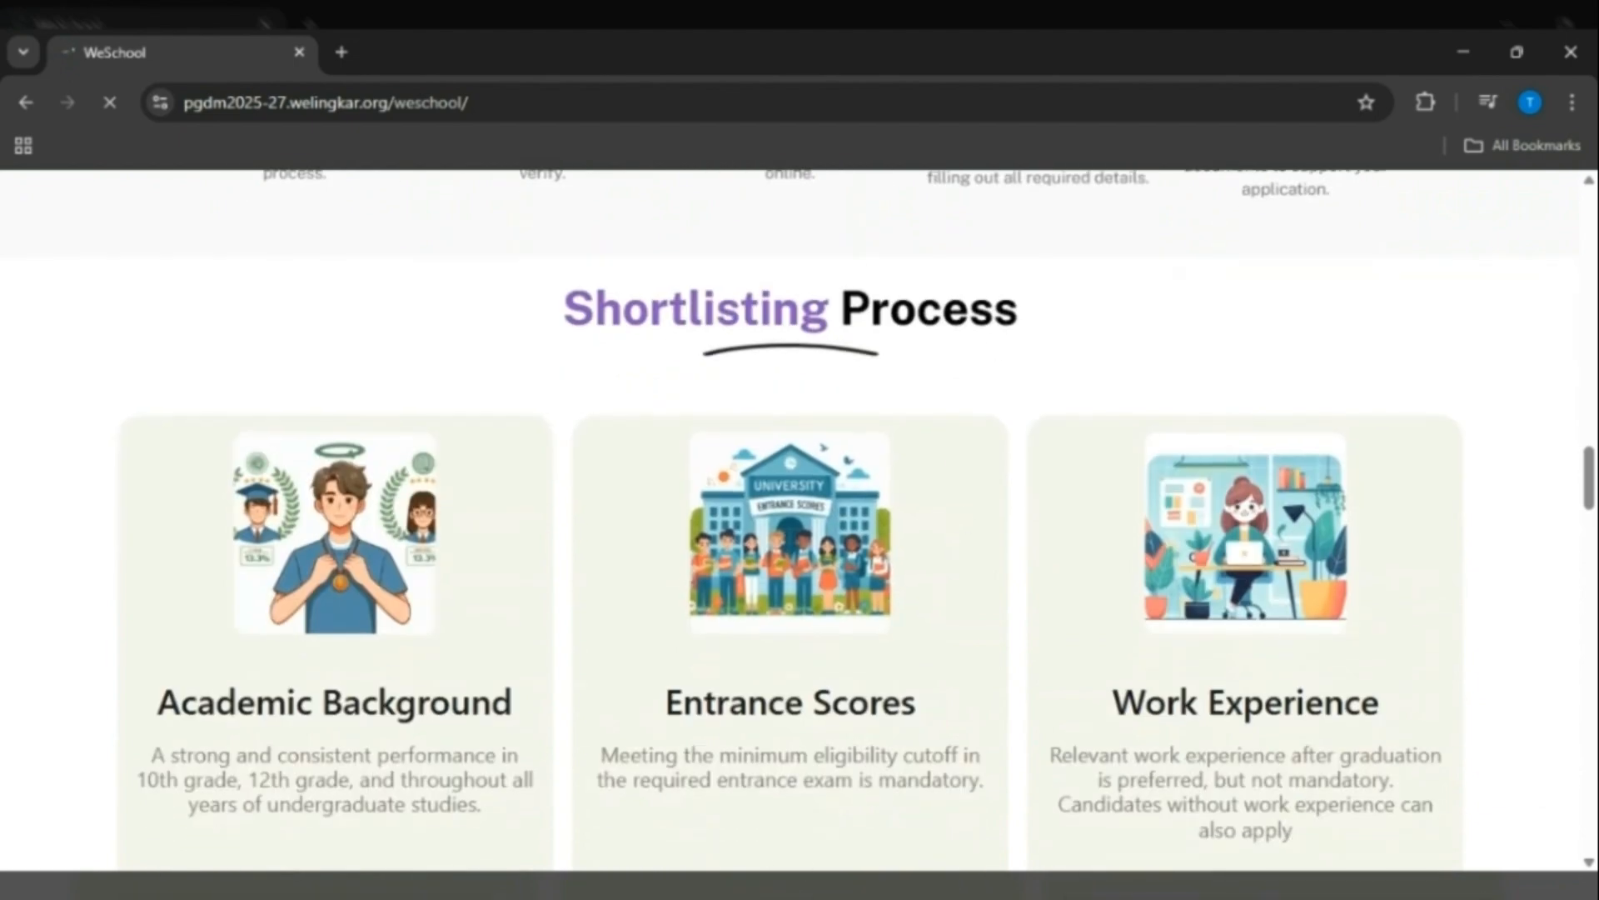
Open the PGDM registration form and enter the candidate's first name, last name, mobile number and e-mail.
scroll(1010, 367, "down", 1)
scroll(1009, 379, "down", 5)
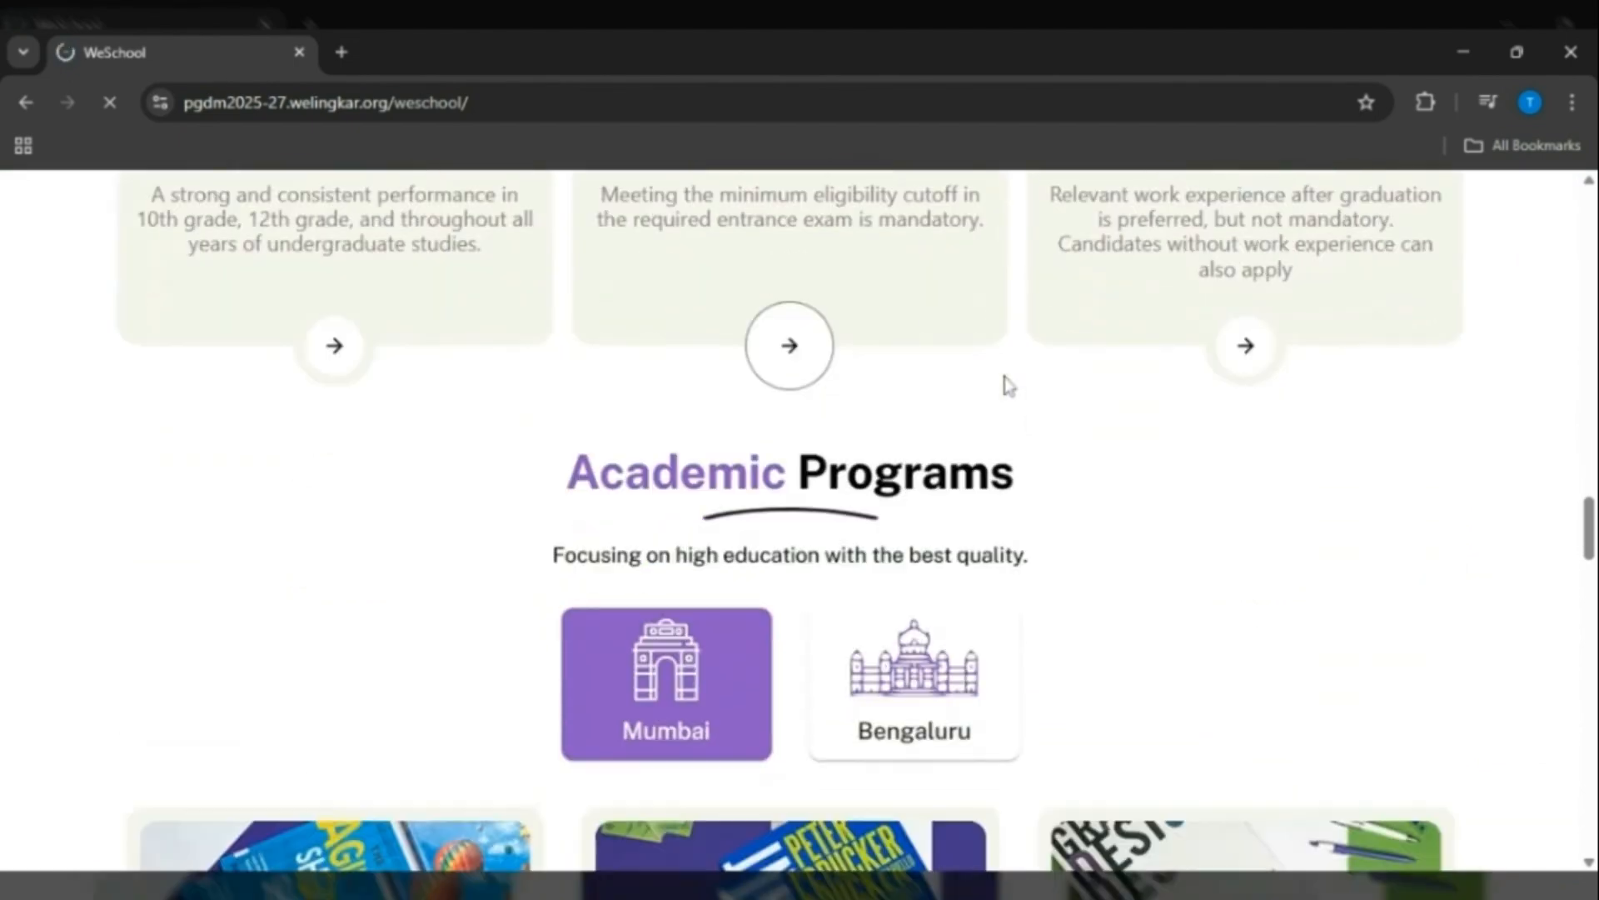
scroll(1048, 530, "down", 15)
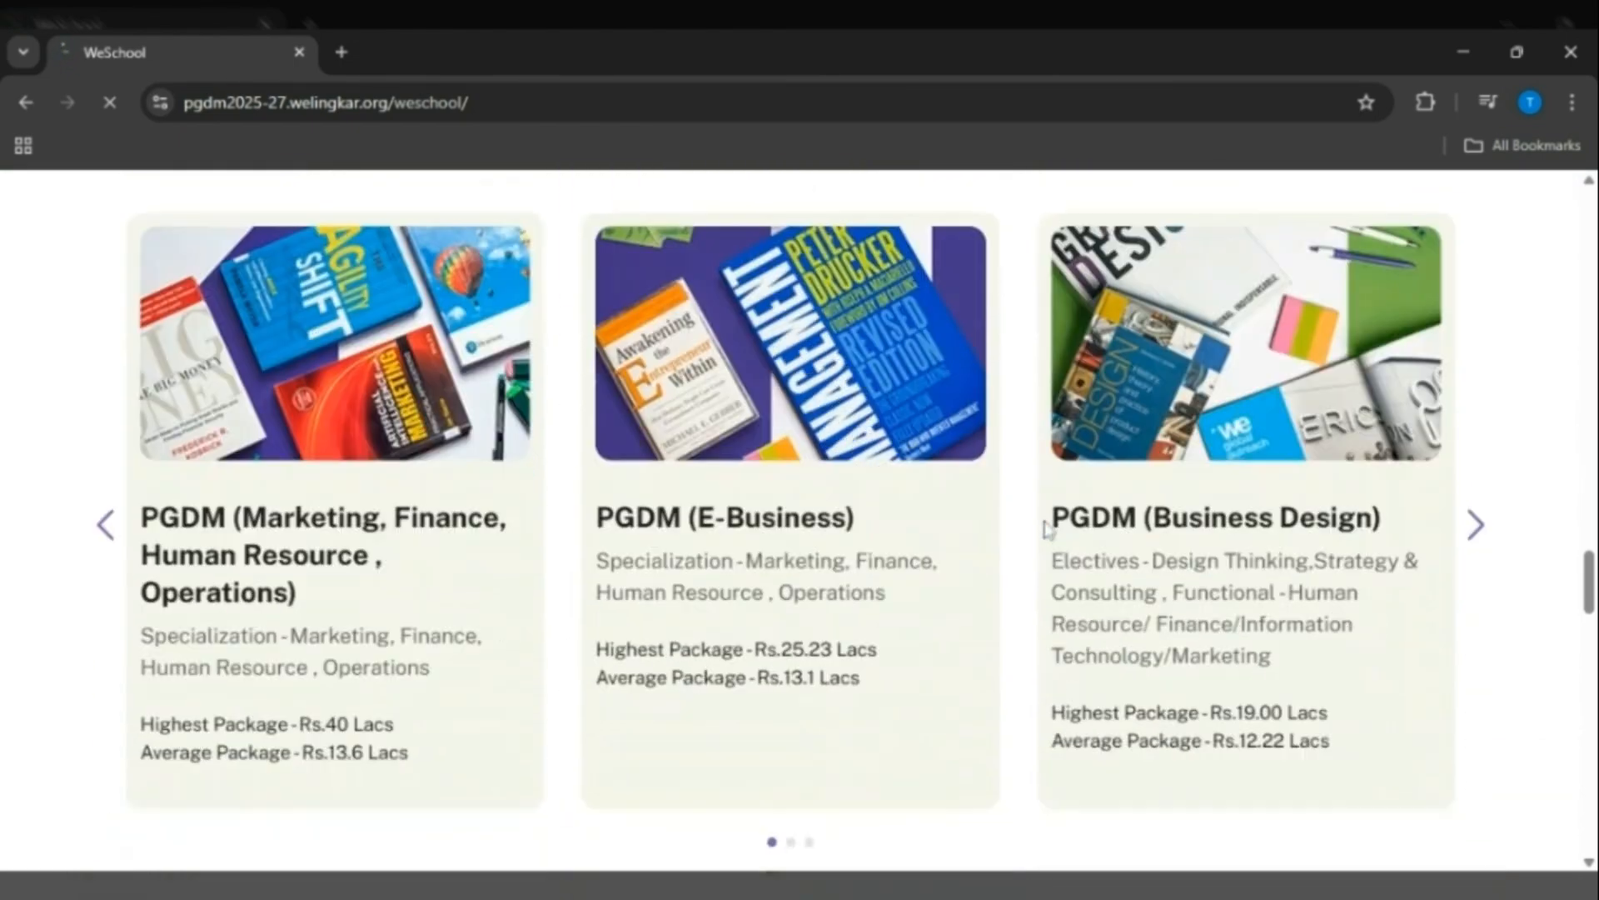
scroll(1046, 533, "down", 8)
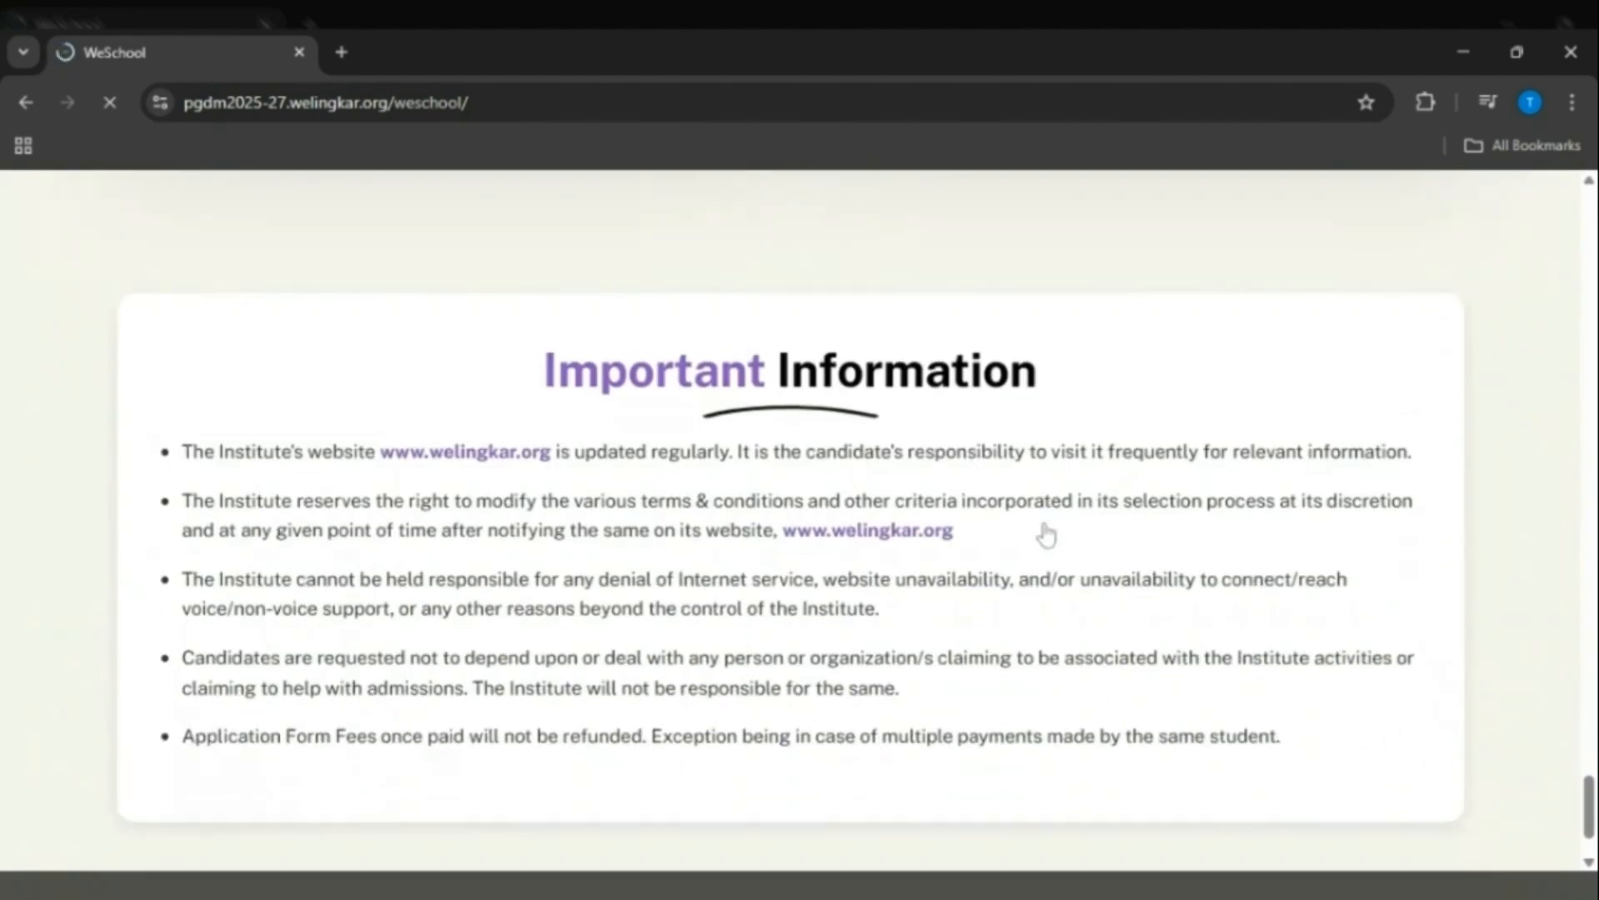
left_click_drag(182, 332, 1426, 346)
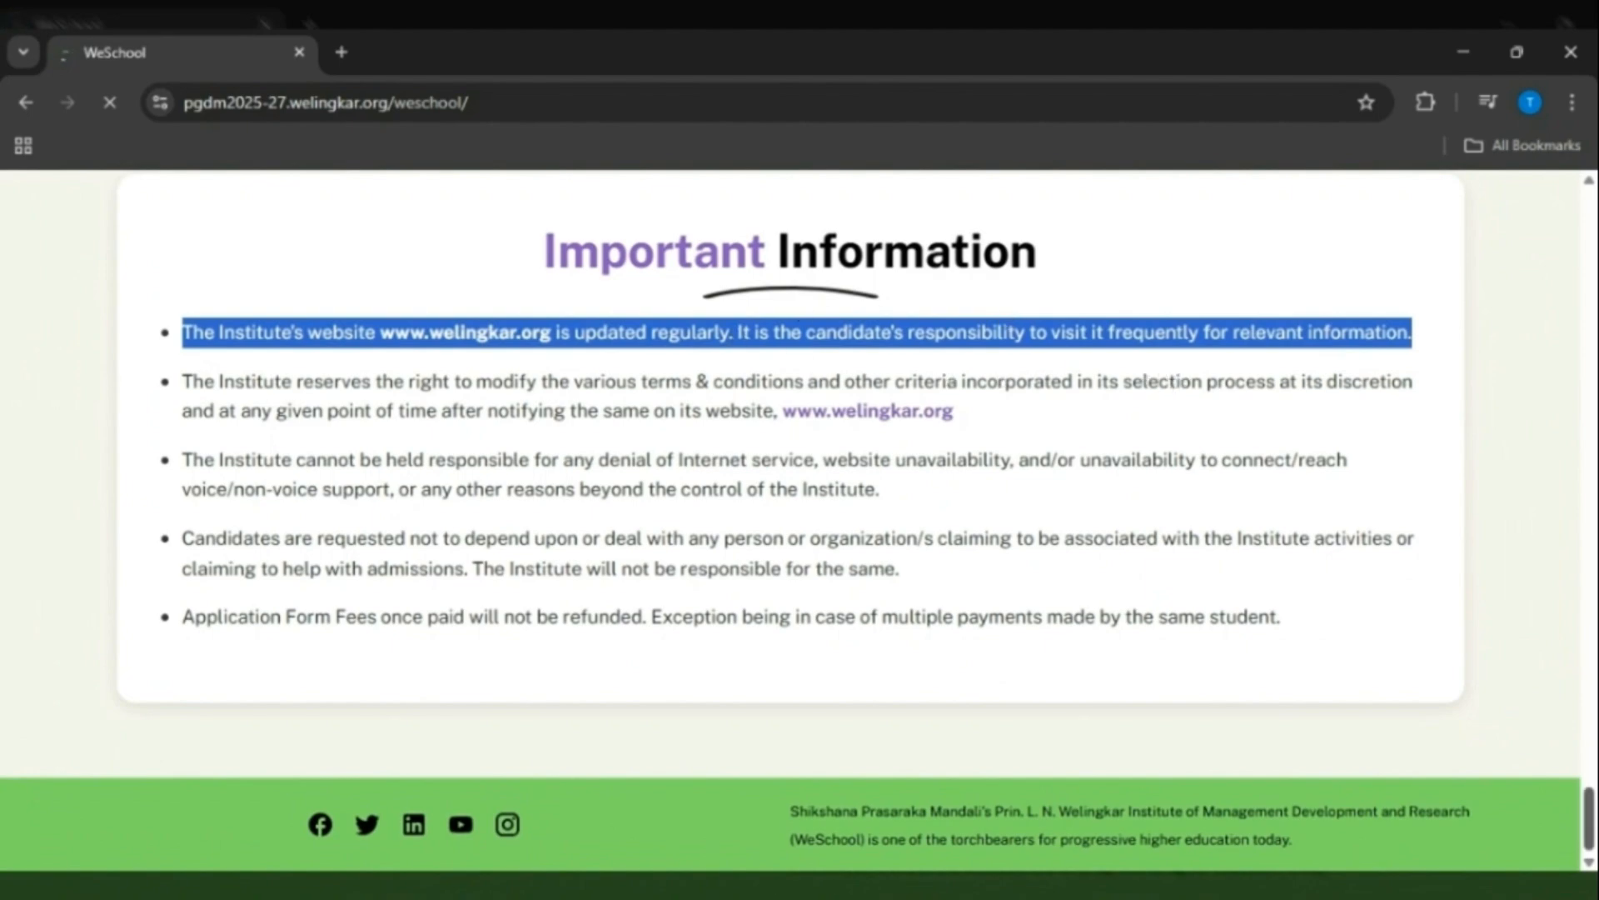
key("Home")
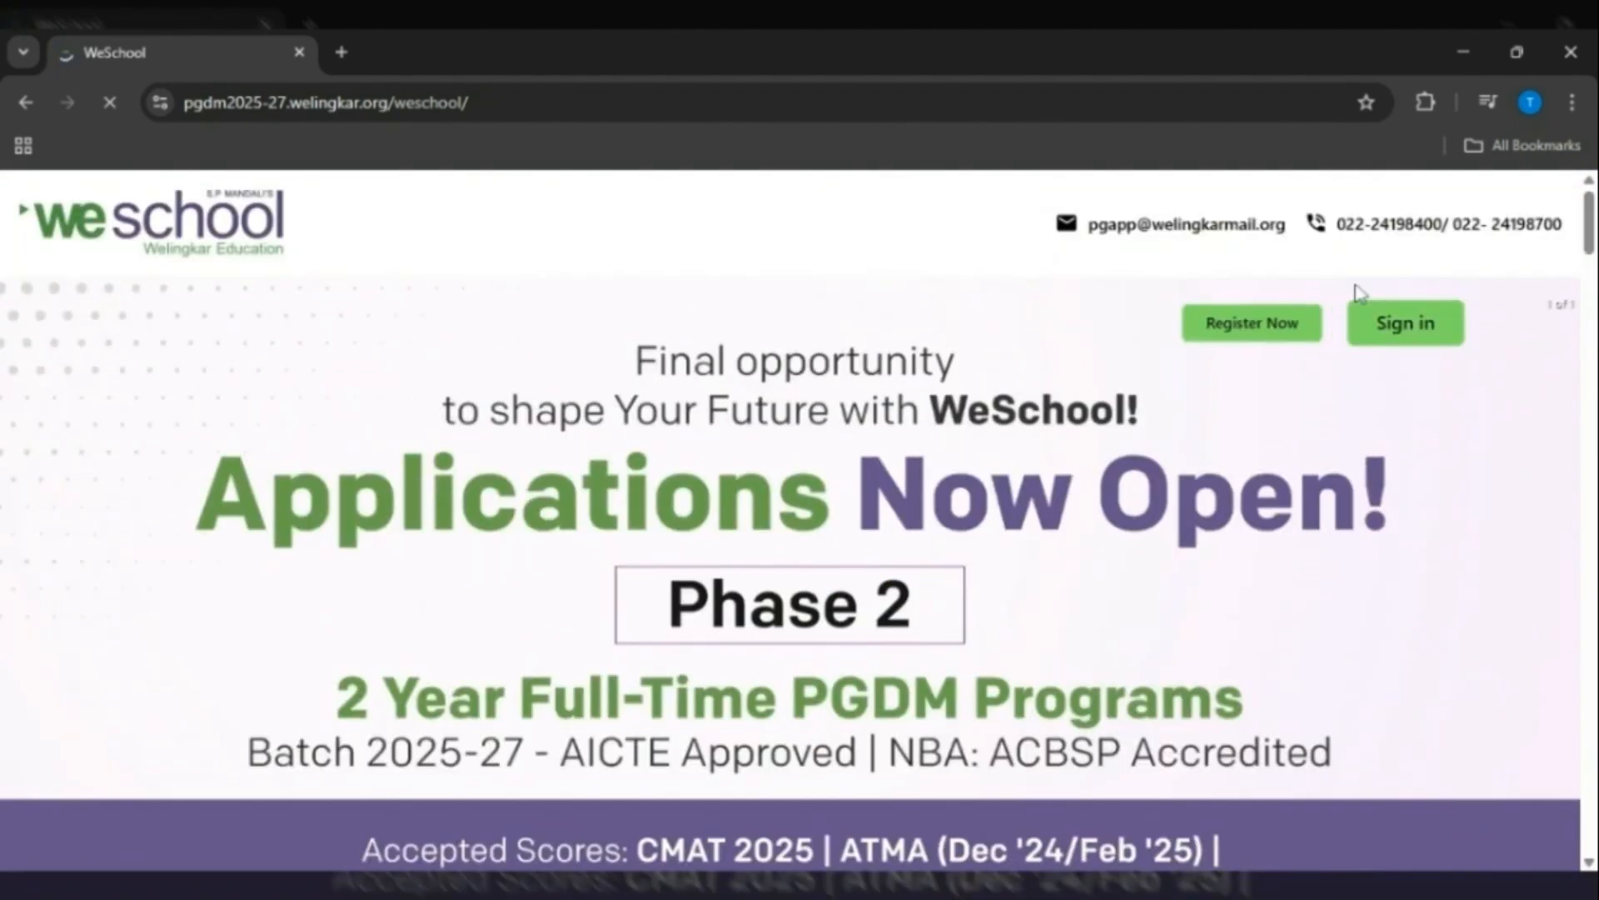
left_click(1241, 333)
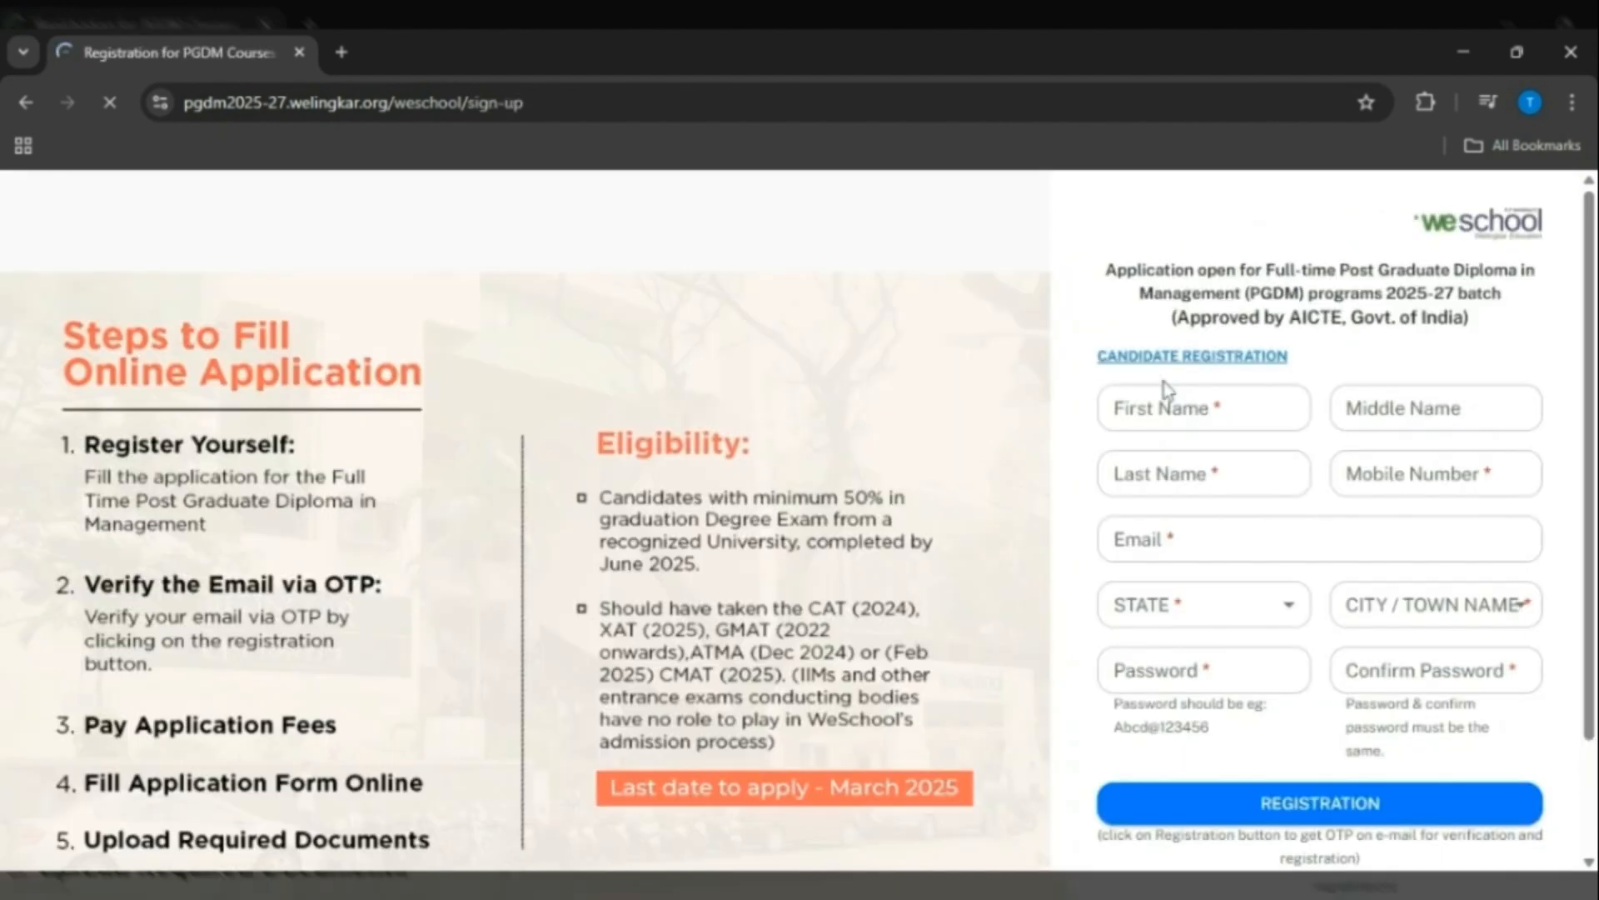
left_click(1165, 392)
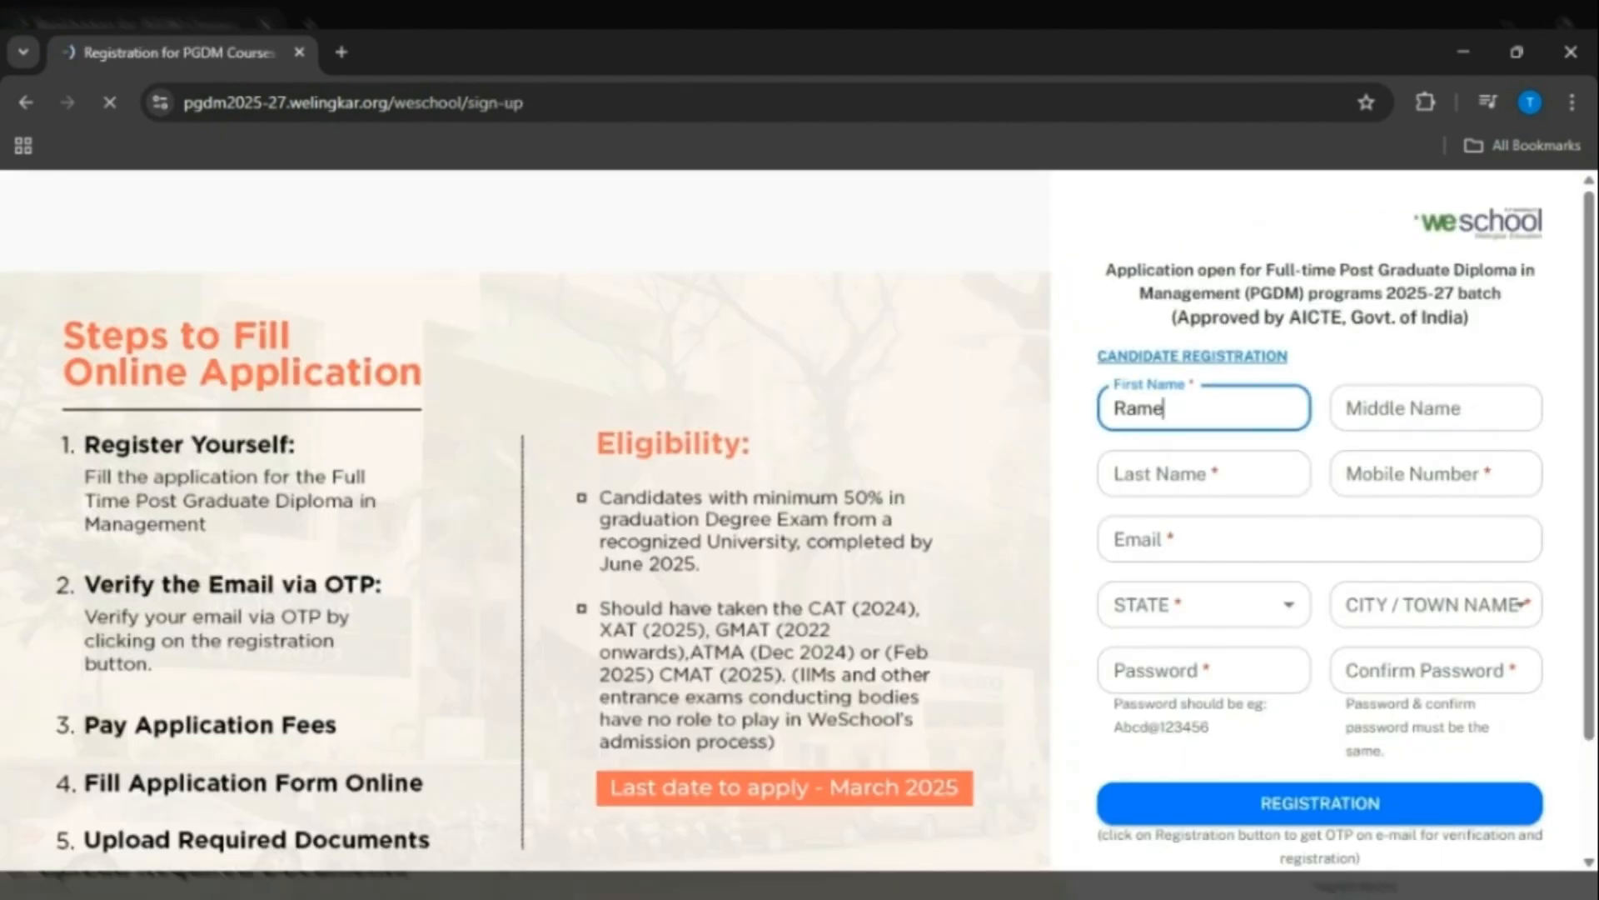
left_click(1203, 473)
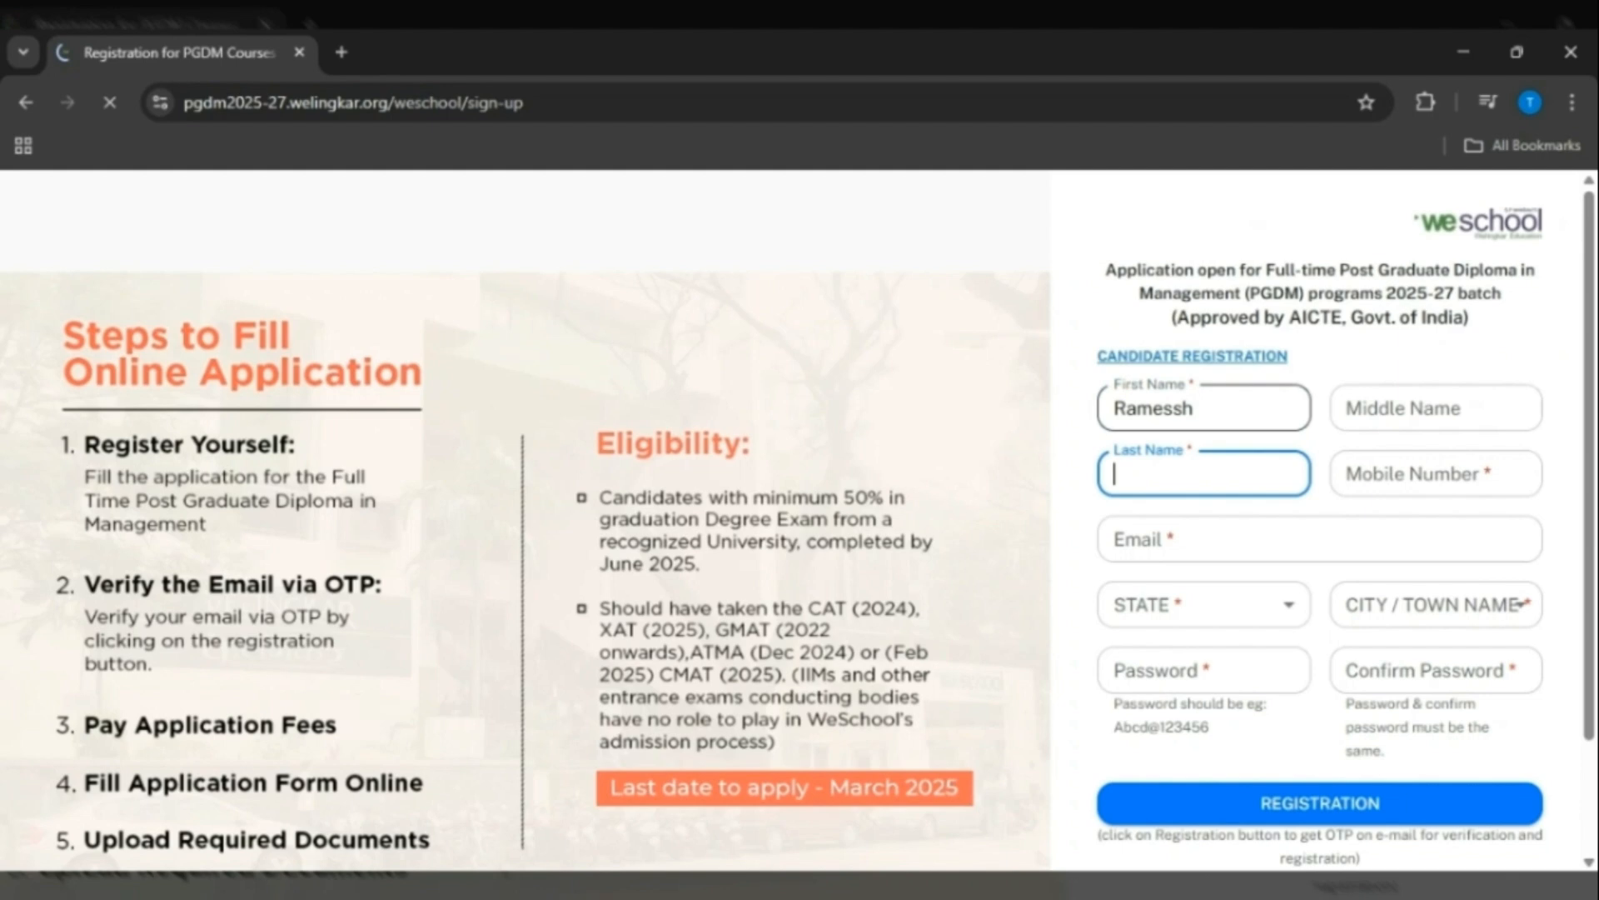
left_click(1436, 473)
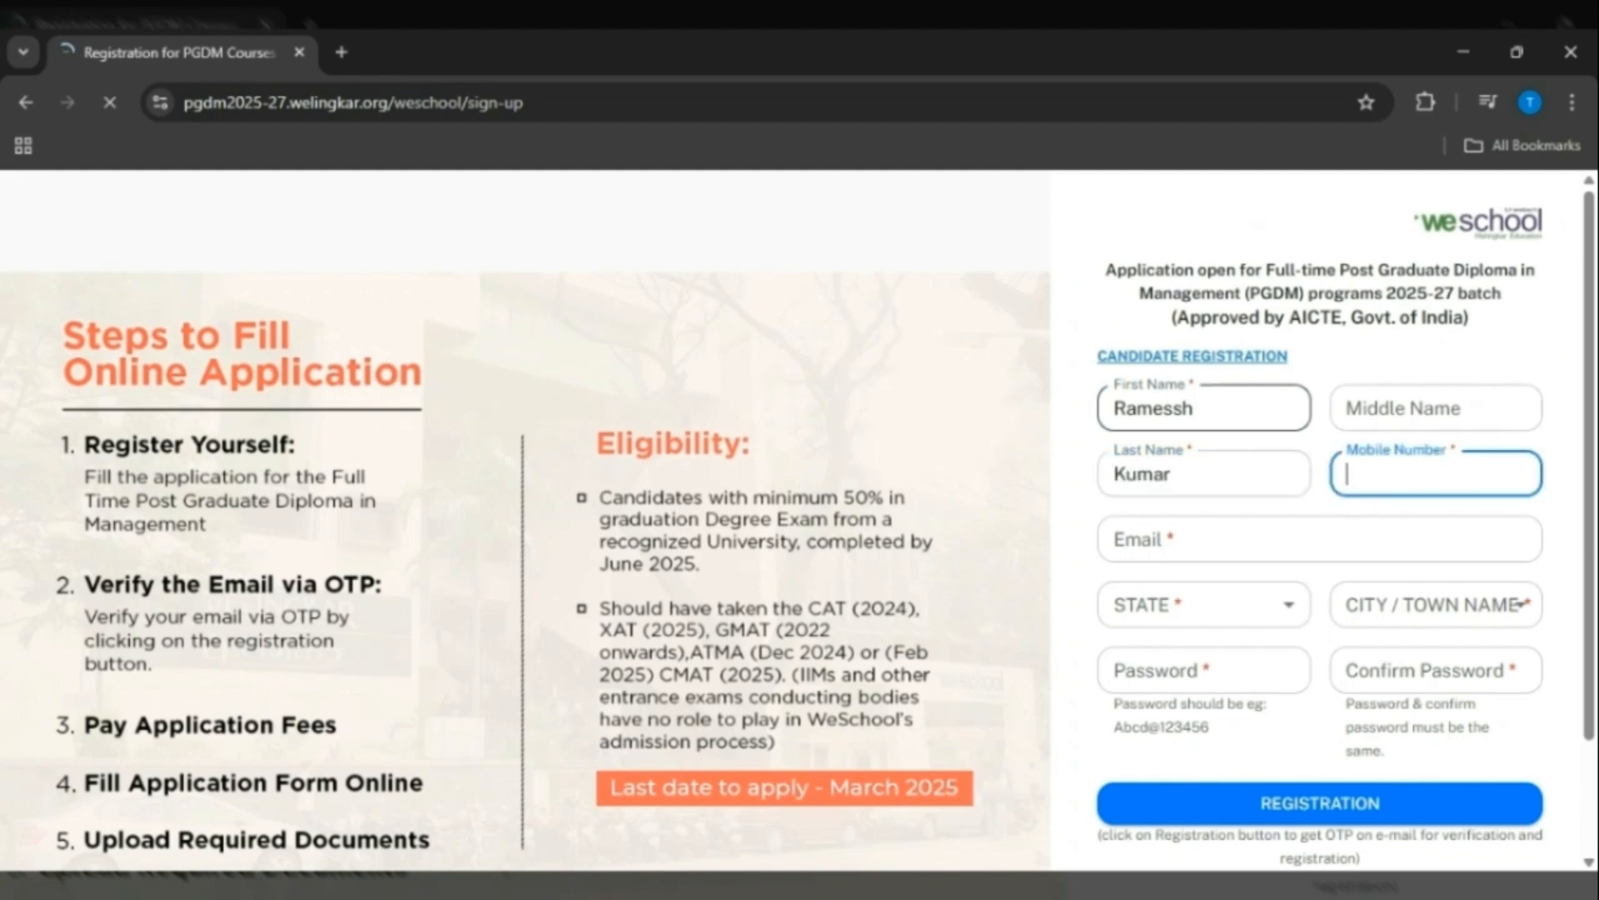
type("1234567890")
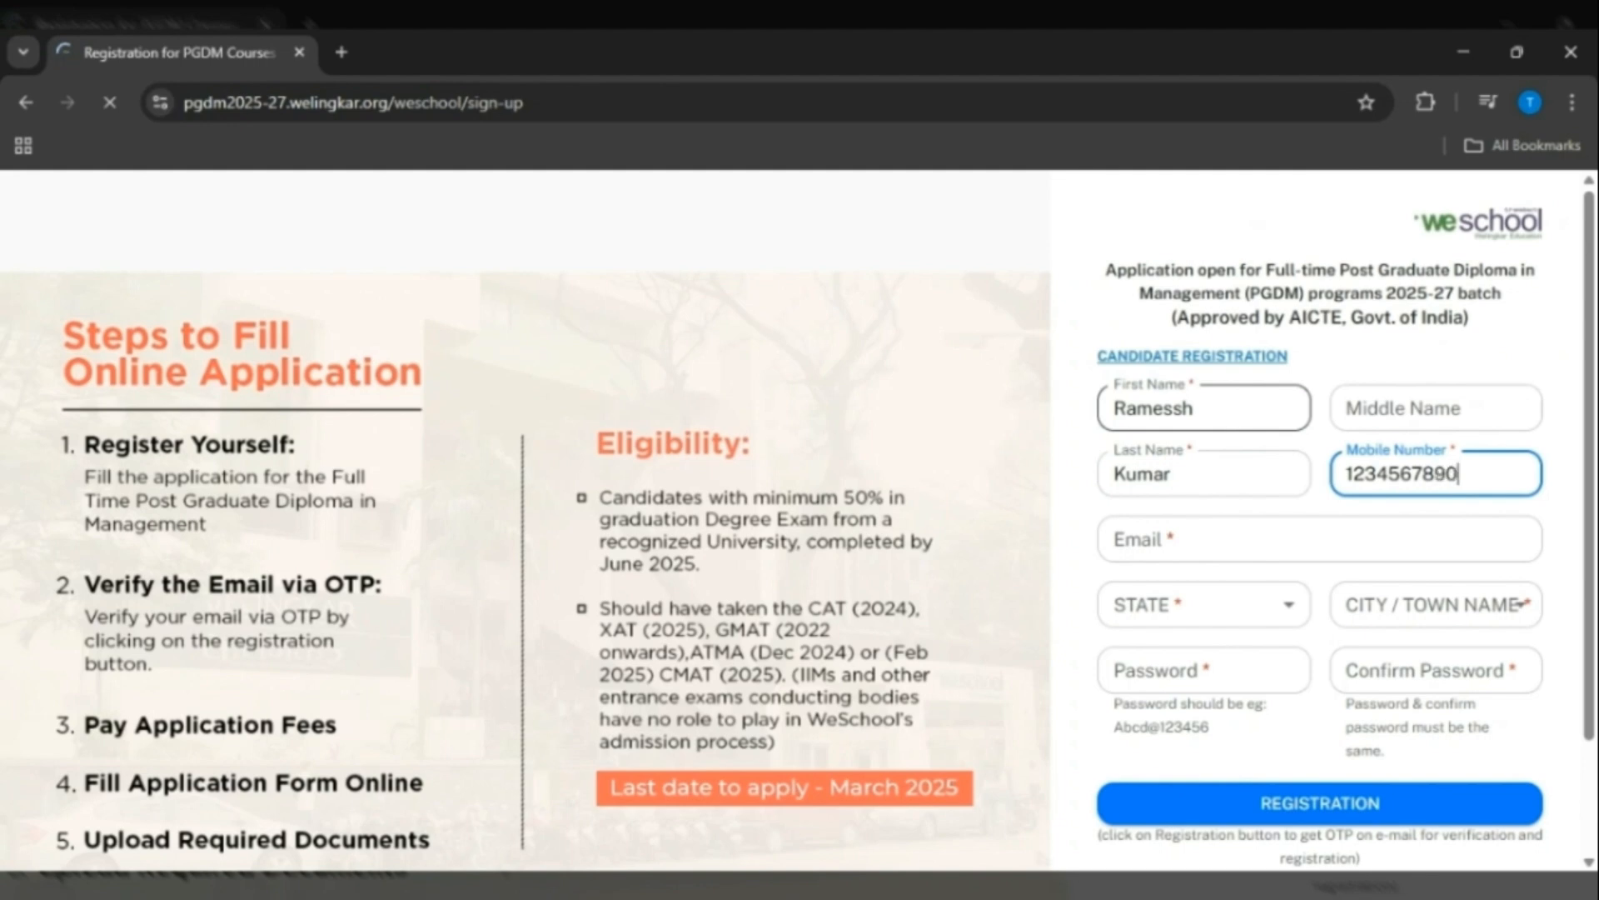
left_click(1319, 539)
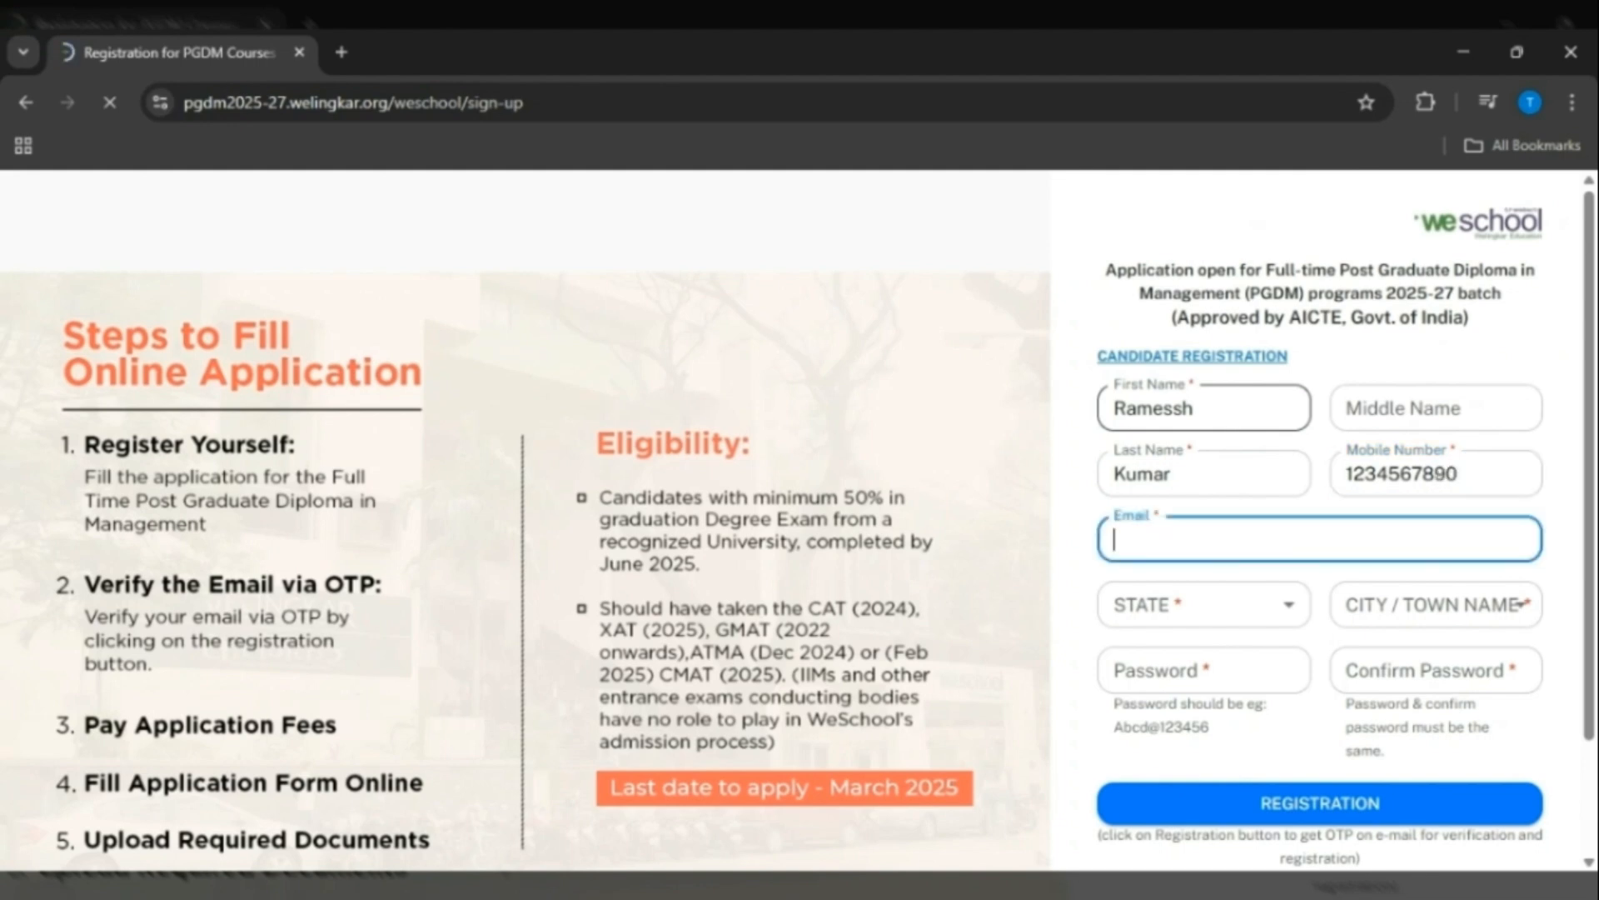
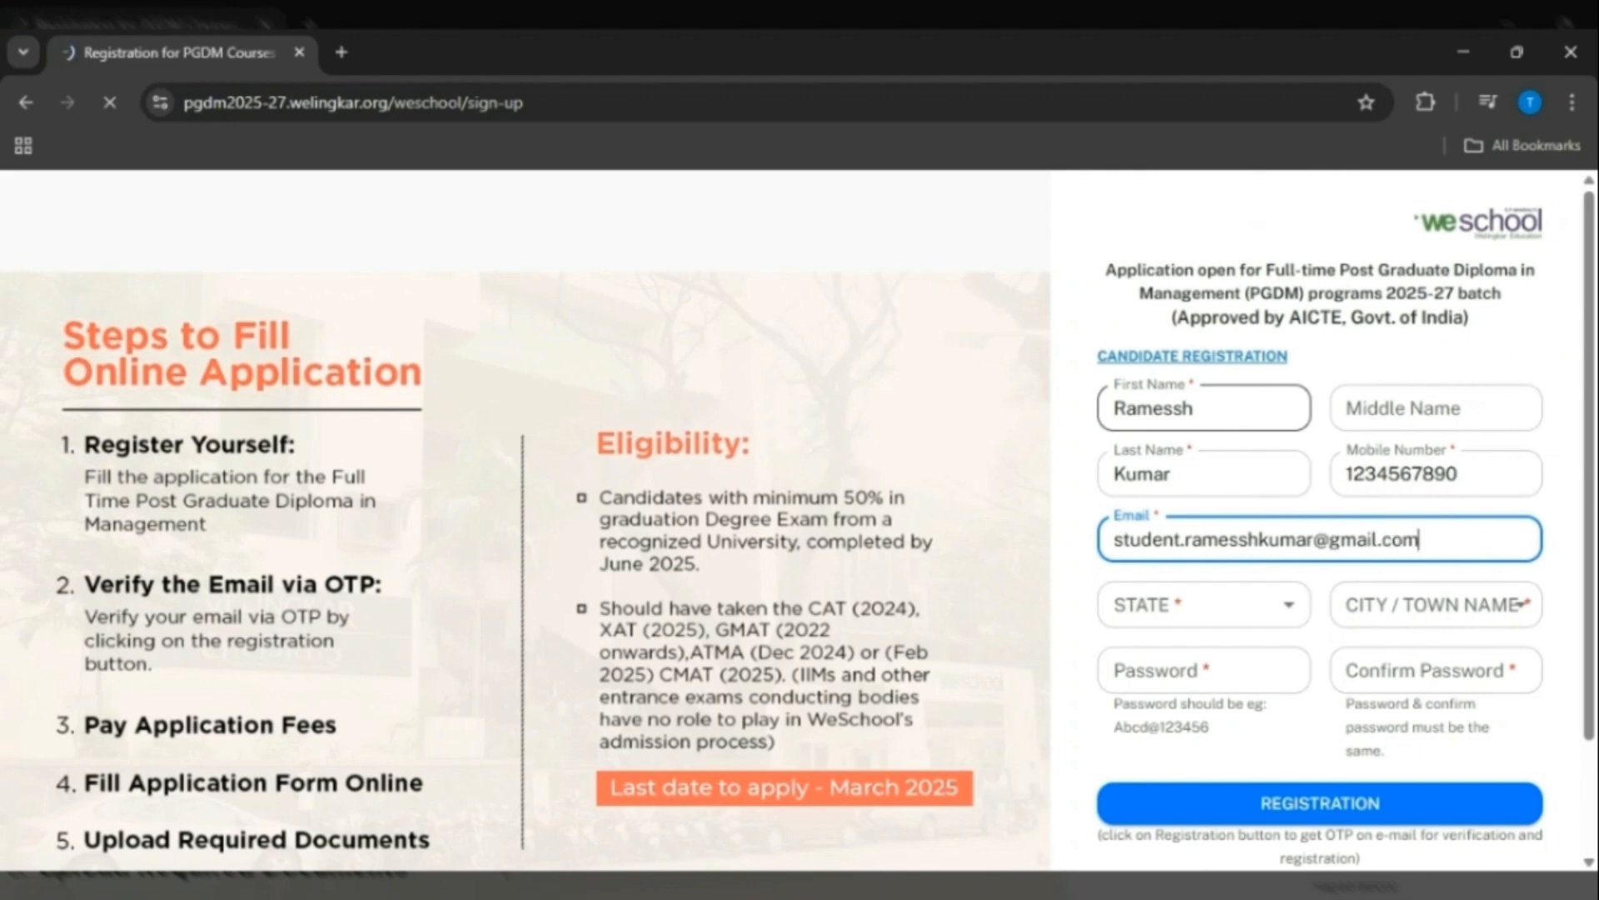
Choose state Maharashtra and city Achalpur, then enter the account password.
left_click(1191, 604)
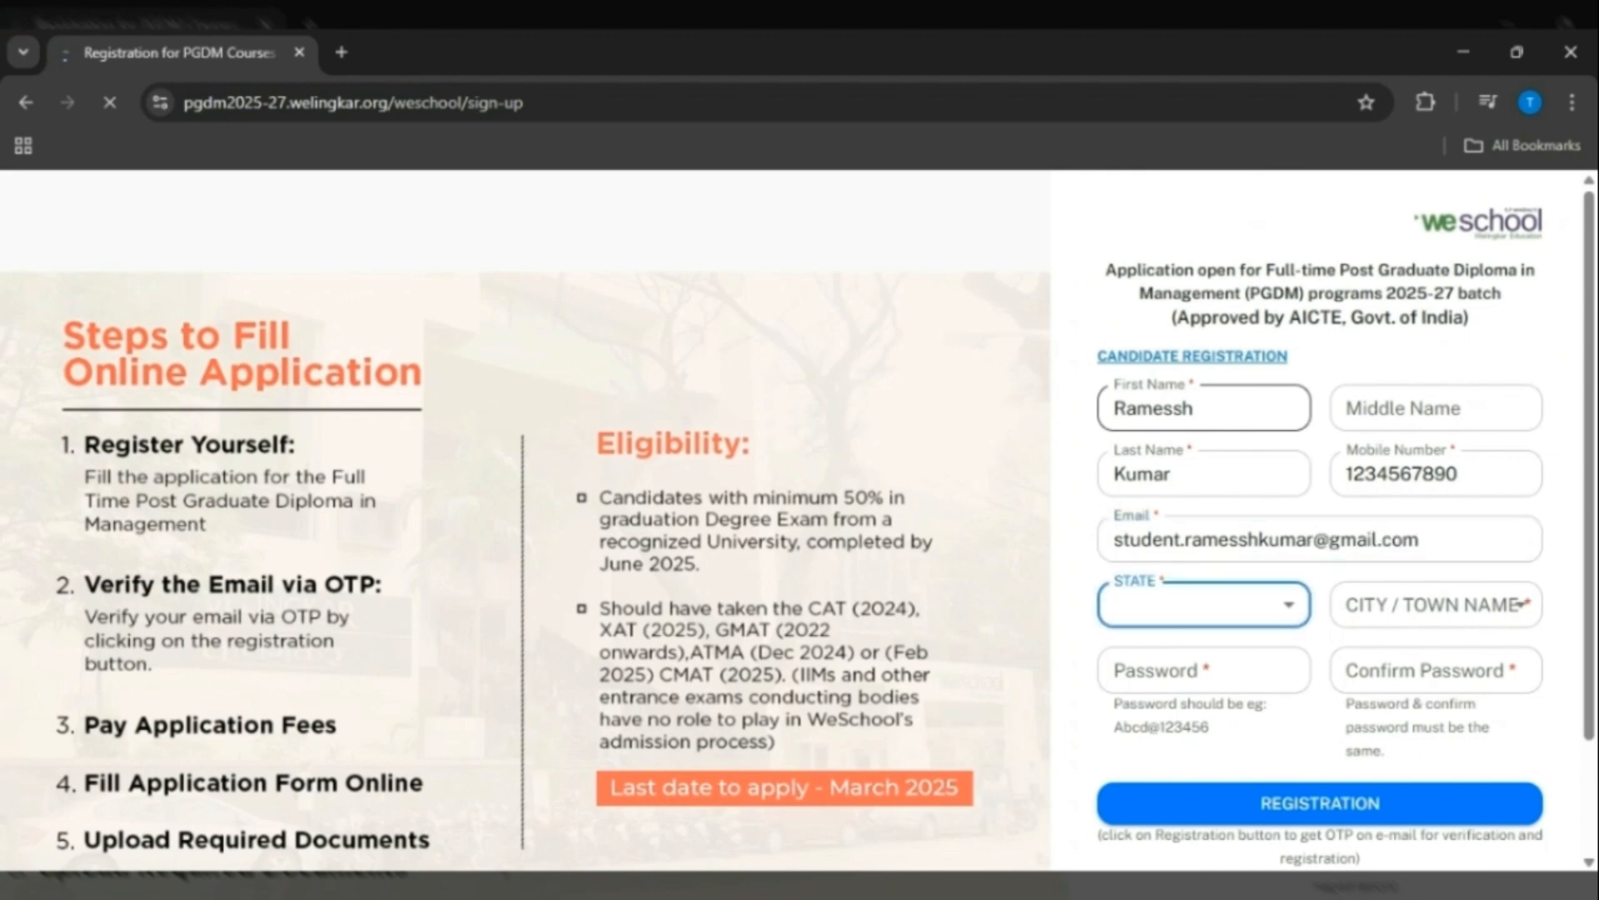
left_click(1281, 609)
scroll(1255, 781, "down", 4)
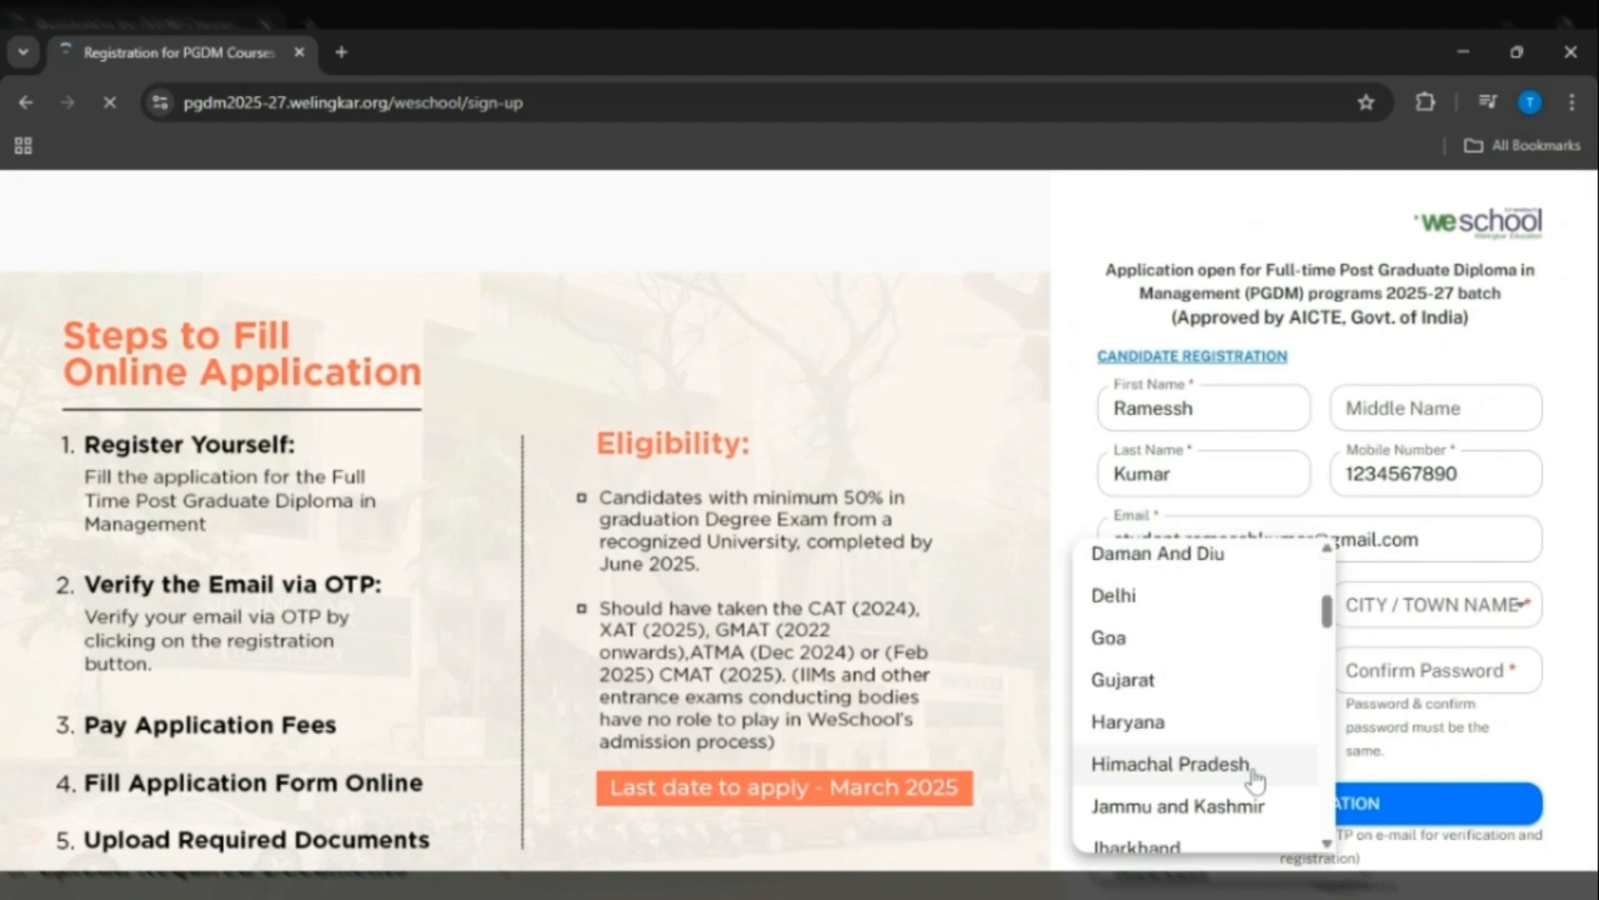
scroll(1252, 787, "down", 3)
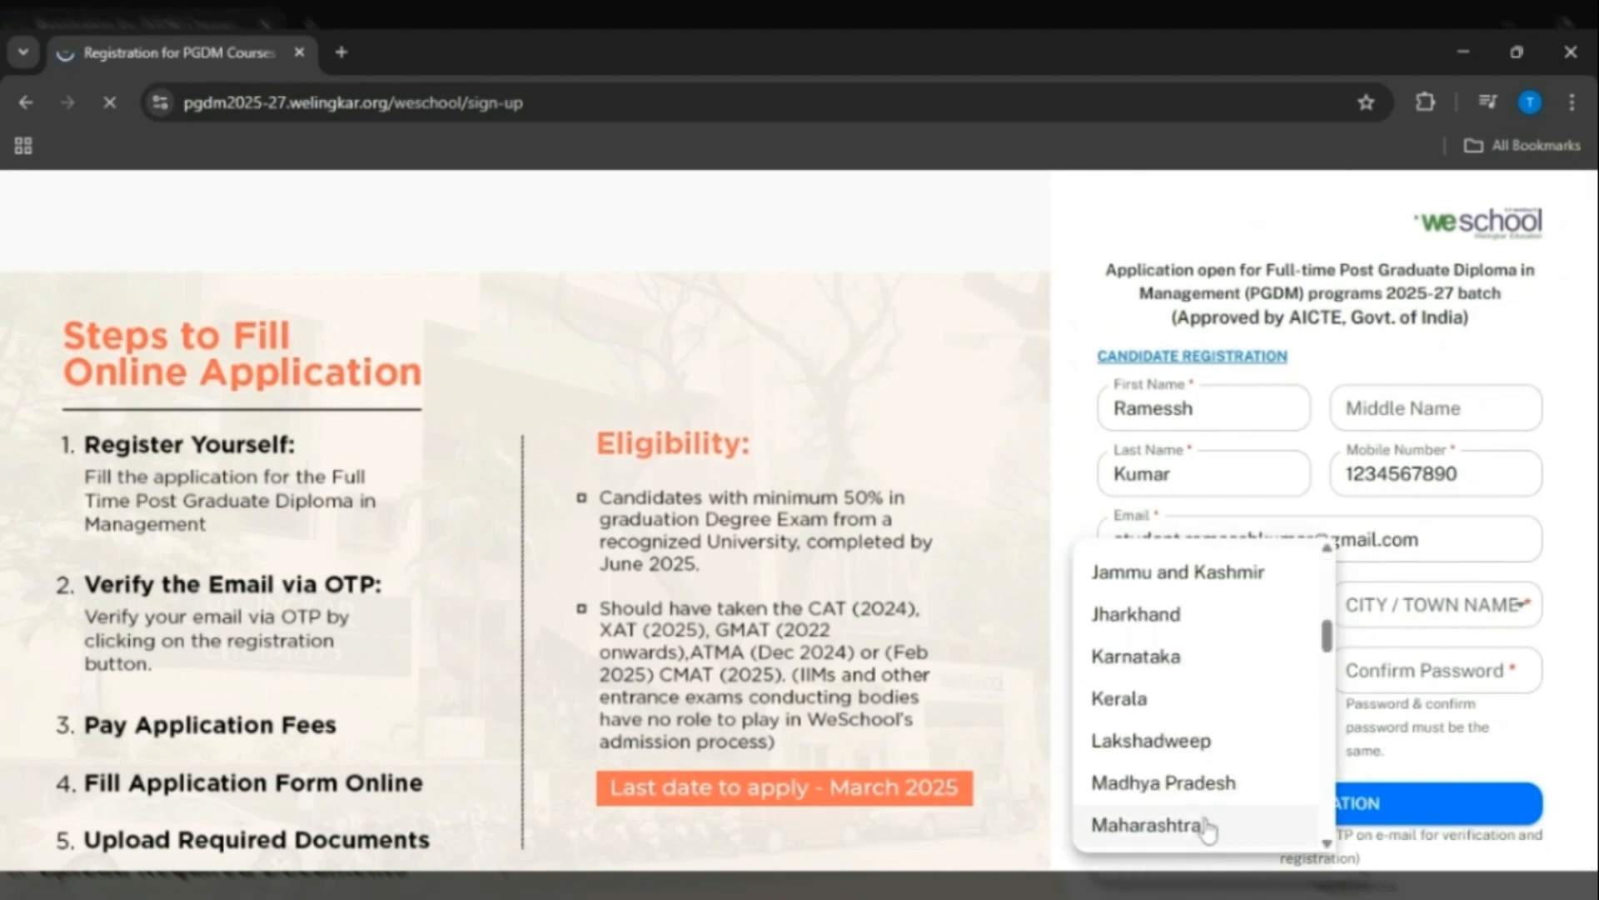
left_click(1208, 825)
left_click(1366, 605)
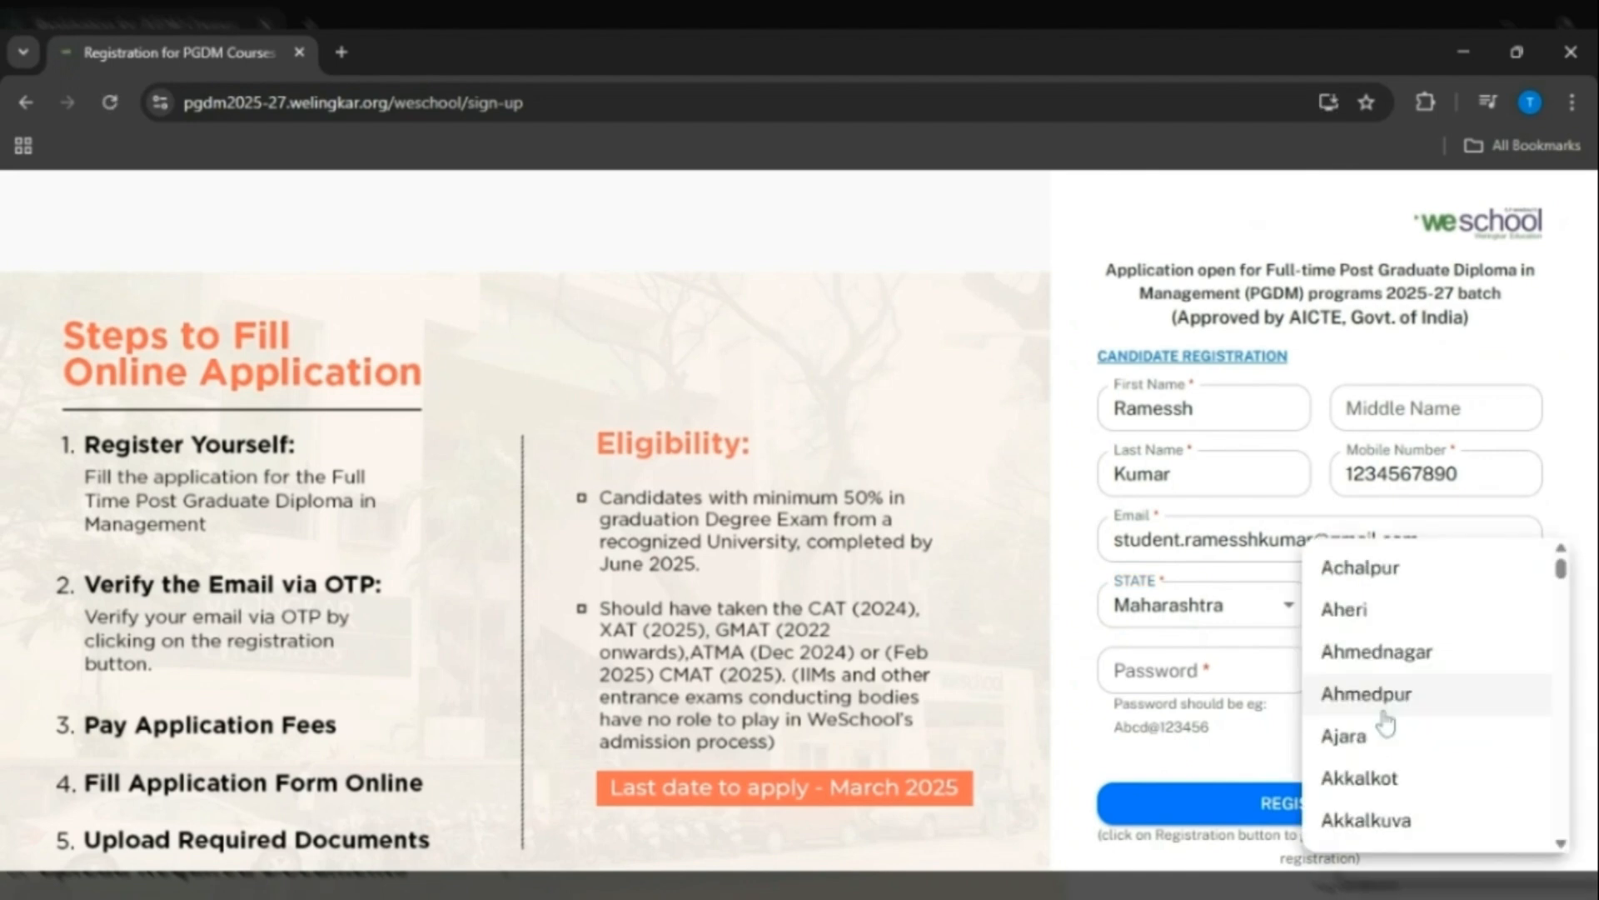
left_click(1360, 568)
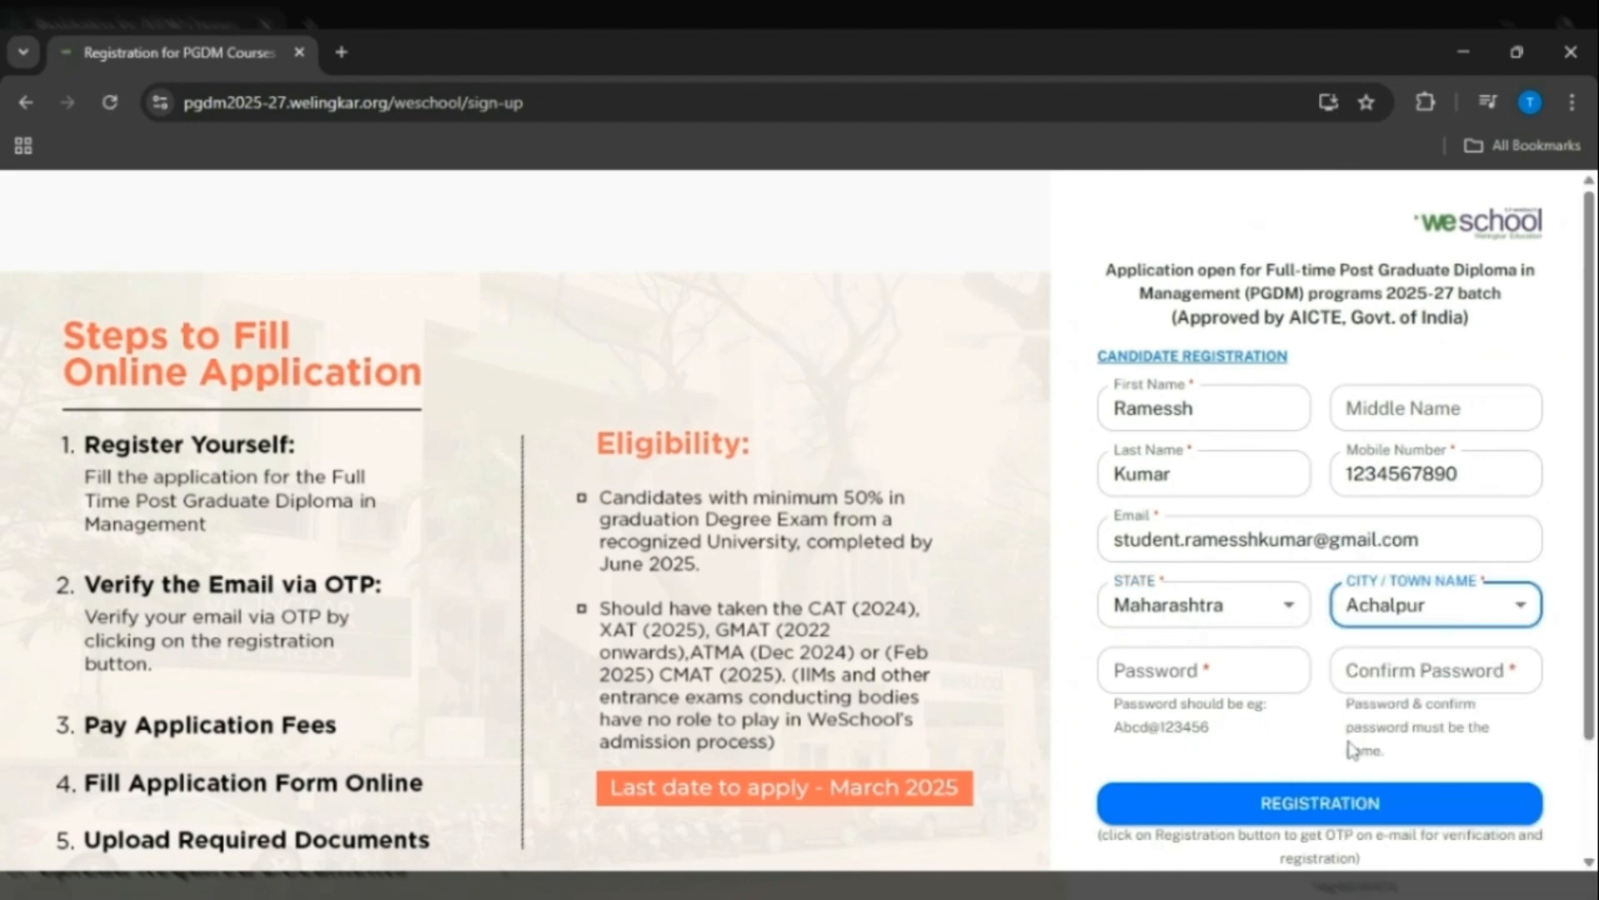
key("Tab")
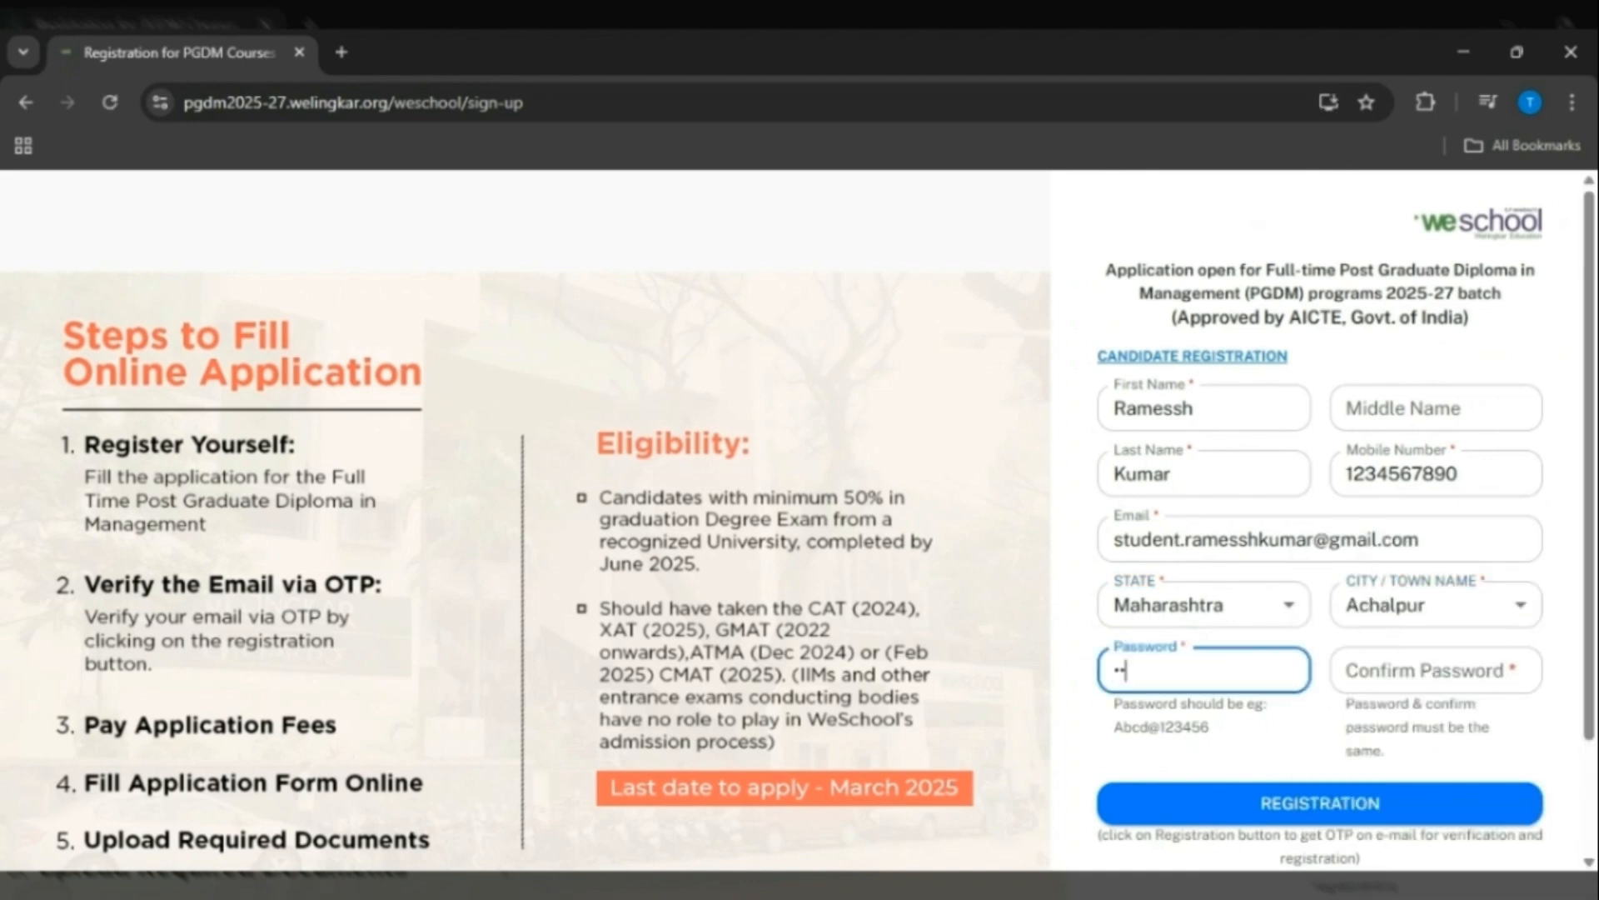
left_click(1436, 669)
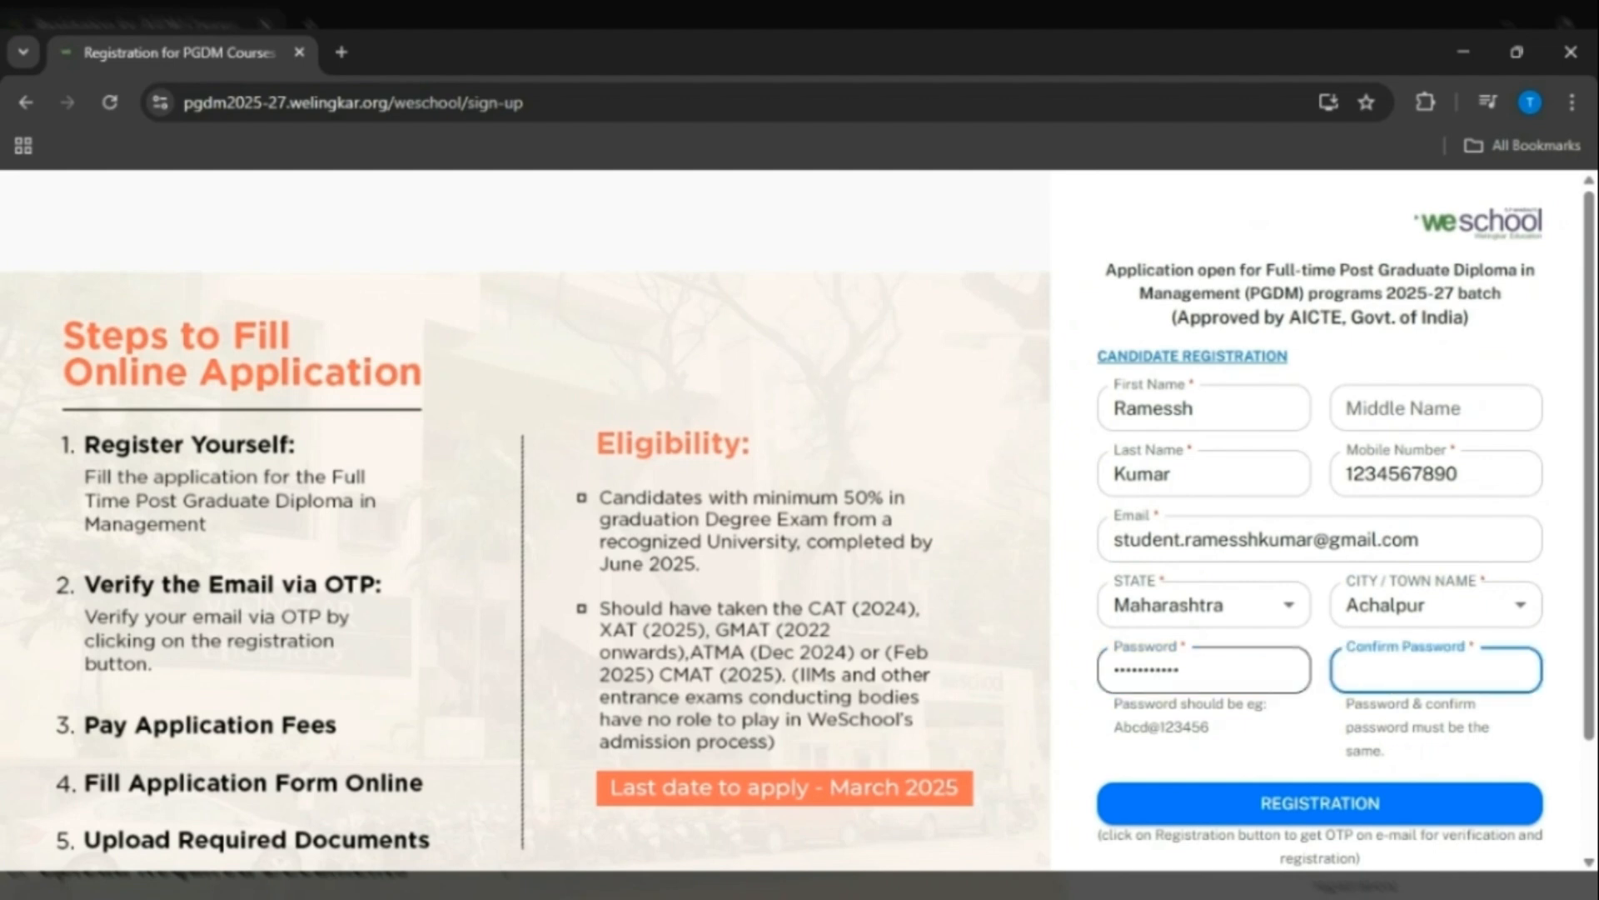
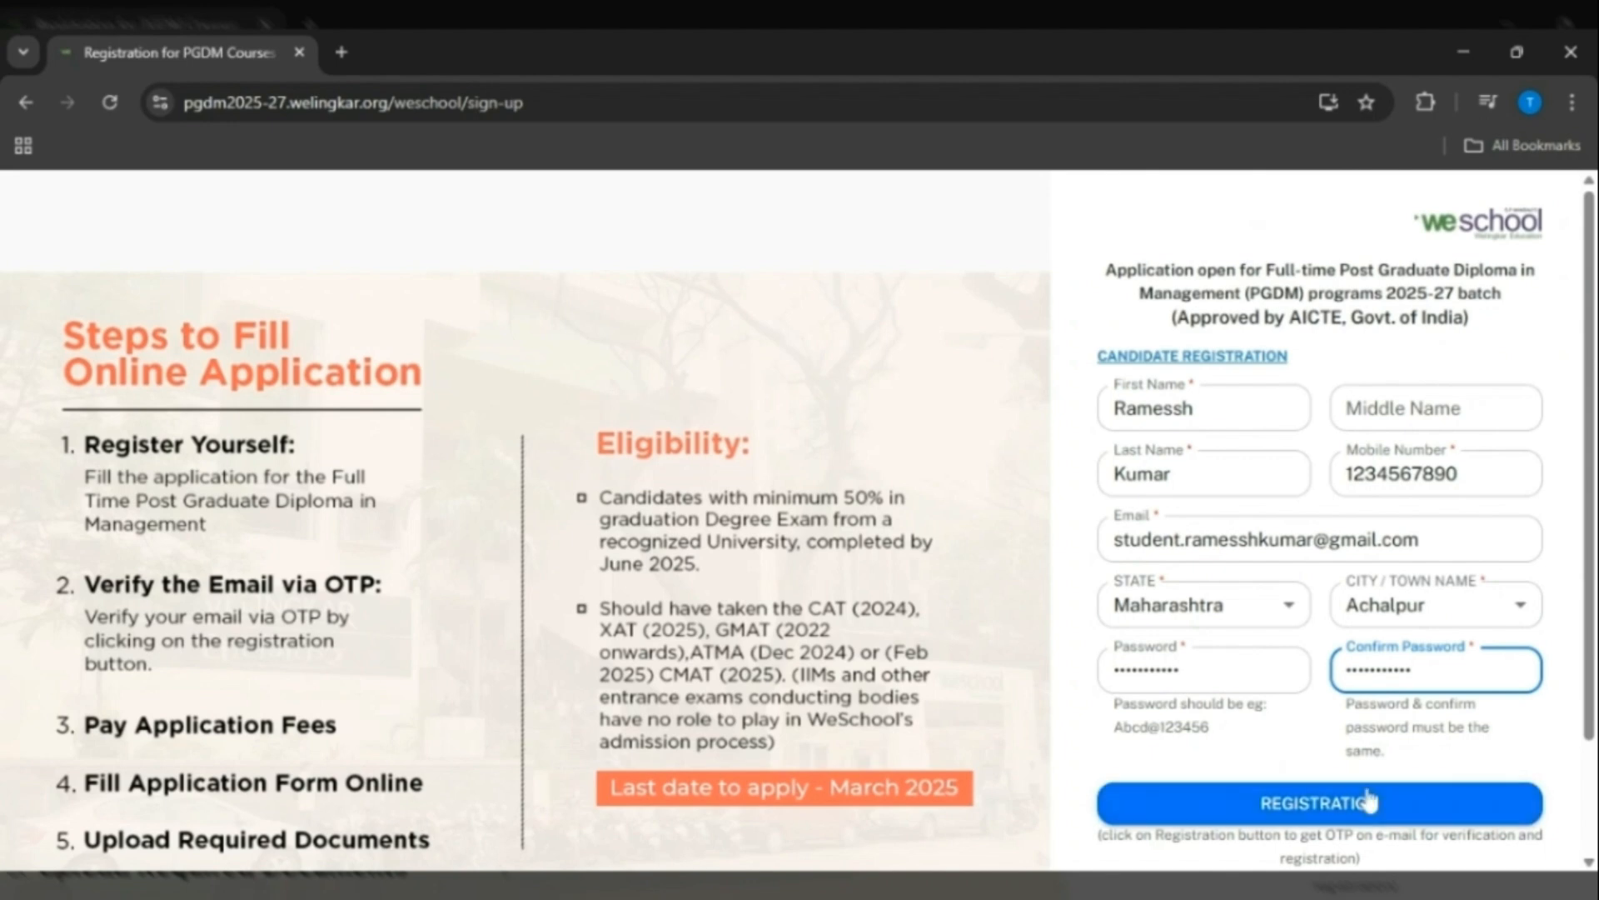
Submit the registration and open the Welingkar PGDM Account Verification Process e-mail in Gmail.
left_click(1330, 802)
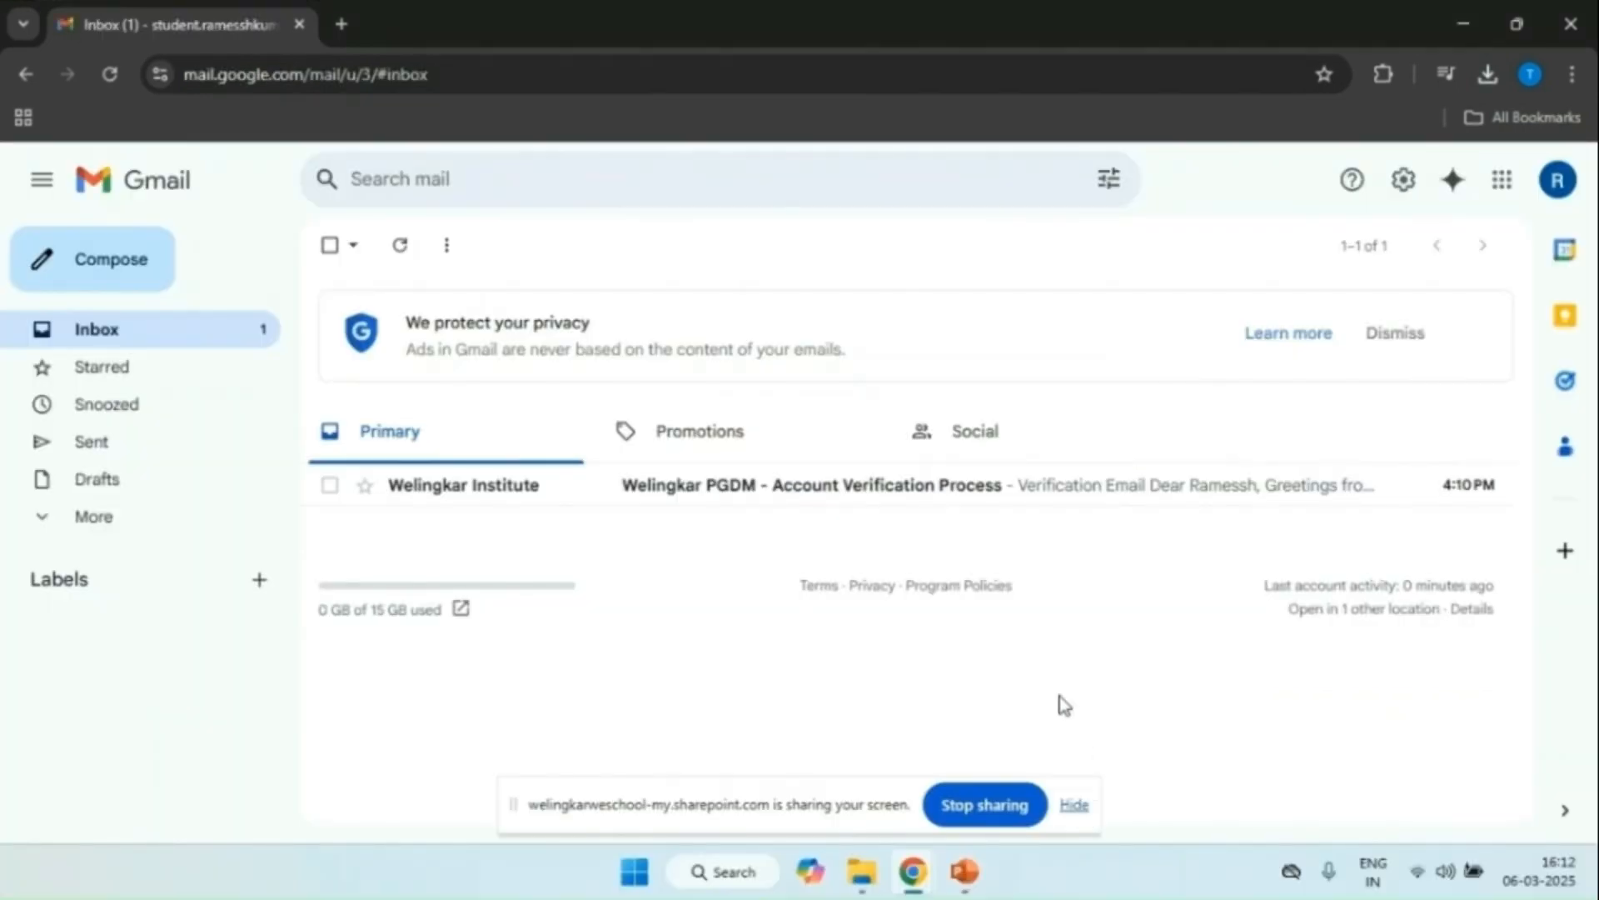
left_click(941, 497)
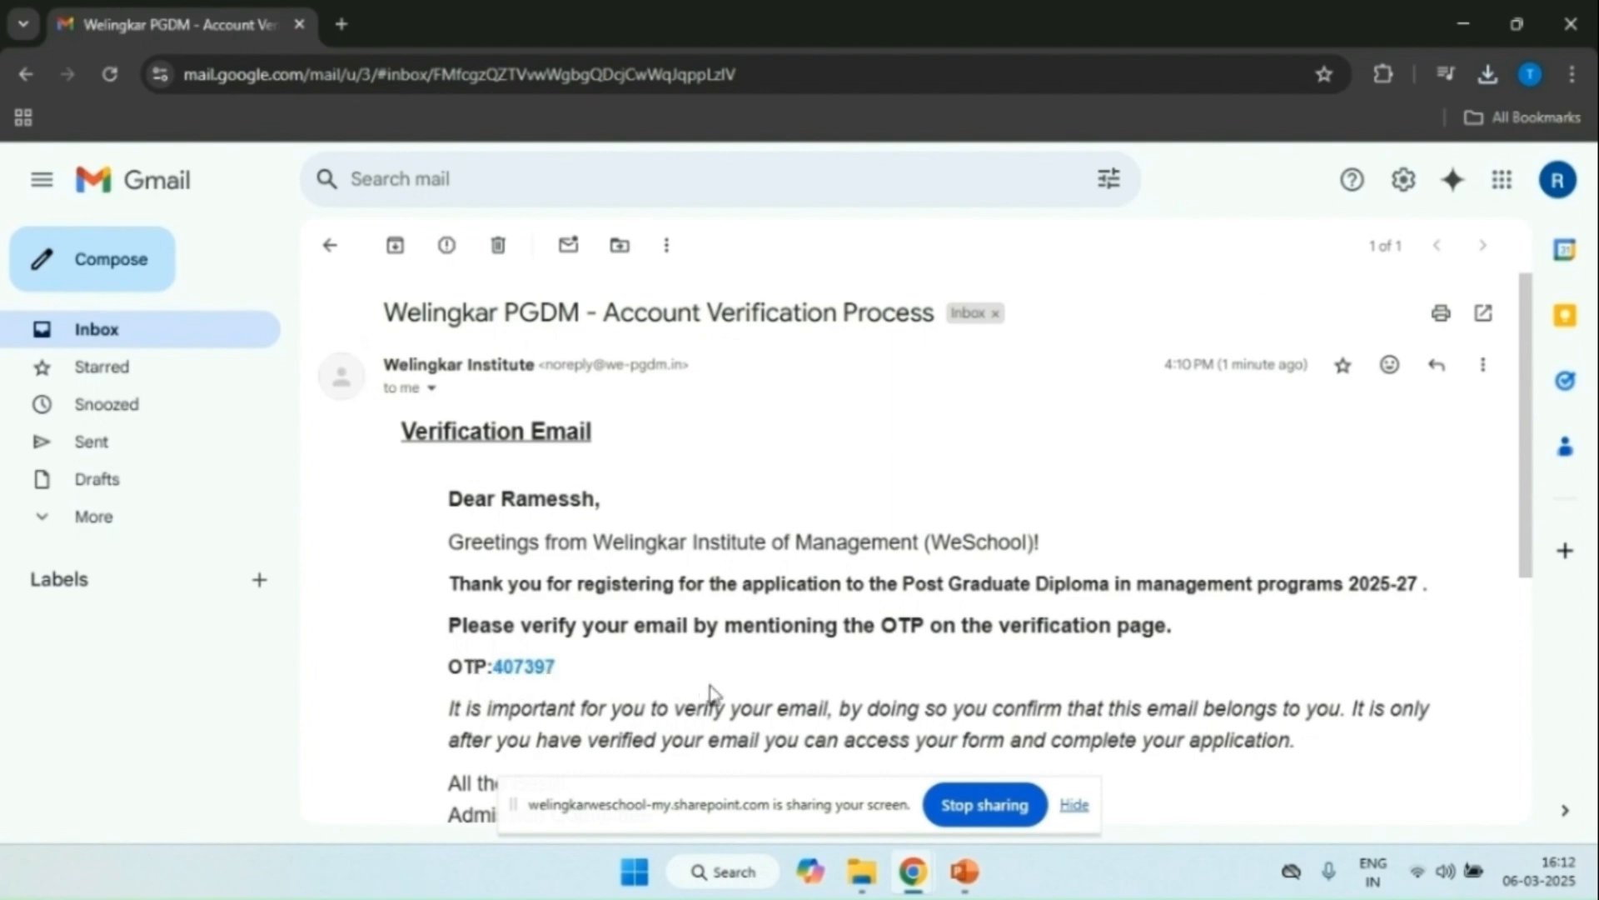
Back on the sign-up page, enter the emailed verification code into the Otp field and submit it.
key("alt+Tab")
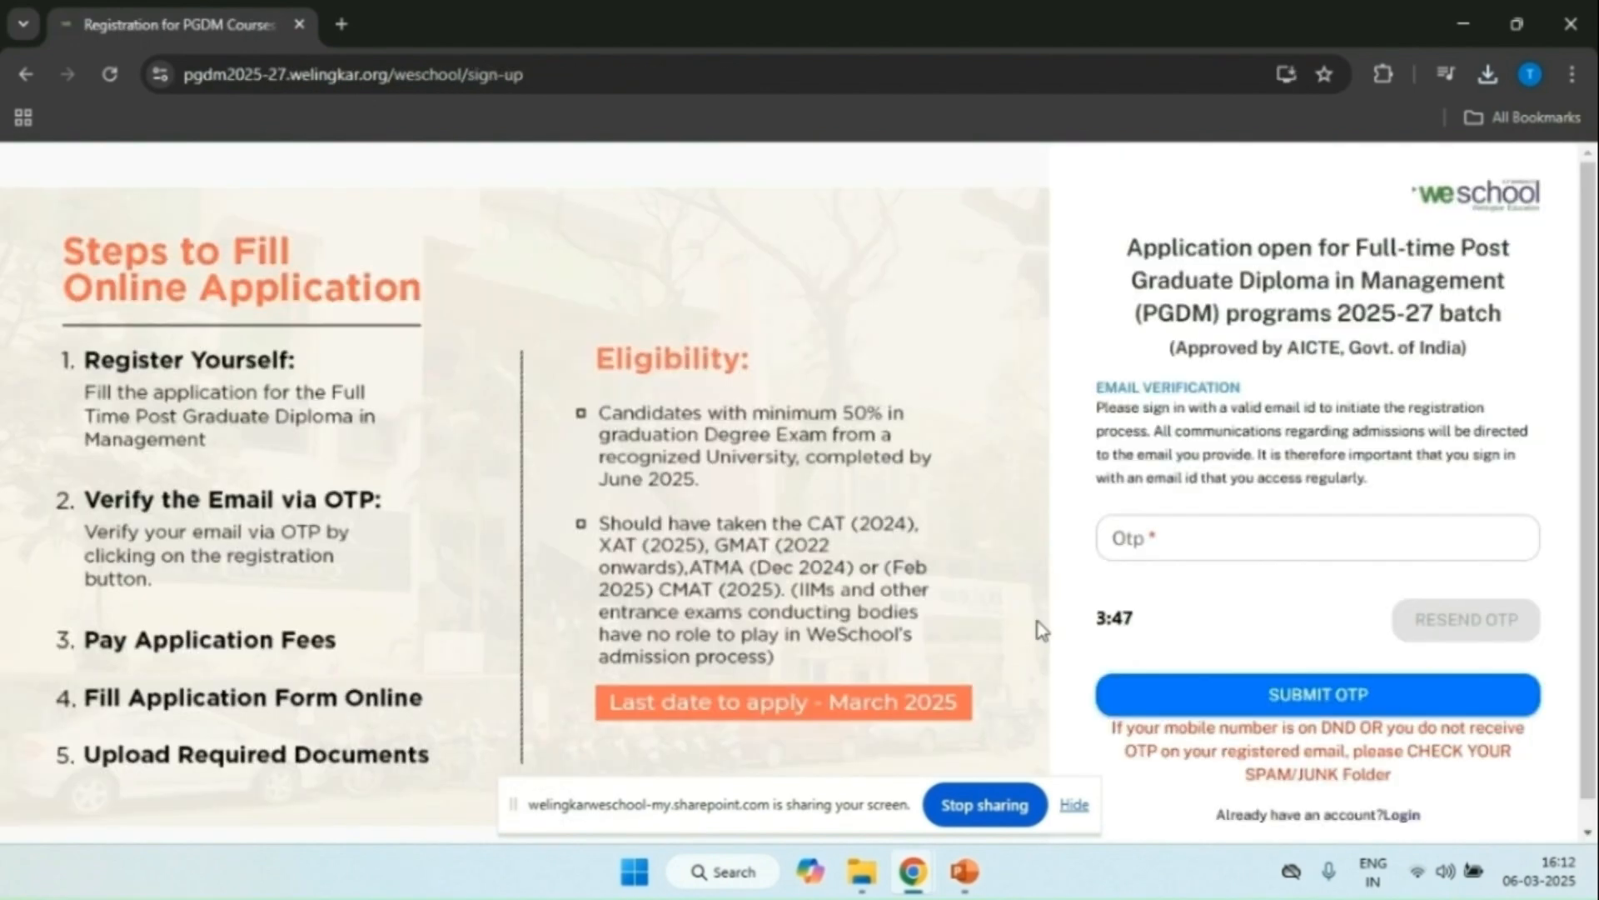
left_click(1137, 533)
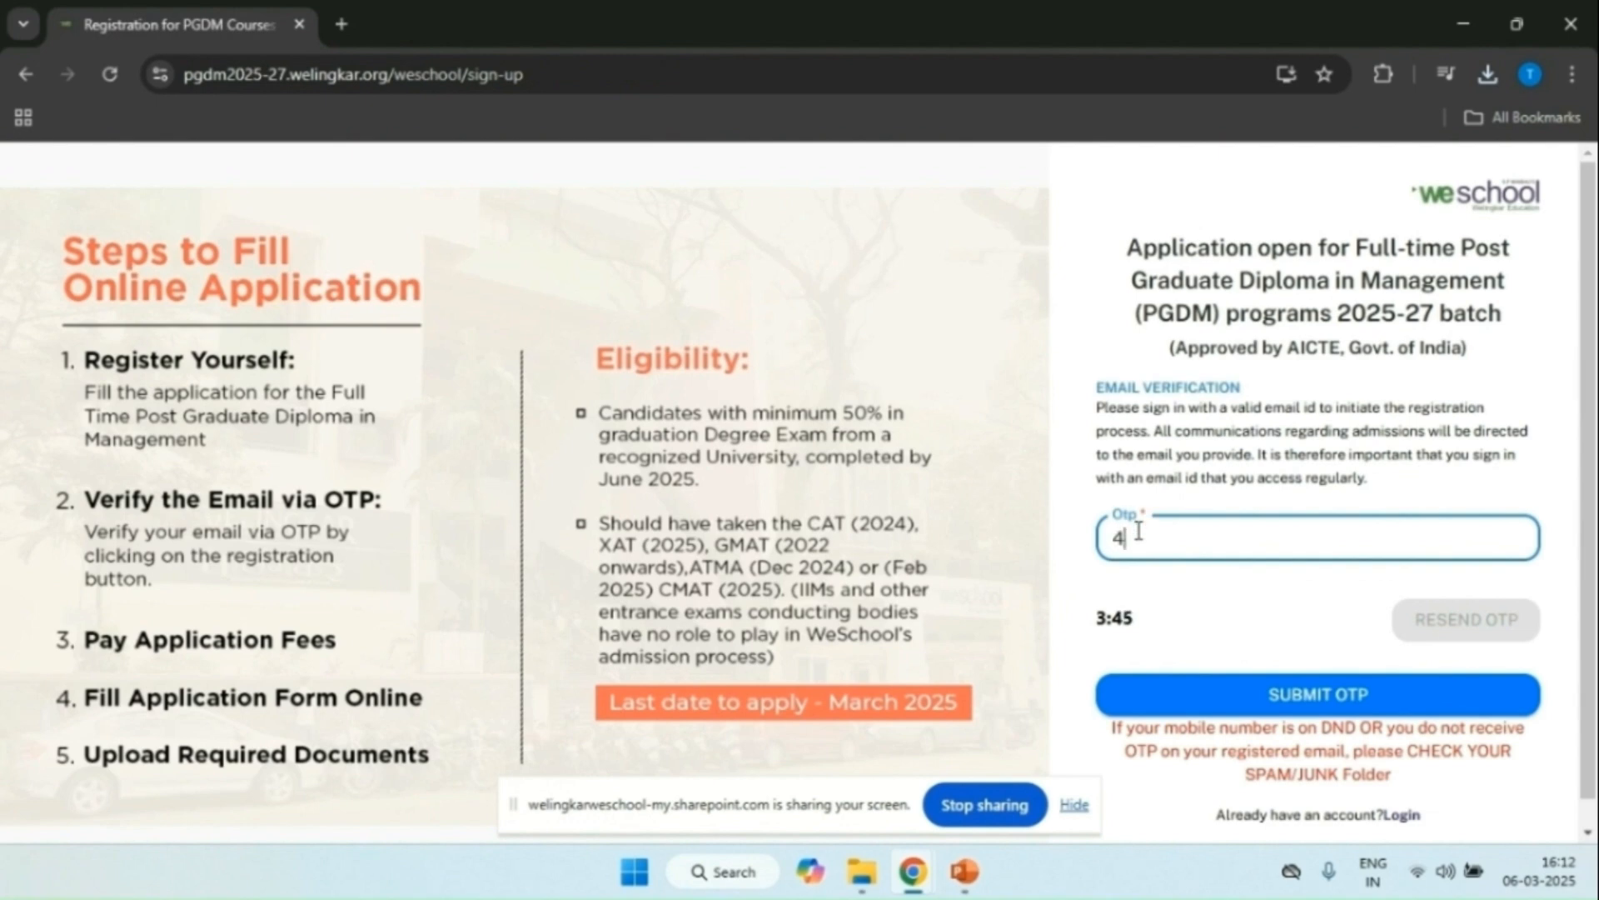
left_click(1299, 698)
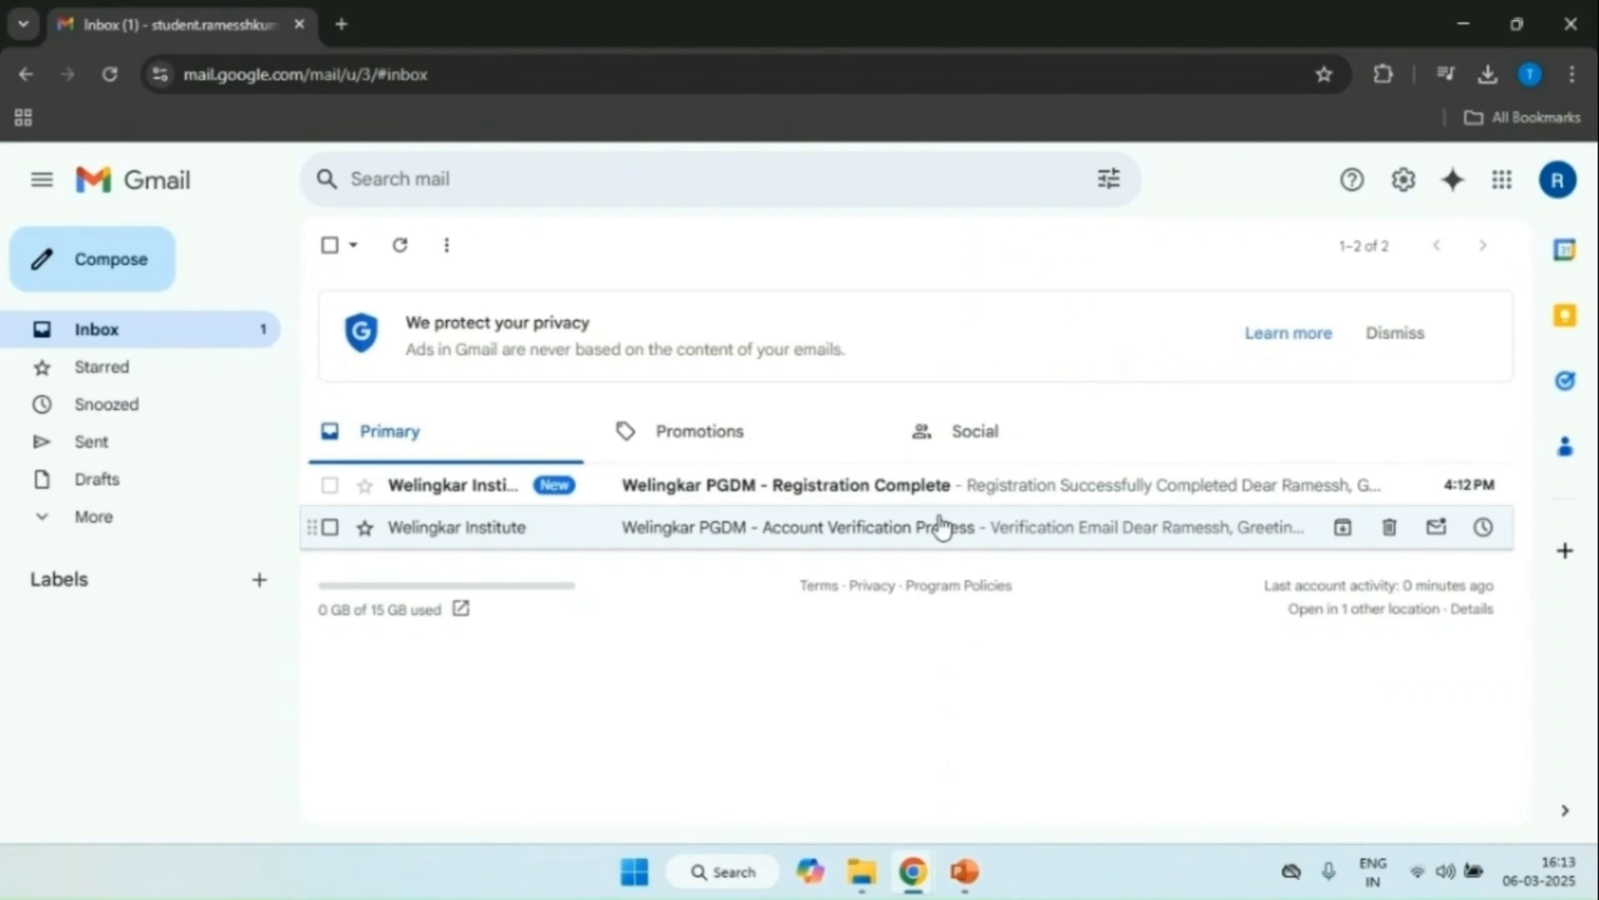
left_click(938, 488)
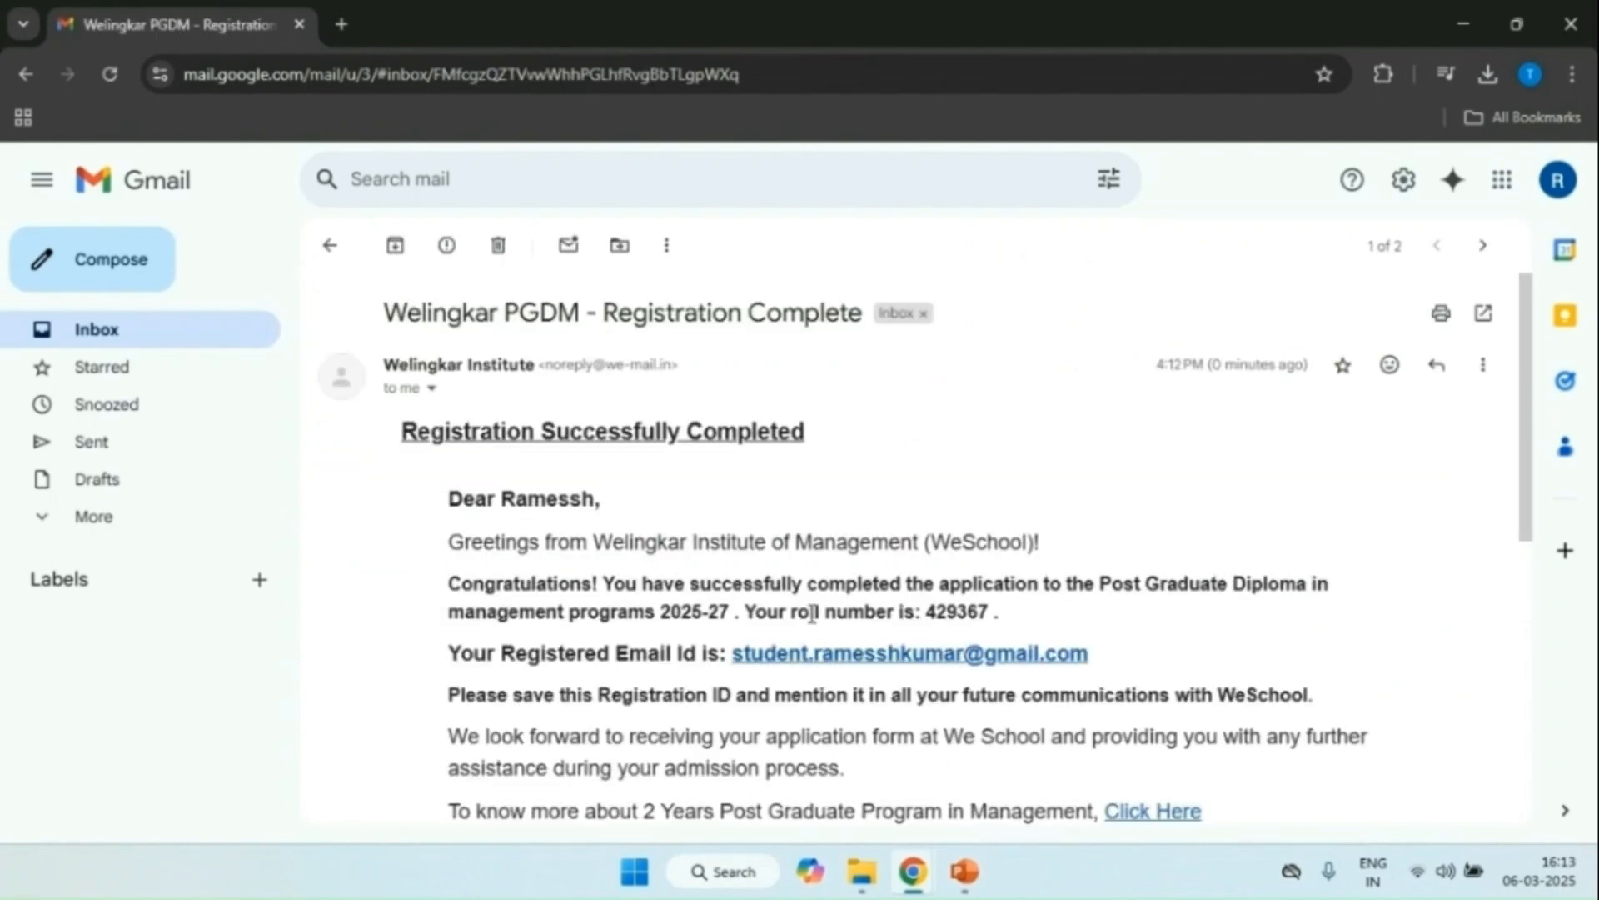
left_click_drag(754, 613, 1010, 614)
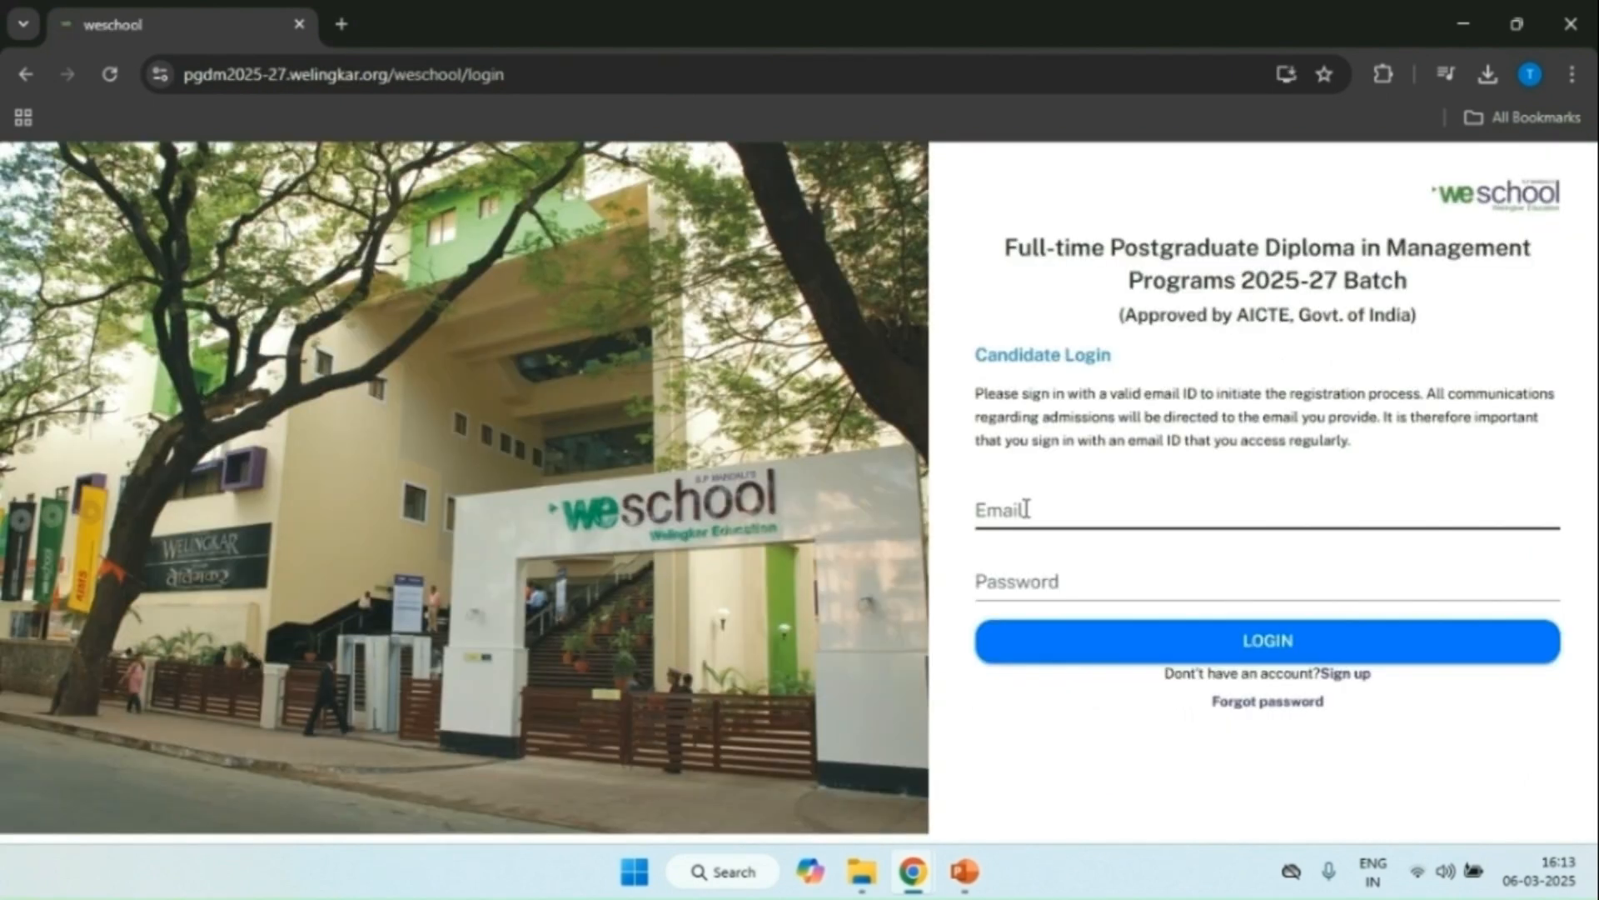
Log in with the registered e-mail and corrected password, then dismiss the payment-gateway popup.
left_click(1026, 509)
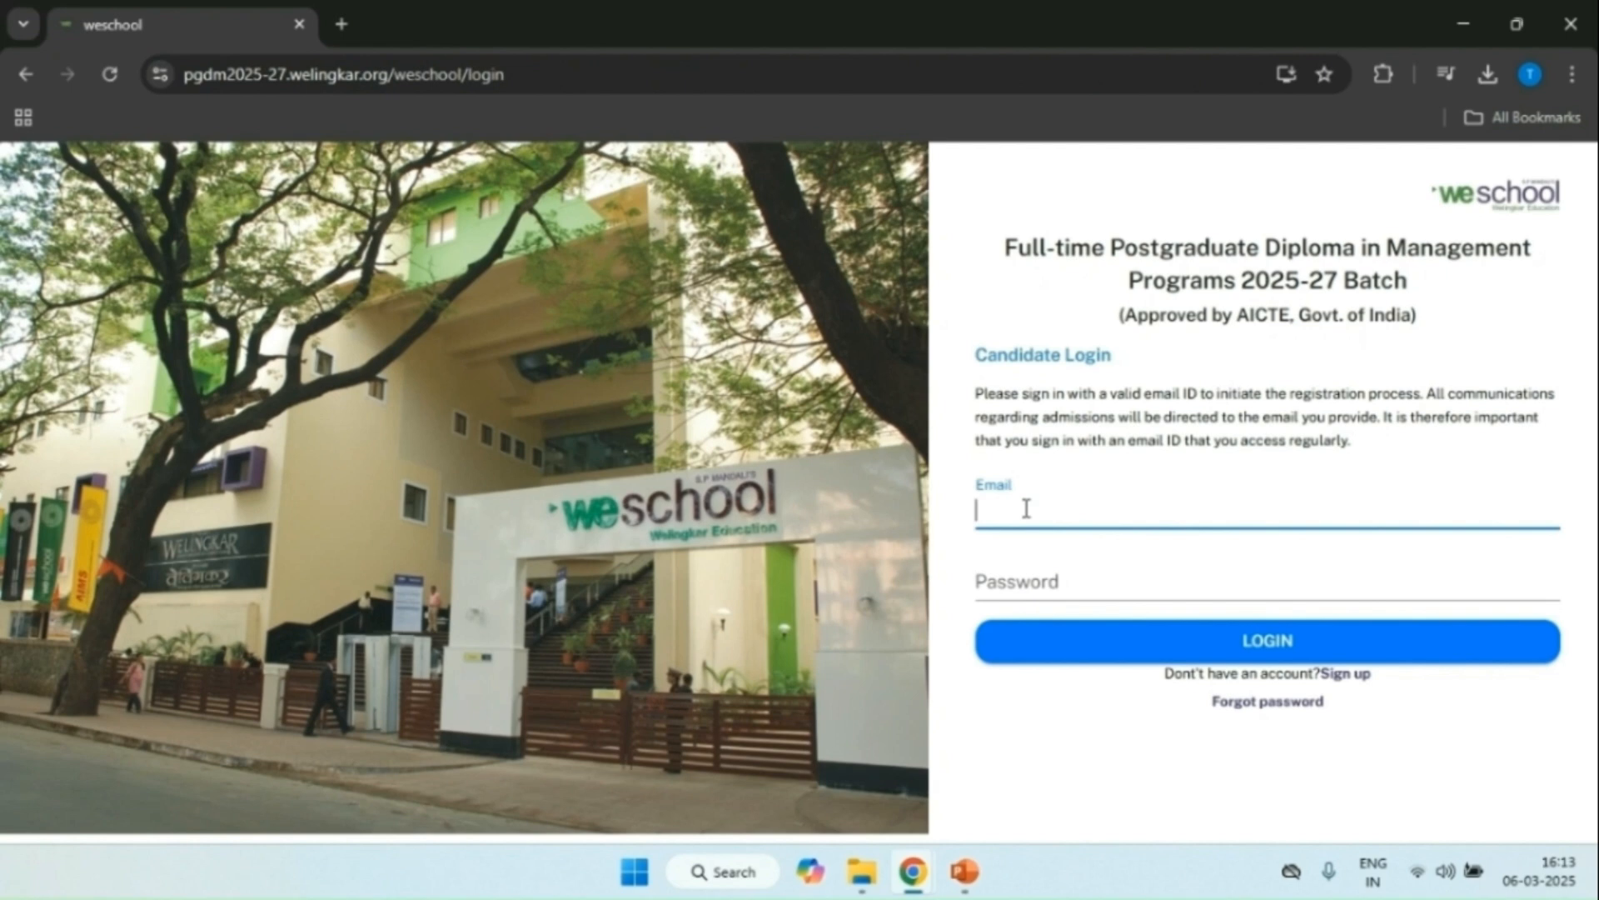
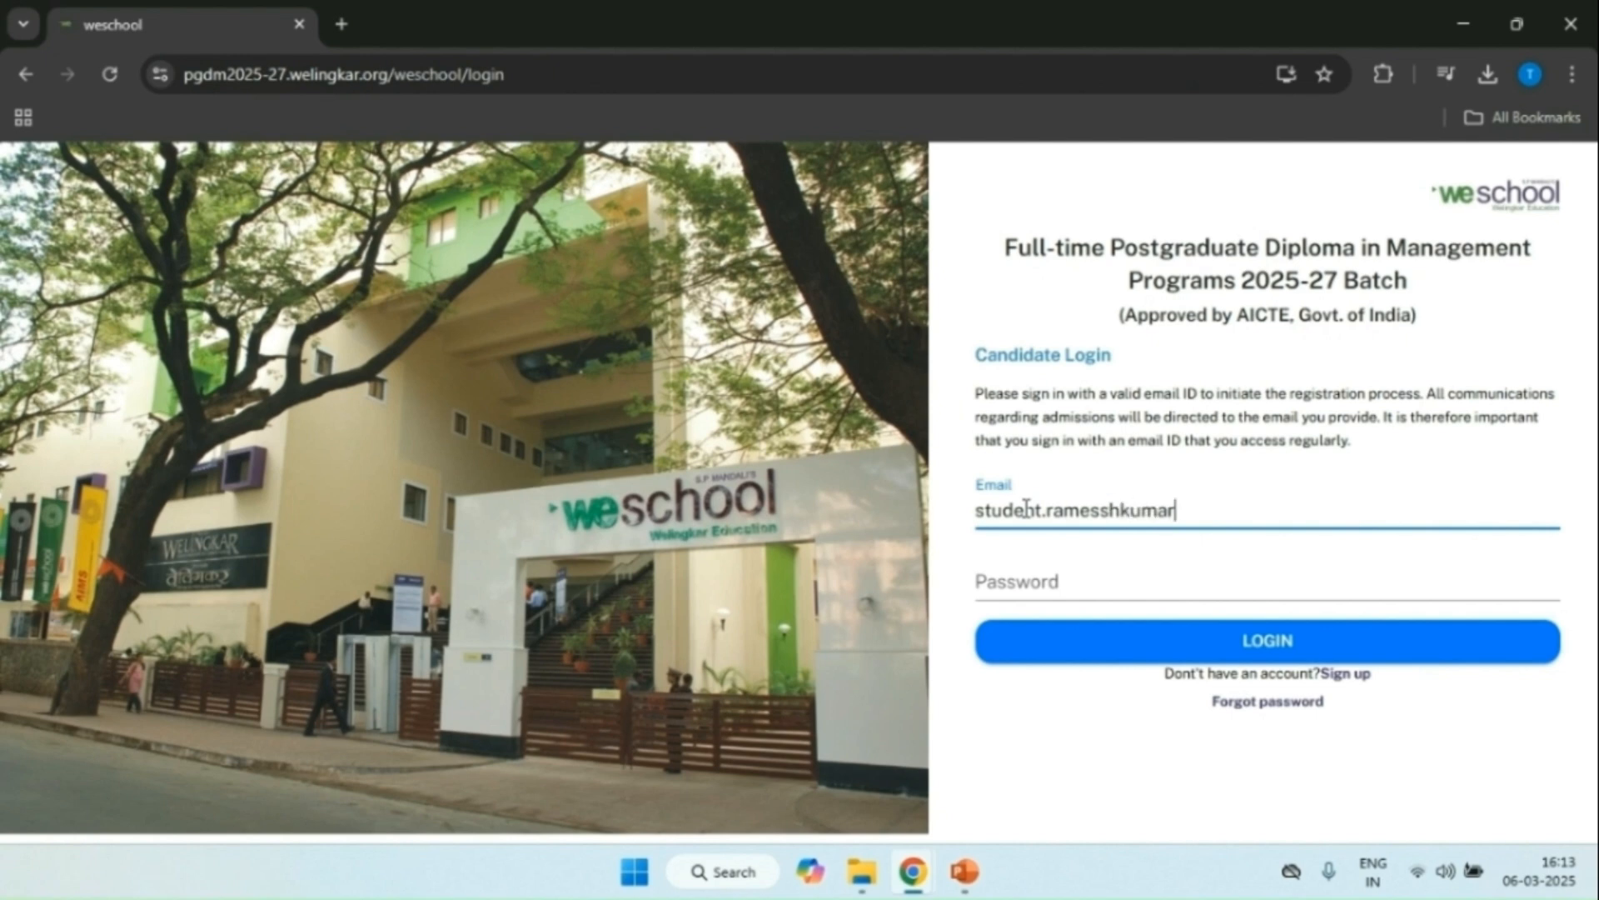
key("Tab")
type("**")
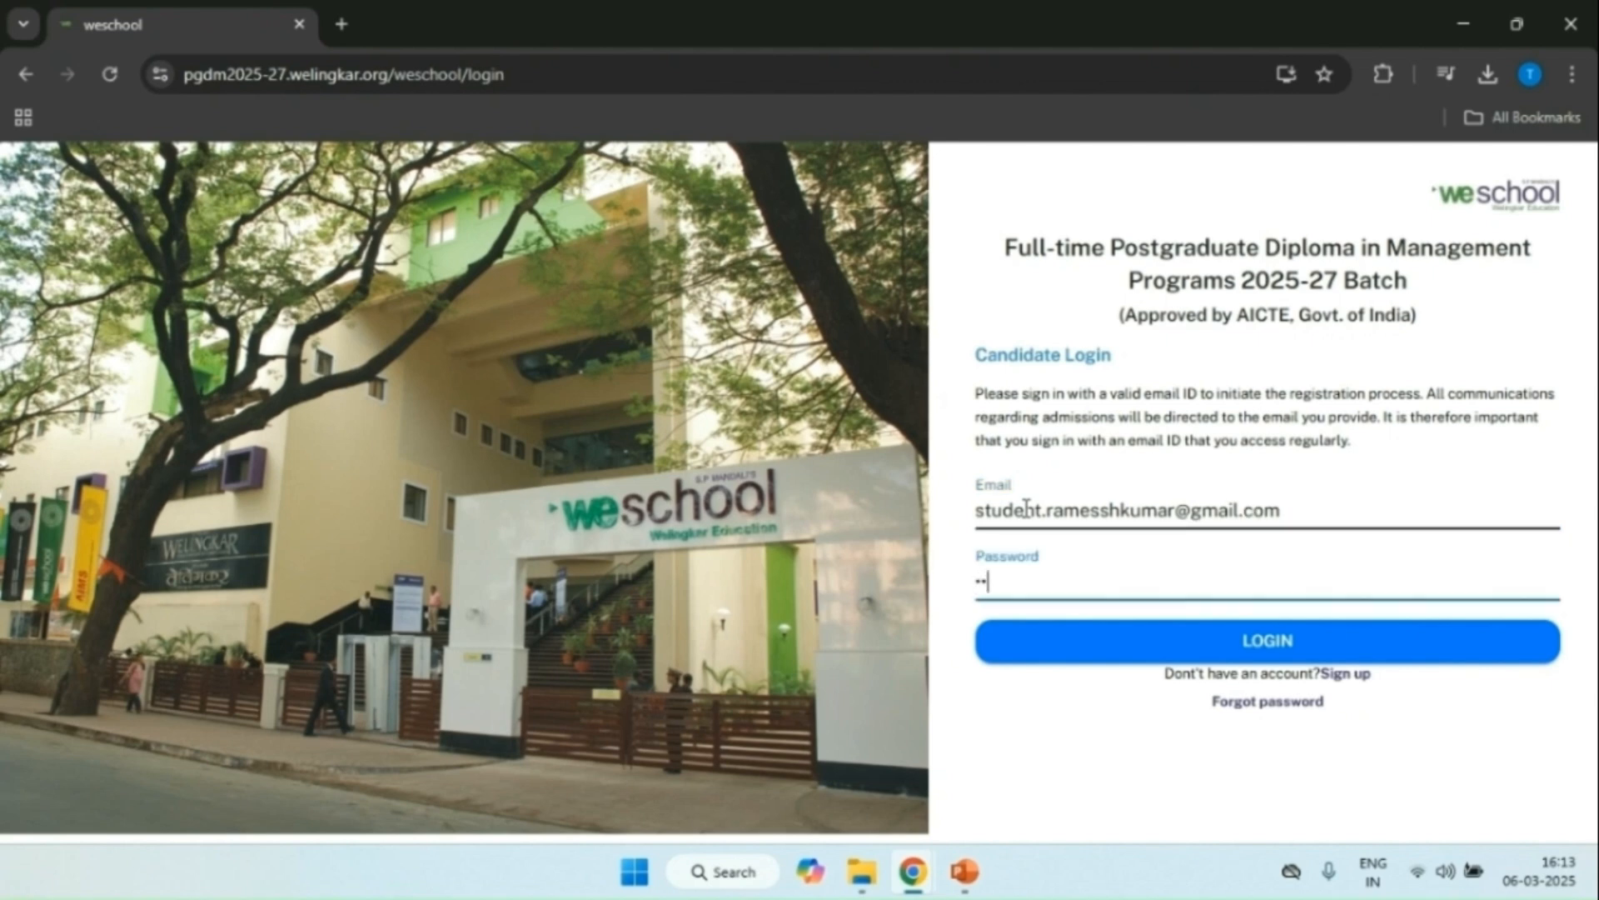
type("*****")
key("ctrl+a")
key("BackSpace")
type("***********")
left_click(1280, 640)
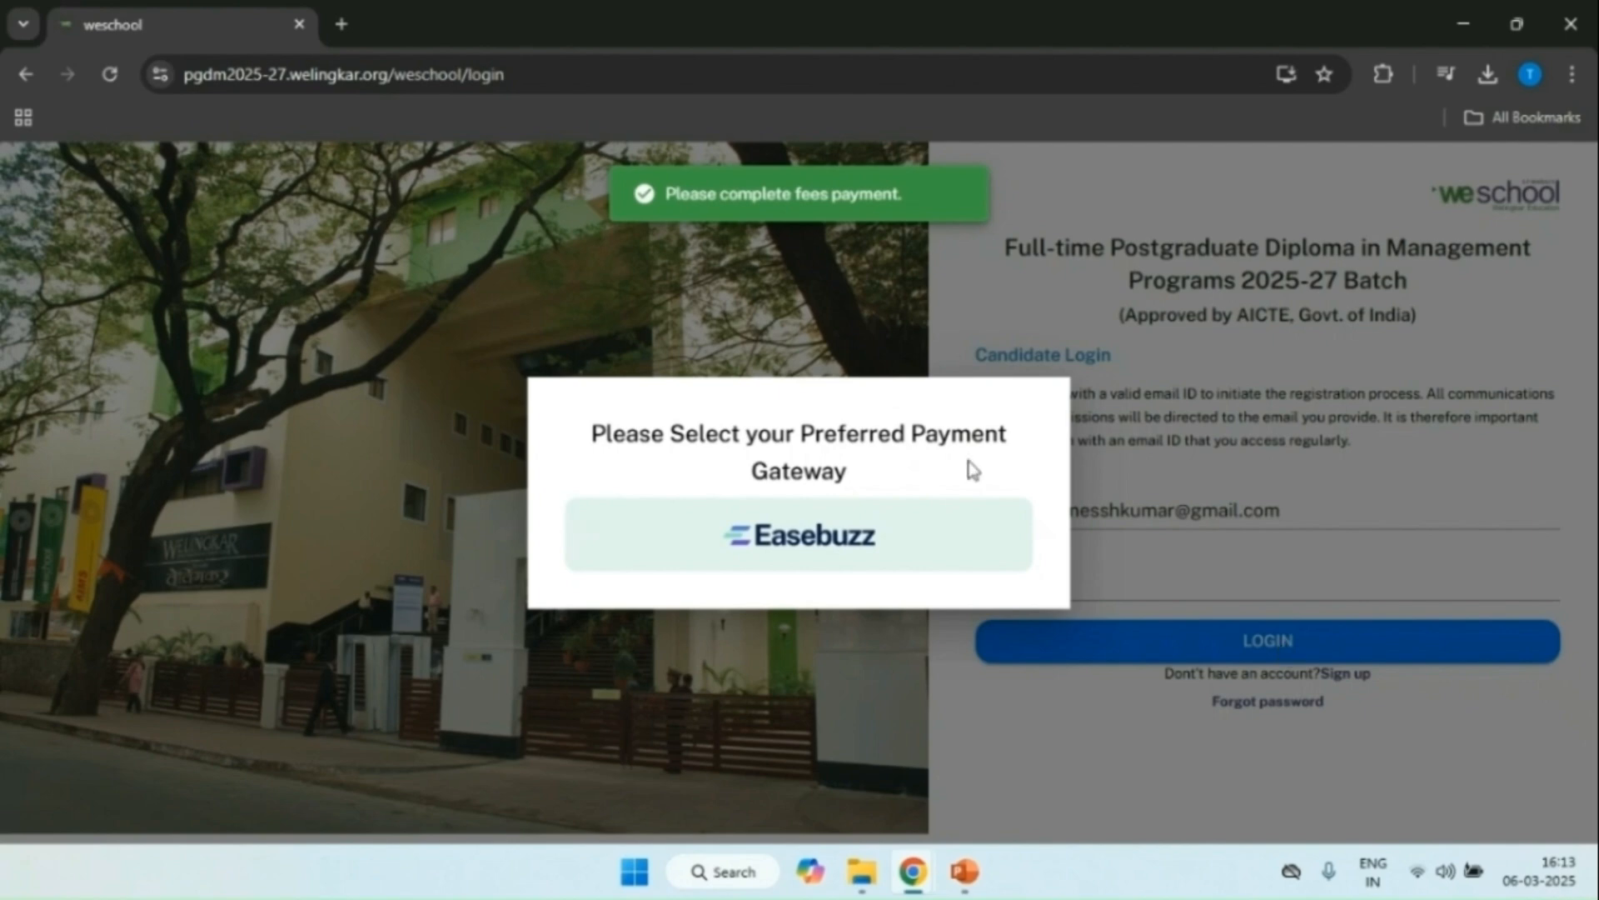
left_click(831, 549)
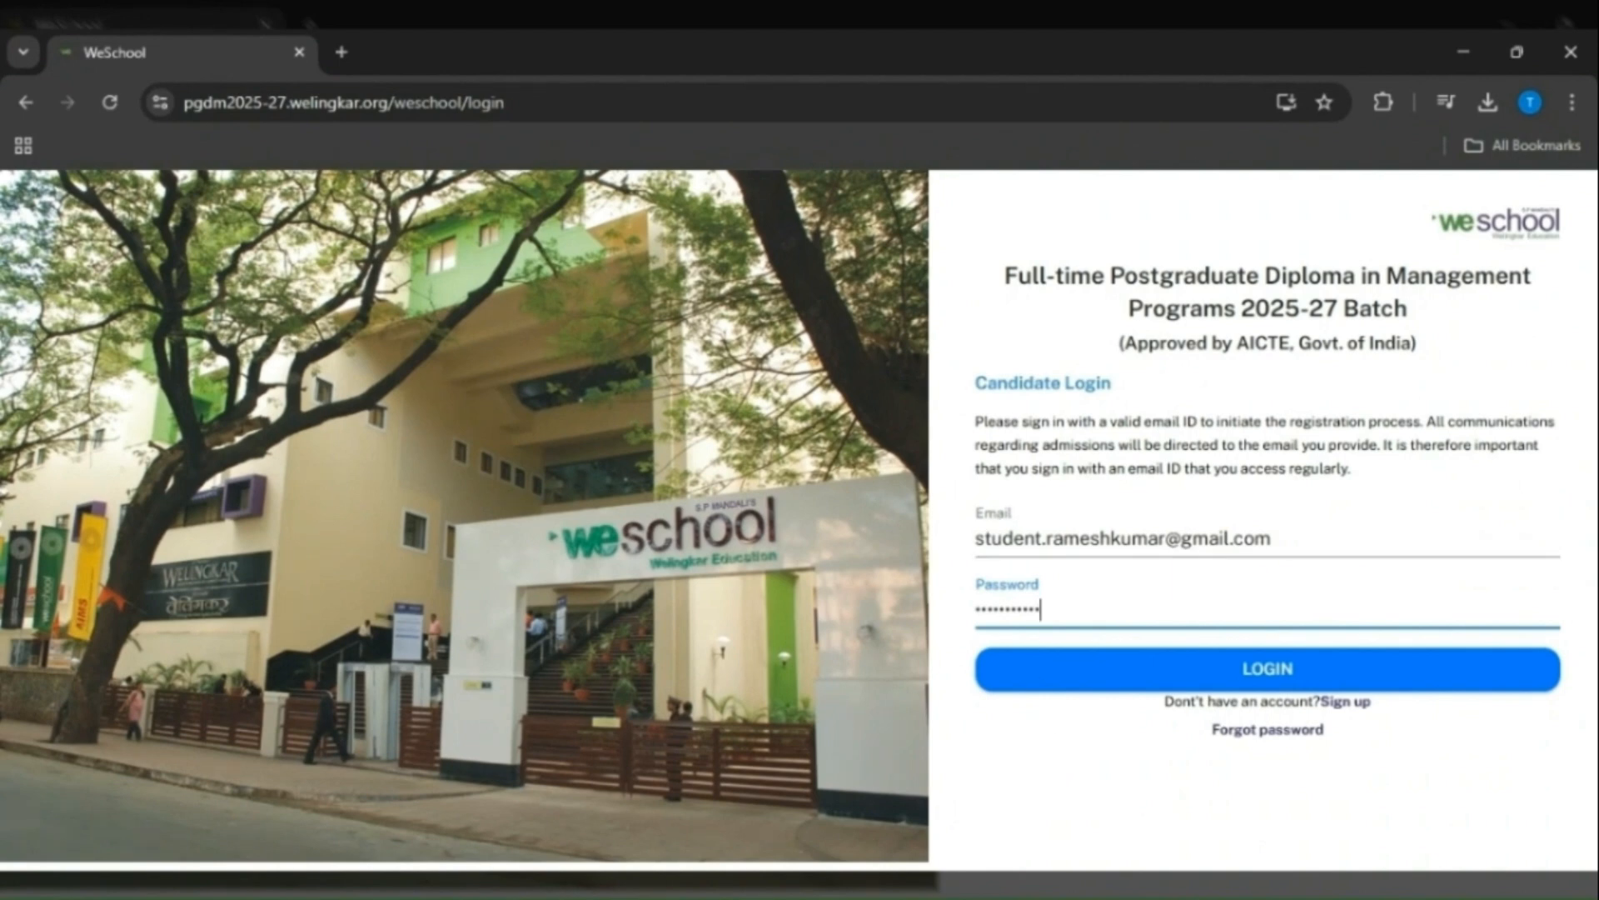
Sign in and upload the candidate's photo as the profile picture, cropped to centre the face.
left_click(1272, 676)
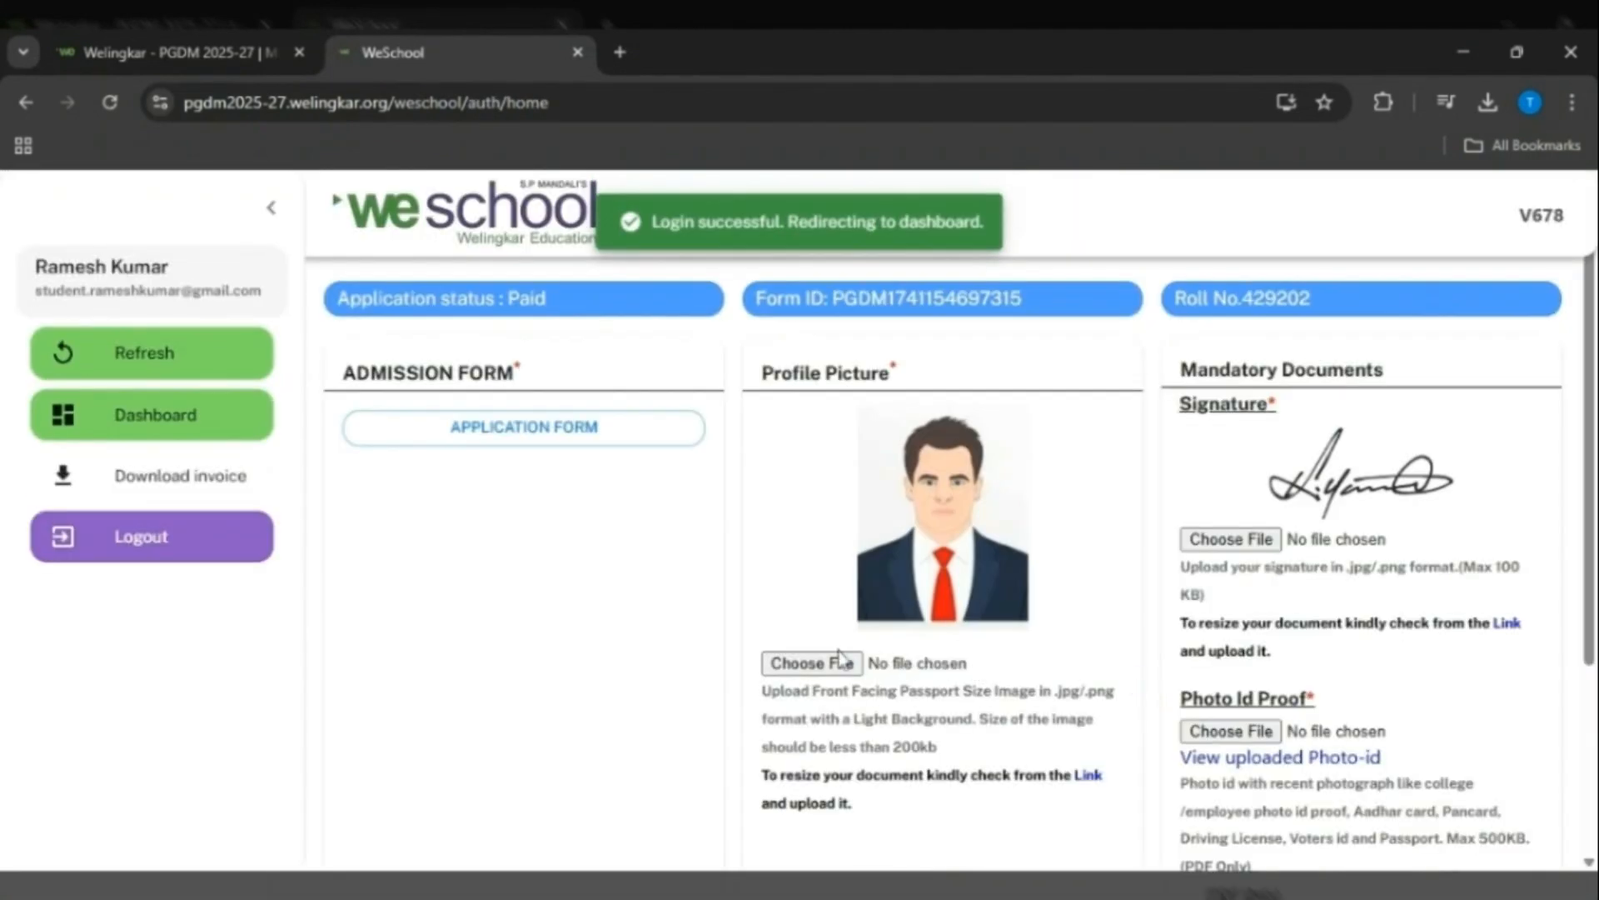
left_click(812, 663)
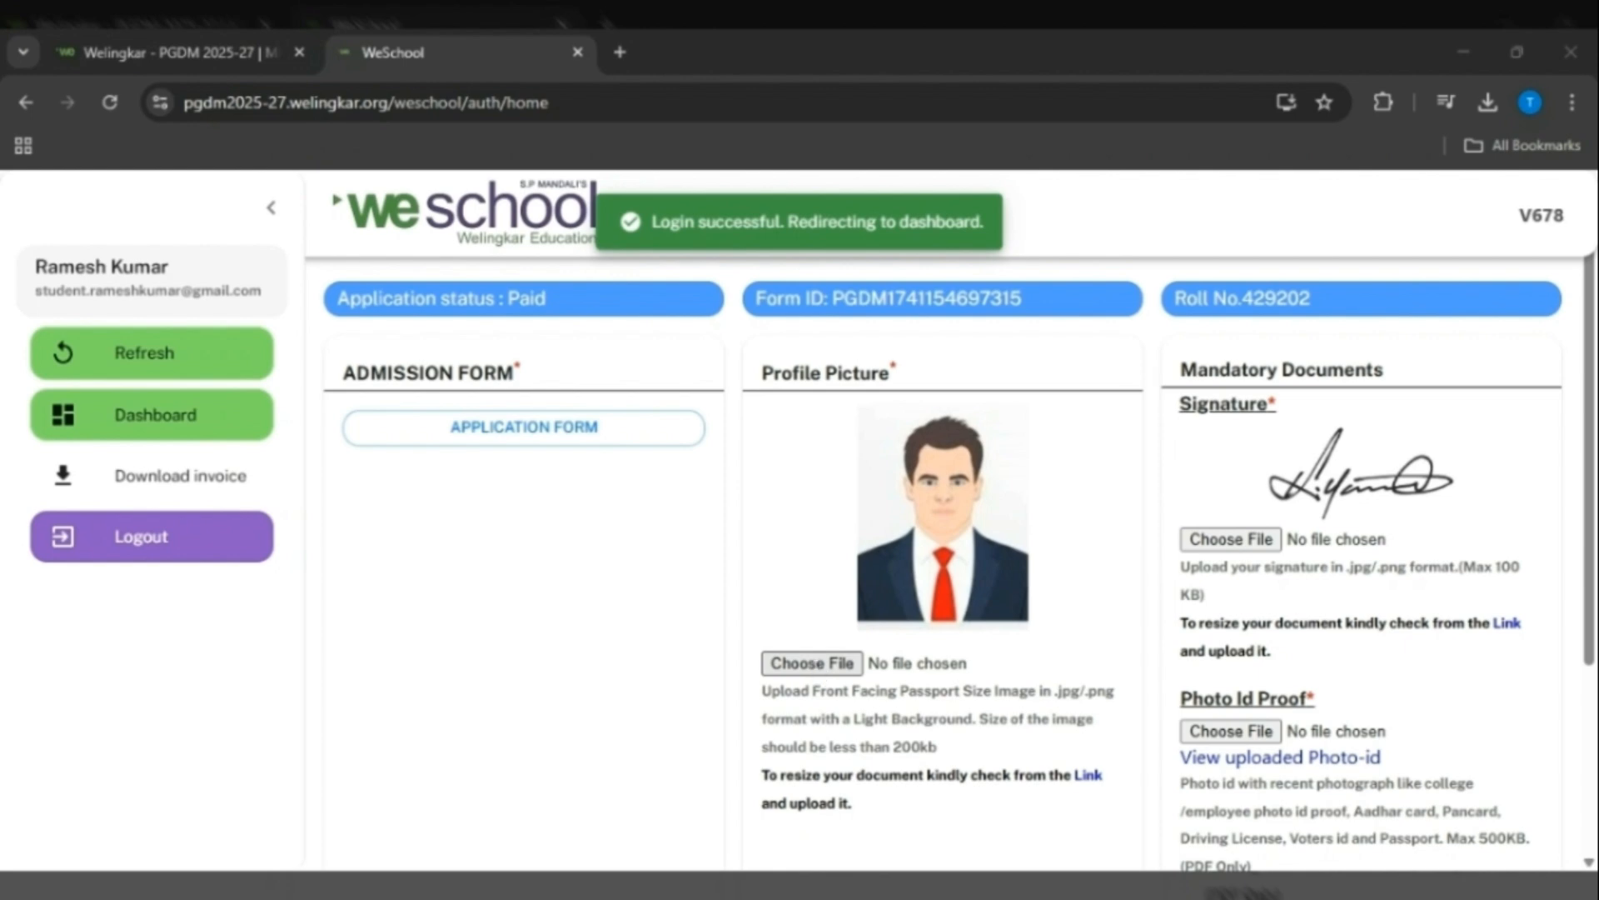
key("Return")
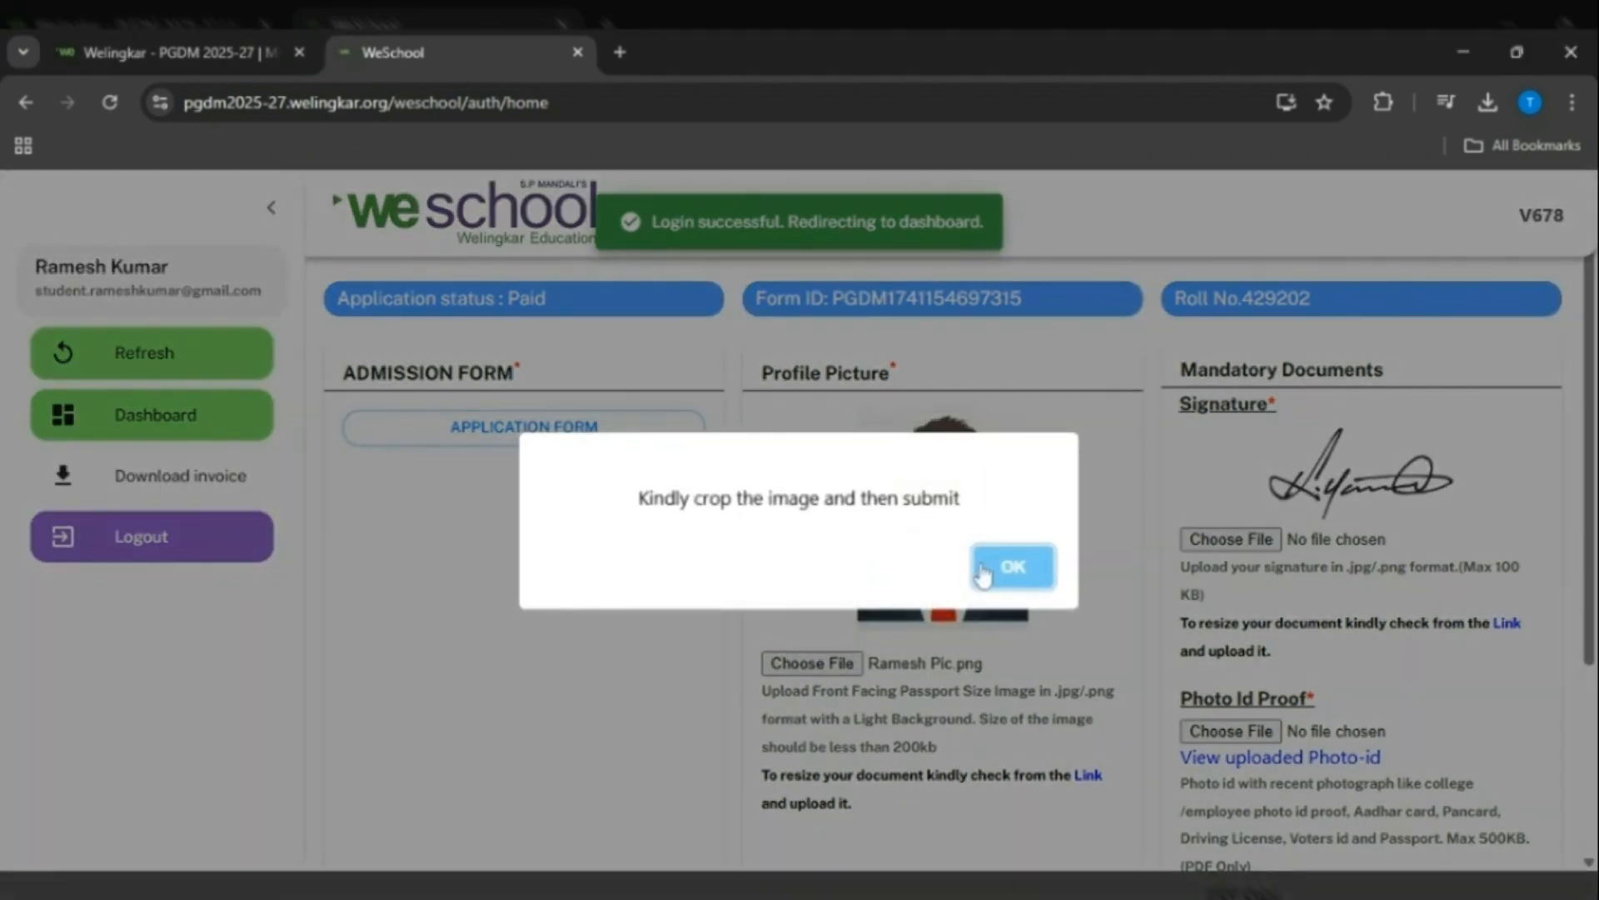
left_click(988, 568)
left_click_drag(627, 357, 899, 718)
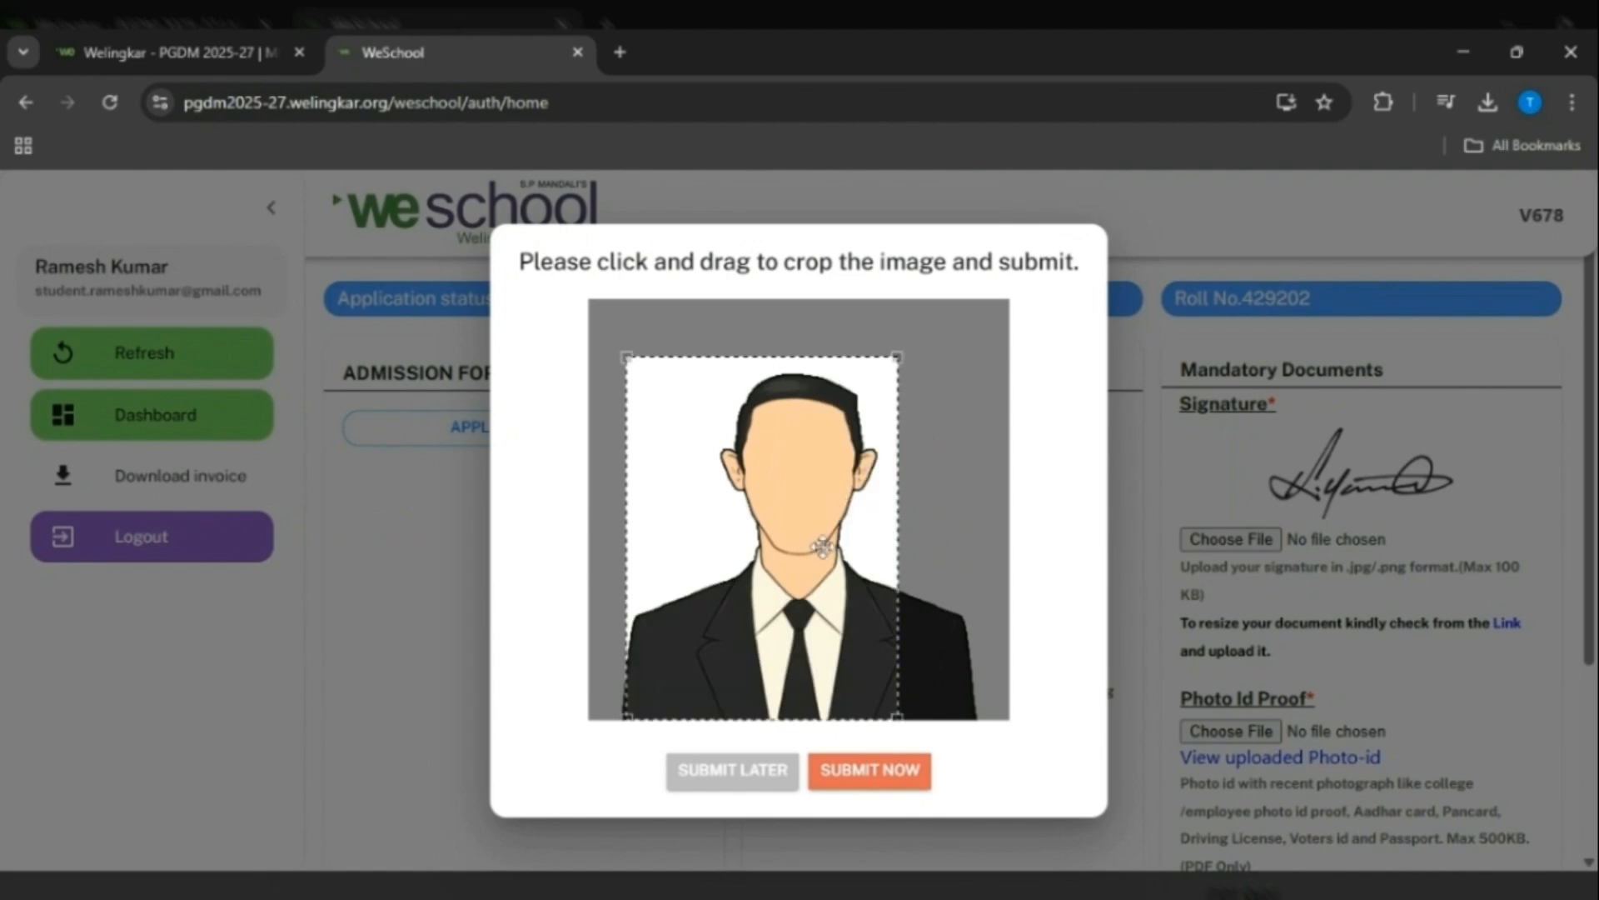
left_click_drag(823, 547, 857, 546)
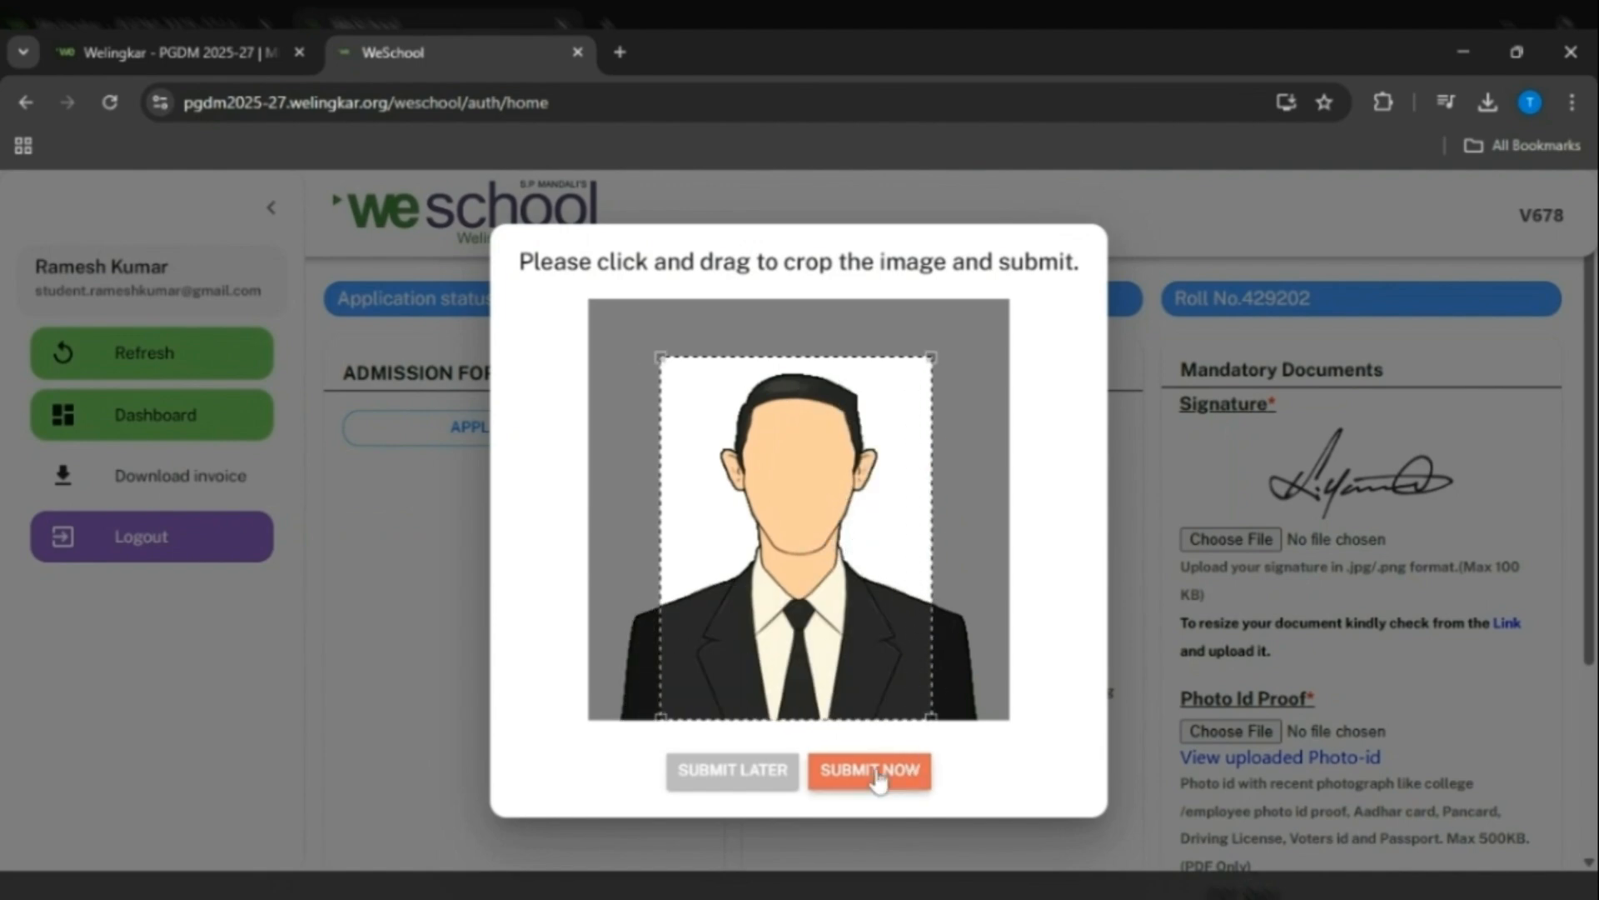
left_click(876, 774)
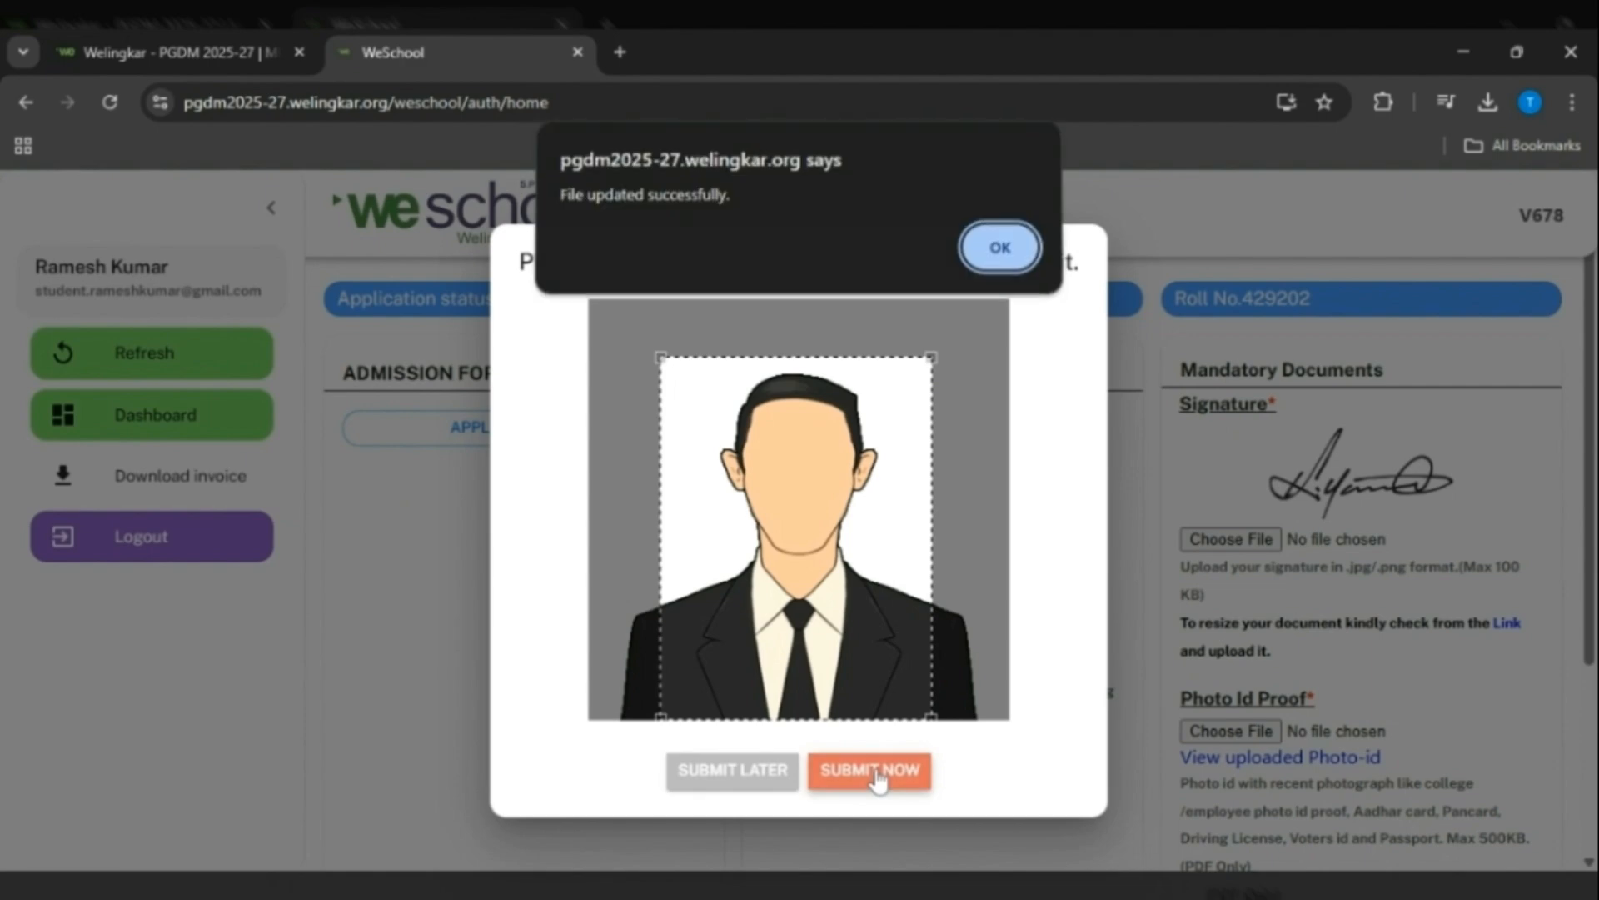
left_click(1016, 257)
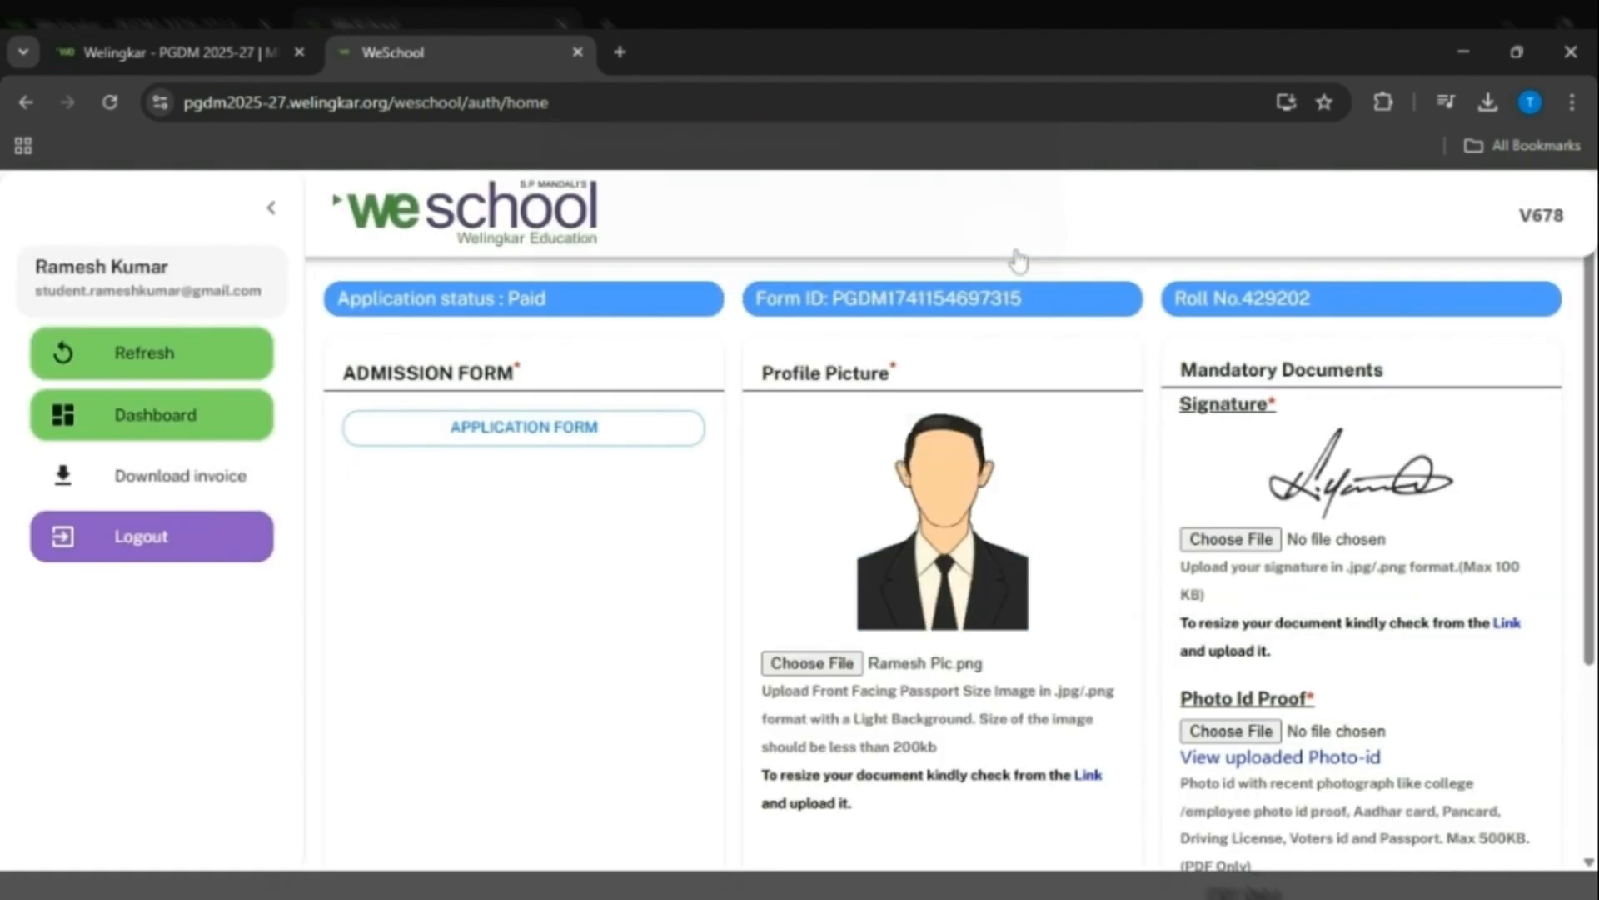
Upload Sign.jpg as the signature, with the crop box redrawn around the signature, and submit it.
left_click(1245, 543)
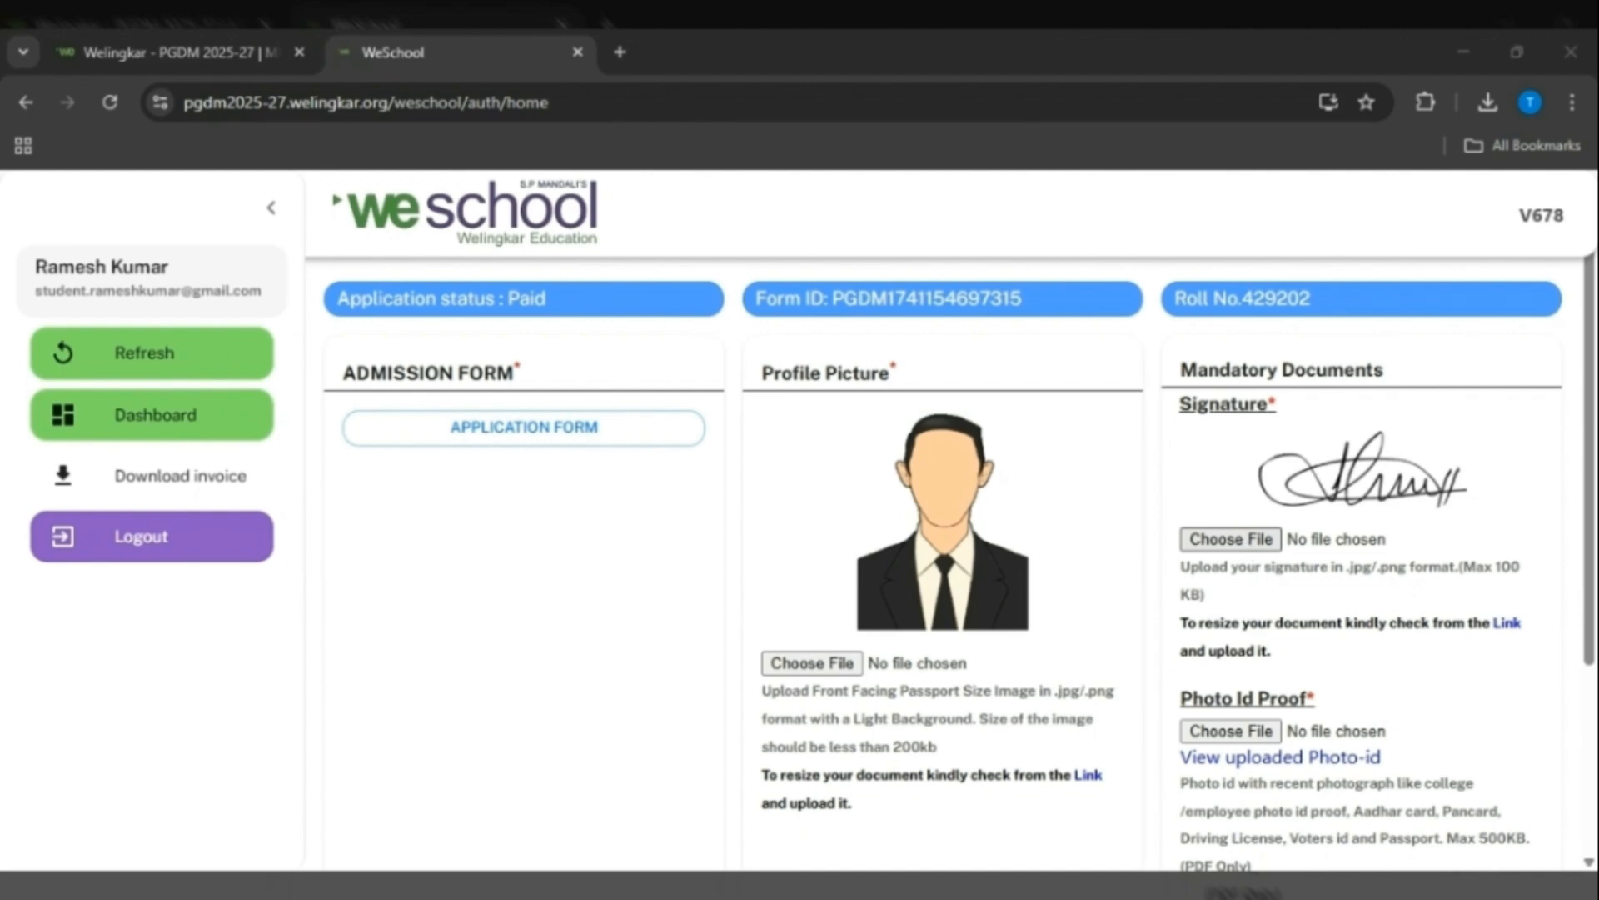
left_click(790, 721)
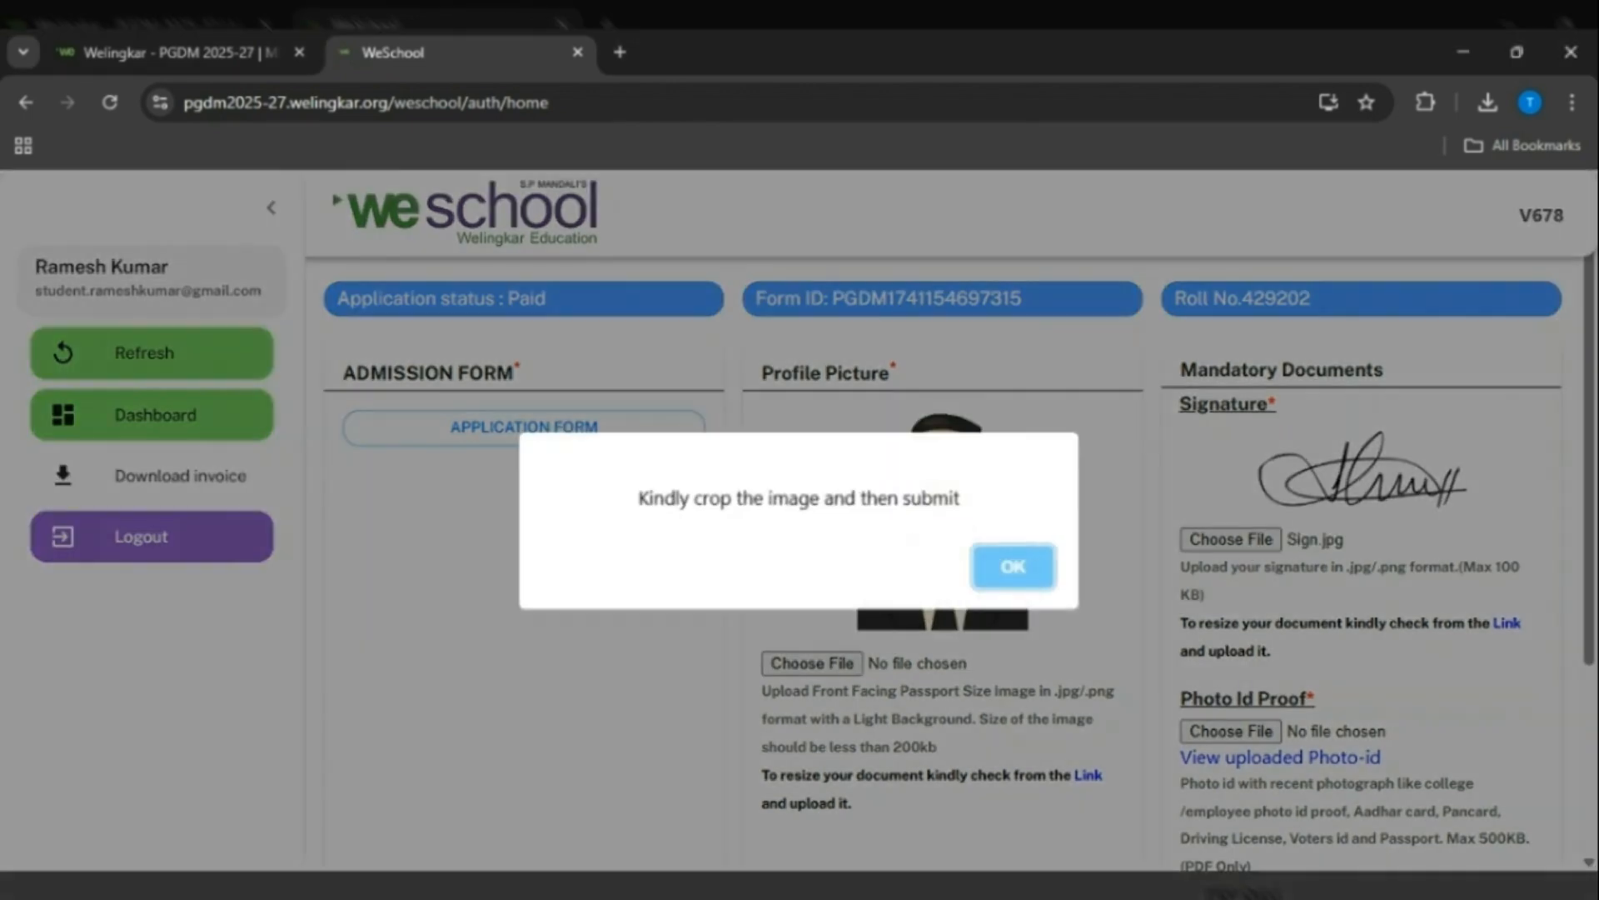
left_click(1031, 570)
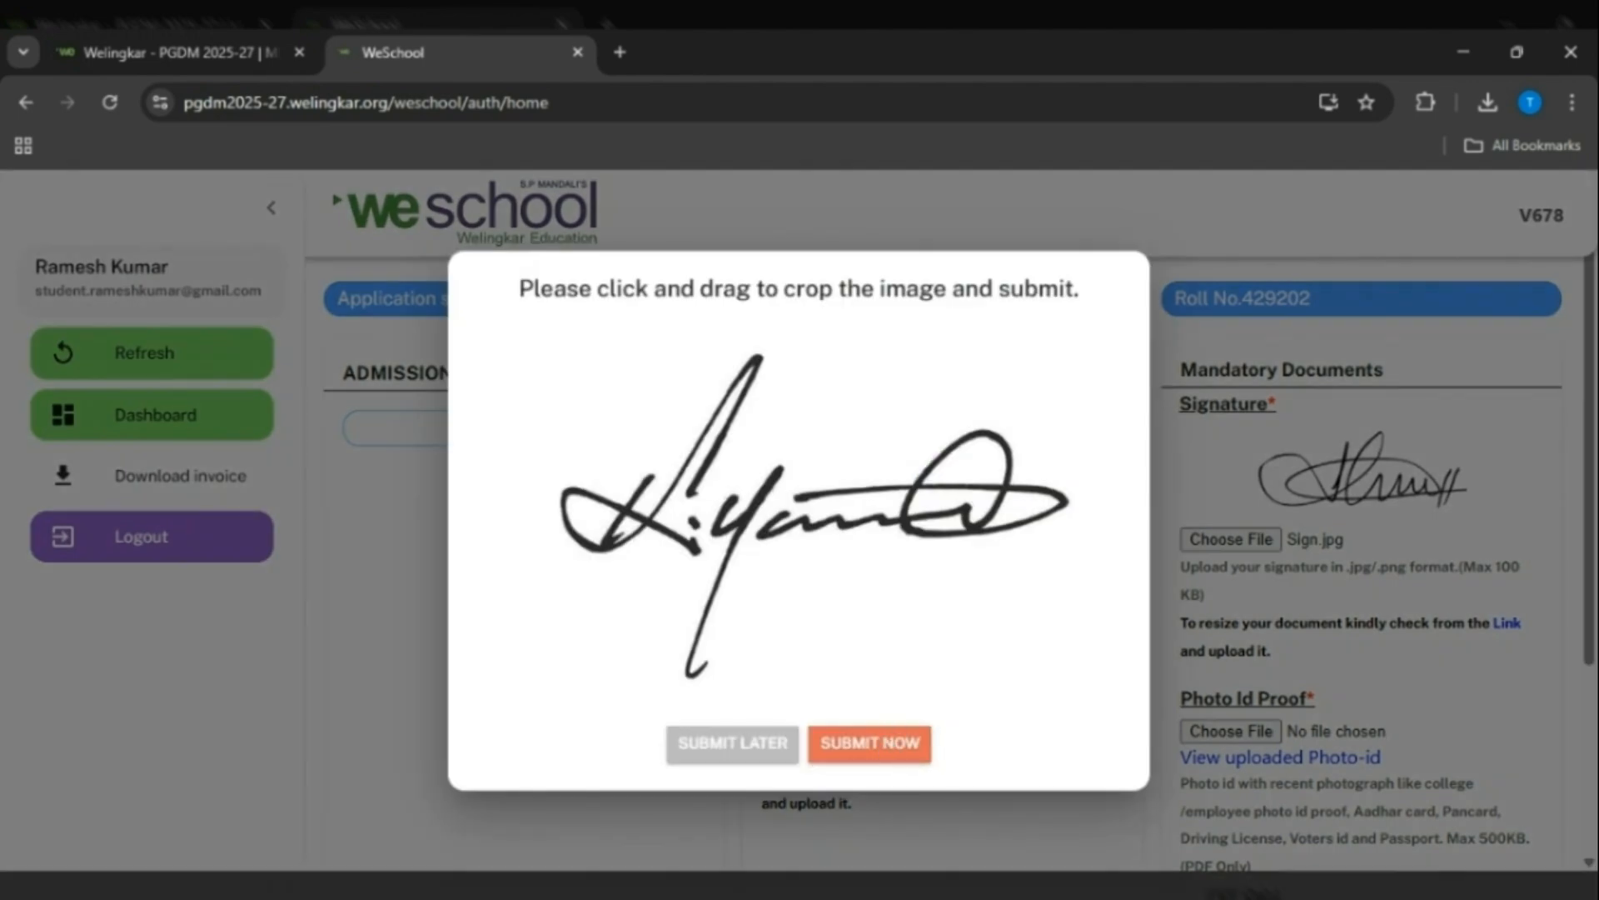
left_click_drag(585, 367, 1116, 599)
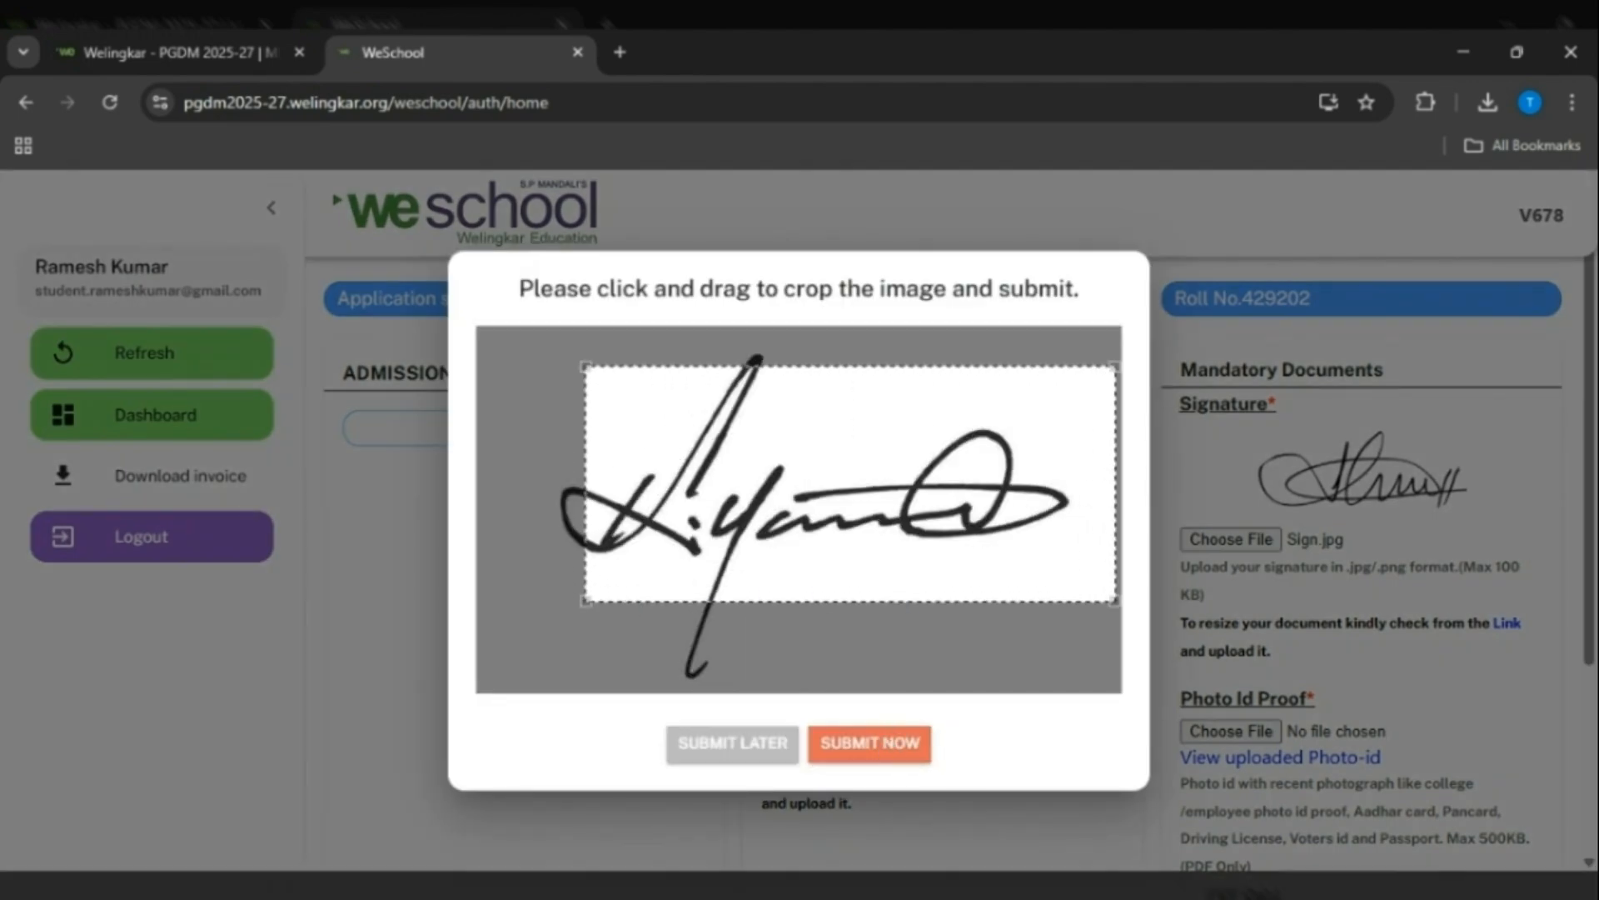
left_click(571, 617)
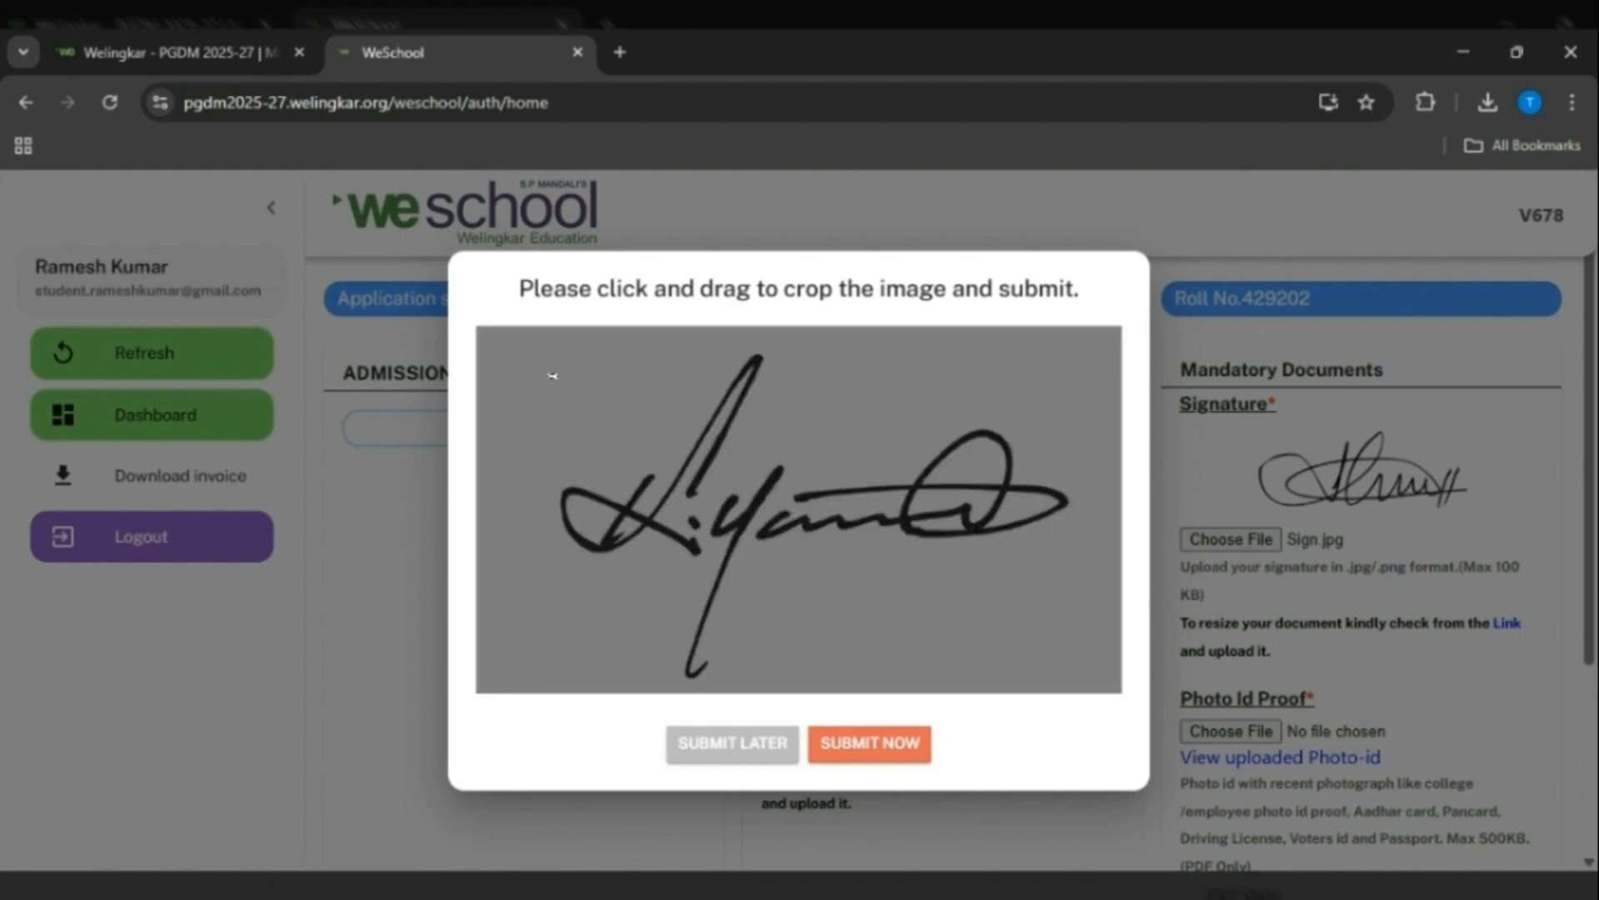
left_click_drag(547, 374, 1102, 618)
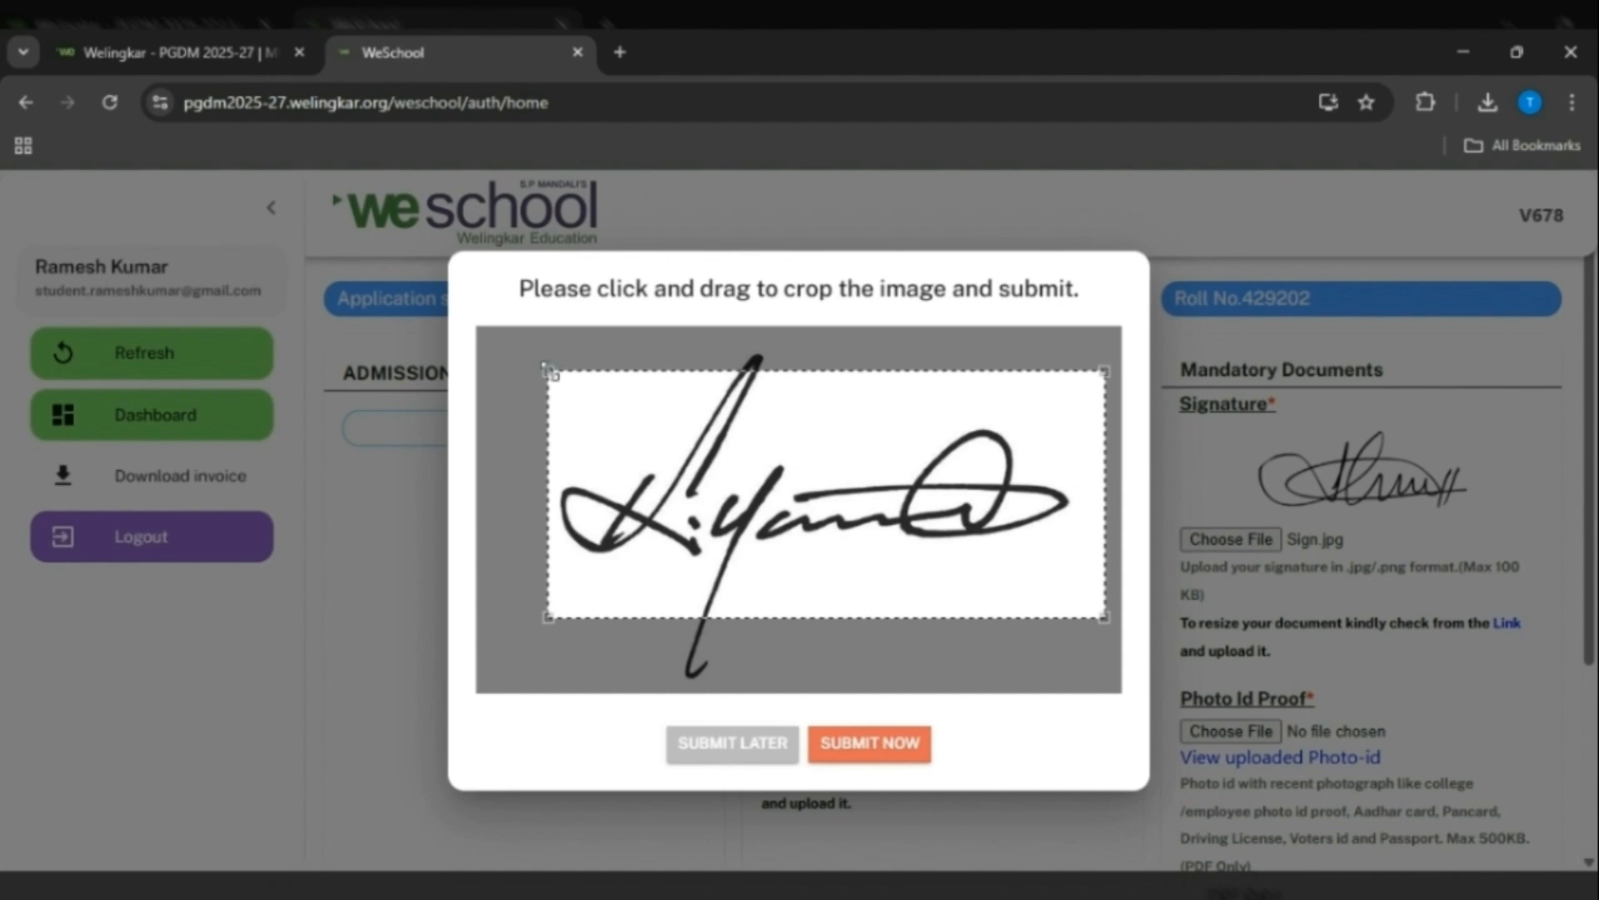
left_click_drag(549, 372, 501, 350)
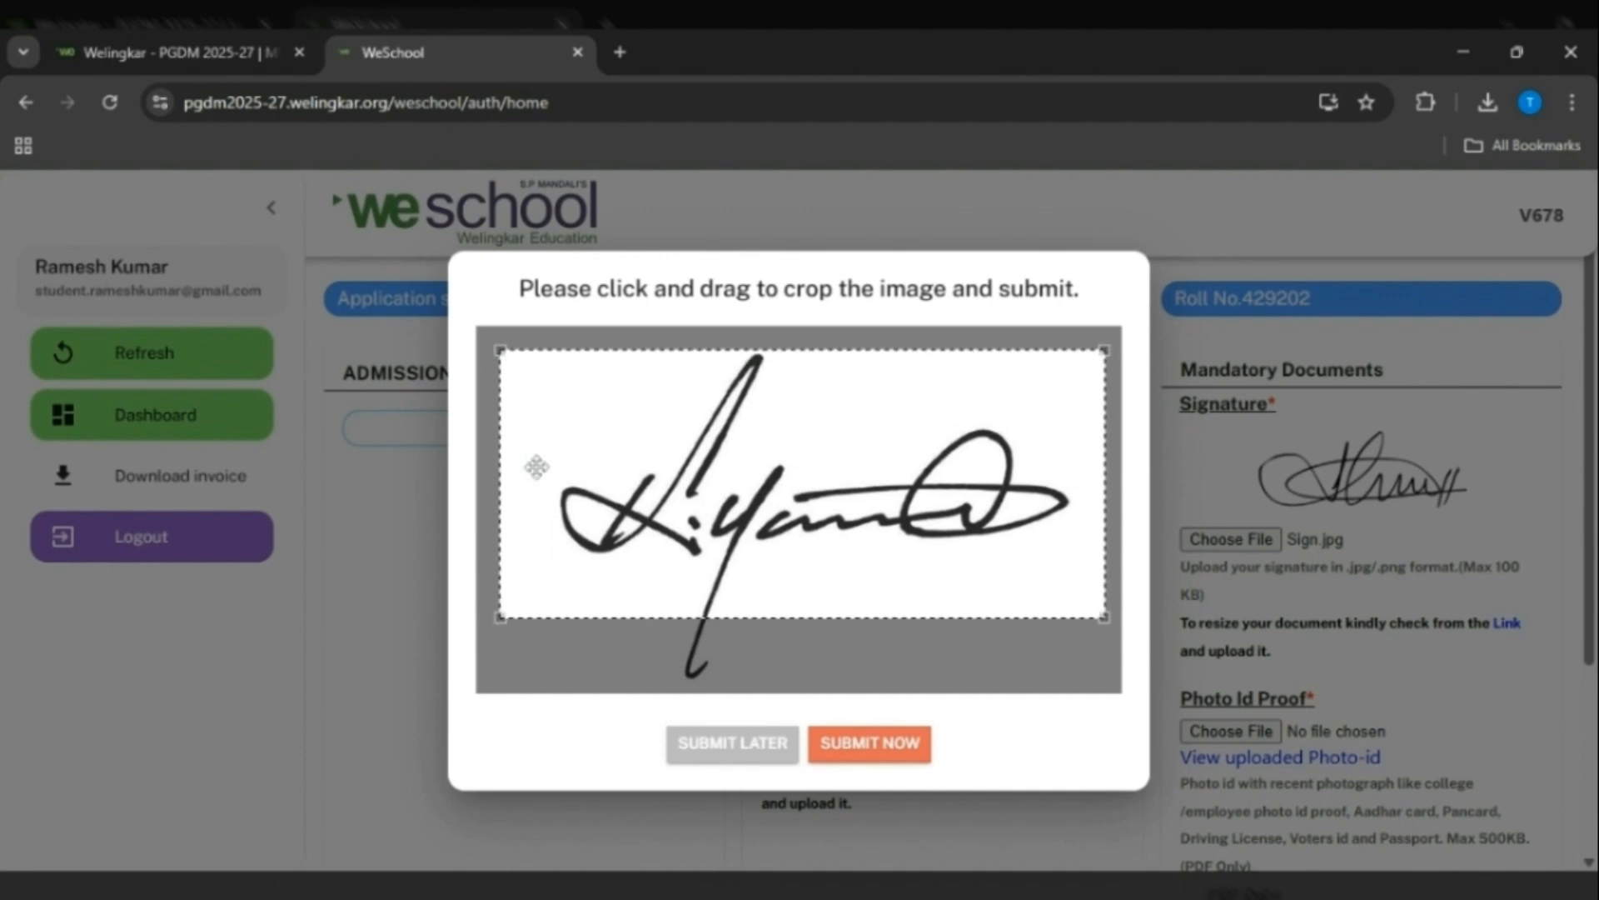
left_click(856, 747)
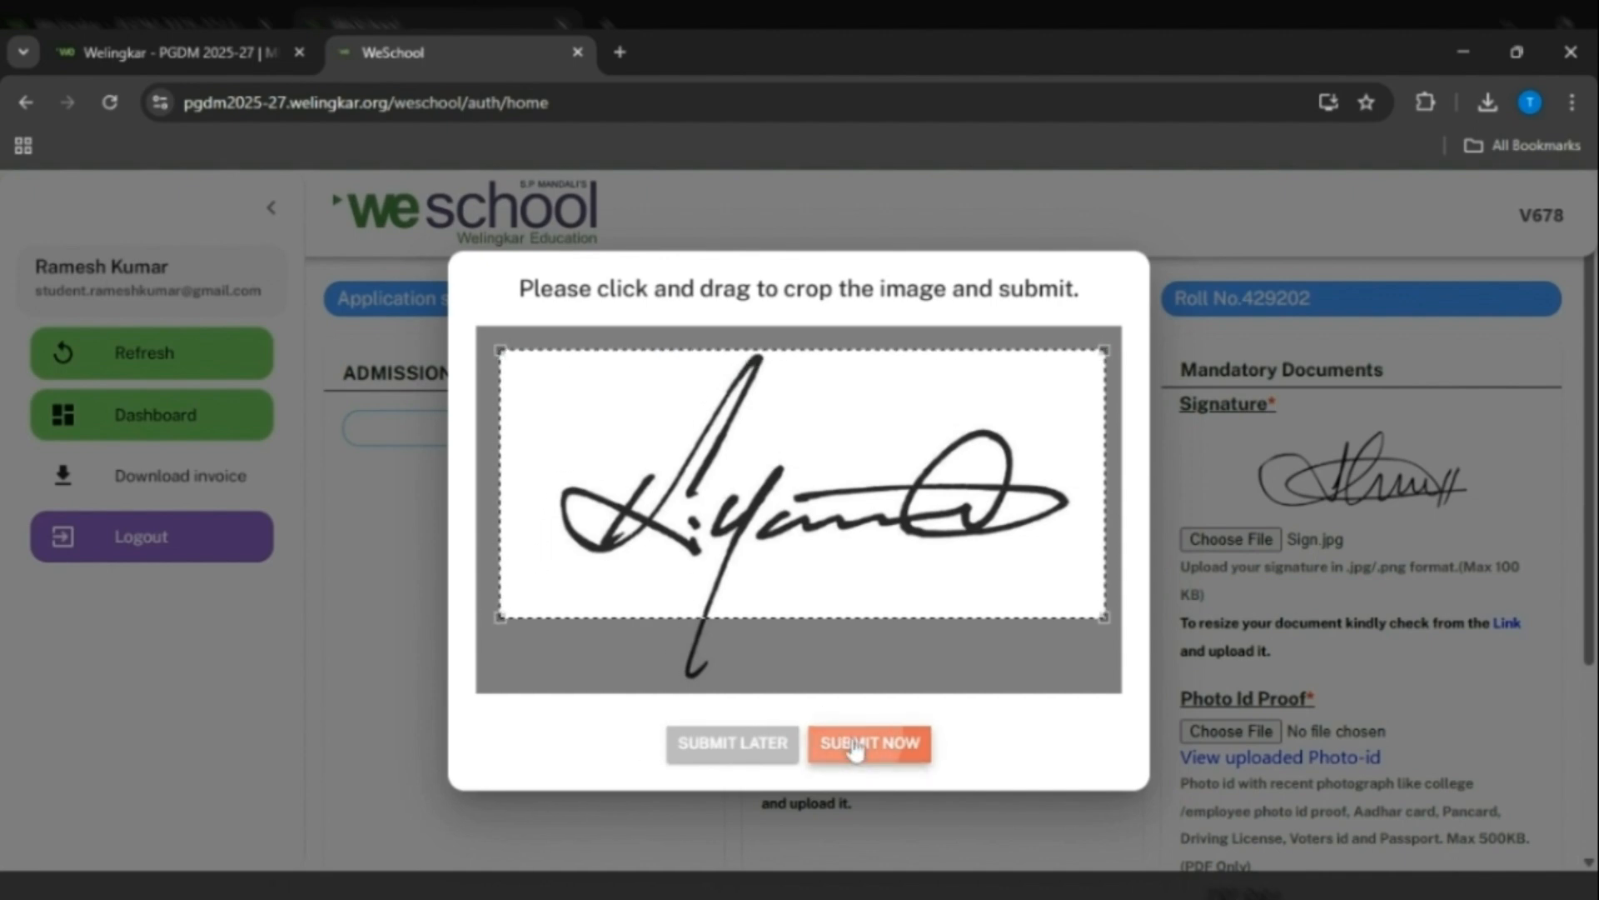
left_click(1000, 251)
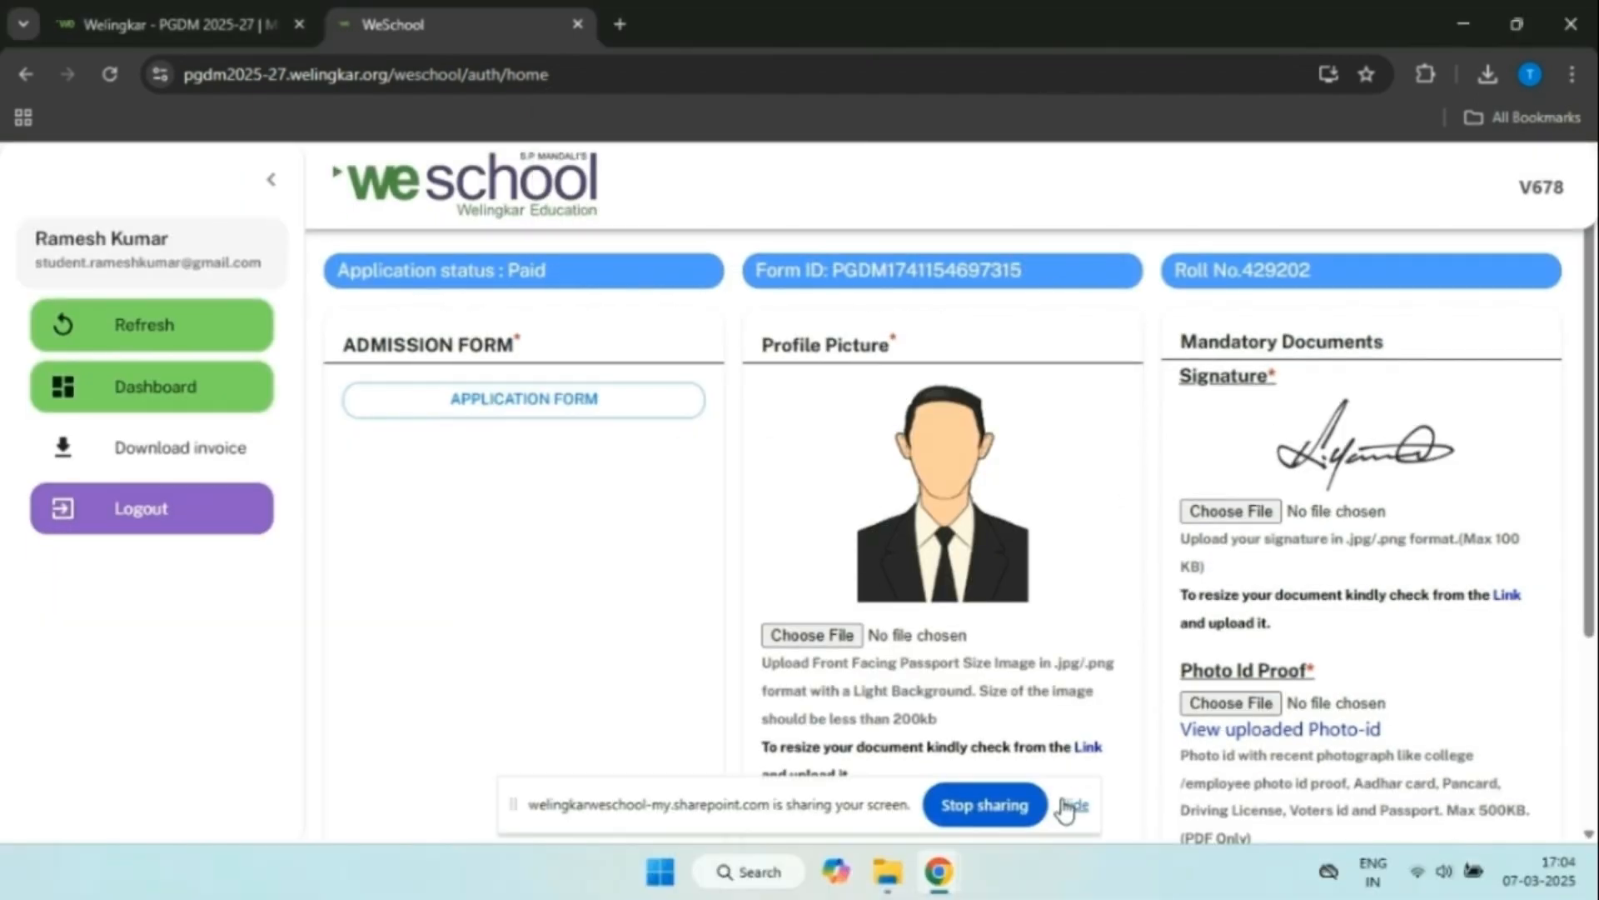
Upload Aadhar.pdf as the photo ID proof, then go to the application form's Personal Information page.
left_click(1256, 704)
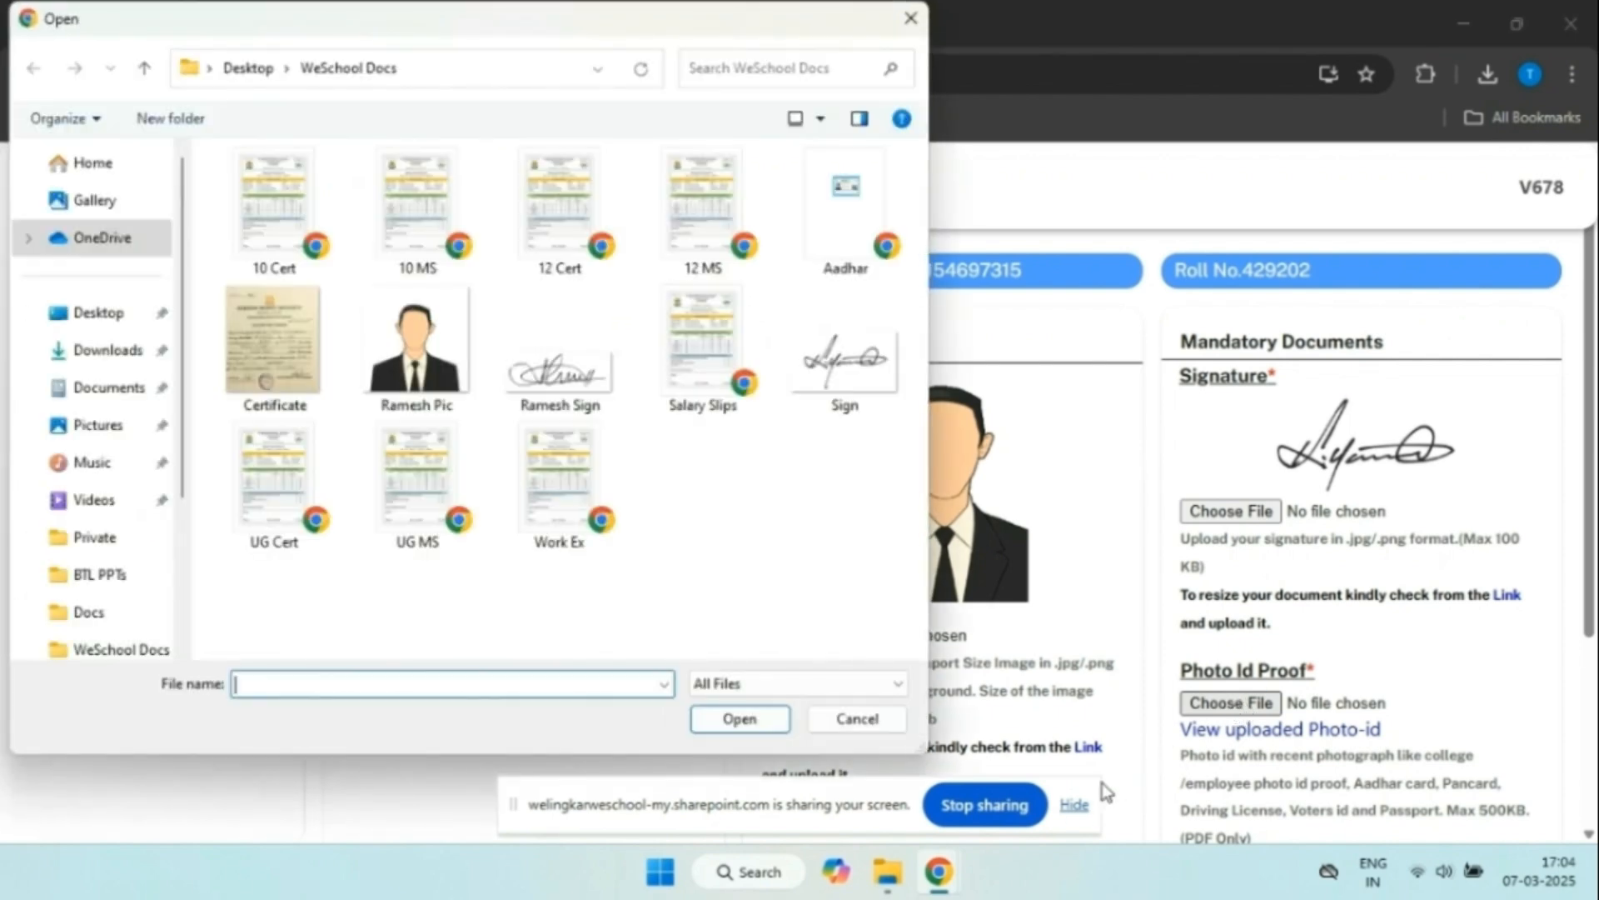
left_click(845, 208)
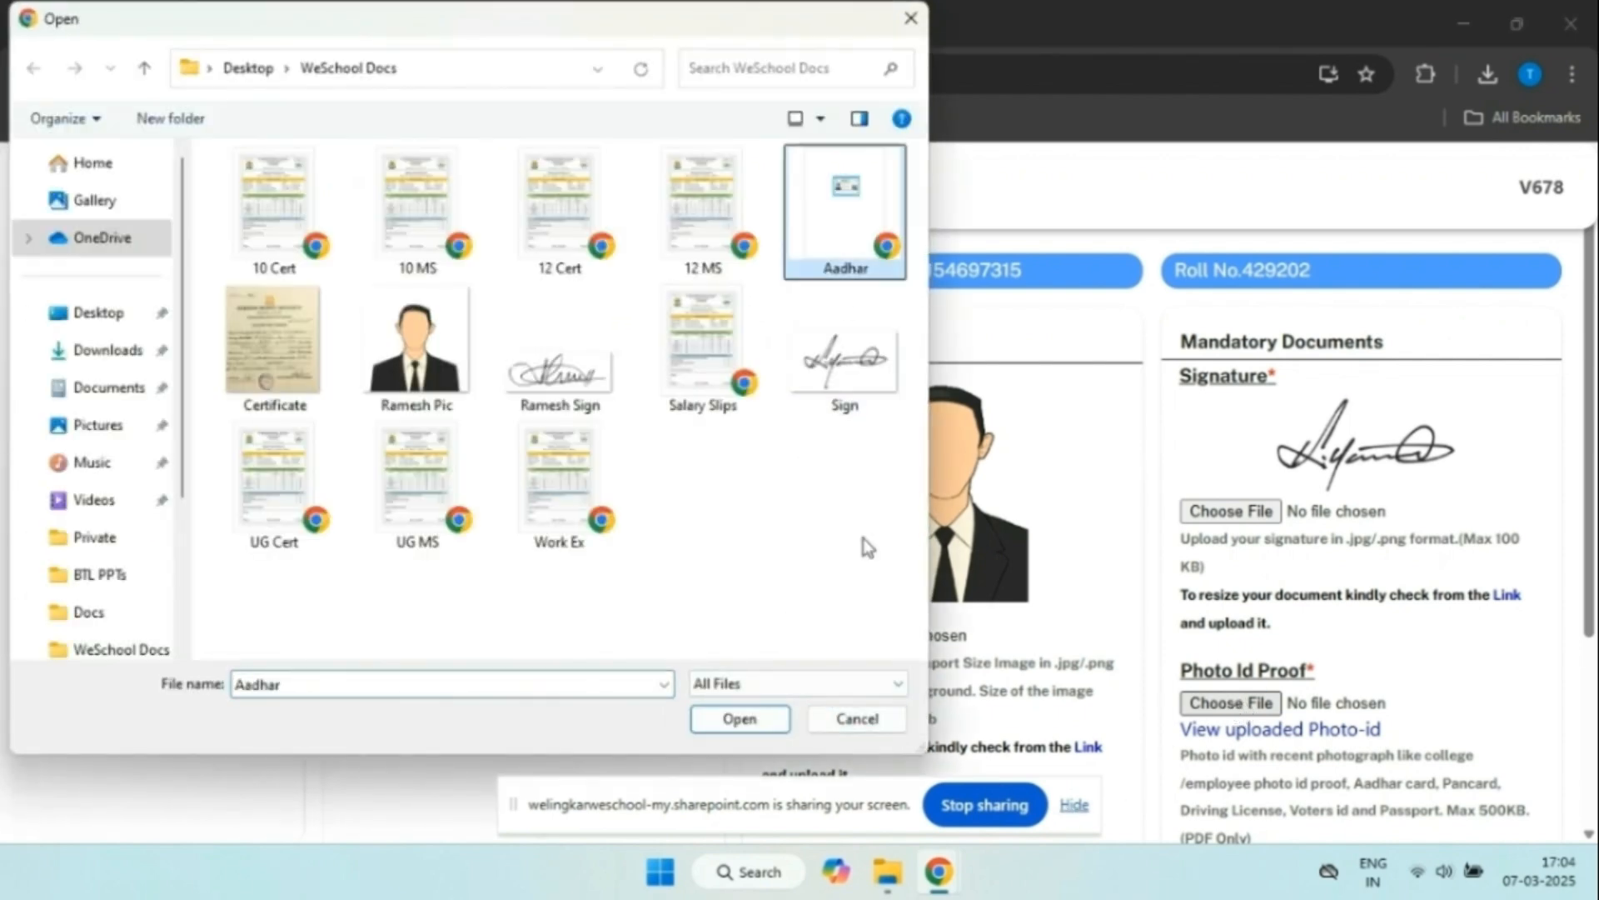
left_click(787, 721)
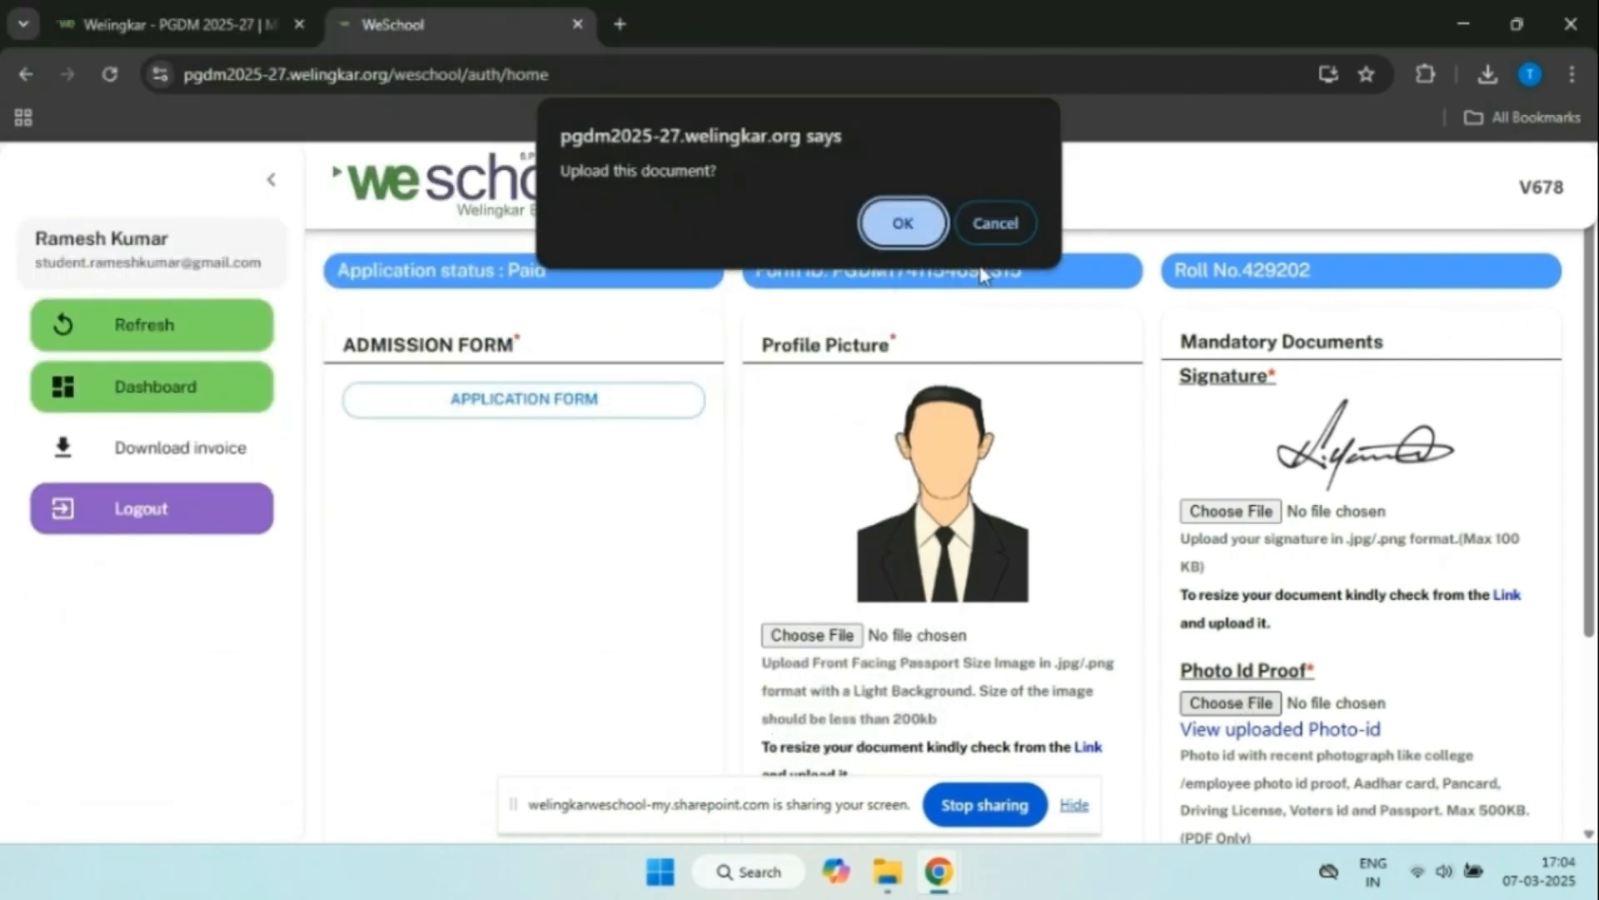
left_click(905, 223)
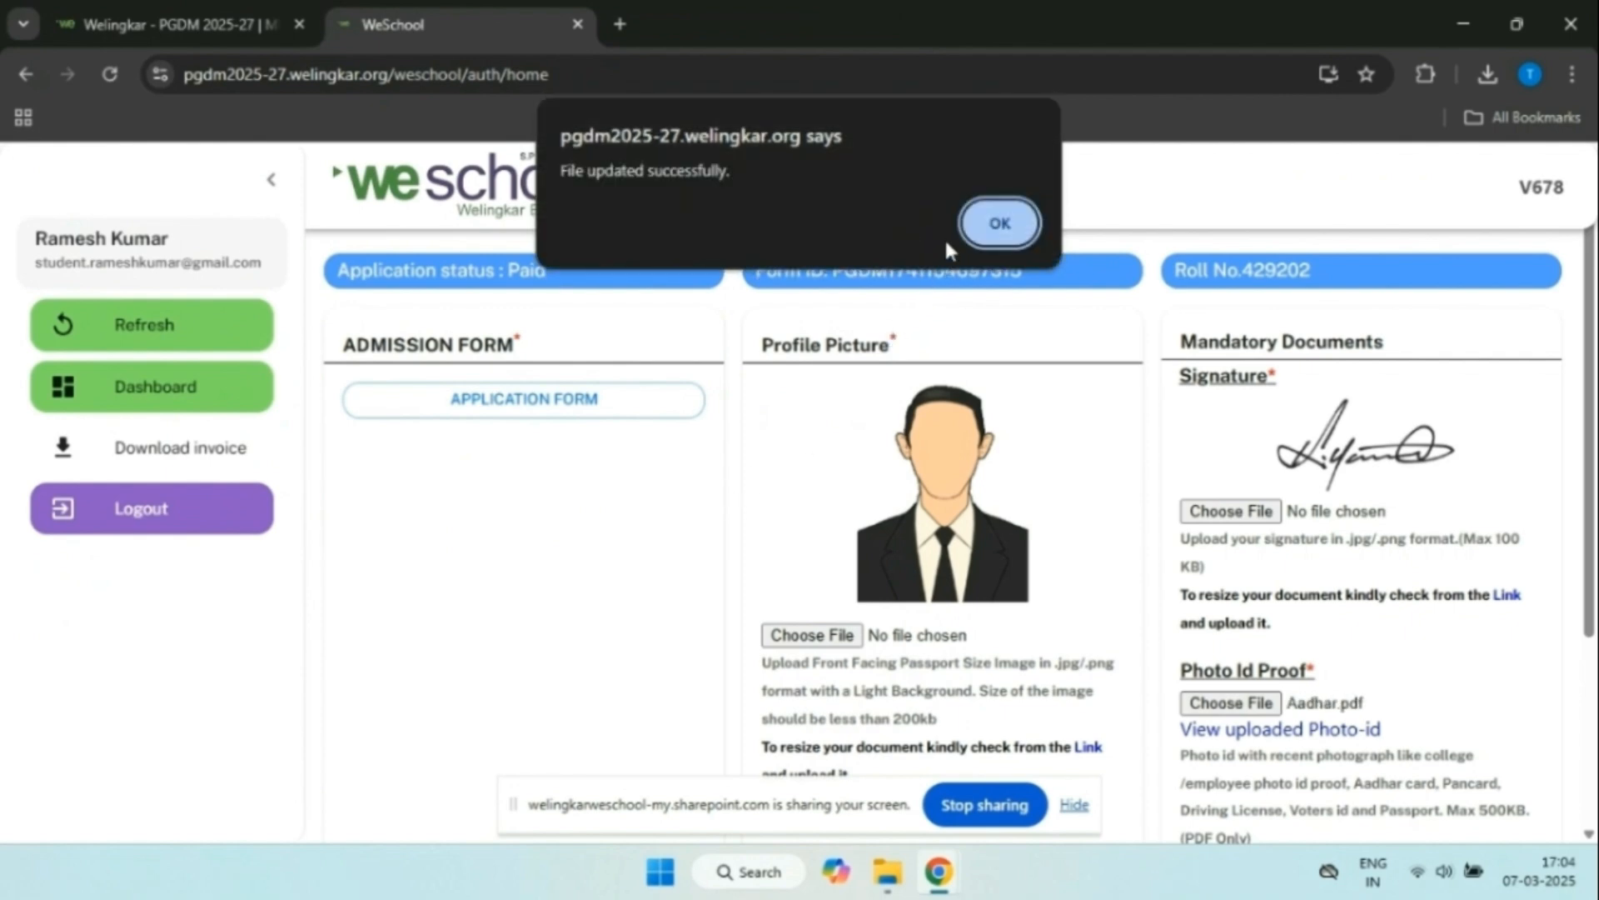
left_click(973, 222)
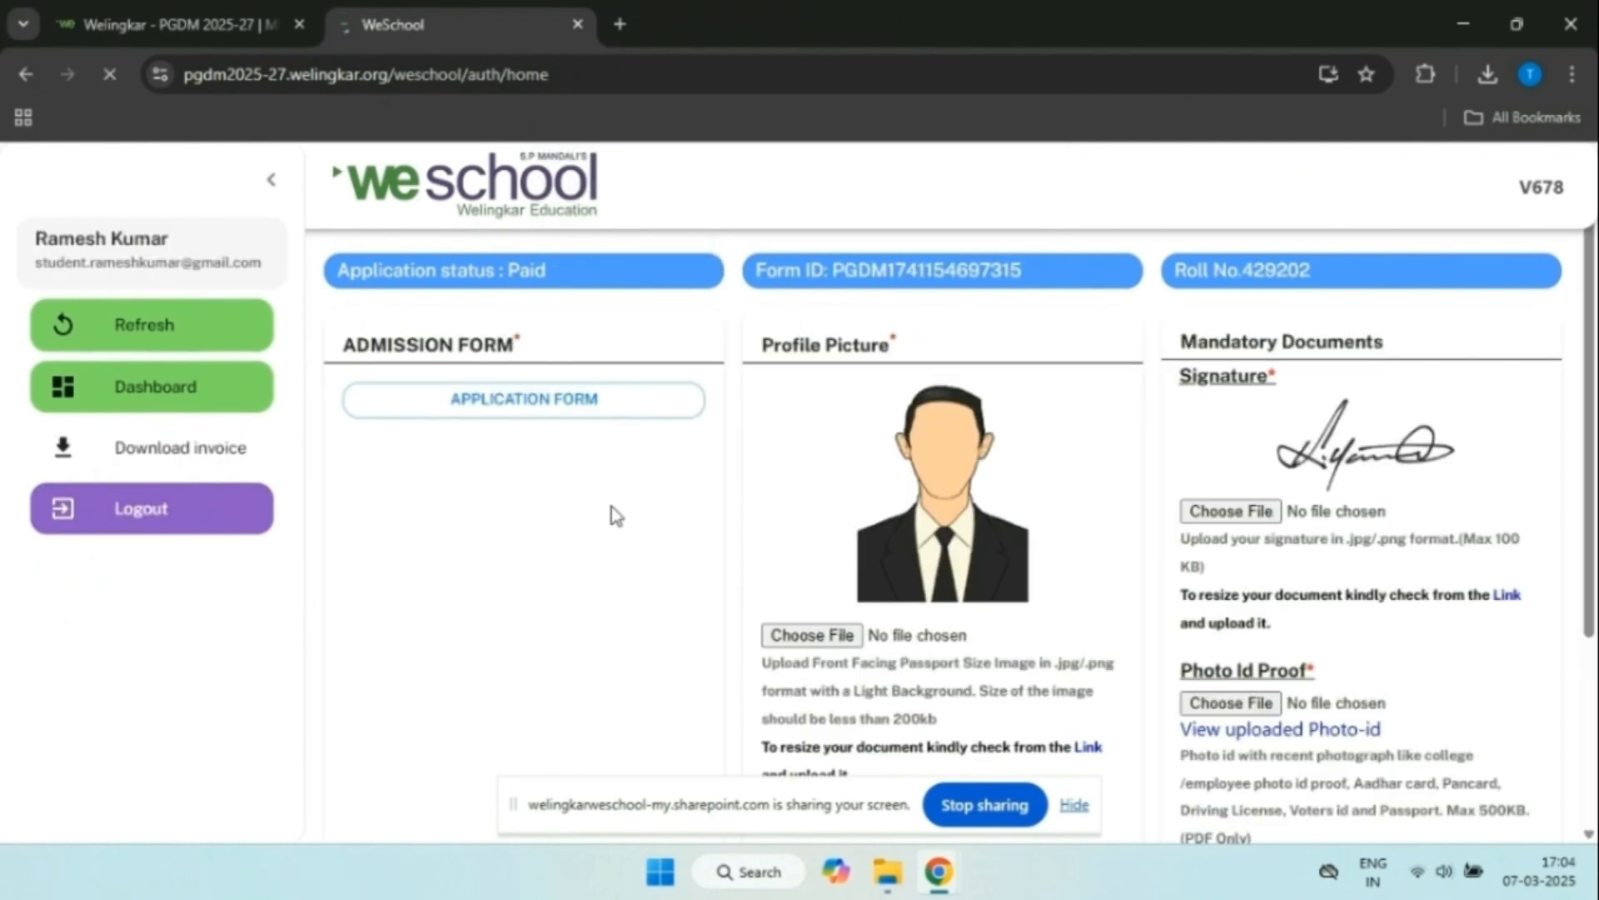
left_click(1074, 804)
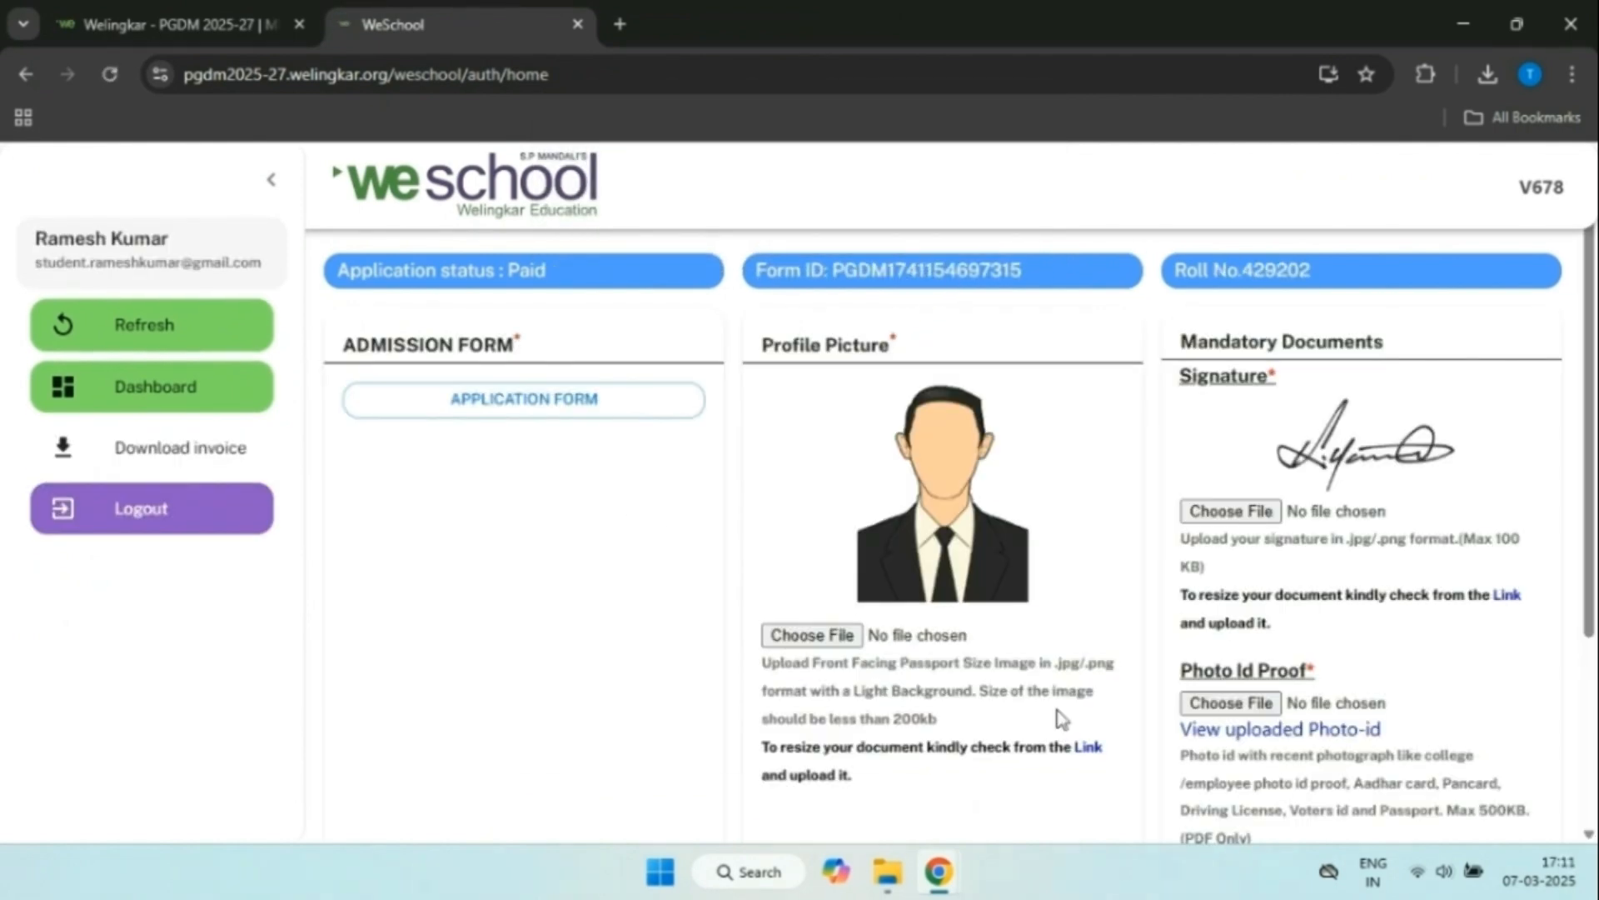
left_click(516, 410)
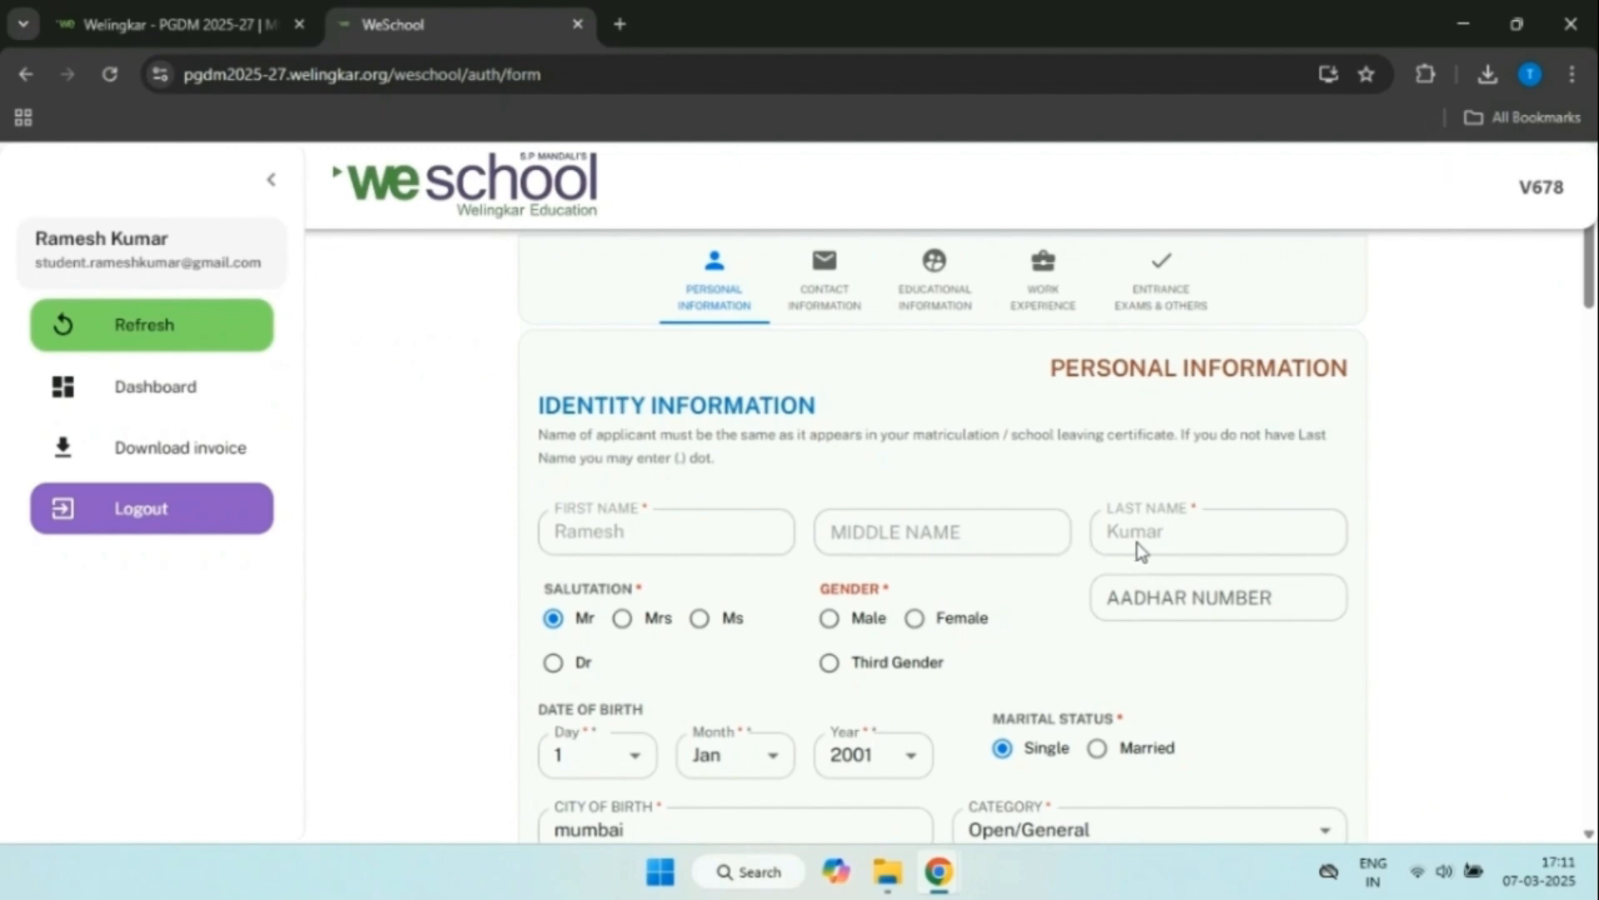
Set gender to Male, complete the Aadhaar number, and set the birth date to day 4, year 2002.
left_click(829, 618)
left_click(1156, 612)
type("12")
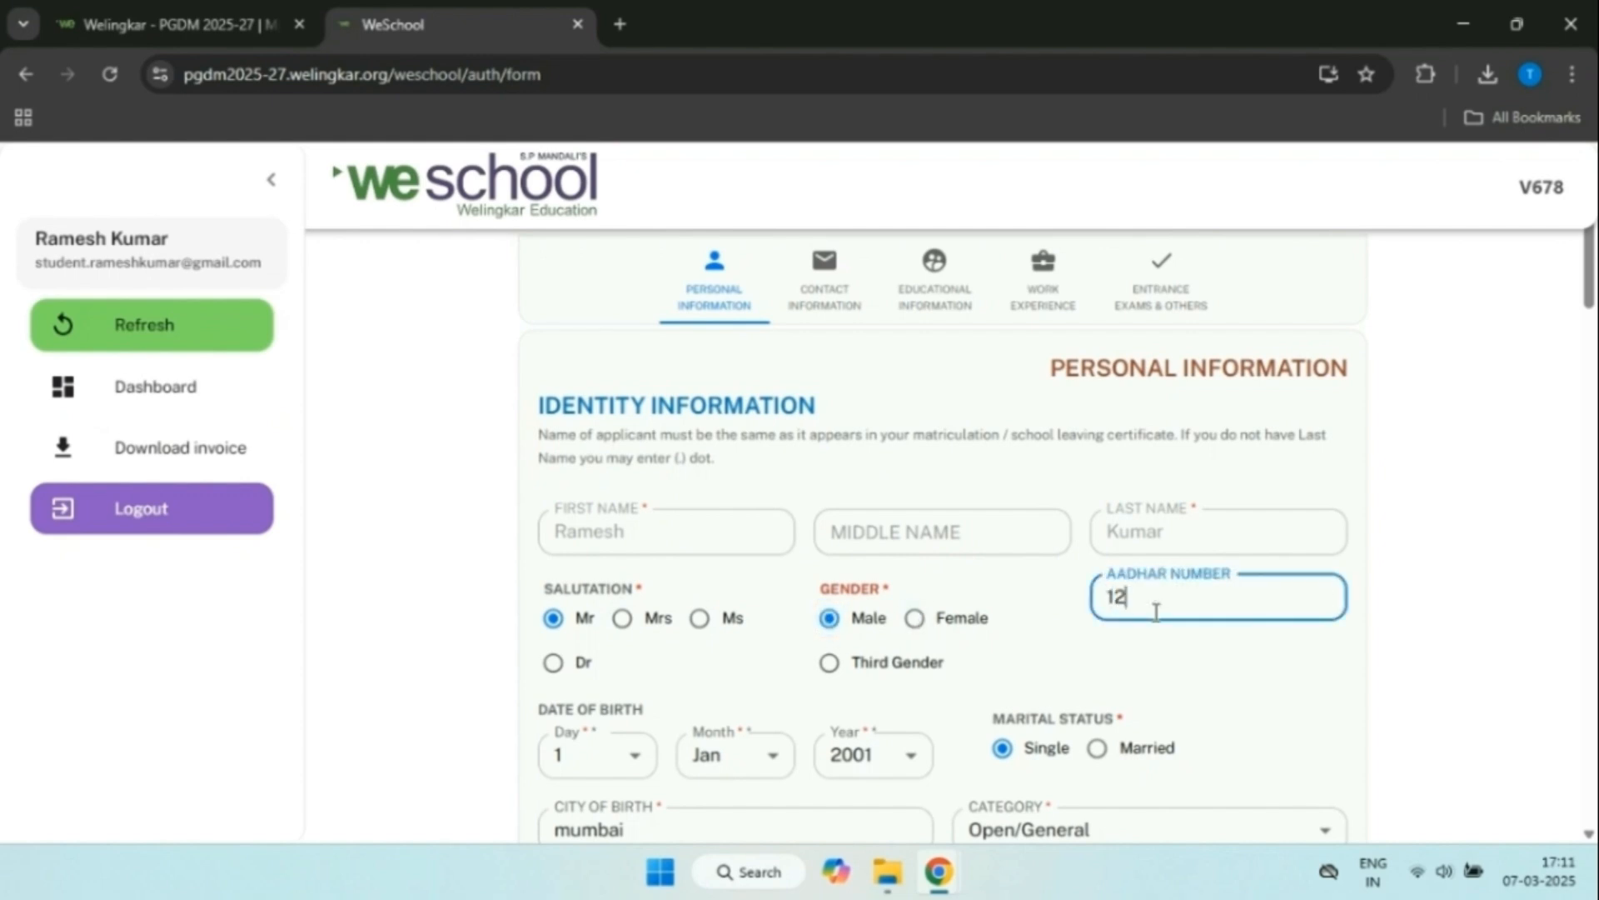
type("3456789")
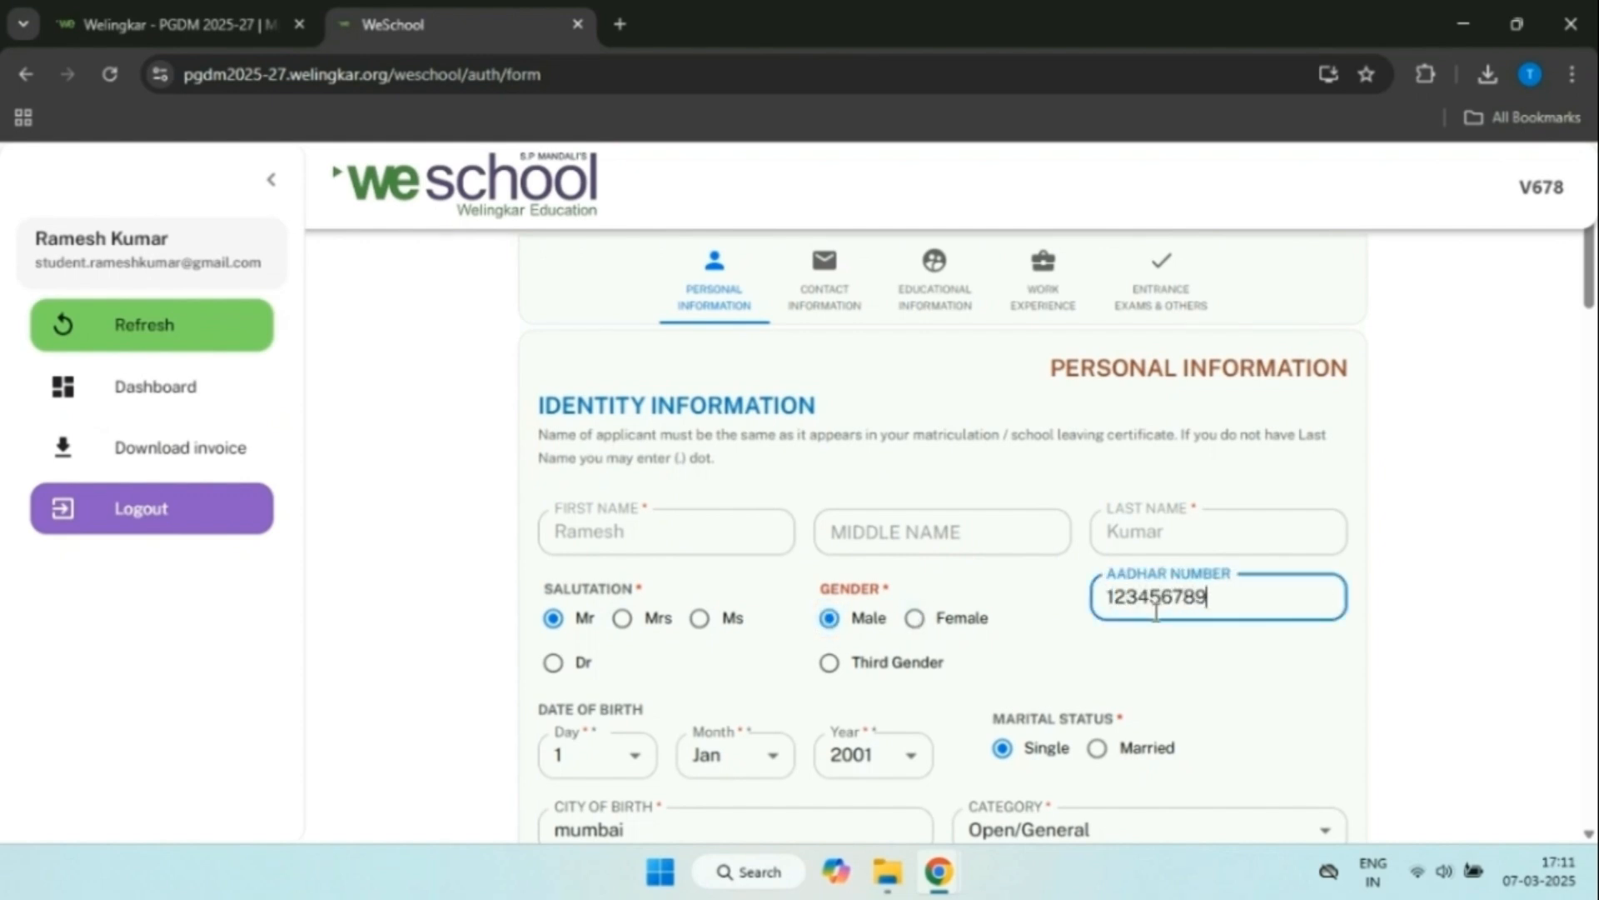
type("120")
key("Tab")
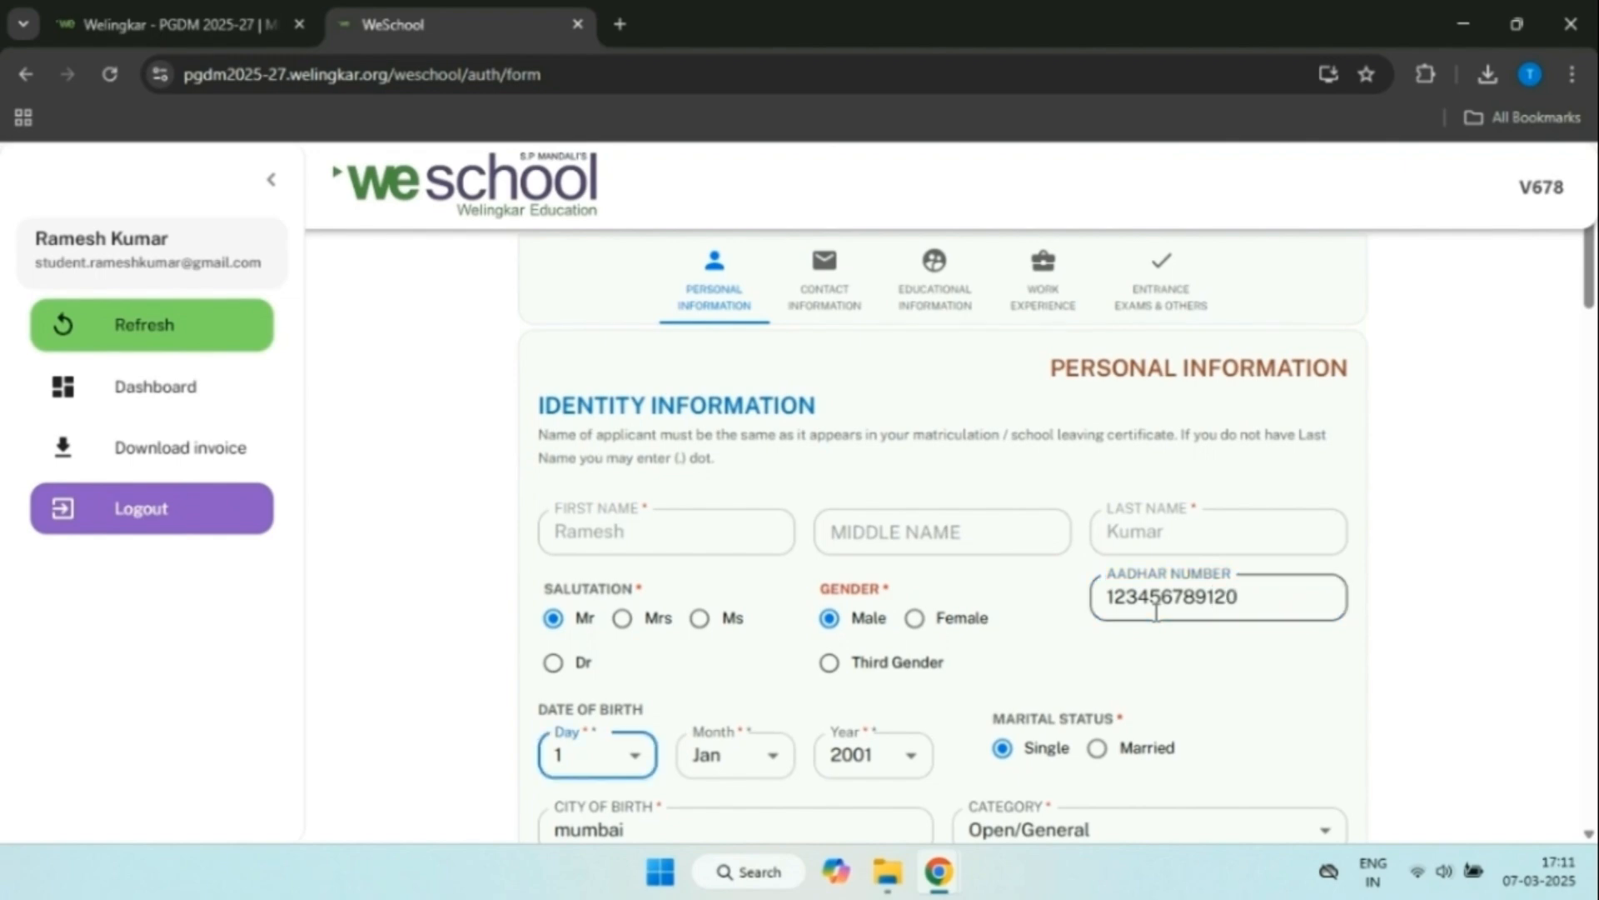
left_click(635, 754)
left_click(589, 667)
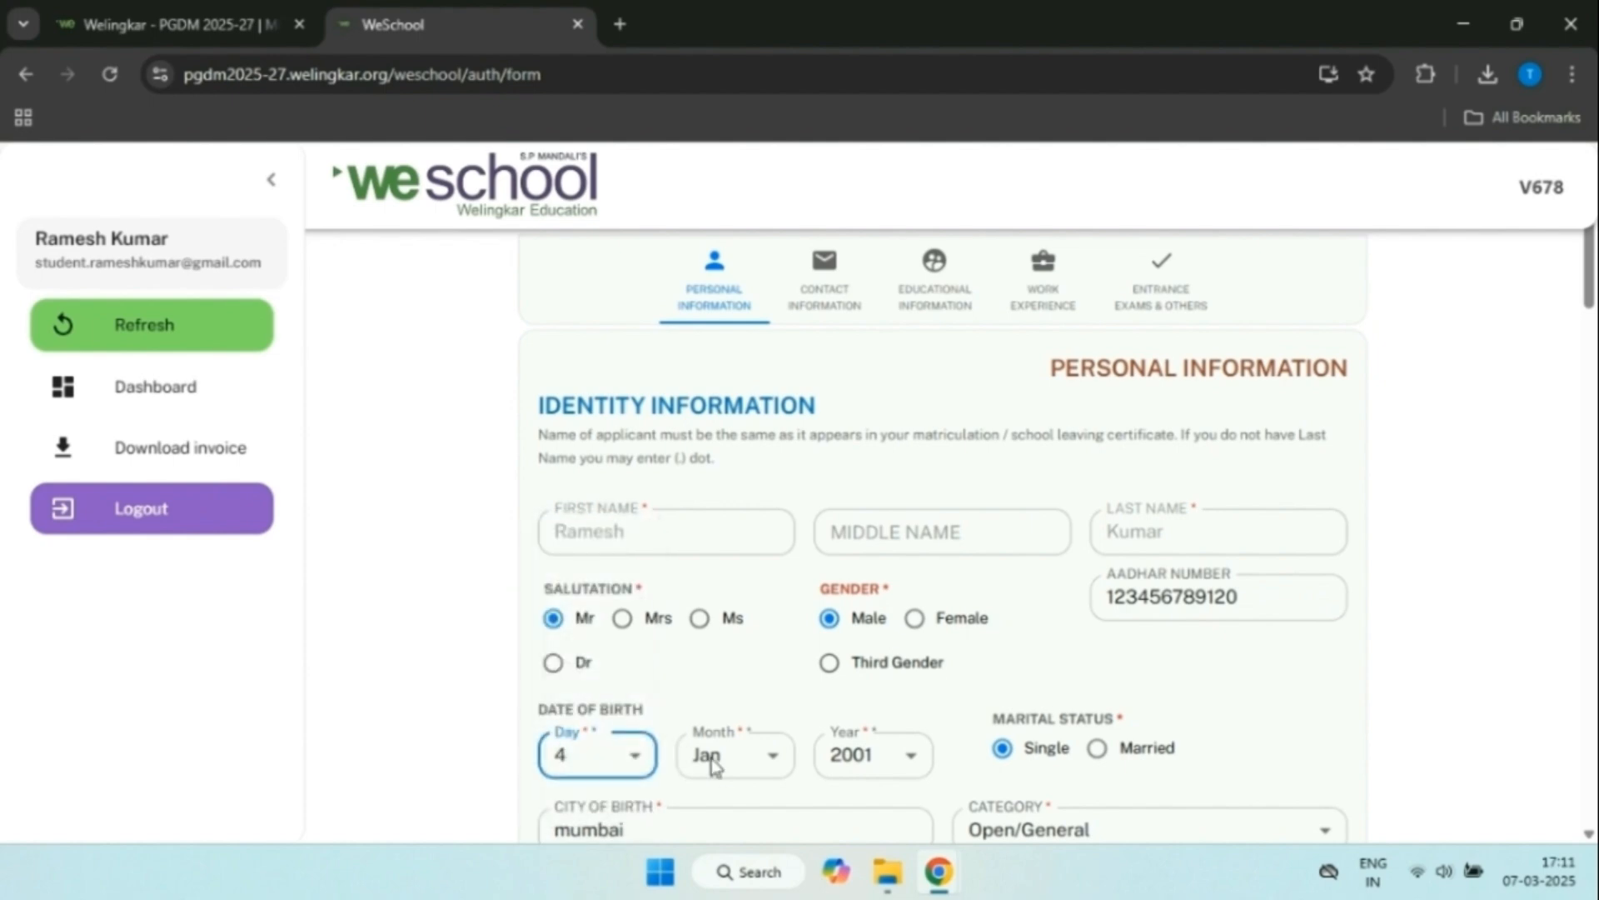
left_click(839, 767)
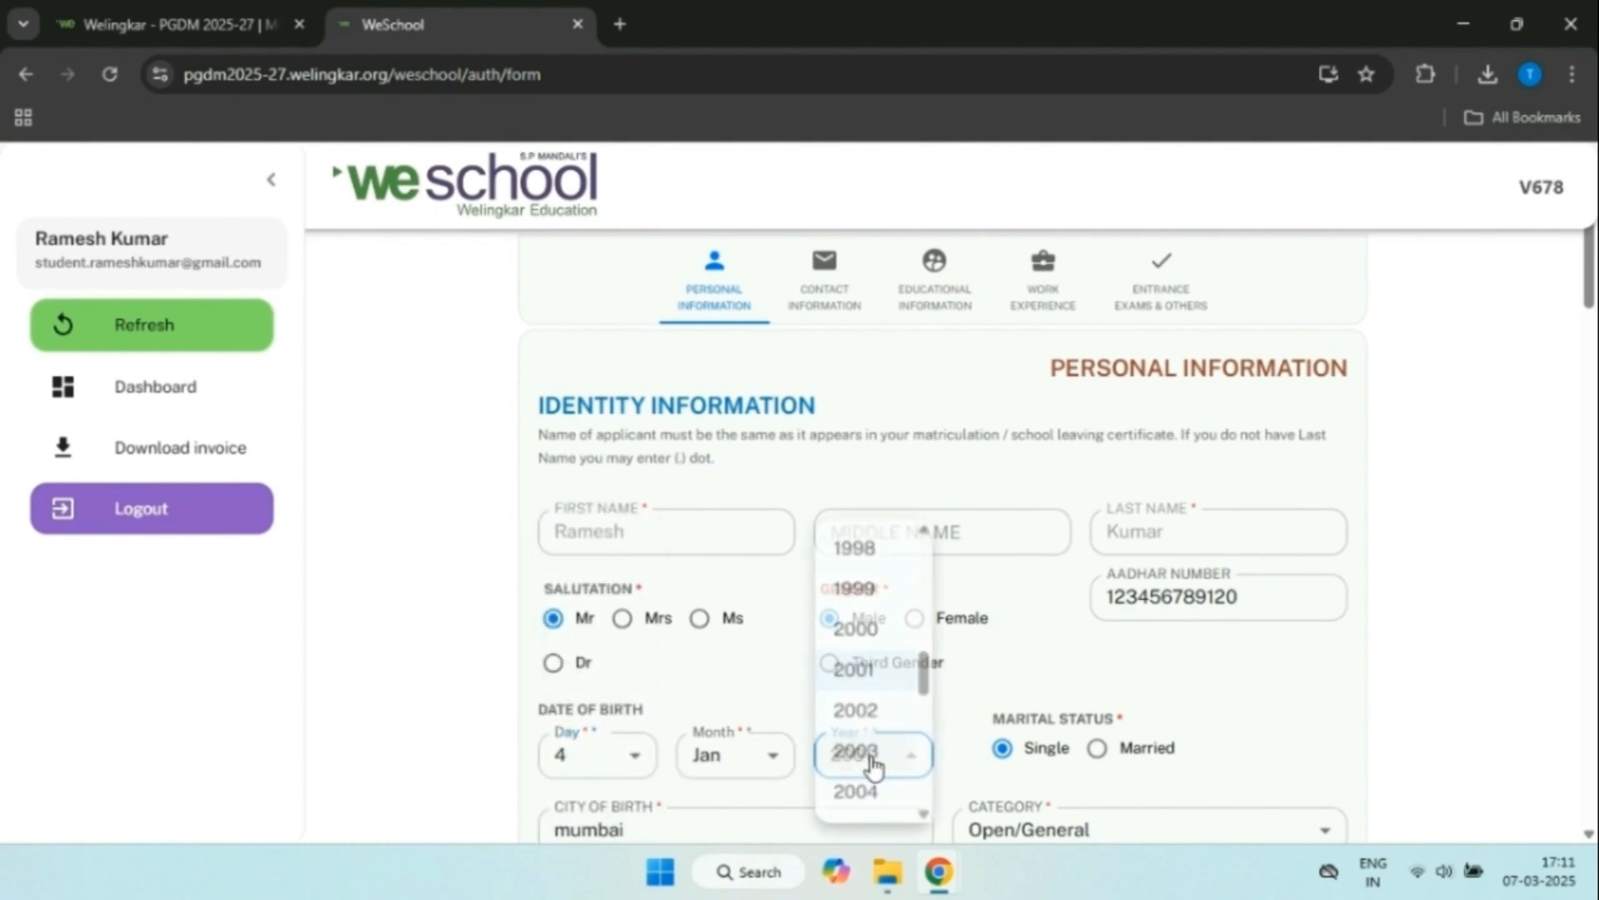
left_click(861, 708)
Change City of Birth to 'Mumbai' and keep Open/General, Hinduism and Marathi for category, religion and language.
scroll(1203, 746, "down", 4)
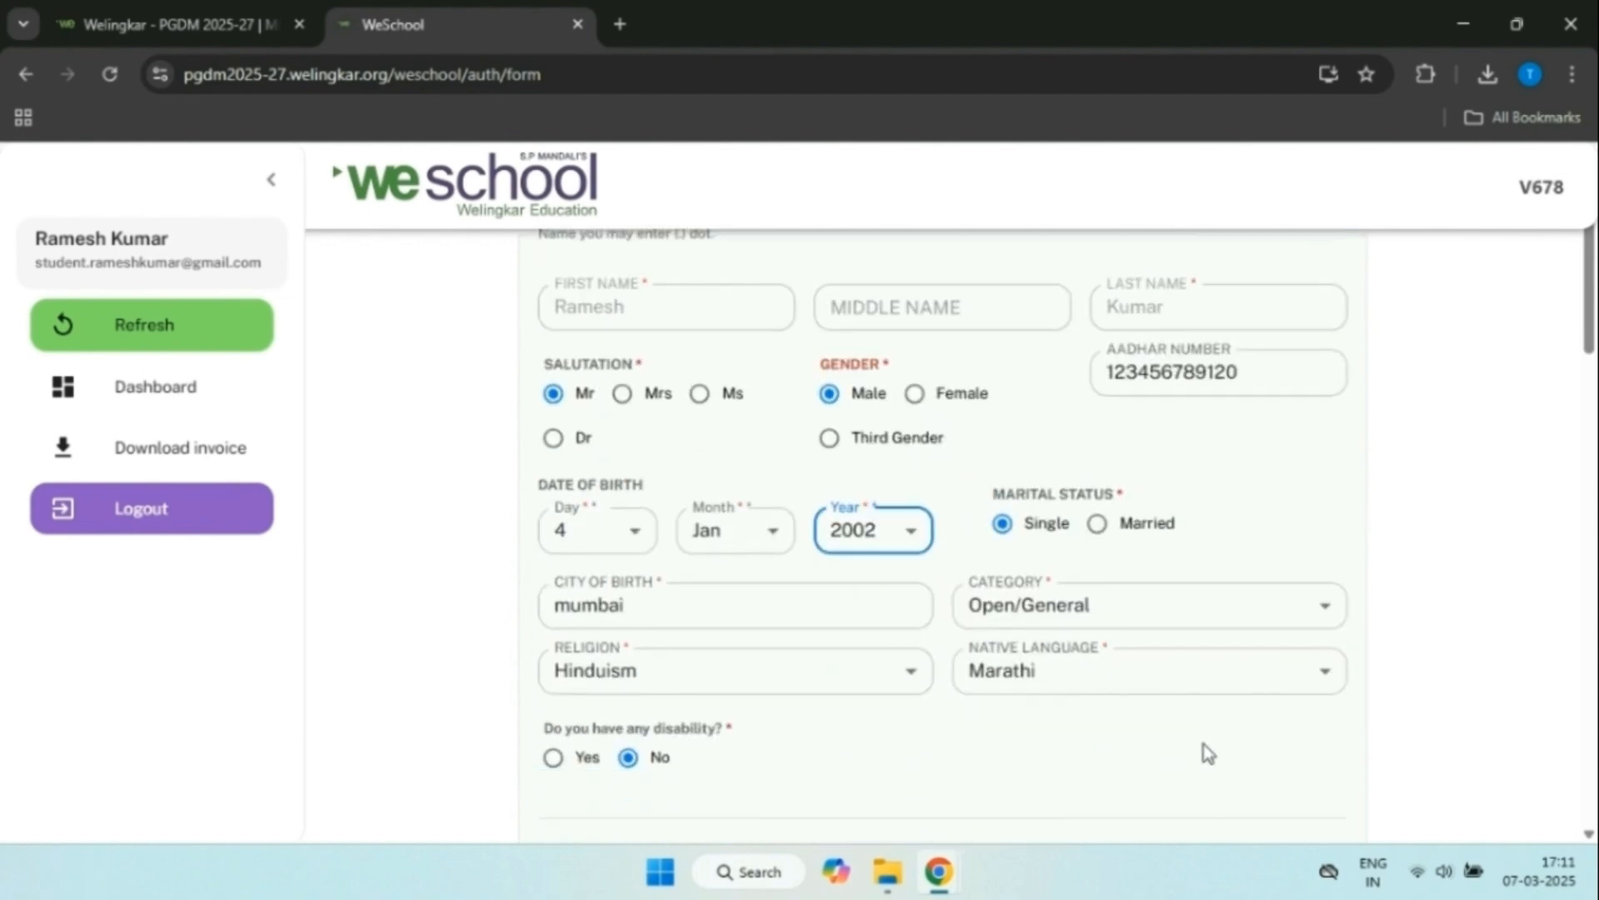
left_click(790, 480)
left_click_drag(790, 479, 510, 489)
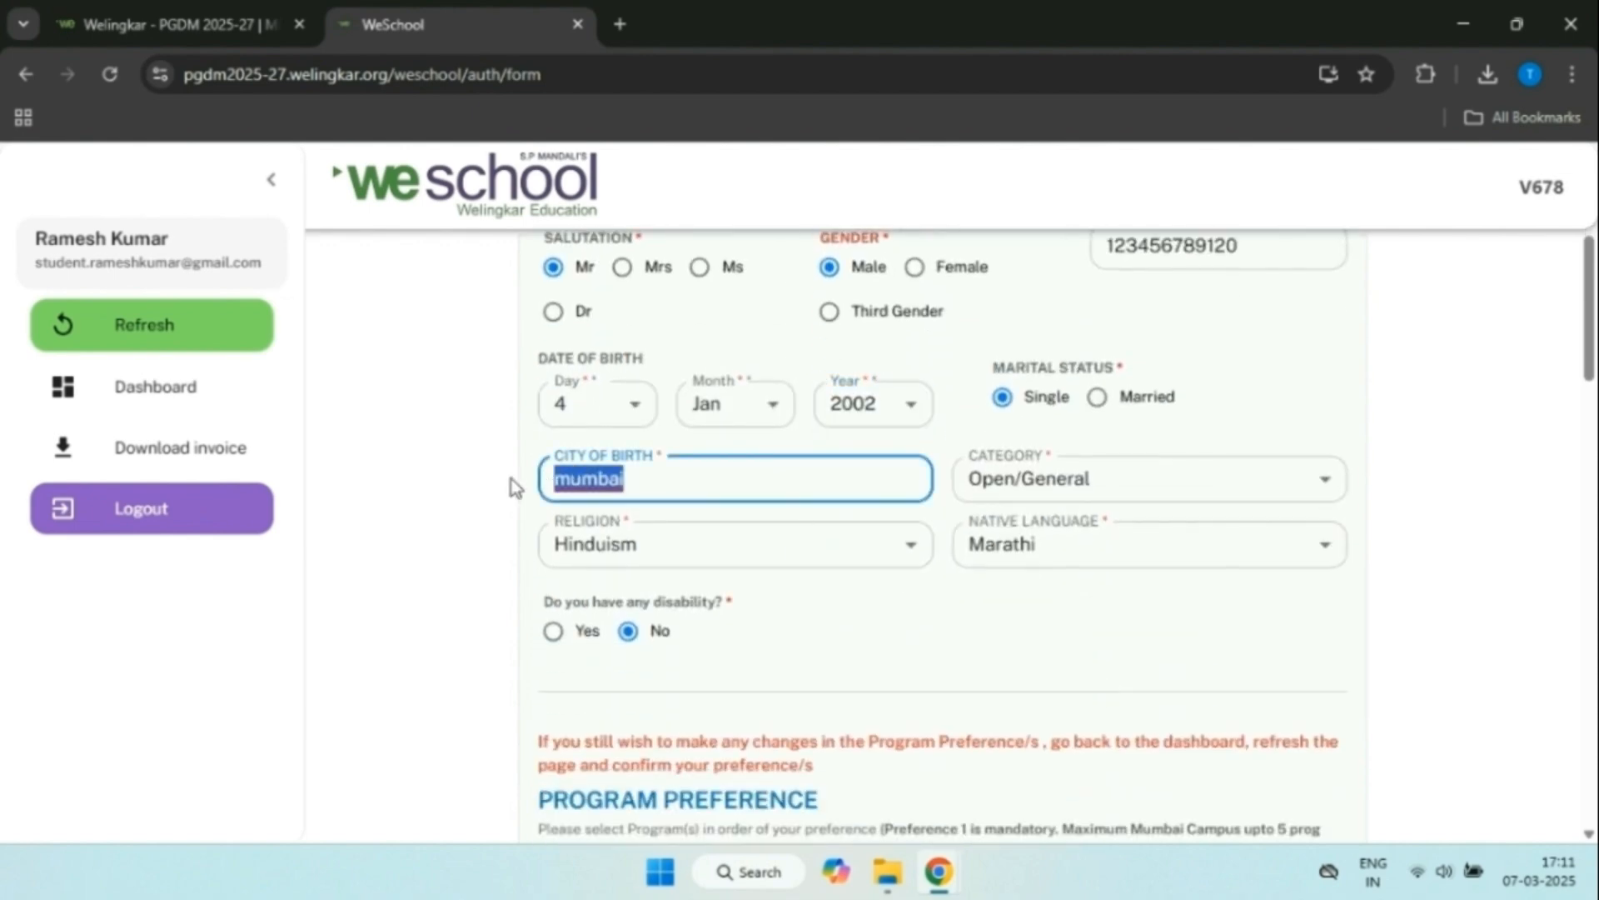
type("Mumbai")
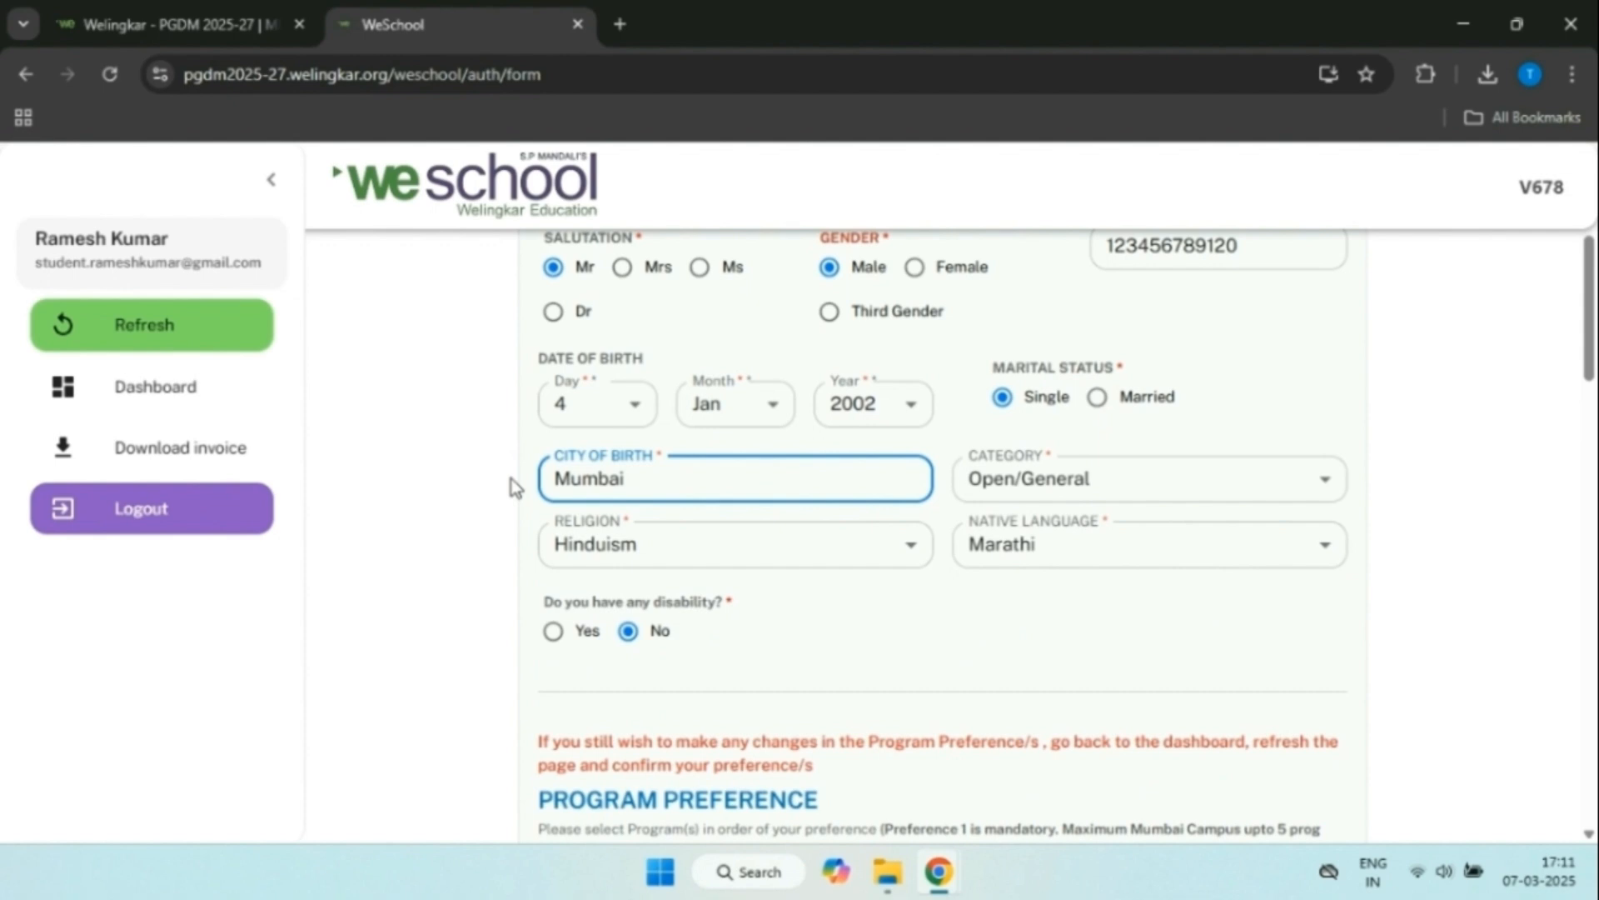
key("Tab")
key("Tab")
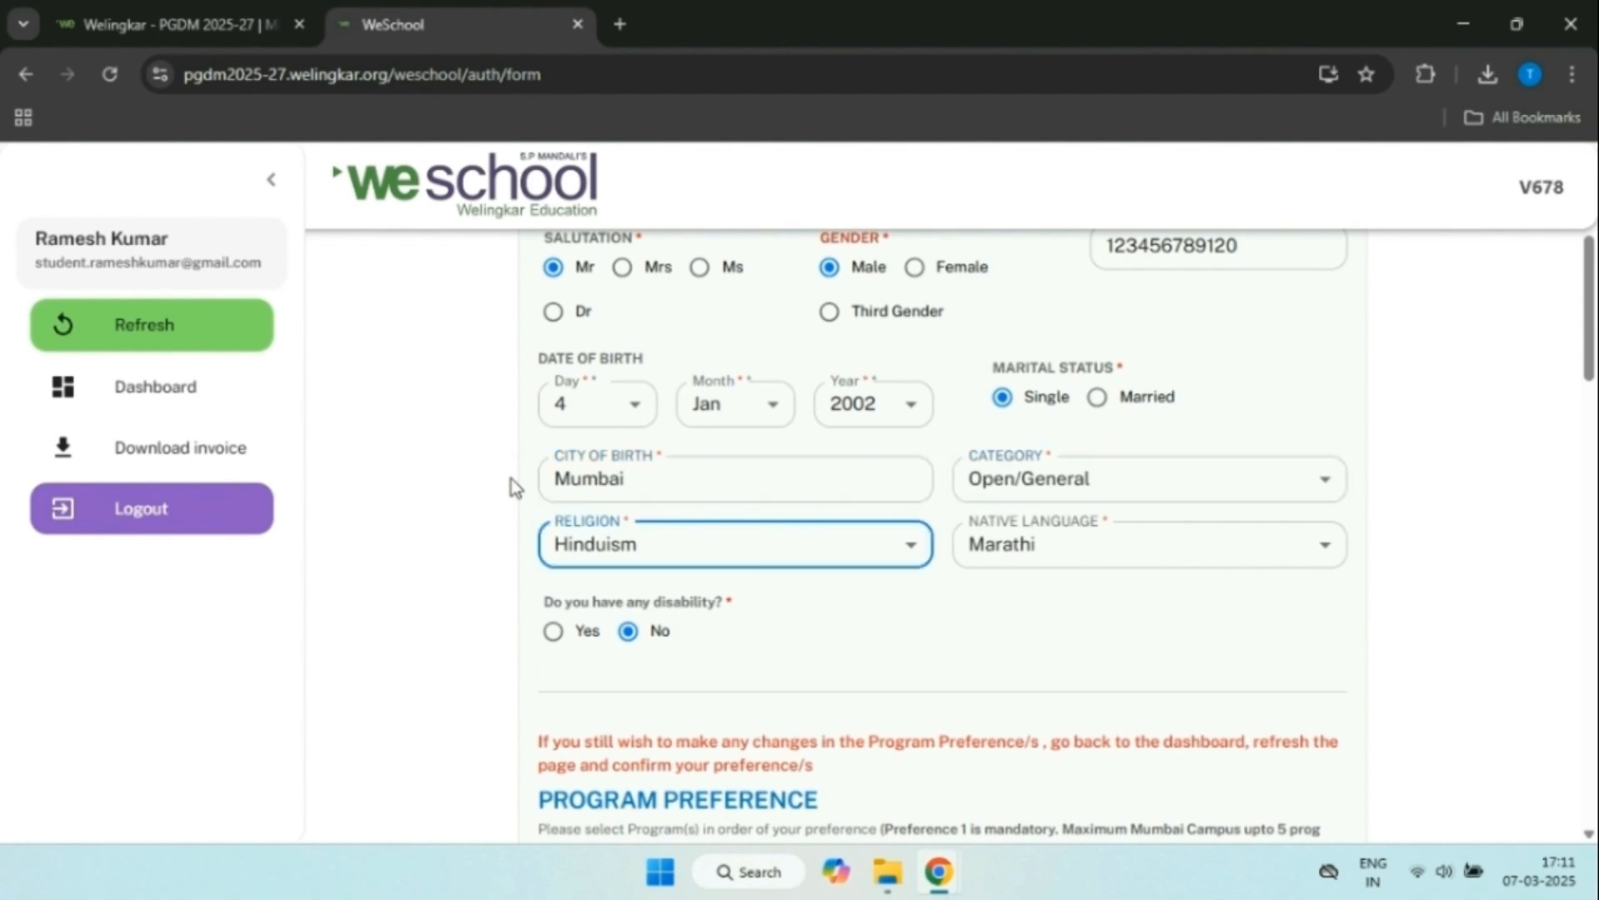
left_click(1269, 491)
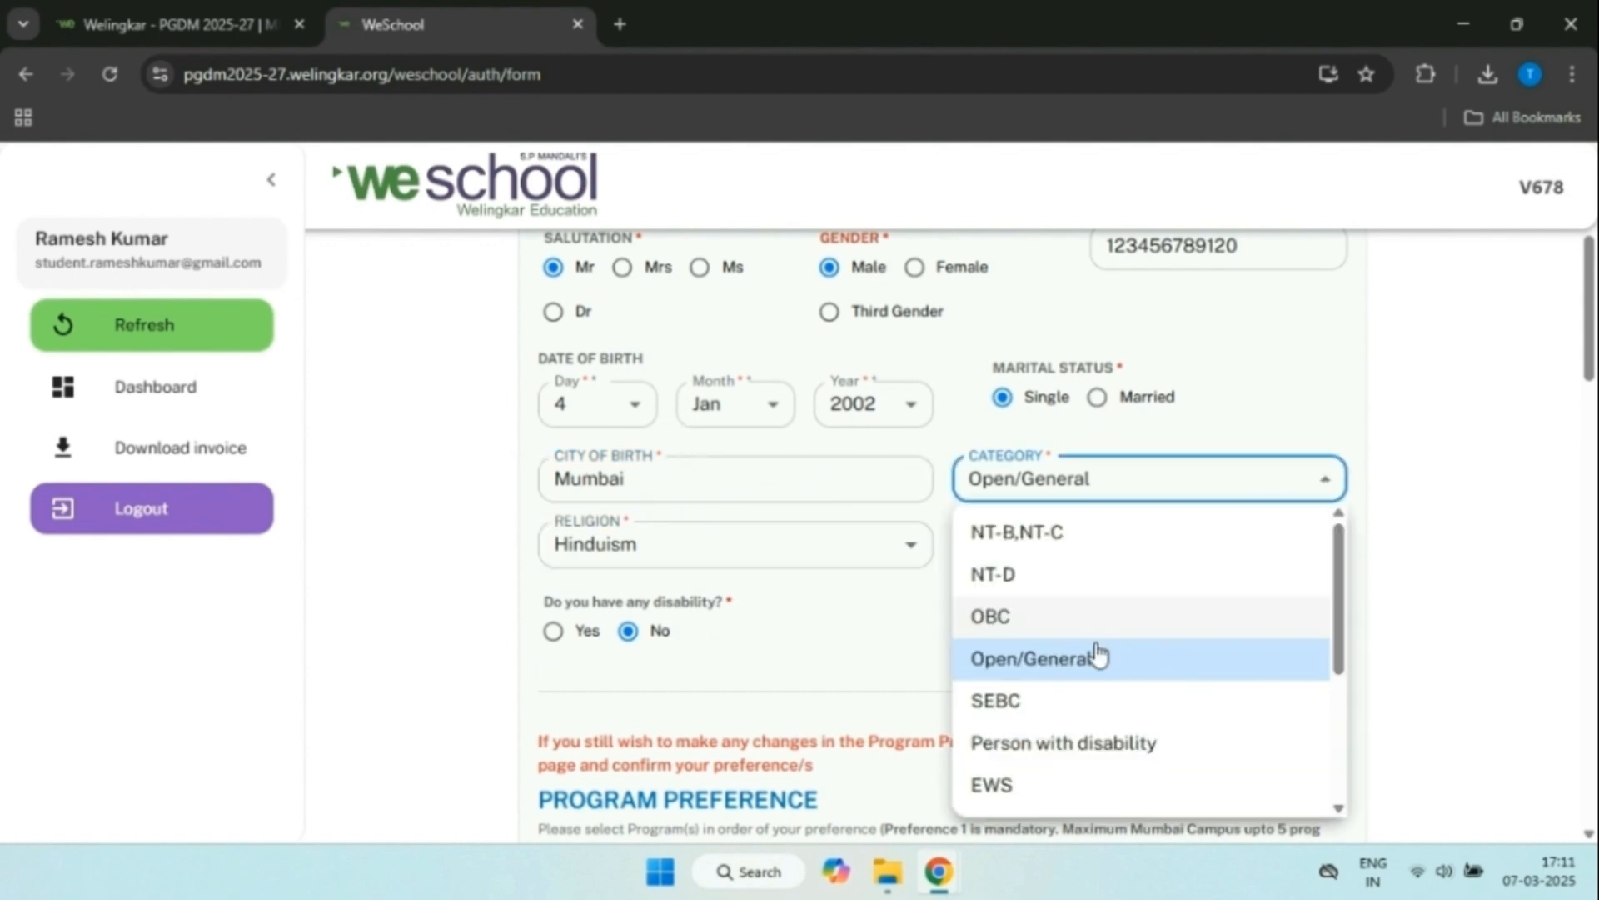
left_click(1097, 657)
left_click(913, 548)
left_click(974, 558)
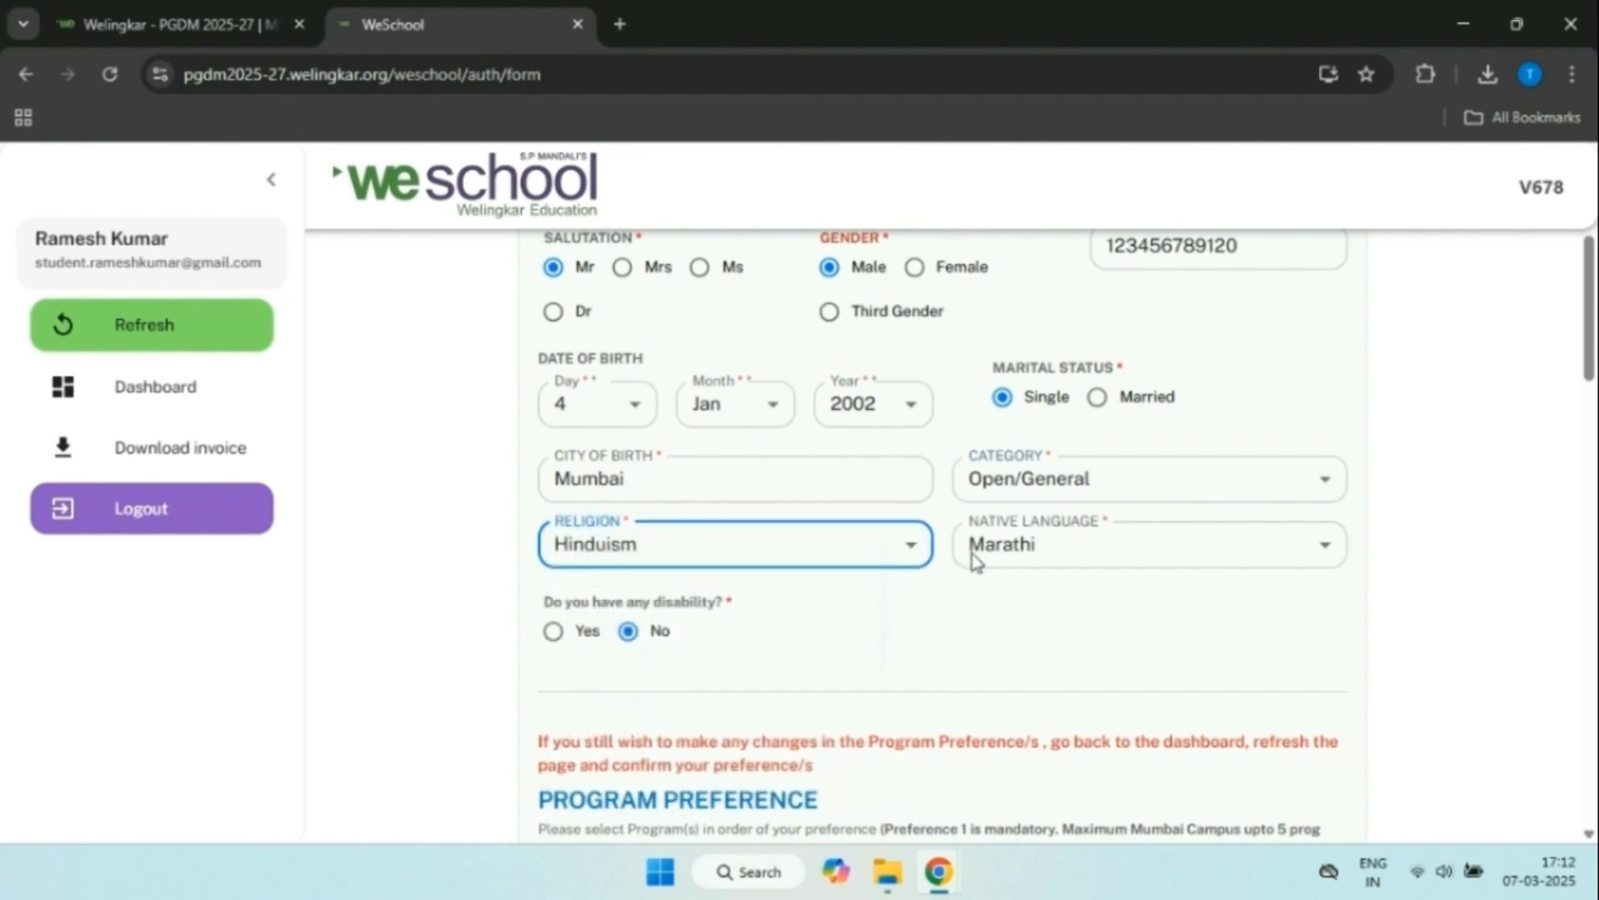
left_click(975, 558)
left_click(1046, 669)
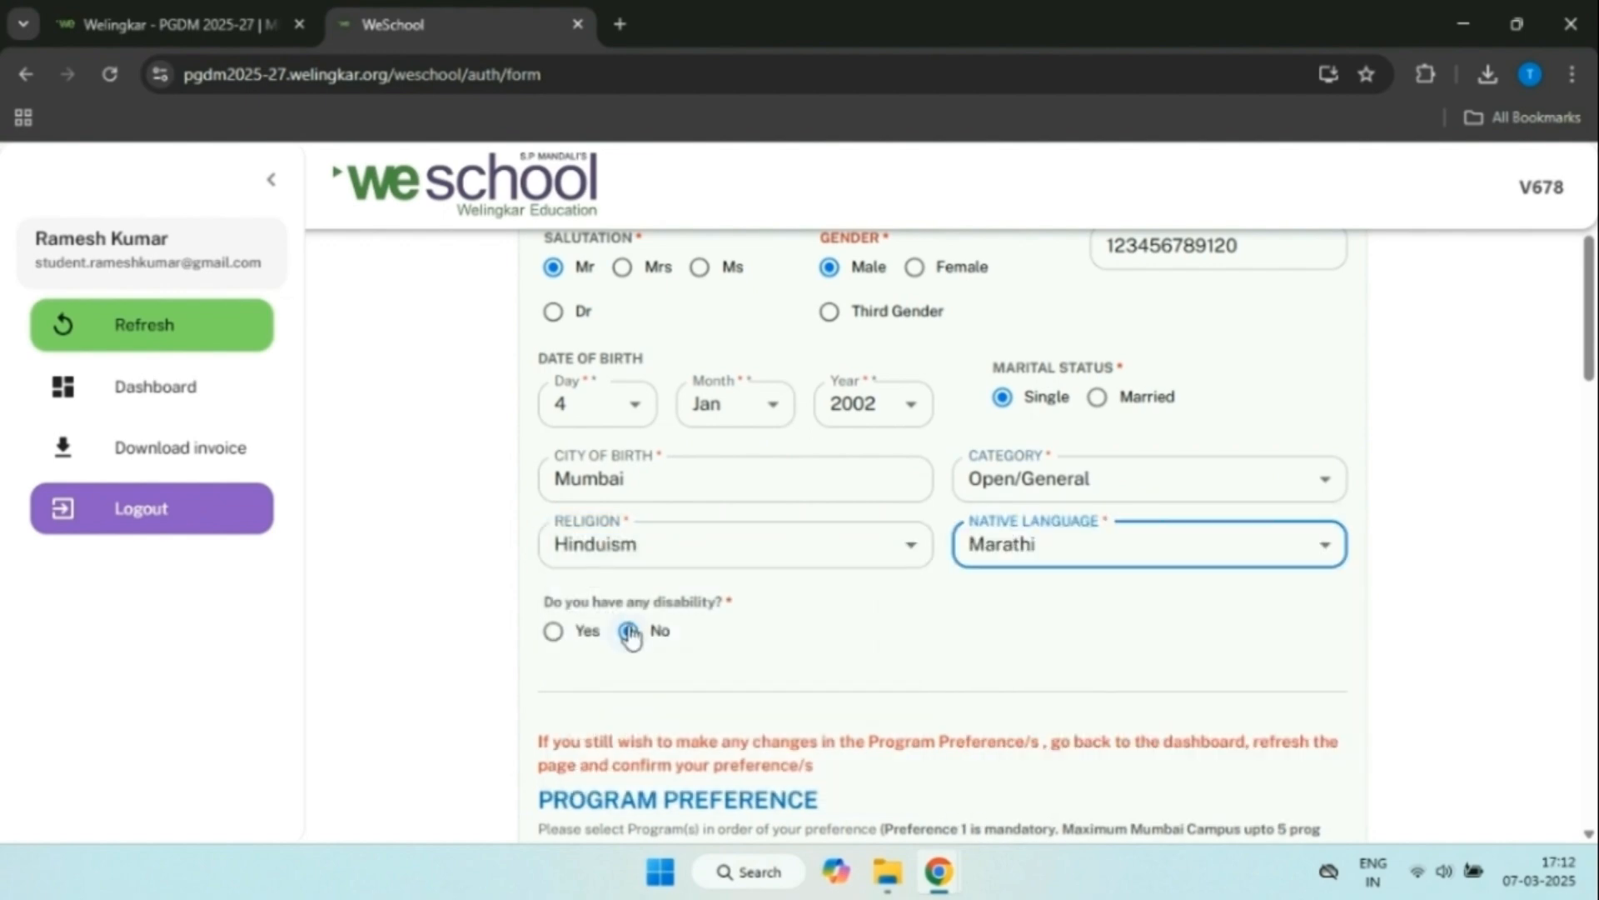
scroll(666, 638, "down", 4)
scroll(705, 639, "down", 2)
left_click(755, 433)
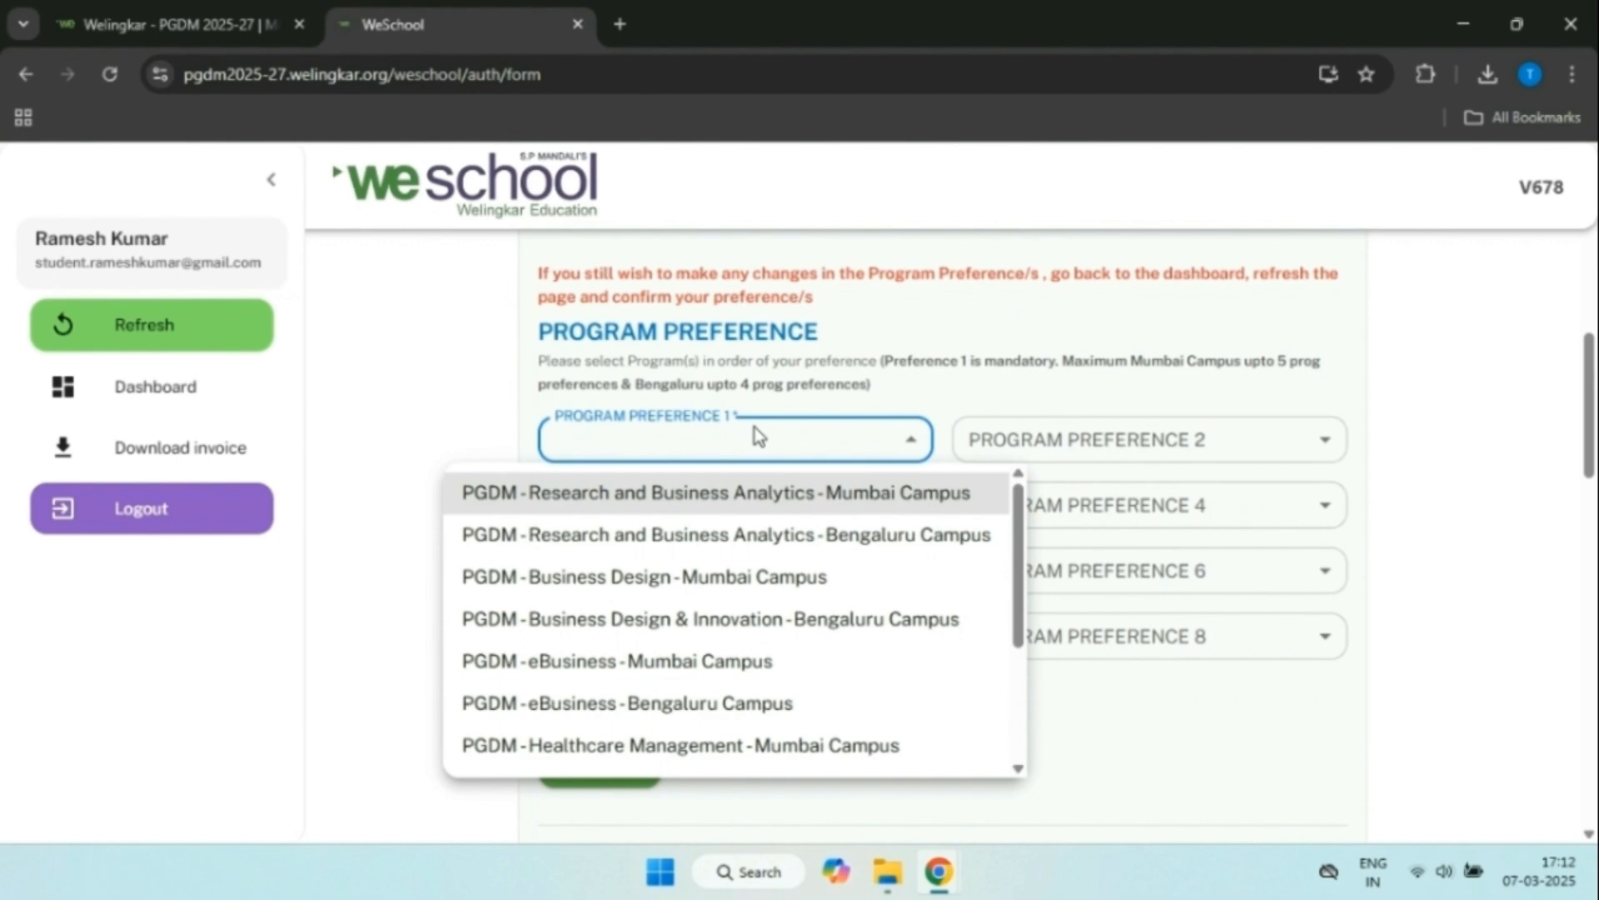
Set preferences 1–6: Research and Business Analytics, Business Design Mumbai, Business Design & Innovation, eBusiness Bengaluru, Media & Entertainment, Retail Management.
left_click(931, 489)
left_click(1000, 441)
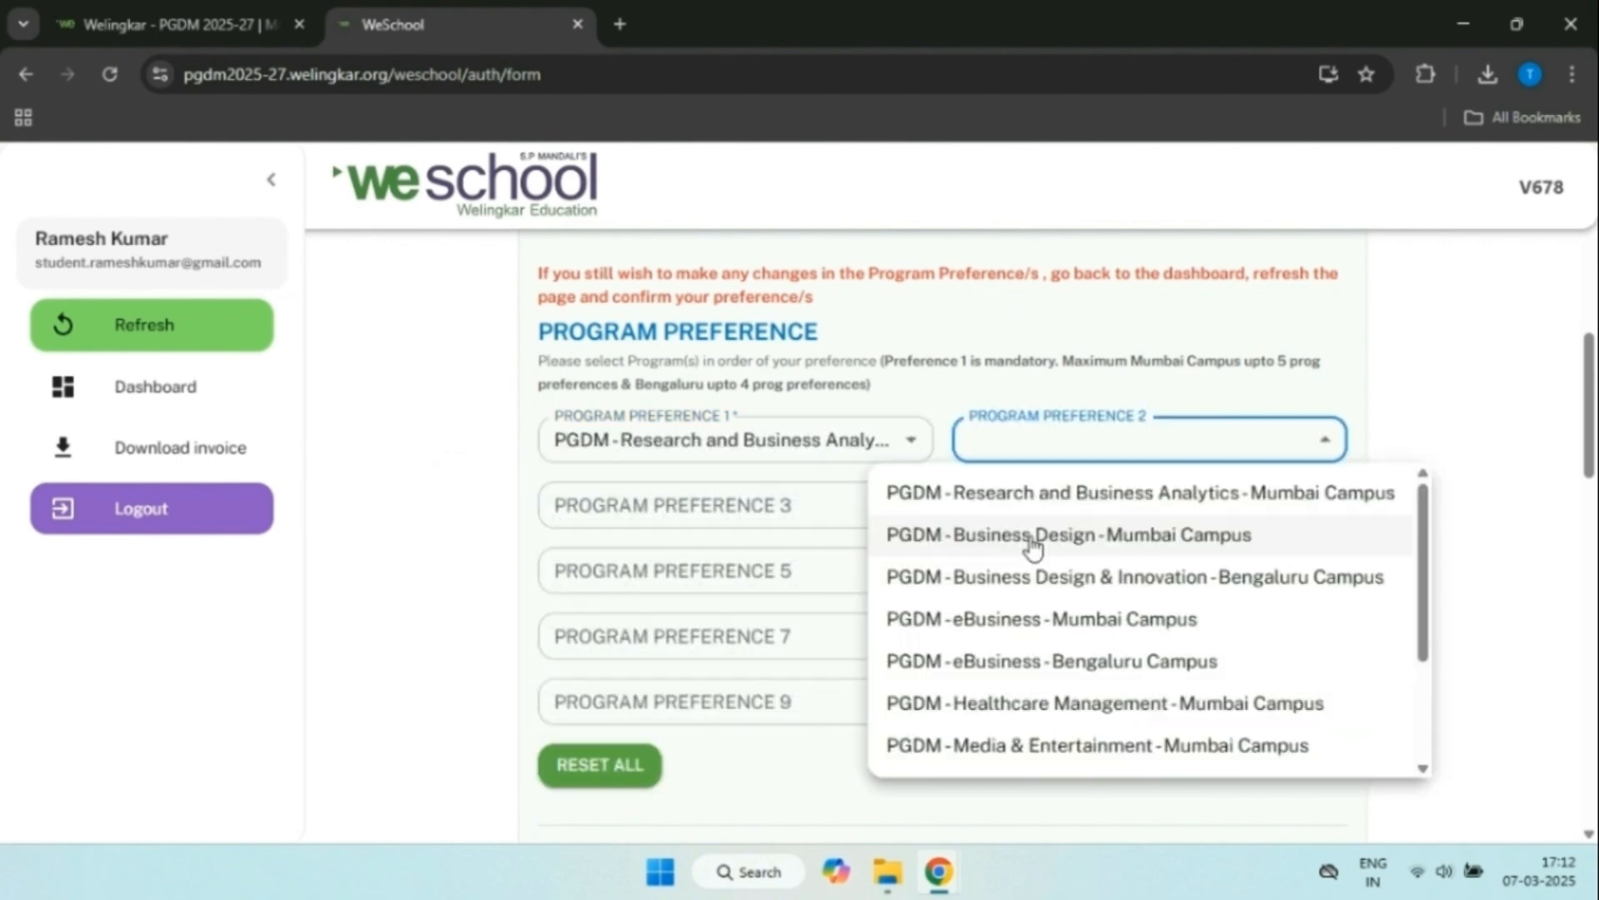
left_click(1033, 537)
left_click(825, 505)
left_click(816, 580)
left_click(1041, 505)
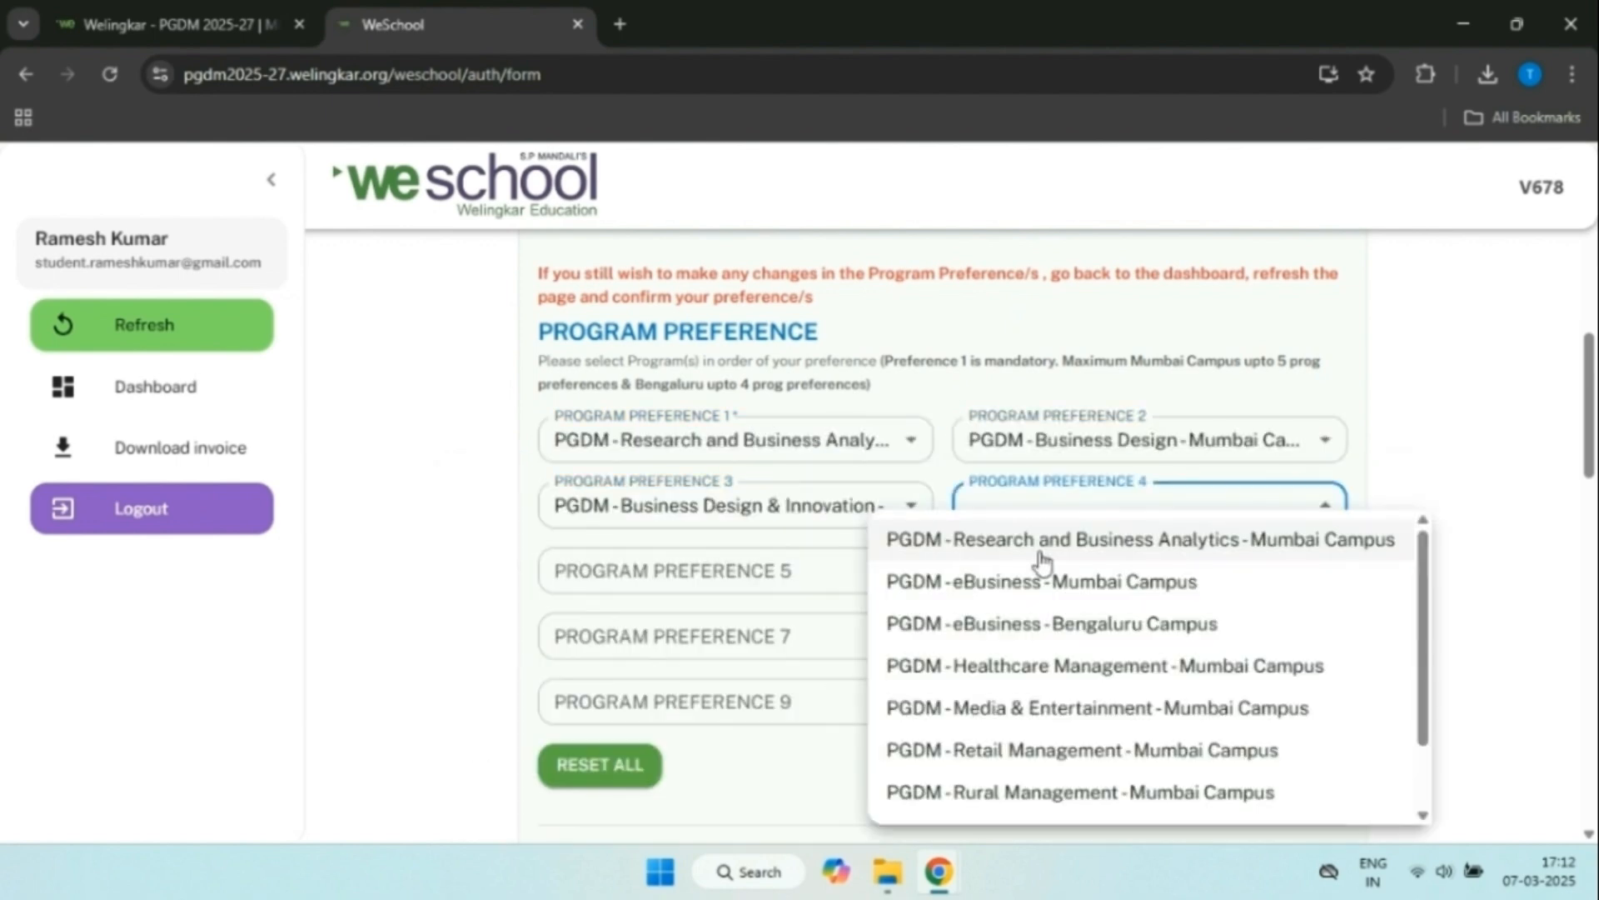
left_click(999, 624)
left_click(837, 593)
left_click(1099, 593)
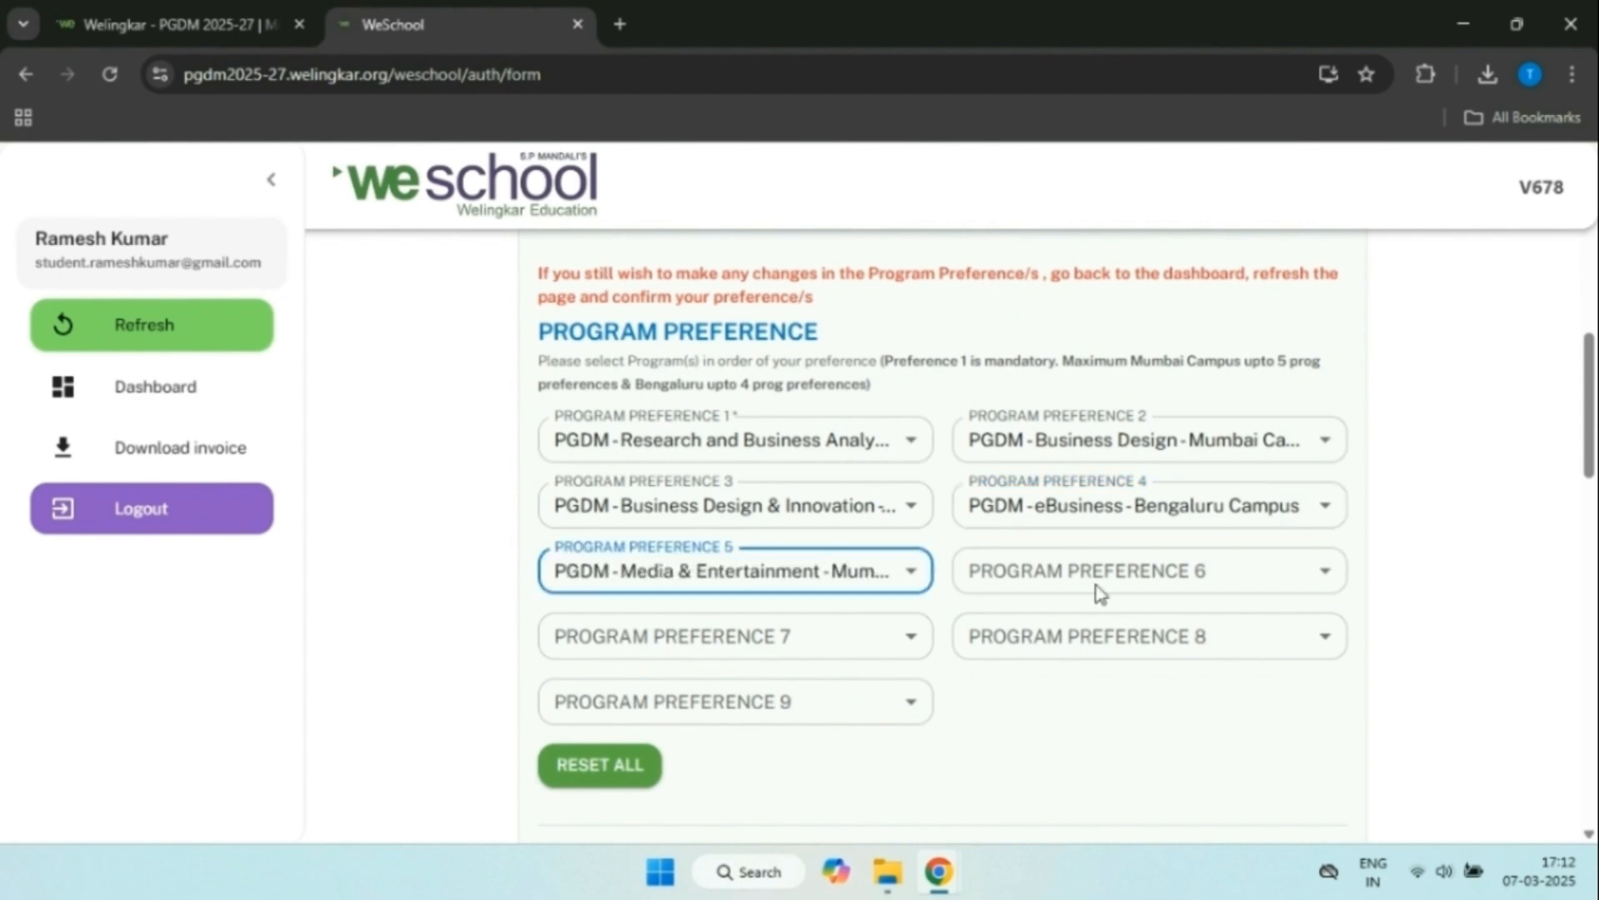
left_click(1099, 593)
left_click(1074, 663)
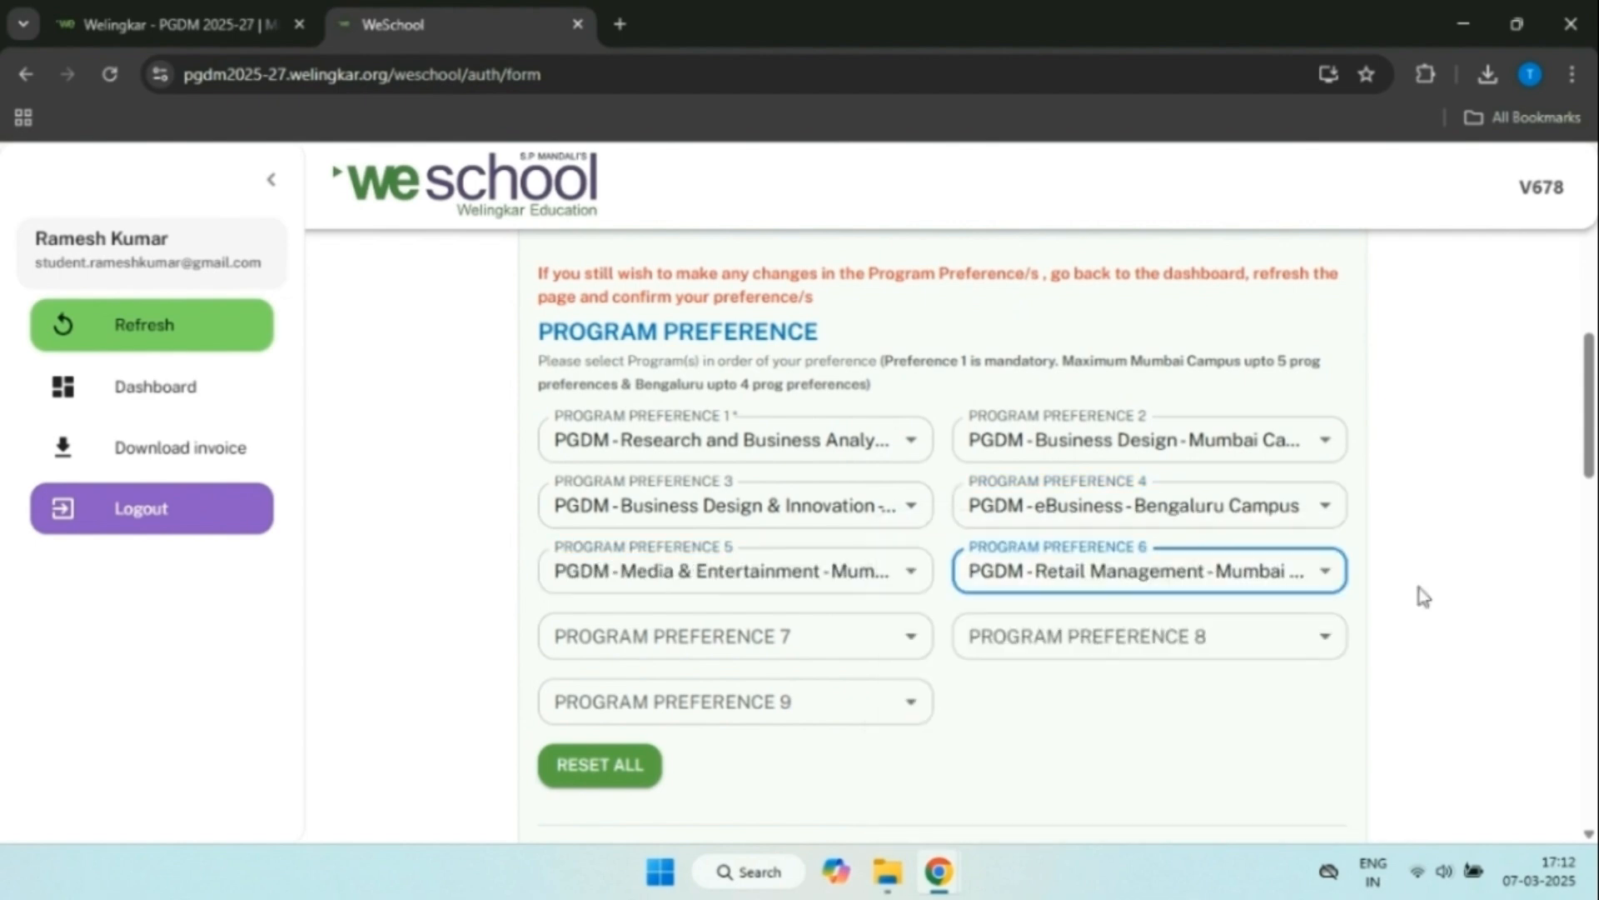
Keep Mumbai as the GA/PI centre and set the mode of finance to Bank Loan.
scroll(1423, 597, "down", 5)
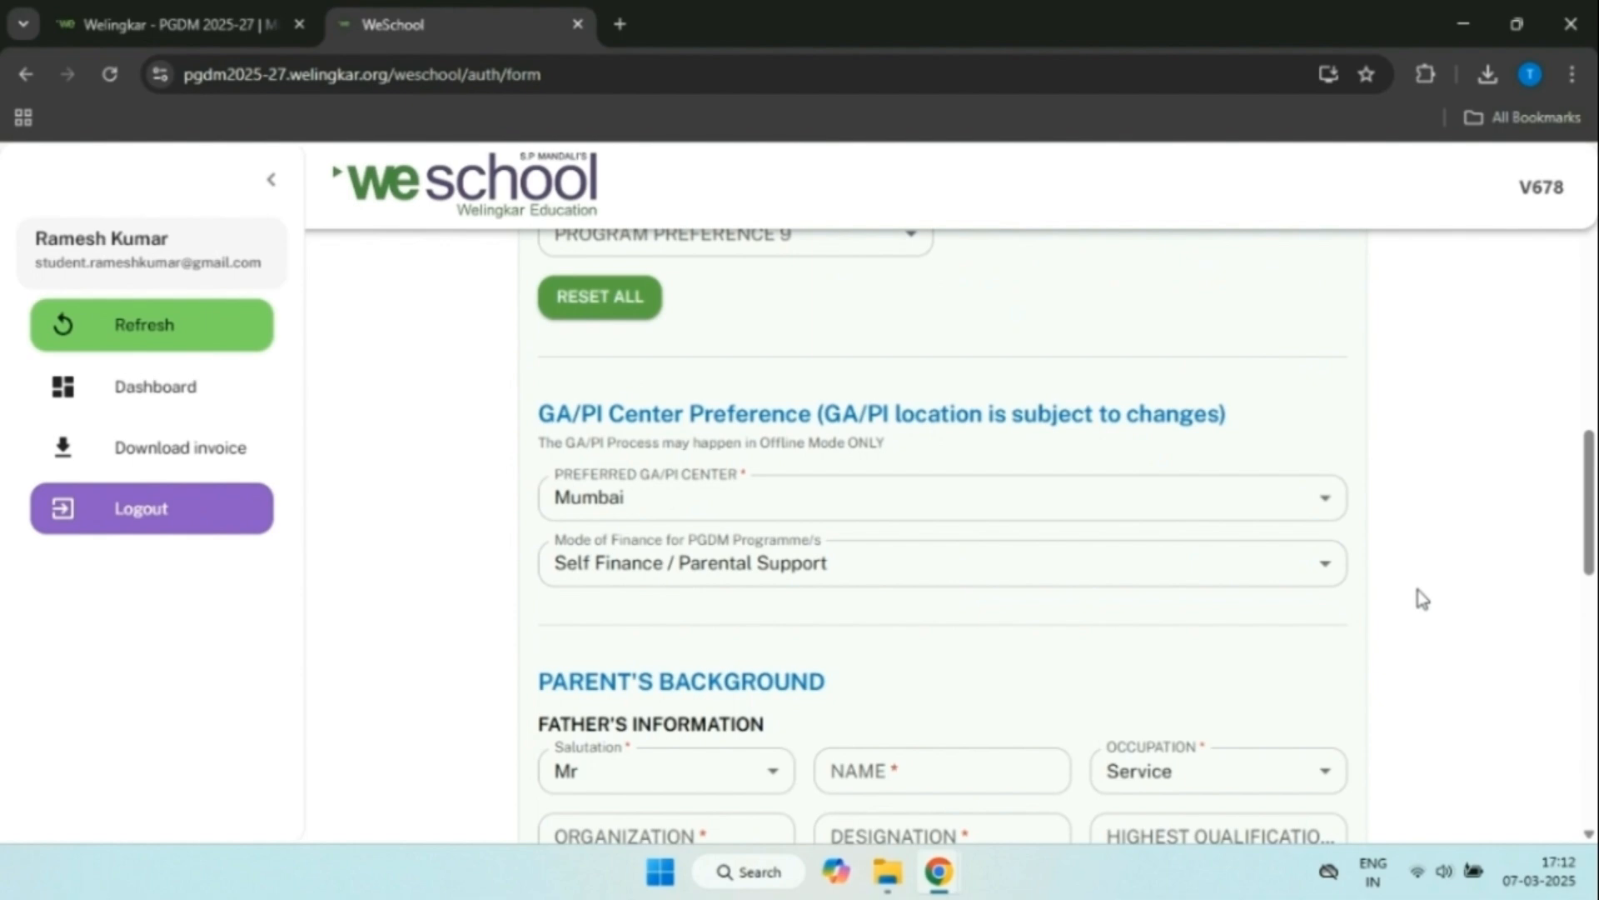
scroll(1142, 383, "down", 1)
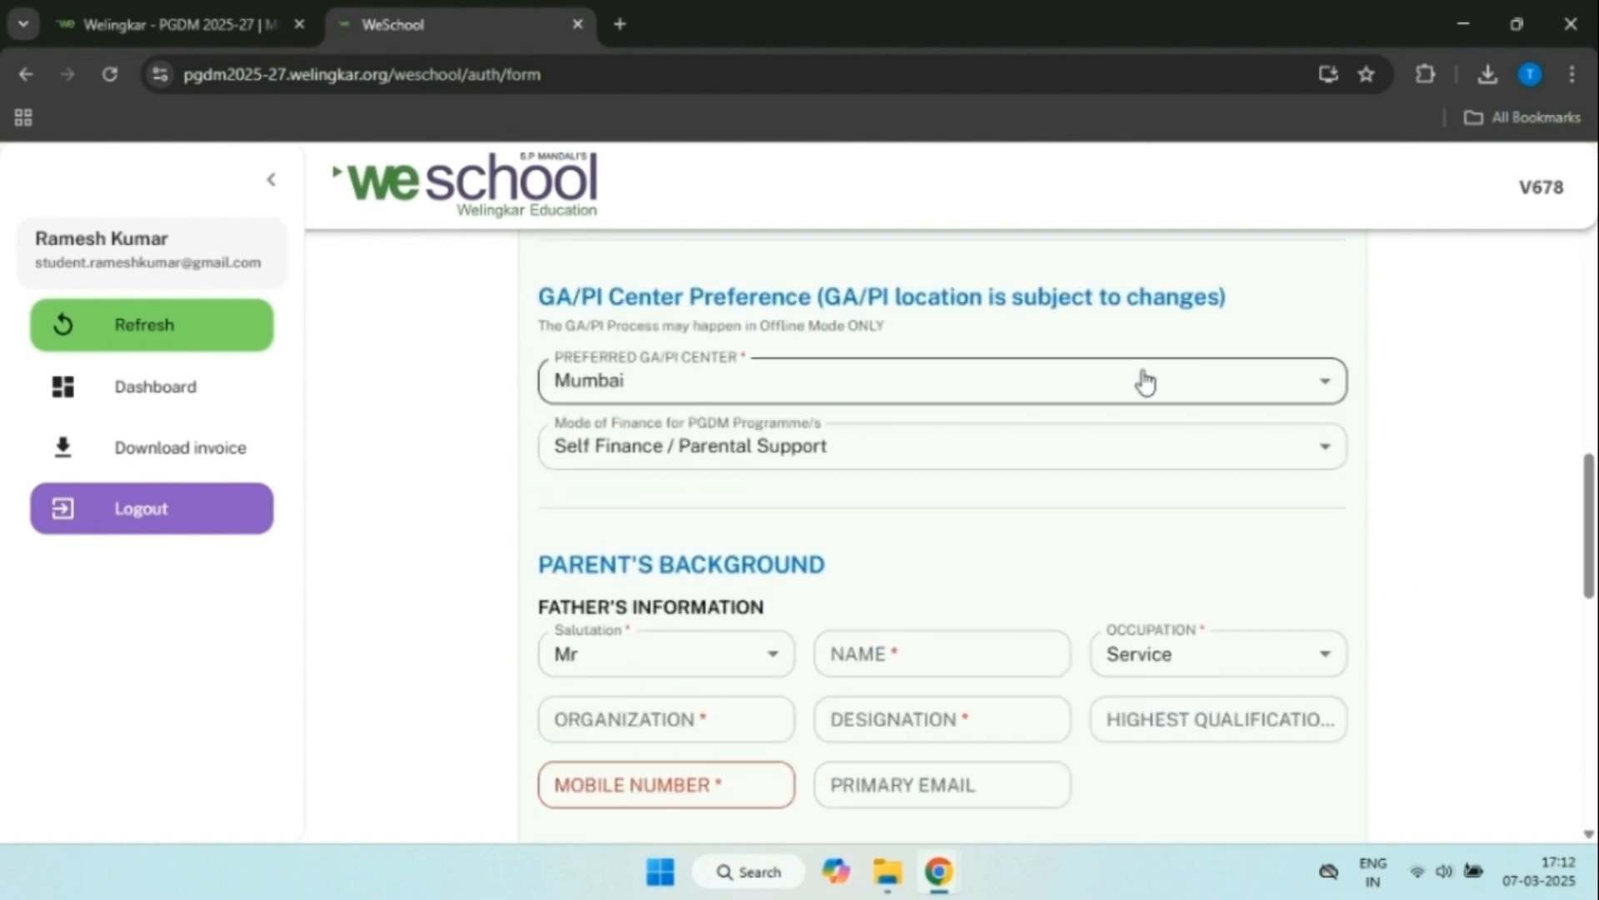
left_click(1142, 381)
left_click(623, 450)
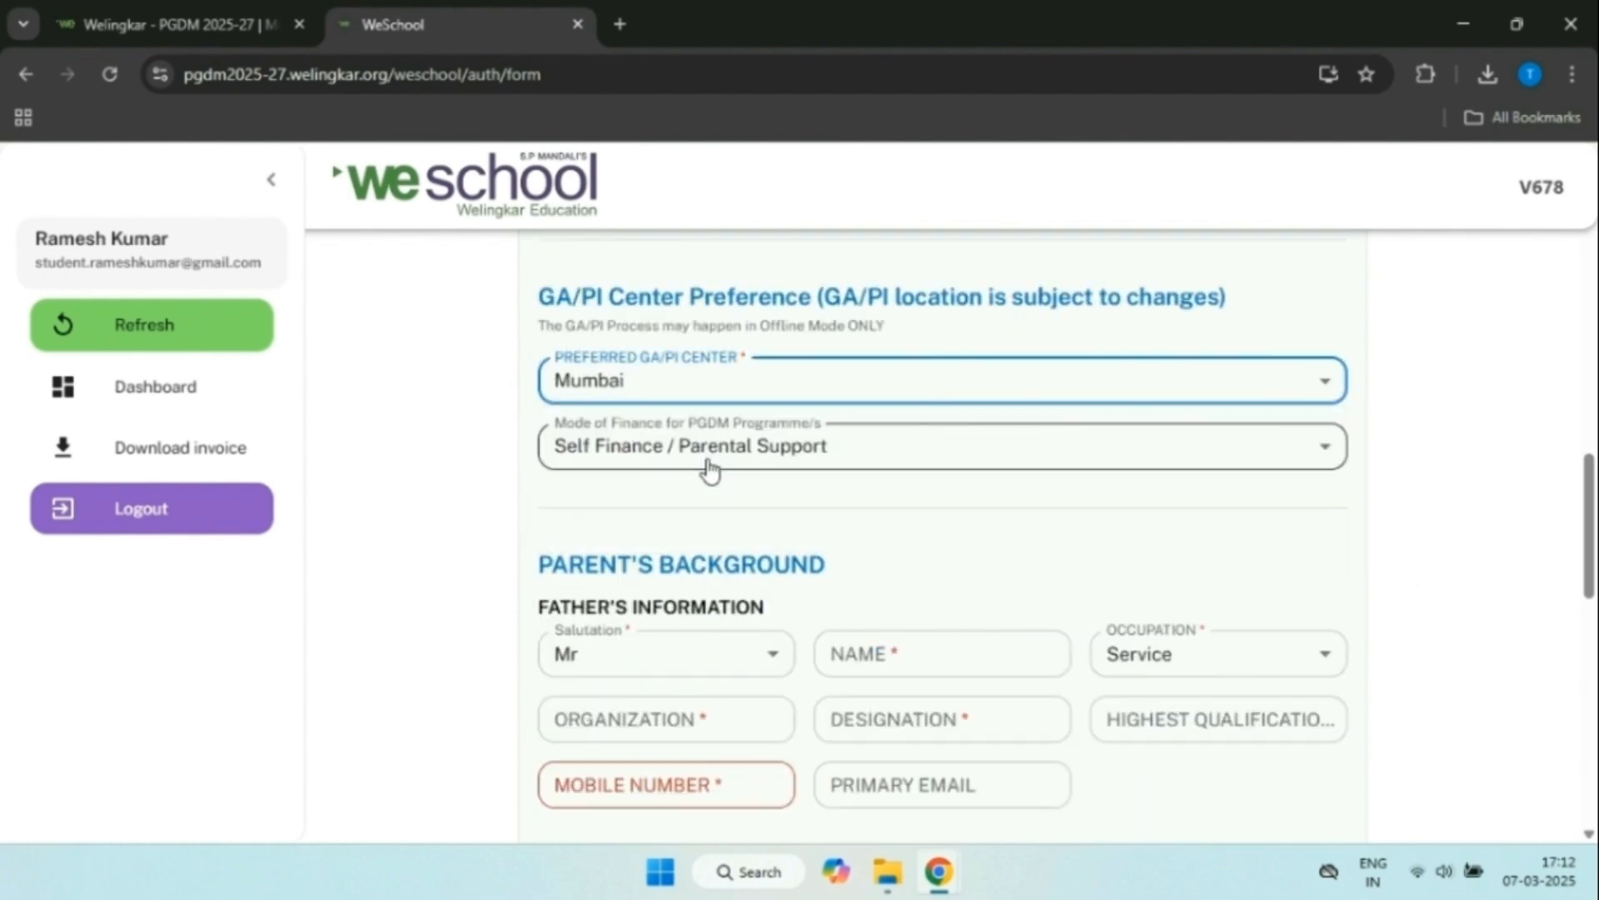
left_click(709, 471)
left_click(713, 550)
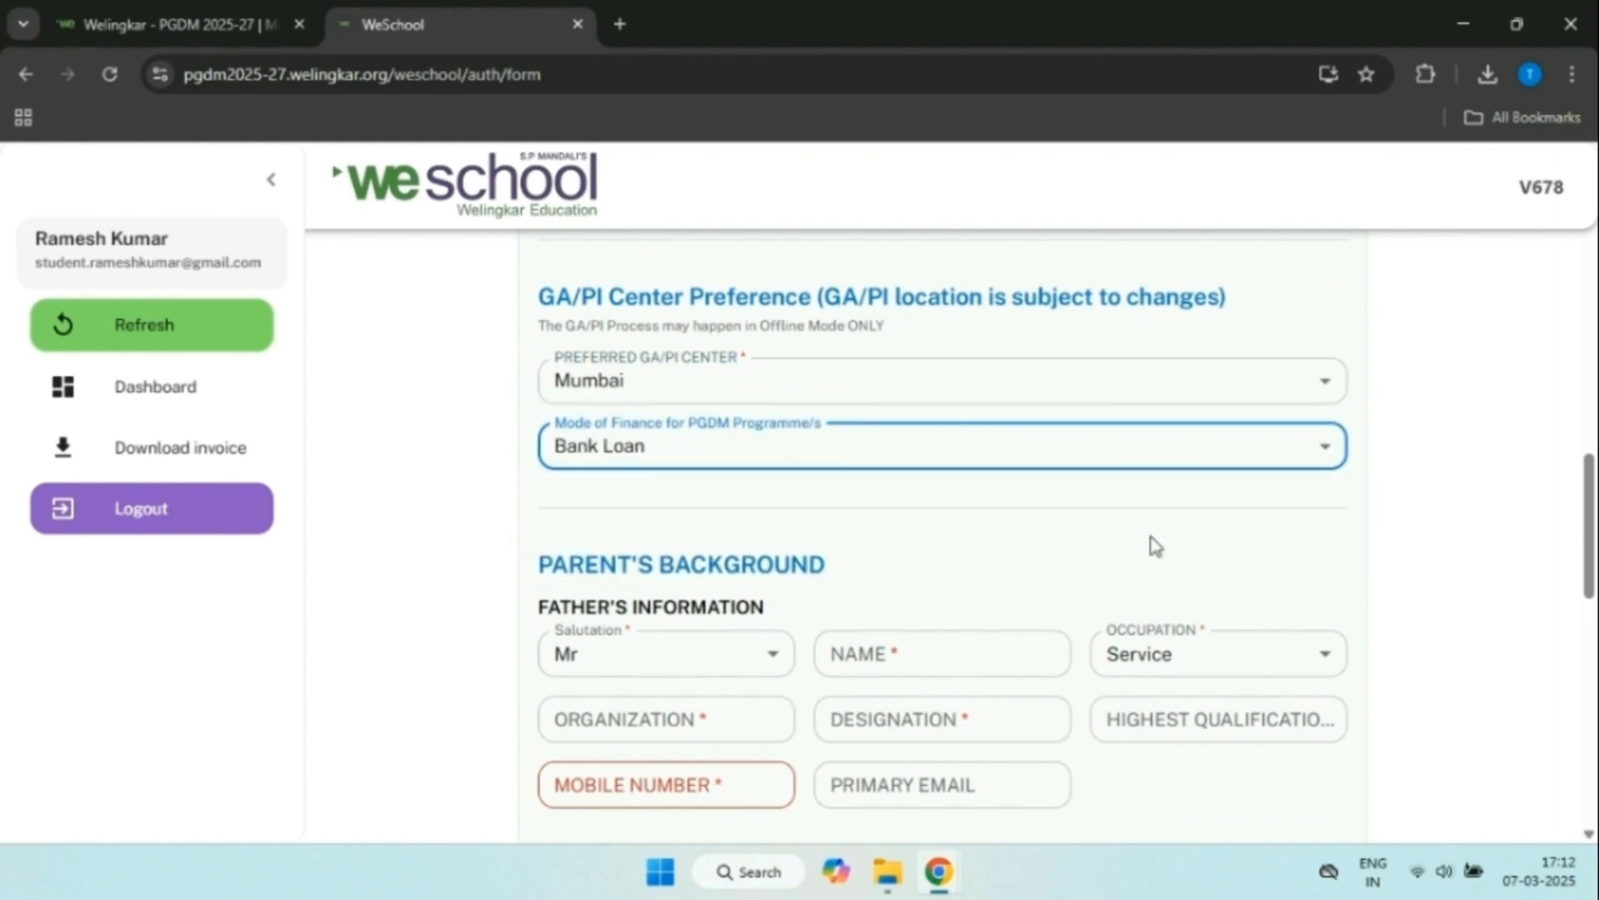
scroll(1141, 524, "down", 3)
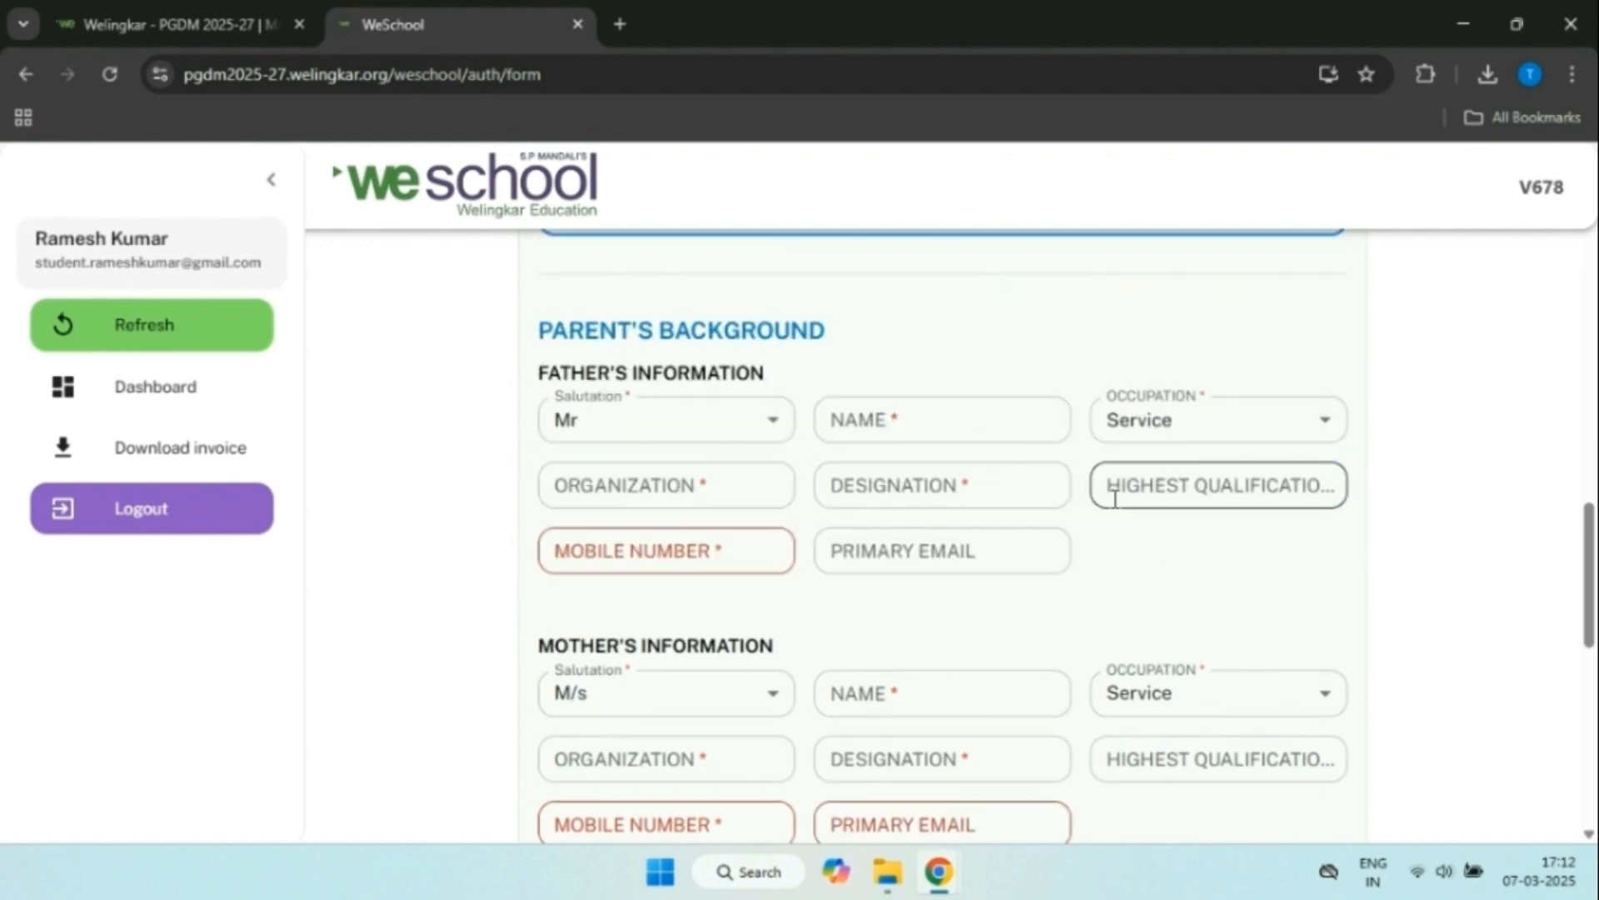
Fill the father's salutation Mr, his name, occupation Service, organization ABC Corp and designation CEO.
left_click(711, 410)
left_click(575, 475)
key("Tab")
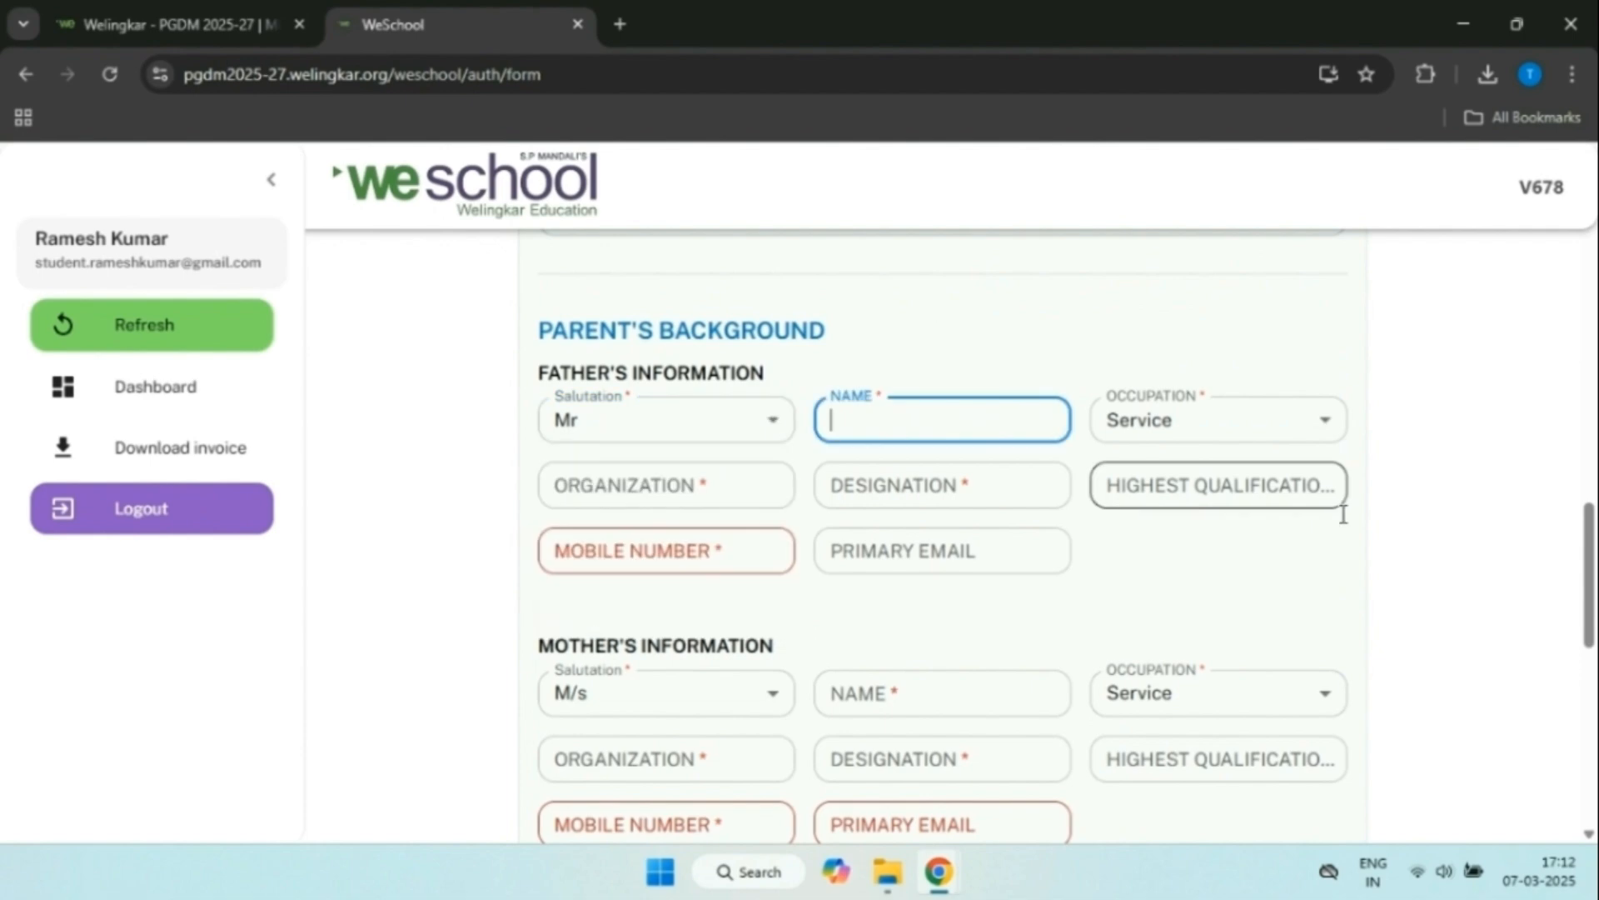
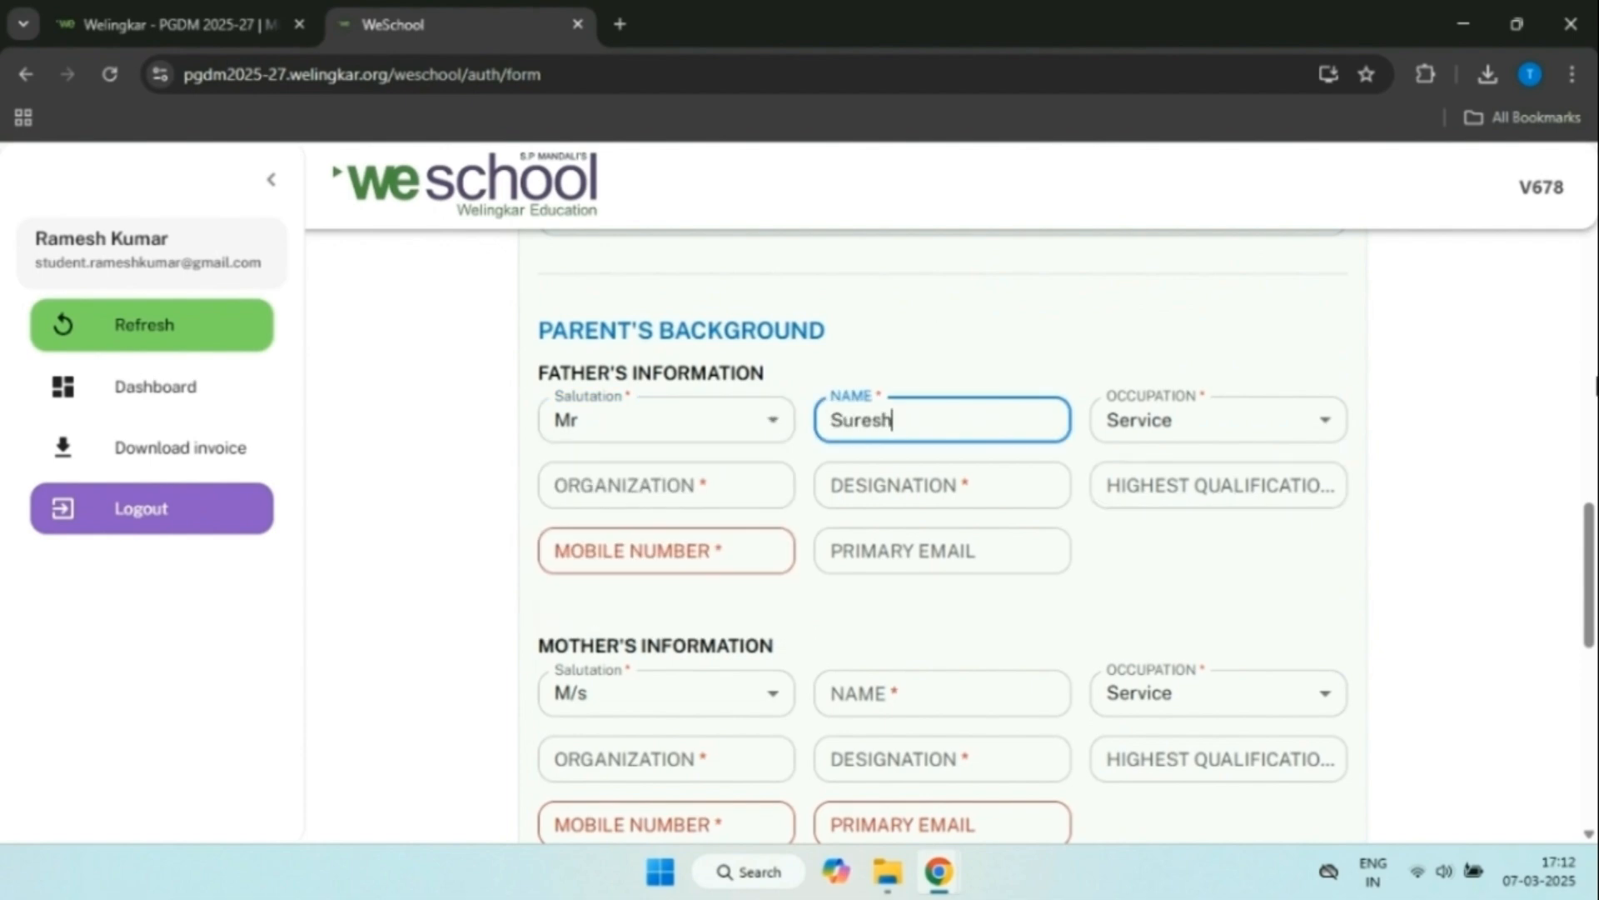
key("Tab")
key("Down")
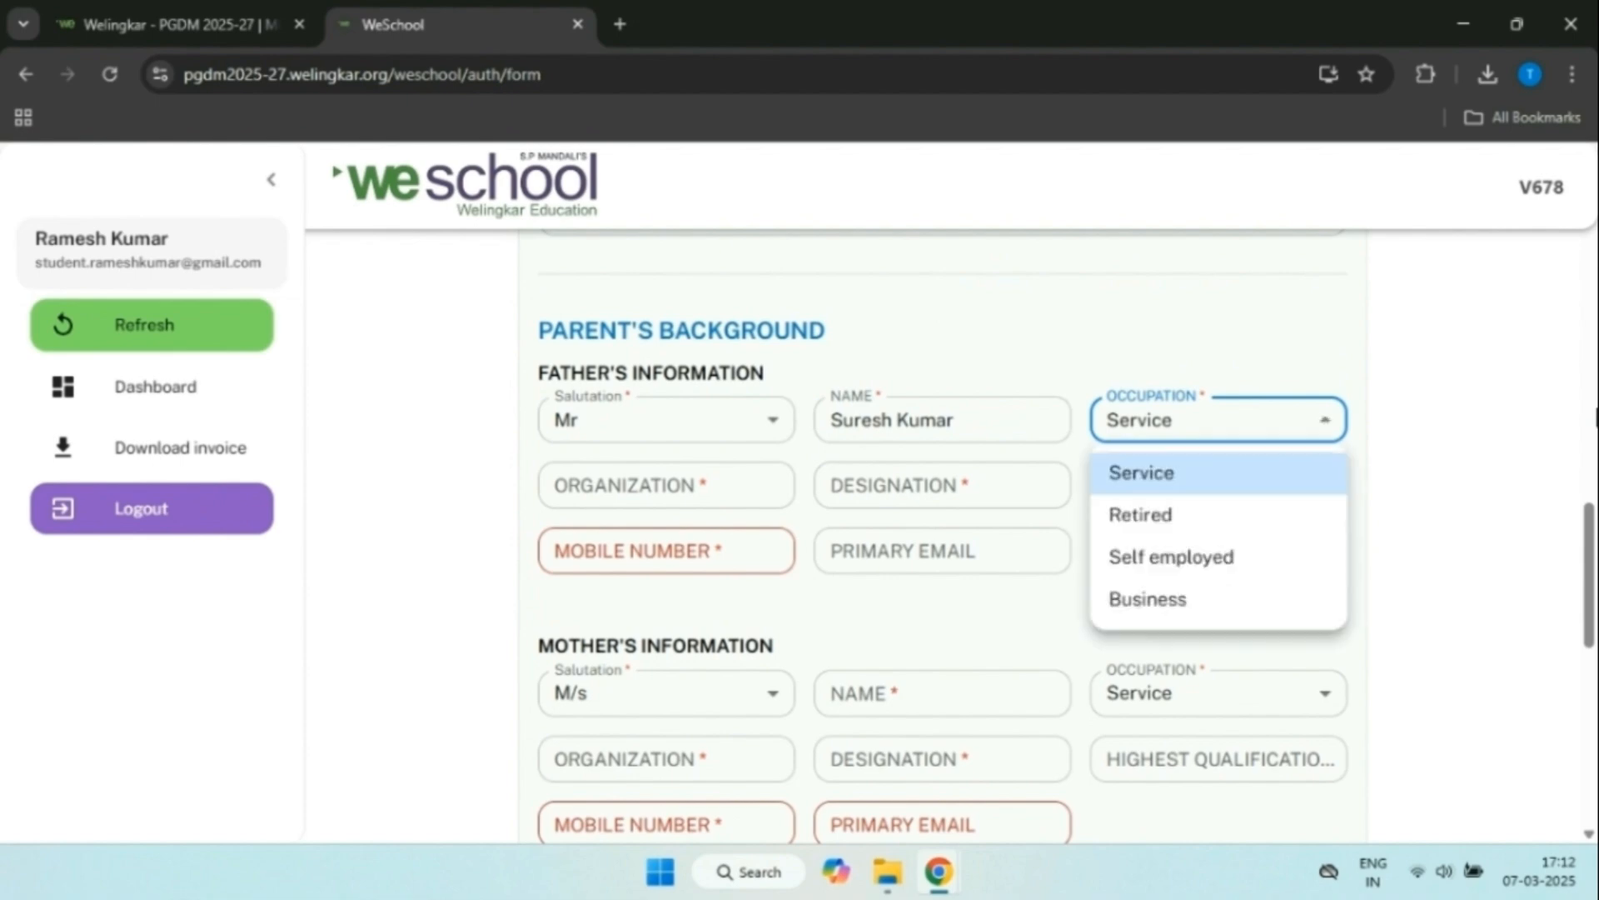
key("Down")
key("Down")
key("Down")
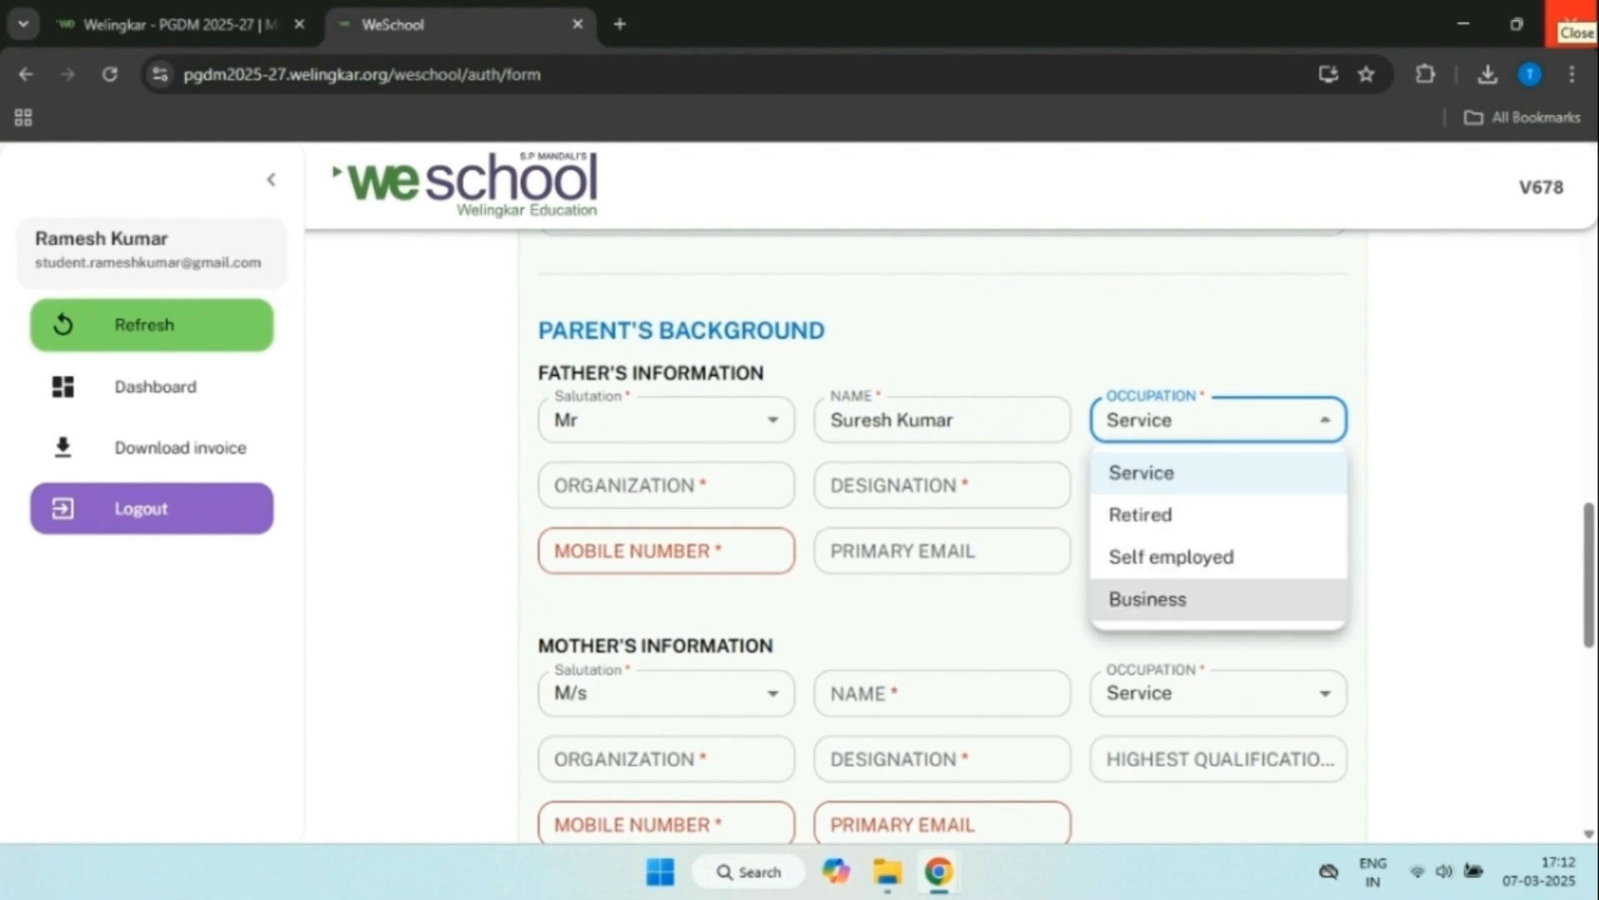
key("Escape")
key("Tab")
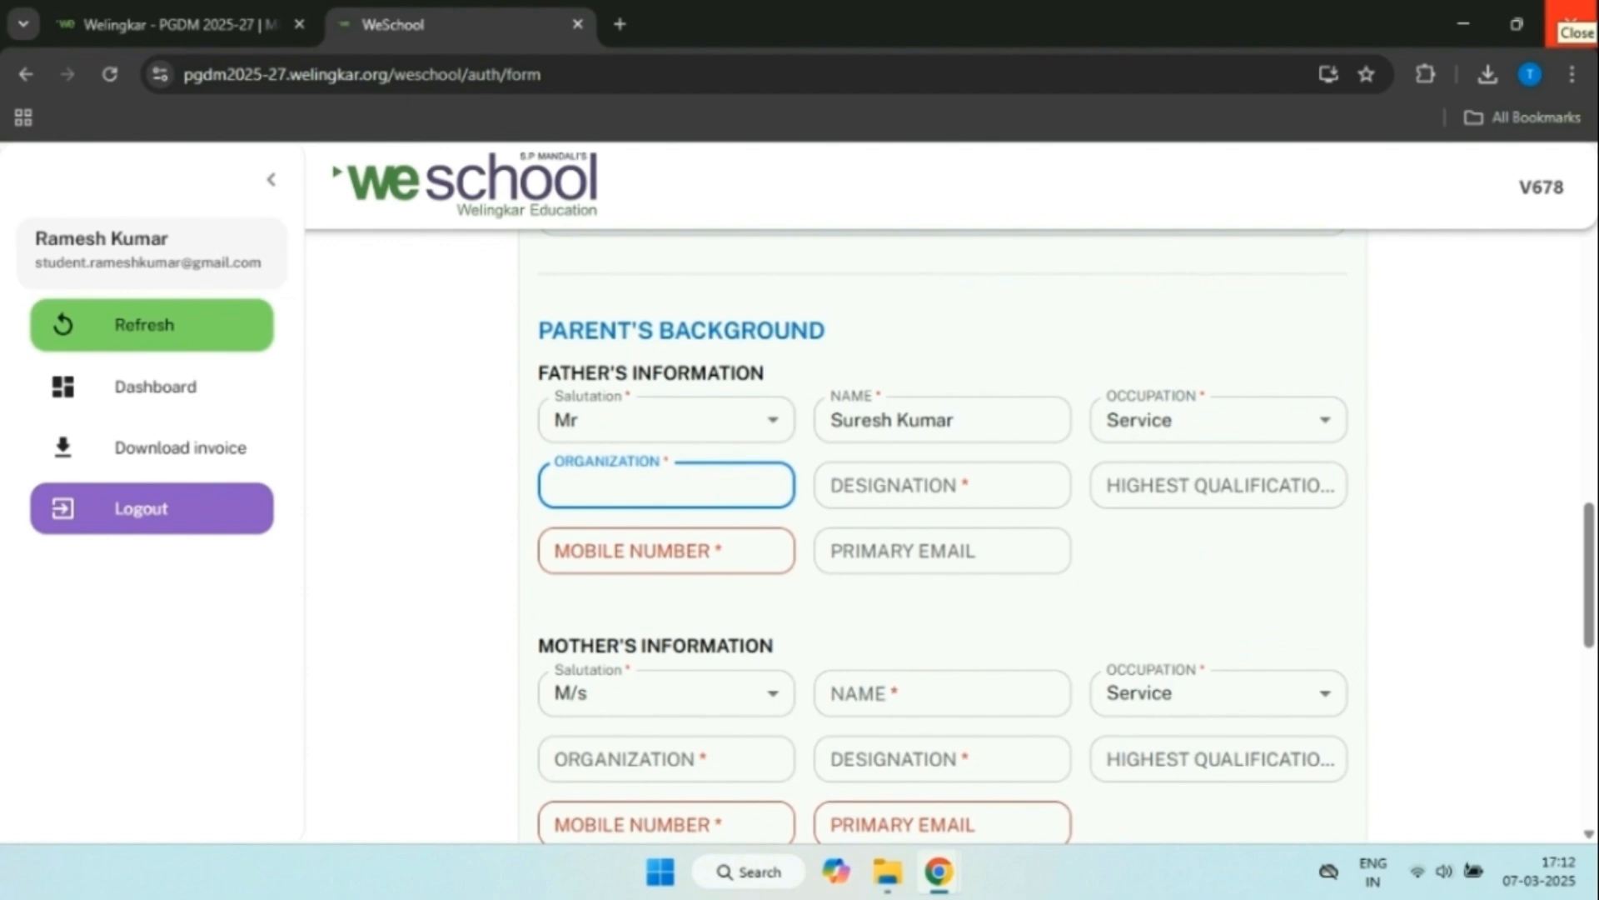
type("ABC Co")
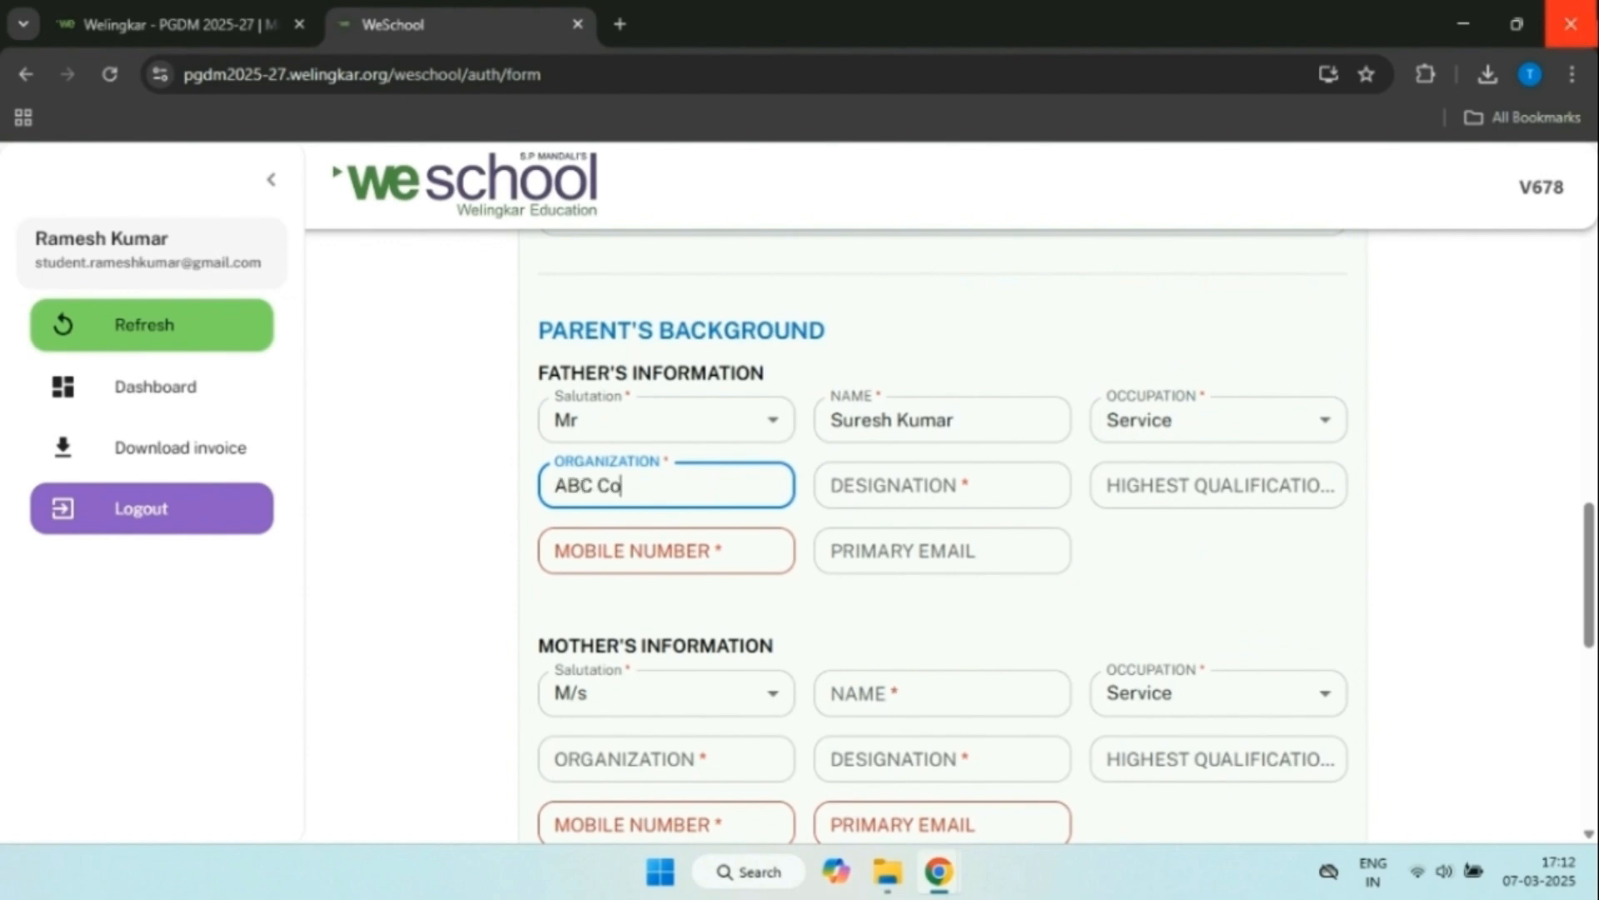
type("rp")
key("Tab")
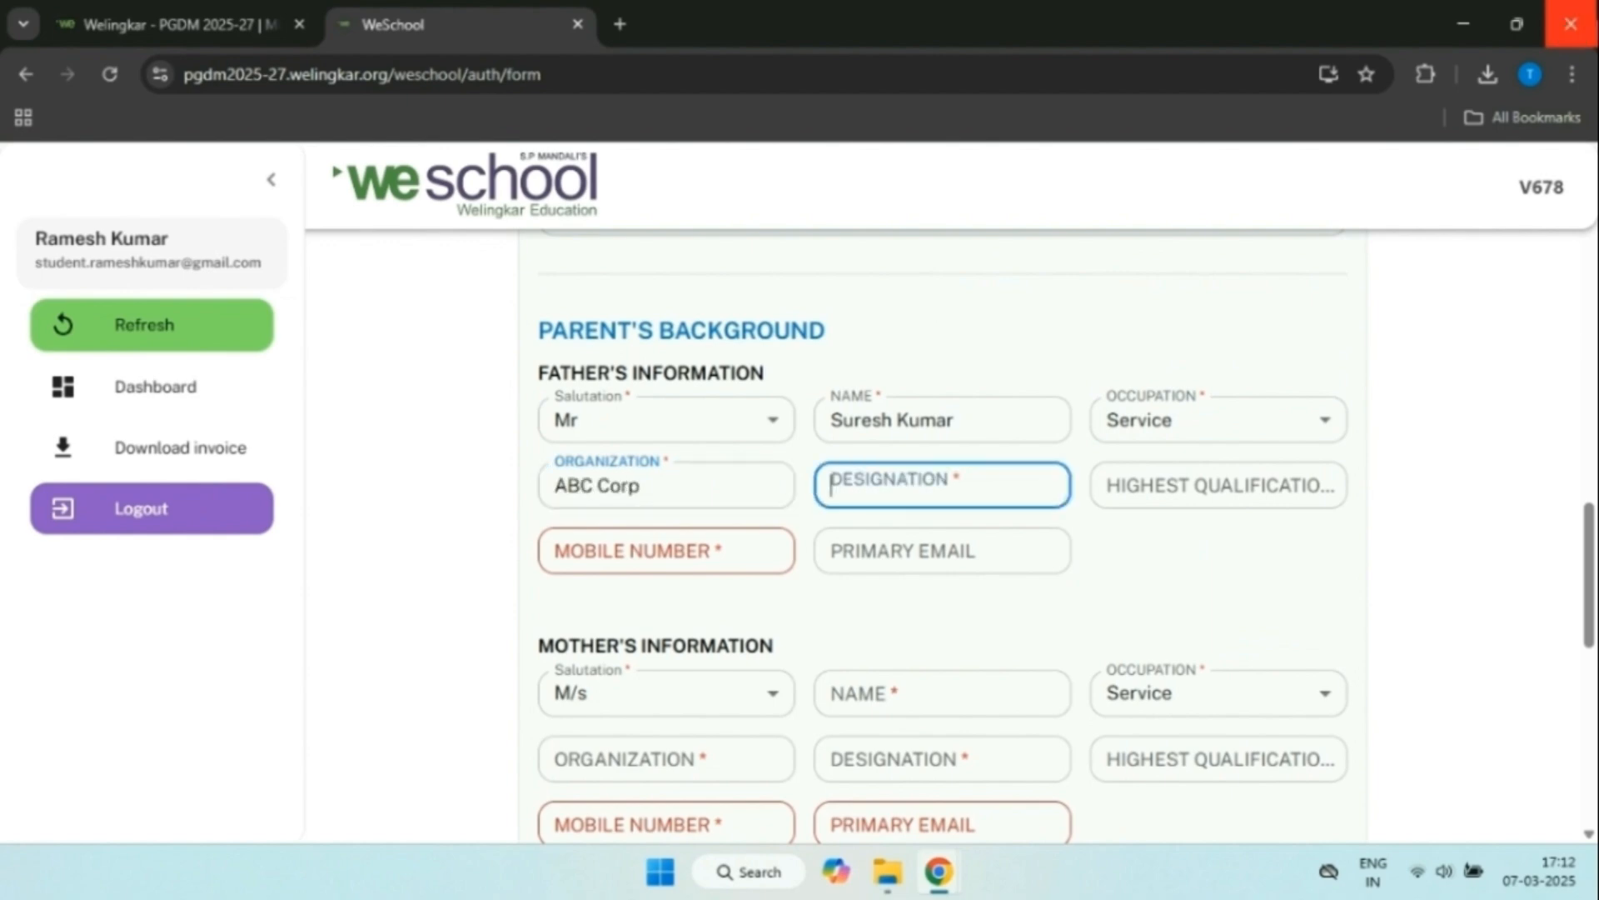
type("CE")
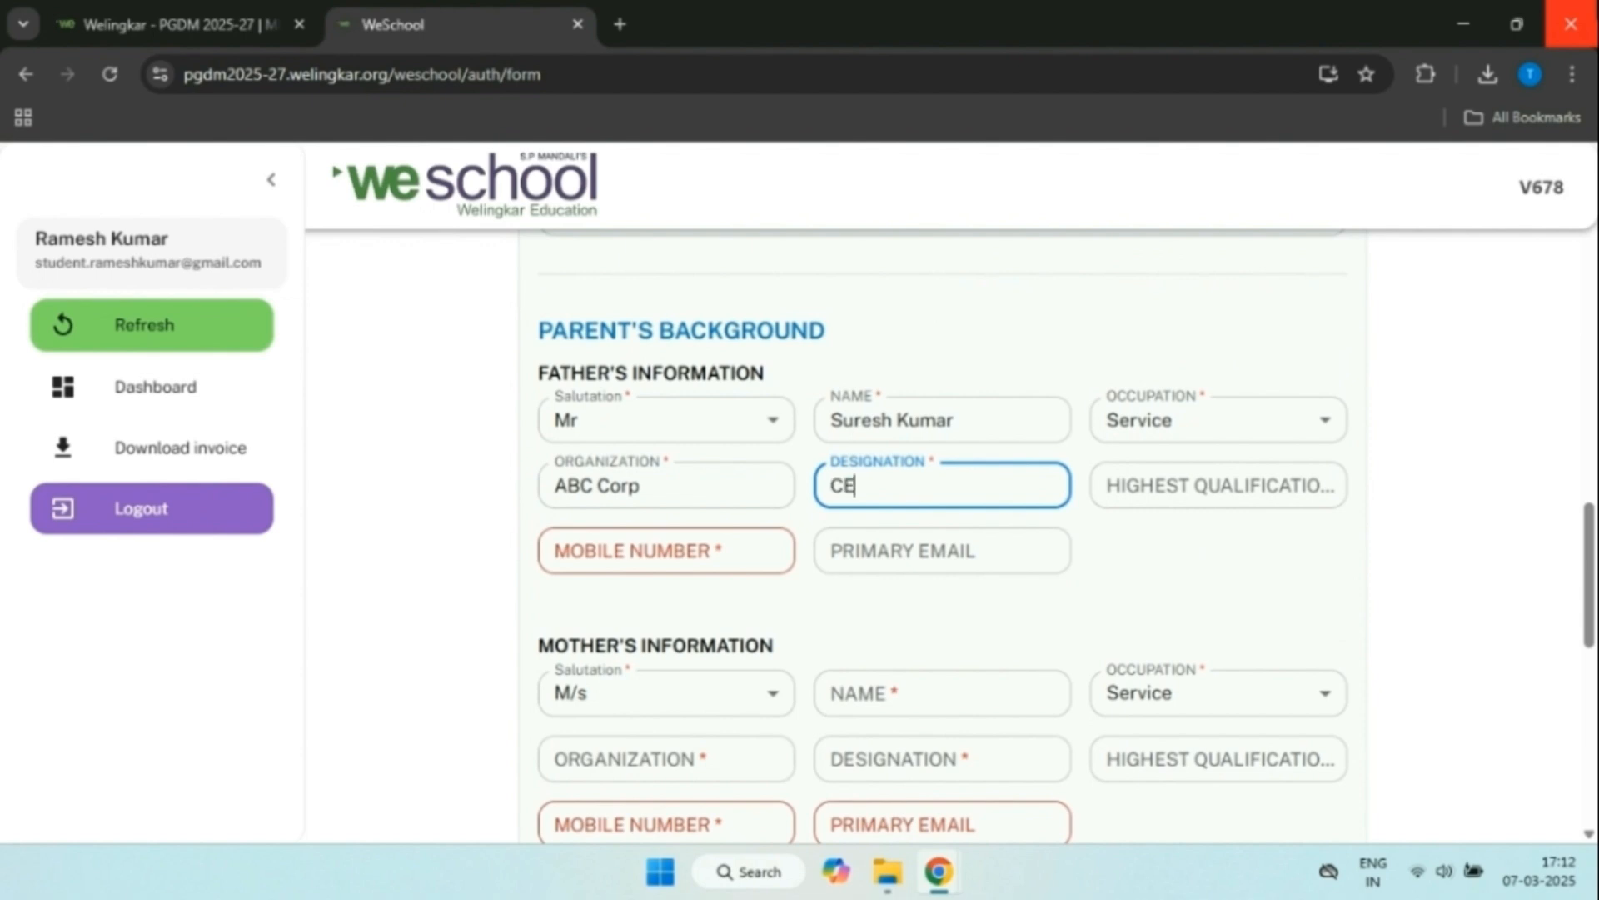
type("O")
Enter the father's highest qualification MCOM, his mobile number and his primary e-mail.
key("Tab")
type("M")
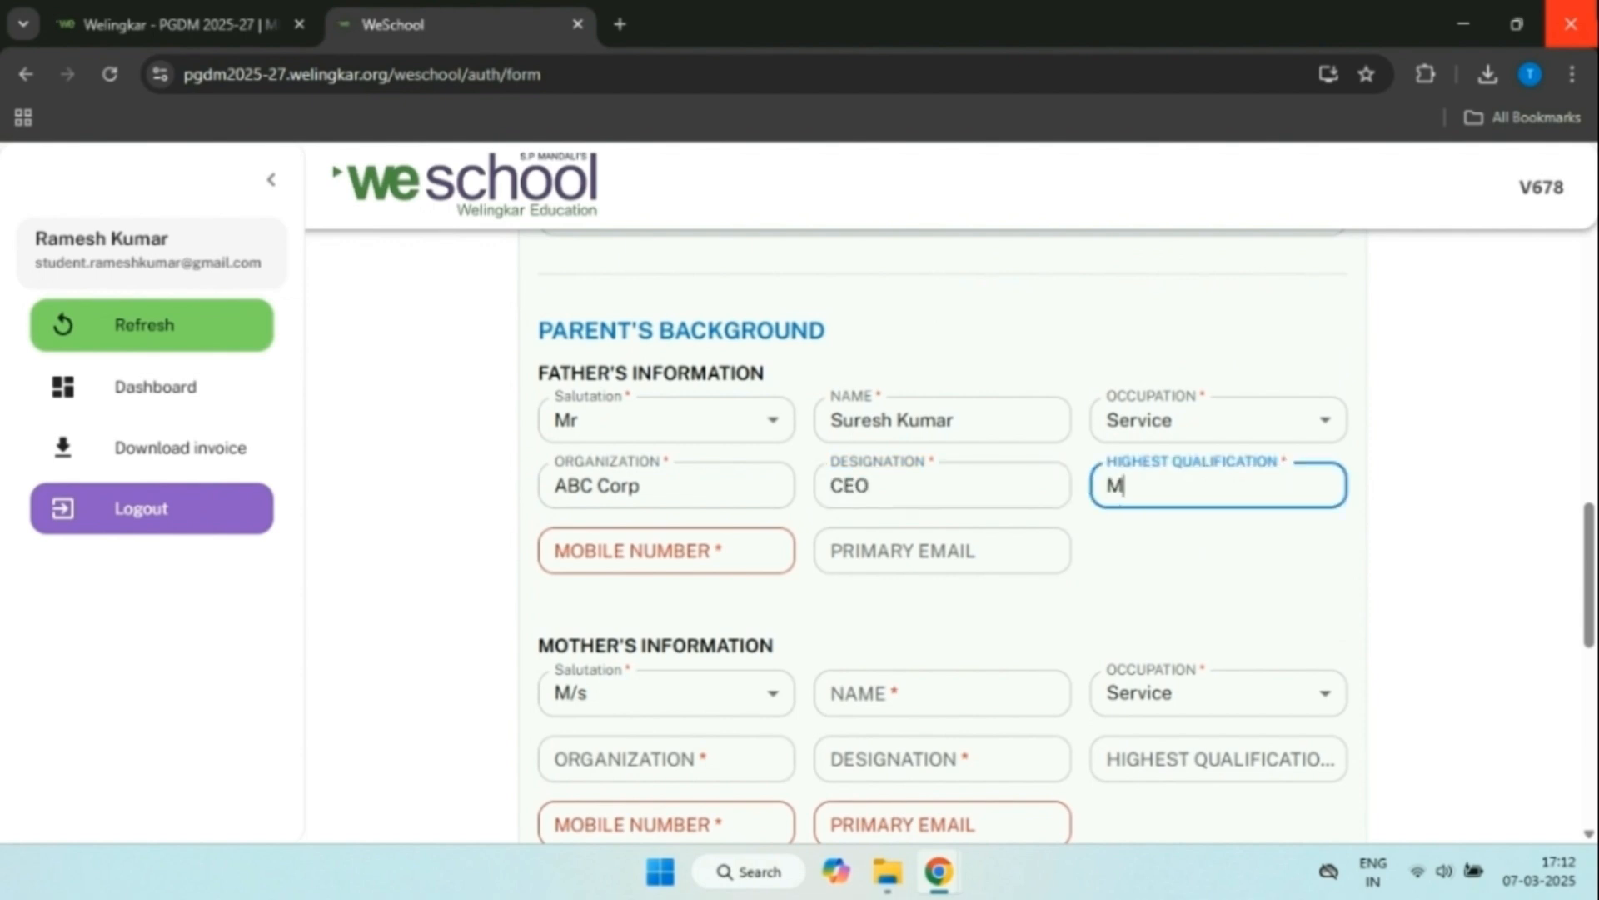
type("COM")
key("Tab")
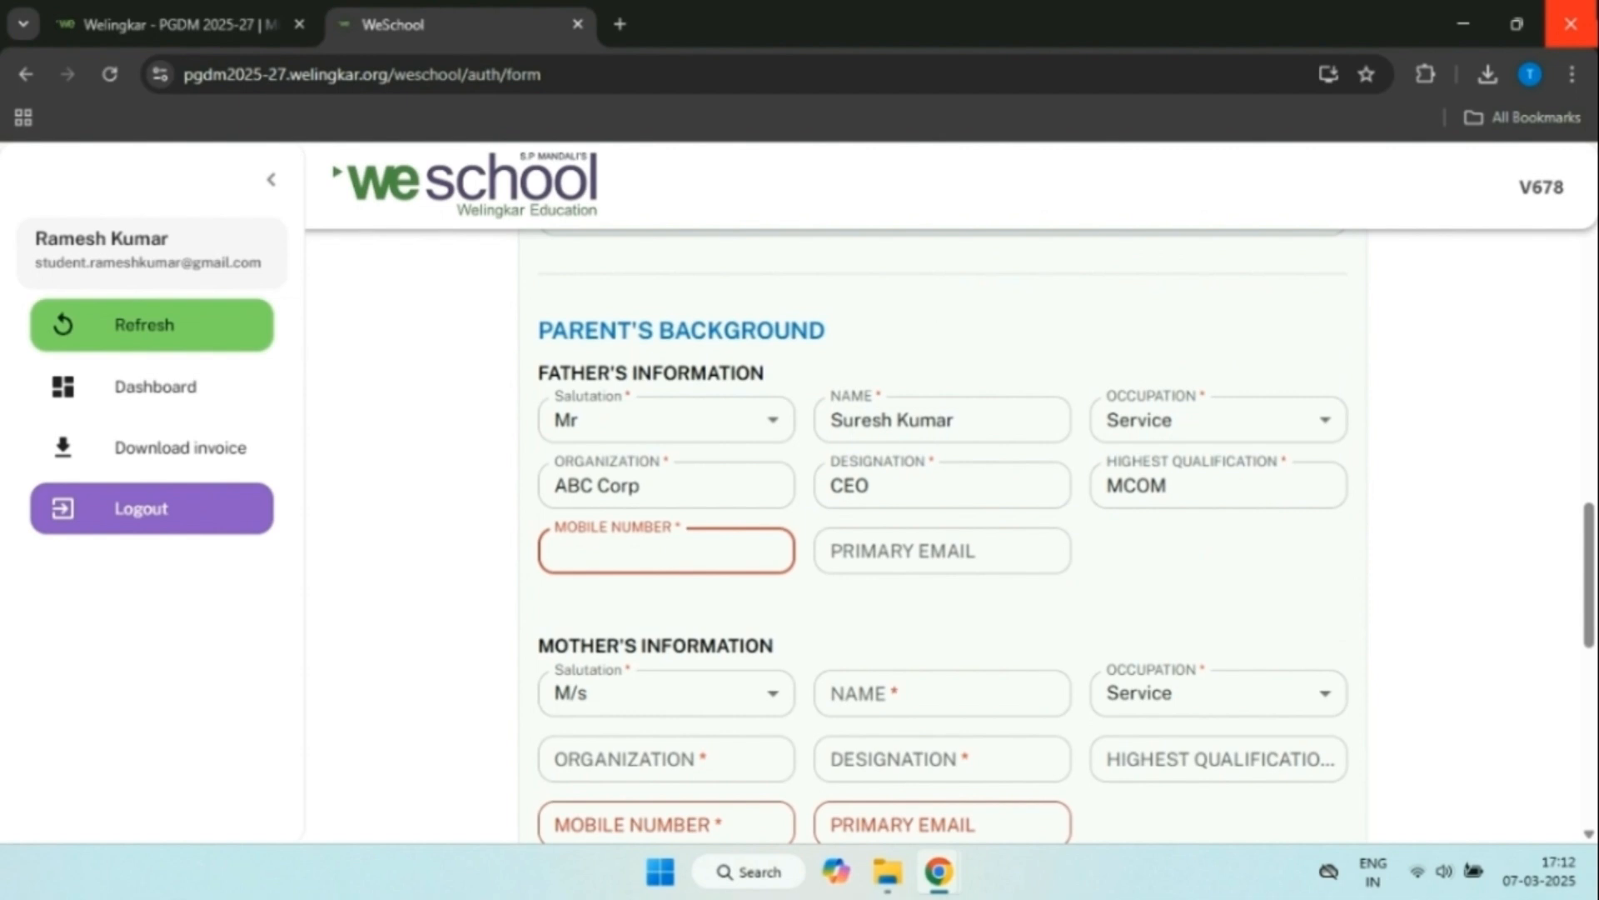
type("1")
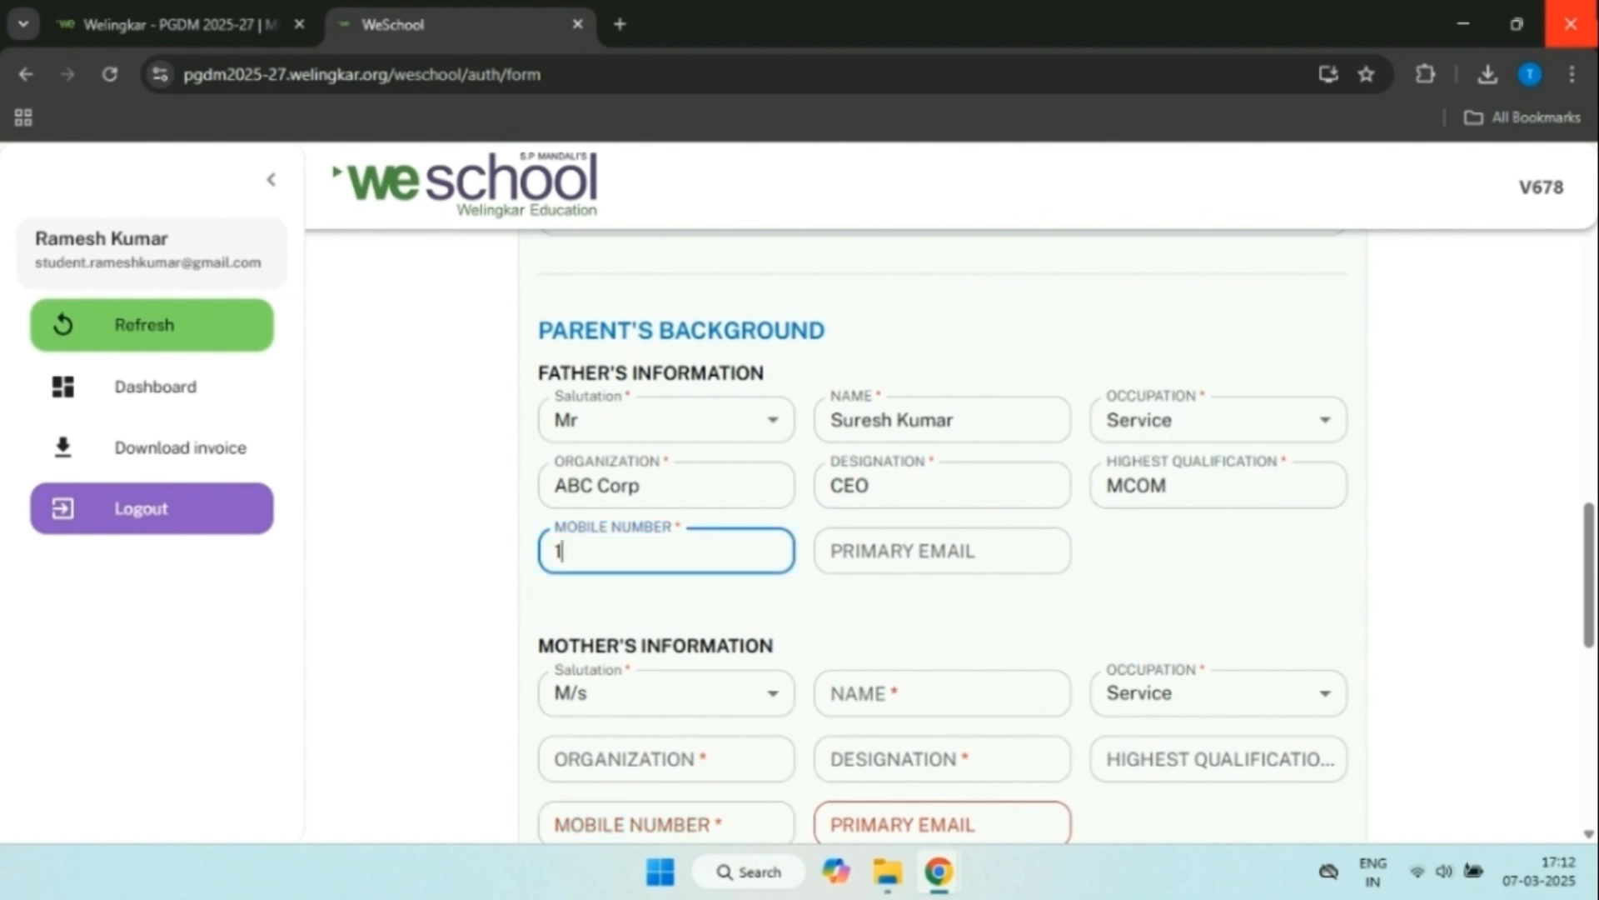
type("023456789")
key("Tab")
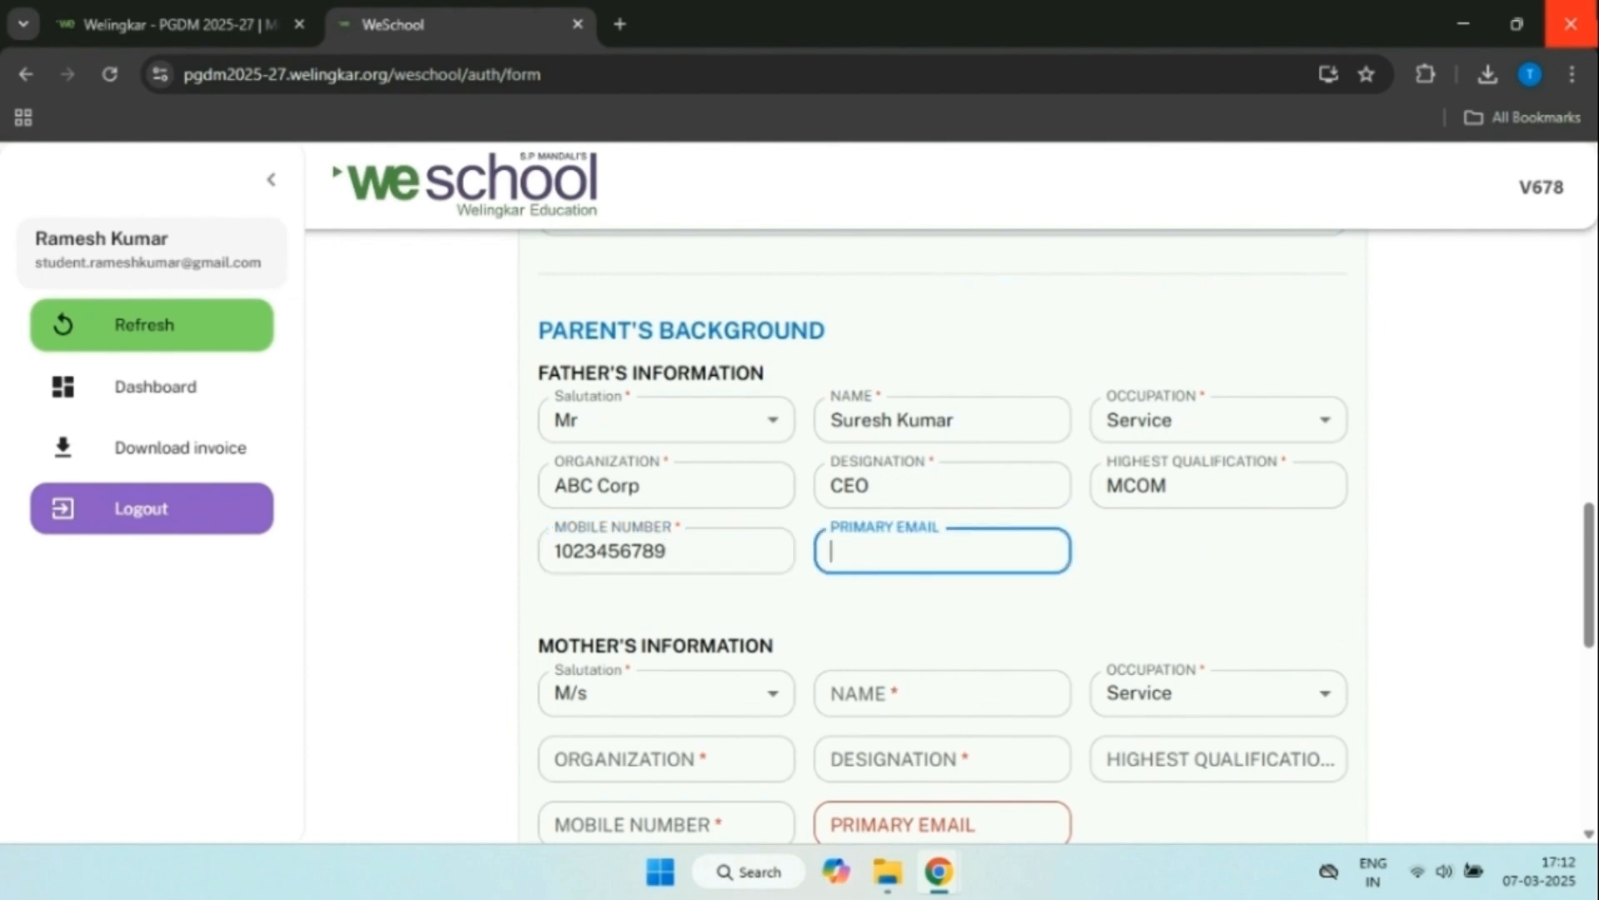
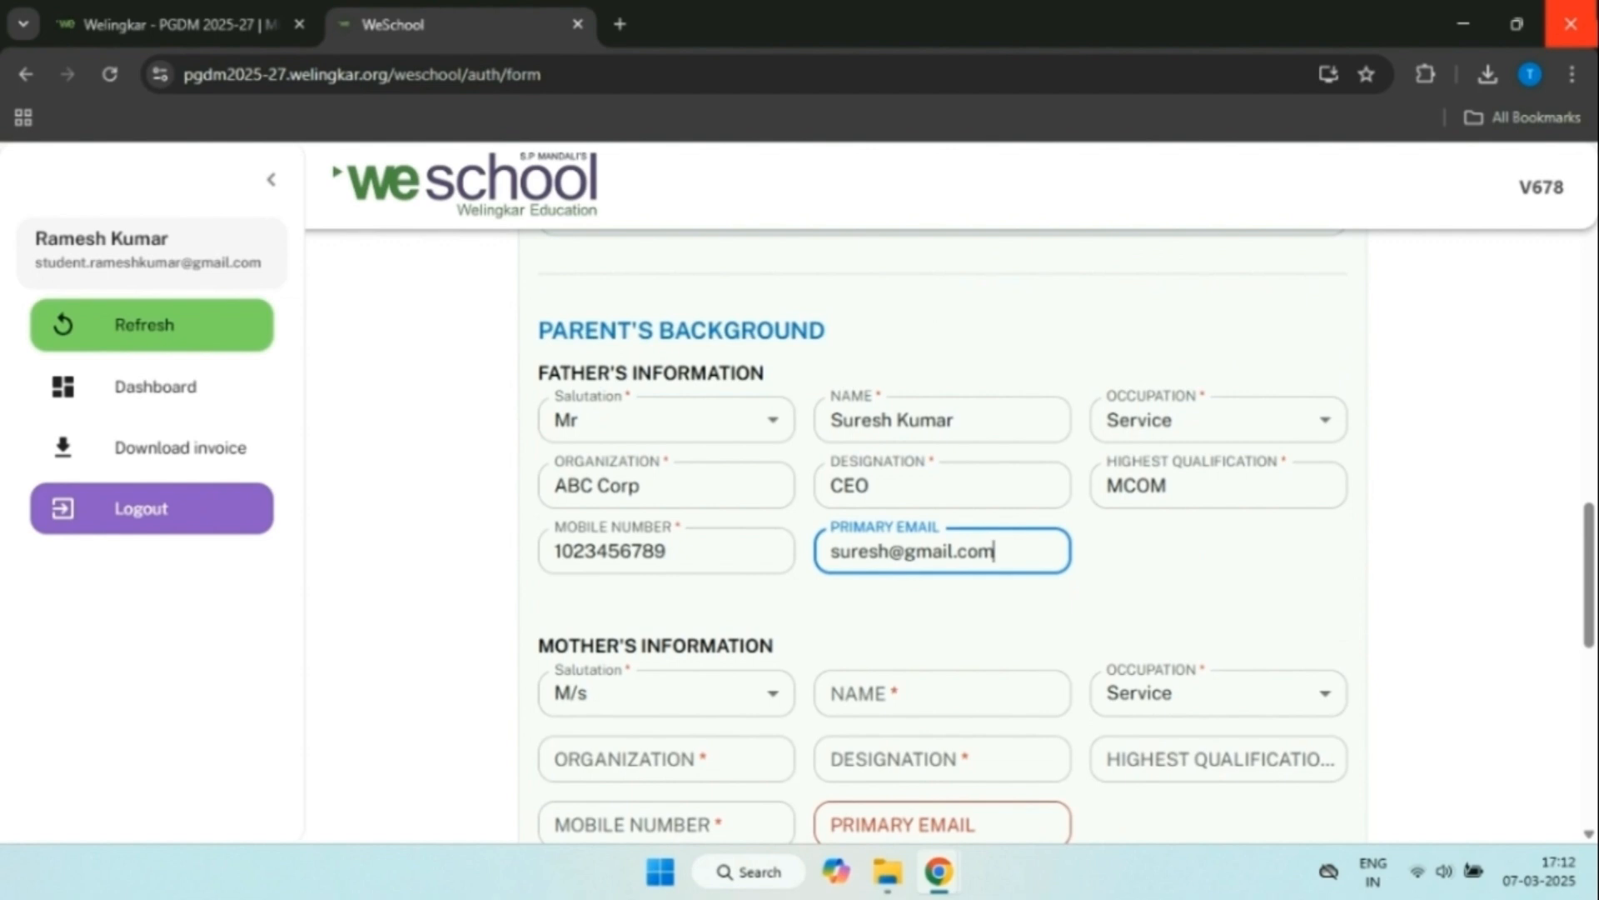
key("Tab")
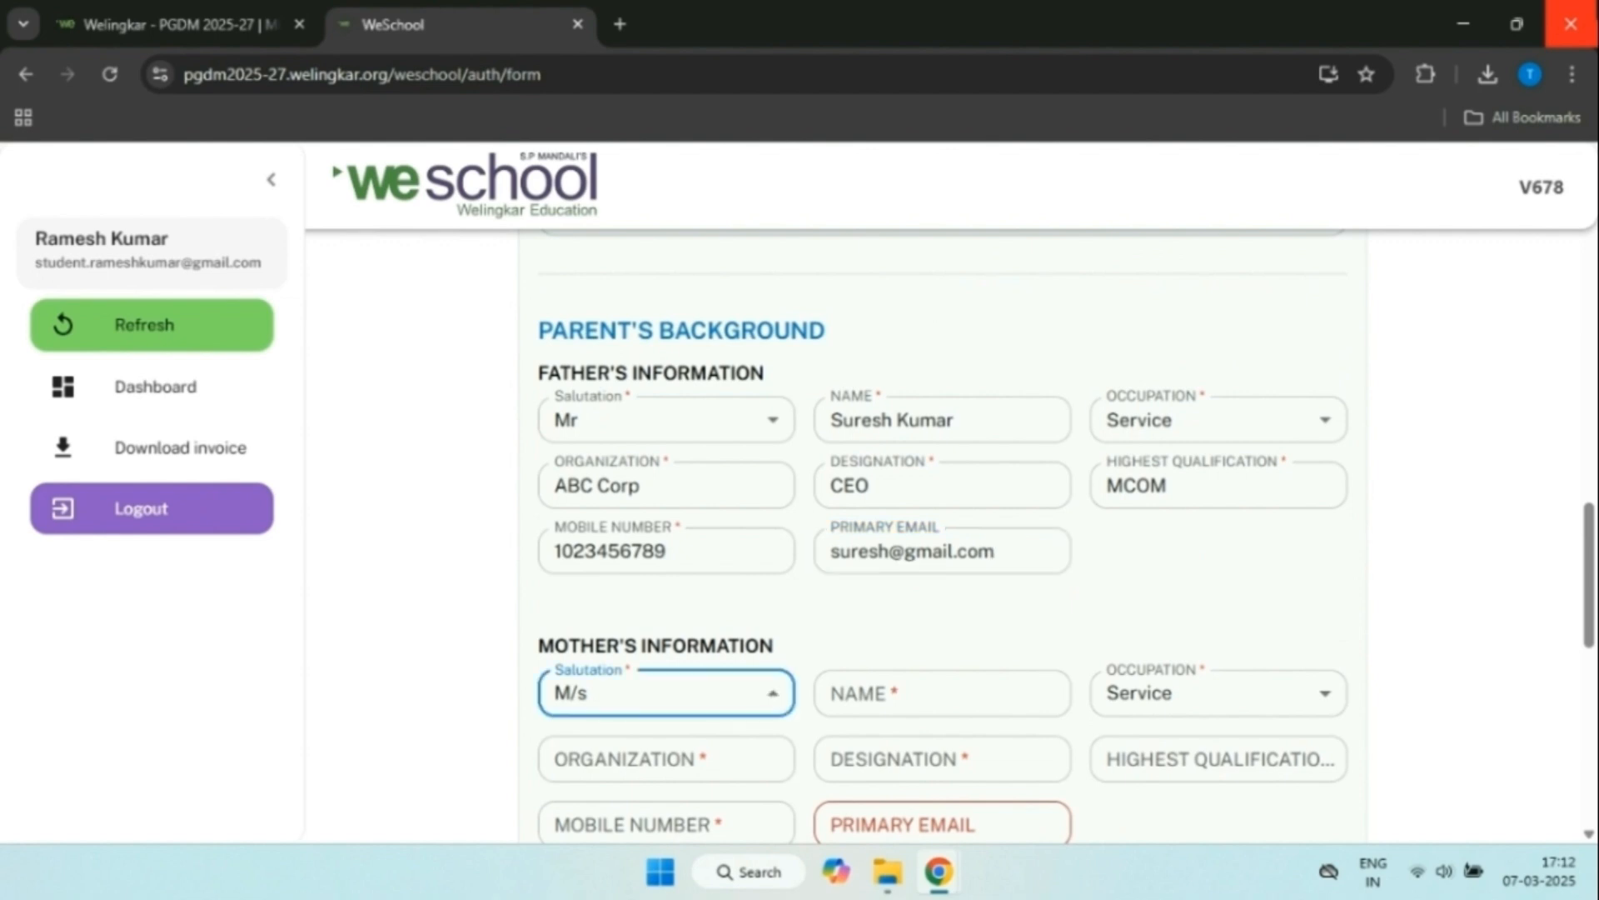
Keep salutation M/s, enter the mother's name, and set occupation Home-maker and qualification BCOM.
key("Down")
key("Escape")
key("Tab")
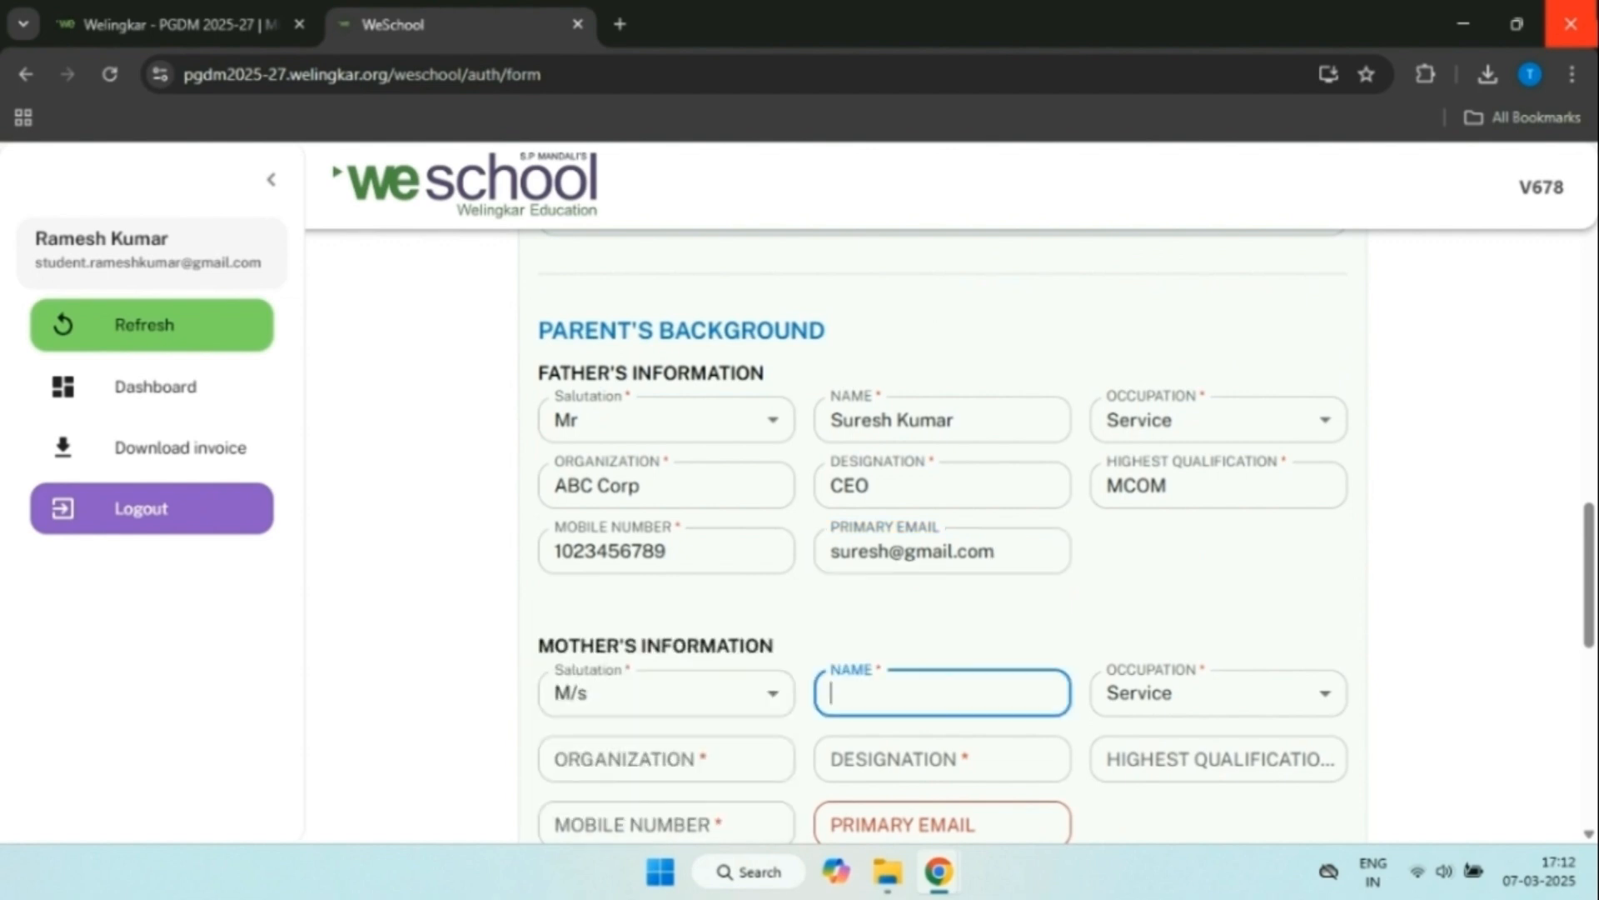
type("Lata")
key("Tab")
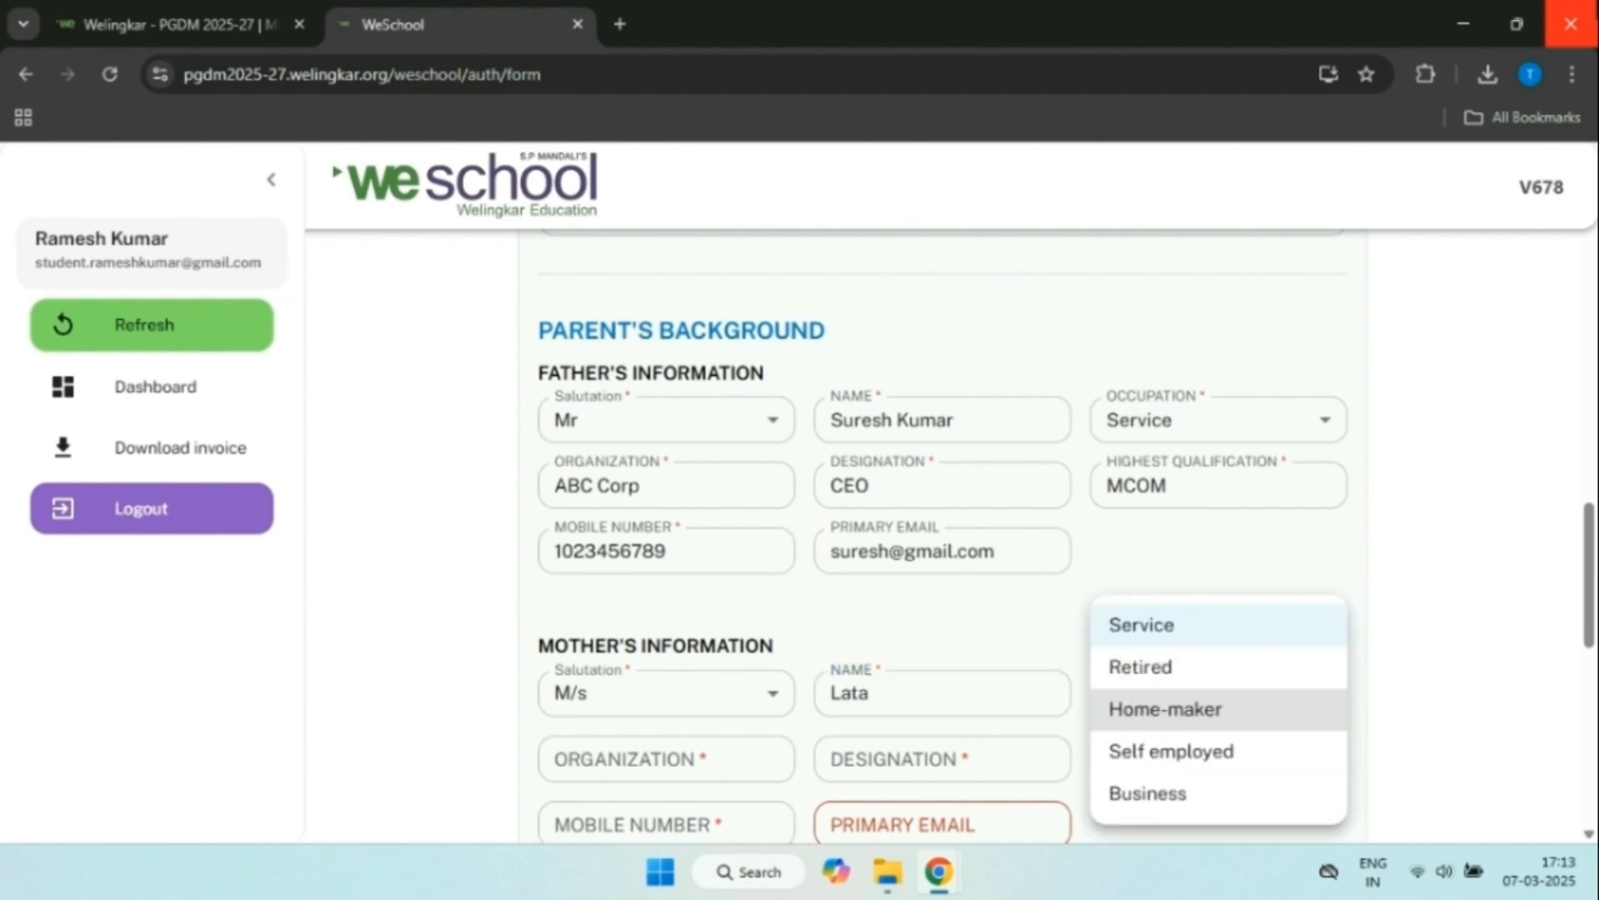
key("Return")
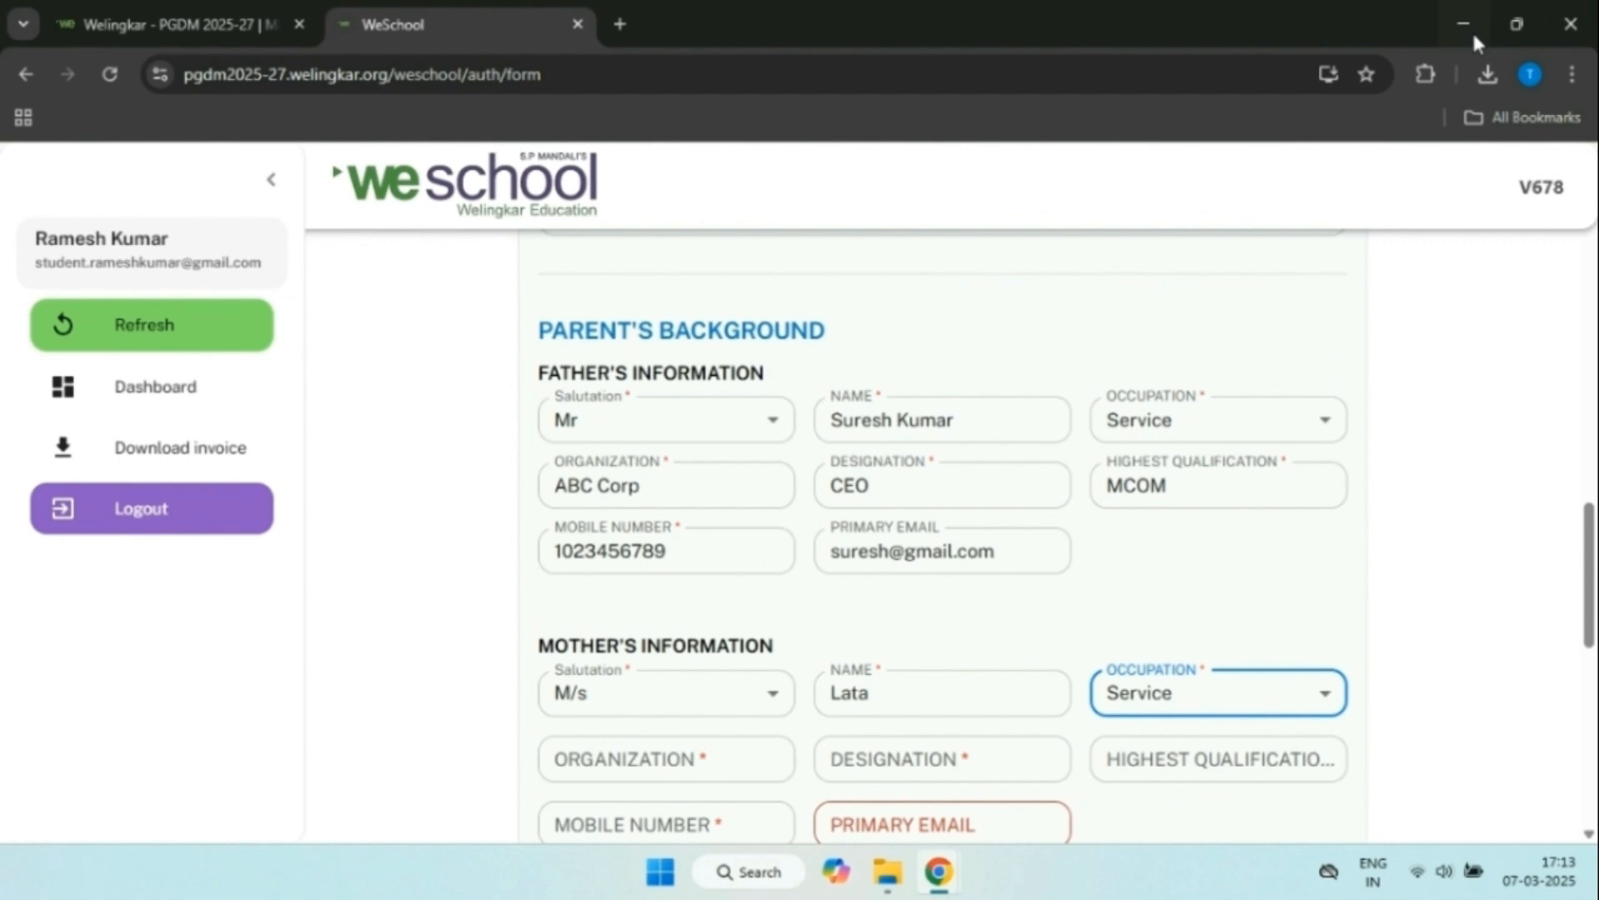
left_click(1341, 704)
left_click(1236, 708)
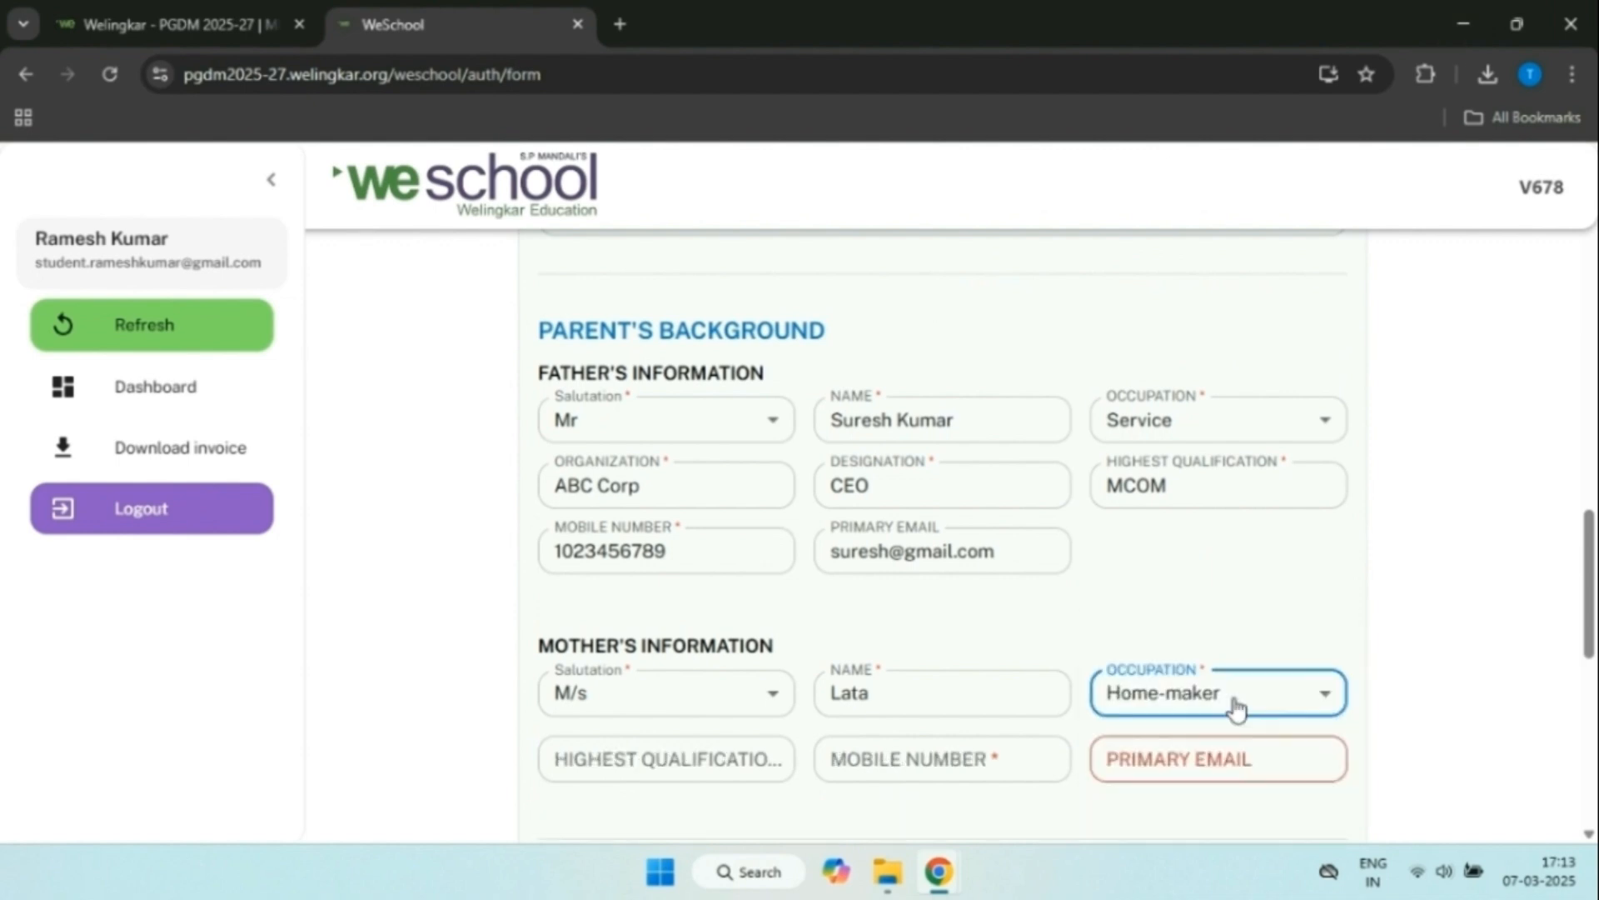
key("Tab")
type("B")
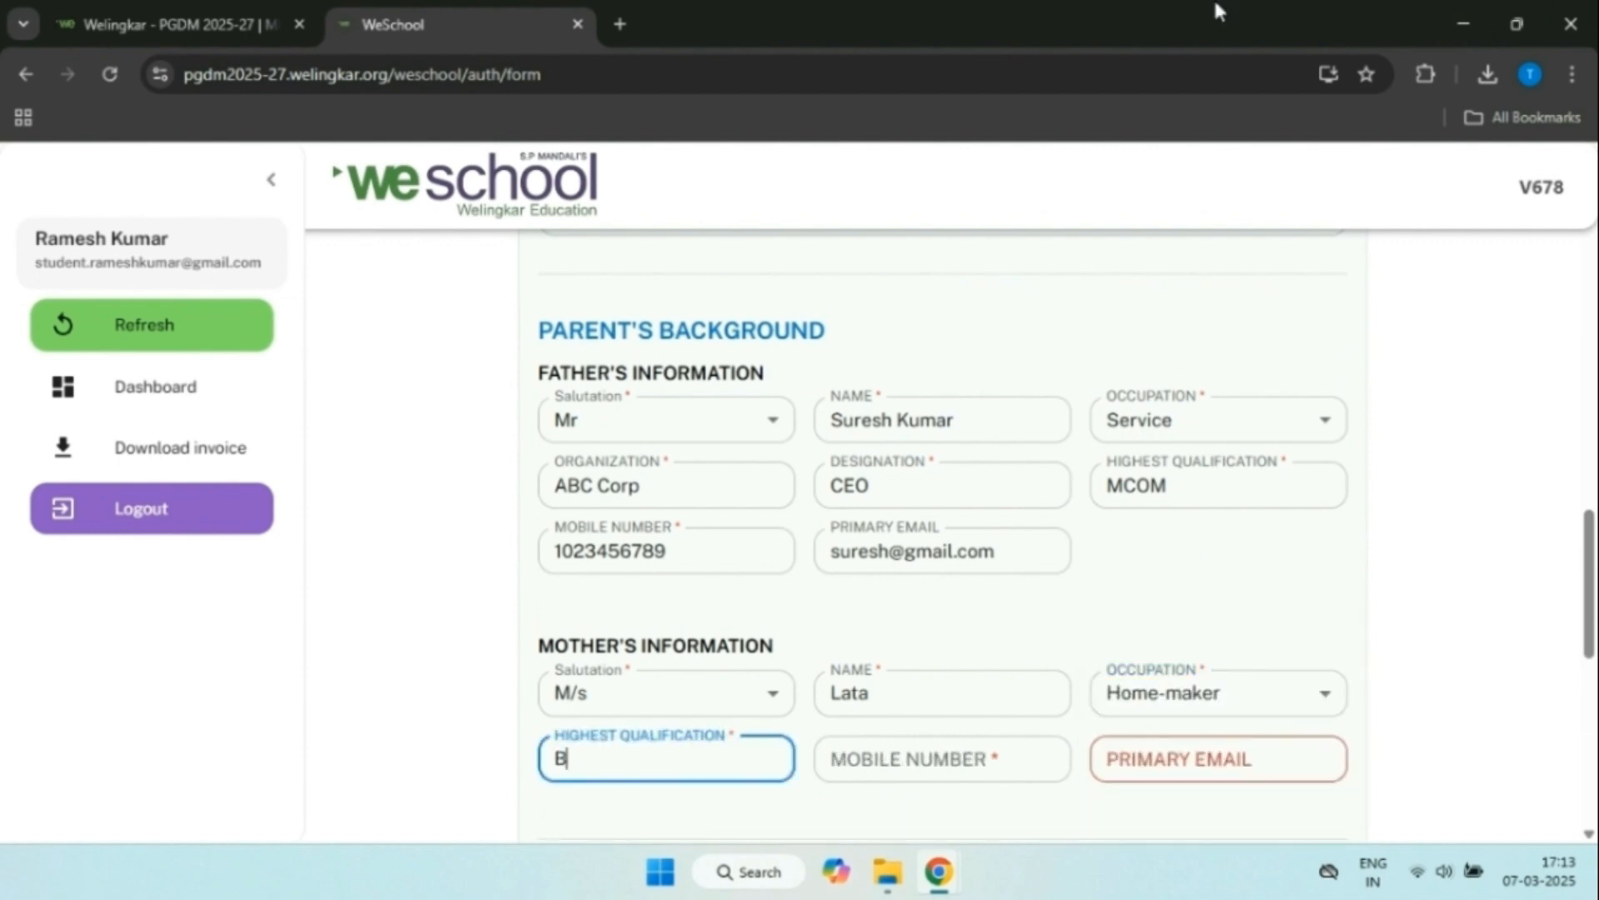
type("COM")
Fill in the mother's mobile number and primary e-mail address.
key("Tab")
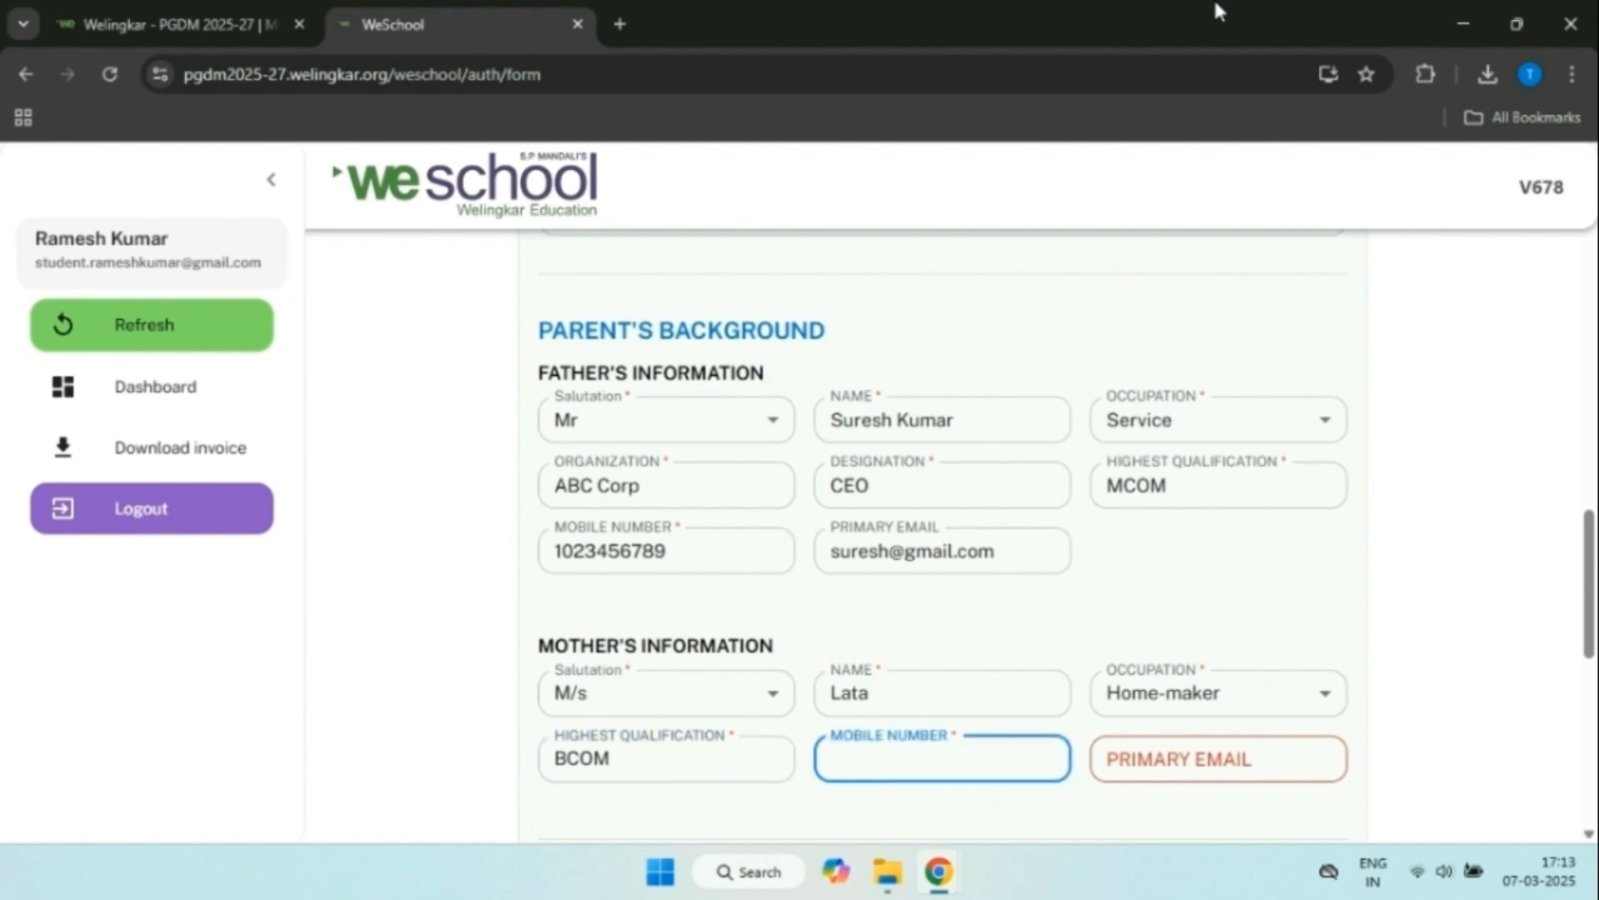
type("2345678901")
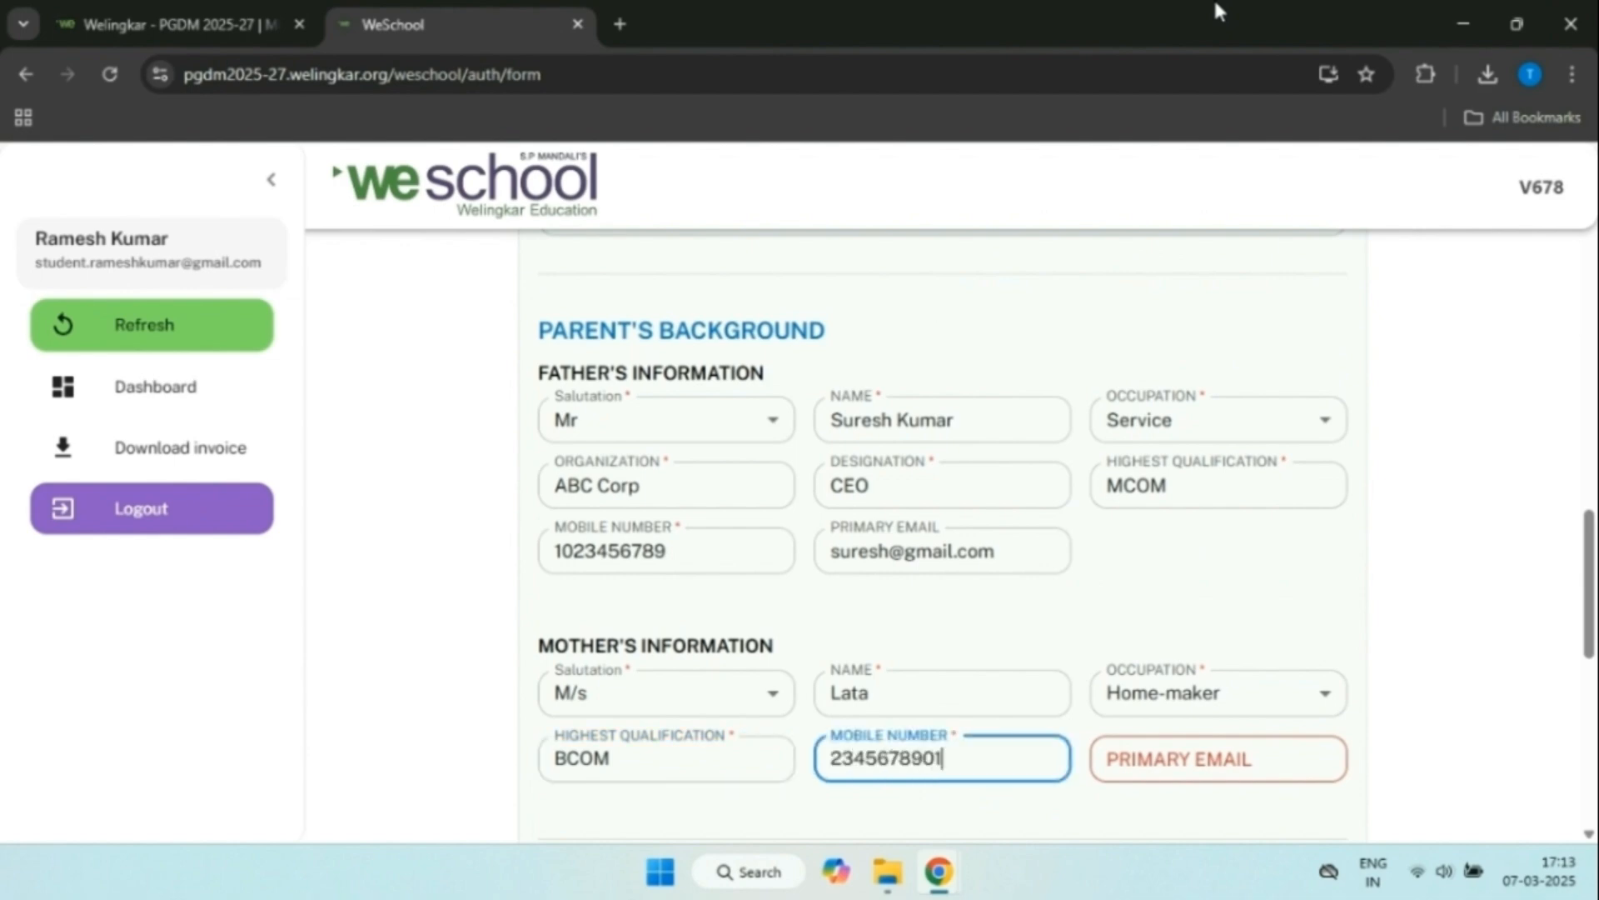
key("Tab")
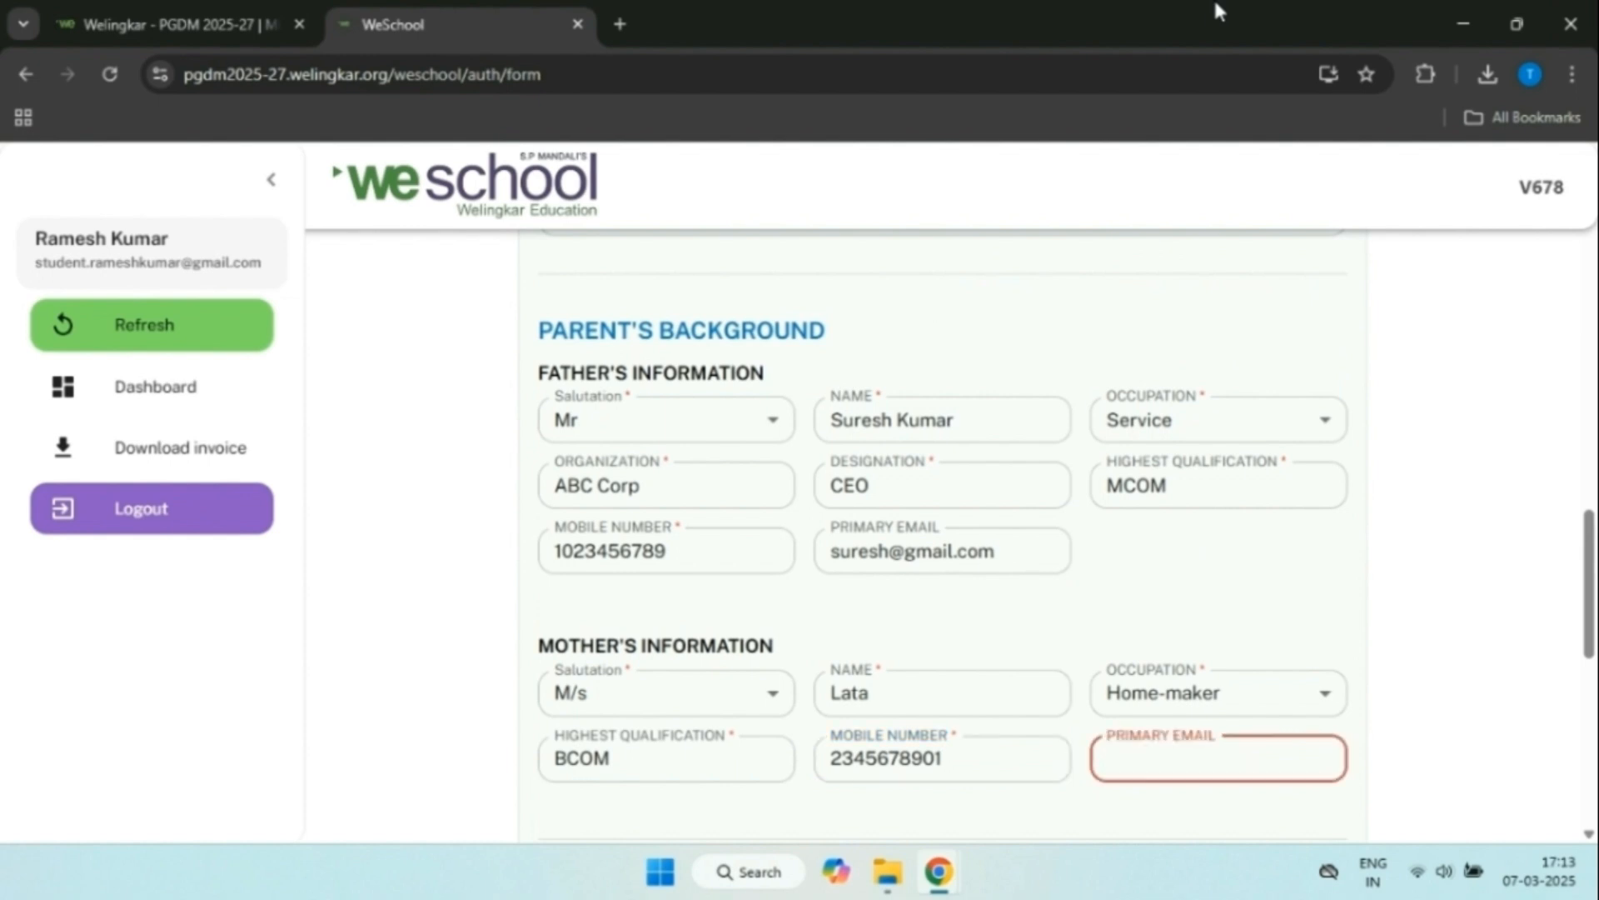
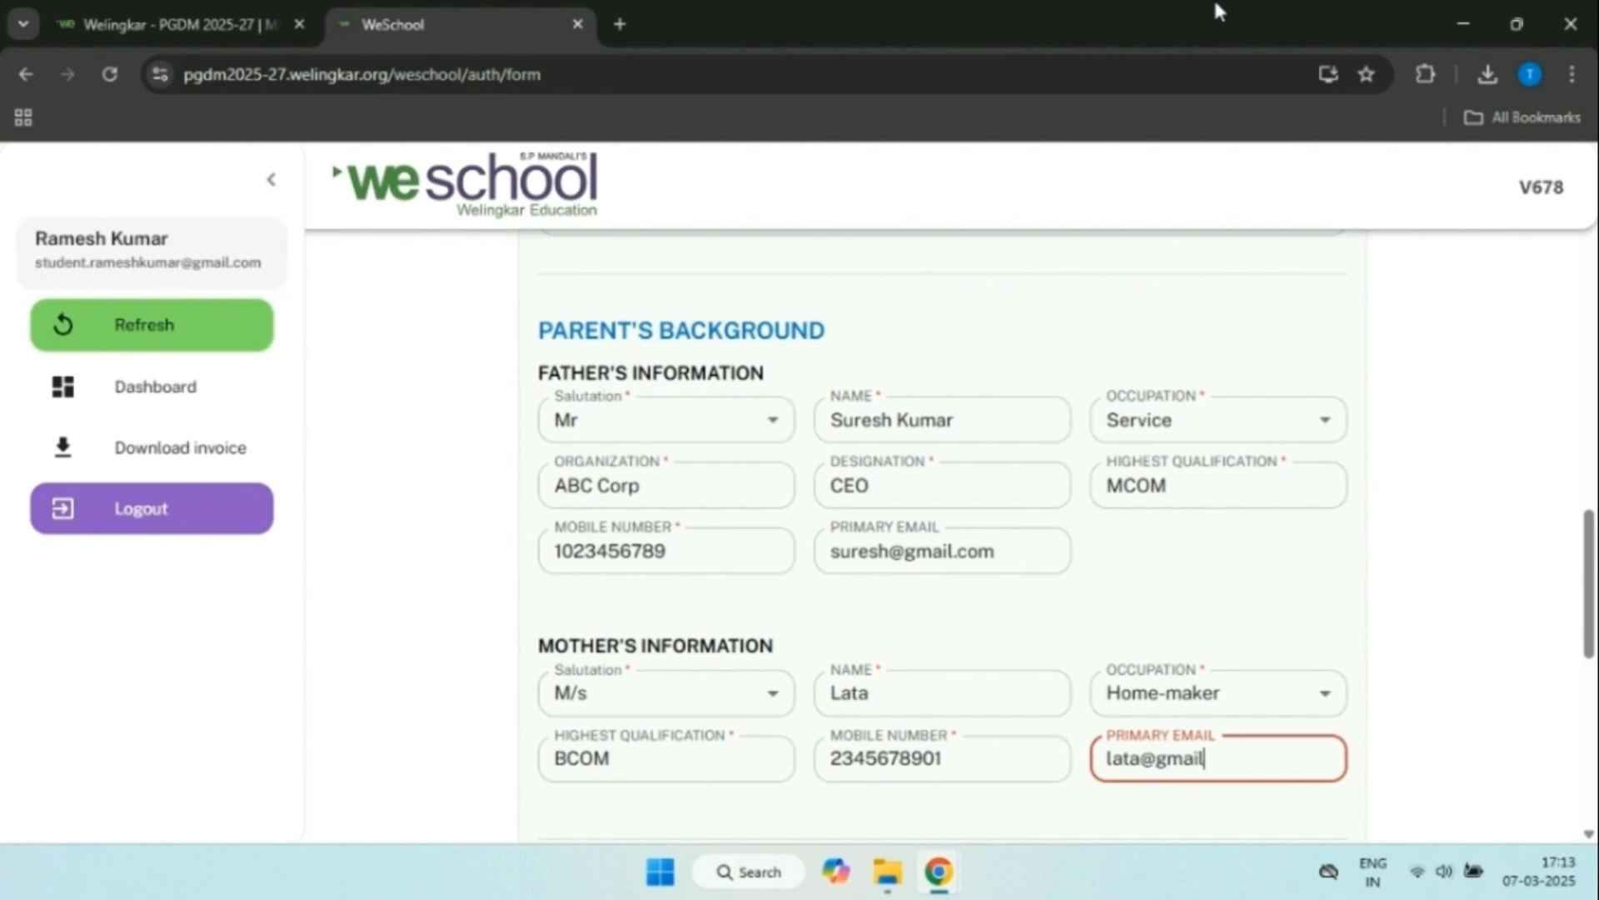
key("Tab")
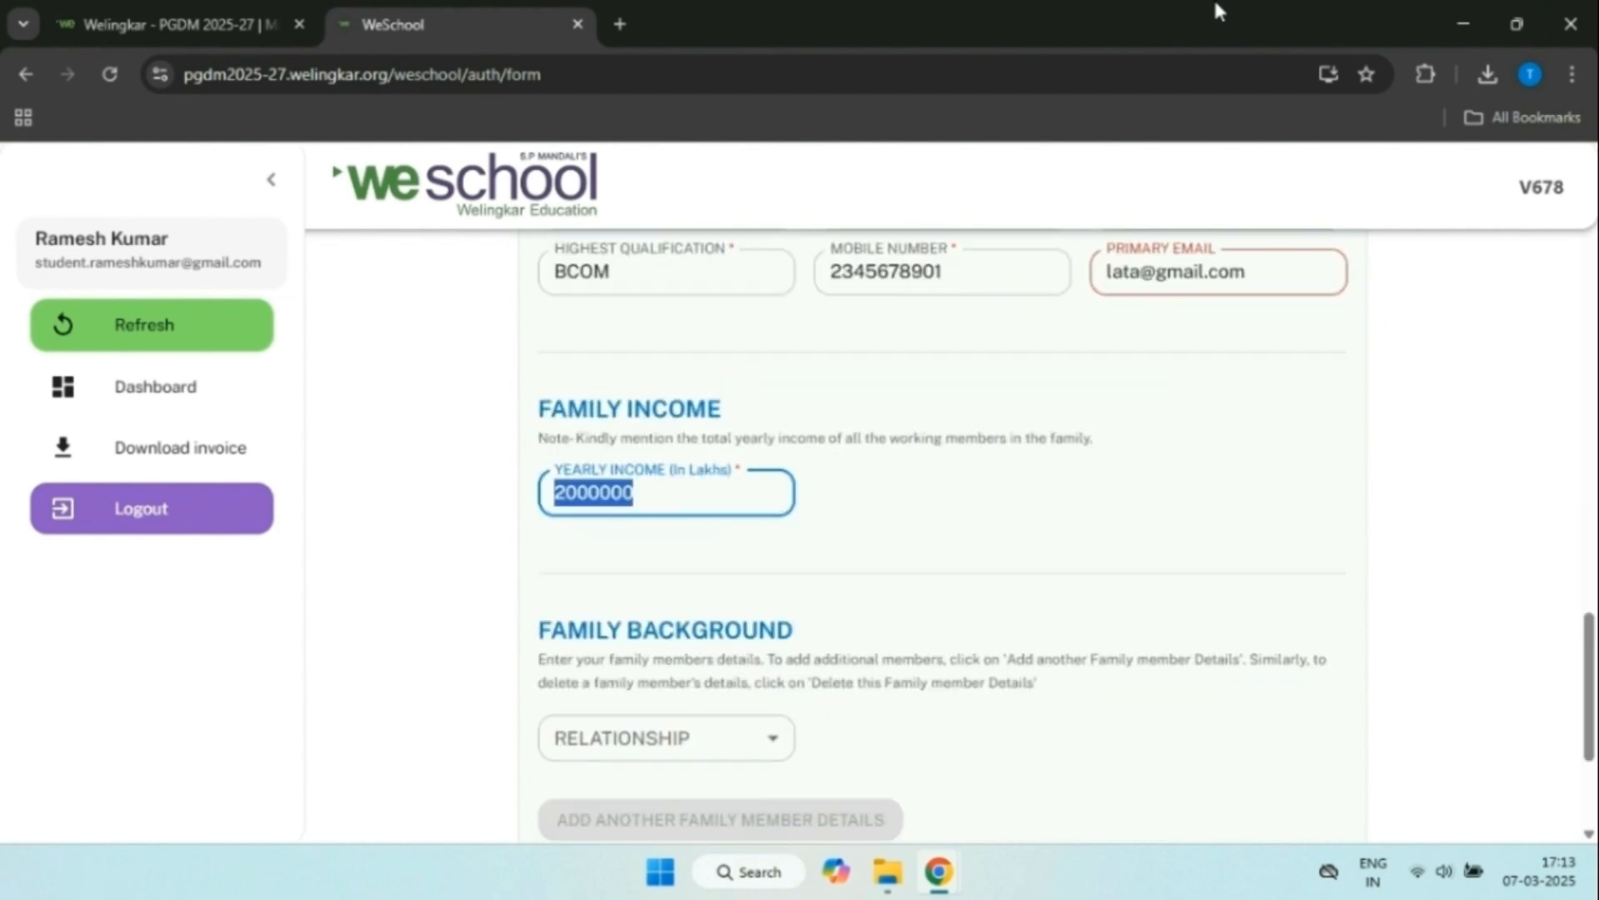
Enter yearly family income 2000000 and set a family member's relationship to Brother, then Sister.
type("20")
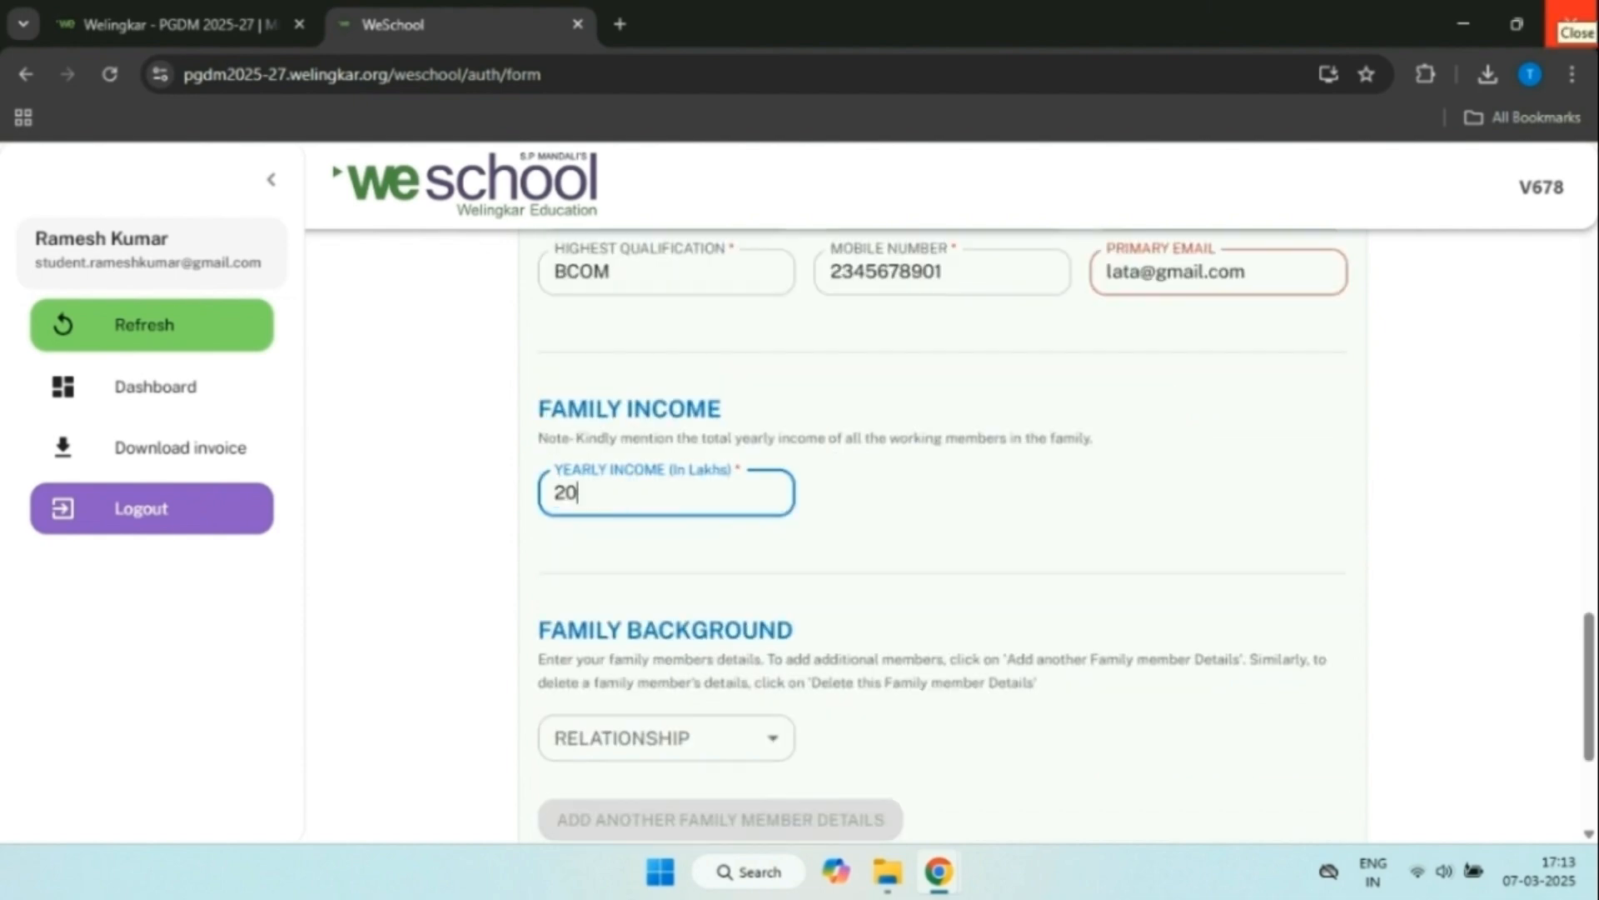
type("00000")
key("Tab")
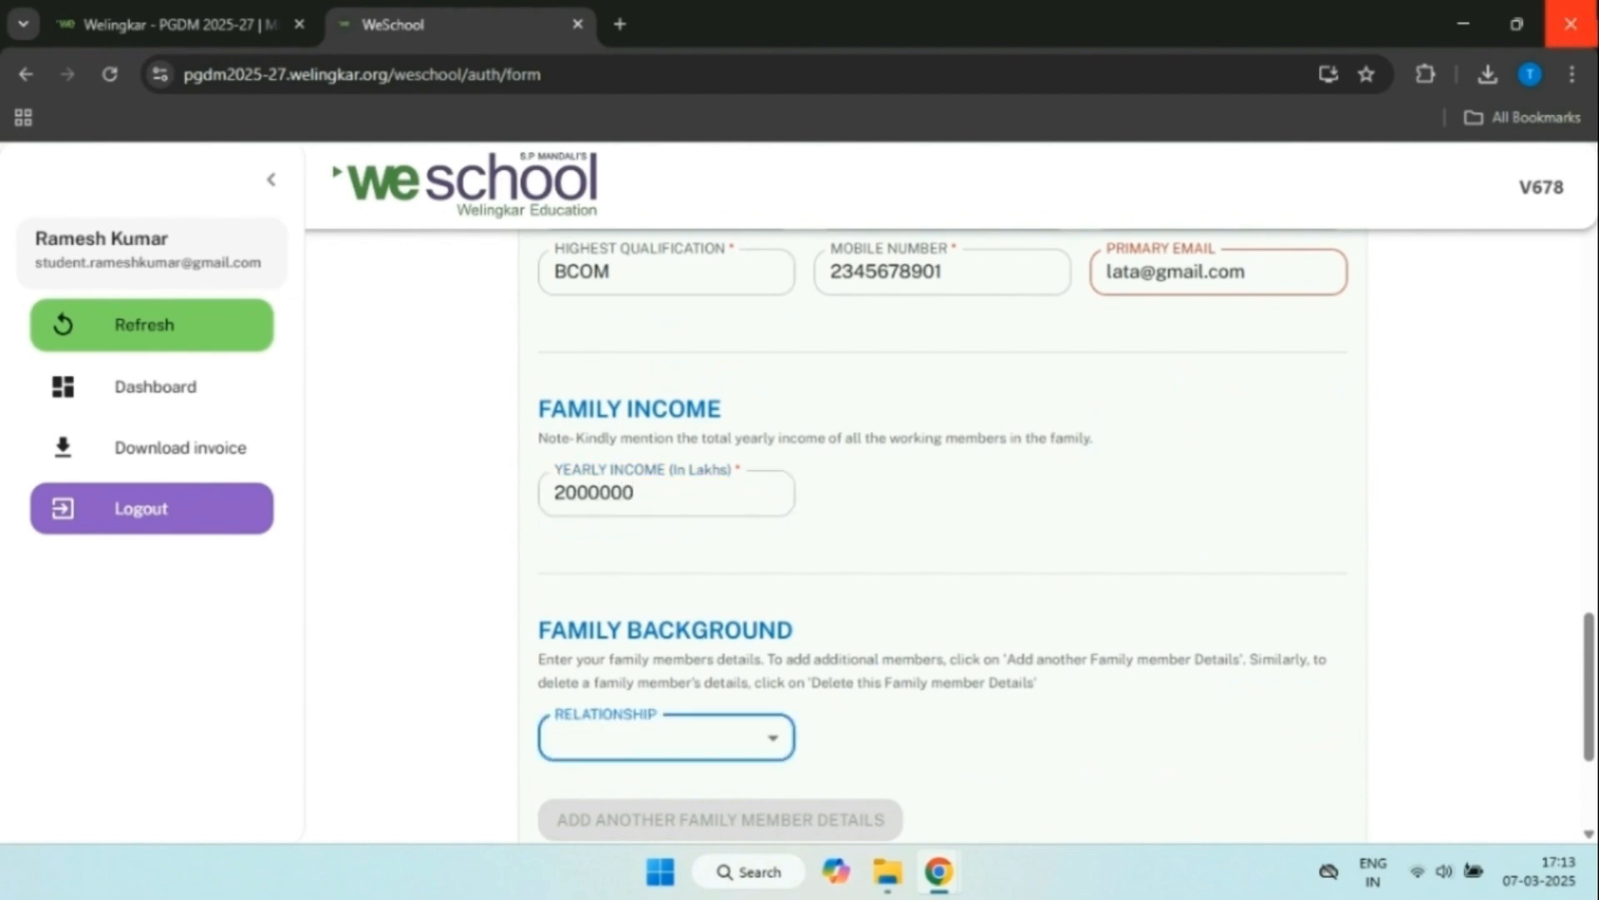
scroll(1297, 377, "down", 3)
left_click(716, 507)
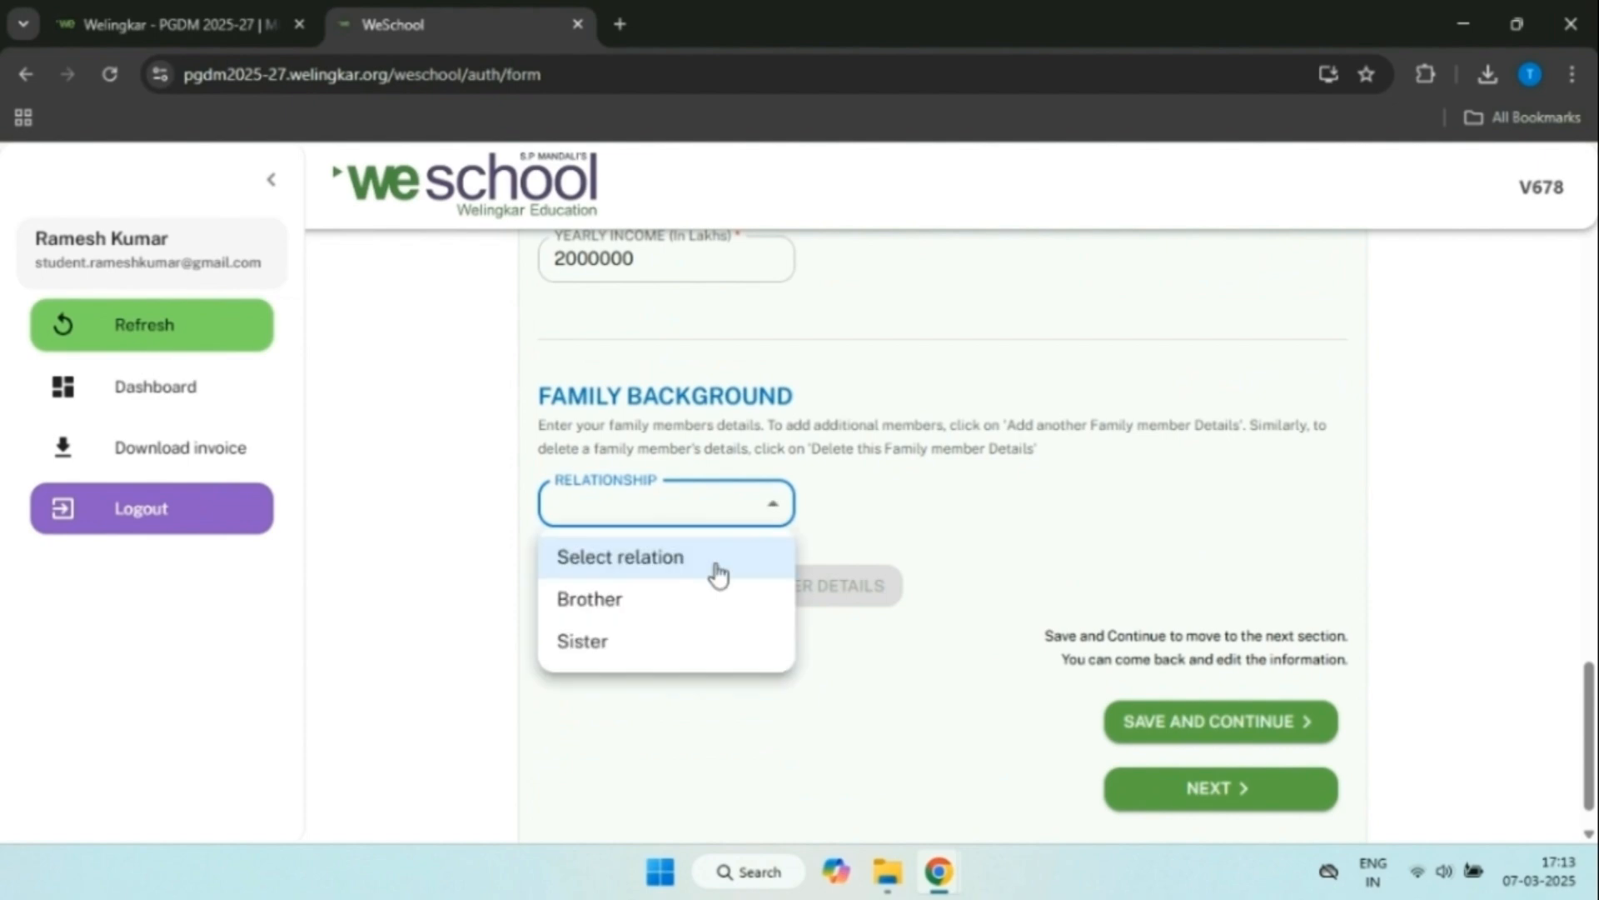
left_click(674, 598)
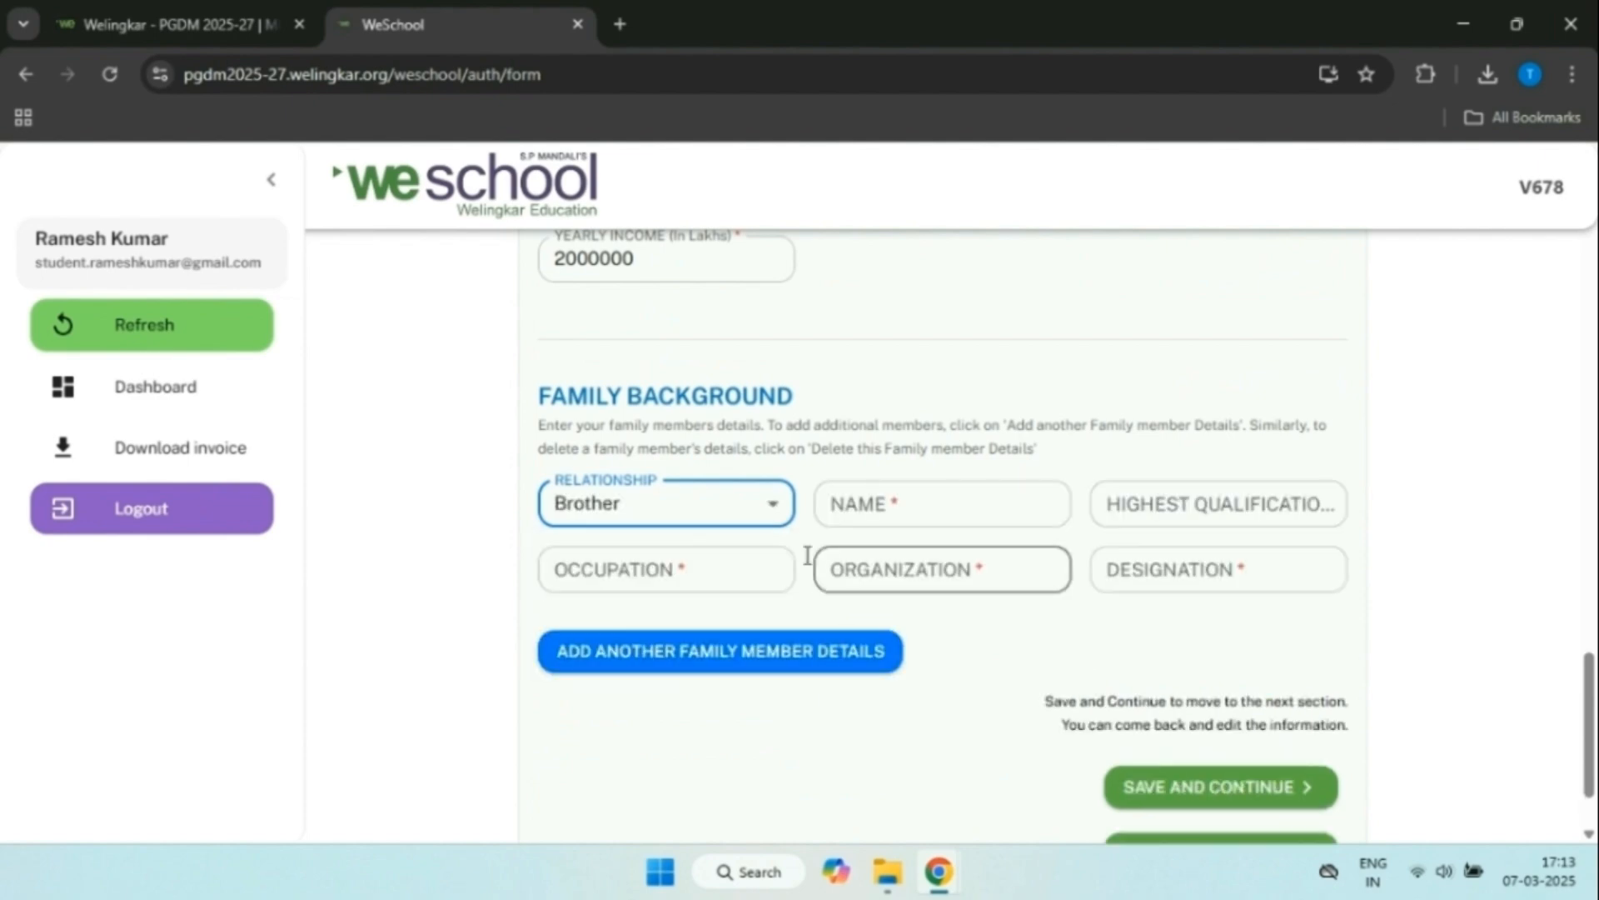
left_click(716, 506)
left_click(670, 640)
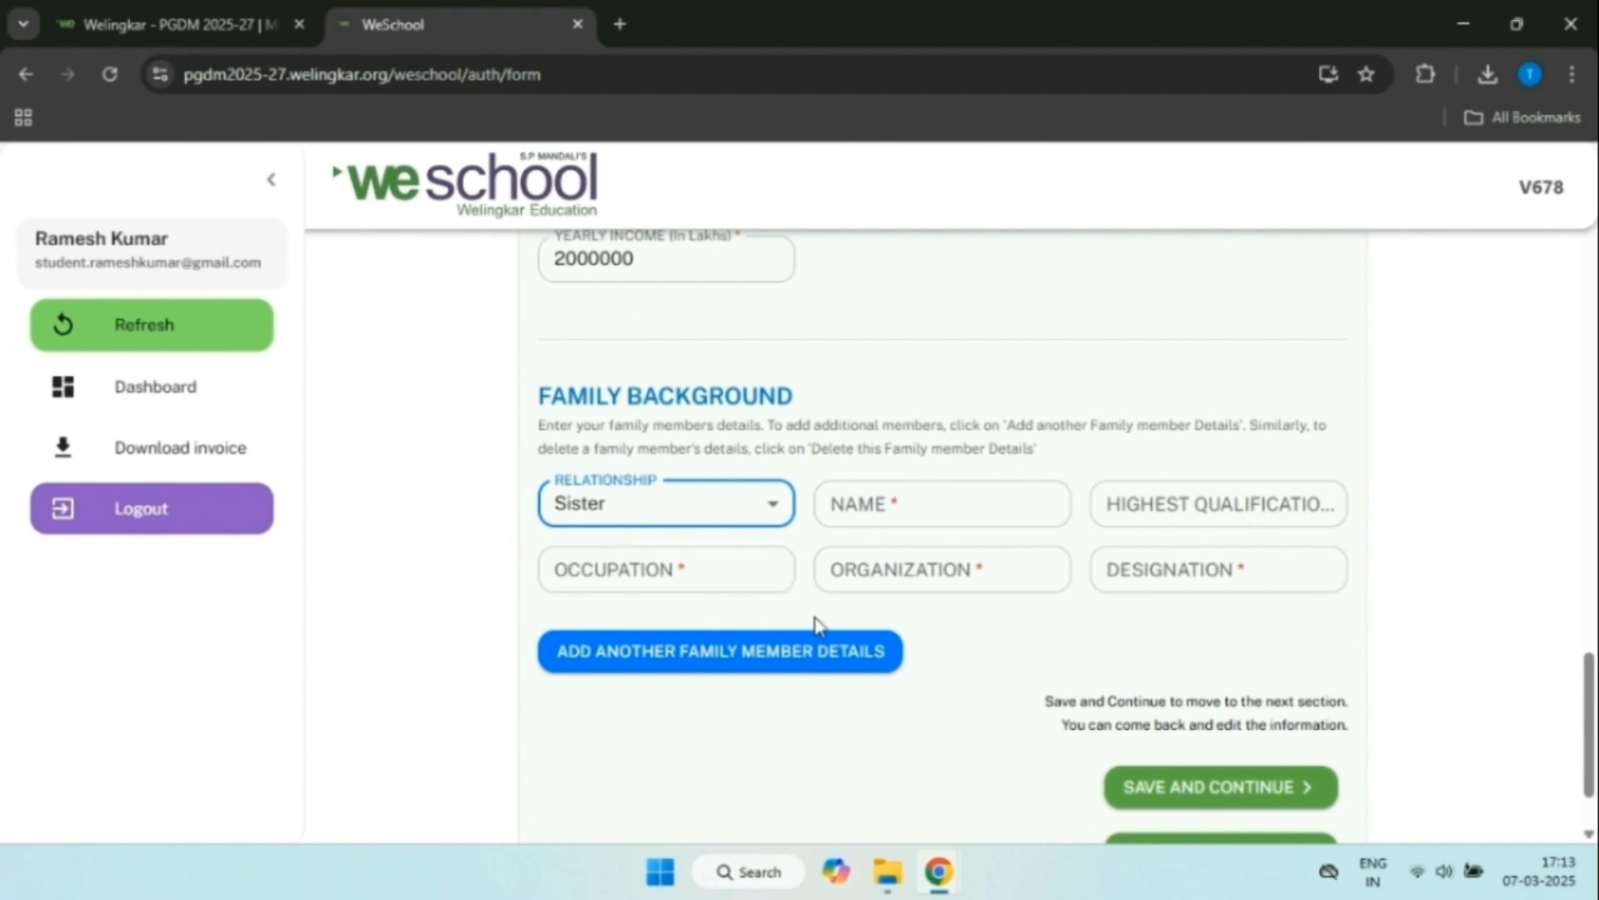
Add a second member row, reset the relationship to Select relation, and delete the extra row.
left_click(821, 664)
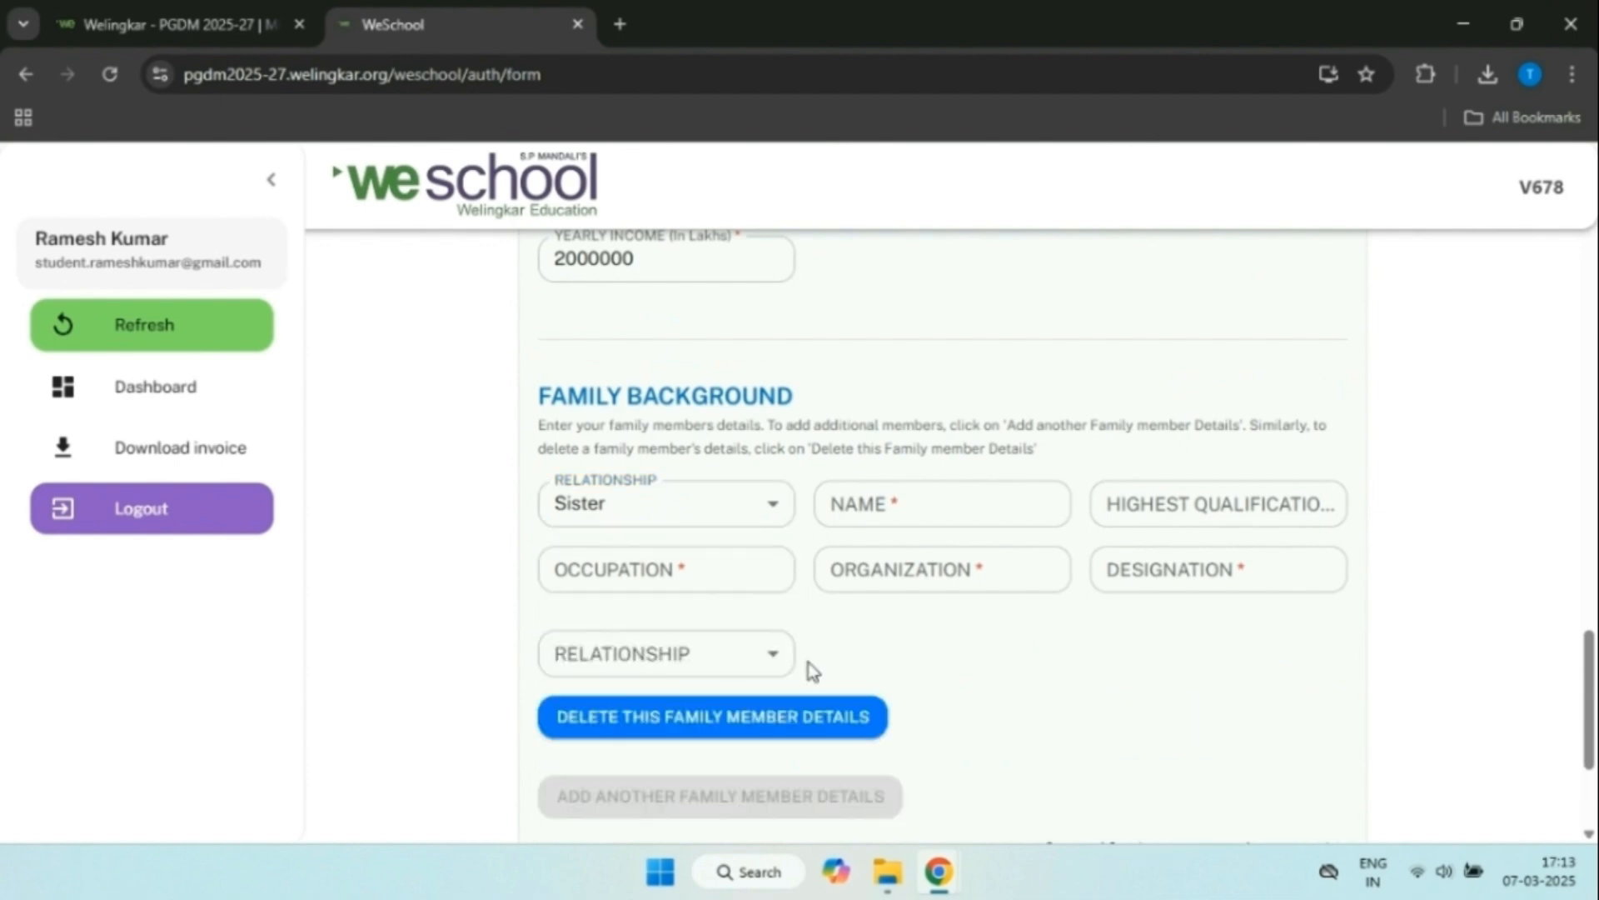
left_click(790, 658)
left_click(950, 658)
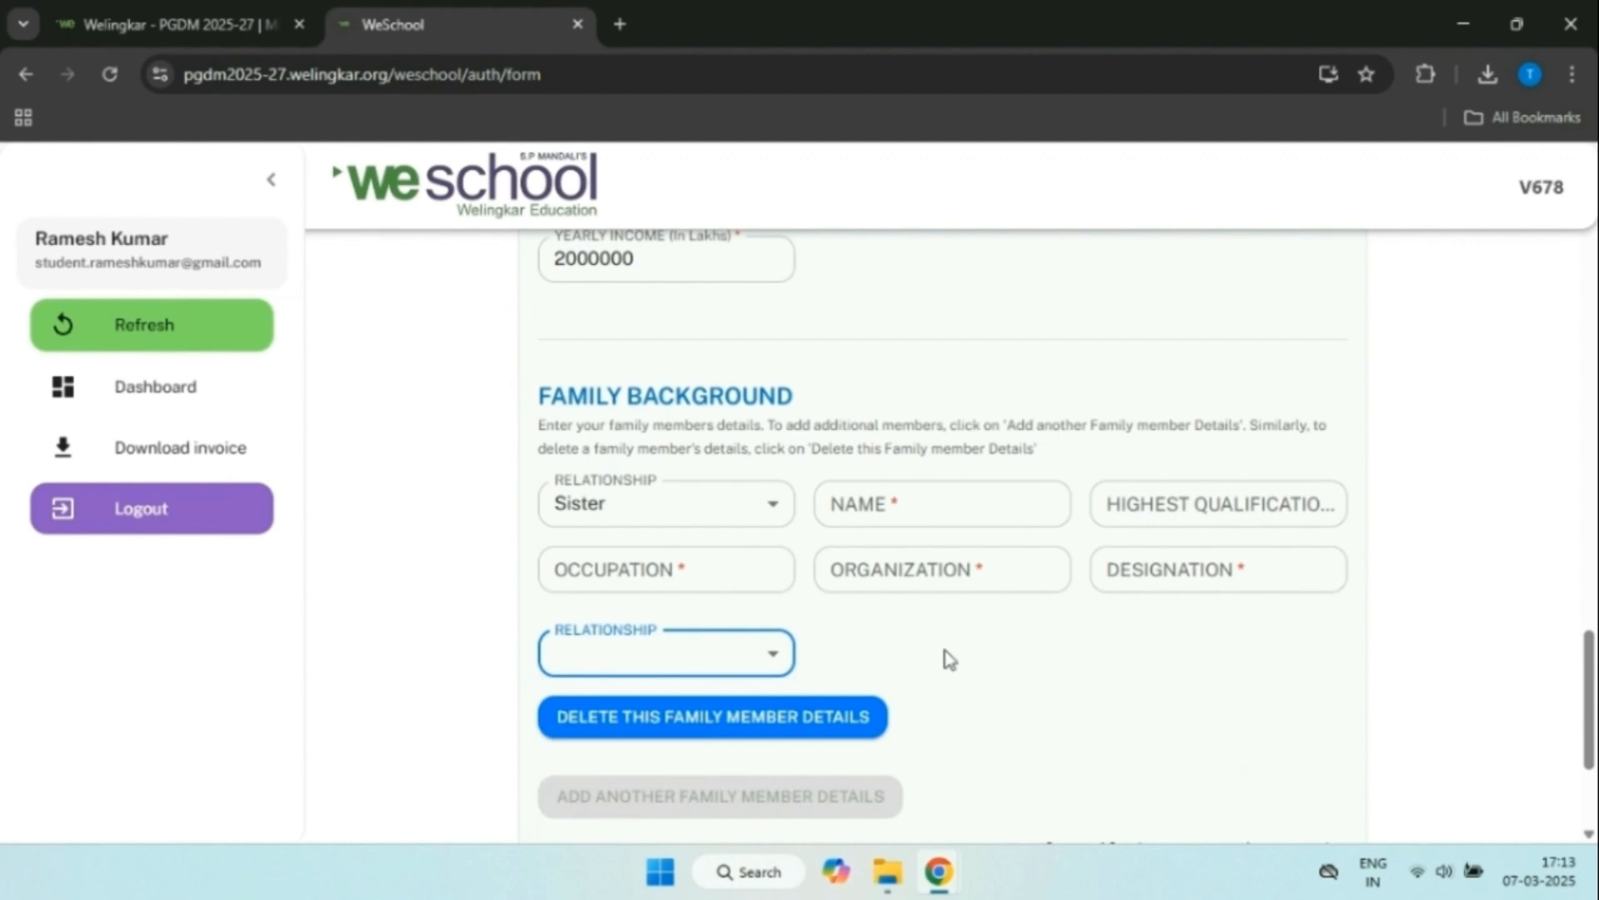
scroll(949, 659, "down", 1)
scroll(779, 633, "up", 2)
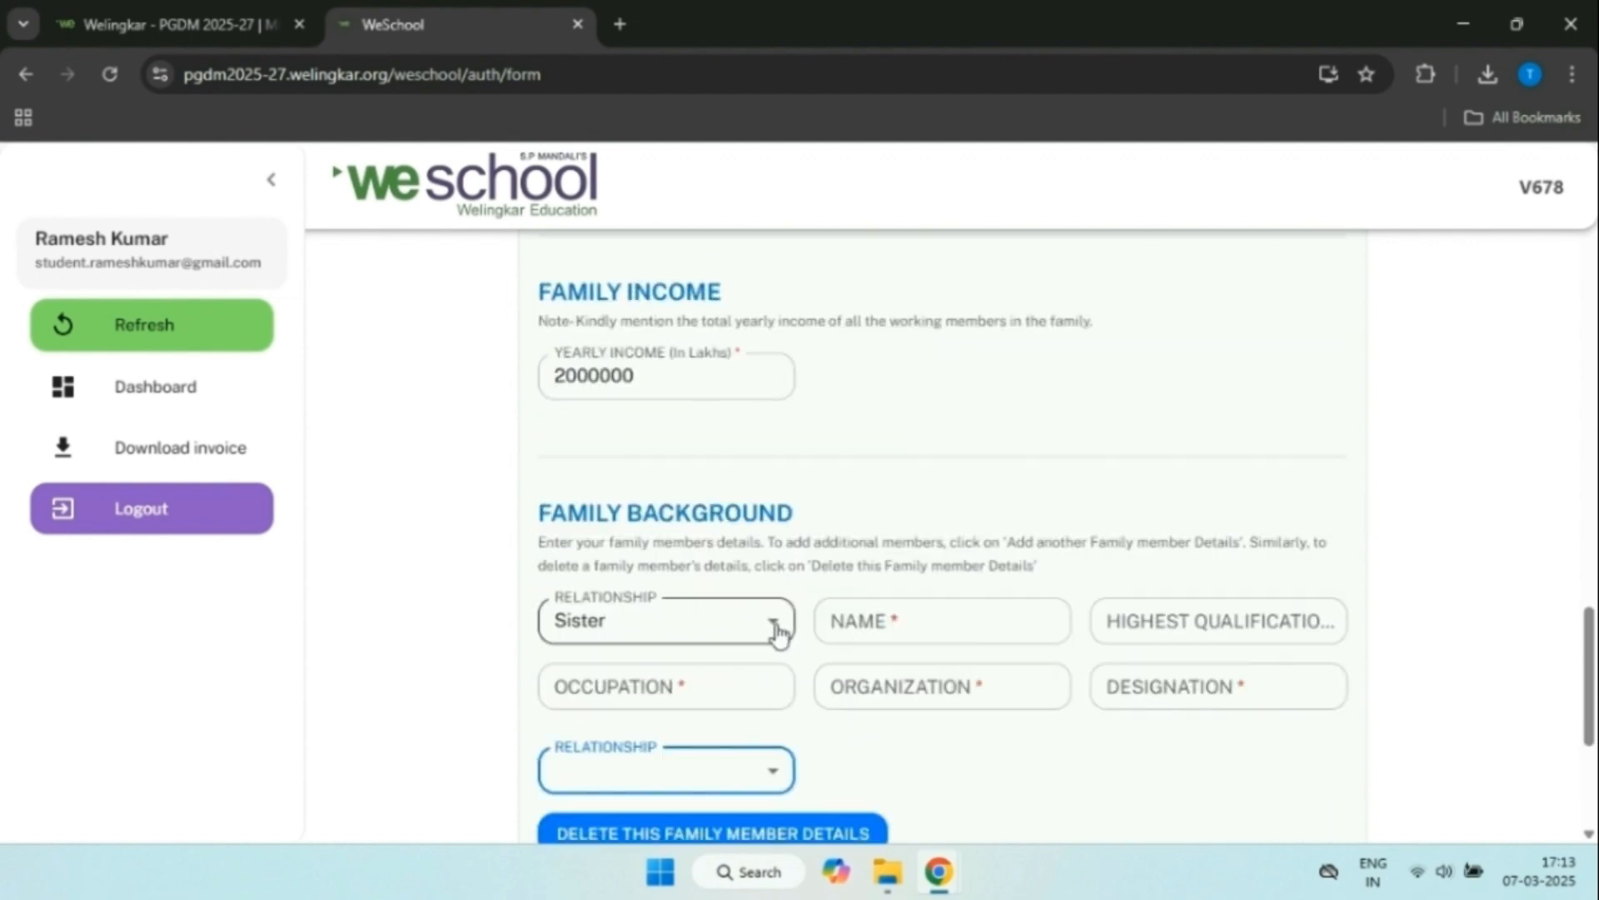
left_click(779, 633)
left_click(692, 676)
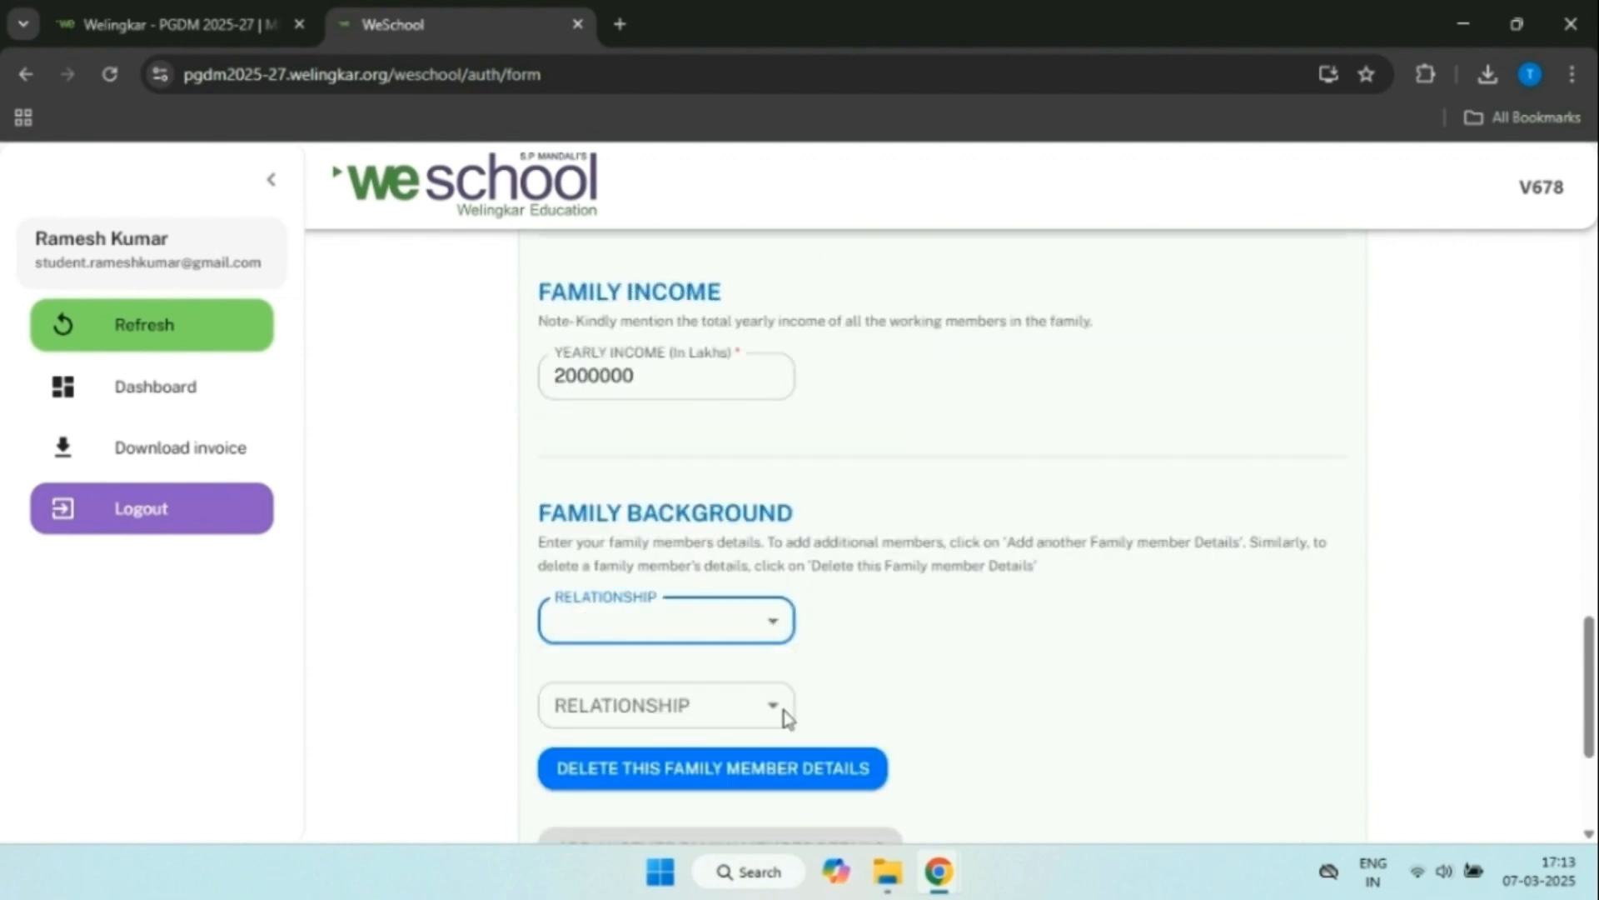
left_click(783, 712)
left_click(695, 718)
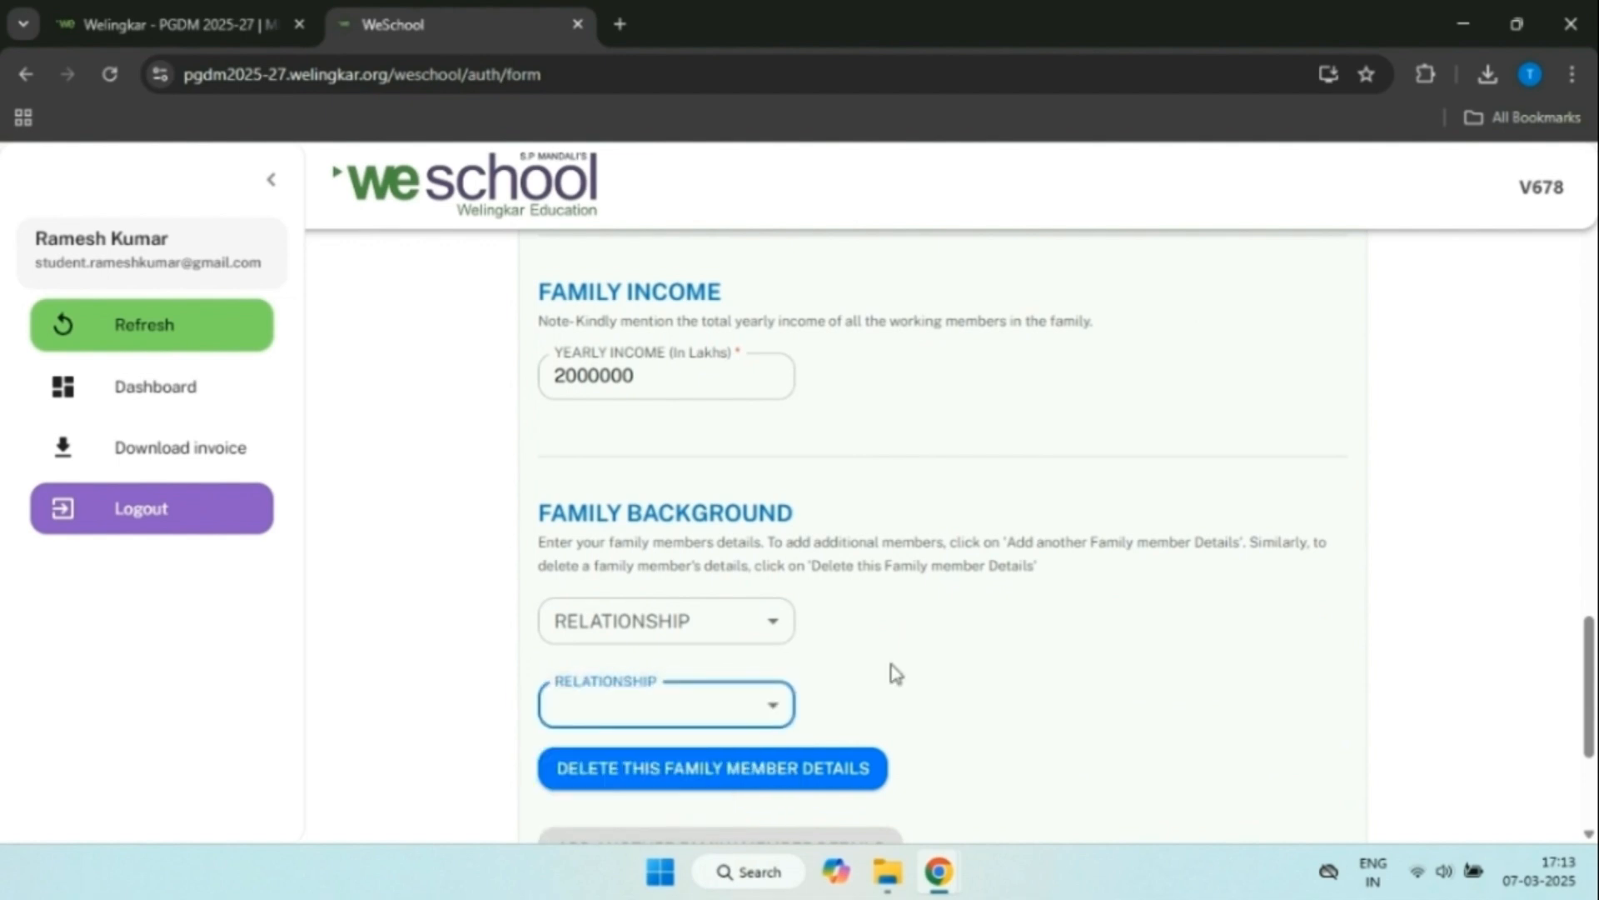
scroll(872, 676, "up", 1)
scroll(847, 682, "up", 1)
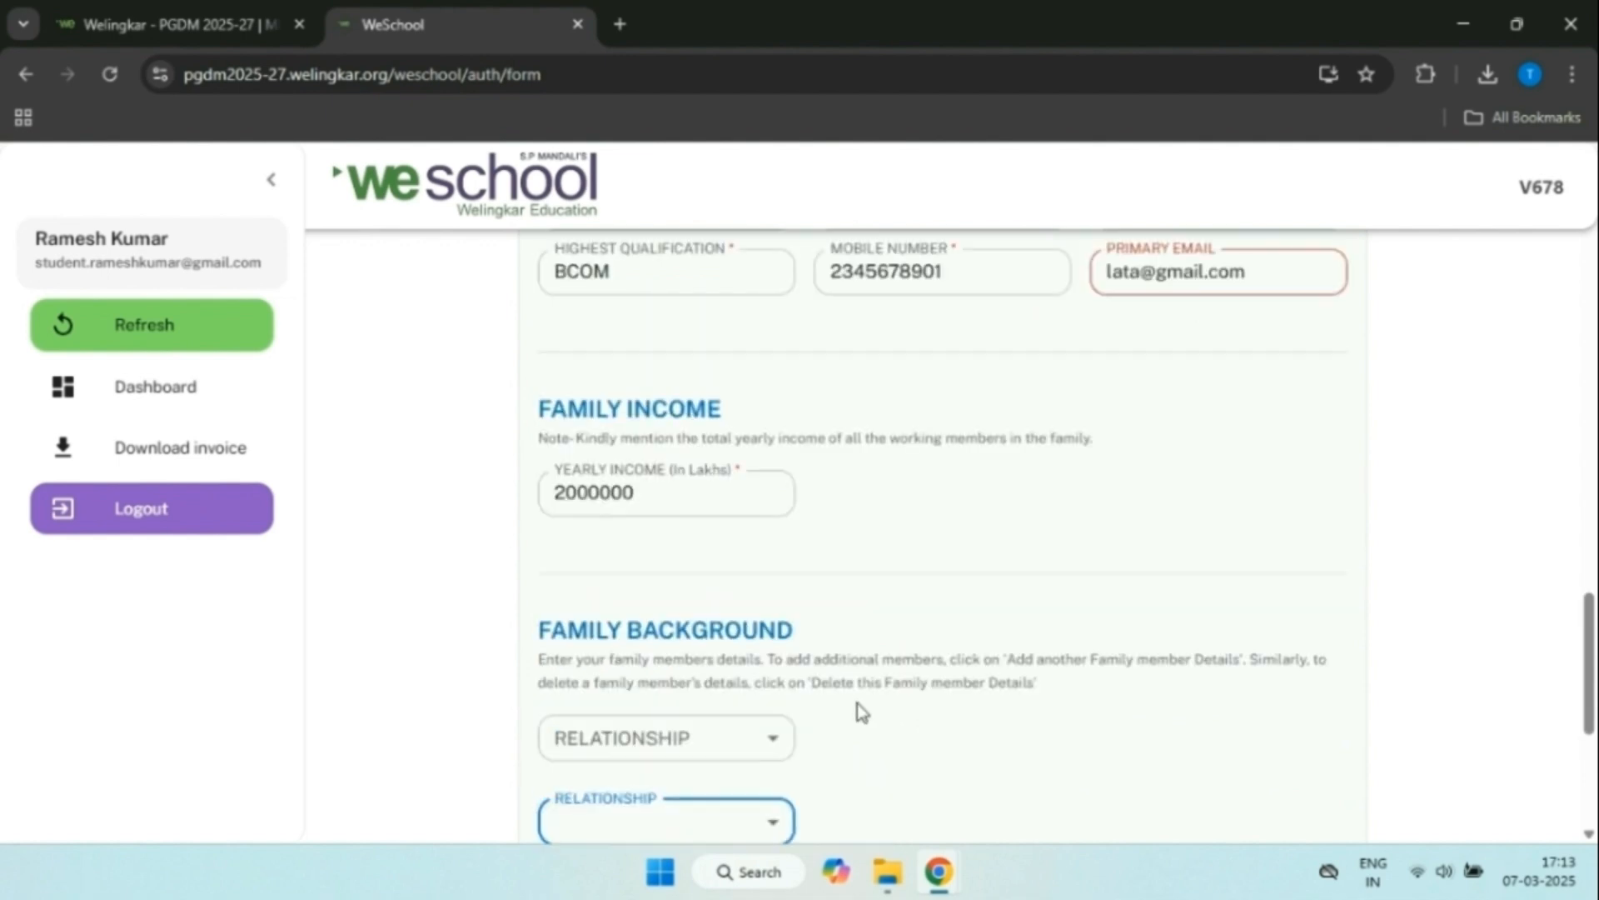
scroll(859, 707, "down", 3)
left_click(820, 658)
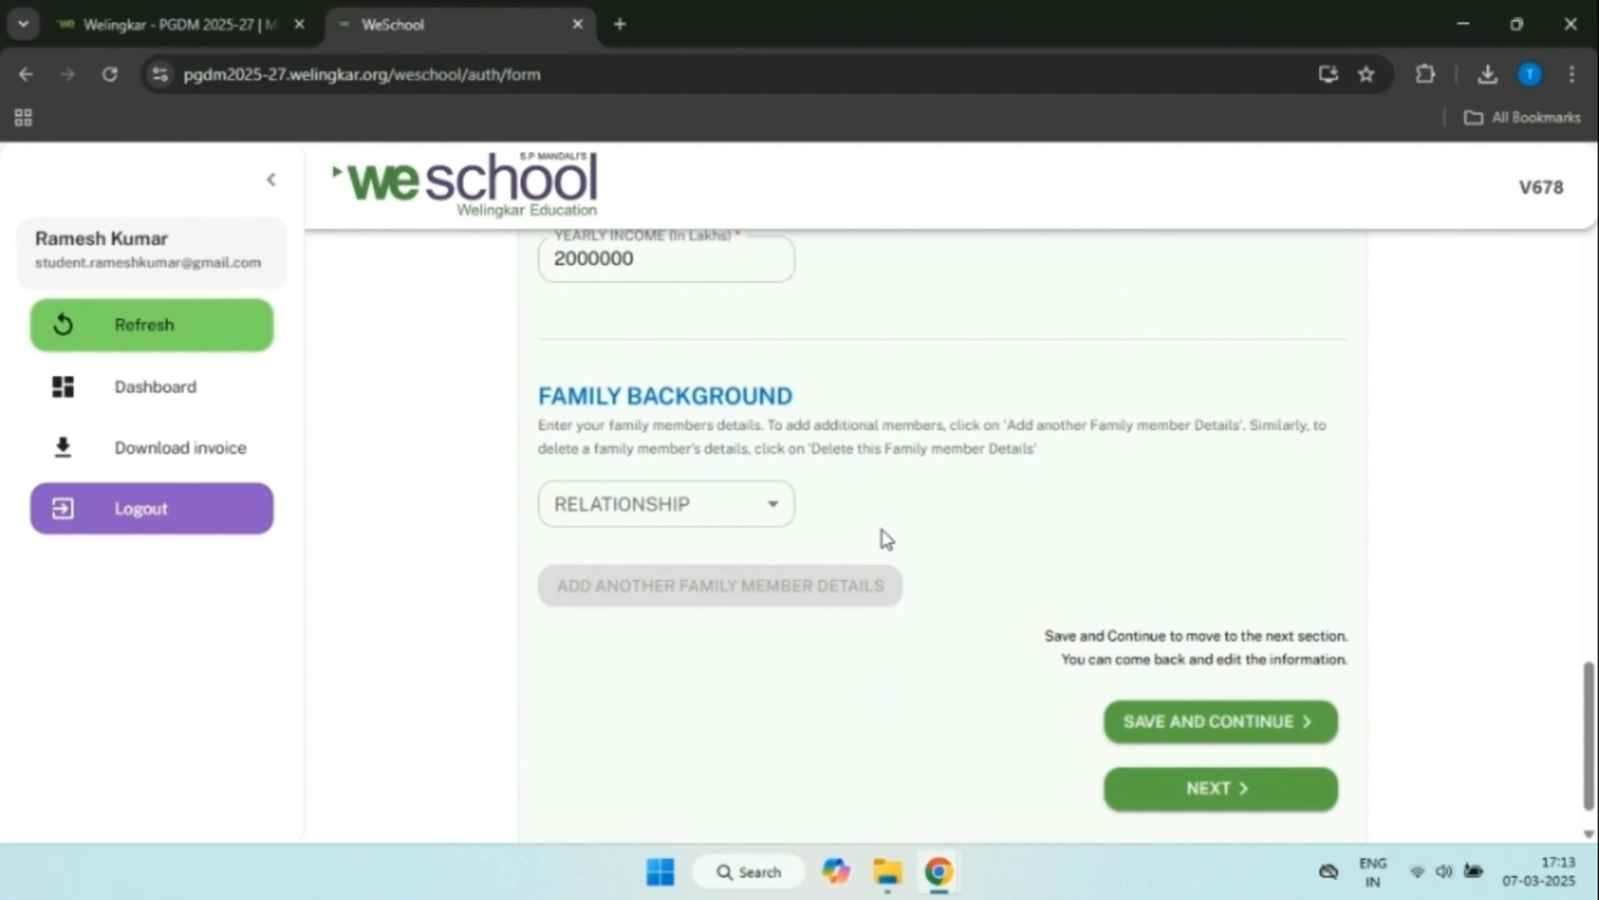
Save the family section and enter STD code 22 on the contact step.
left_click(1224, 722)
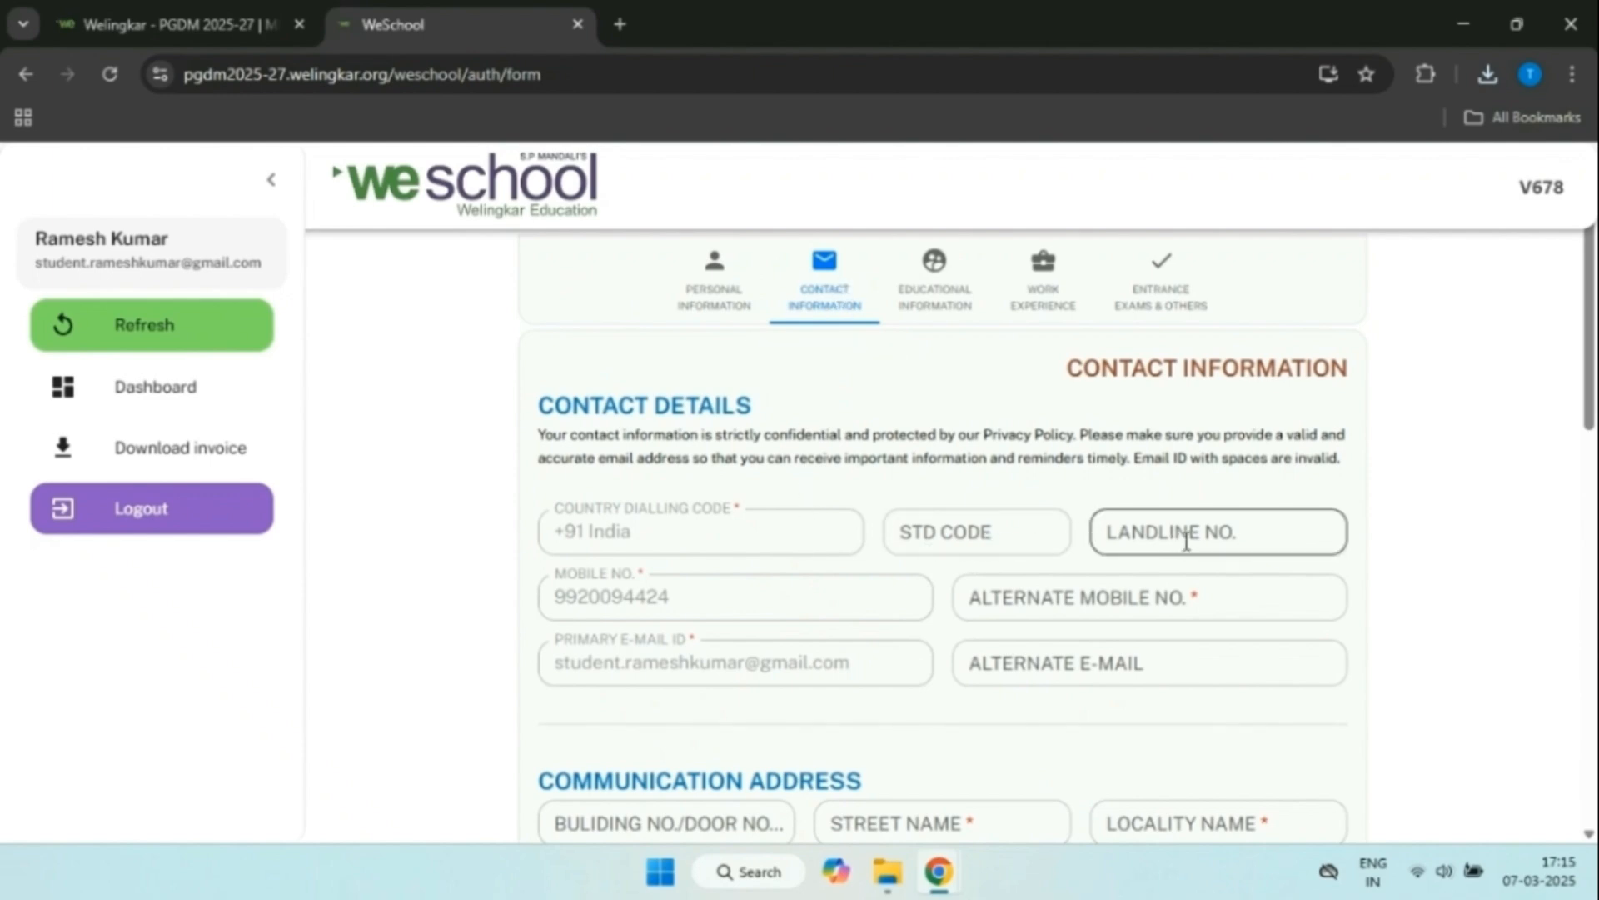
left_click(1048, 538)
type("0")
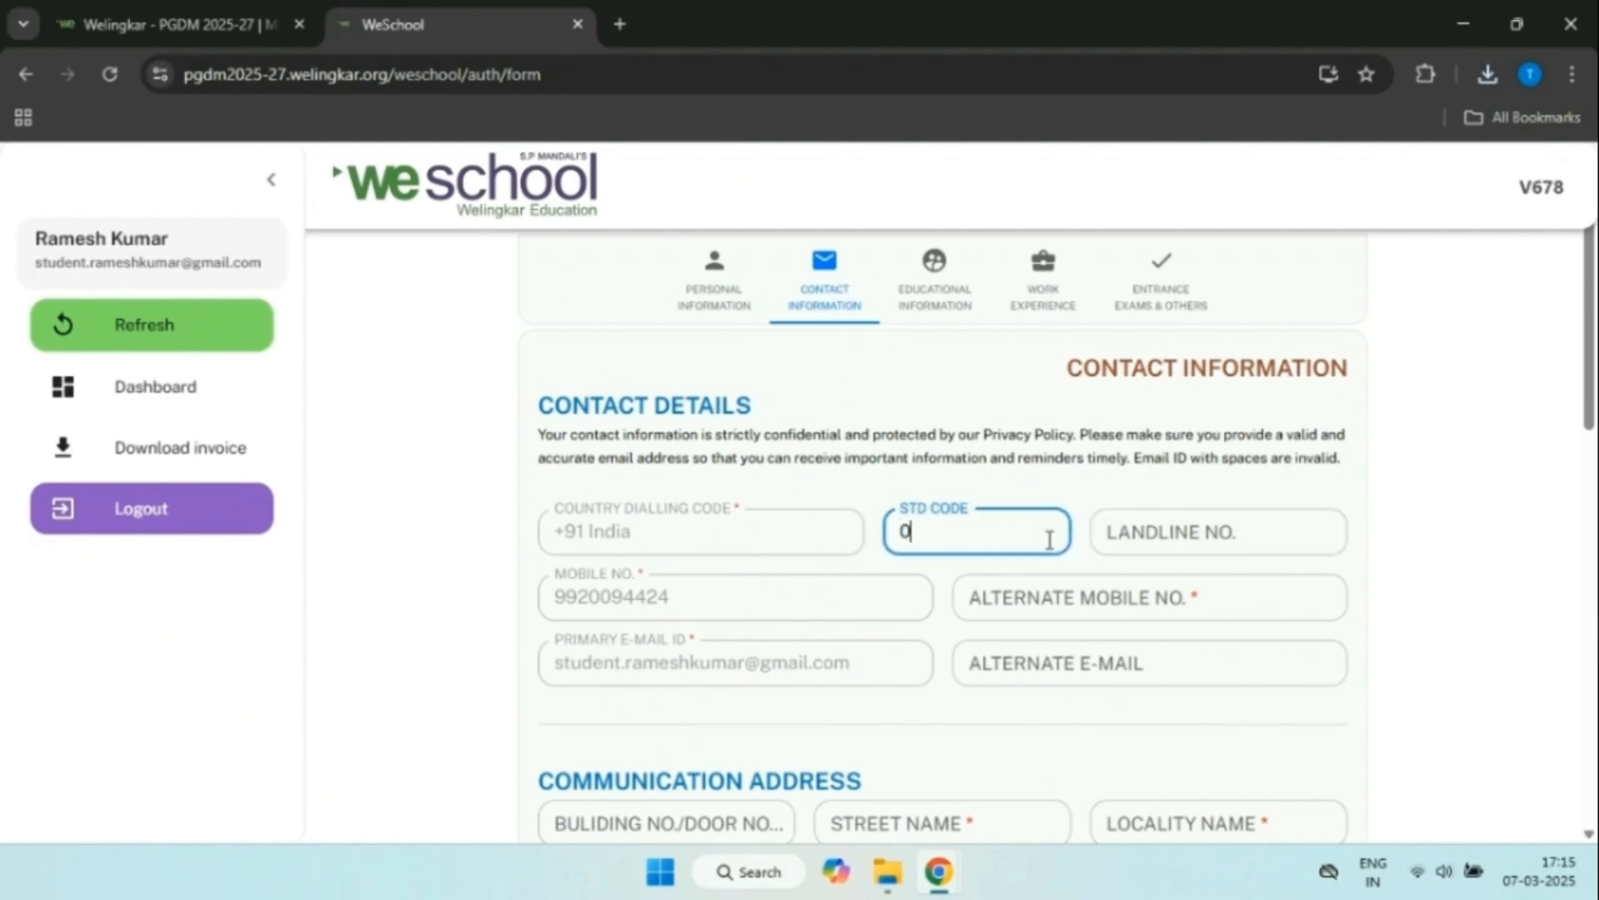
key("BackSpace")
type("22")
key("Tab")
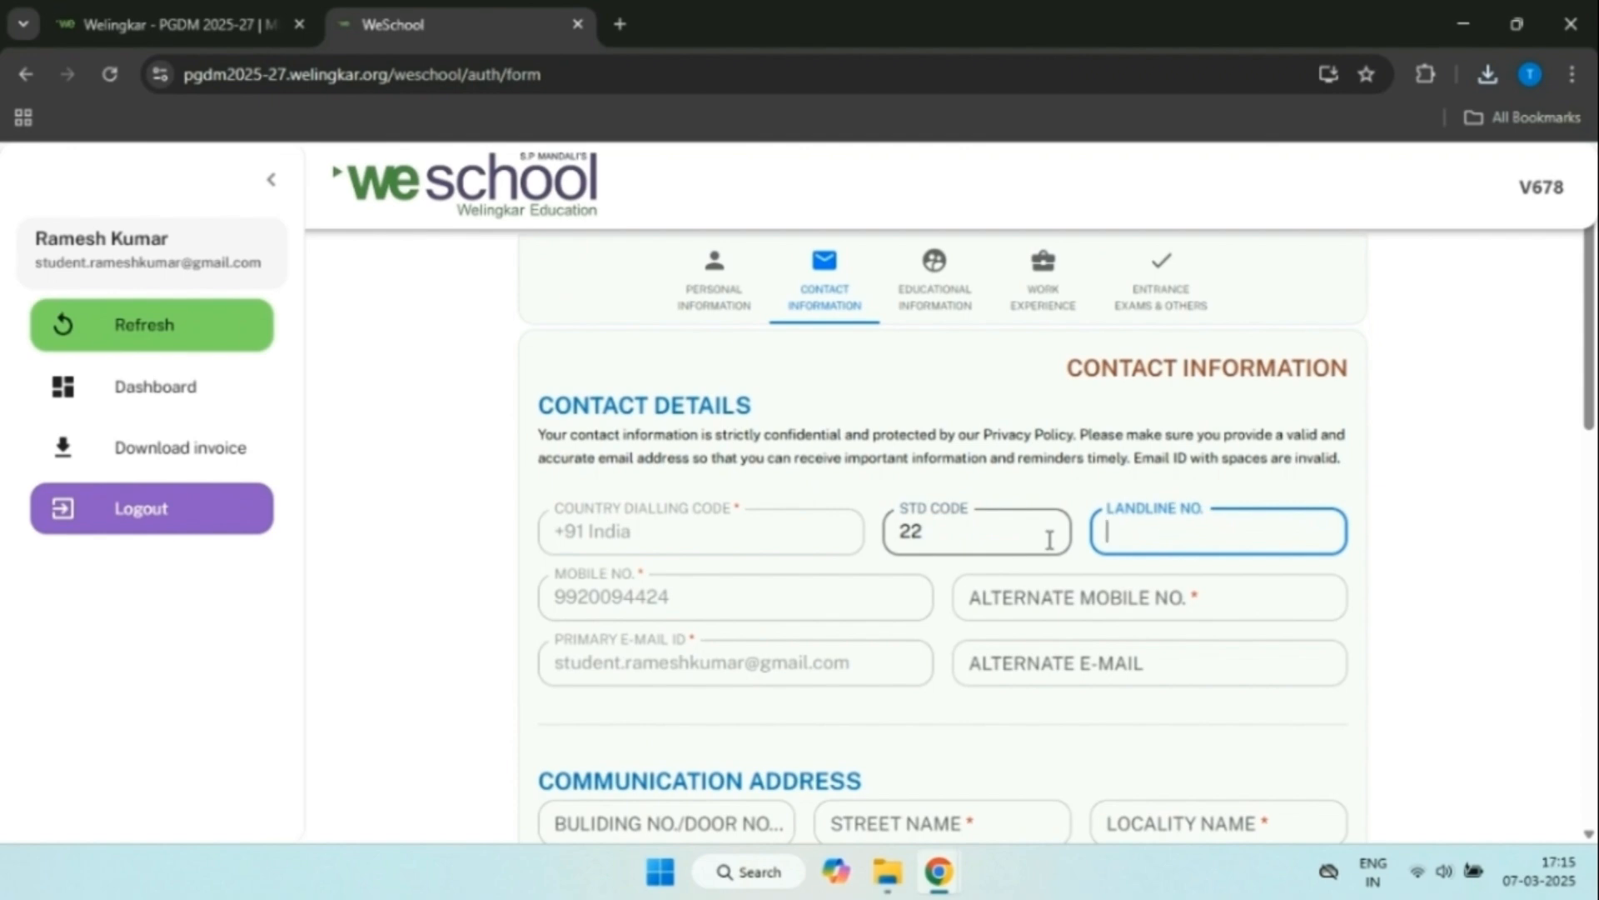
Fill in the landline number, alternate mobile number and alternate e-mail address.
type("23456789")
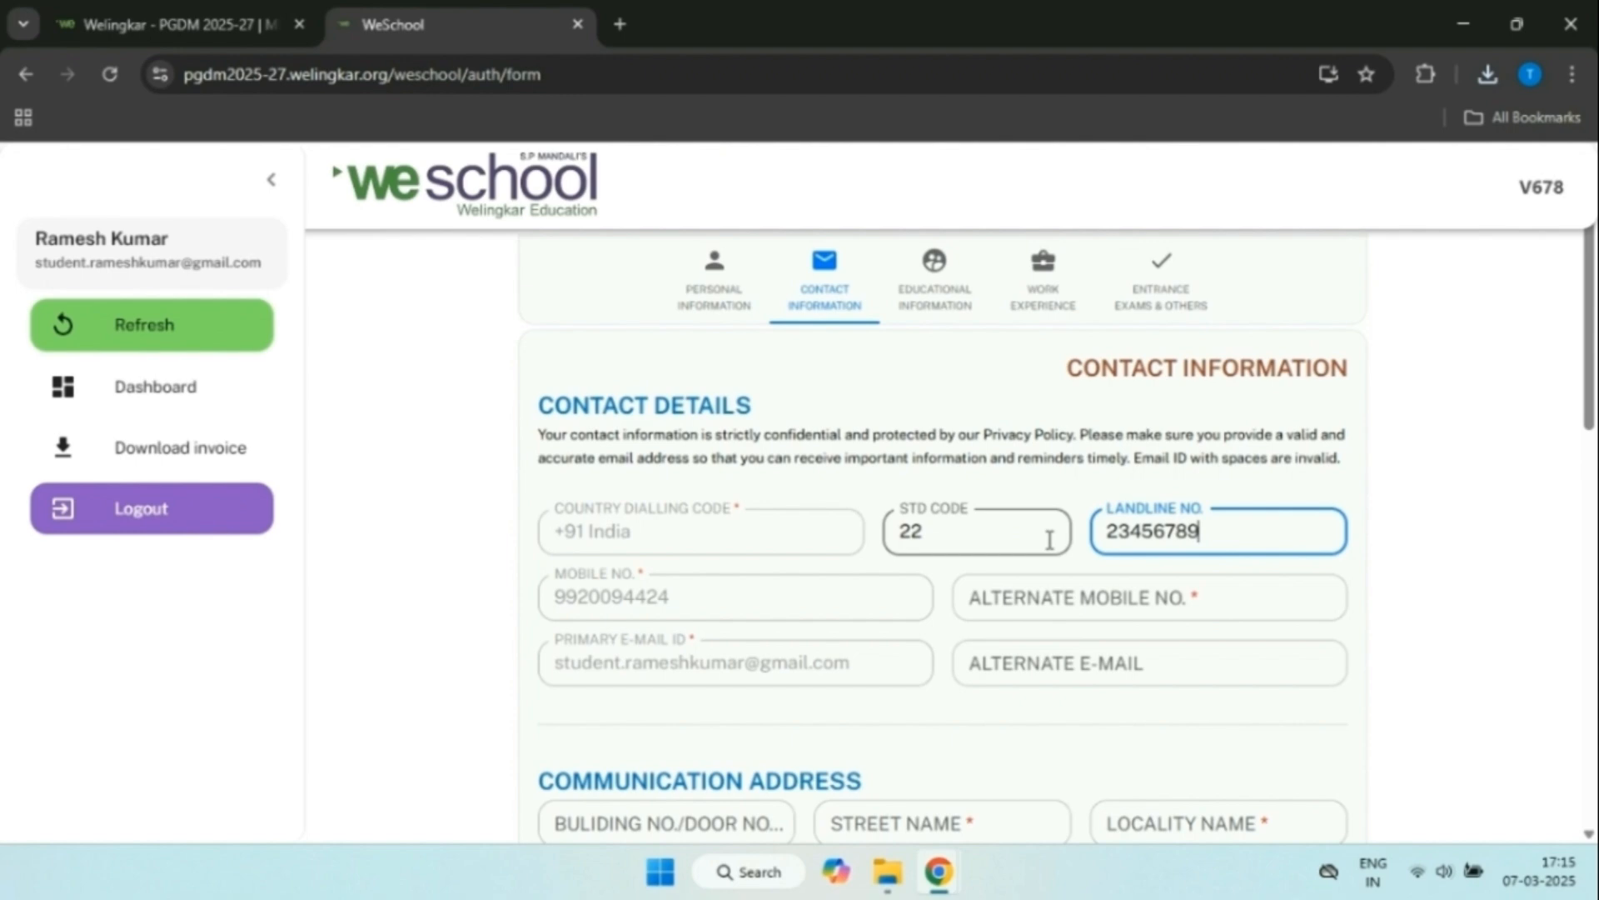
key("Tab")
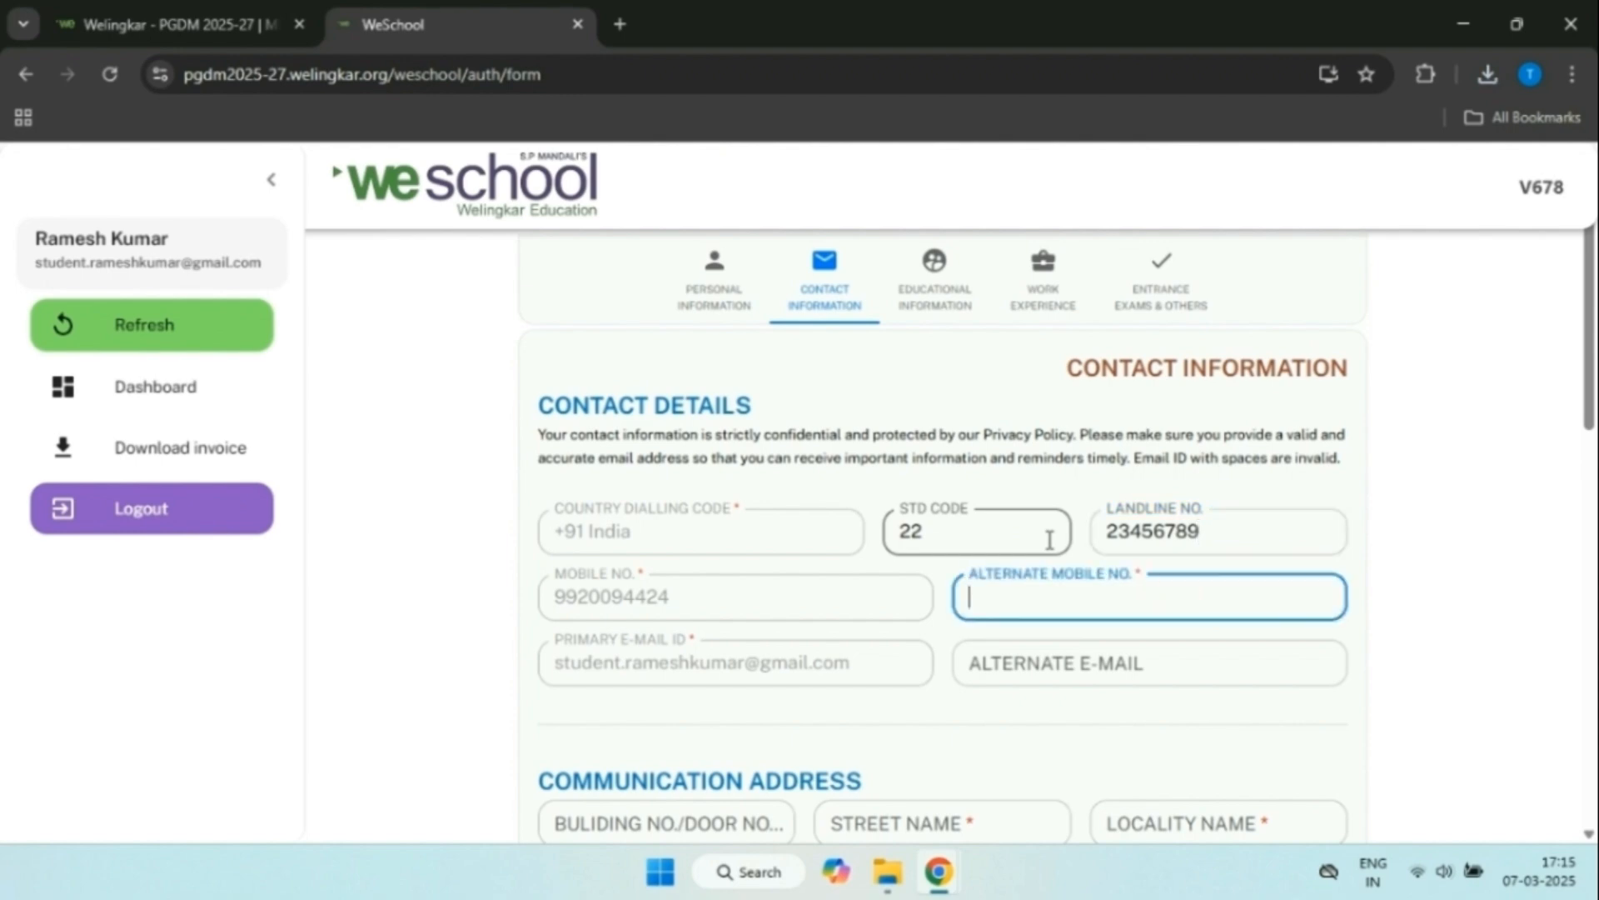
type("4567890123")
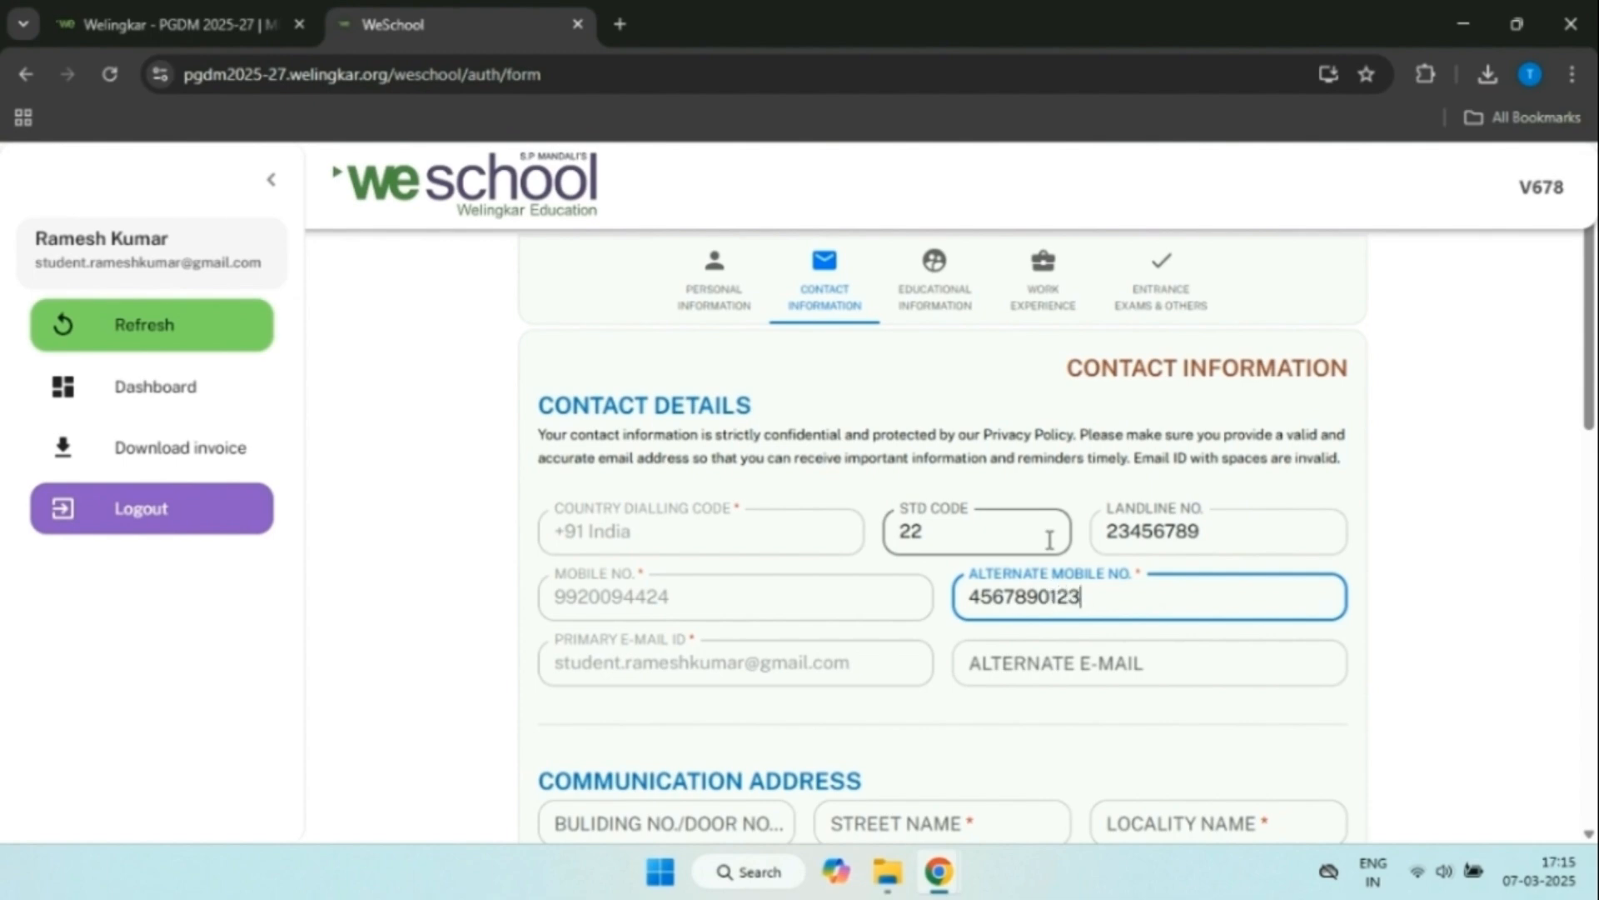
key("Tab")
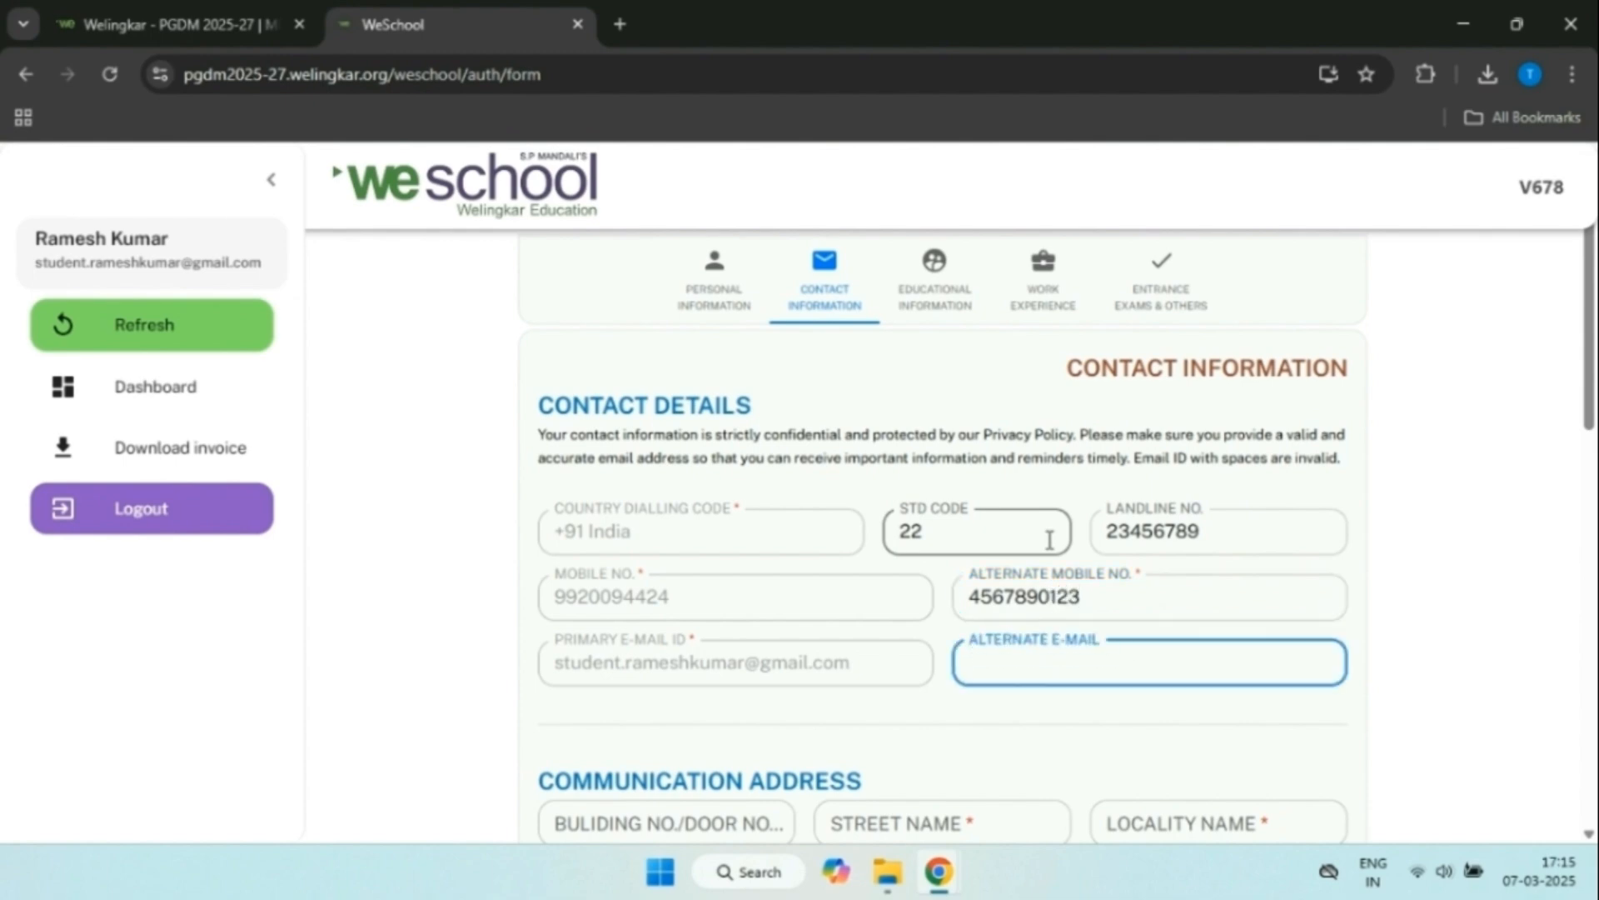
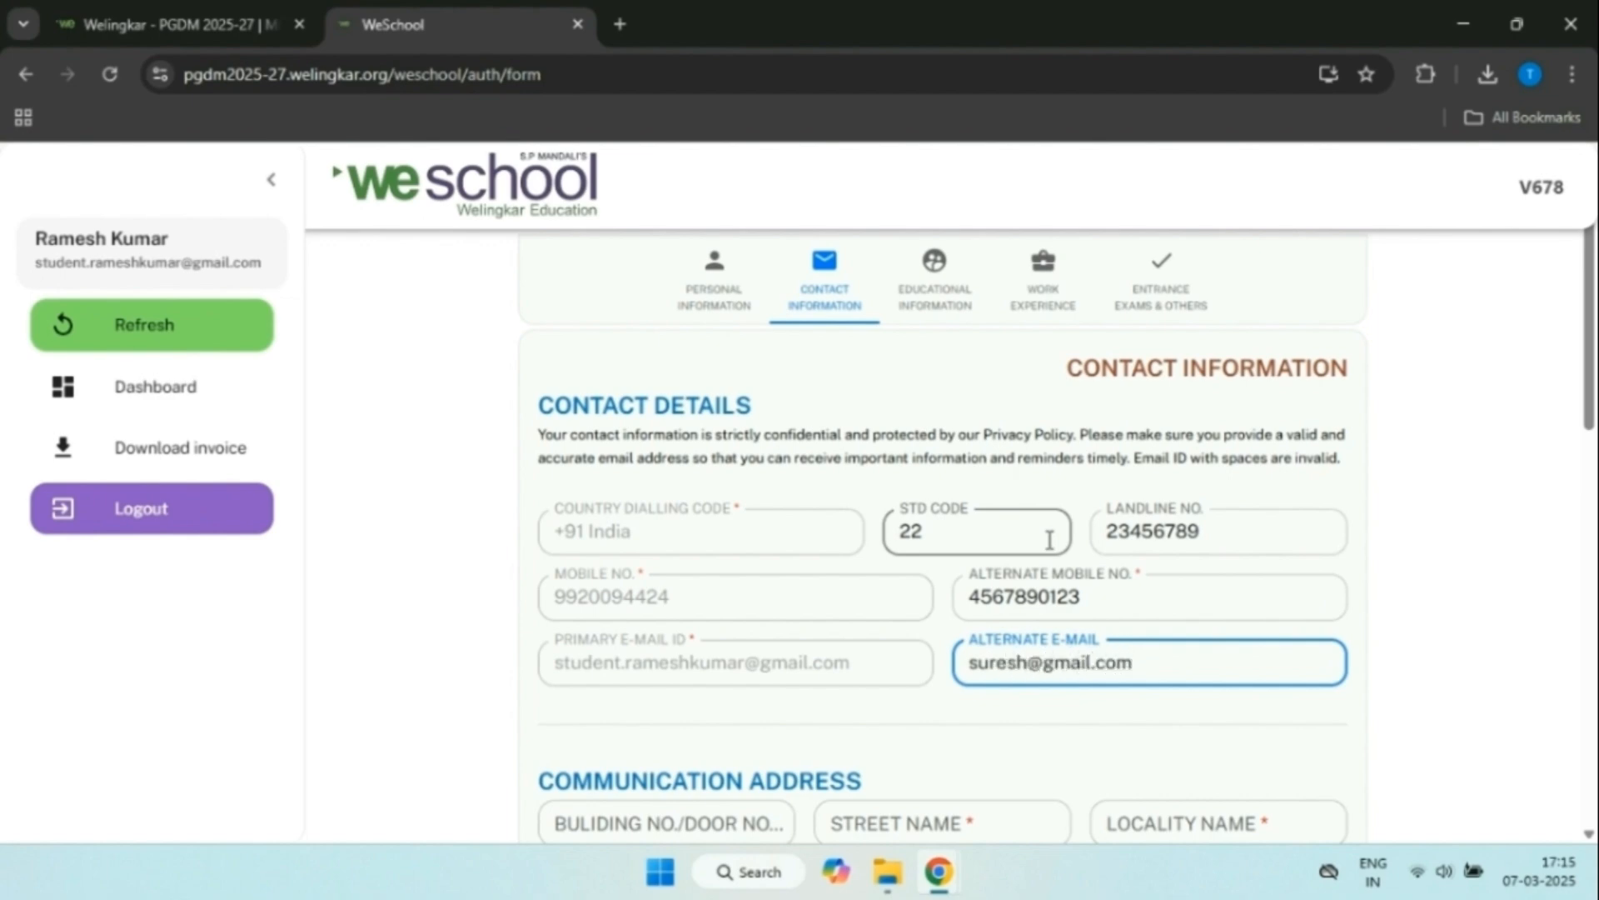
key("Tab")
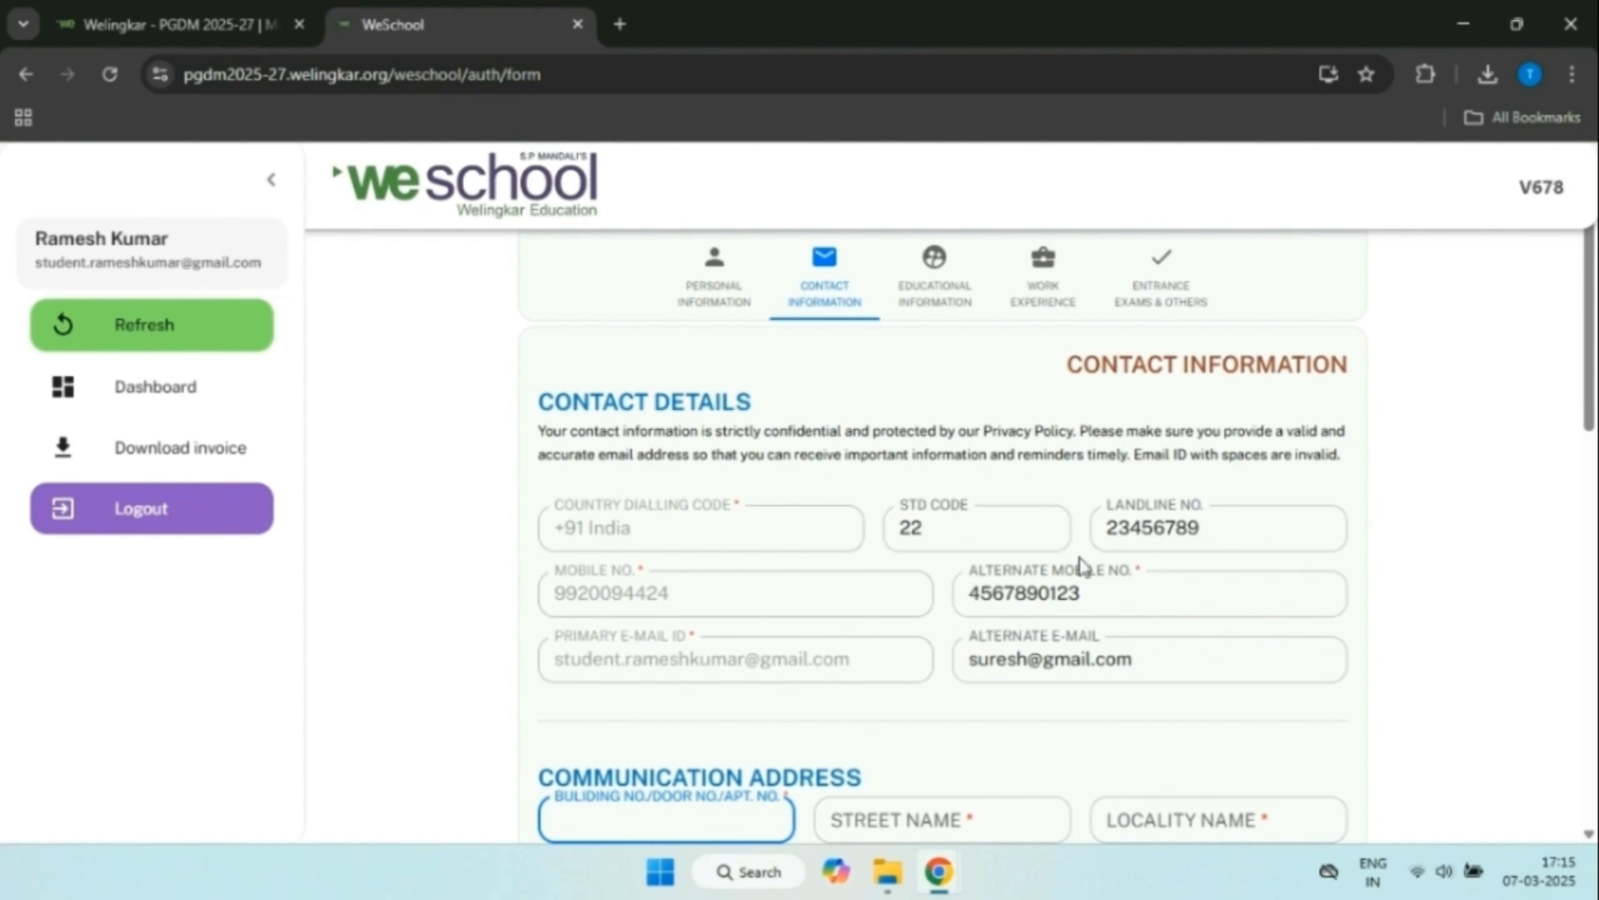
Enter the building number, street name and locality of the communication address.
scroll(1118, 578, "down", 4)
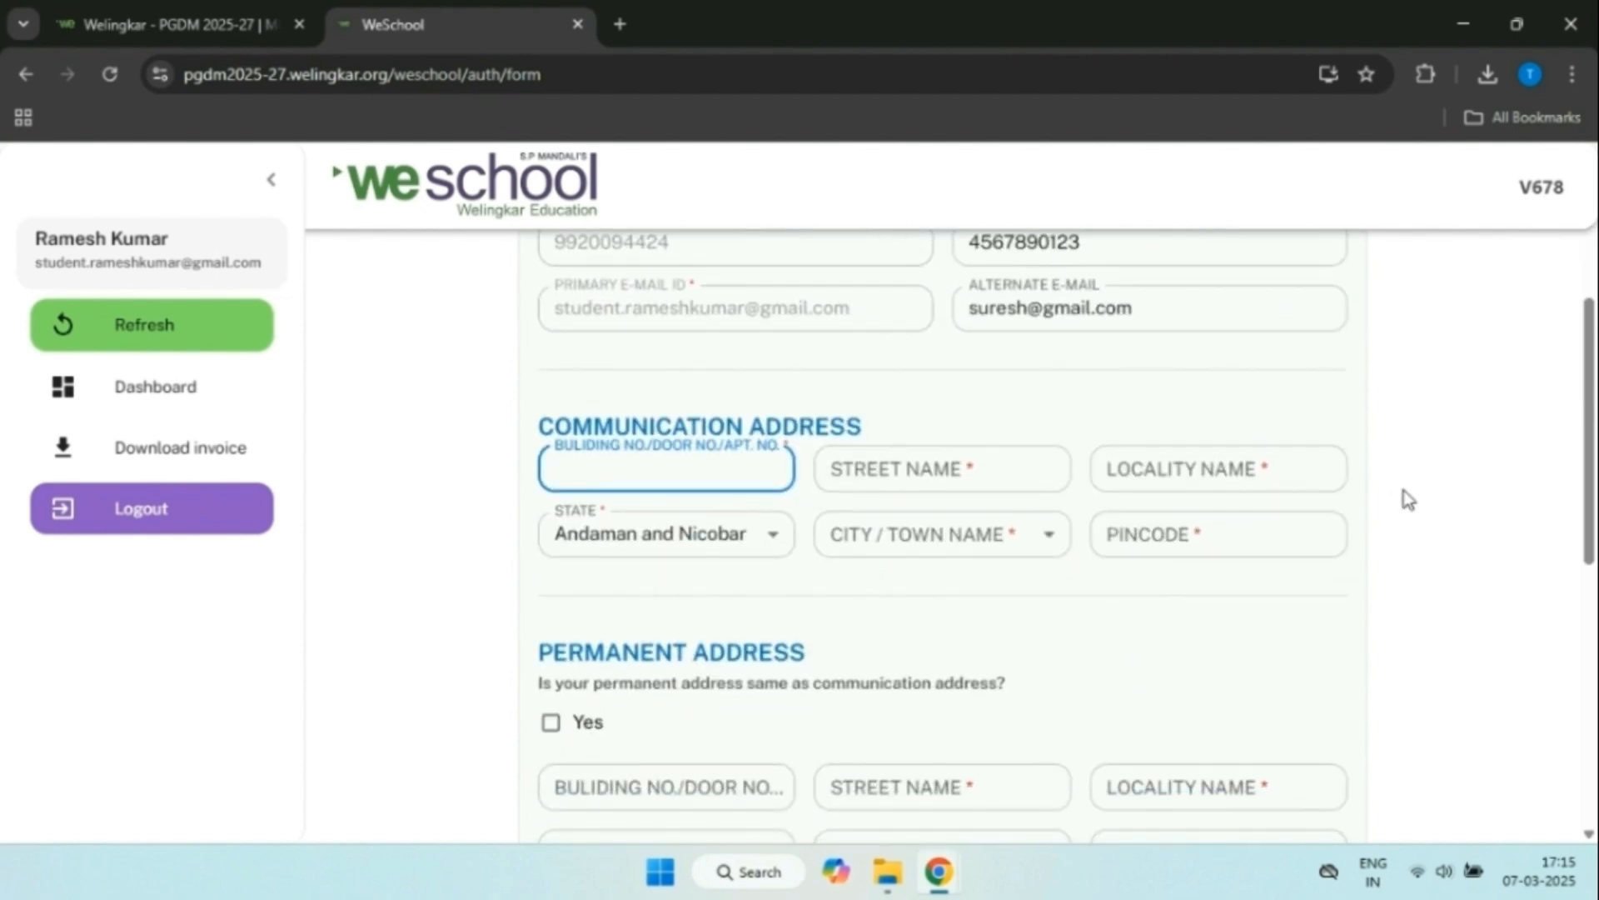
key("Tab")
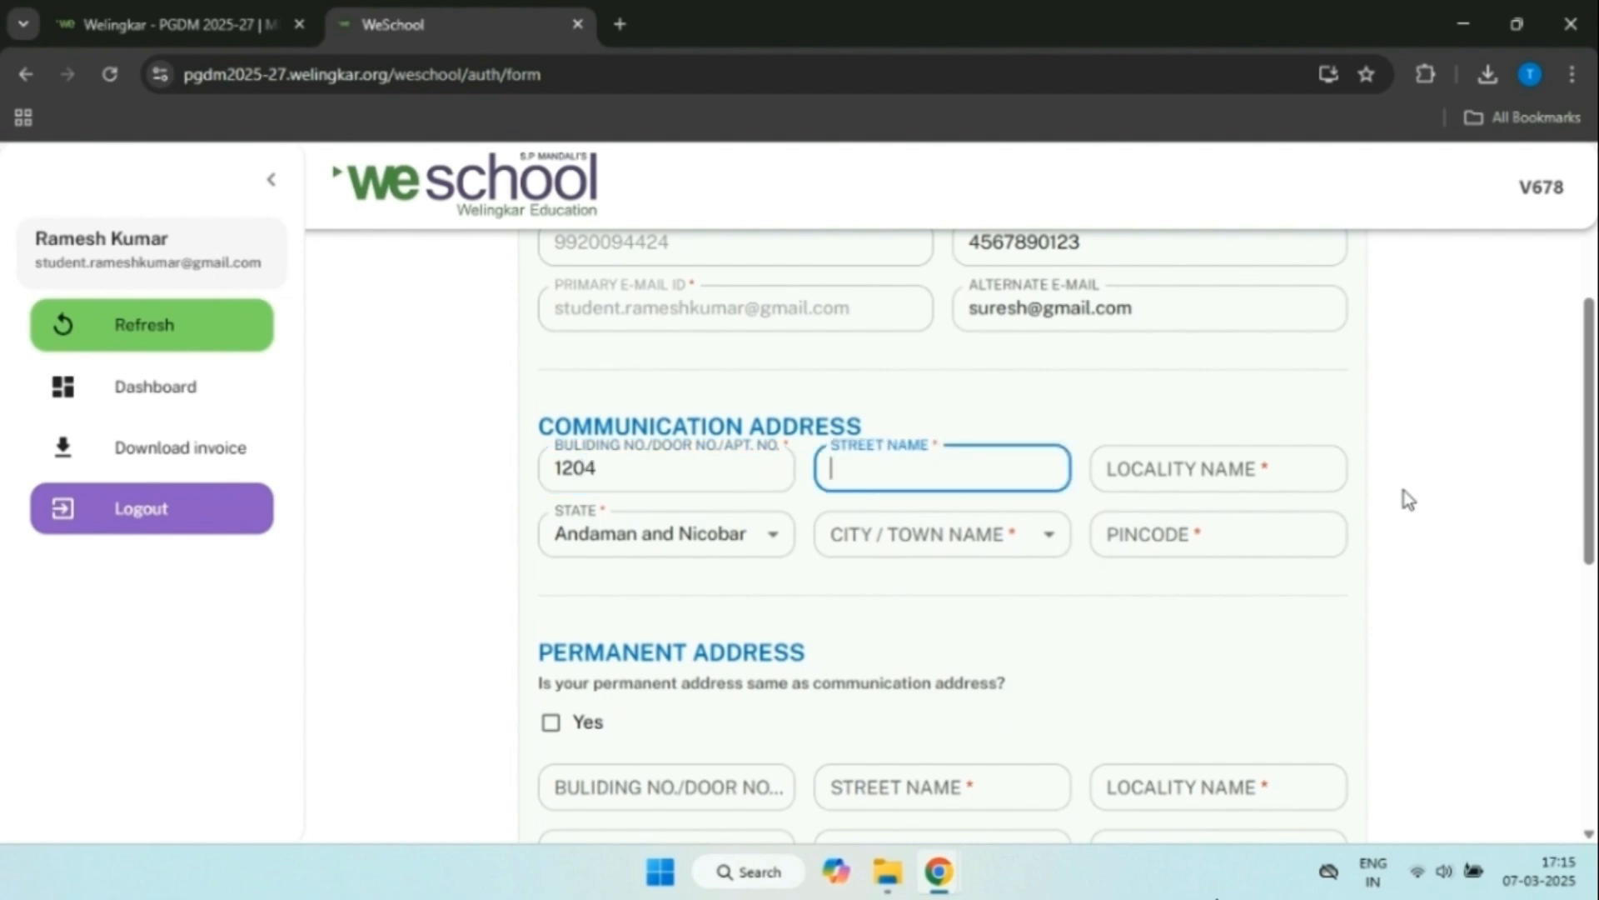
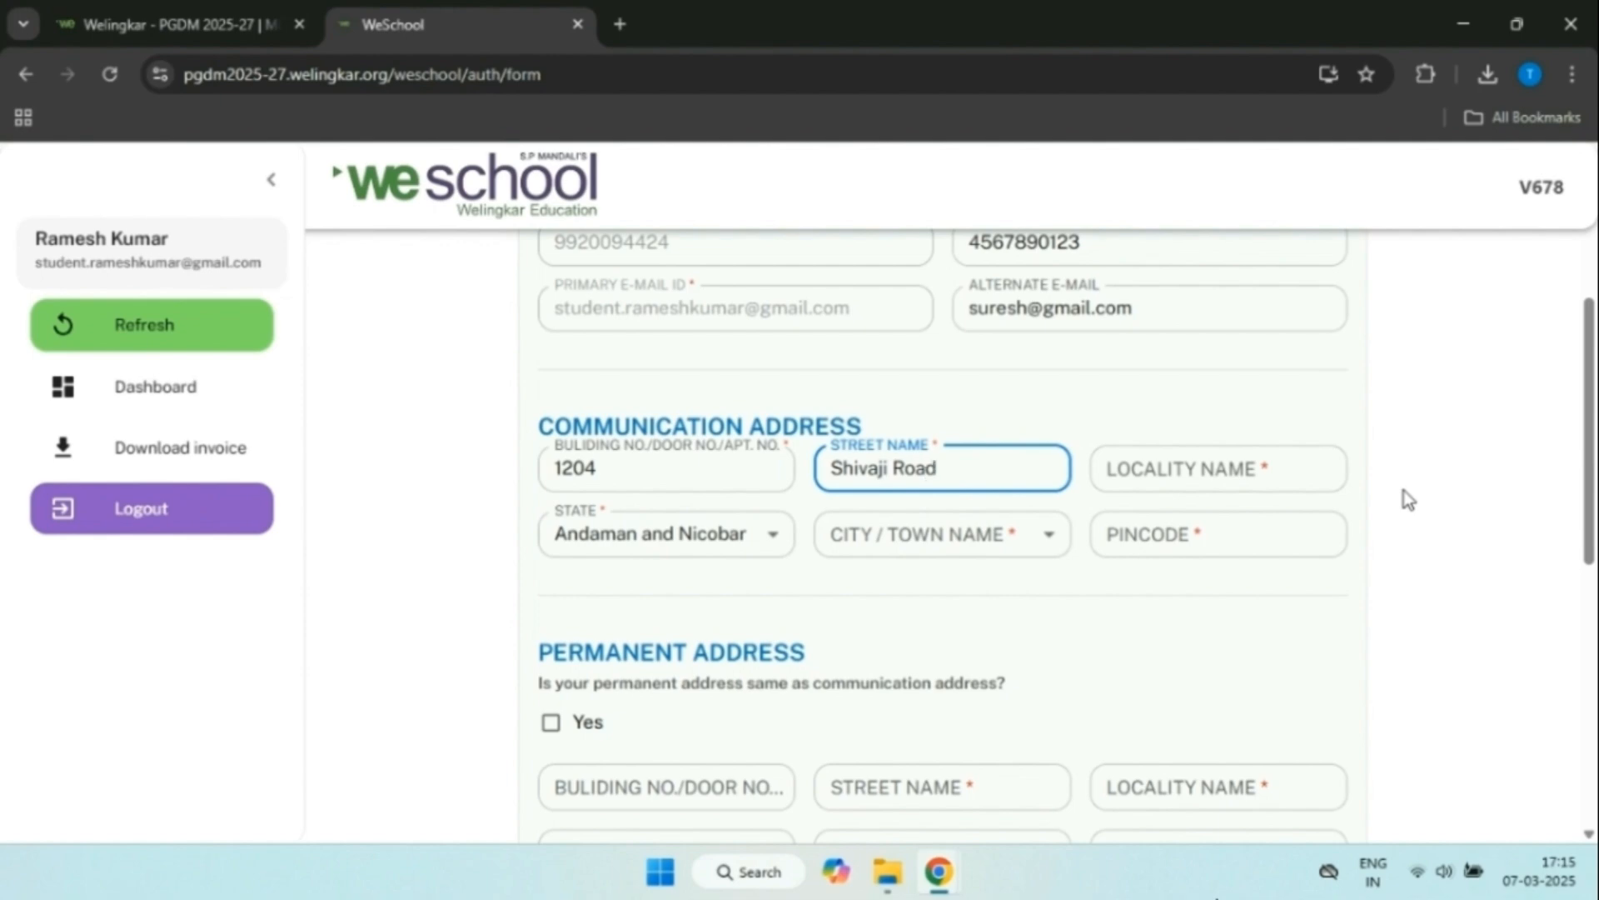
key("Tab")
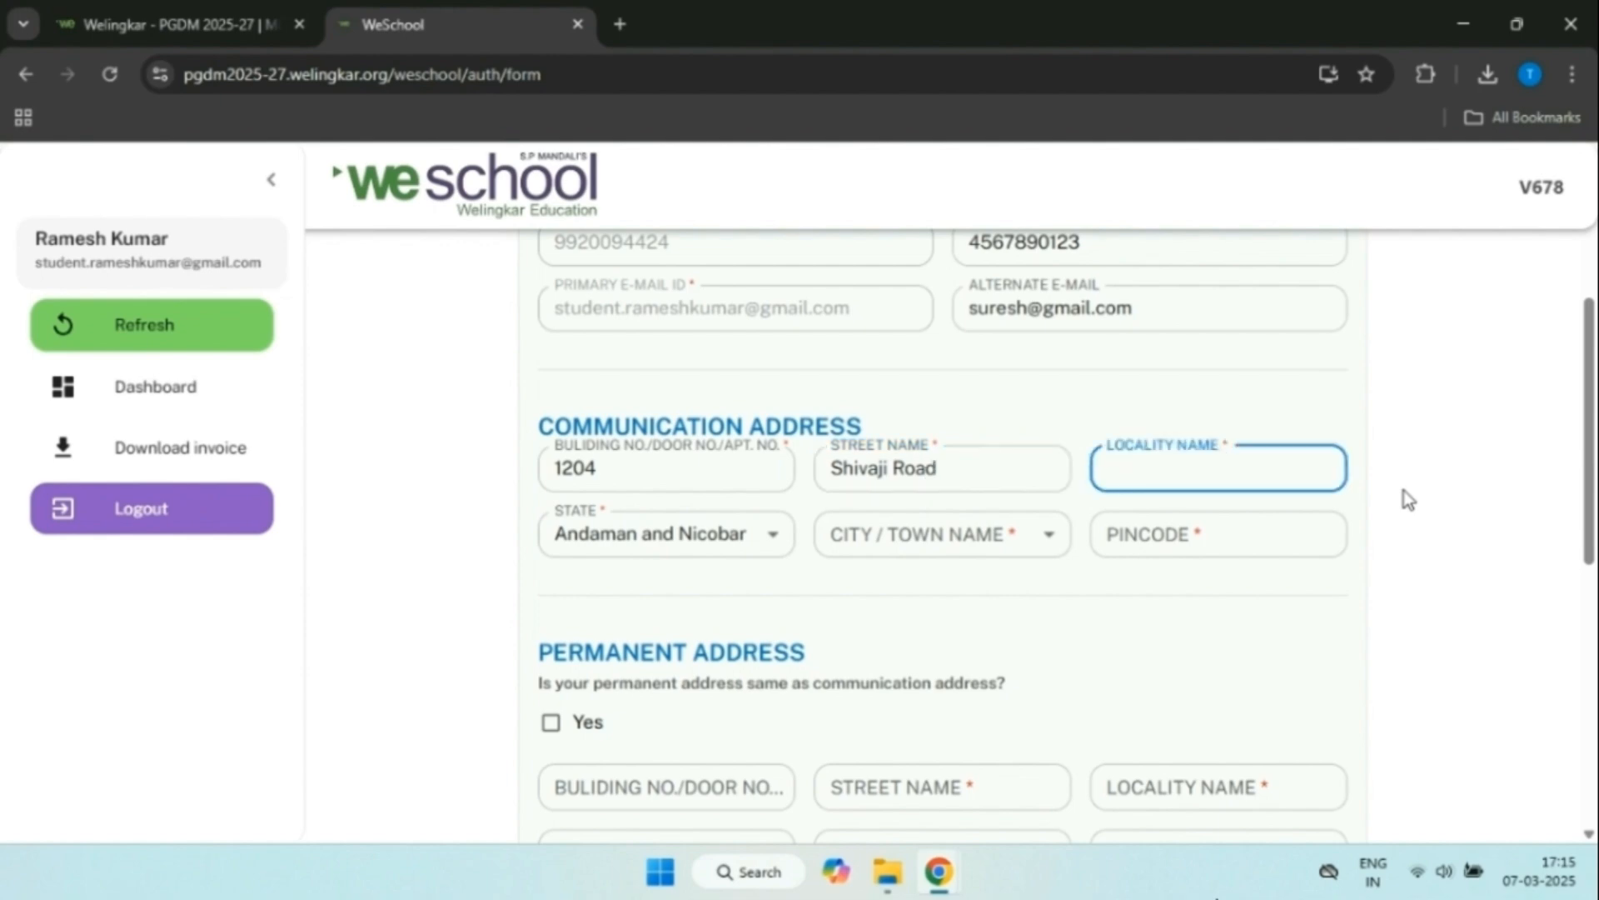
key("Tab")
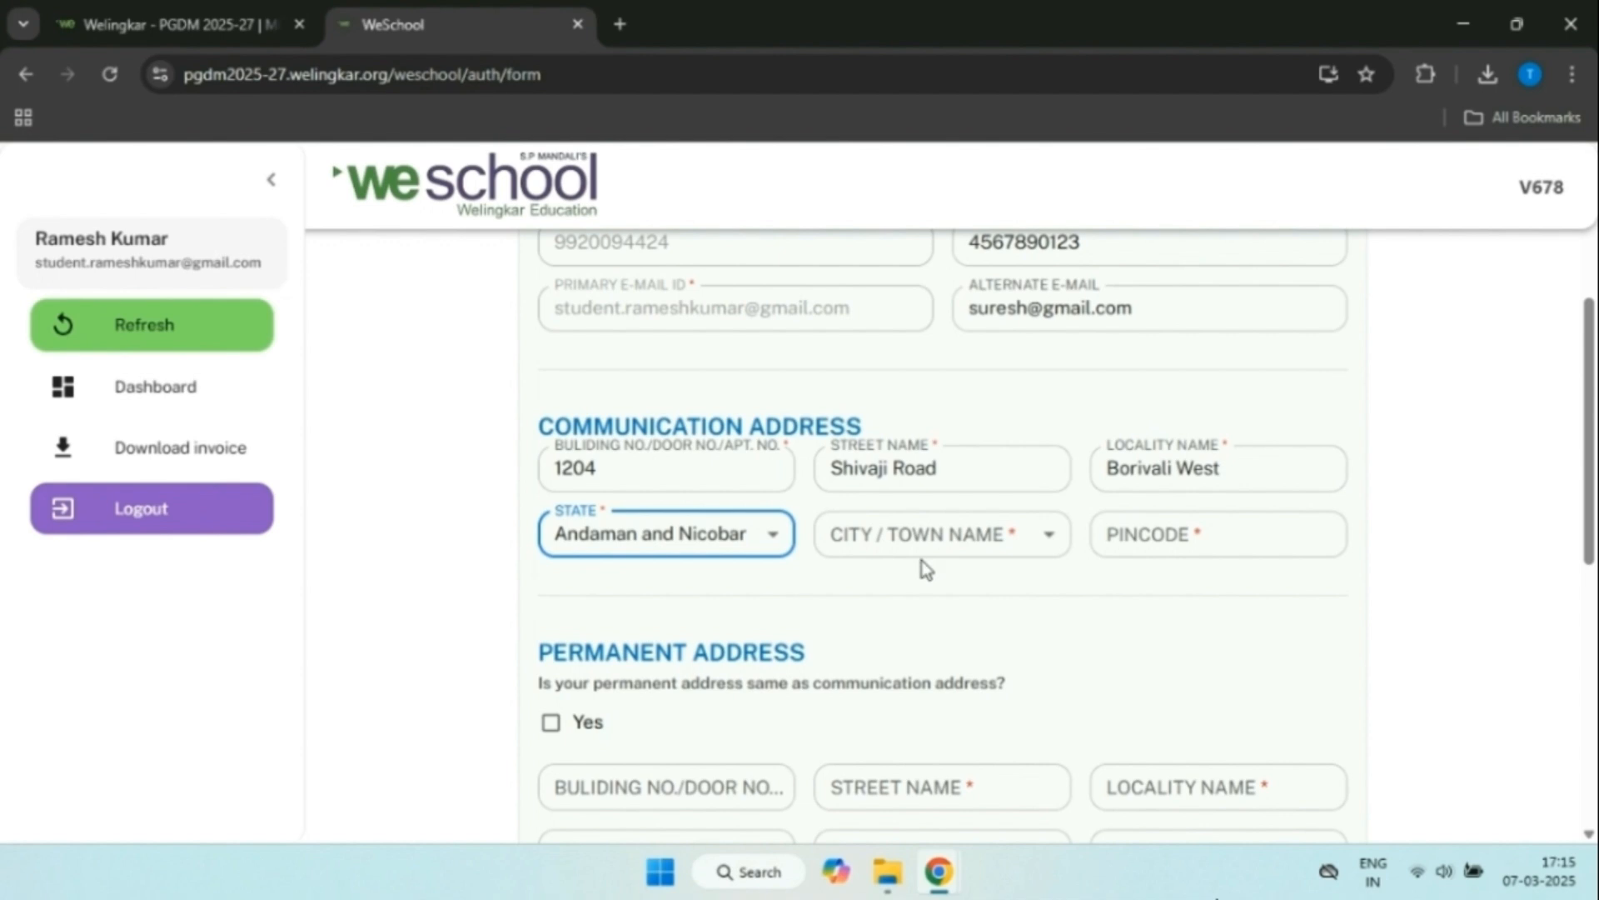
Set the address state to Maharashtra and city to Mumbai, and enter the pincode.
left_click(766, 534)
scroll(740, 624, "down", 4)
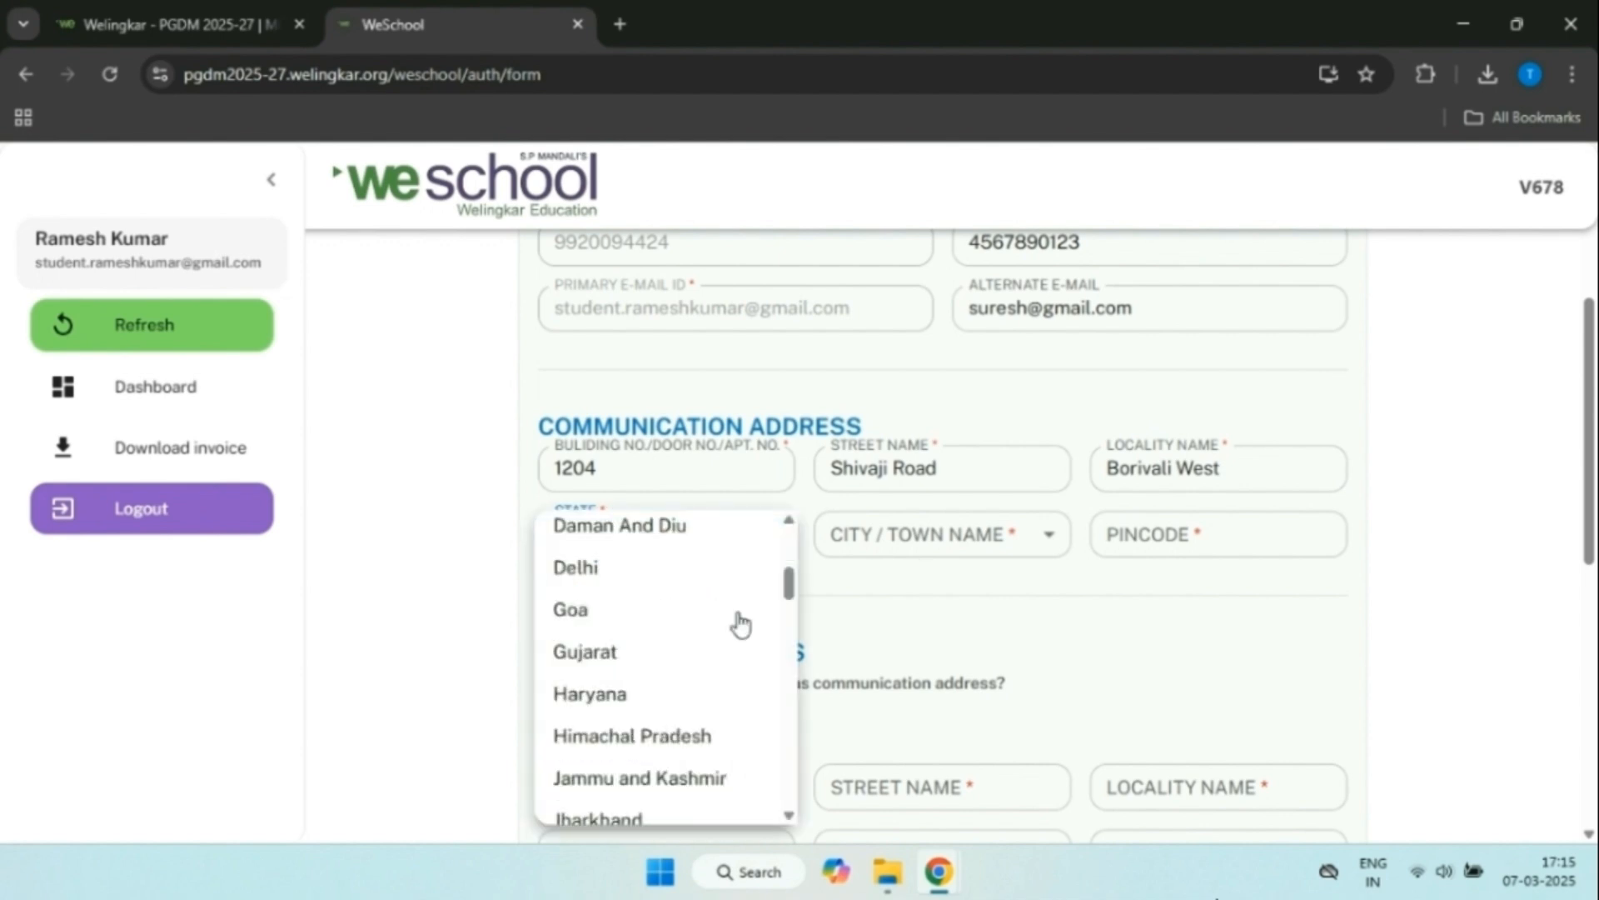
scroll(712, 686, "down", 2)
scroll(712, 685, "down", 3)
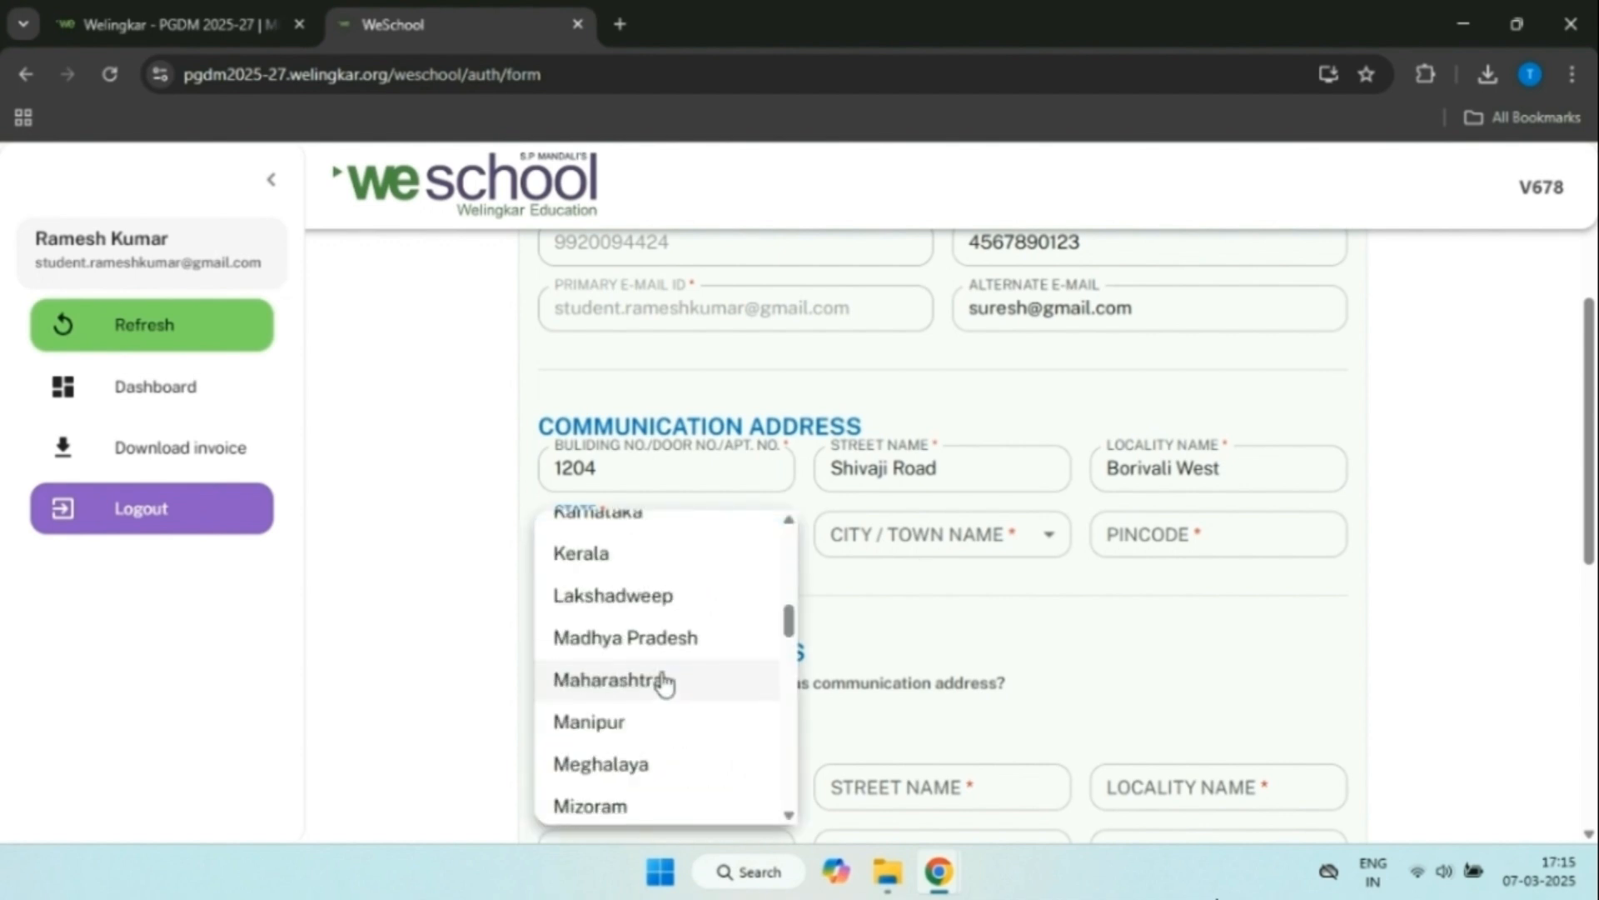
left_click(664, 684)
left_click(918, 554)
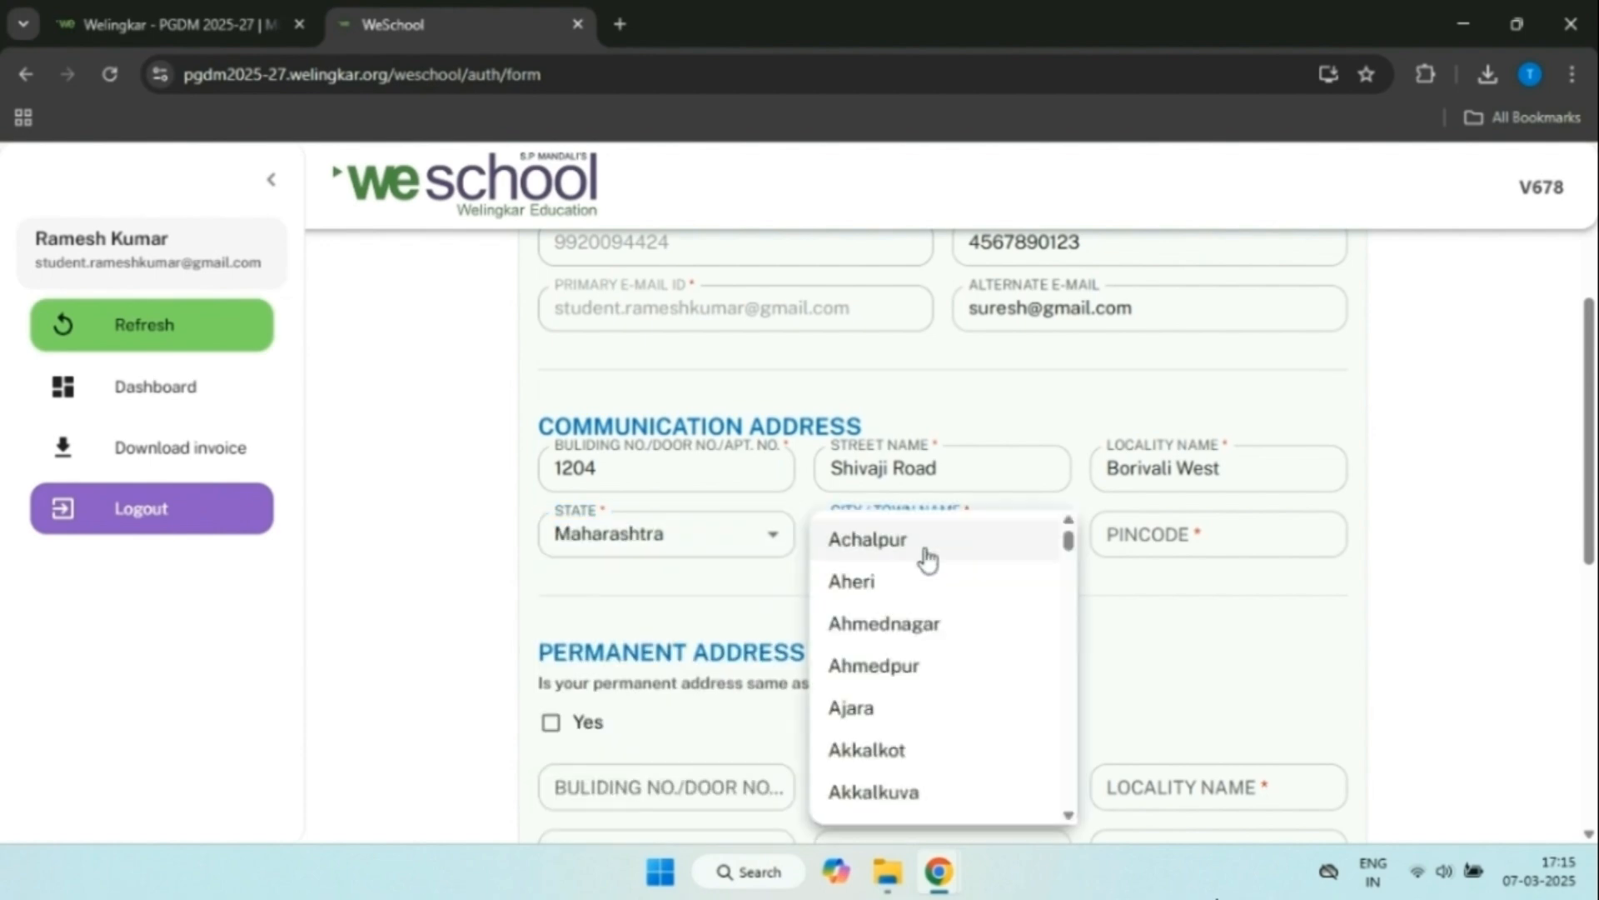
type("mu")
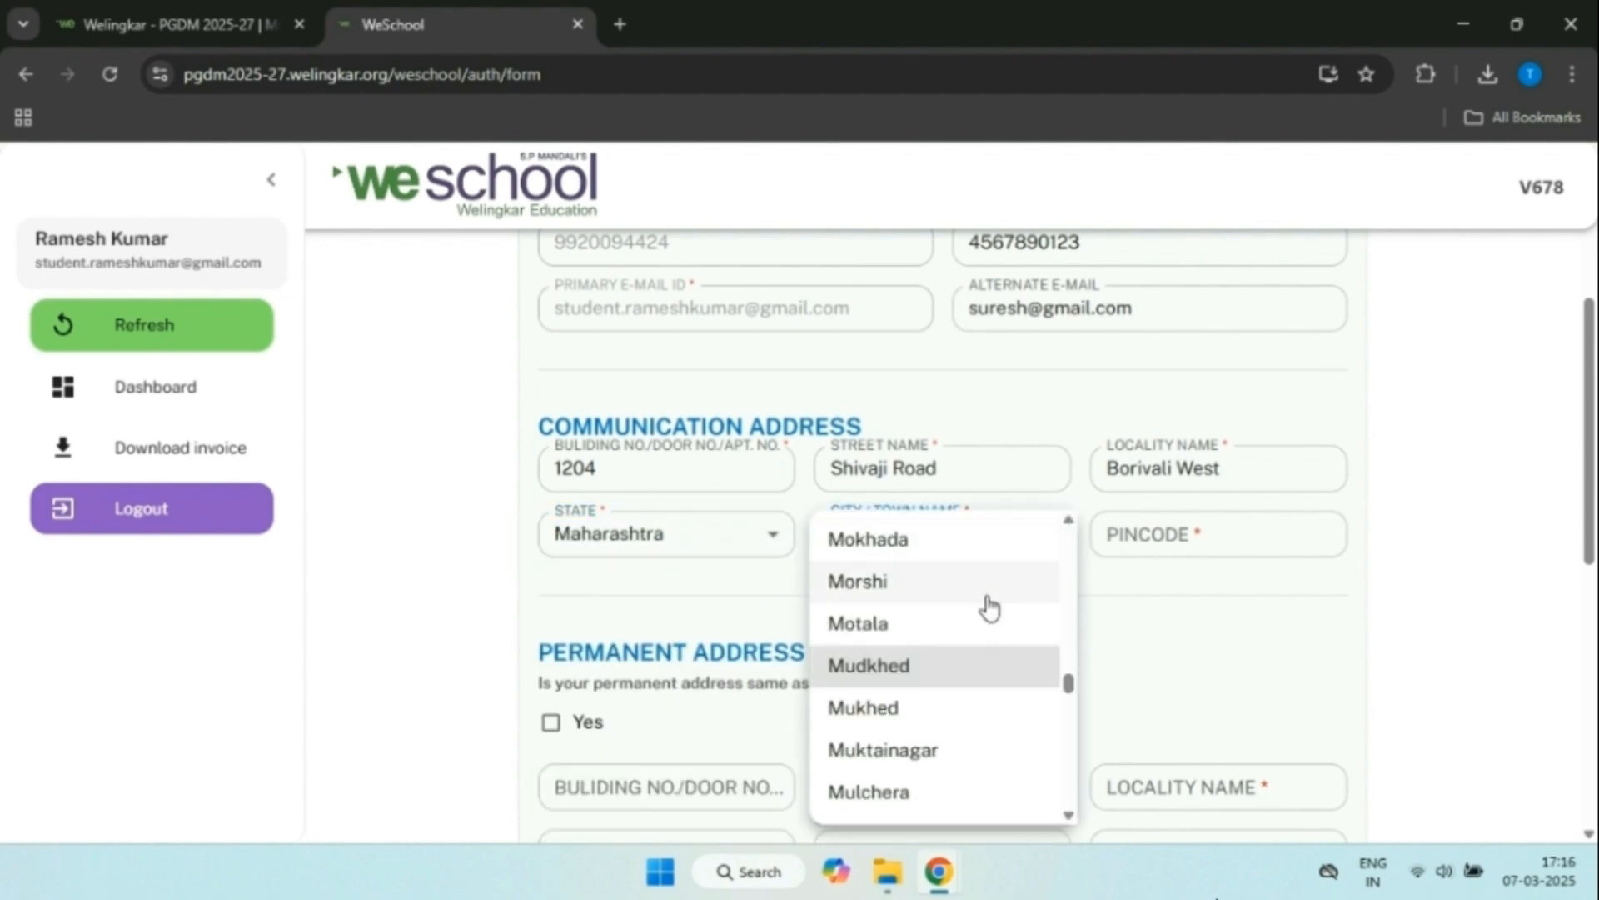
scroll(974, 633, "down", 2)
scroll(964, 656, "down", 2)
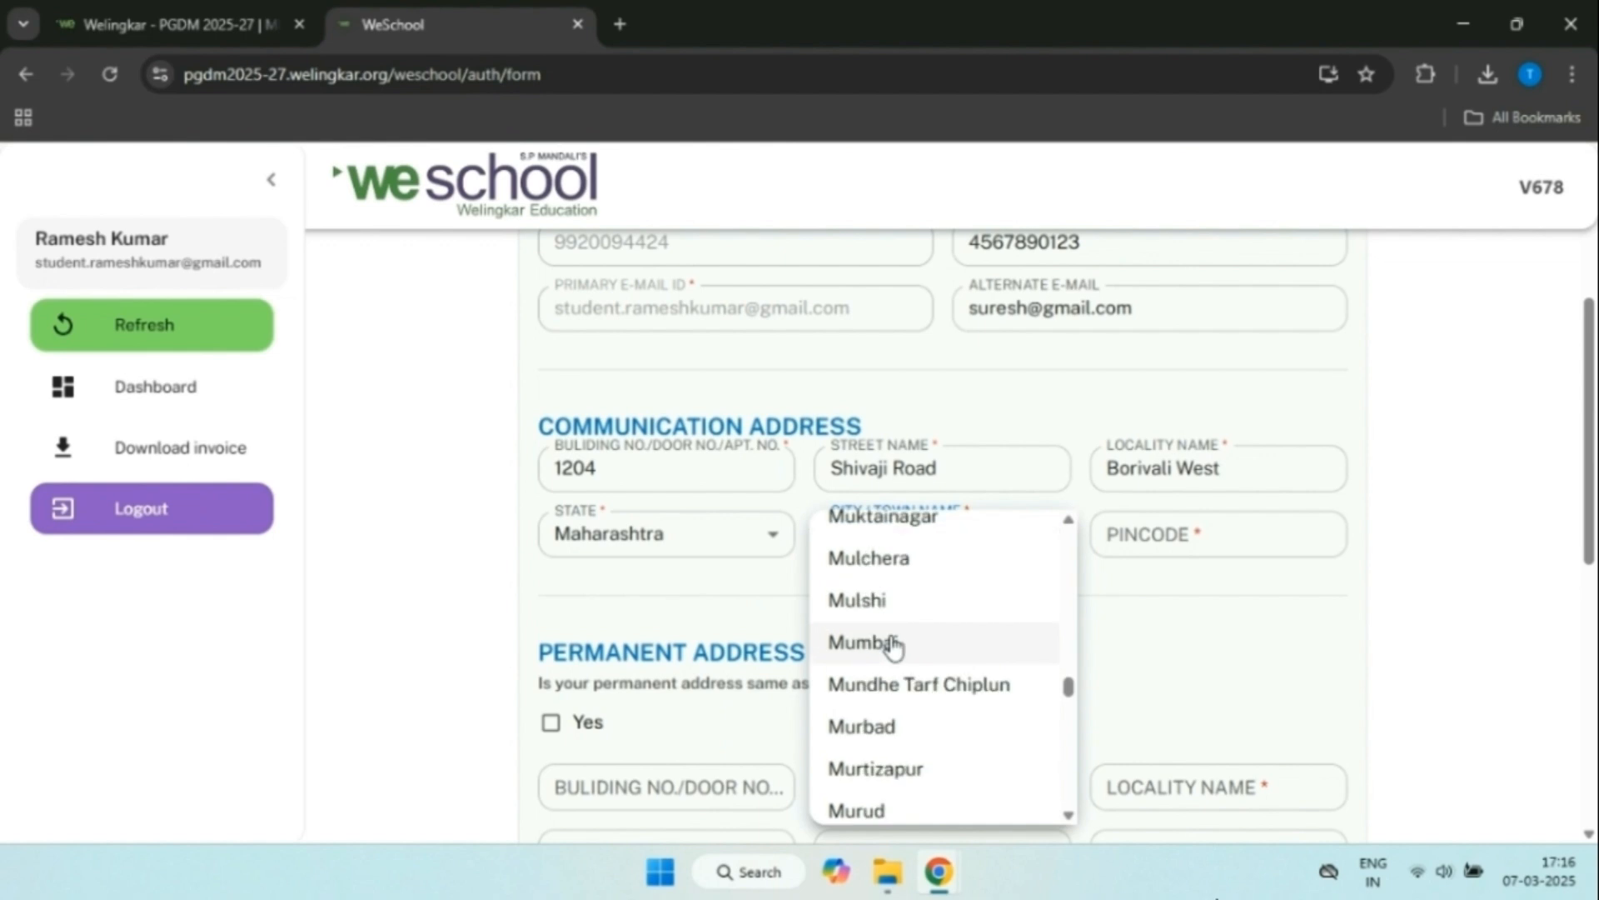
left_click(892, 646)
left_click(1291, 535)
type("4")
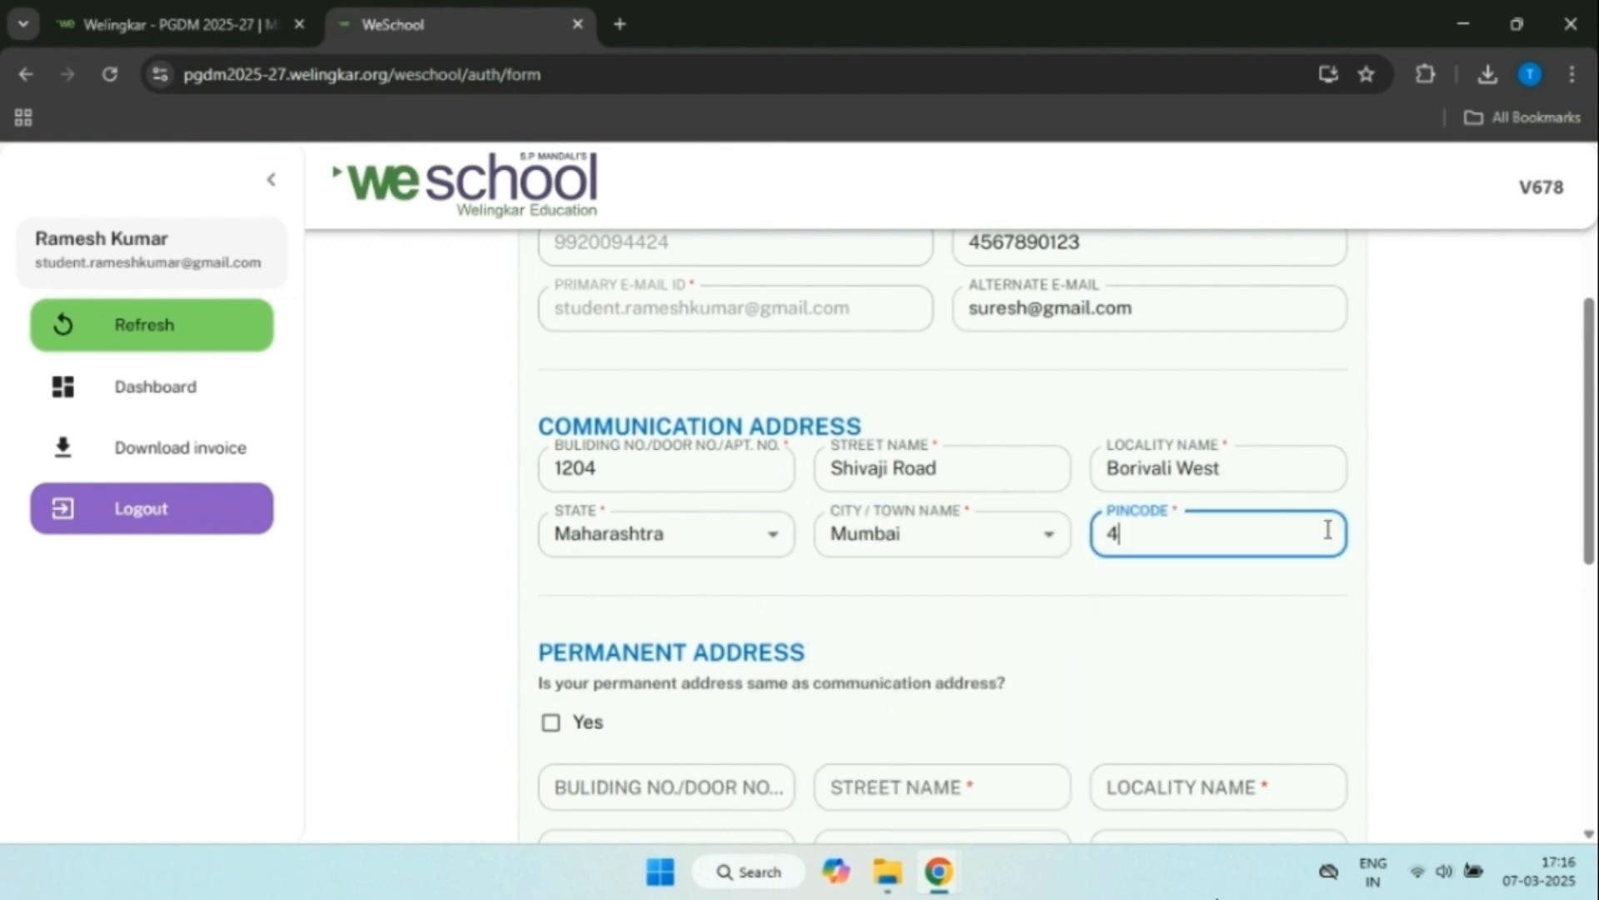
type("00601")
key("Tab")
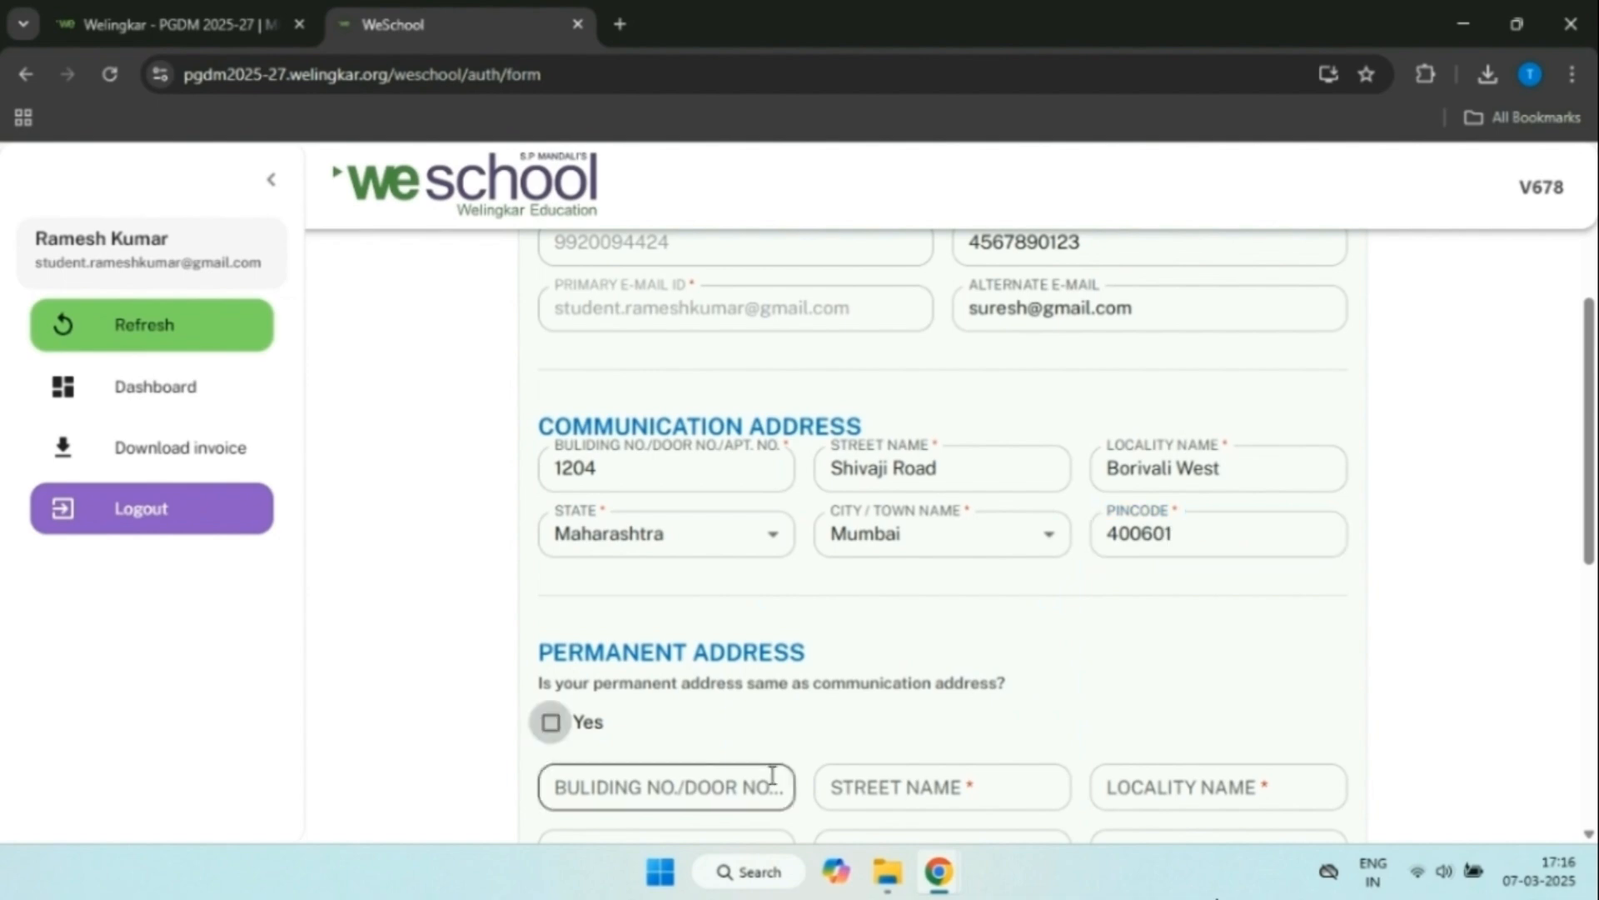
Make permanent and parent addresses match, save contact information, and continue to Educational Information.
scroll(853, 652, "down", 4)
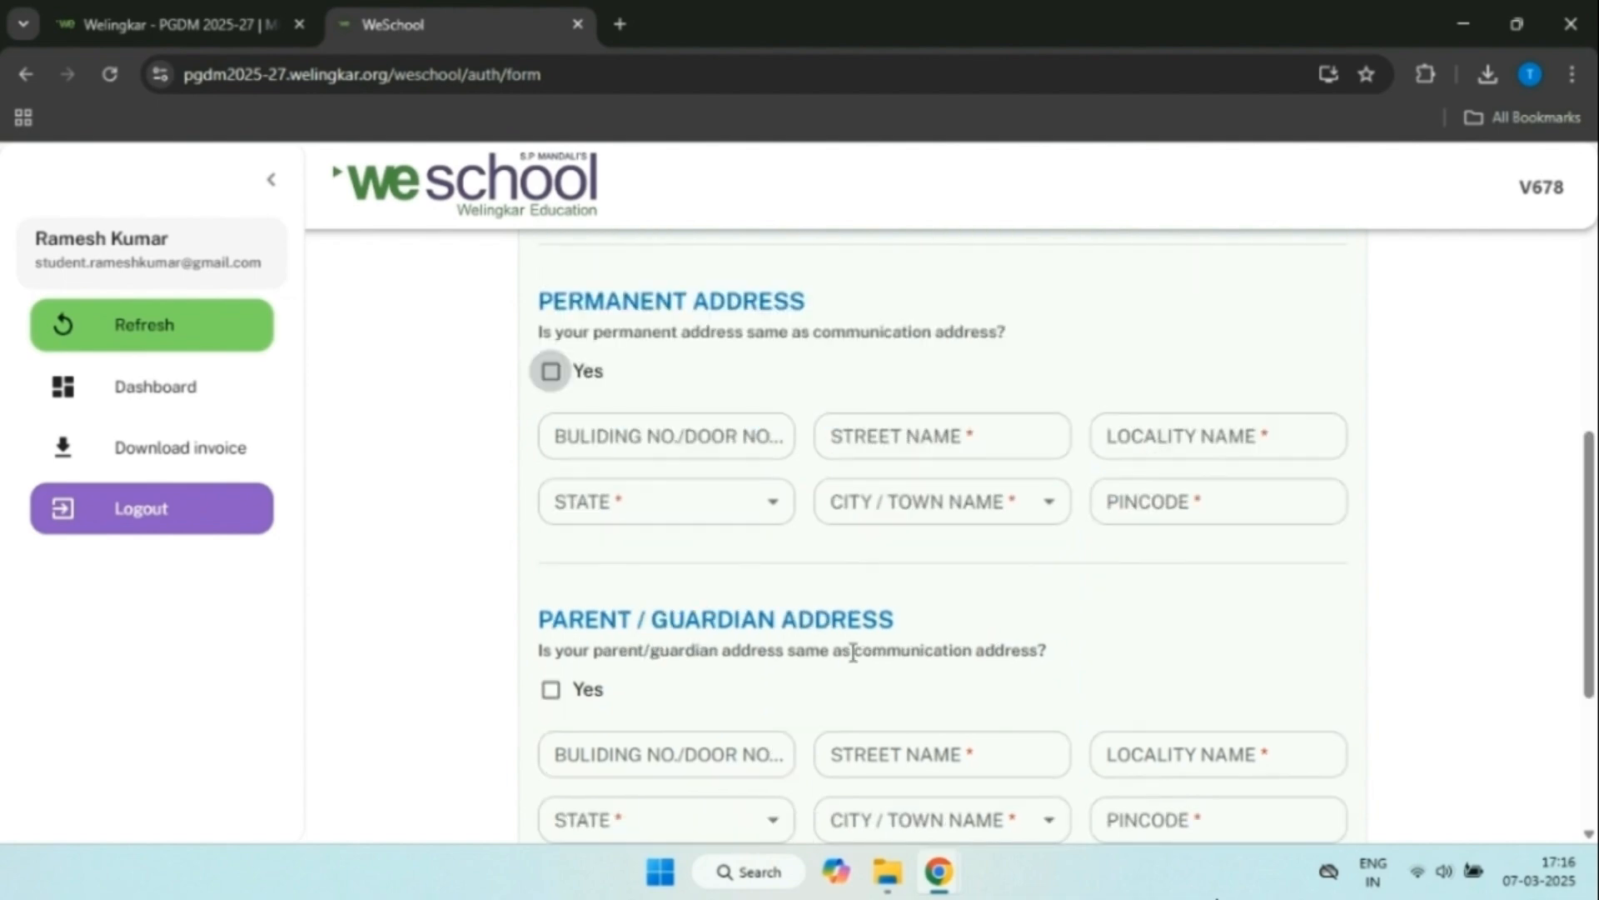
left_click(551, 372)
scroll(633, 439, "down", 3)
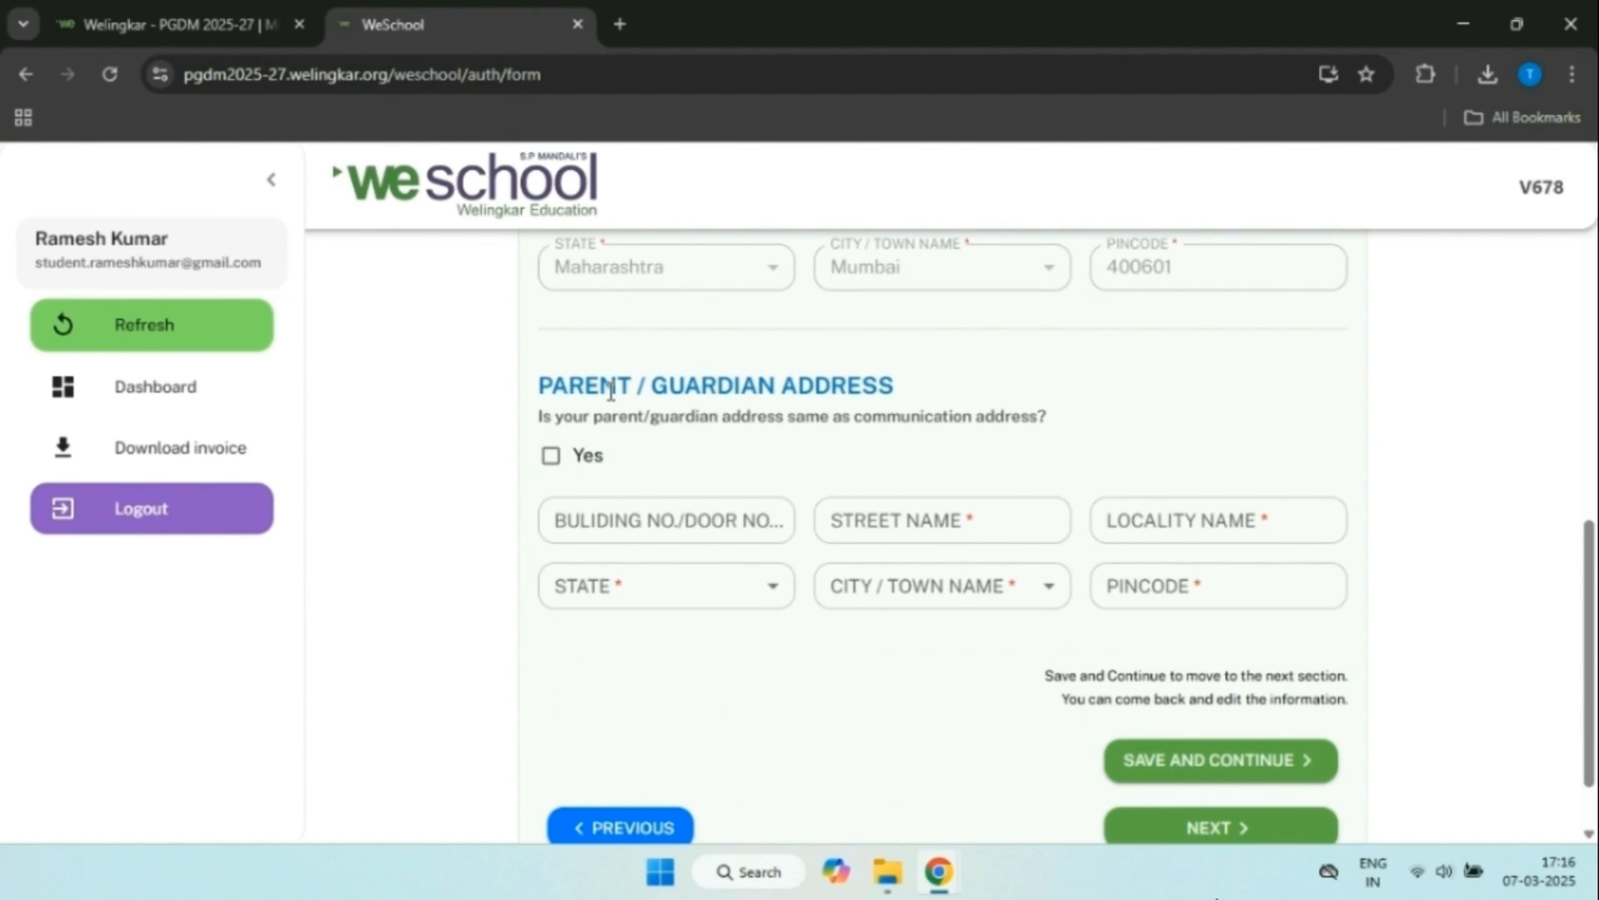
left_click(552, 456)
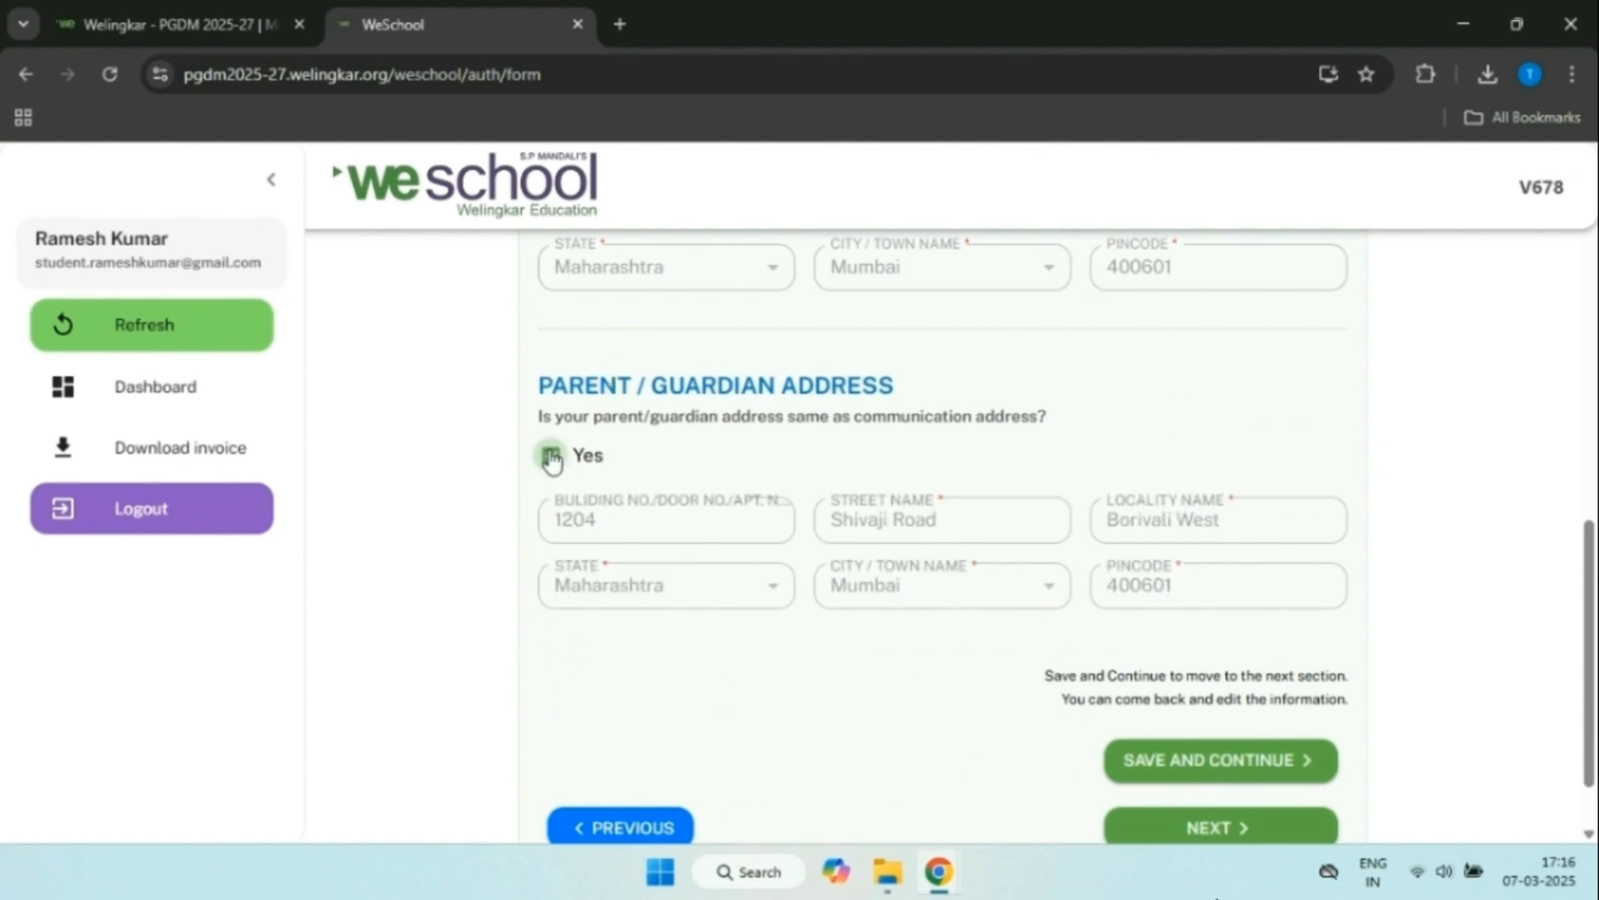
scroll(768, 491, "down", 1)
left_click(1220, 669)
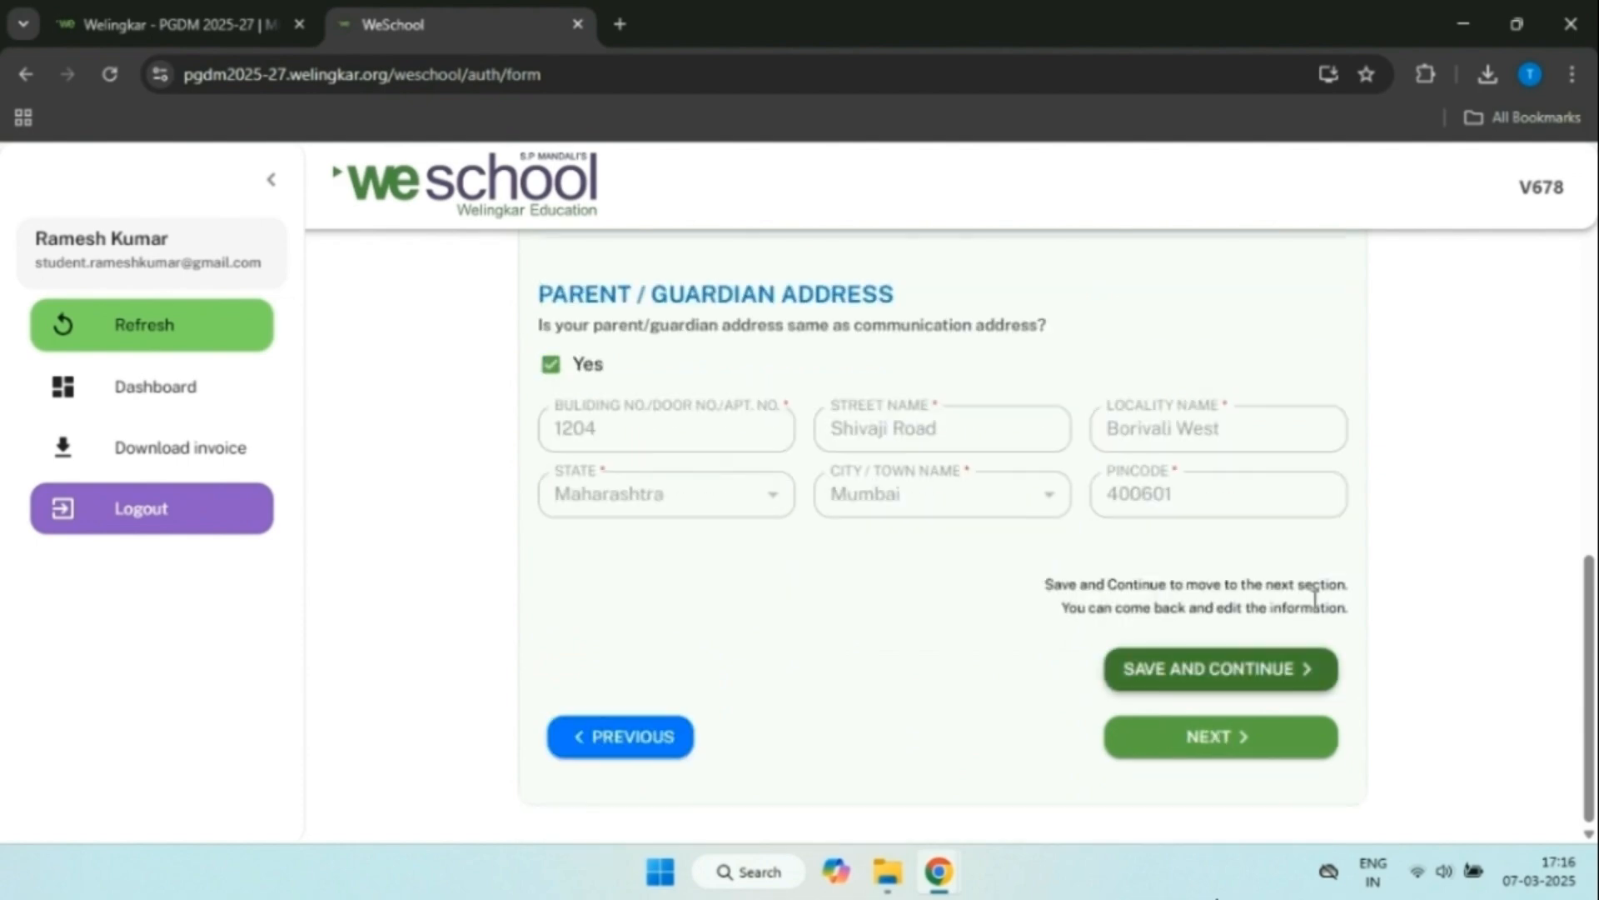
scroll(1333, 590, "down", 2)
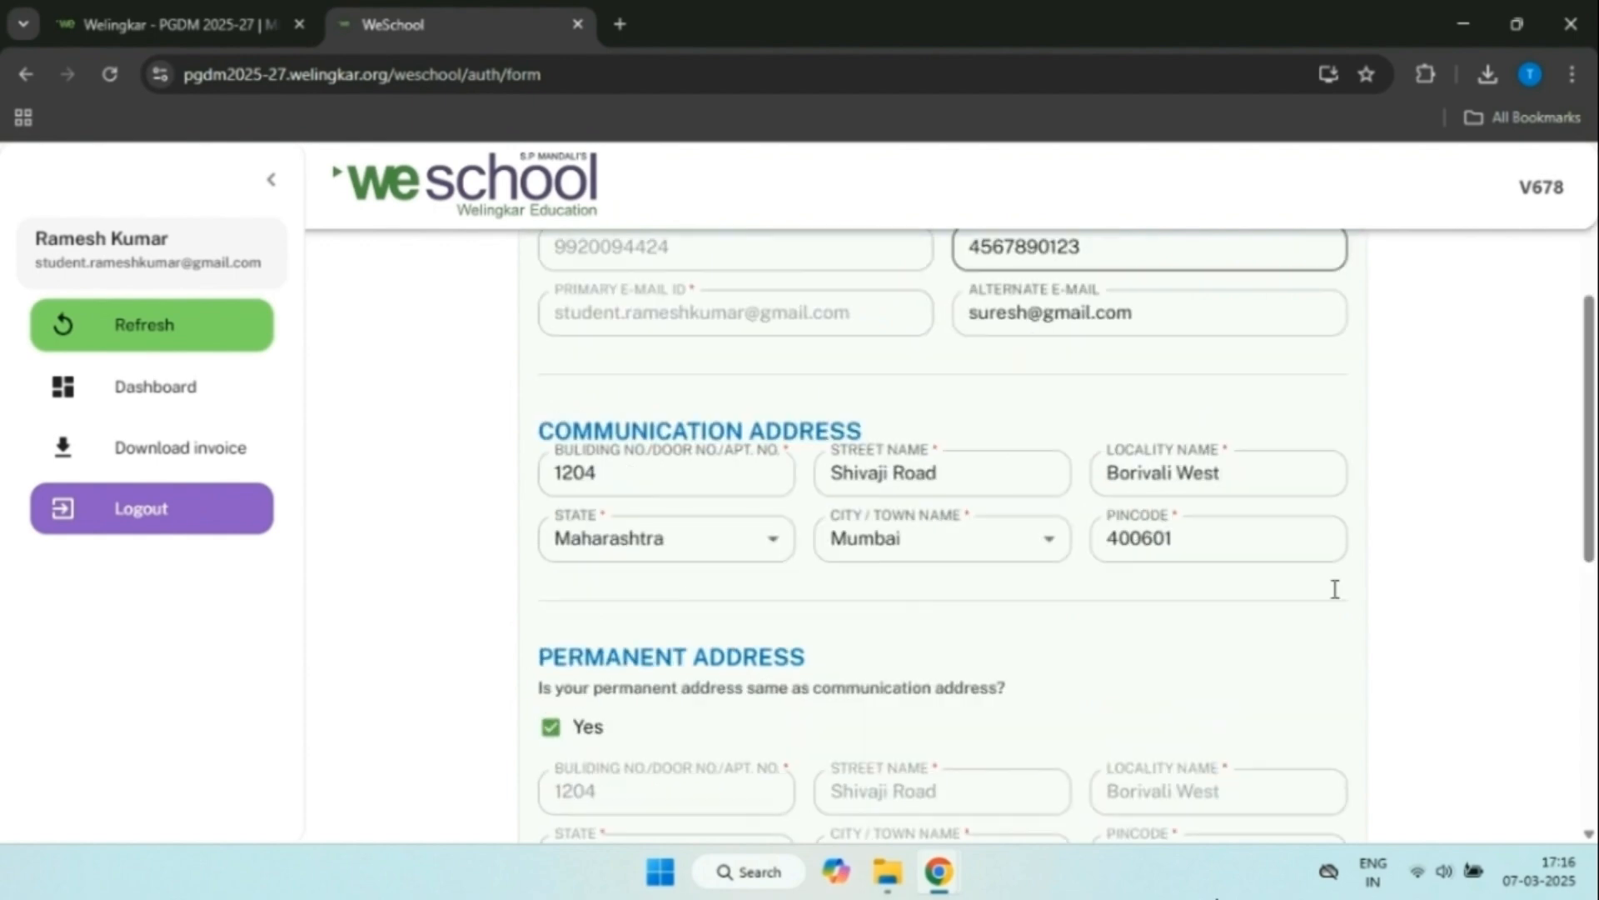
scroll(1334, 589, "down", 8)
left_click(1249, 670)
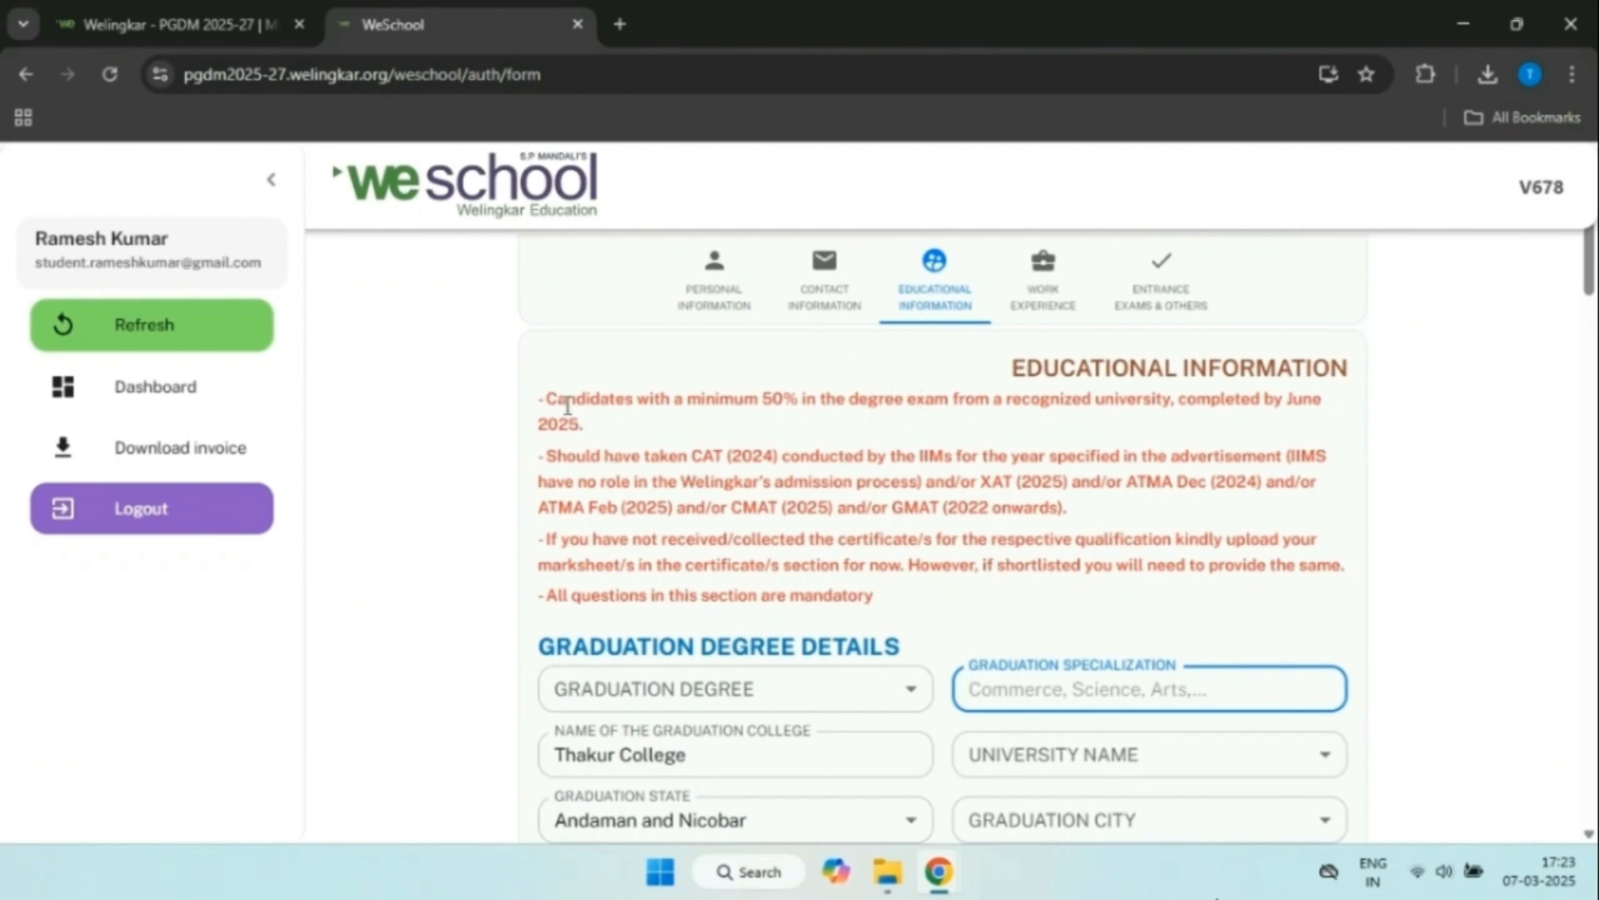
Choose B.COM as the graduation degree with Commerce as the specialization.
left_click_drag(546, 398, 986, 593)
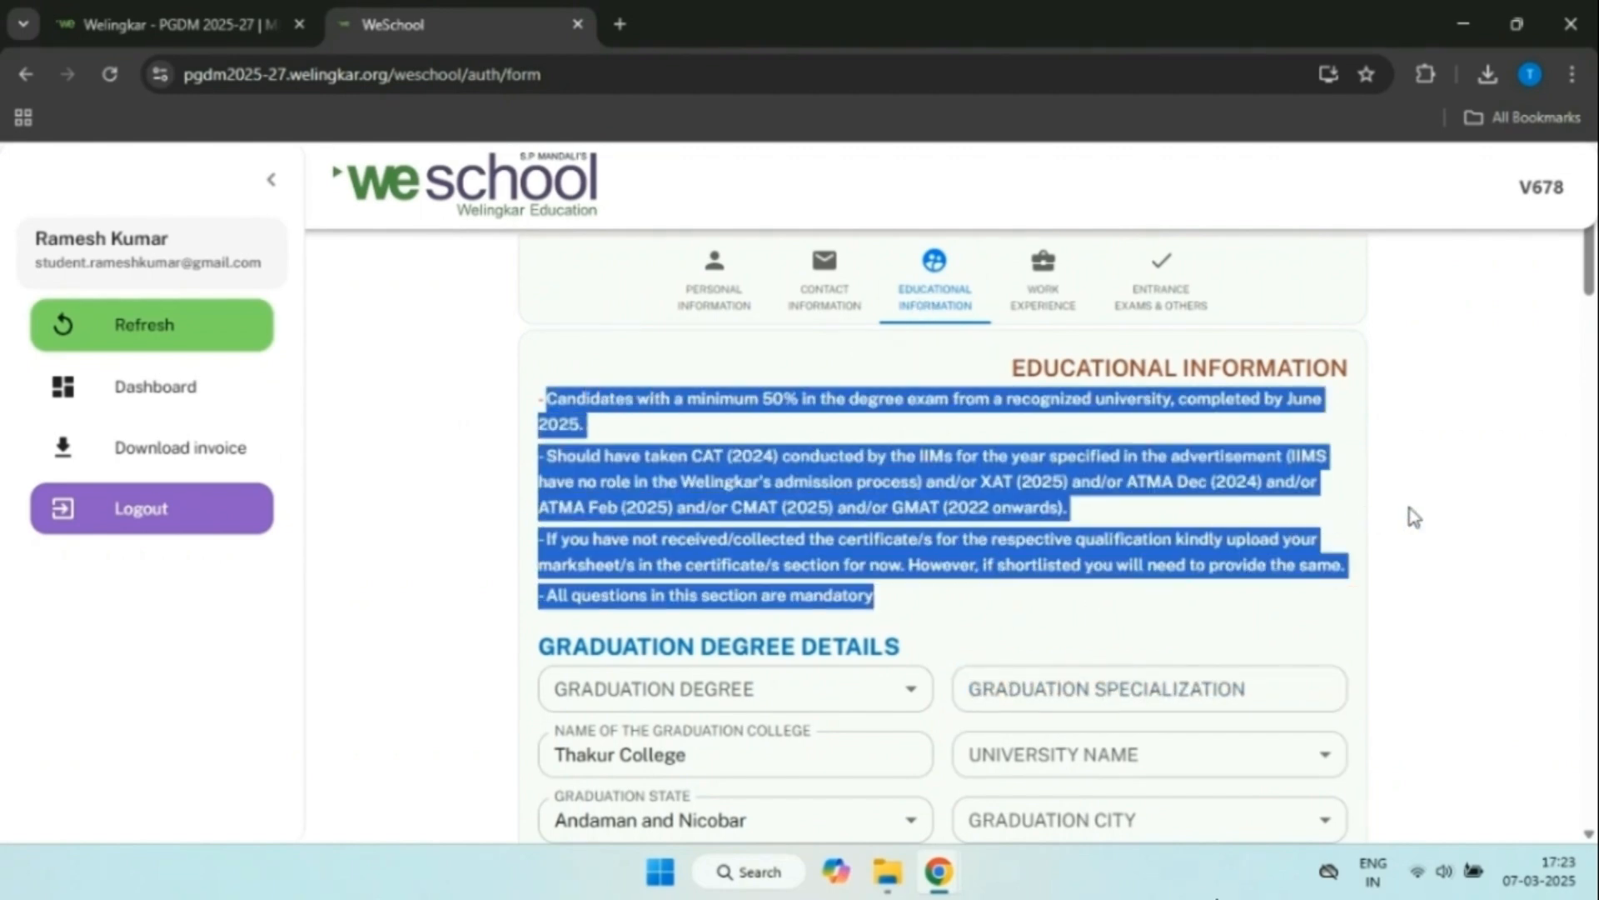
left_click(1385, 516)
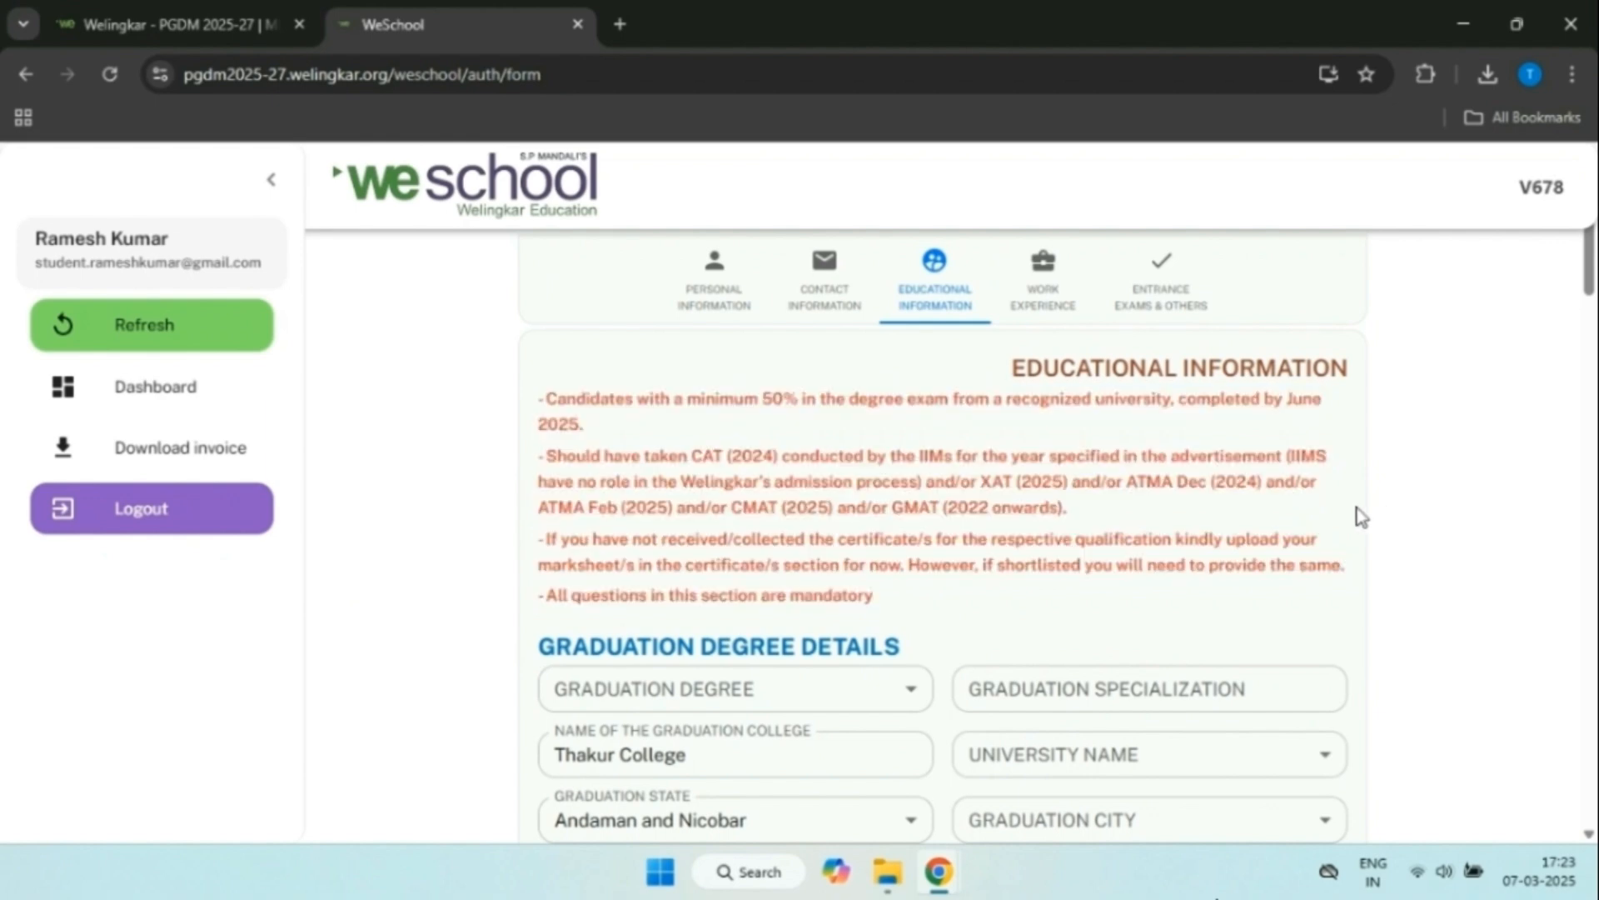
scroll(1356, 517, "down", 4)
left_click(912, 349)
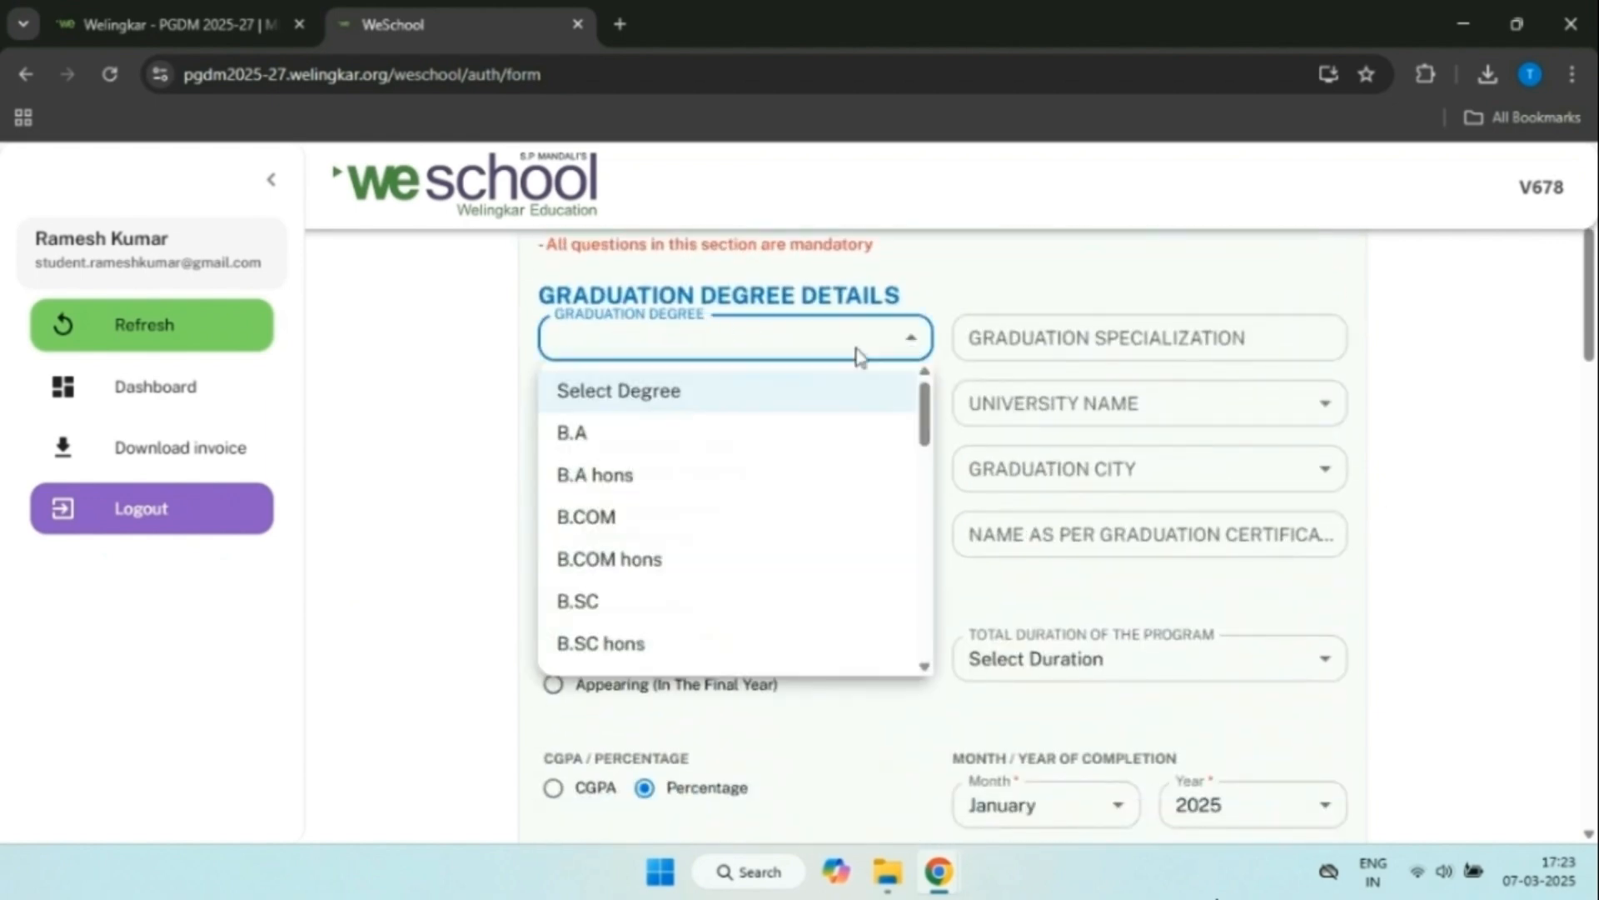
left_click(608, 523)
left_click(1035, 337)
type("Commerce")
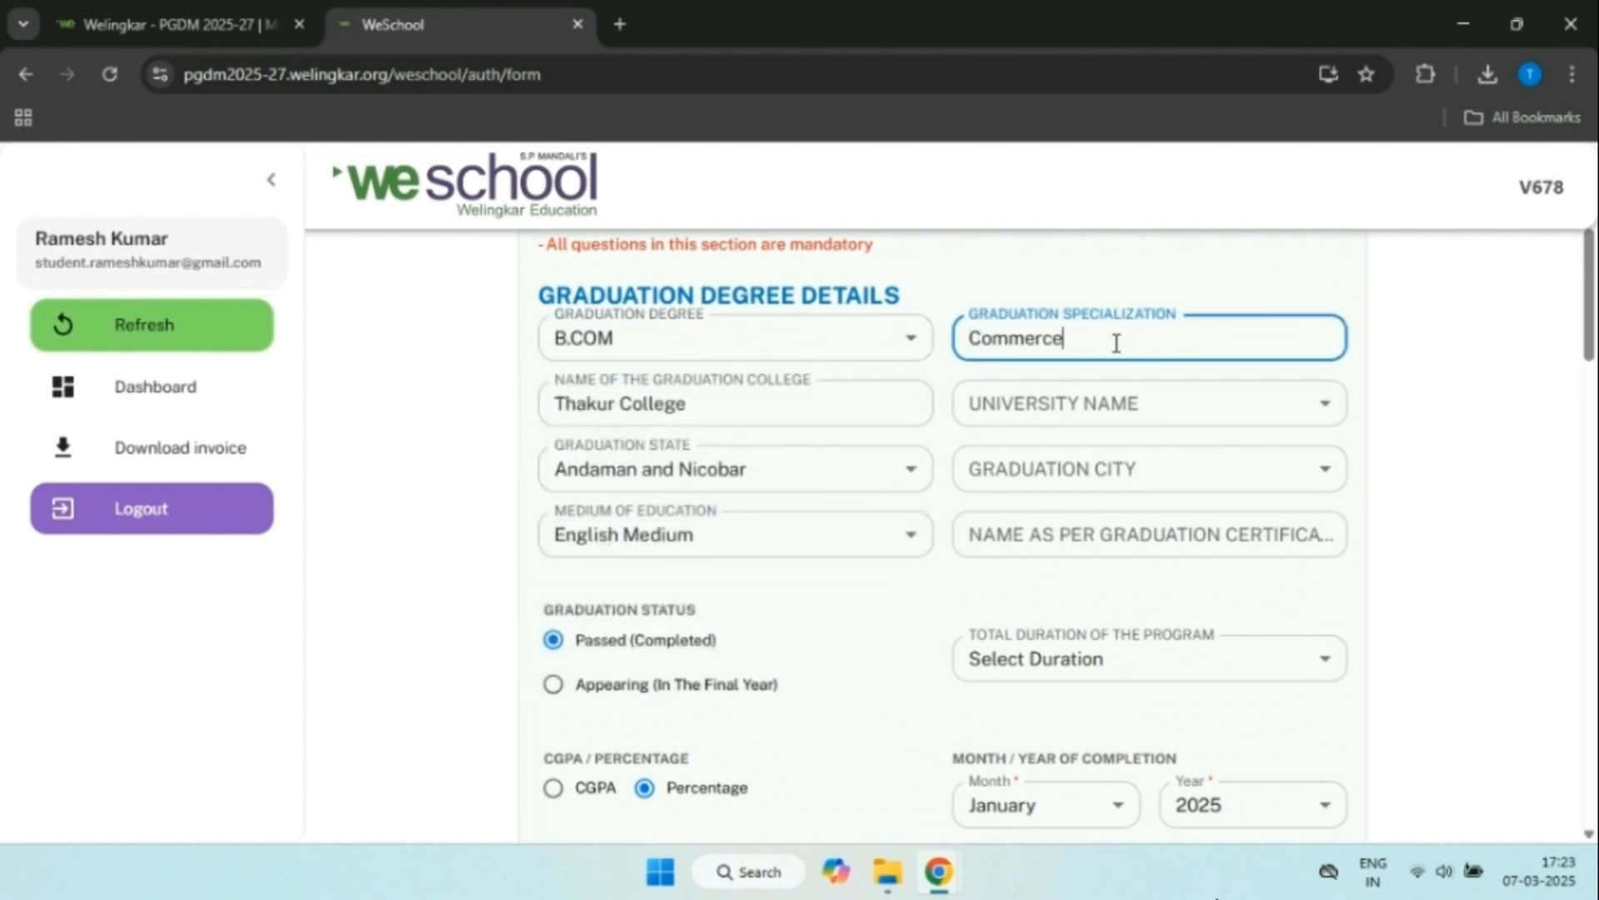
key("Tab")
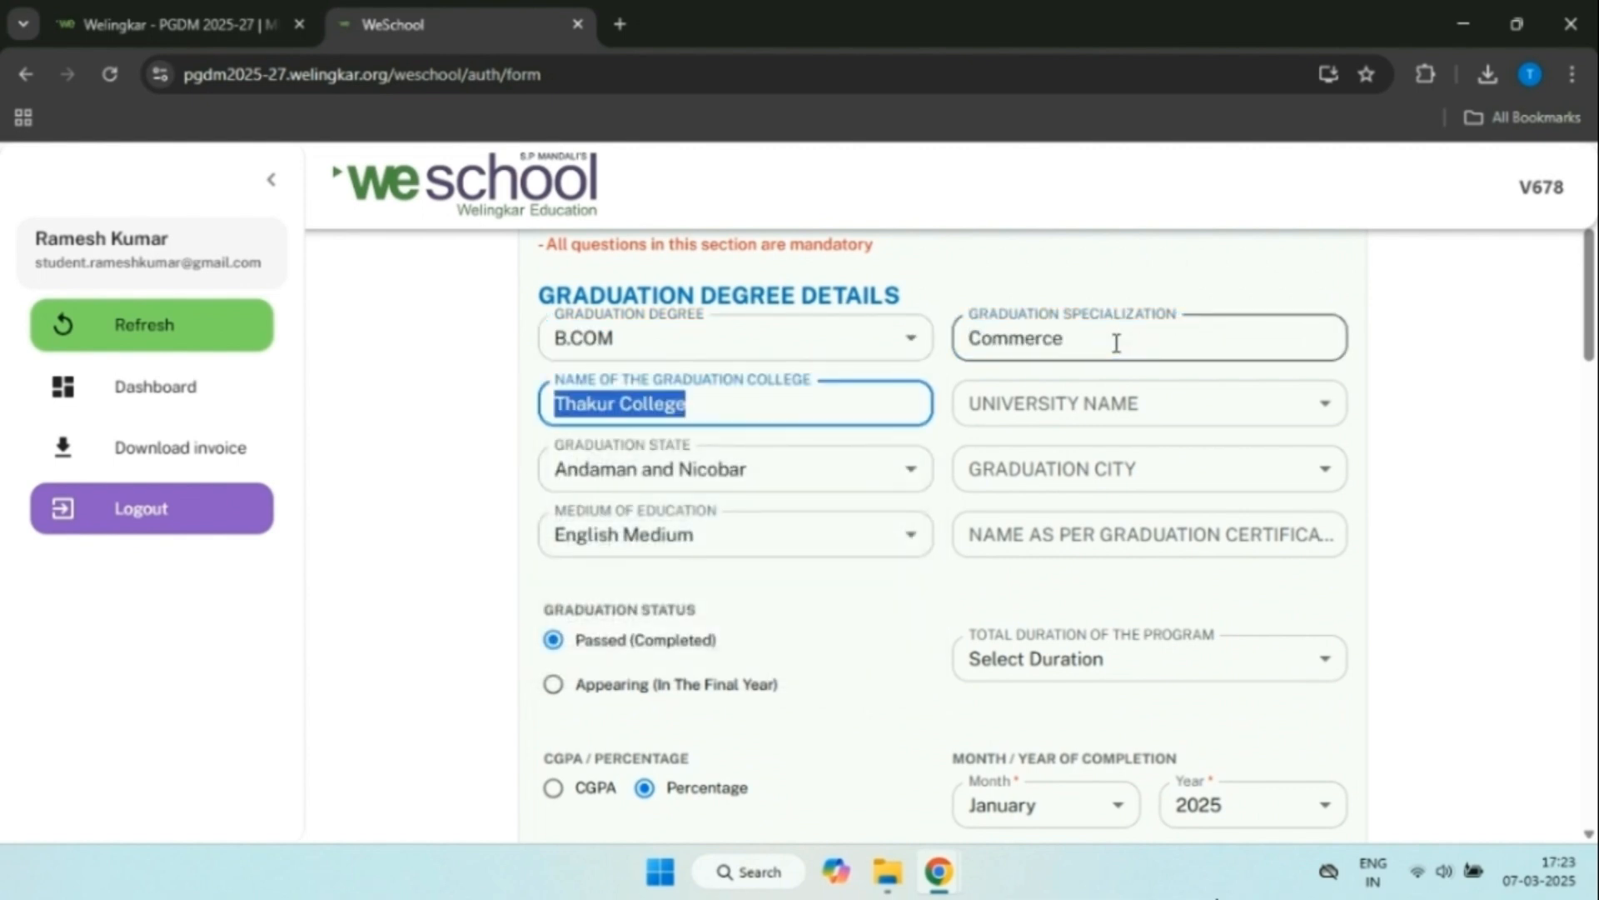
key("Tab")
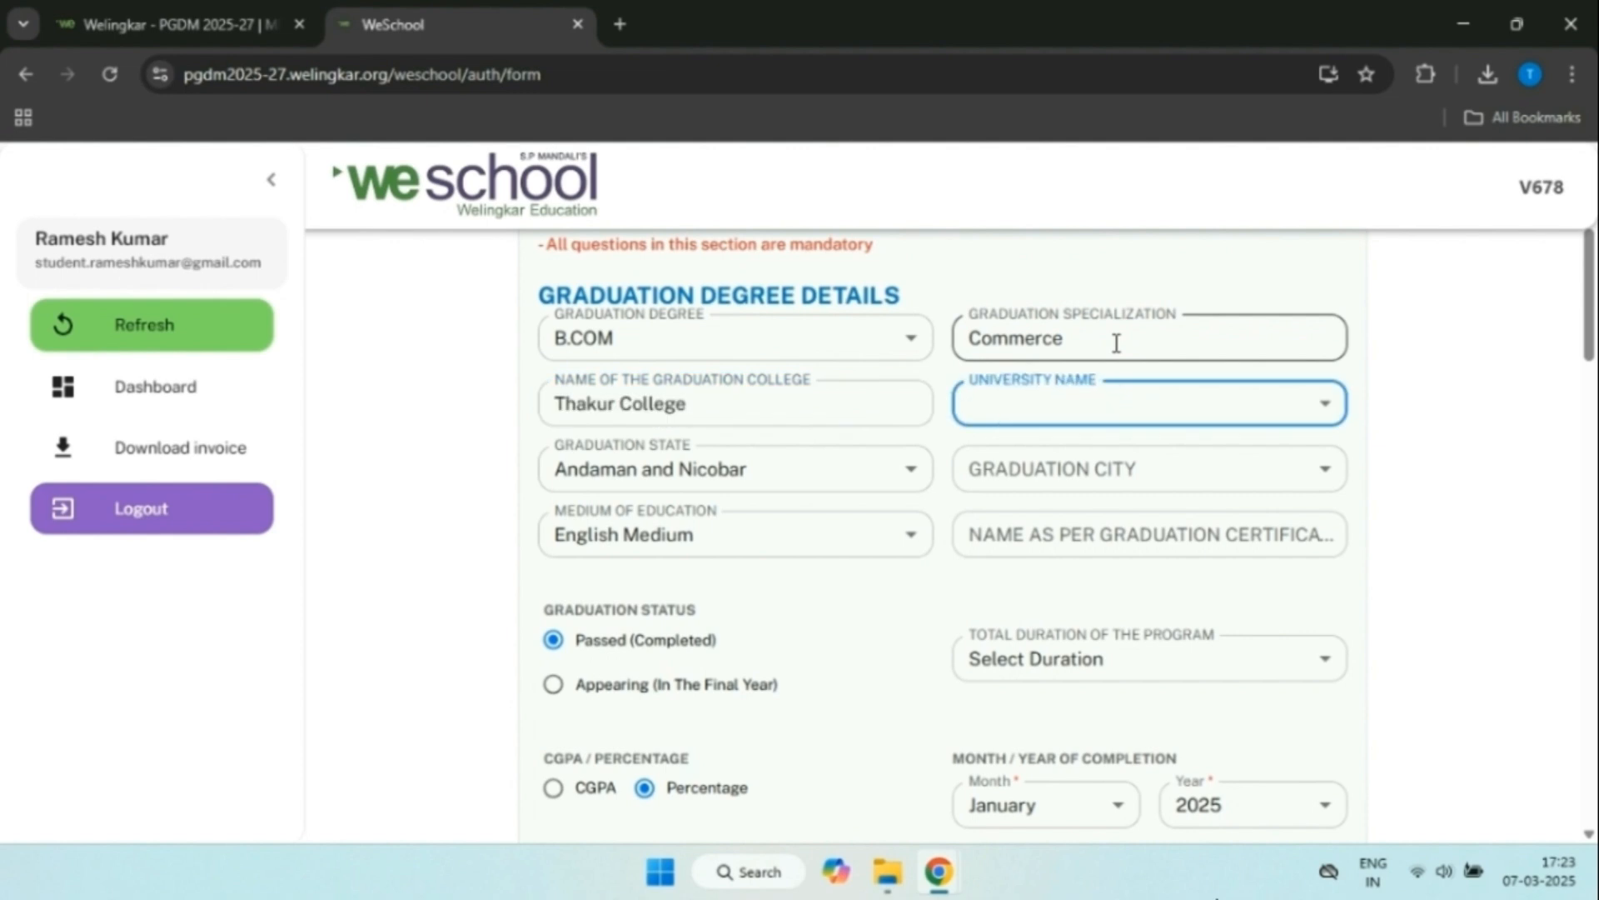
Set the university to University of Mumbai, state to Maharashtra and city to Mumbai.
left_click(1228, 412)
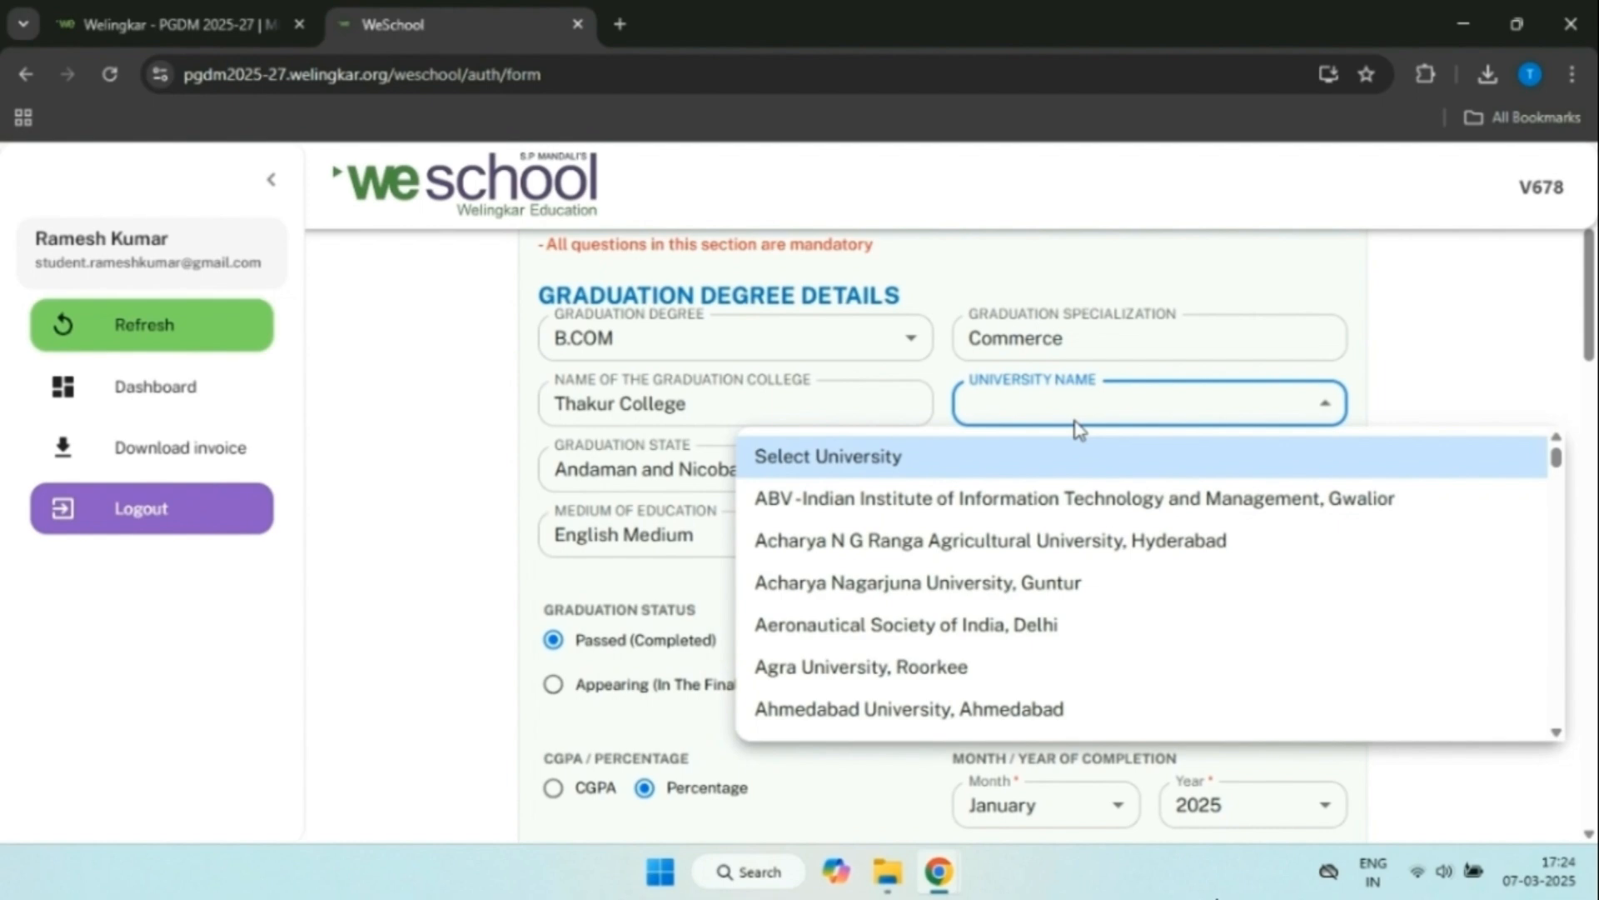
key("u")
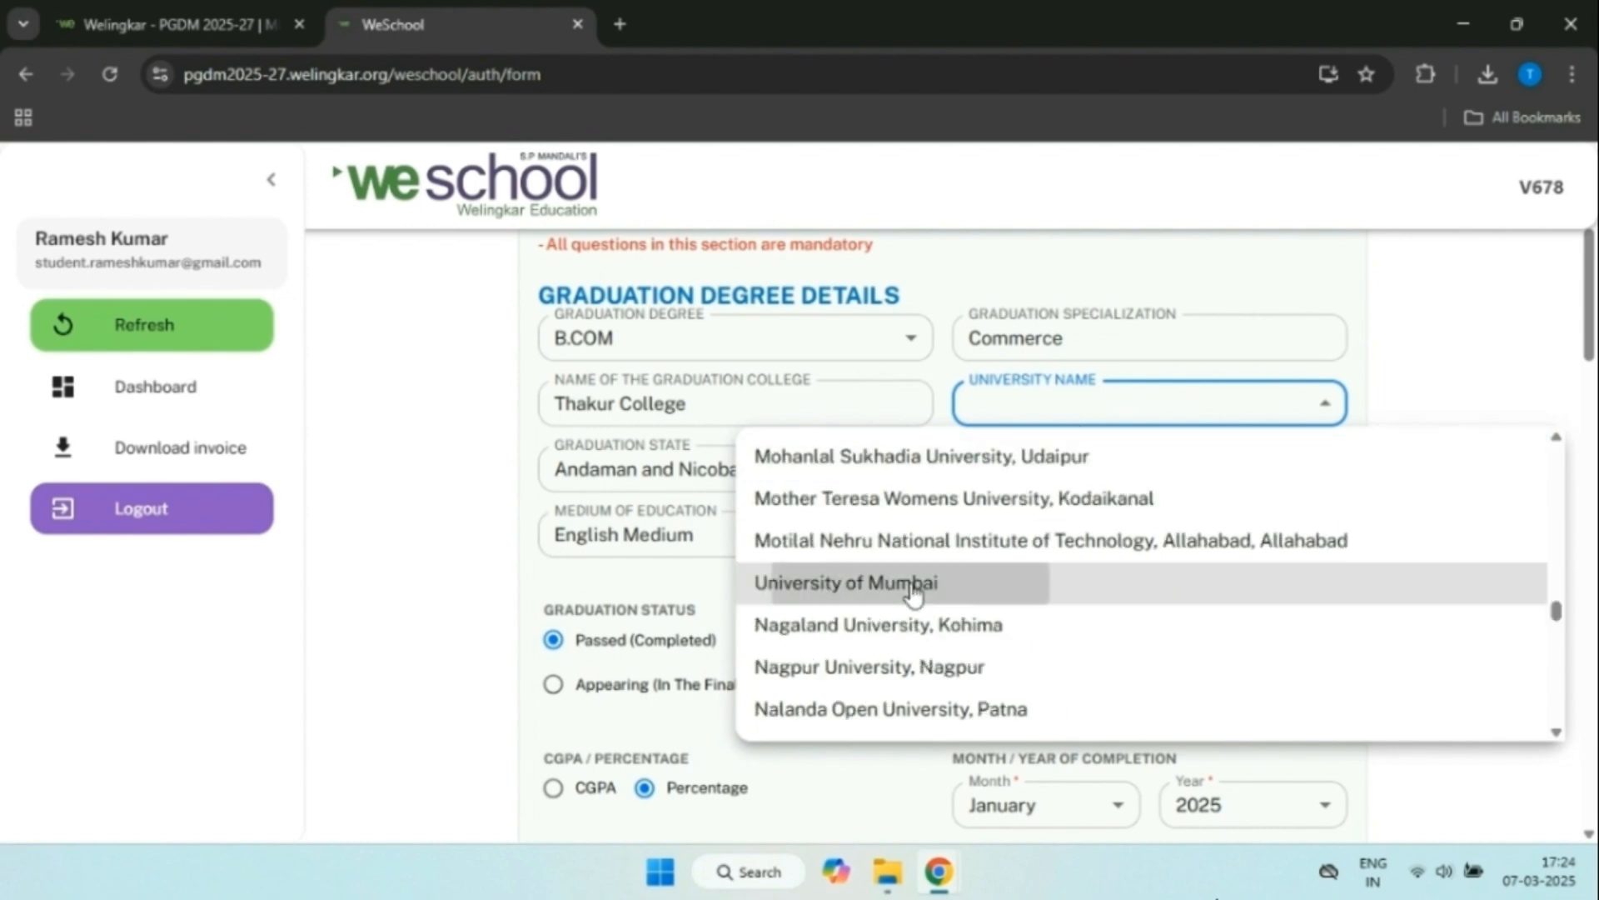
left_click(912, 587)
left_click(835, 484)
scroll(817, 578, "down", 8)
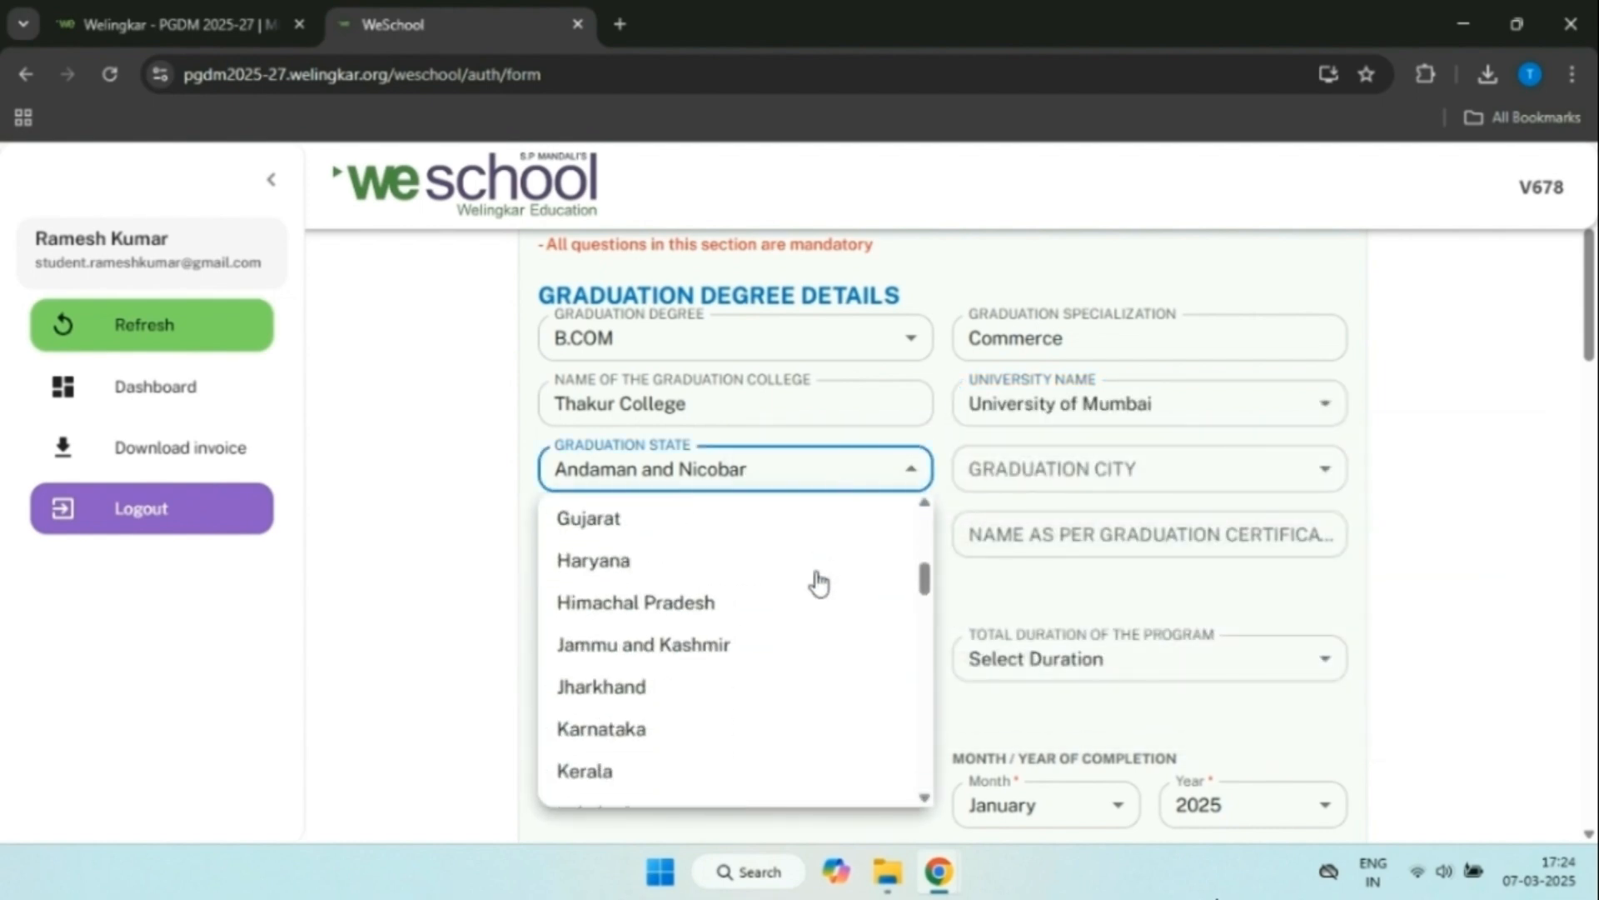
left_click(613, 663)
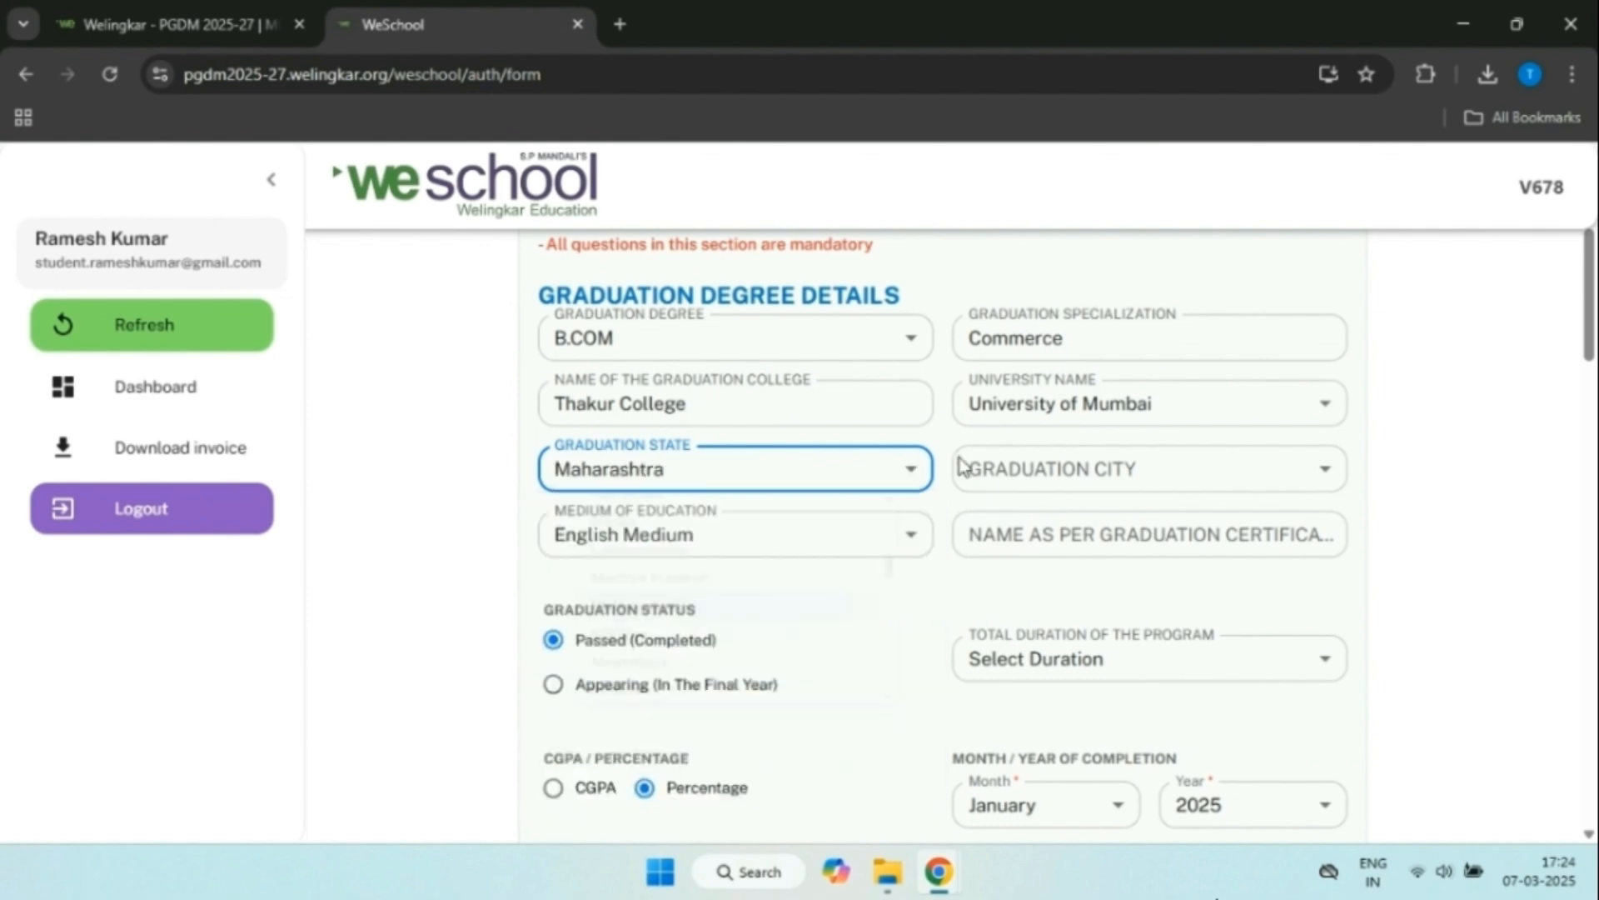
left_click(1020, 471)
type("mum")
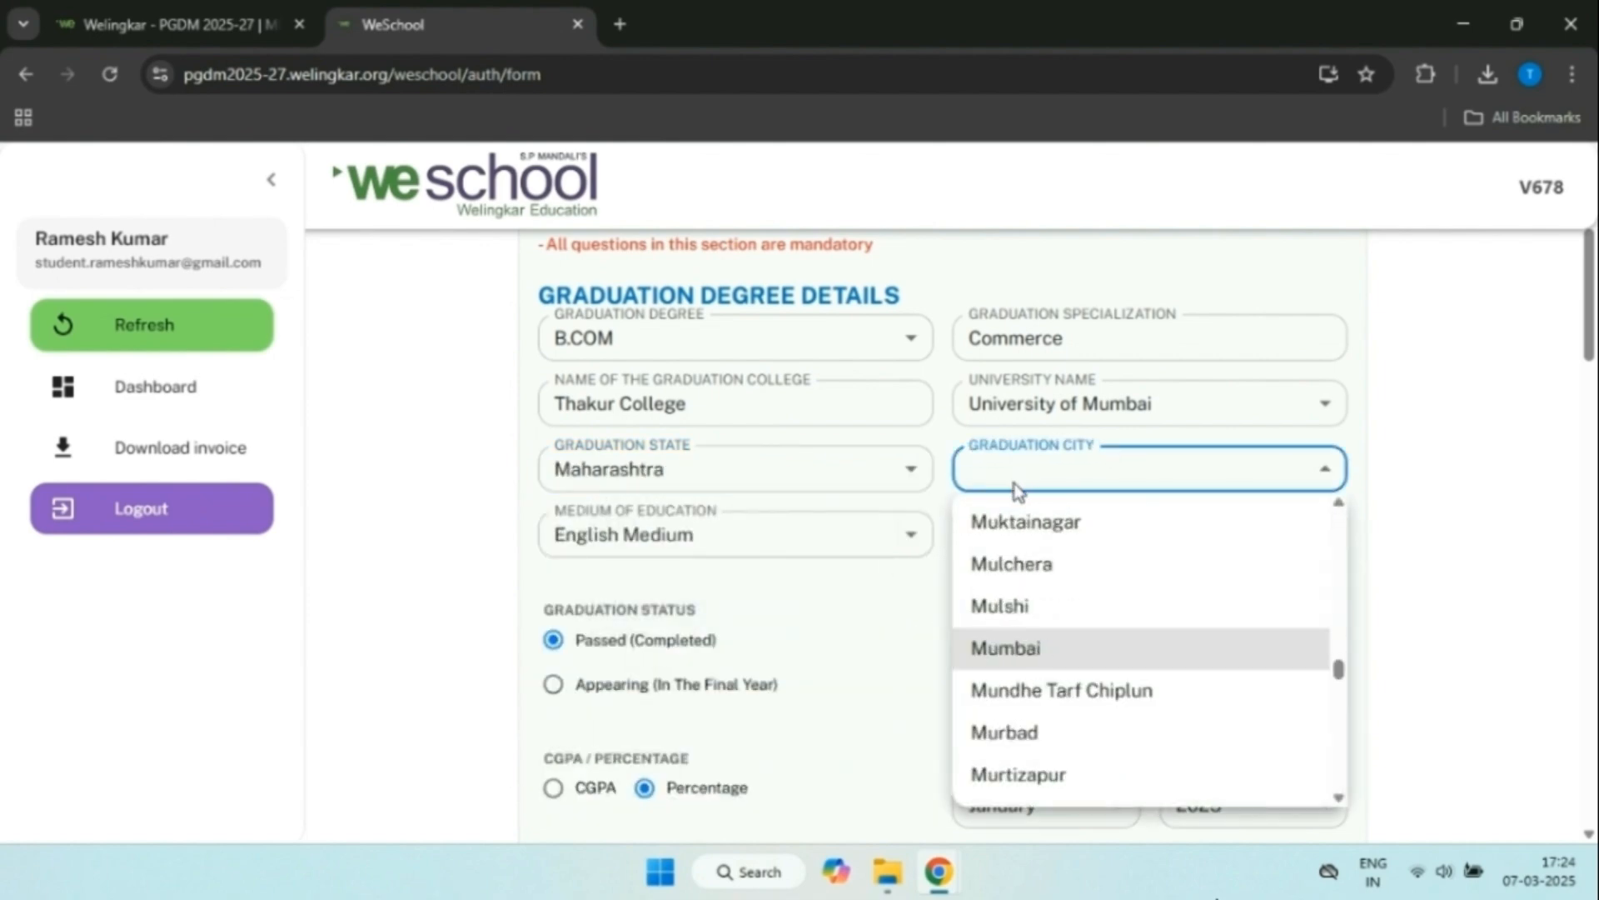
left_click(1037, 651)
left_click(777, 531)
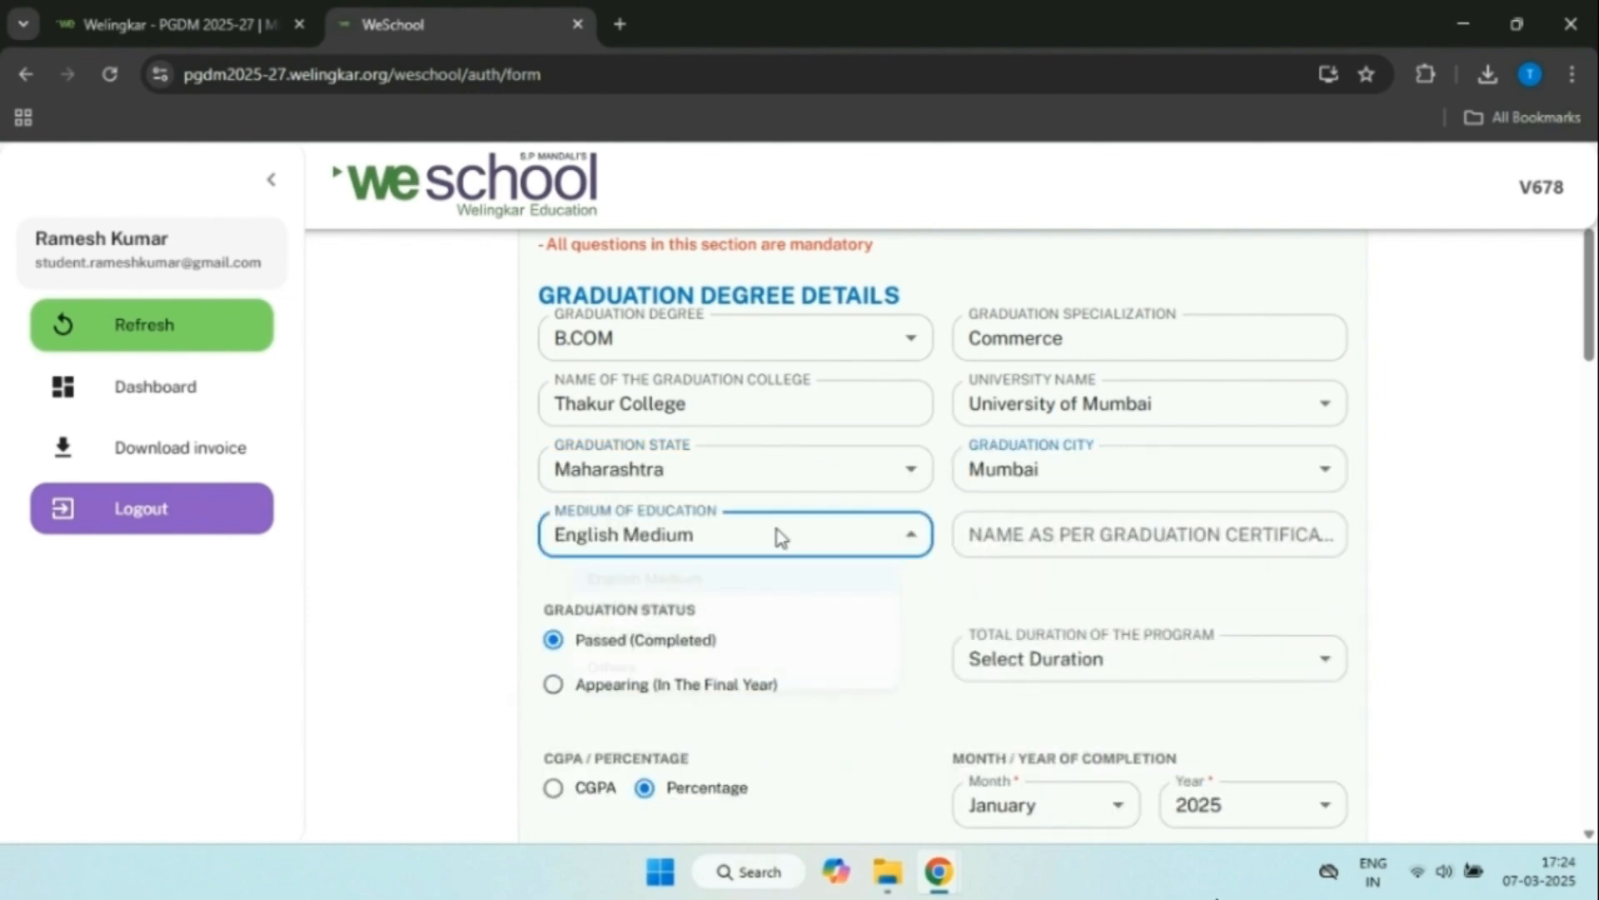
Keep English Medium and enter the candidate's name as per certificate.
left_click(652, 588)
left_click(1002, 542)
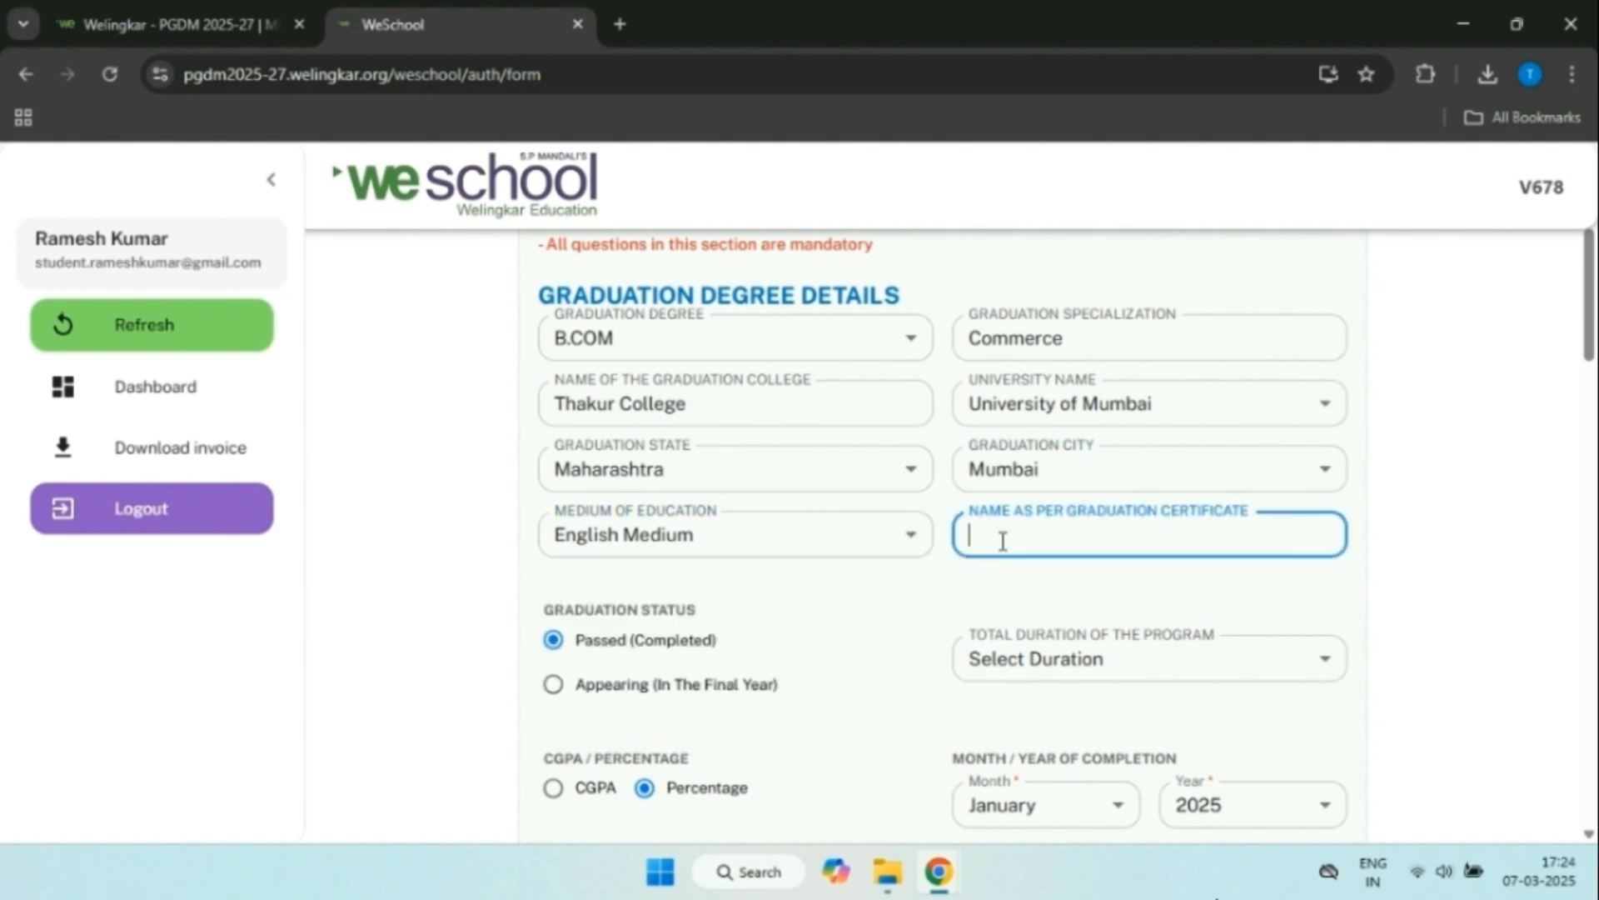
key("Tab")
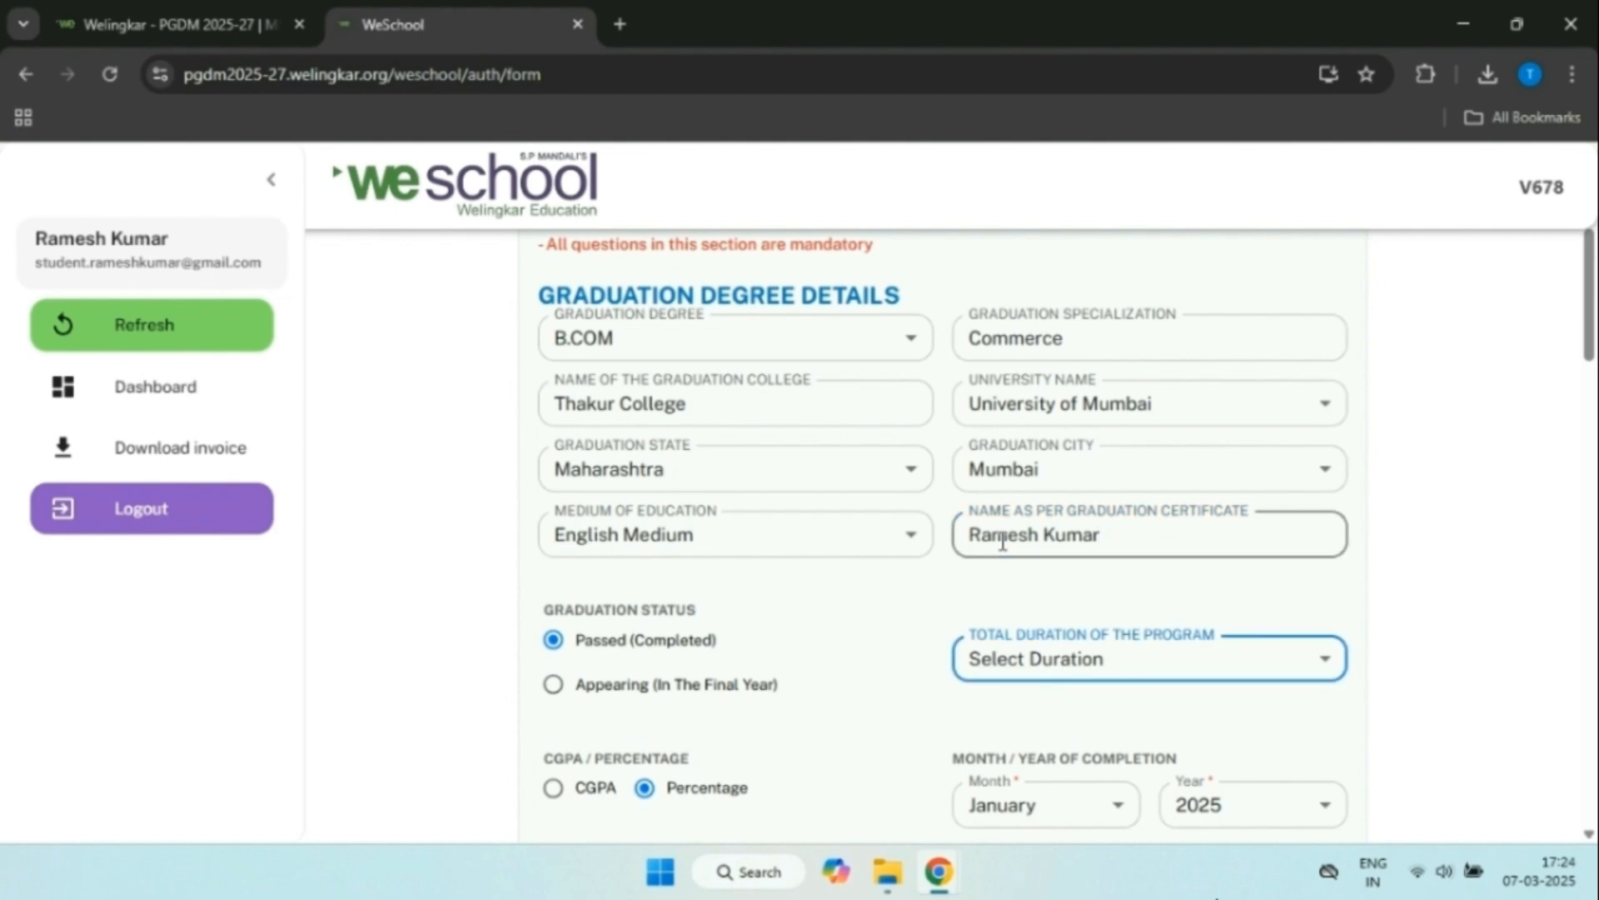
scroll(758, 642, "down", 2)
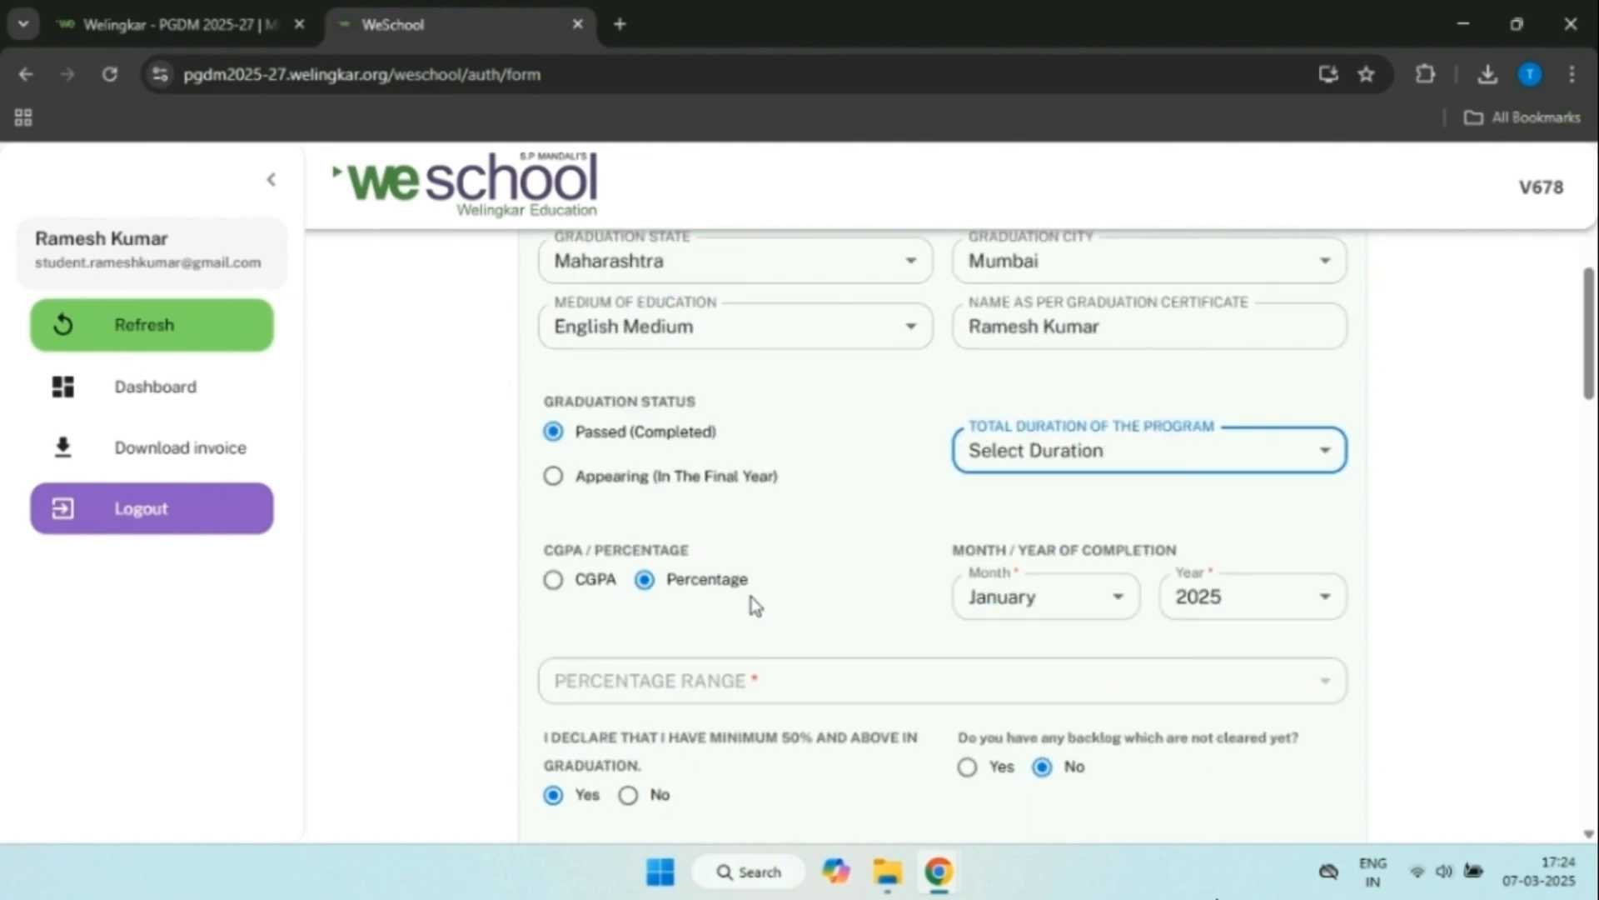
scroll(567, 491, "down", 1)
Mark graduation Appearing (In The Final Year), 3 Year duration, Percentage scoring, completing in June.
left_click(553, 453)
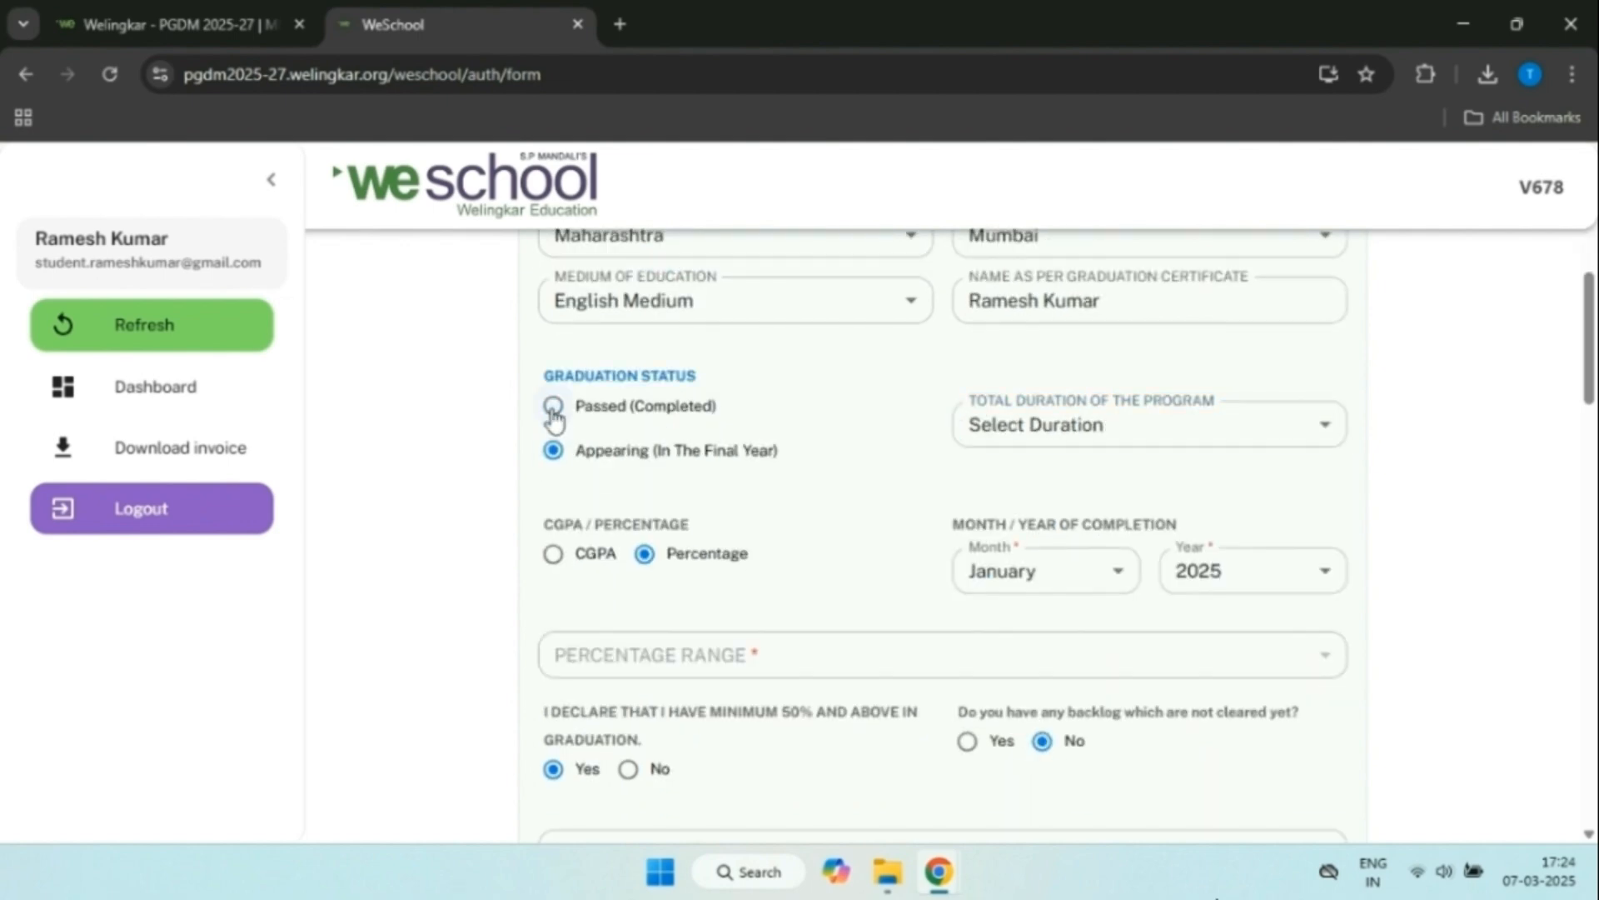
left_click(553, 408)
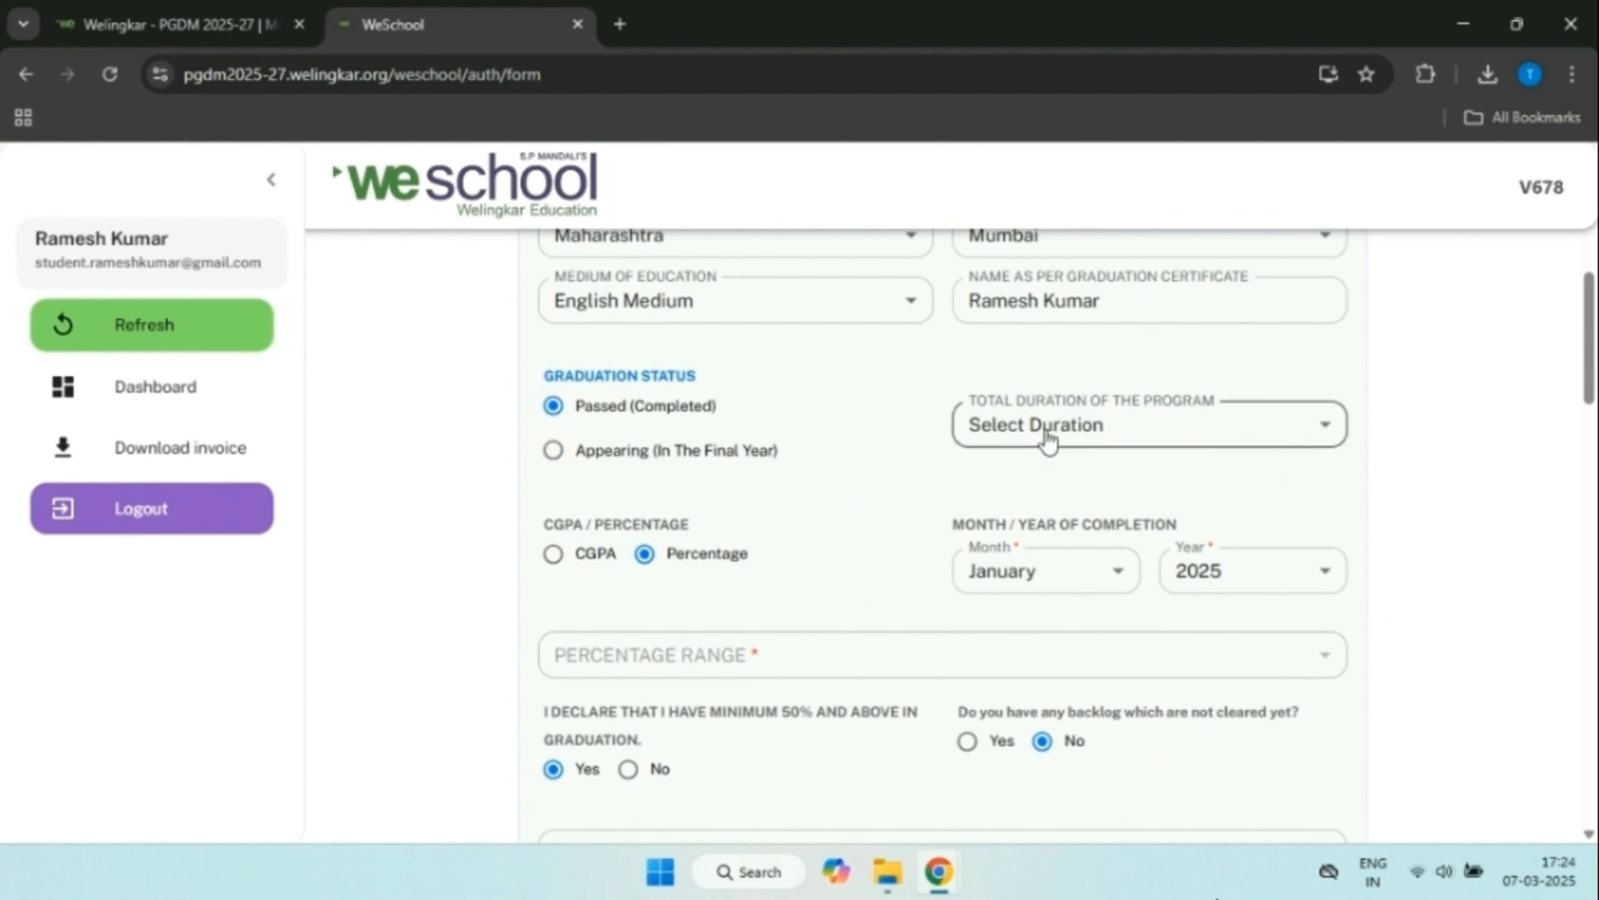
left_click(553, 451)
left_click(1110, 442)
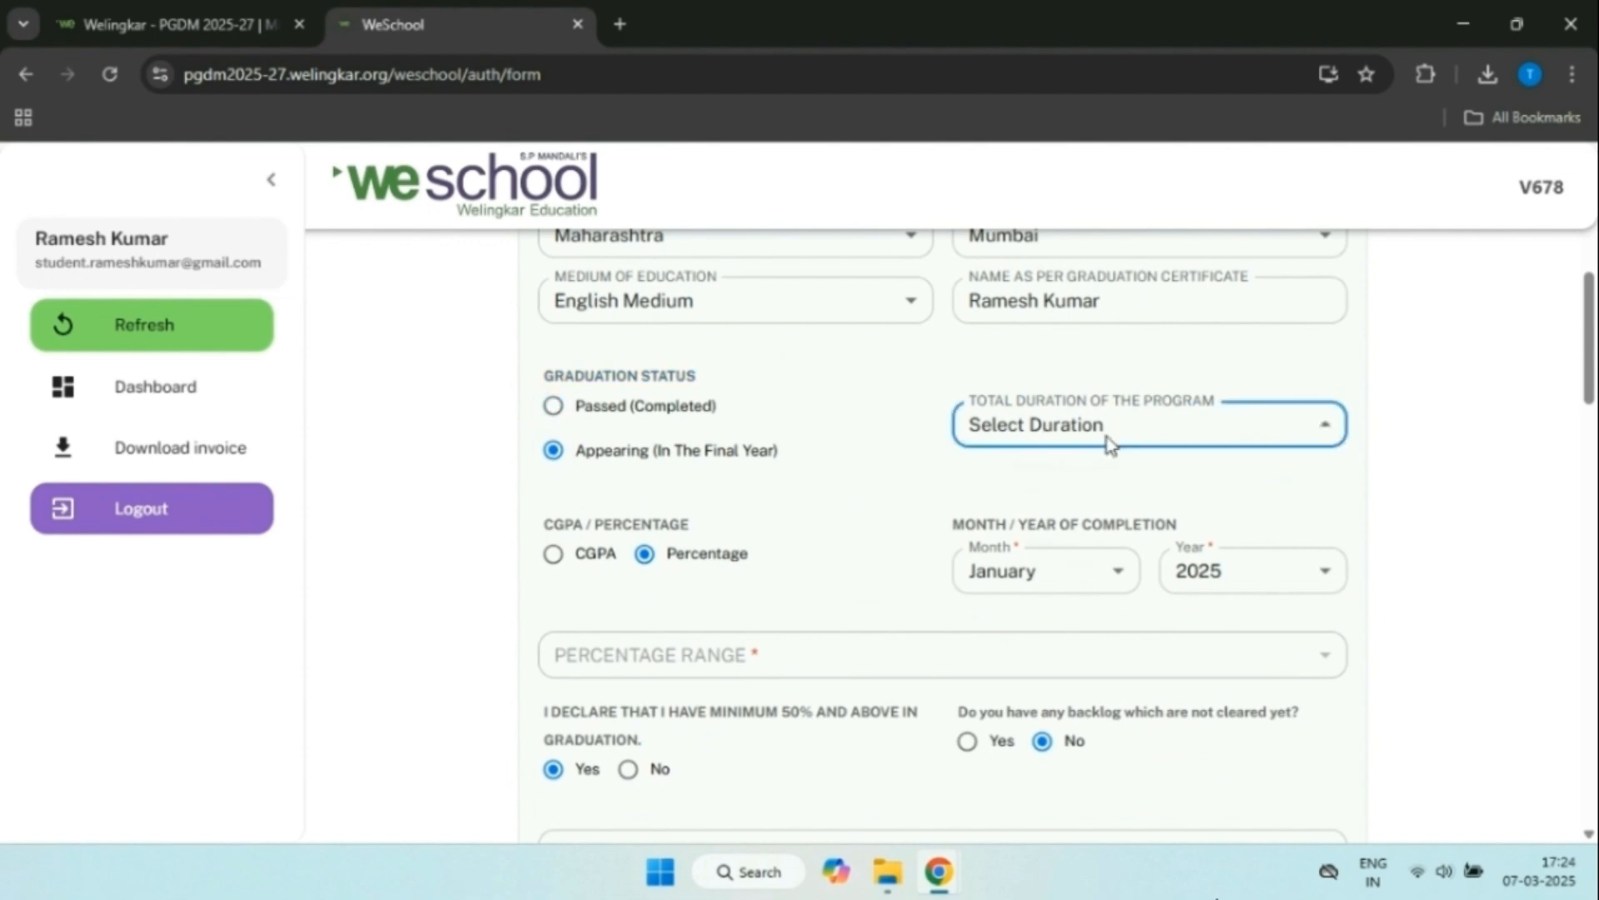
left_click(1016, 526)
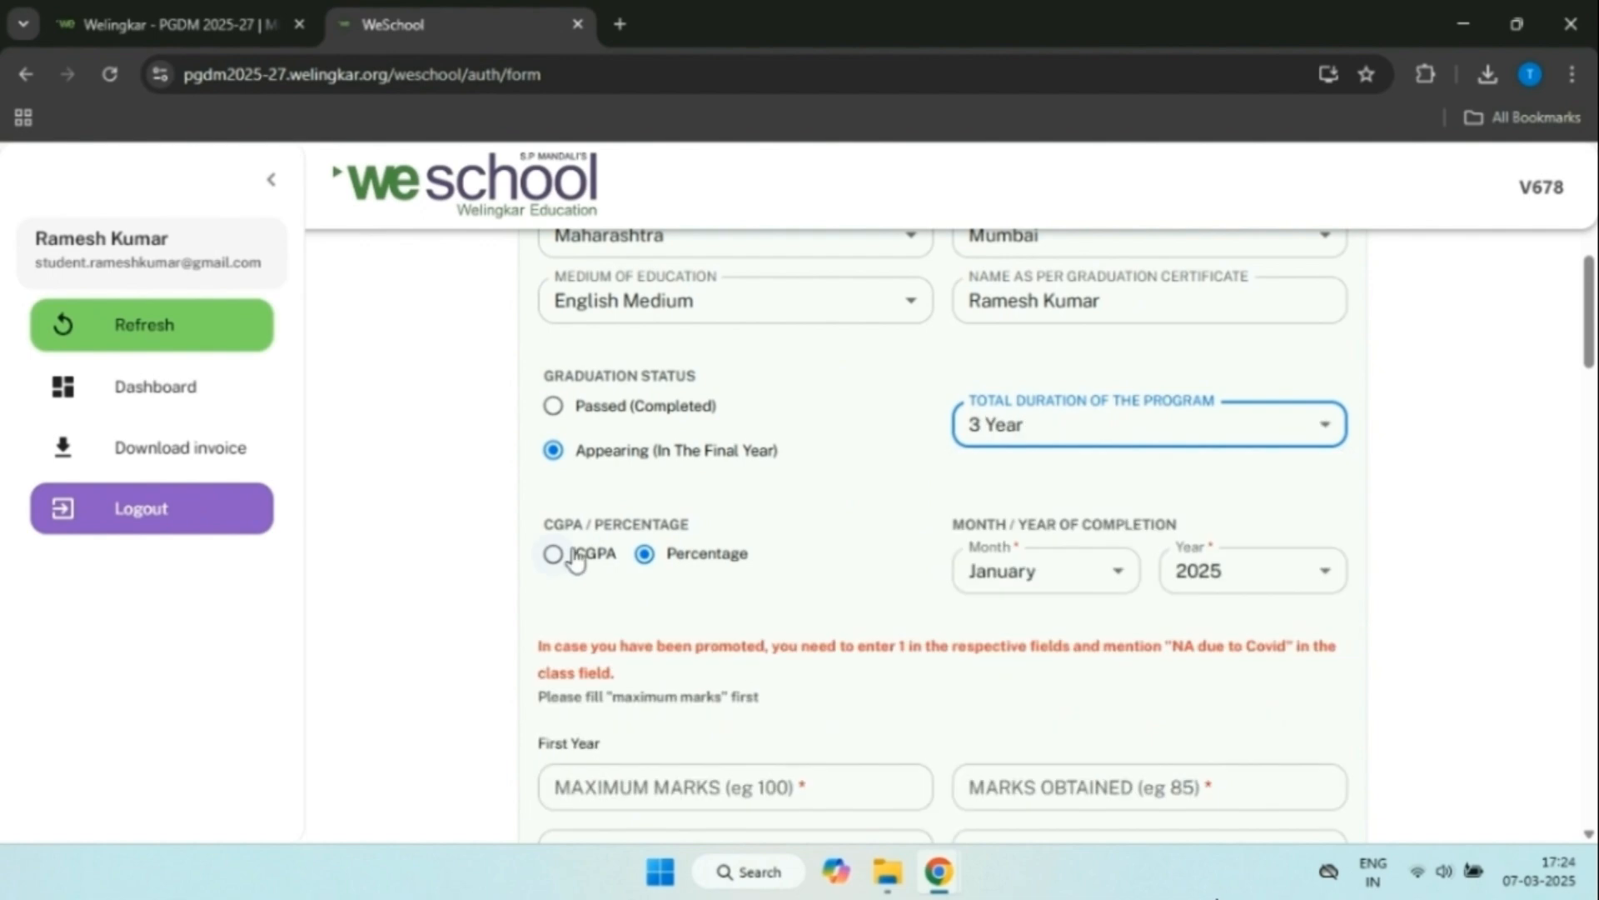
left_click(575, 558)
left_click(645, 555)
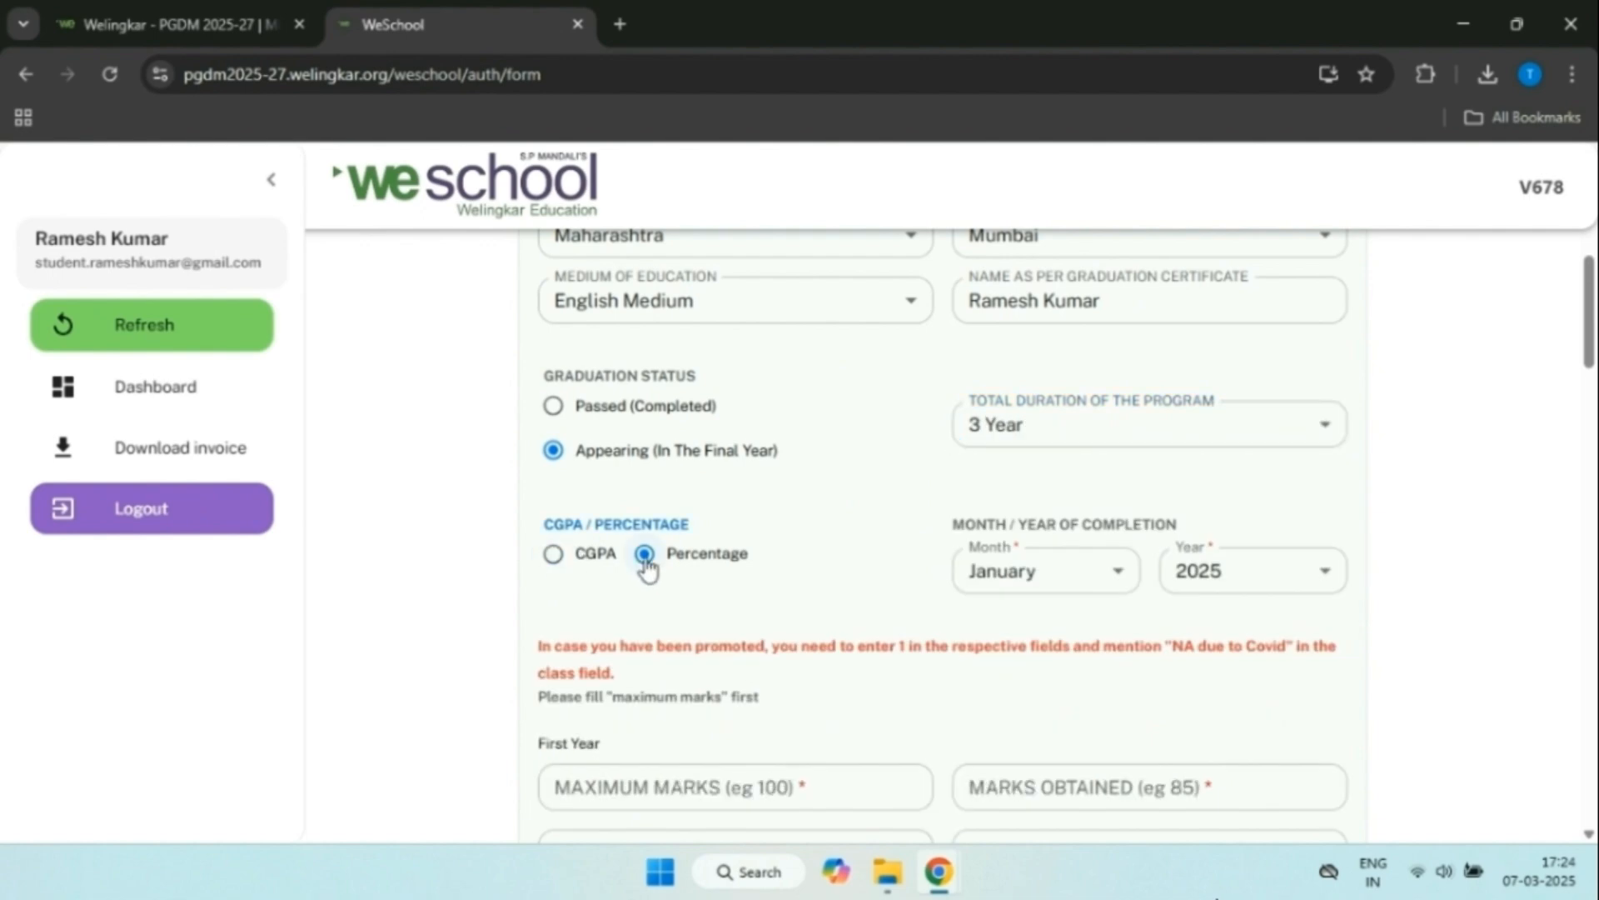
left_click(1111, 583)
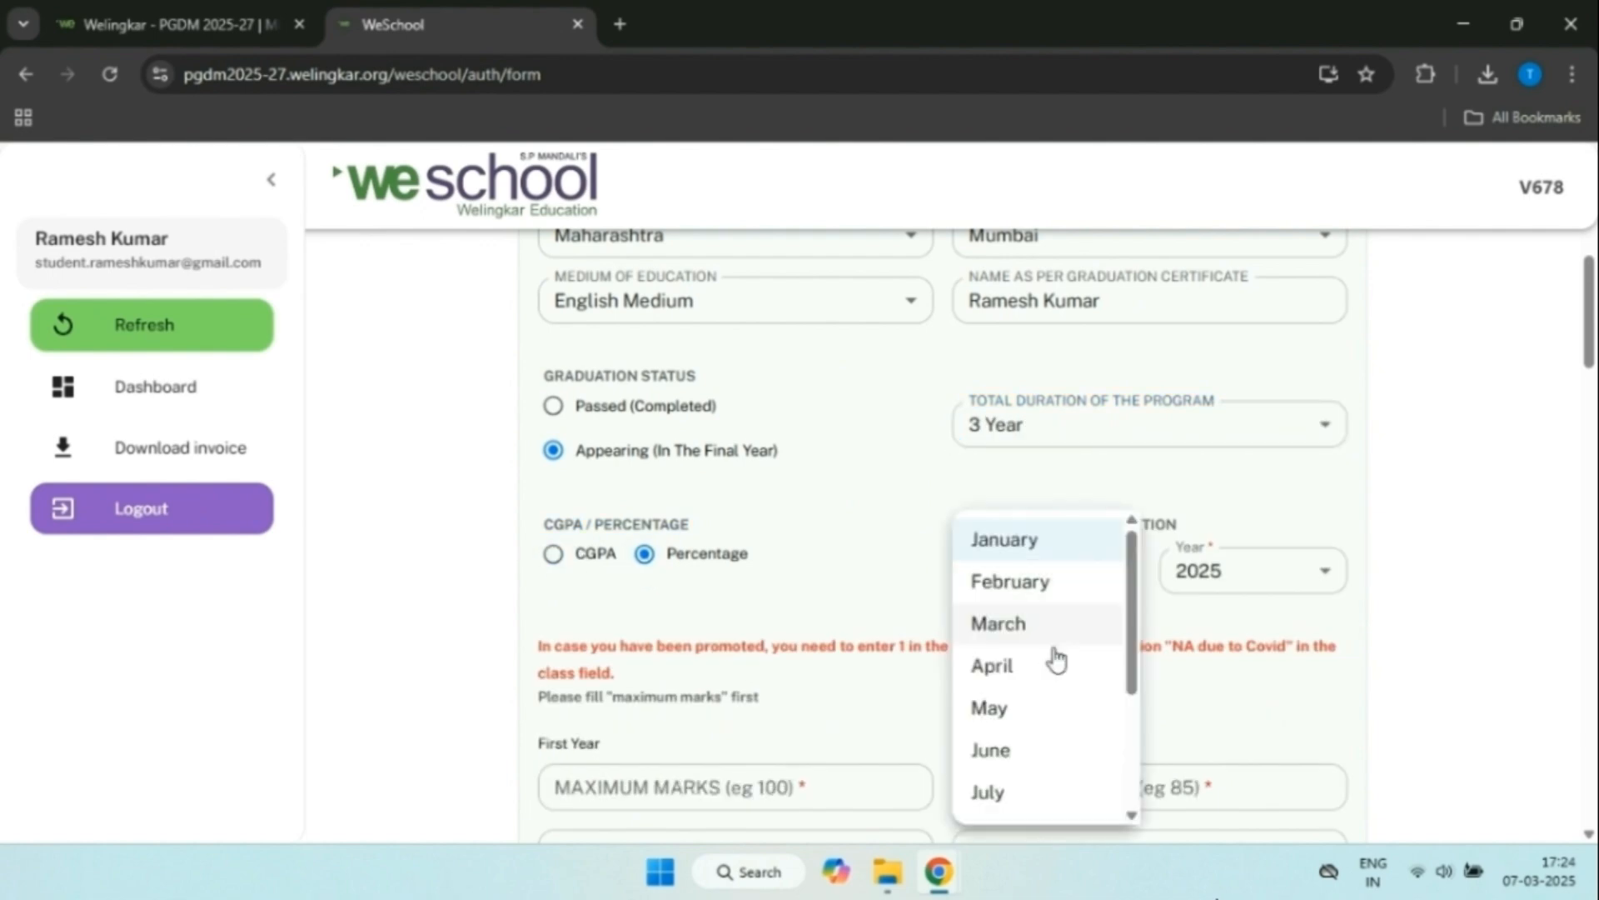
left_click(1016, 753)
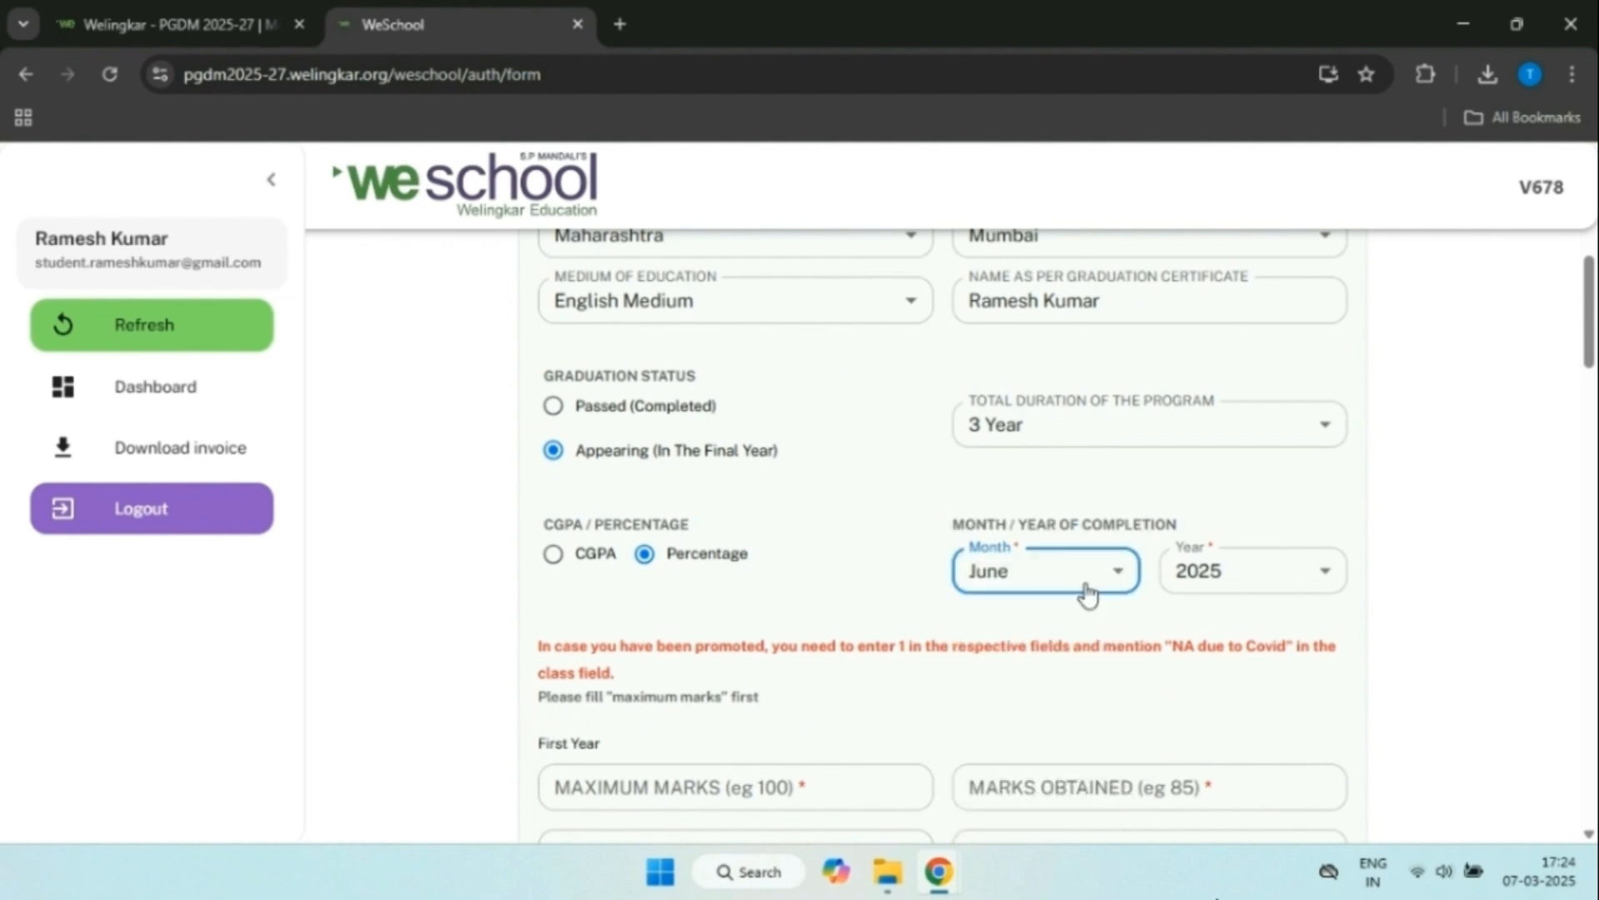
scroll(798, 492, "down", 3)
scroll(787, 470, "up", 3)
scroll(624, 434, "down", 4)
Enter First Year marks of 900 out of 1000, graded First Class.
left_click(837, 445)
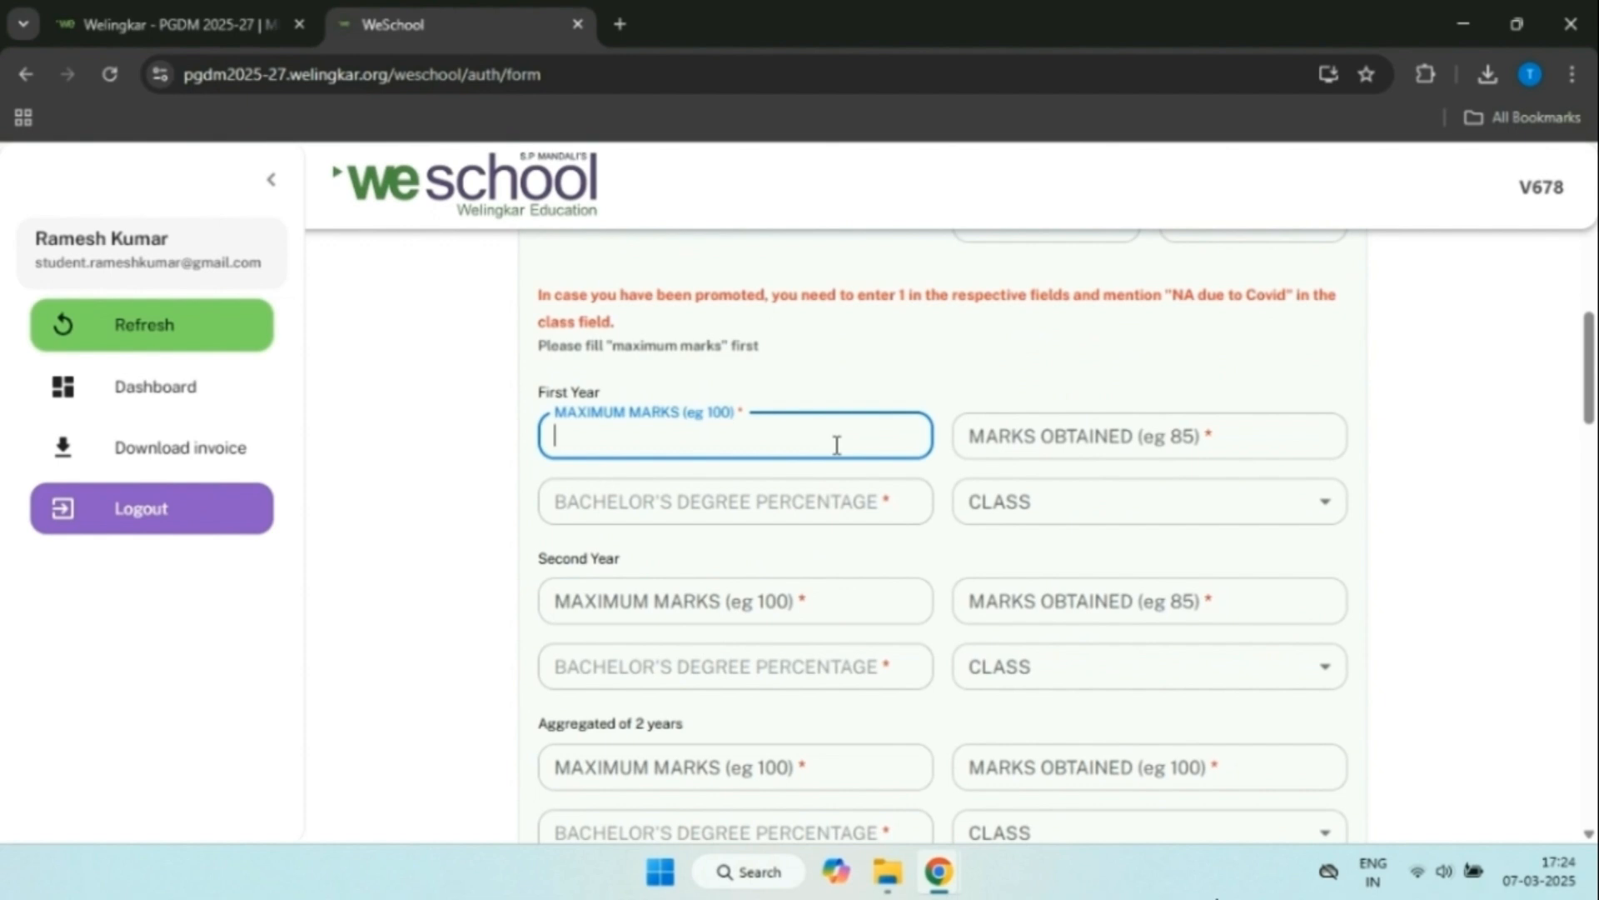
type("1000")
key("Tab")
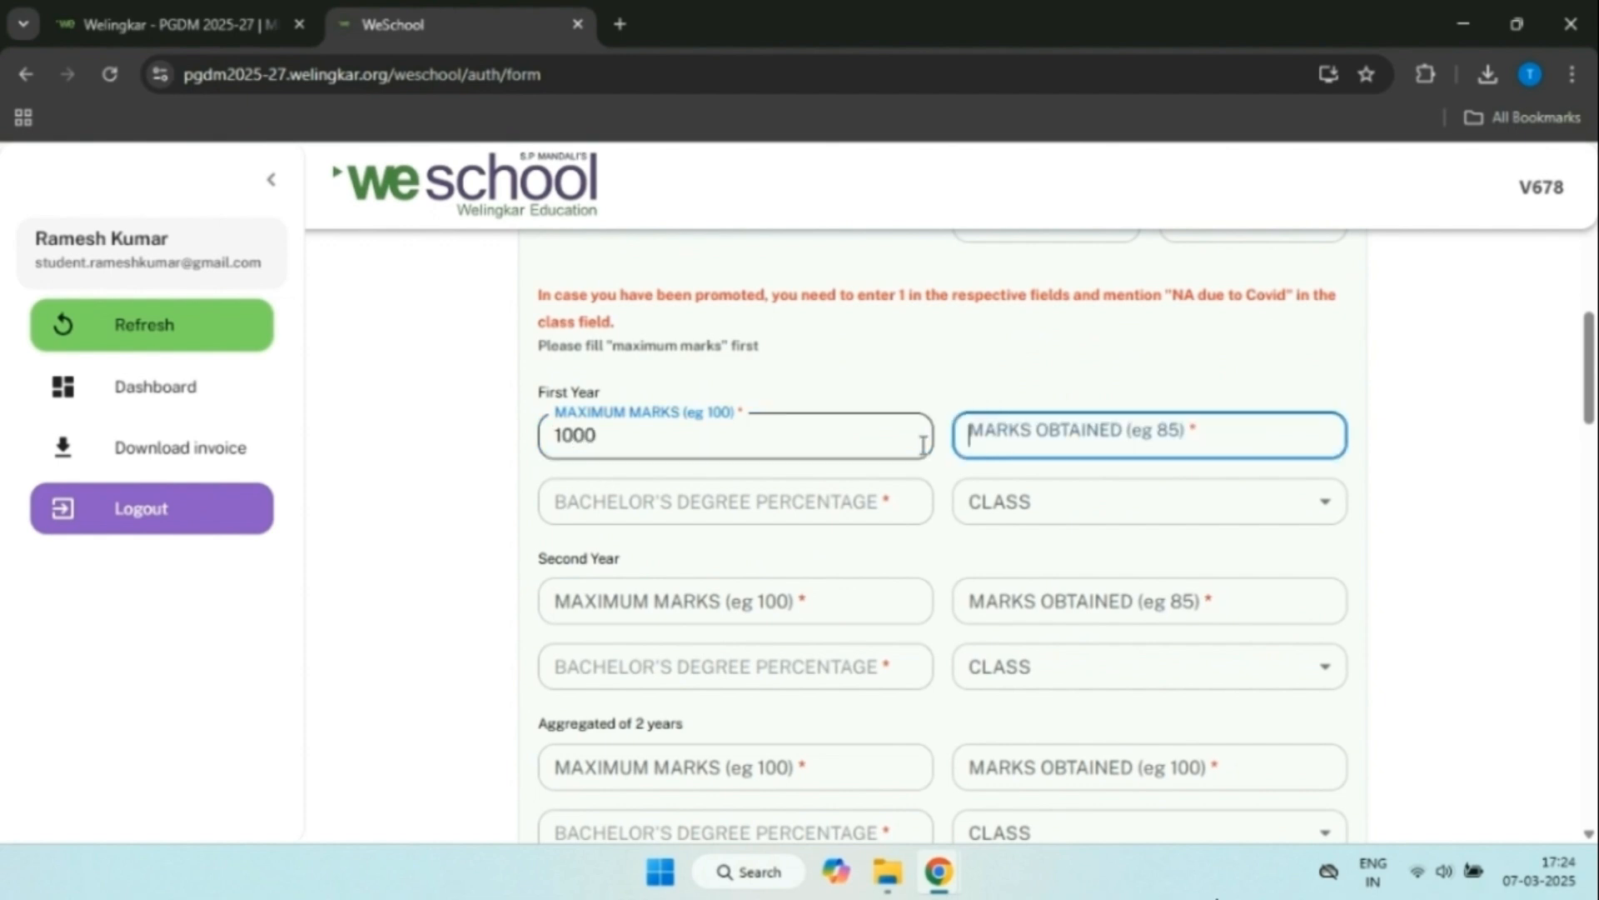
type("9")
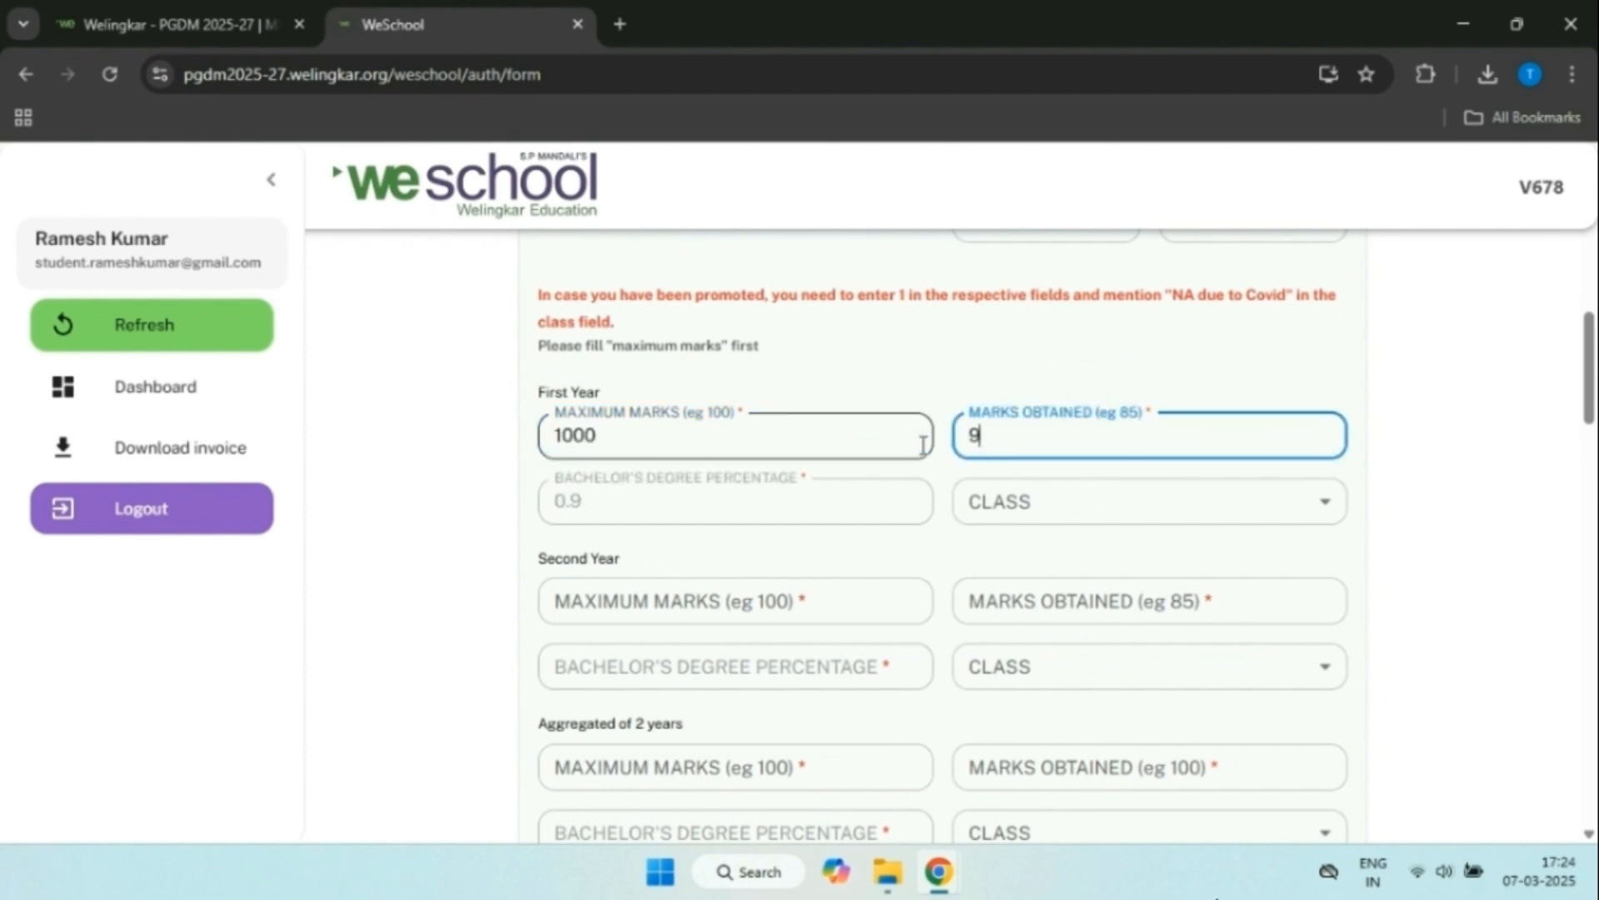
type("00")
left_click(1016, 513)
left_click(1016, 512)
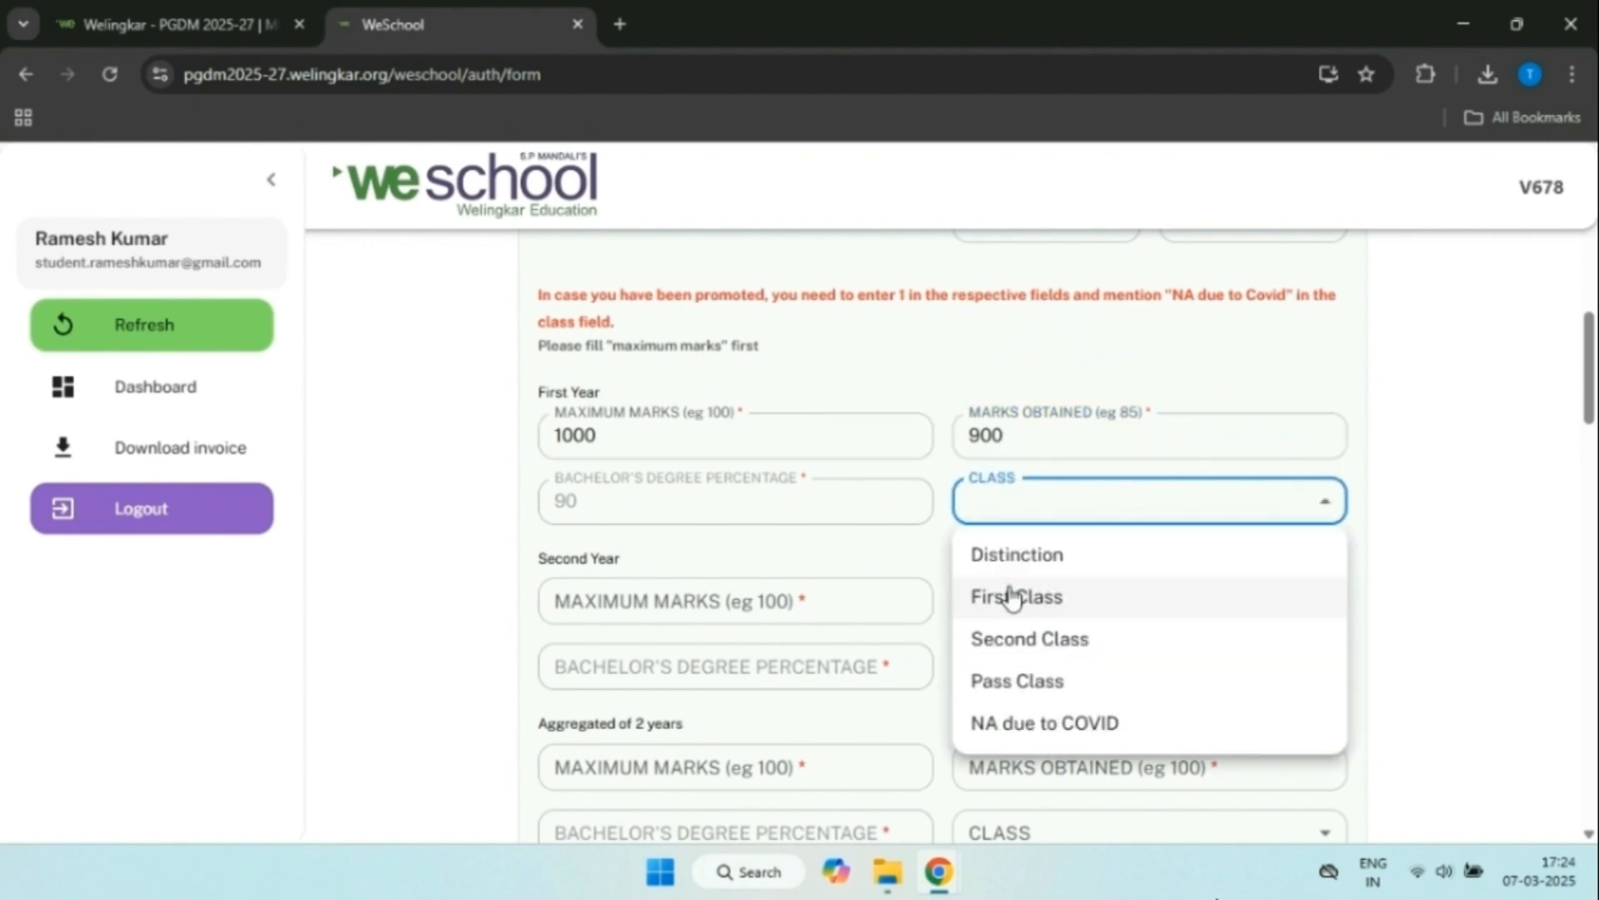
left_click(1011, 597)
Enter Second Year marks of 850 out of 1000, graded First Class.
left_click(879, 597)
type("100")
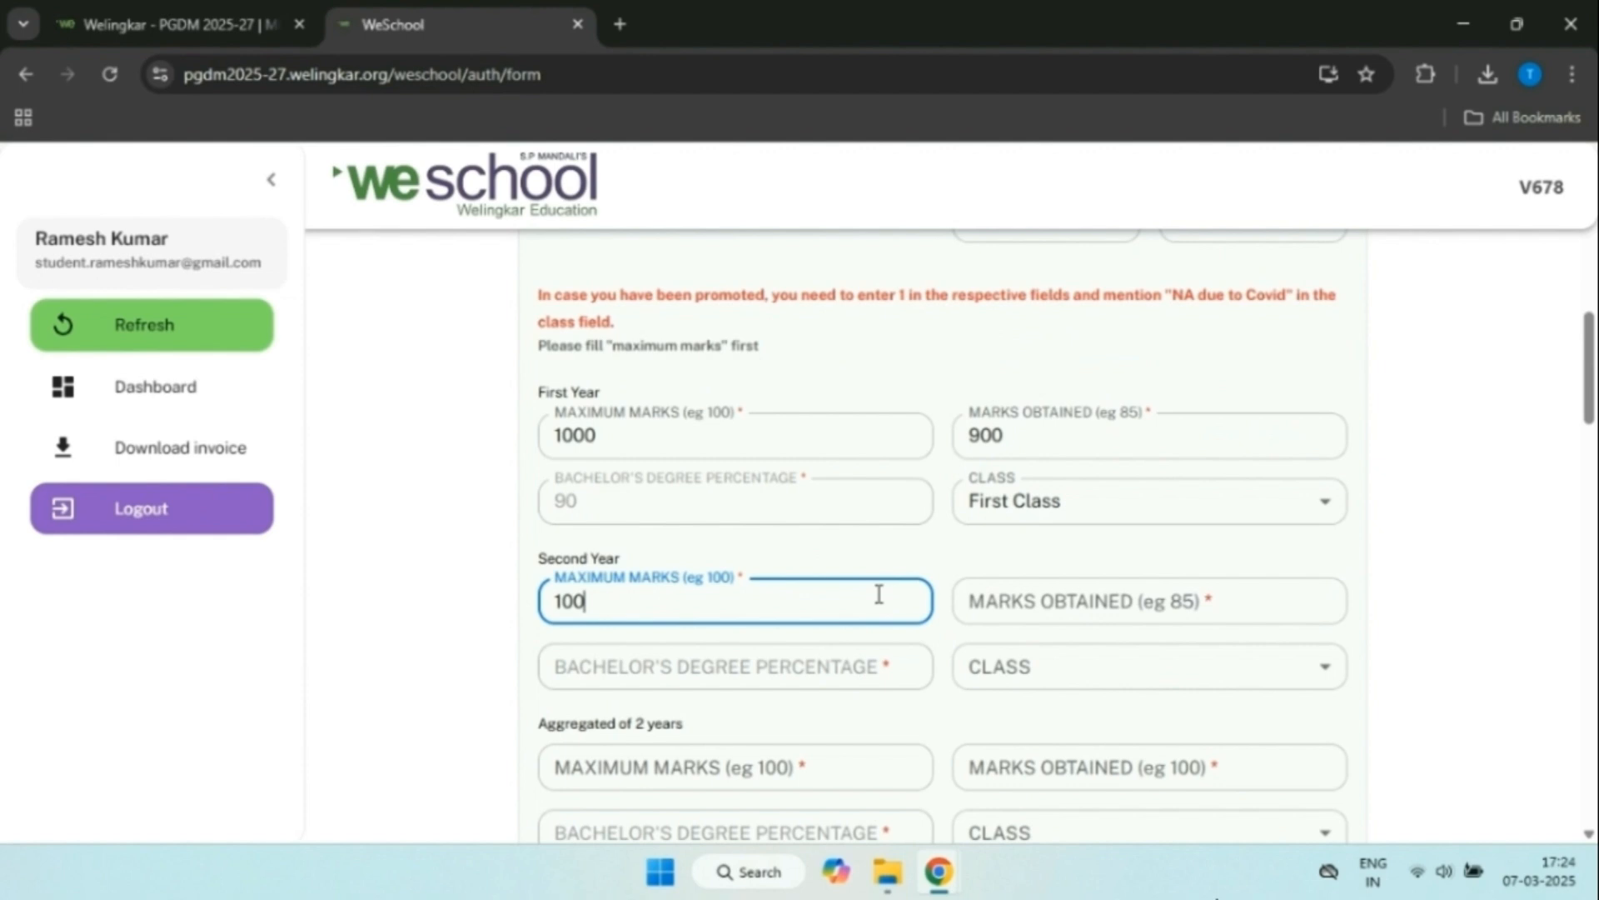
type("0")
key("Tab")
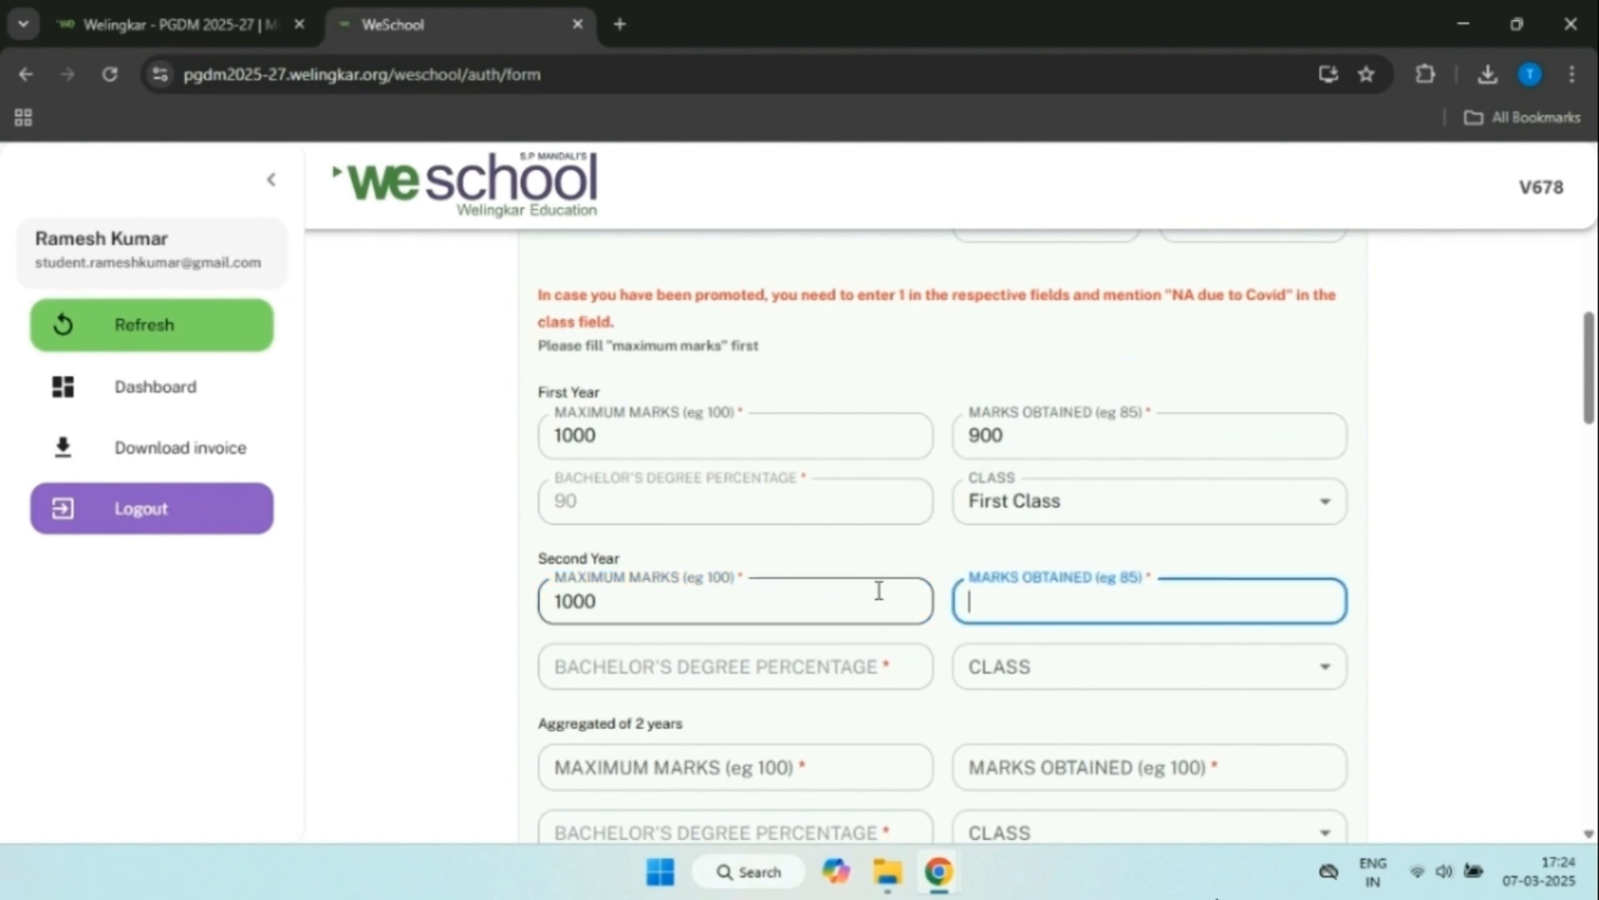
type("850")
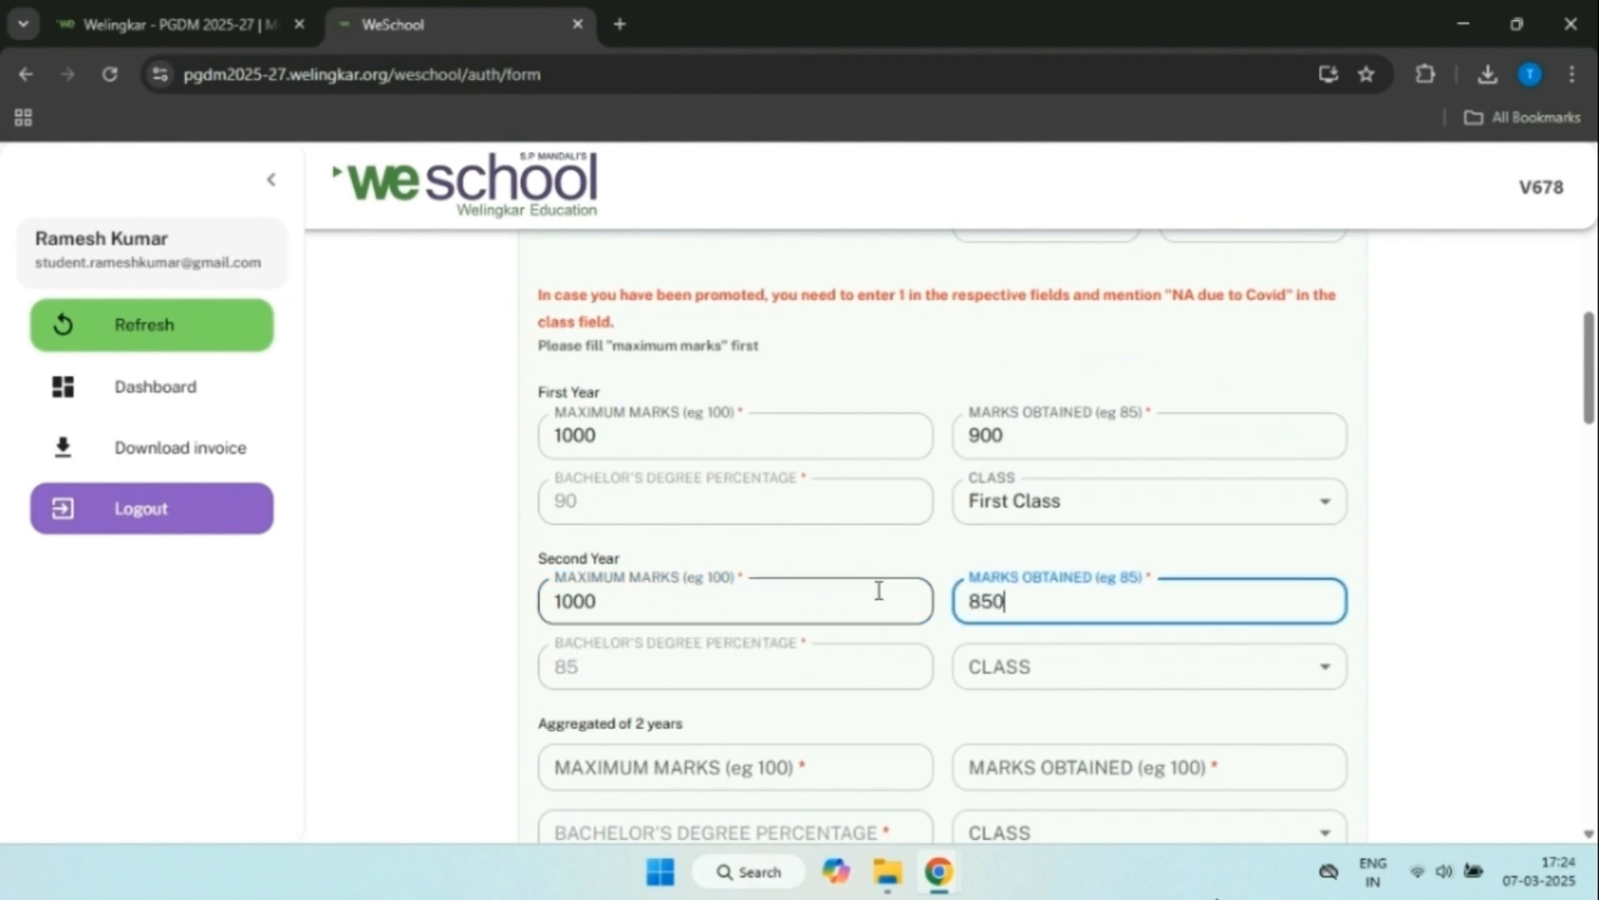
key("Tab")
left_click(991, 682)
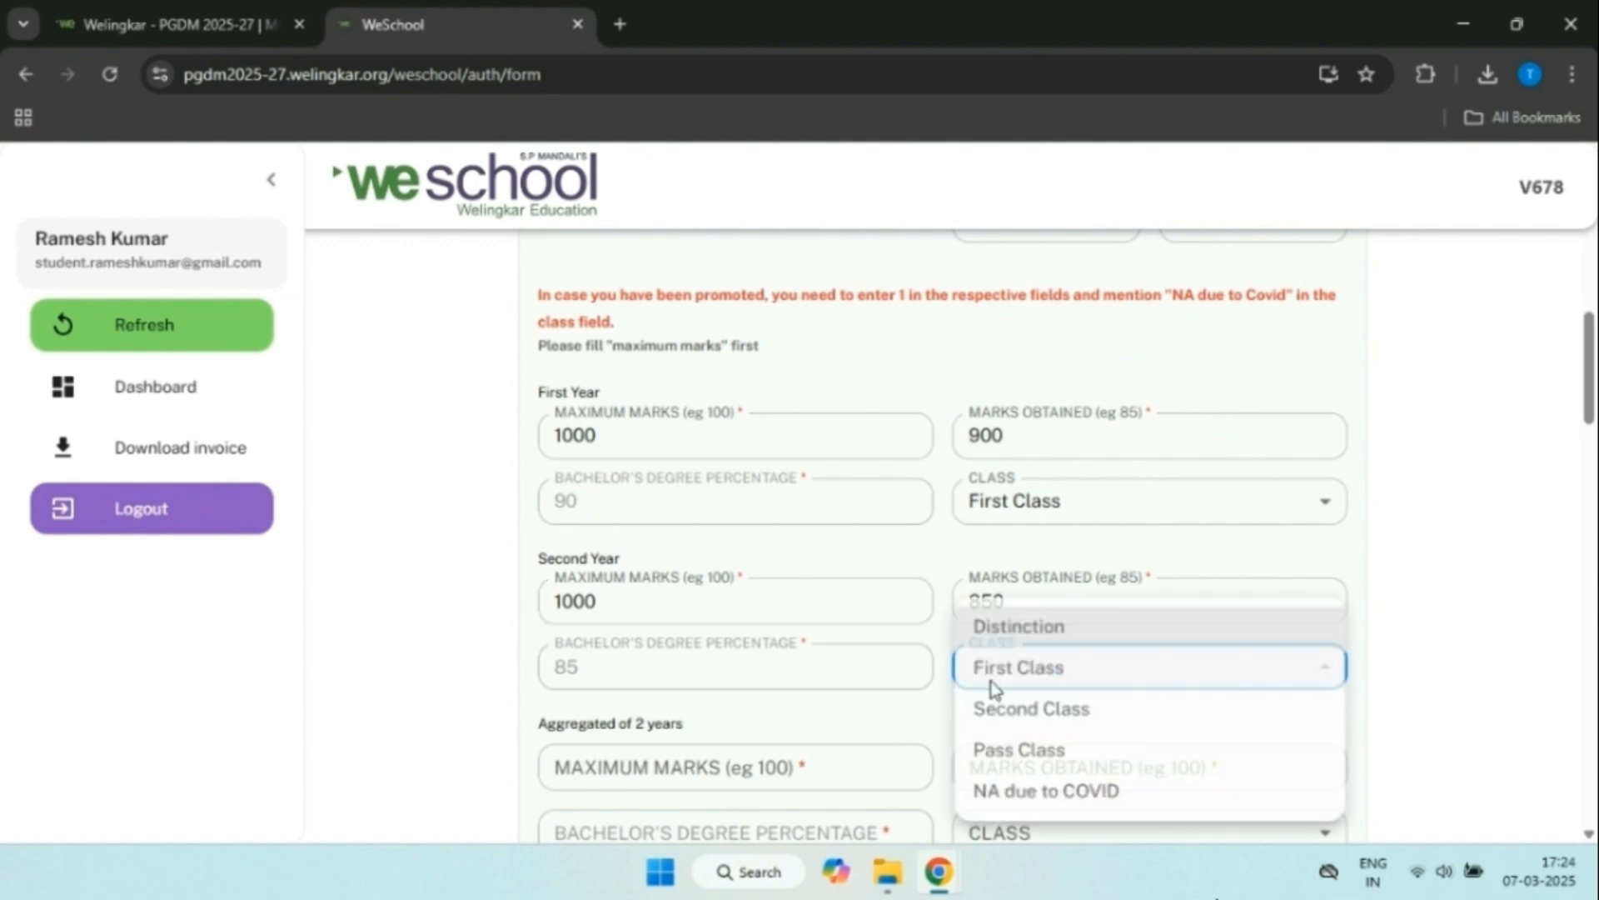
left_click(1021, 675)
Enter the aggregate as 1750 of 2000, First Class, and answer Yes to the 50% declaration.
key("Tab")
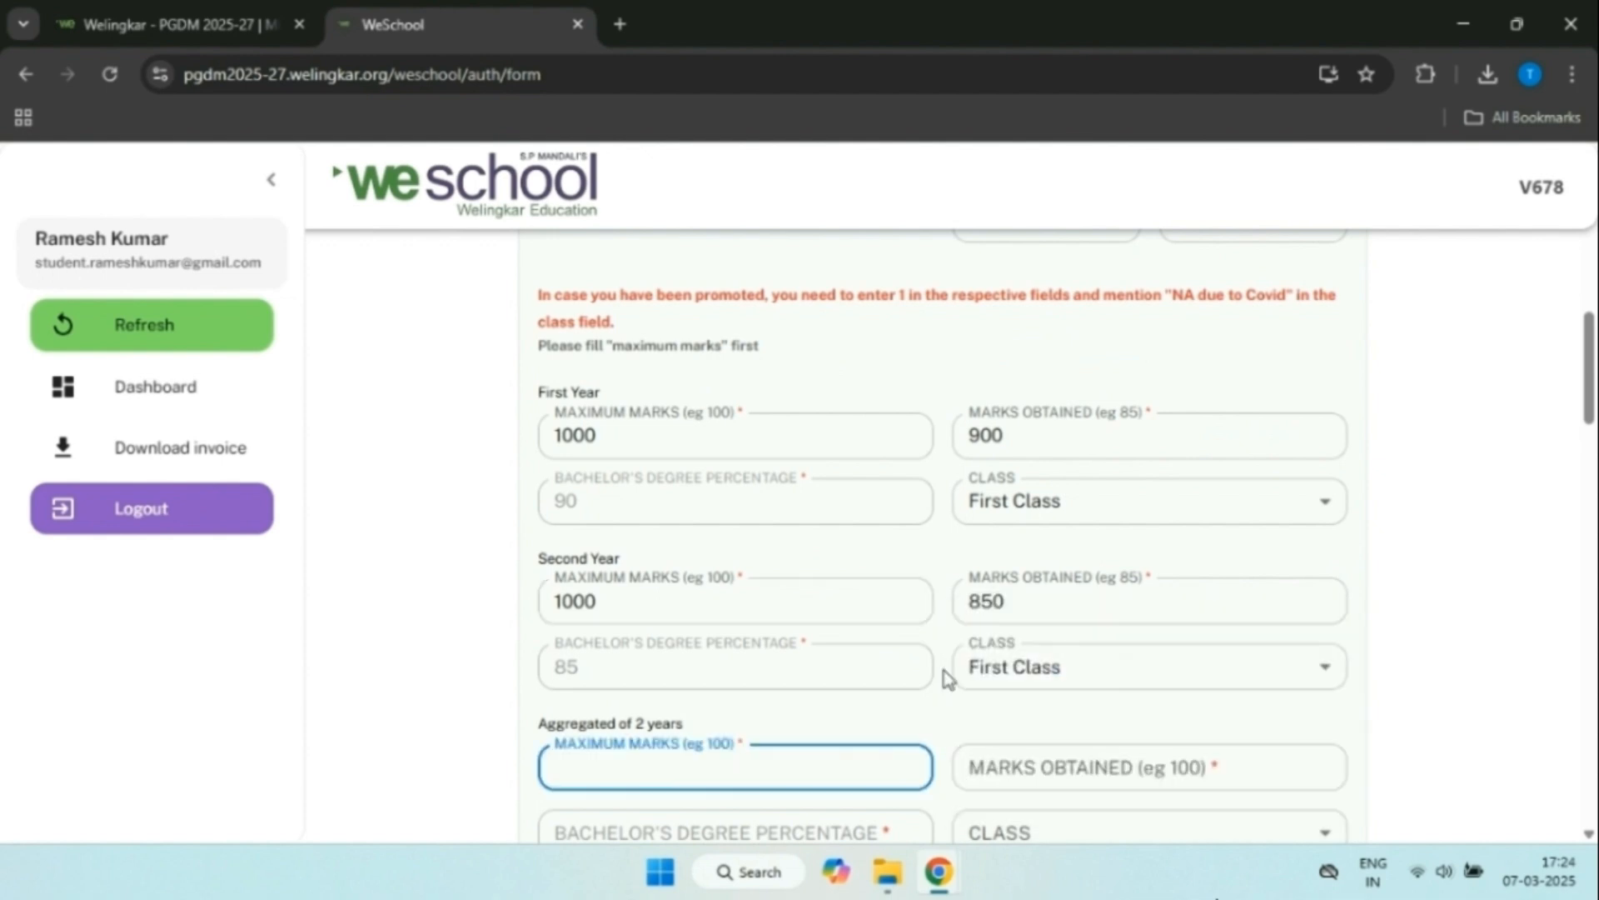
type("2000")
key("Tab")
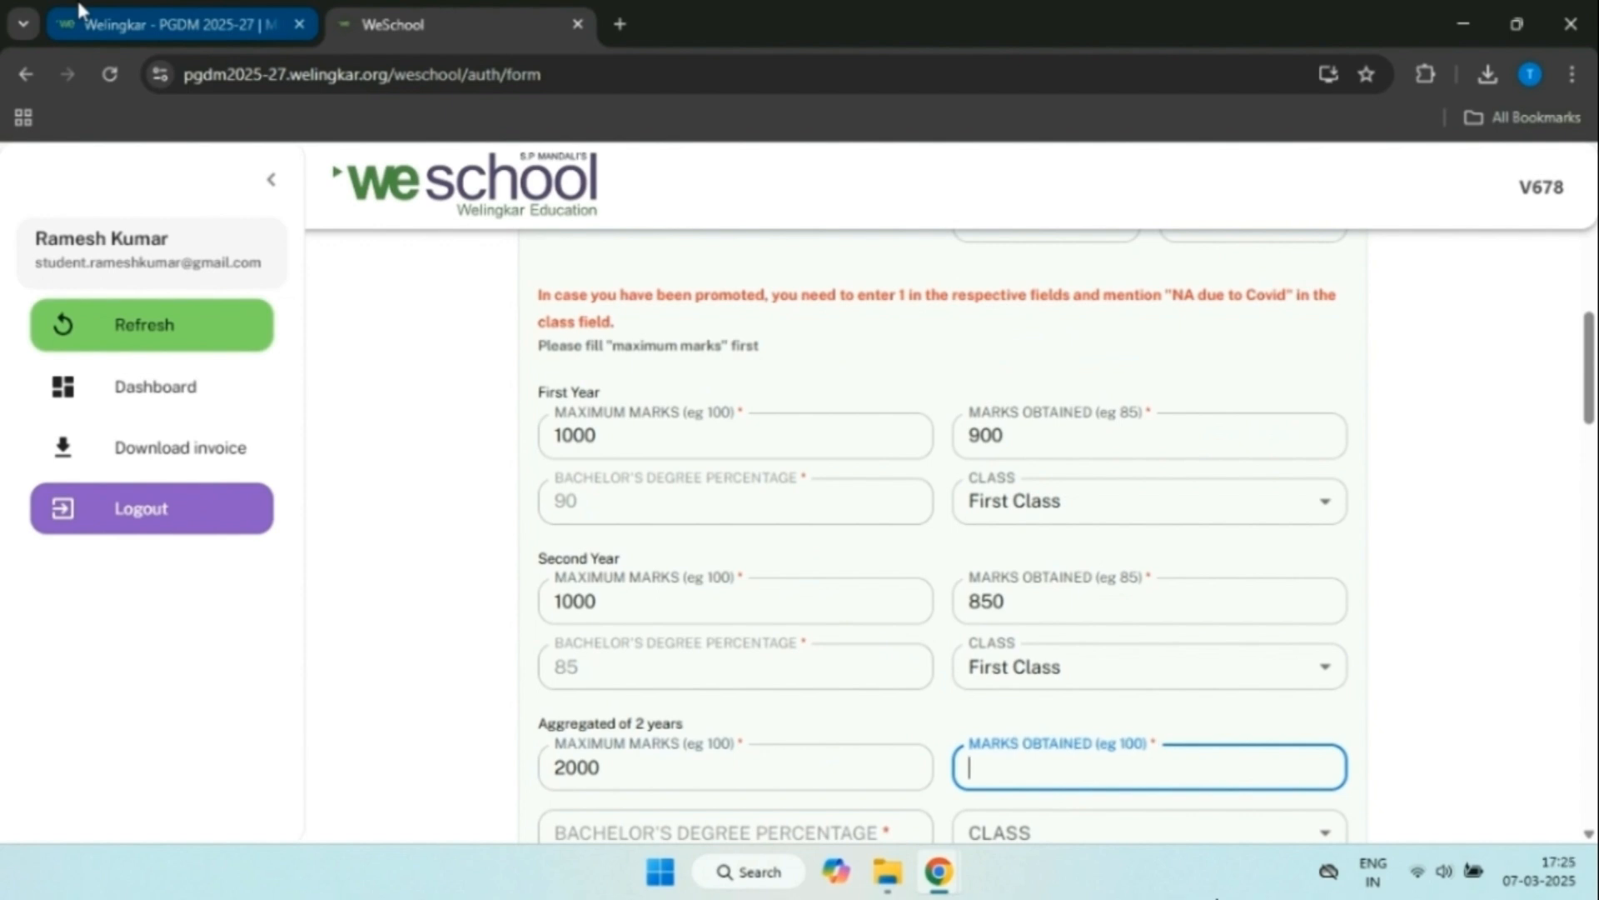
type("1750")
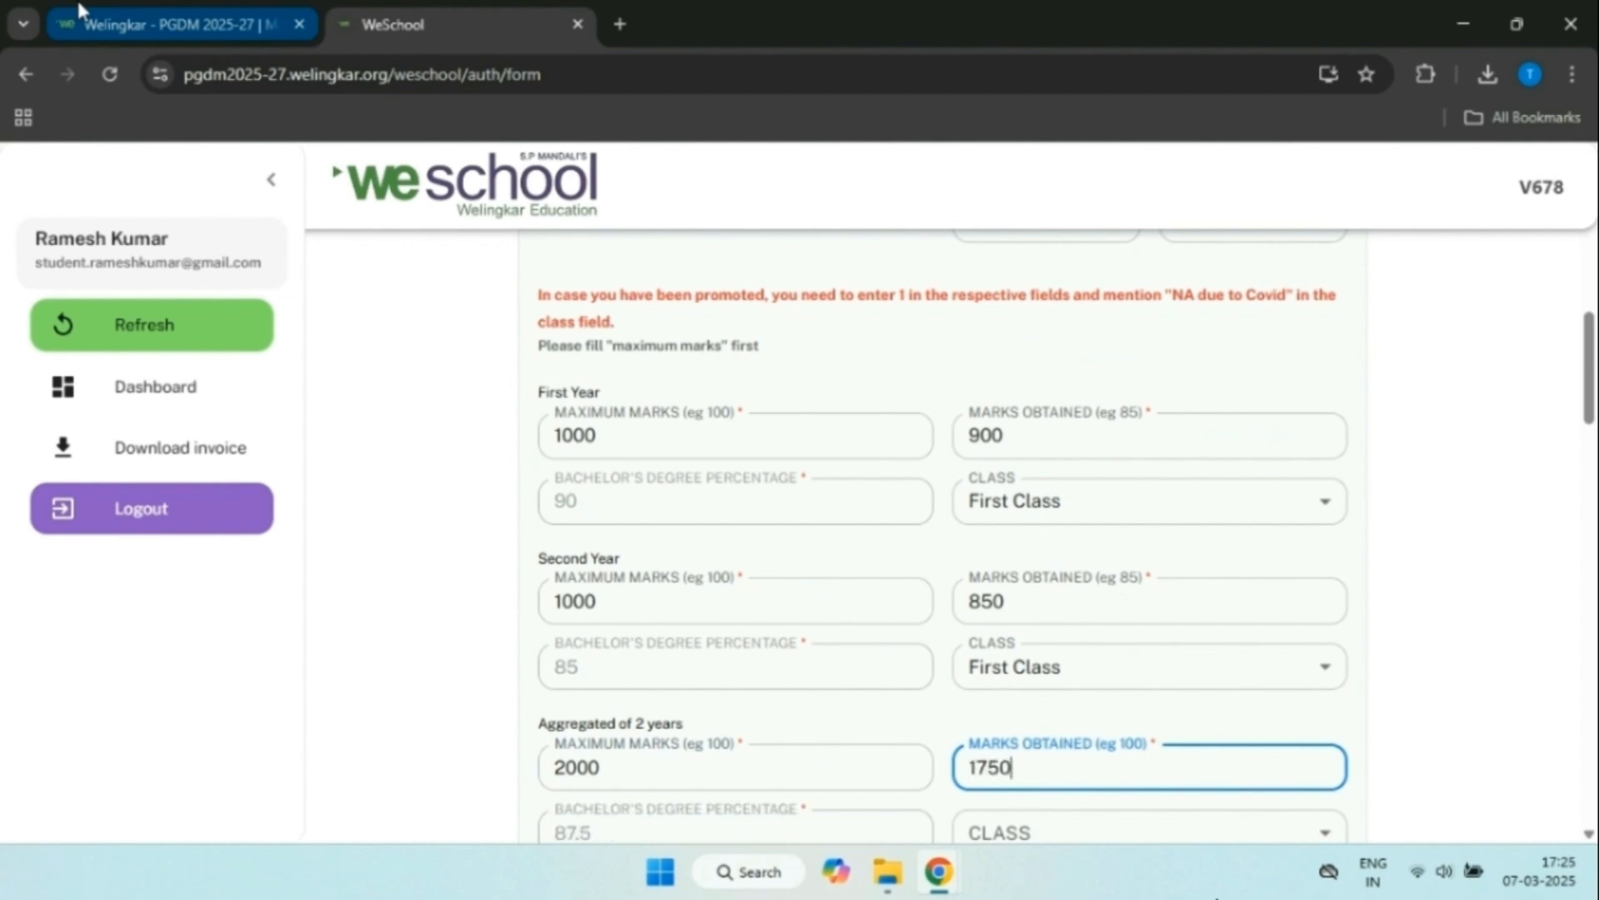
key("Tab")
scroll(937, 484, "down", 2)
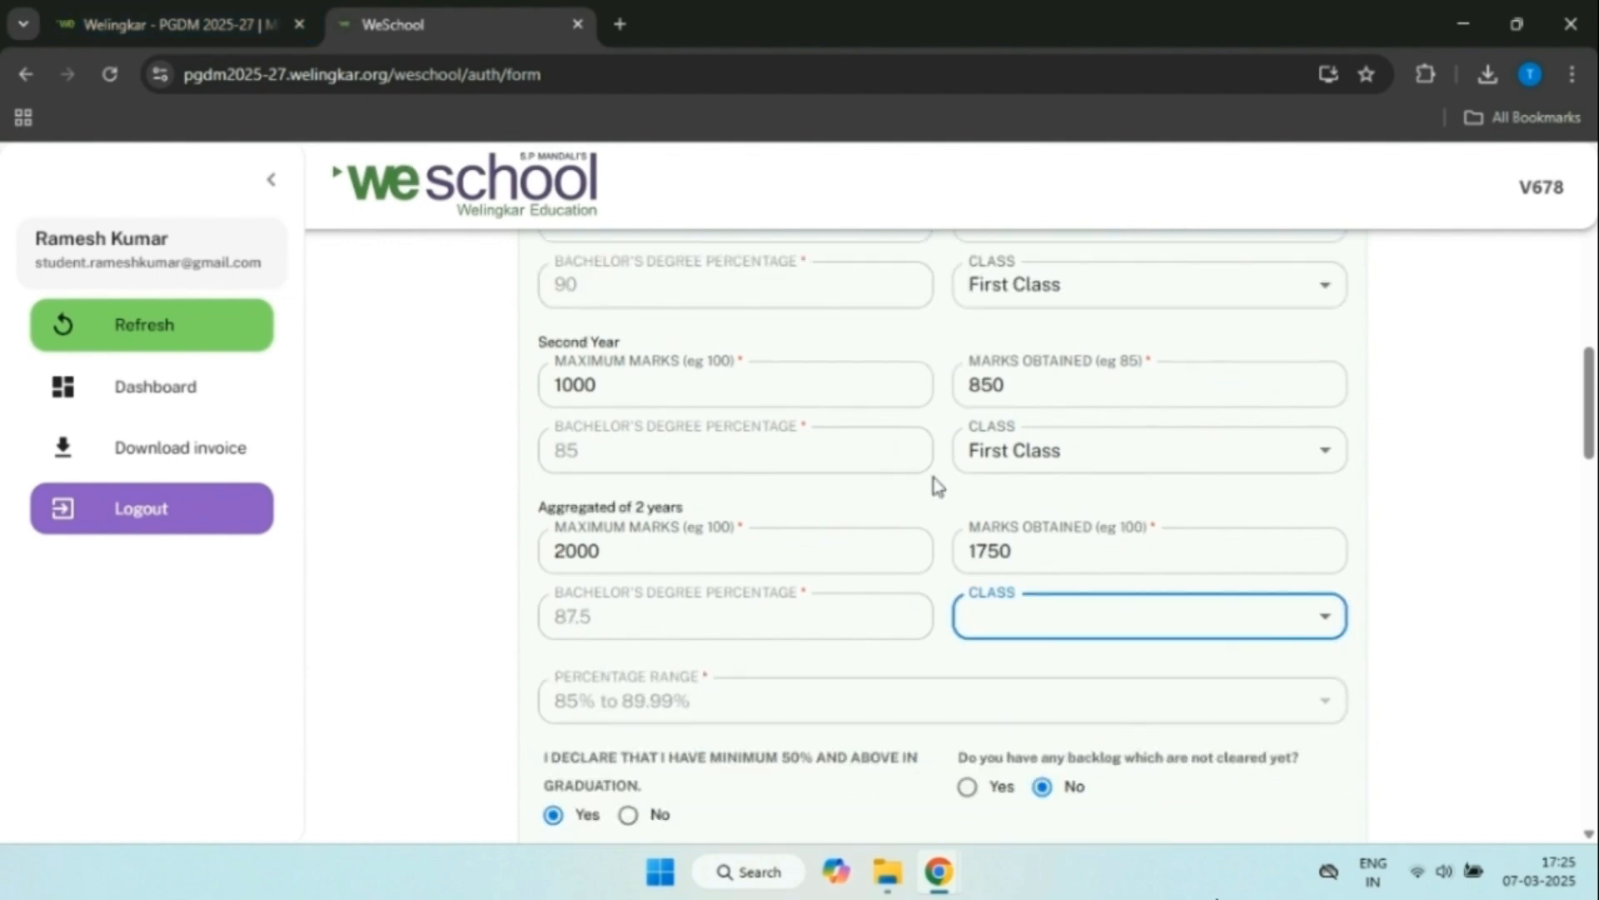
scroll(937, 485, "down", 2)
left_click(970, 472)
left_click(991, 565)
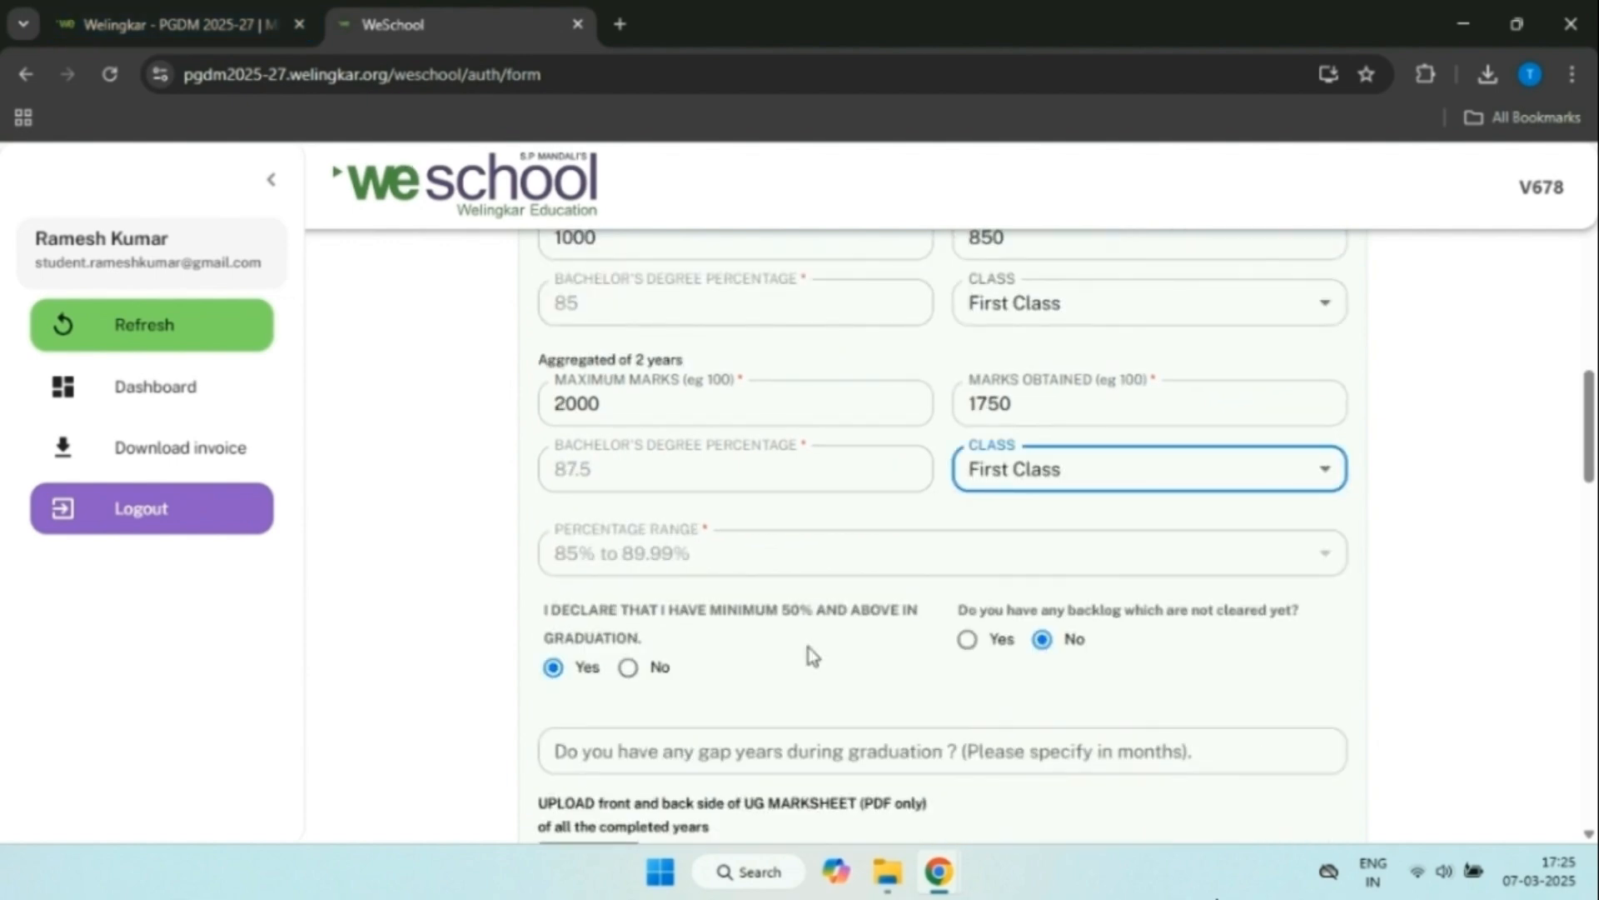
scroll(812, 656, "down", 3)
left_click(556, 437)
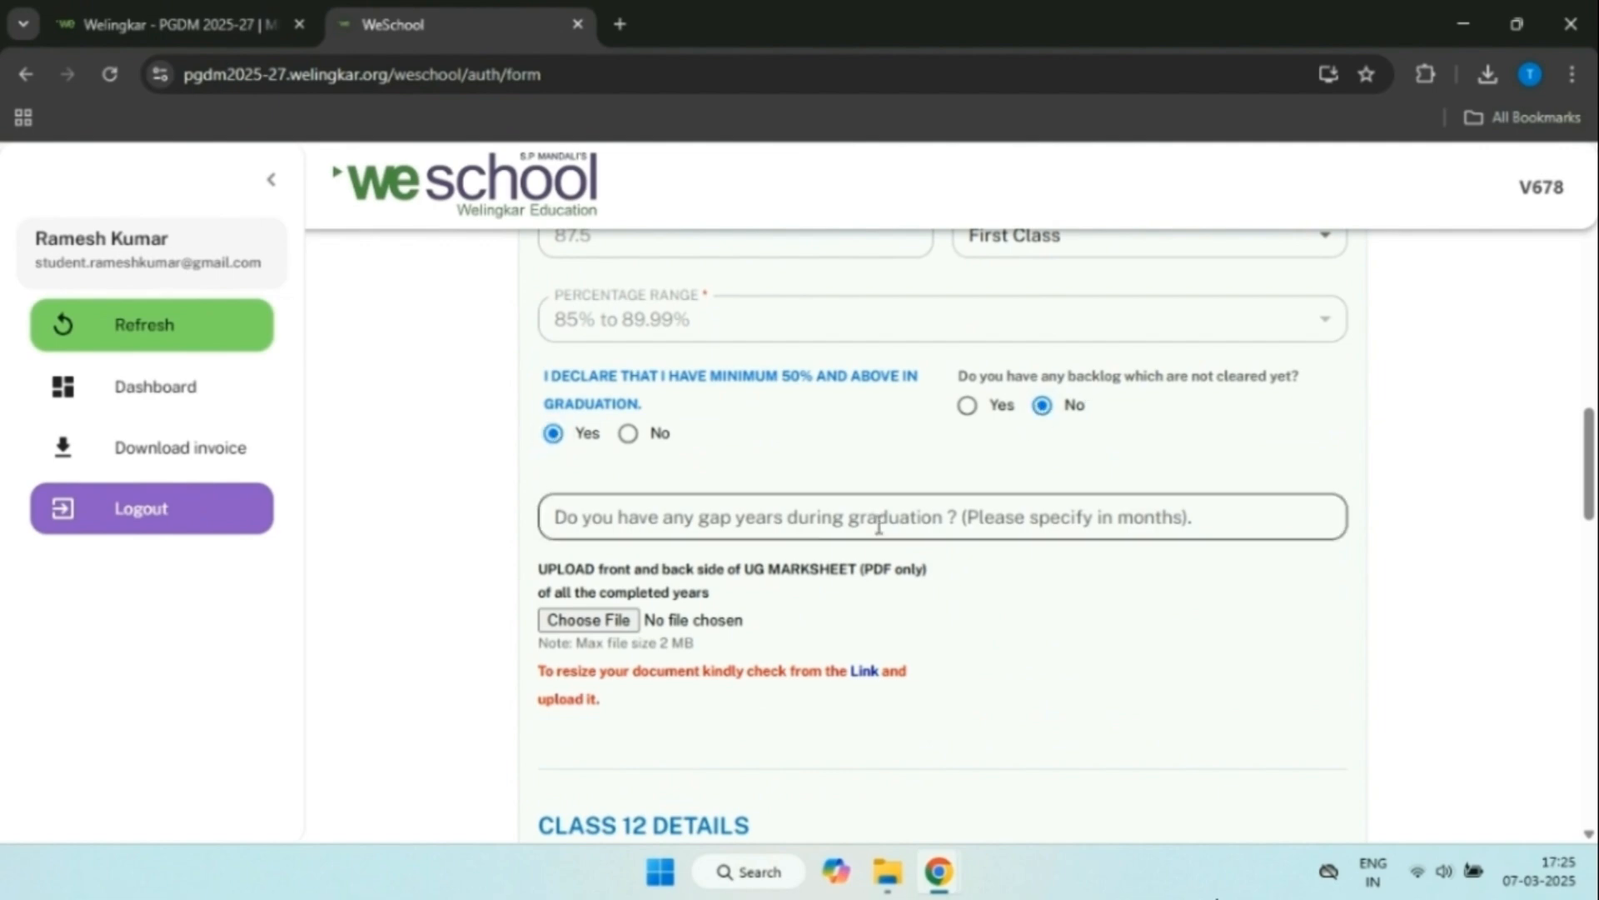
Enter 0 as the number of gap years during graduation.
scroll(941, 606, "down", 1)
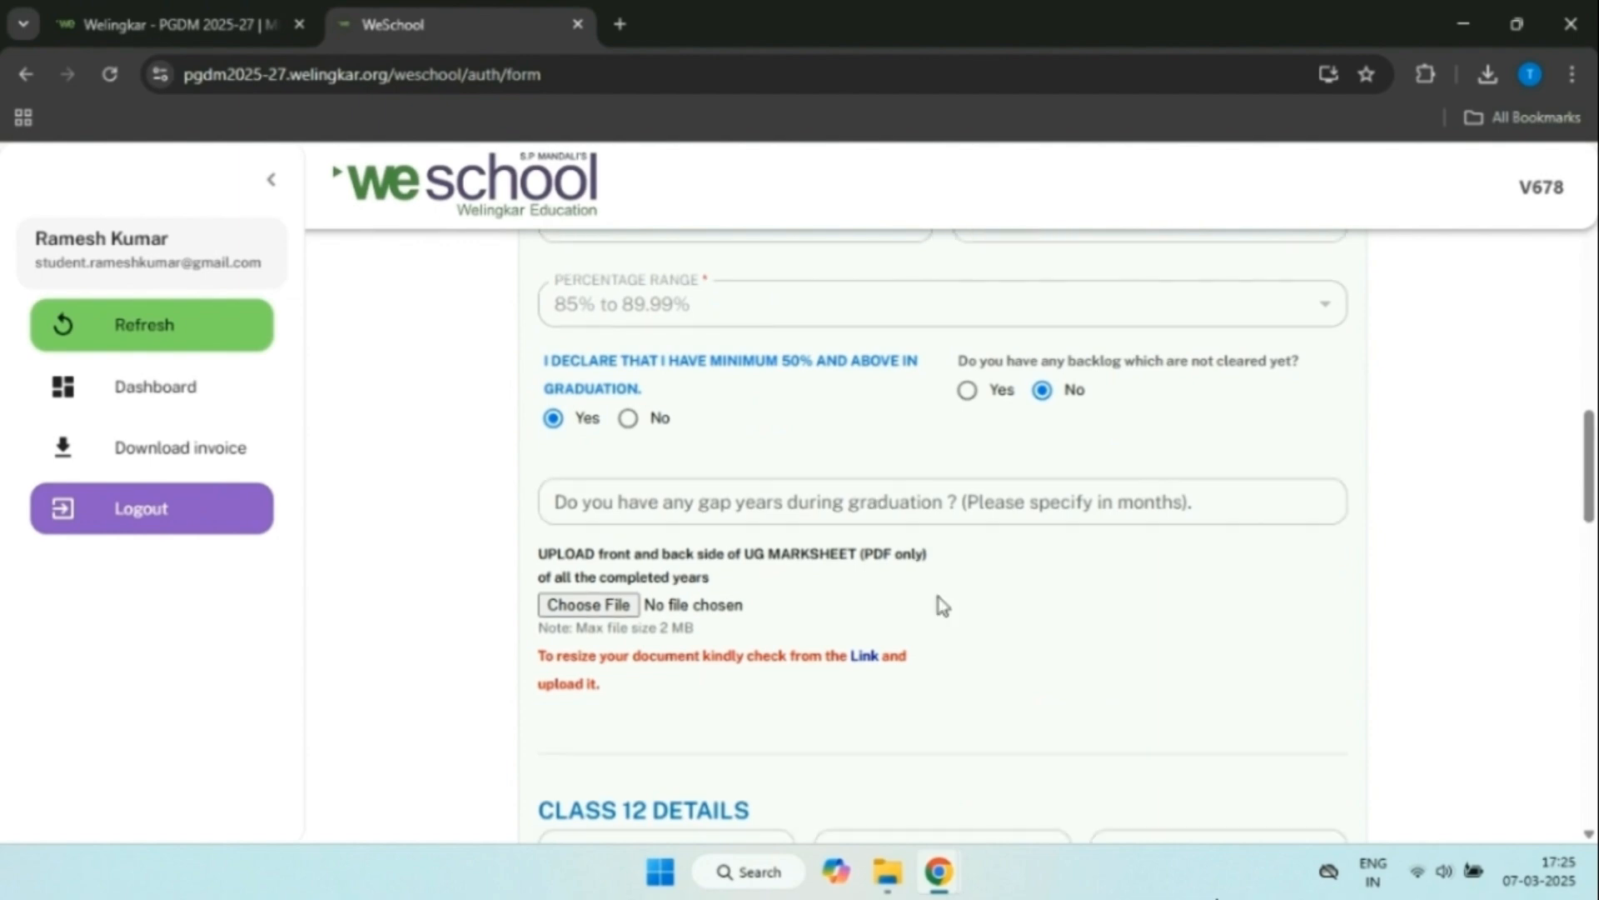
scroll(941, 605, "down", 1)
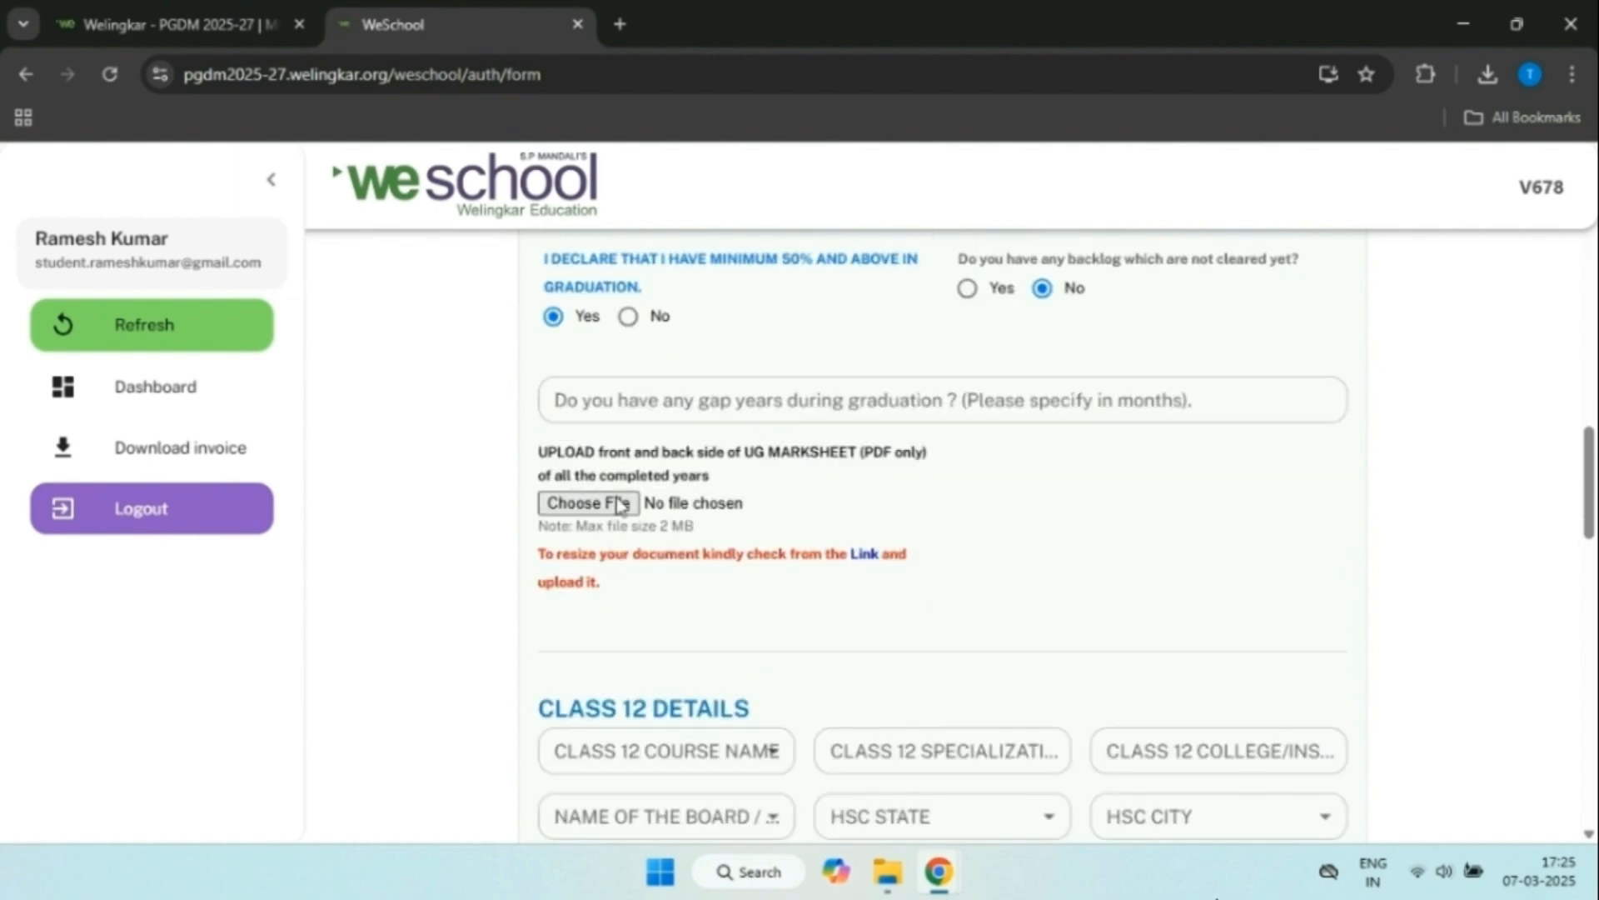
left_click(587, 503)
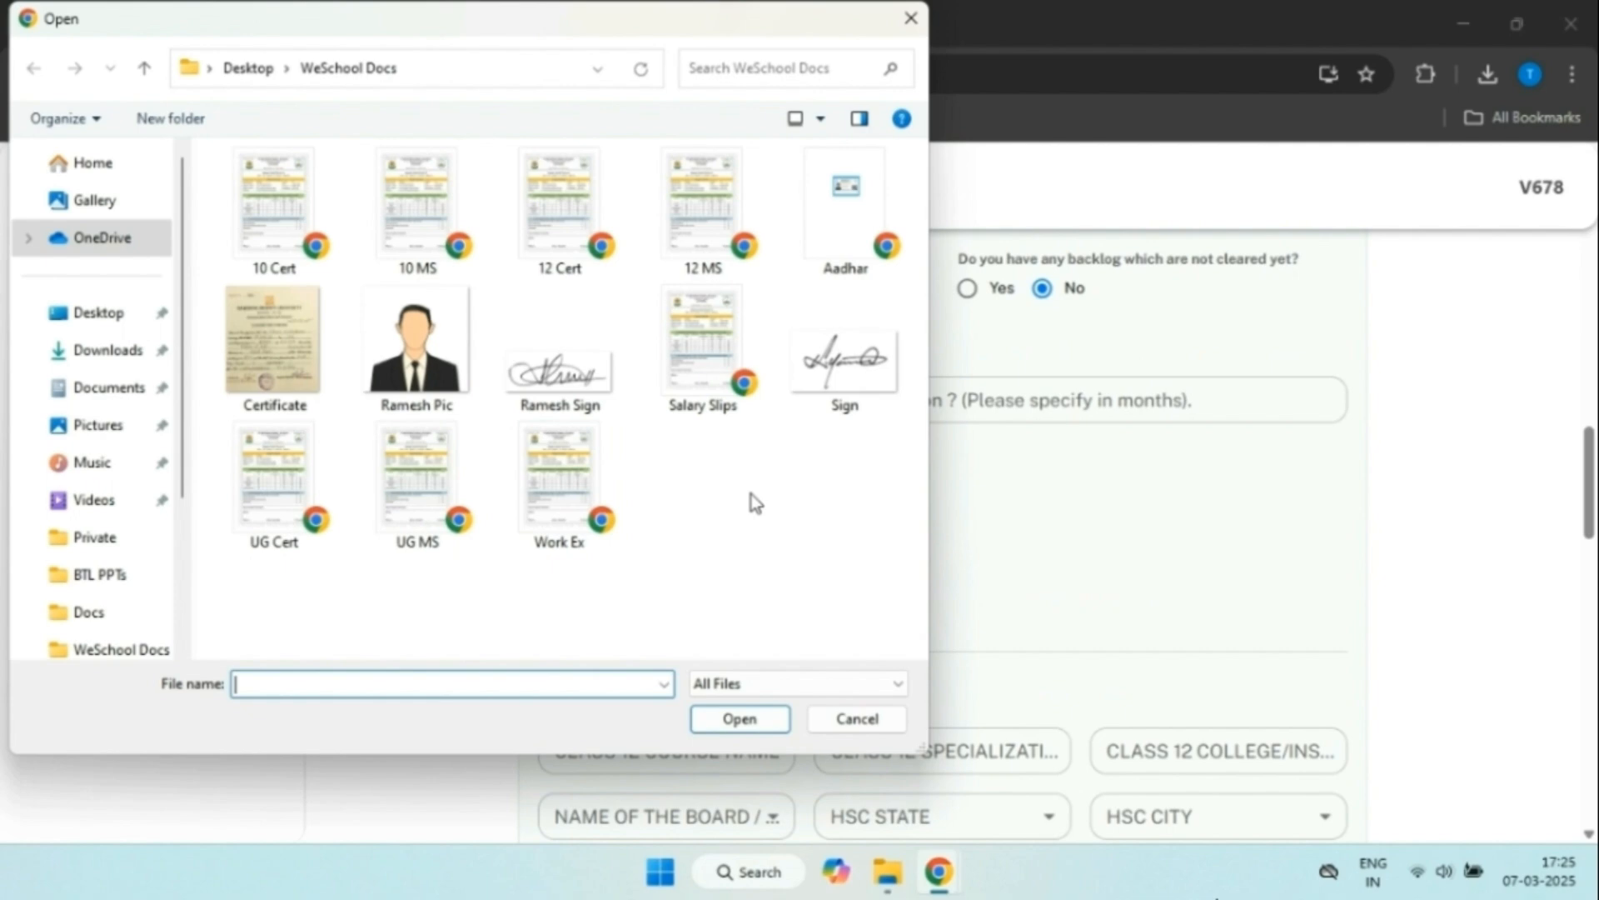
left_click(1068, 399)
key("Escape")
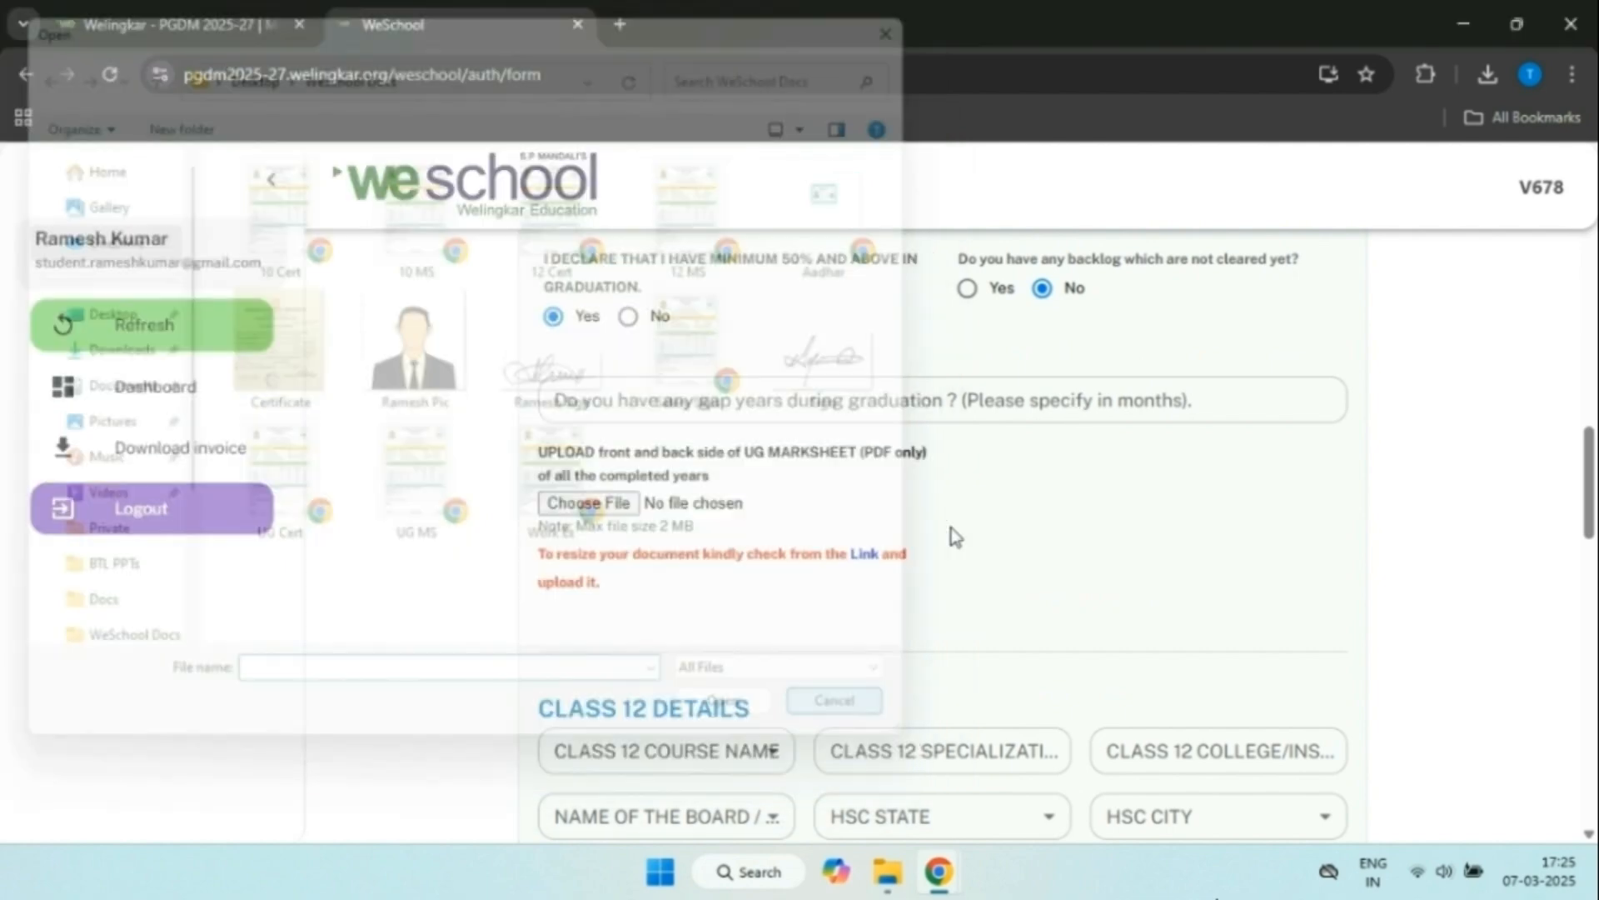
left_click(949, 398)
type("0")
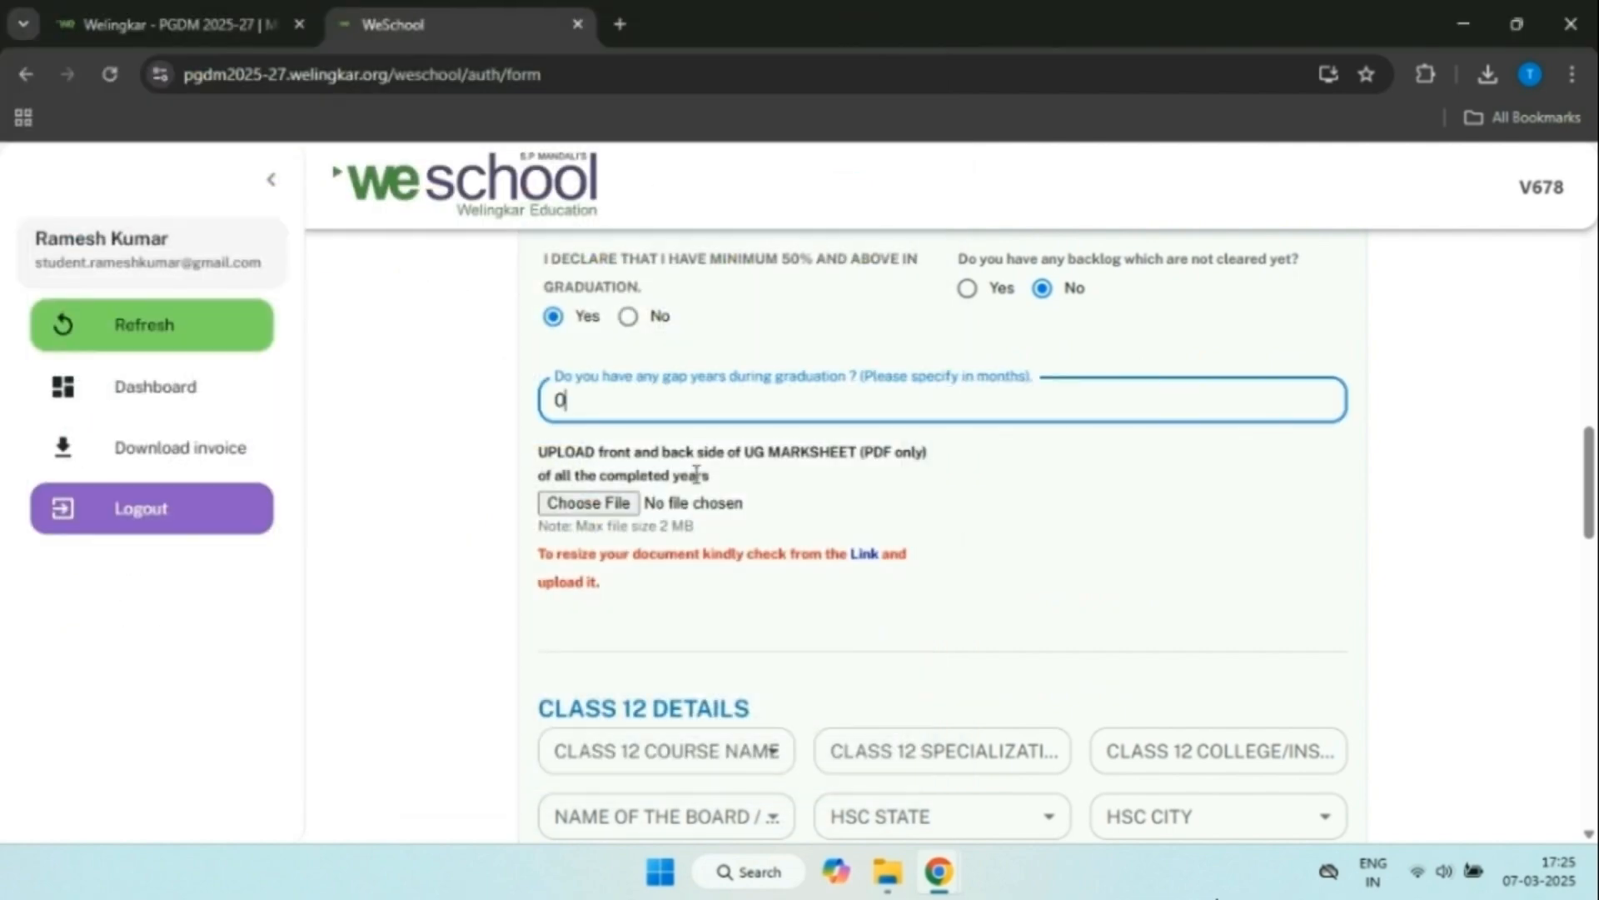
Attach UG MS.pdf from WeSchool Docs as the UG marksheet.
left_click(619, 504)
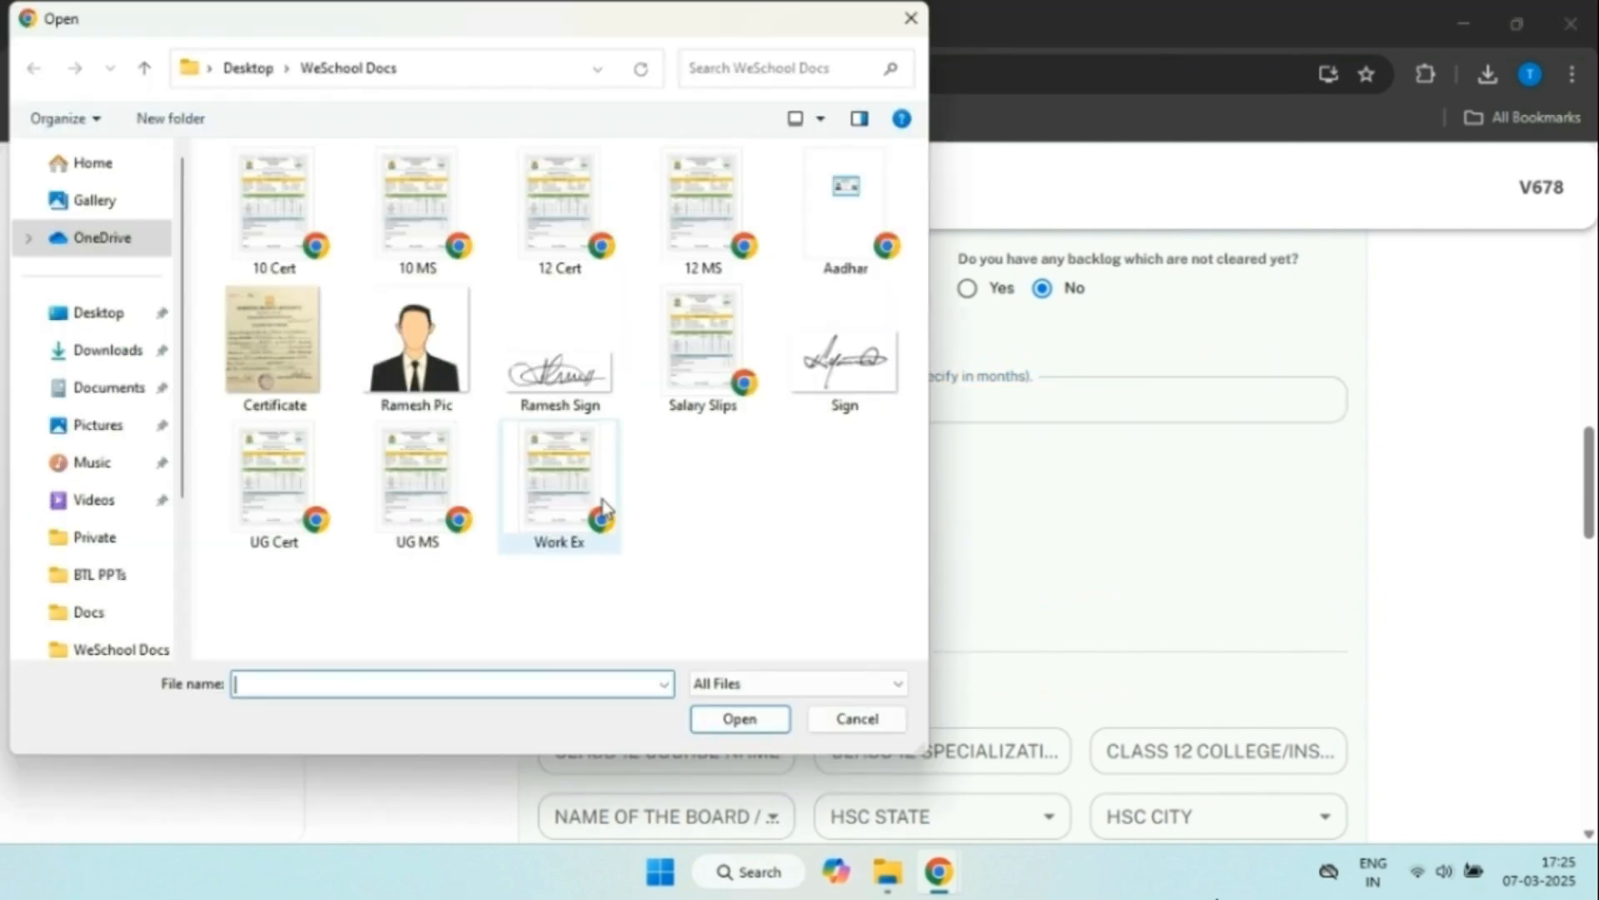
left_click(416, 483)
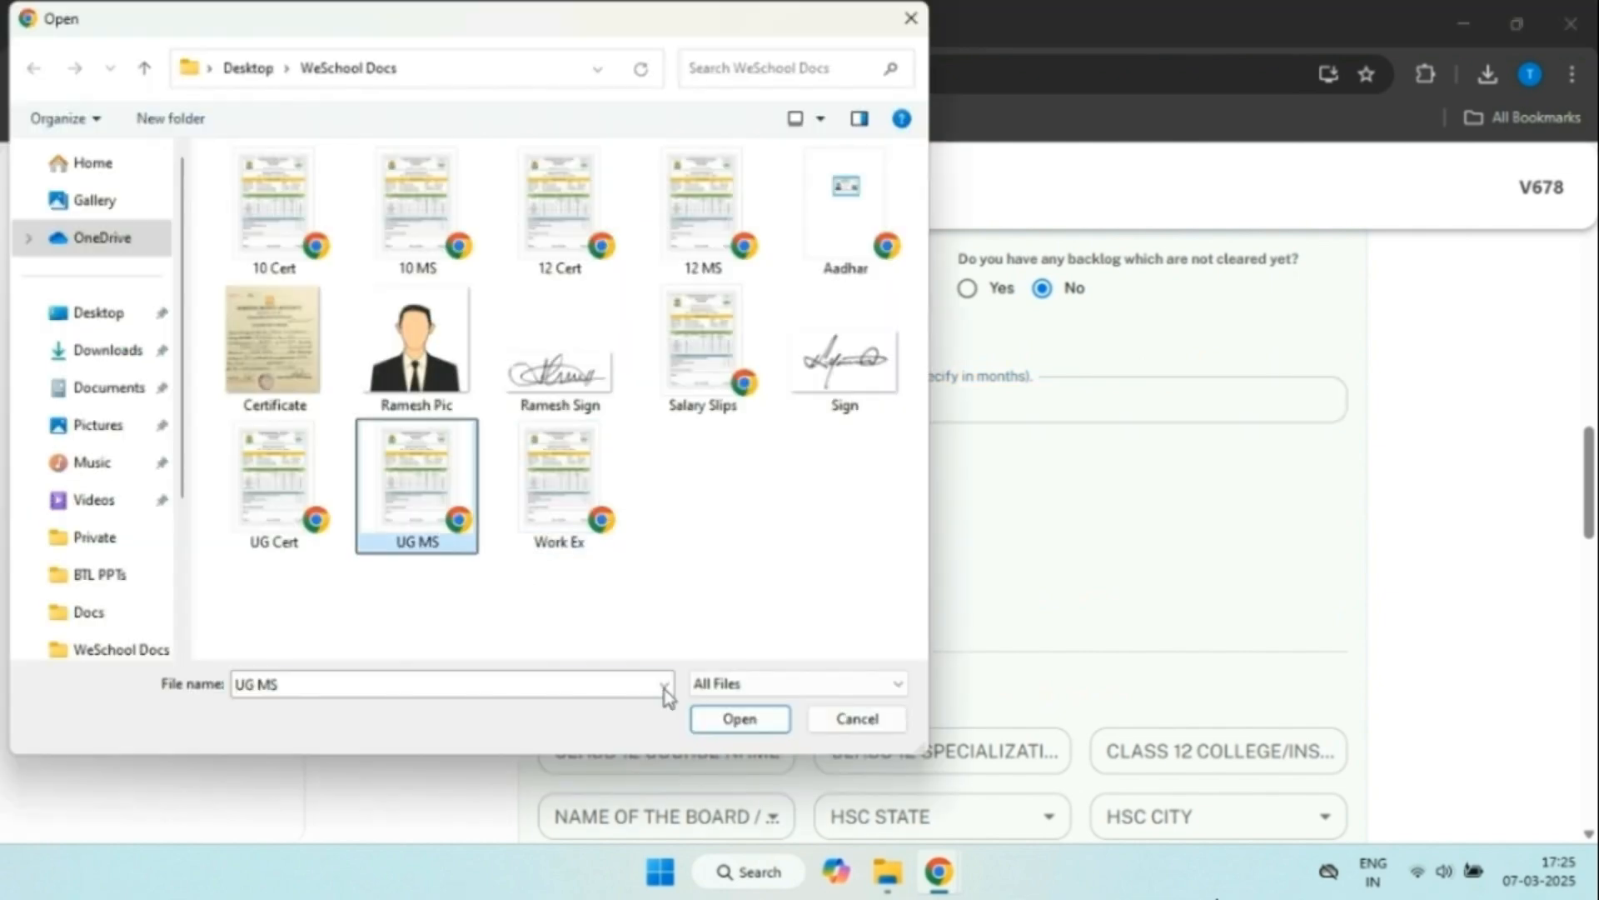
left_click(740, 720)
scroll(1033, 603, "down", 1)
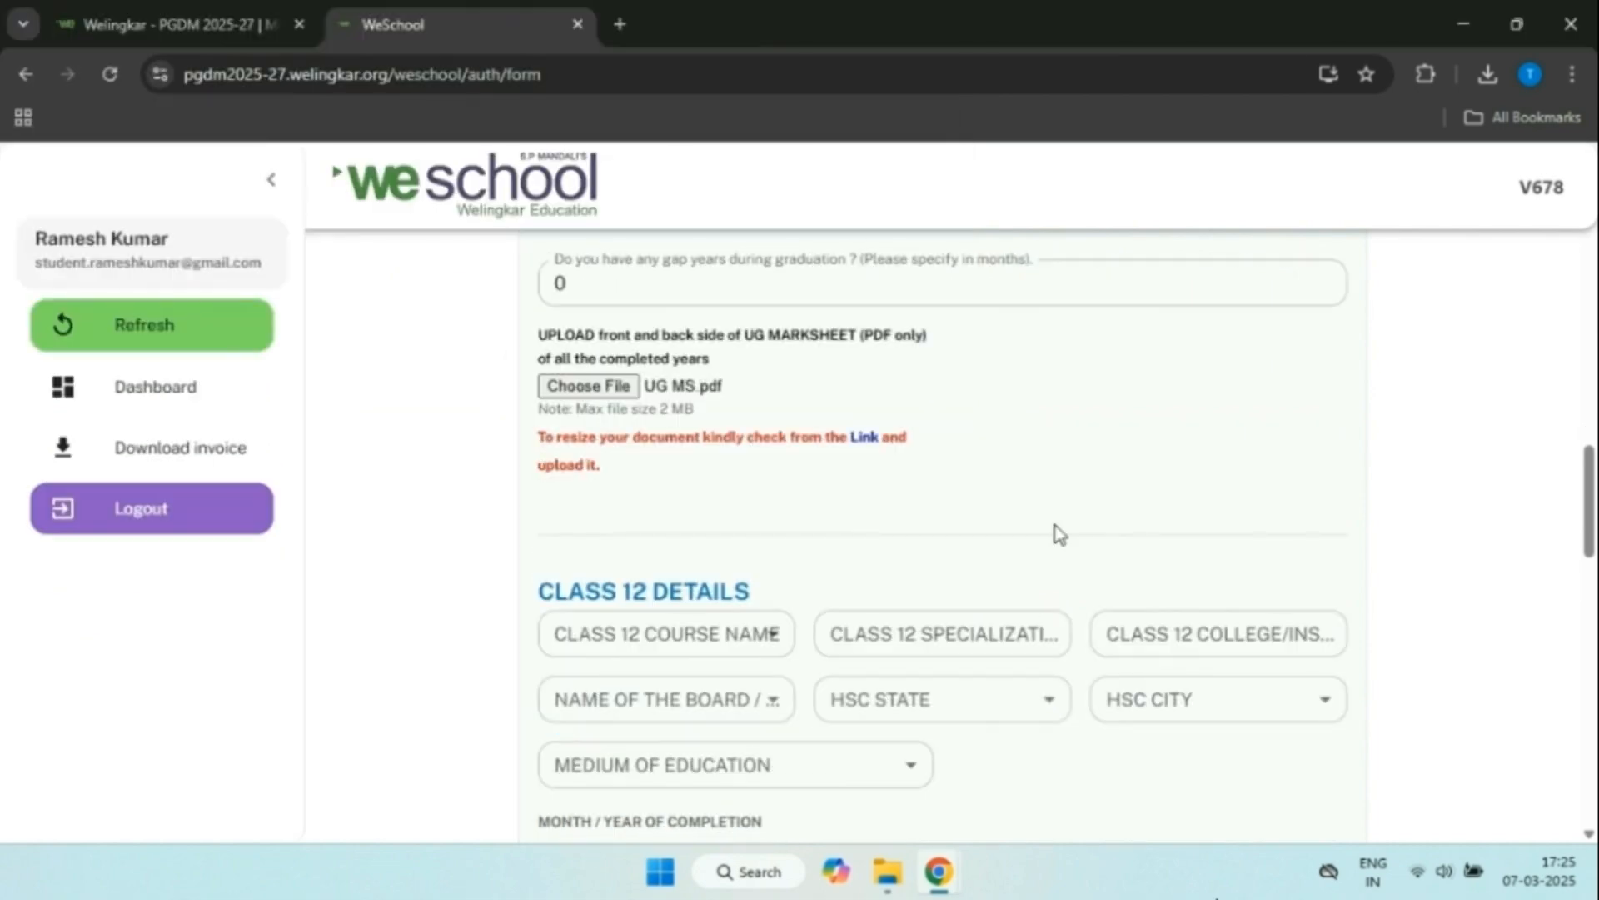
scroll(1058, 533, "down", 1)
Set the Class 12 course to HSC, specialization Science, college Thakur College.
left_click(773, 535)
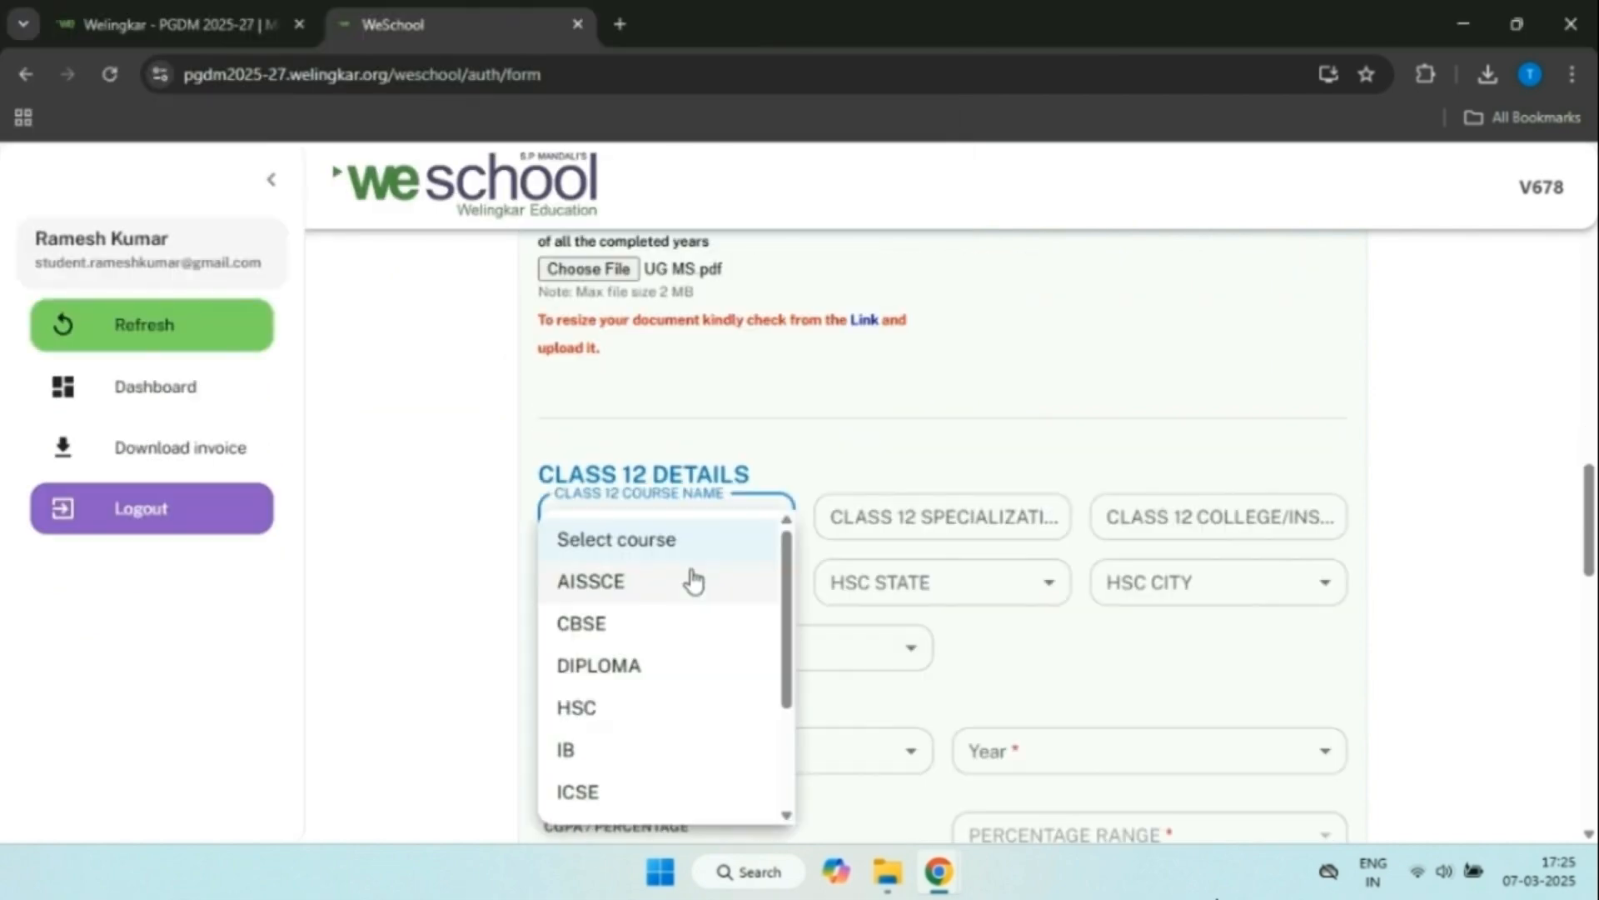
left_click(638, 711)
left_click(973, 517)
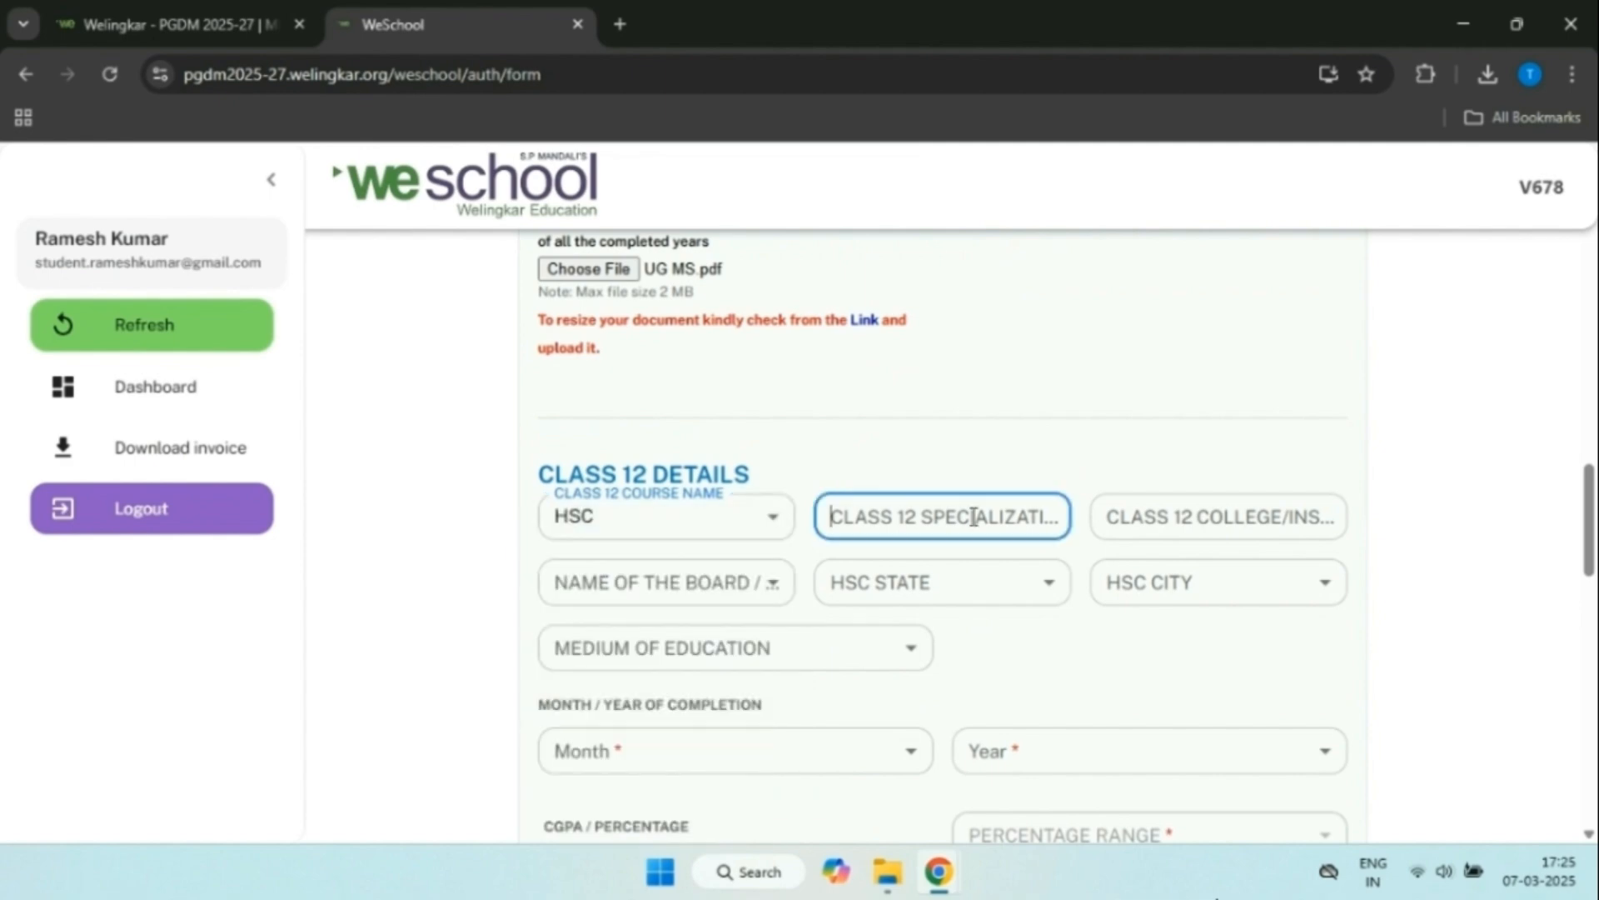
type("Sci")
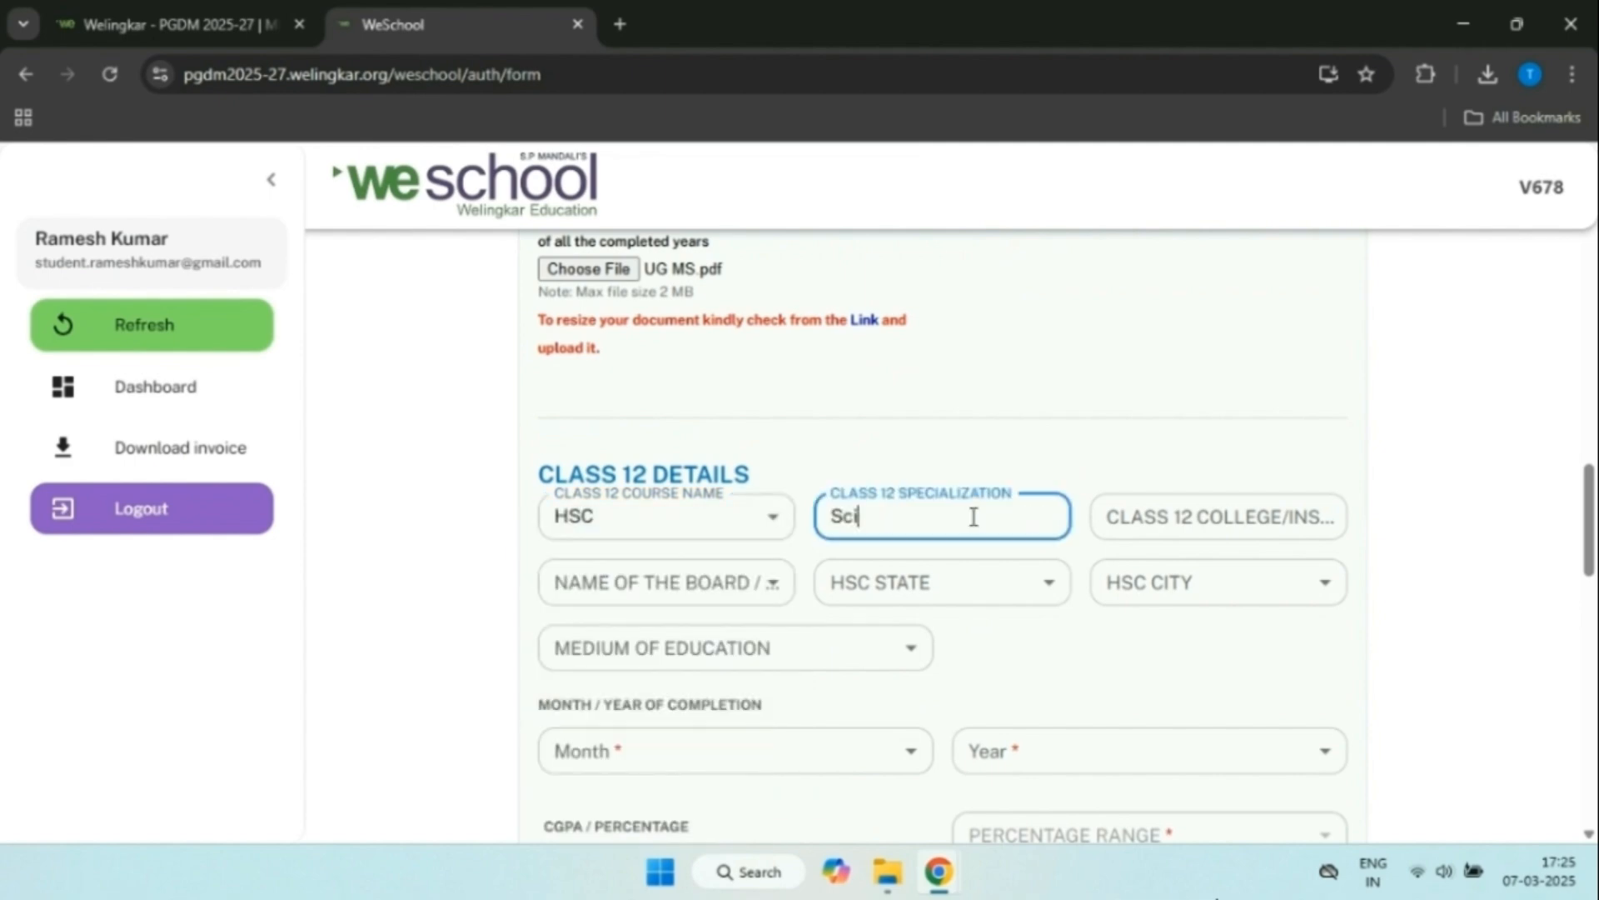
type("ence")
key("Tab")
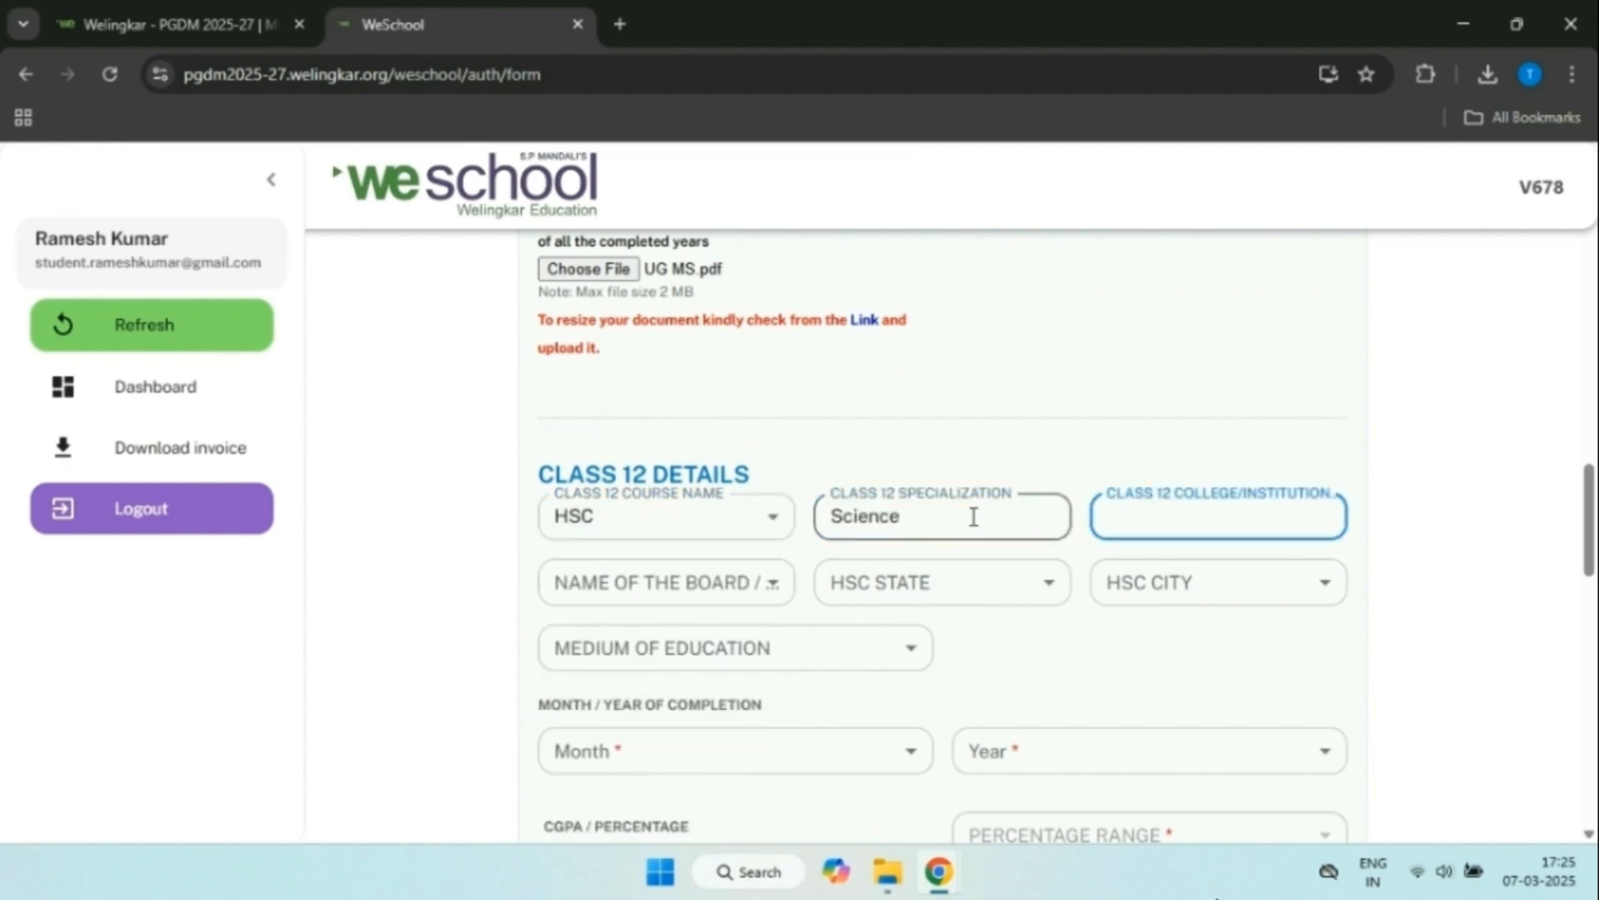
type("T")
type("hkaur")
key("BackSpace")
key("BackSpace")
key("BackSpace")
key("BackSpace")
key("BackSpace")
type("hakur College")
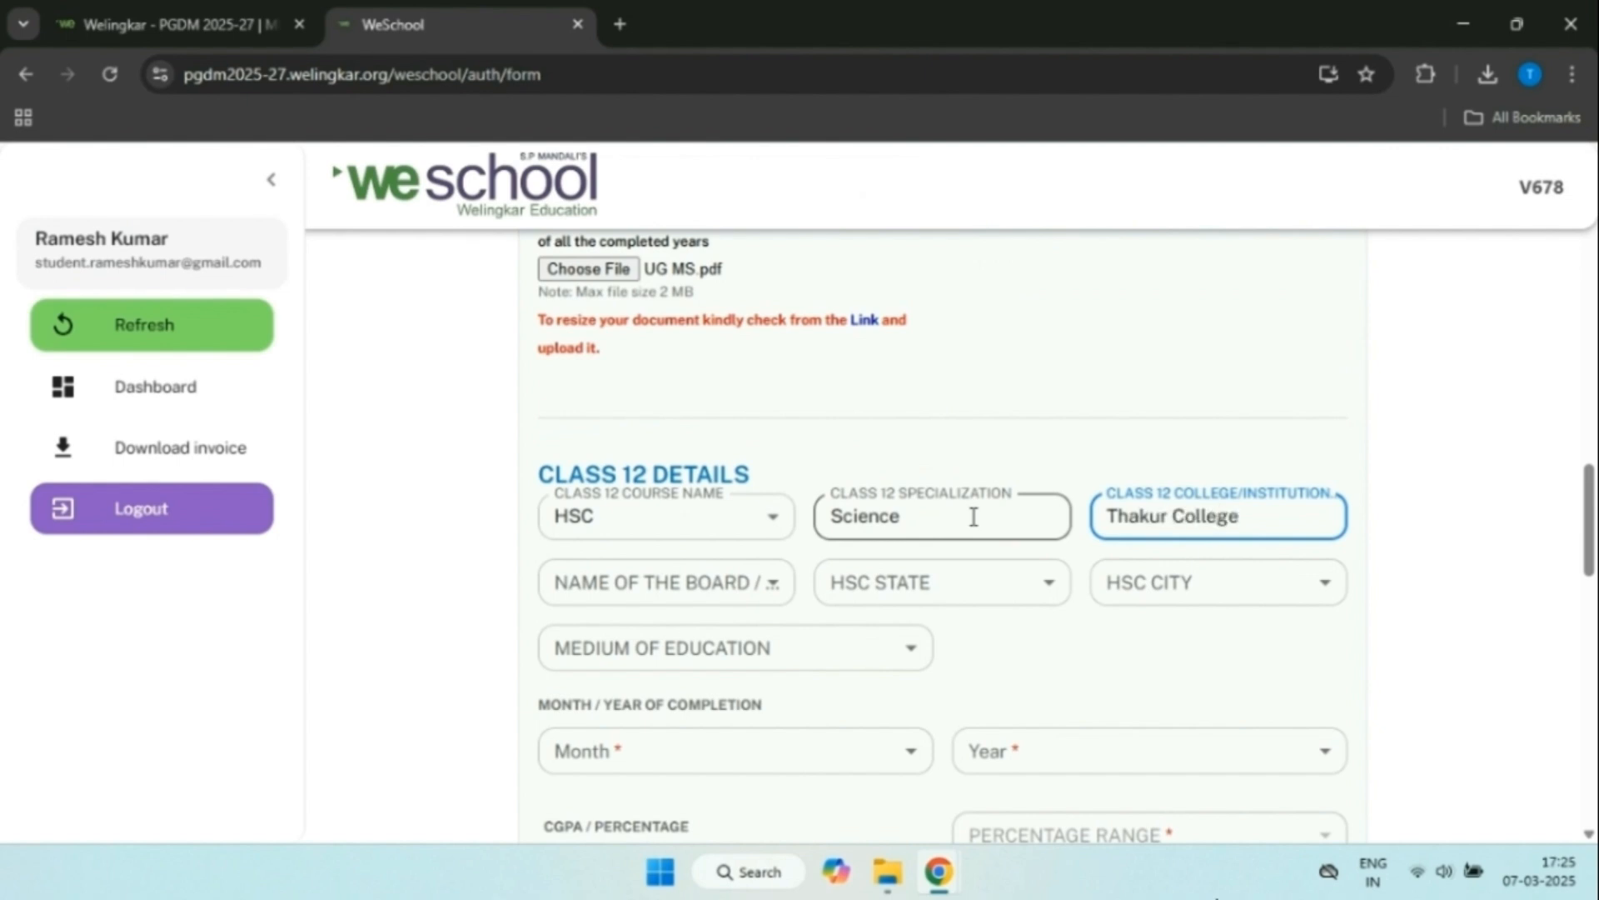
key("Tab")
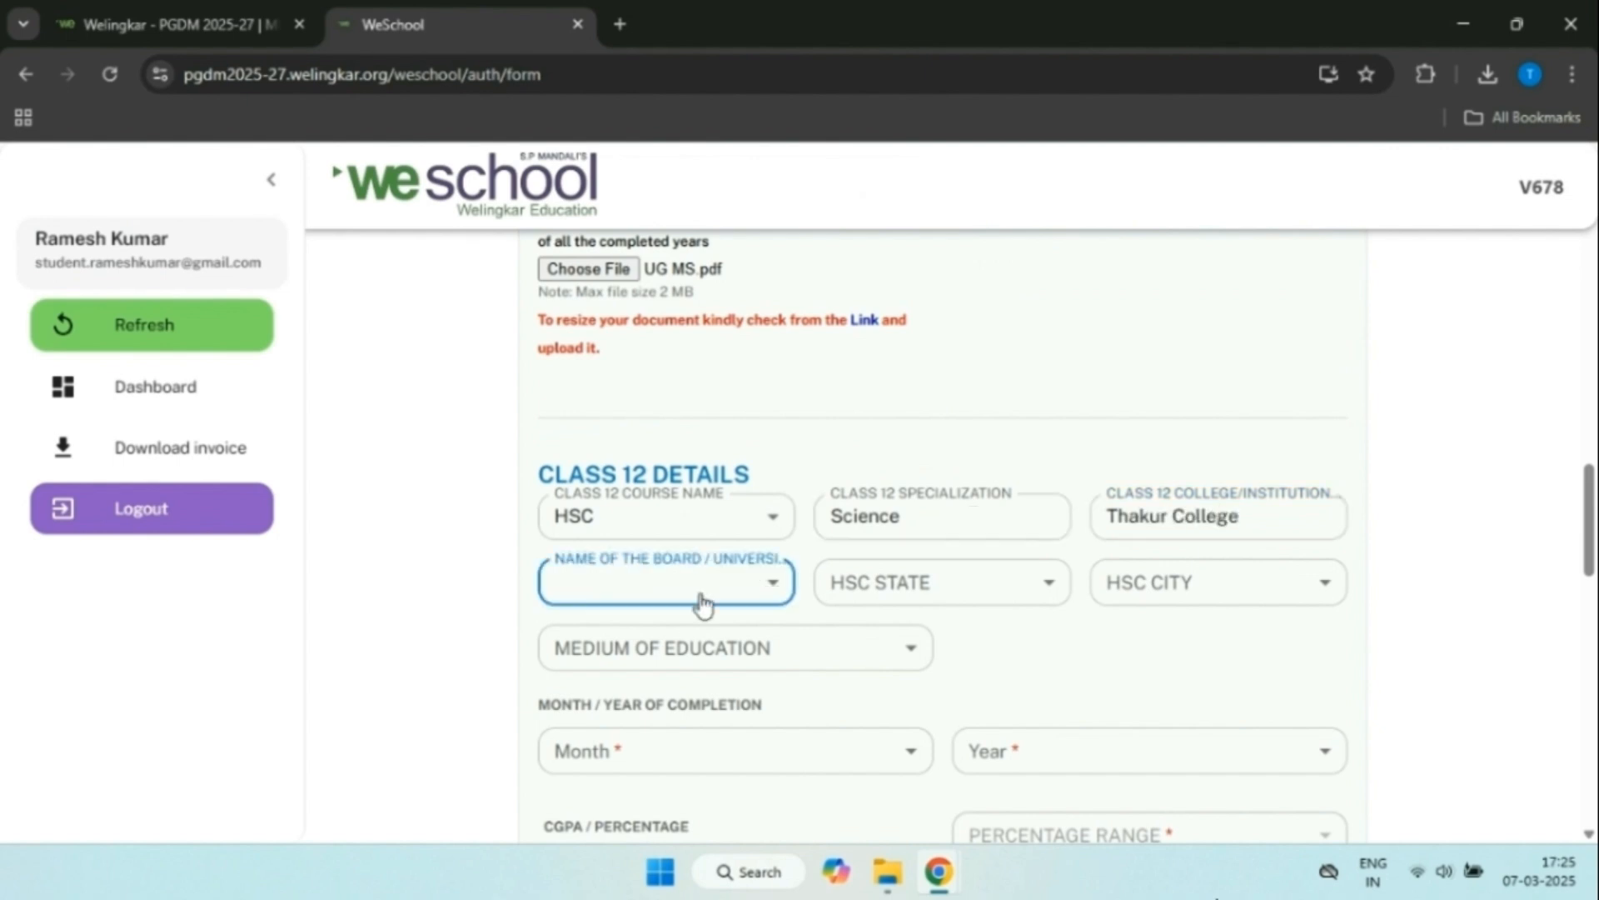
Choose Maharashtra State Board and state Maharashtra for Class 12.
left_click(702, 606)
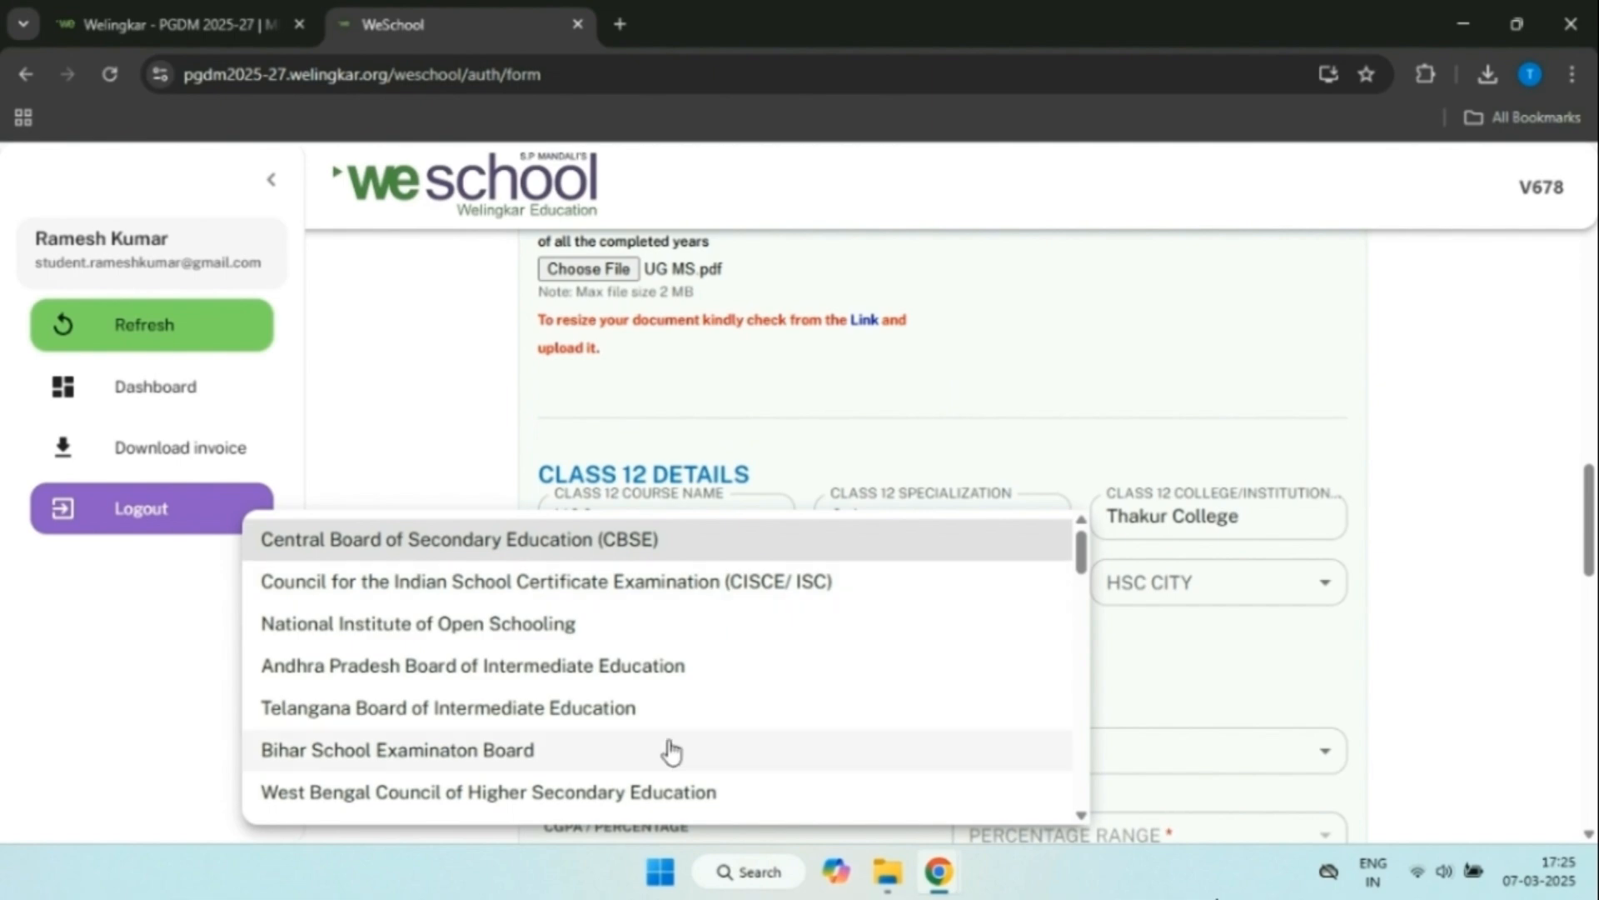
scroll(672, 637, "down", 3)
left_click(683, 614)
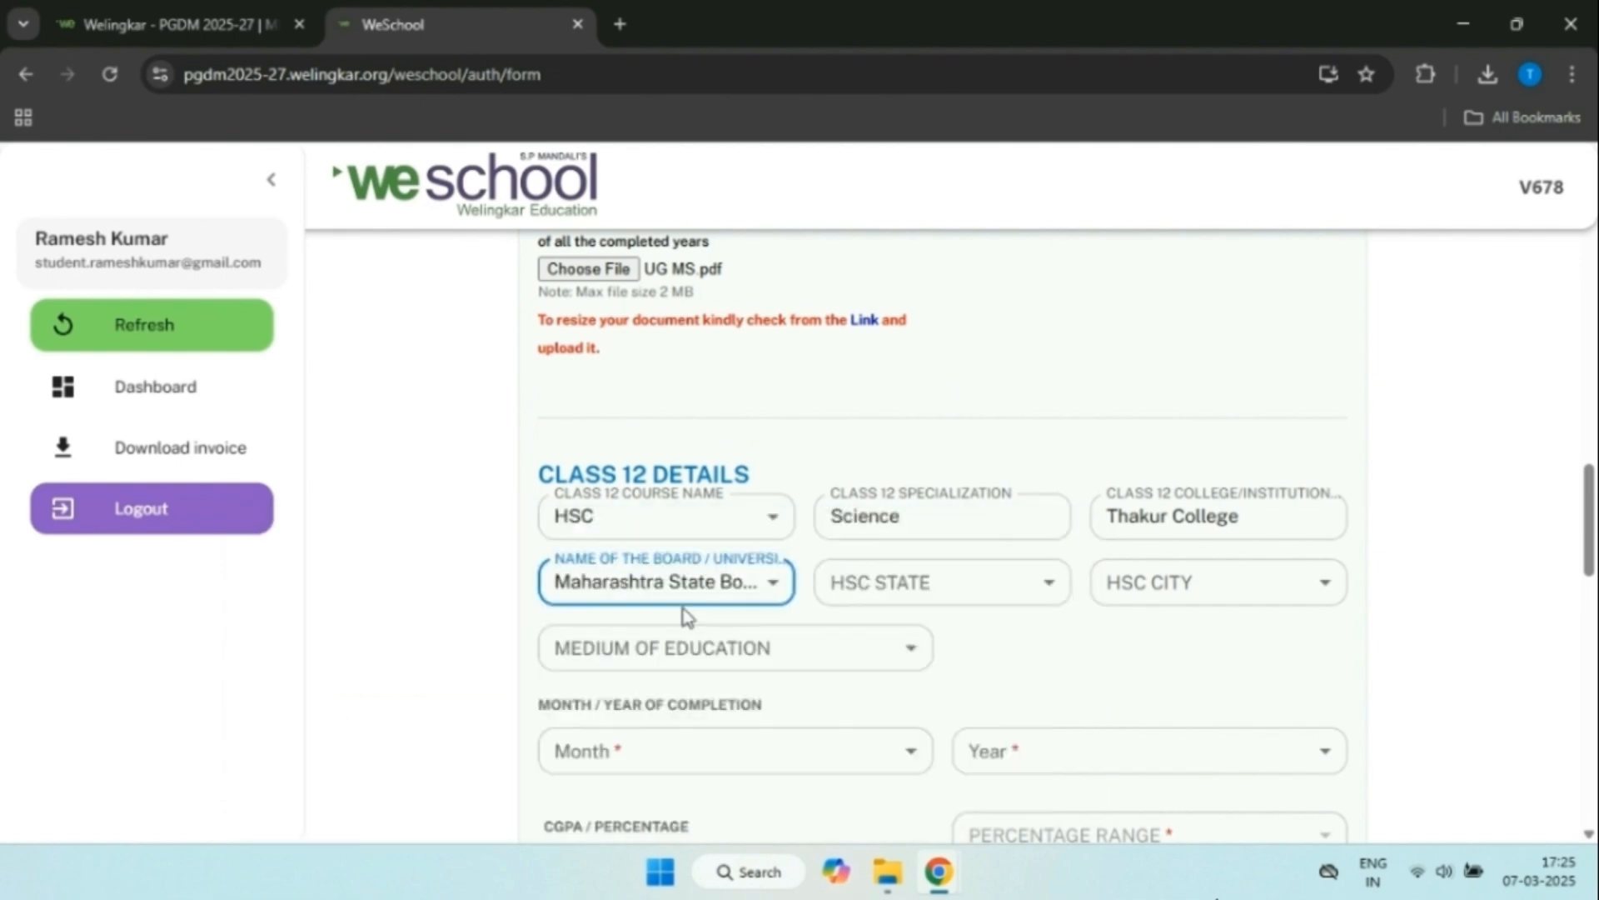
left_click(1012, 585)
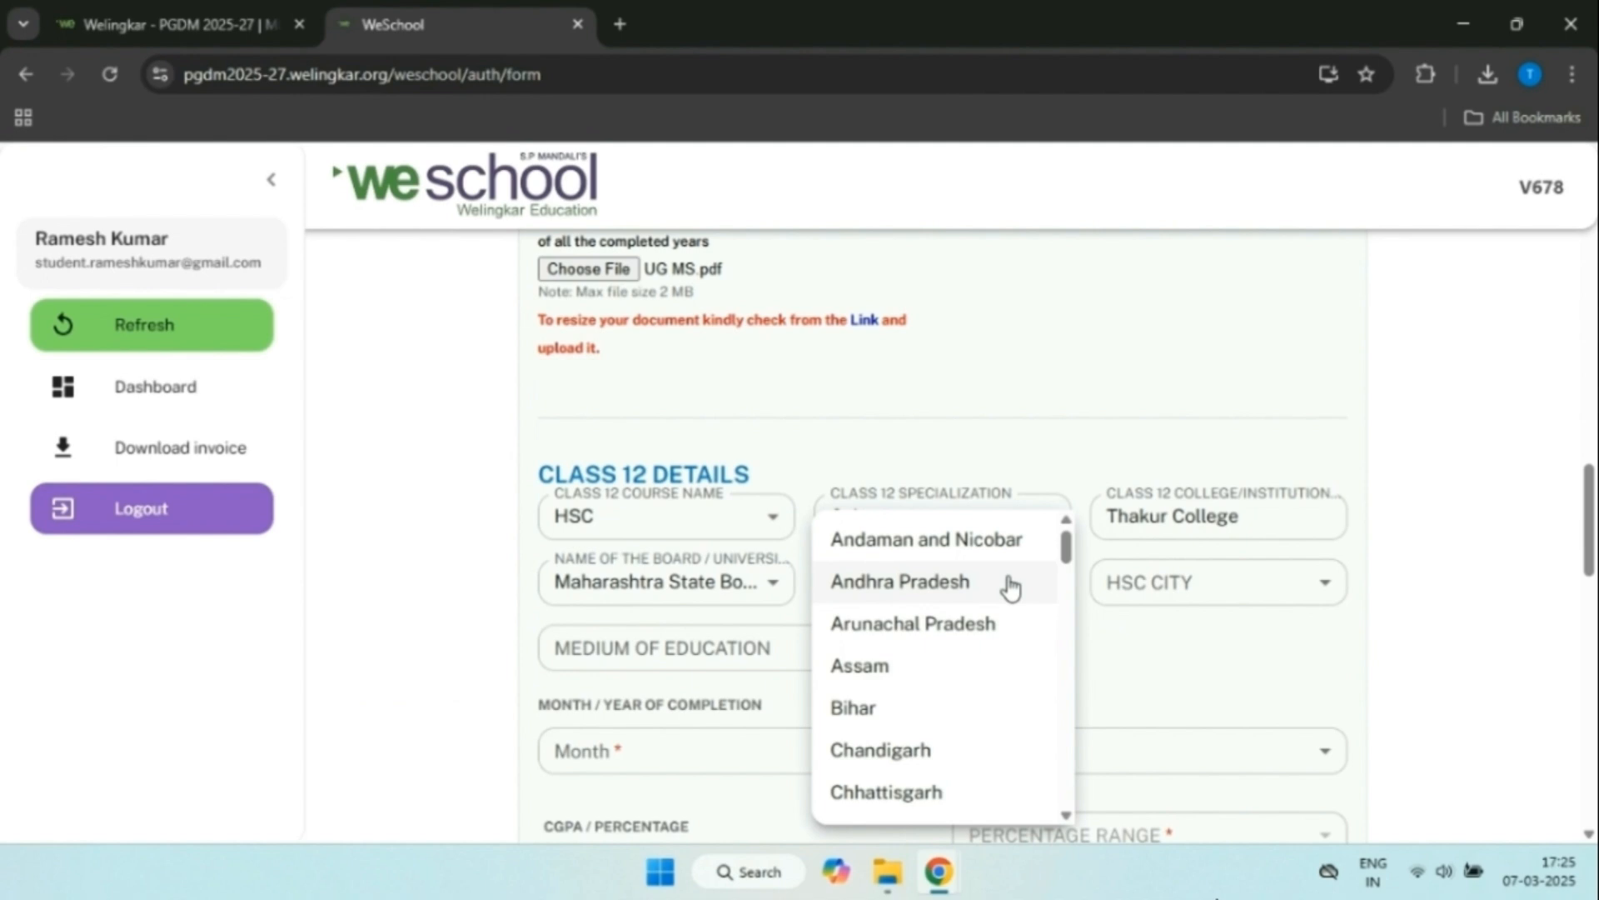
scroll(939, 685, "down", 8)
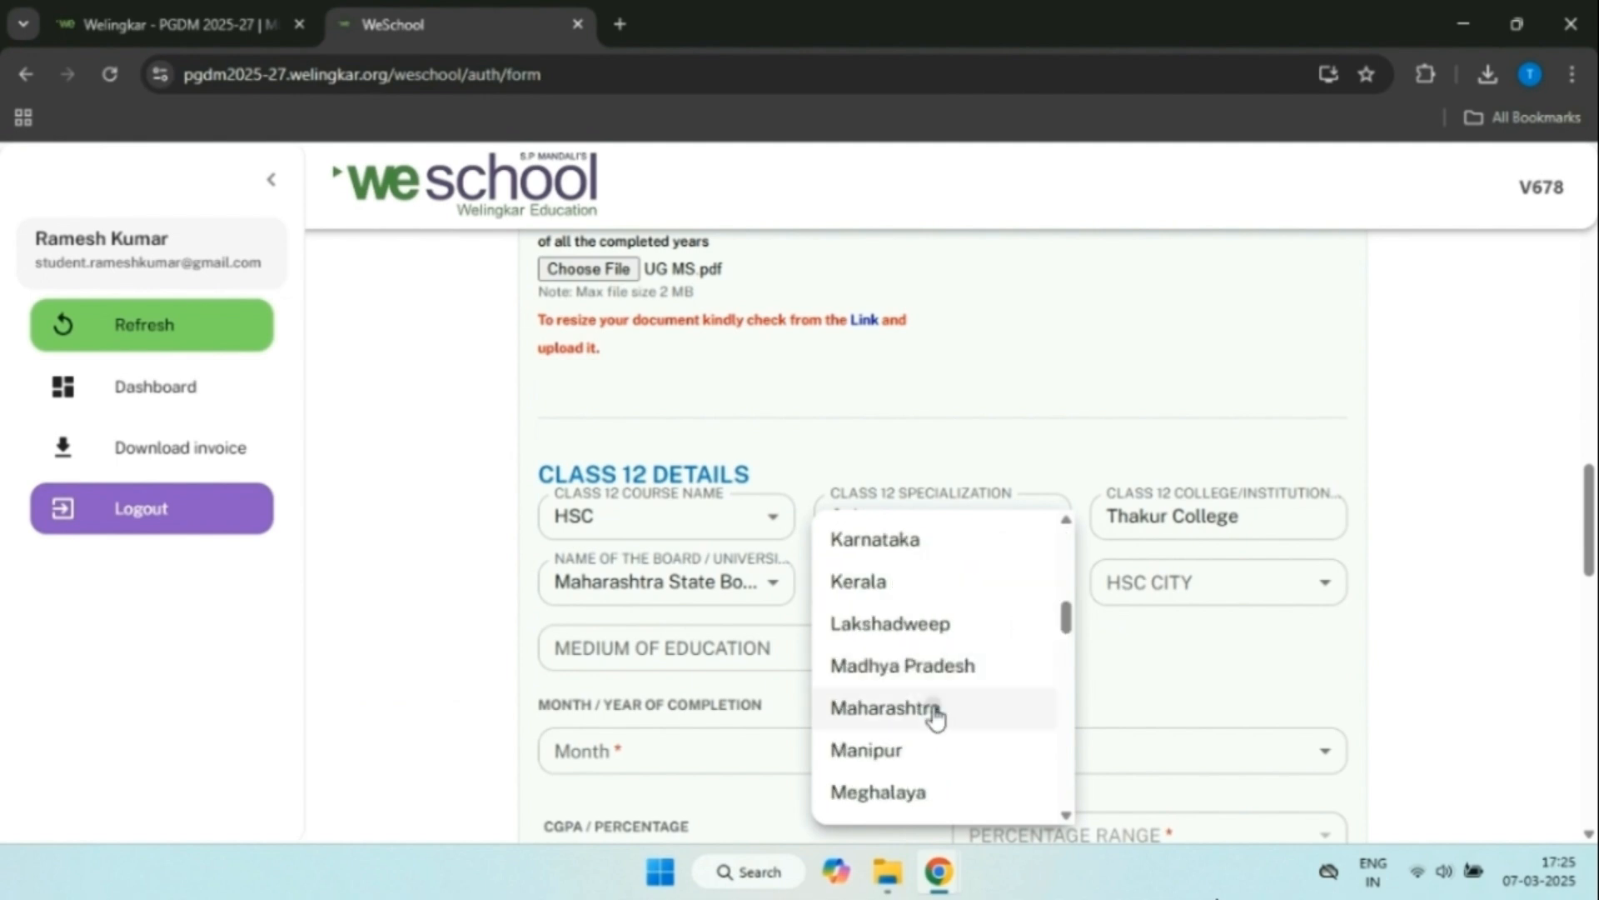
left_click(936, 710)
Set the Class 12 city to Mumbai and the medium to English Medium.
left_click(1124, 590)
key("m")
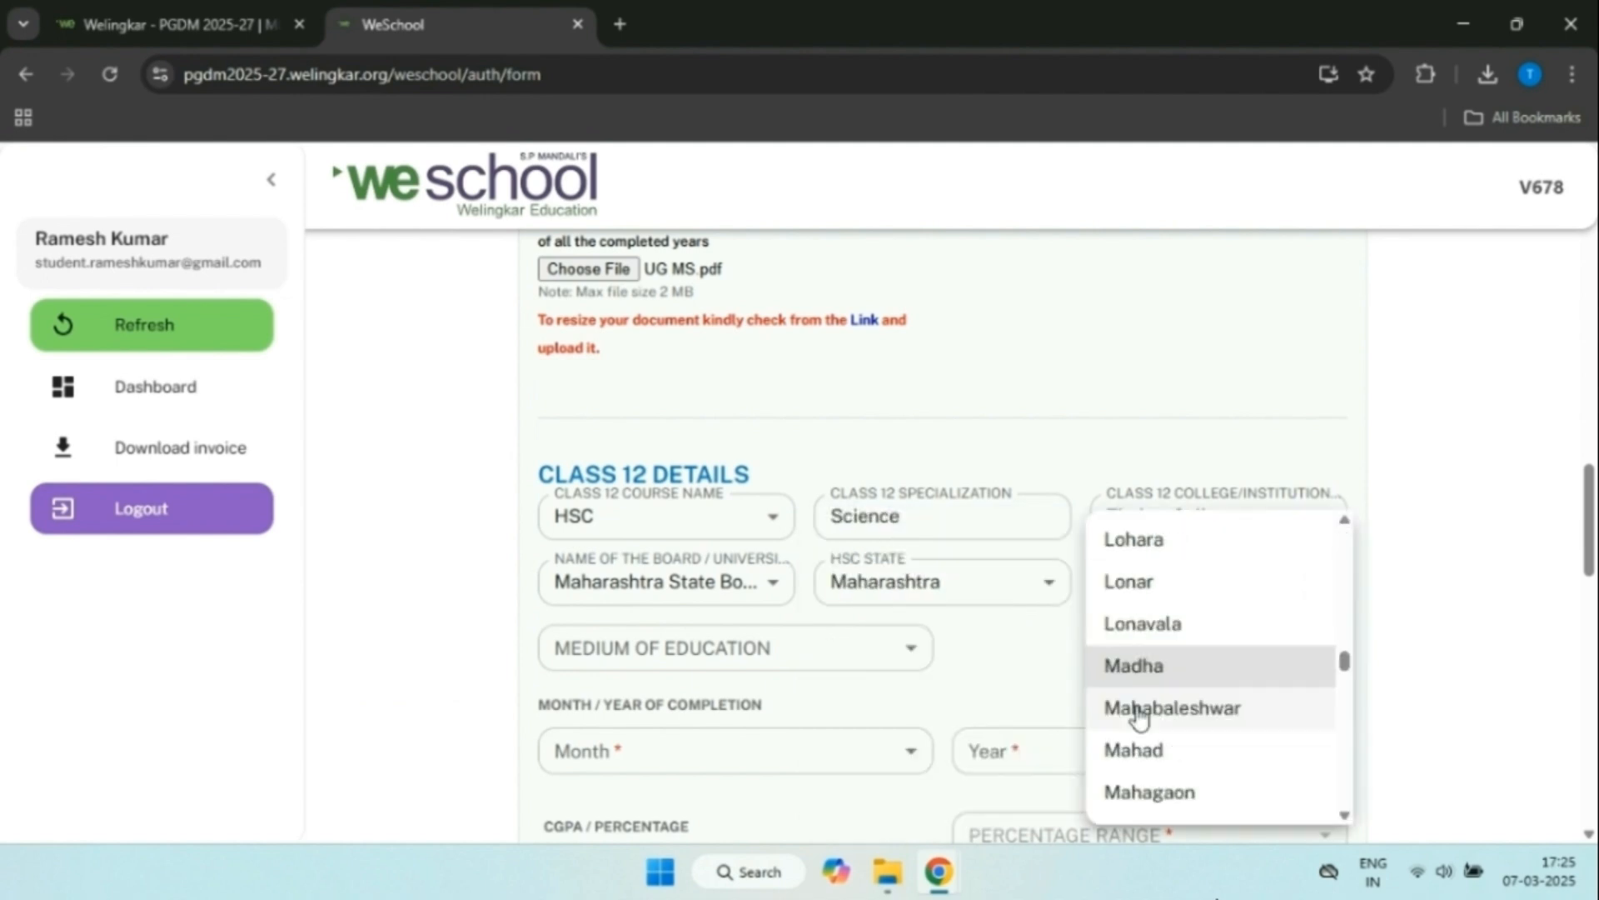
scroll(1139, 725, "down", 3)
scroll(1139, 737, "down", 3)
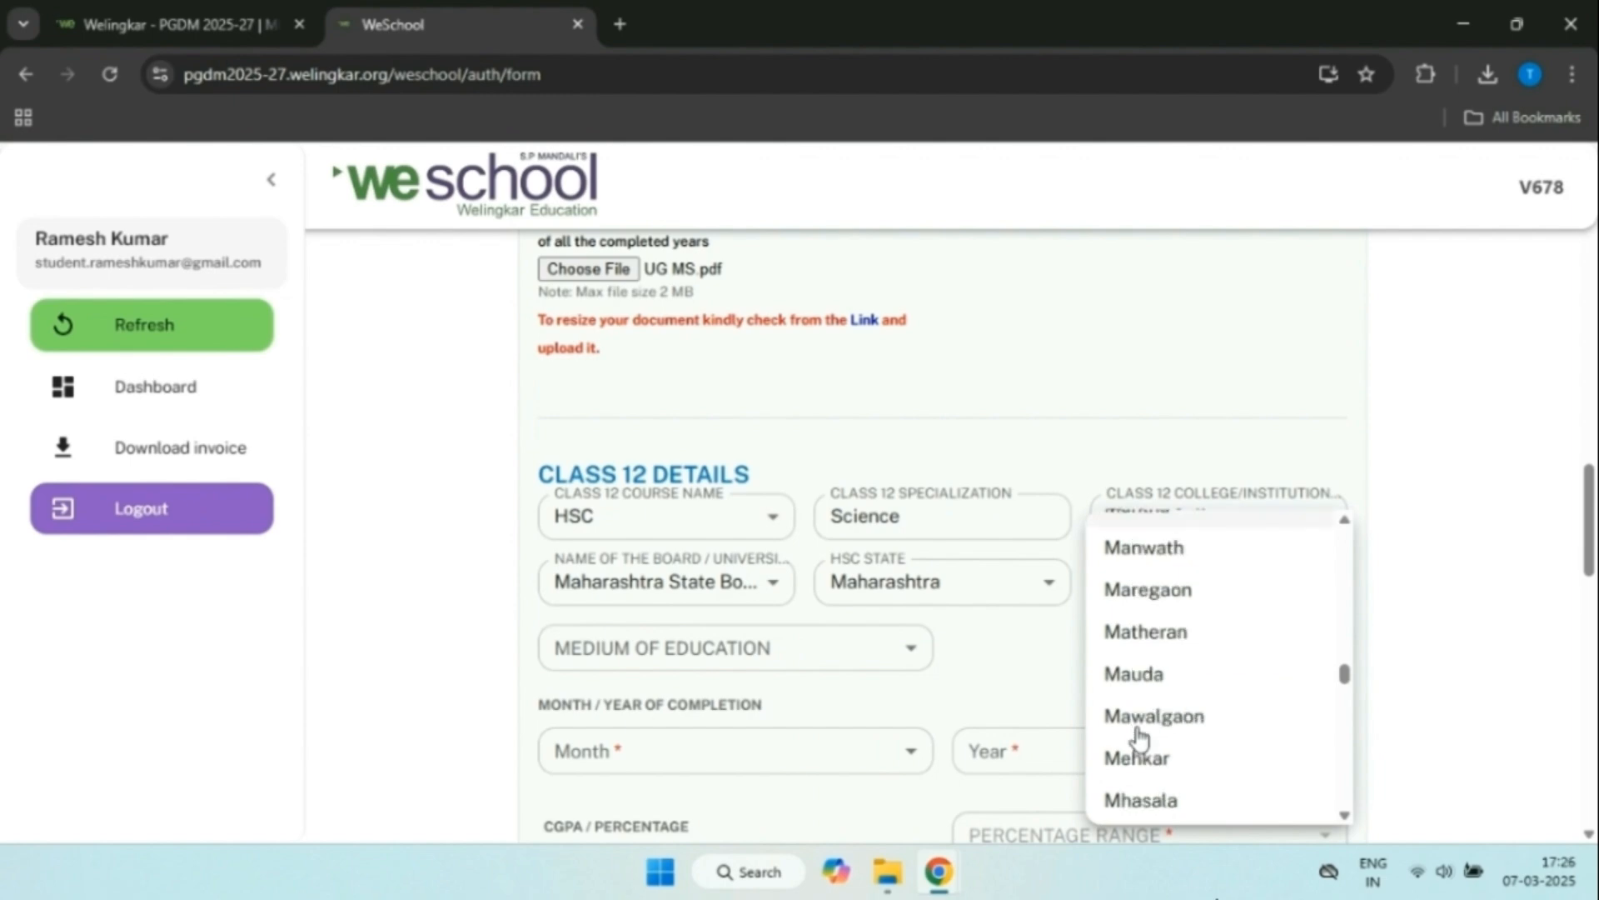
scroll(1139, 737, "down", 1)
scroll(1145, 603, "up", 3)
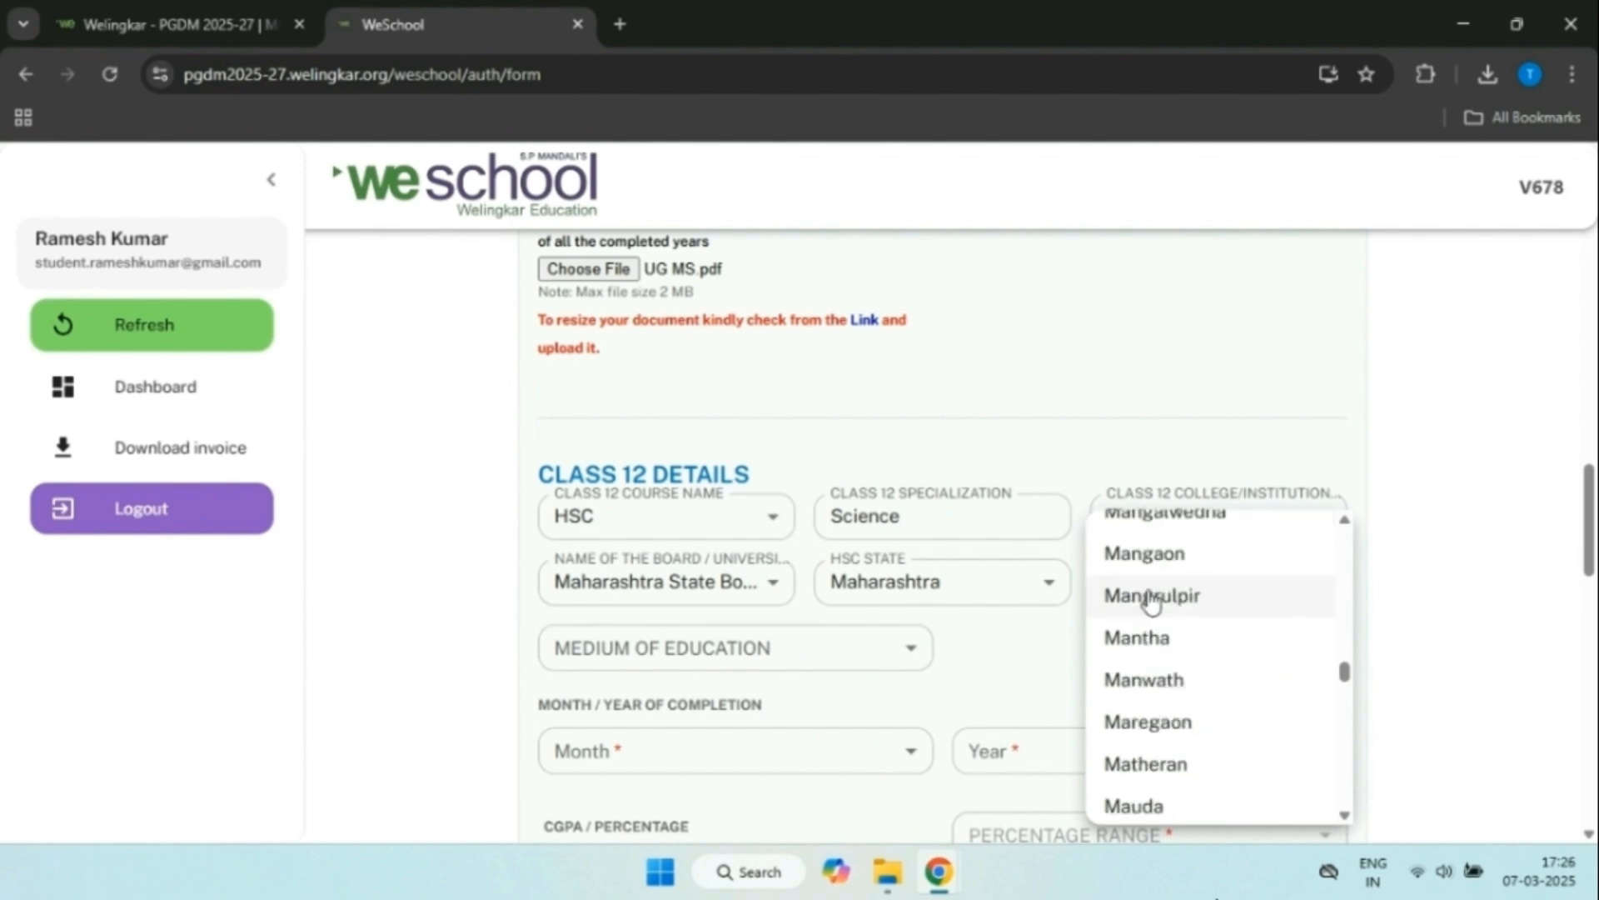
scroll(1159, 606, "up", 3)
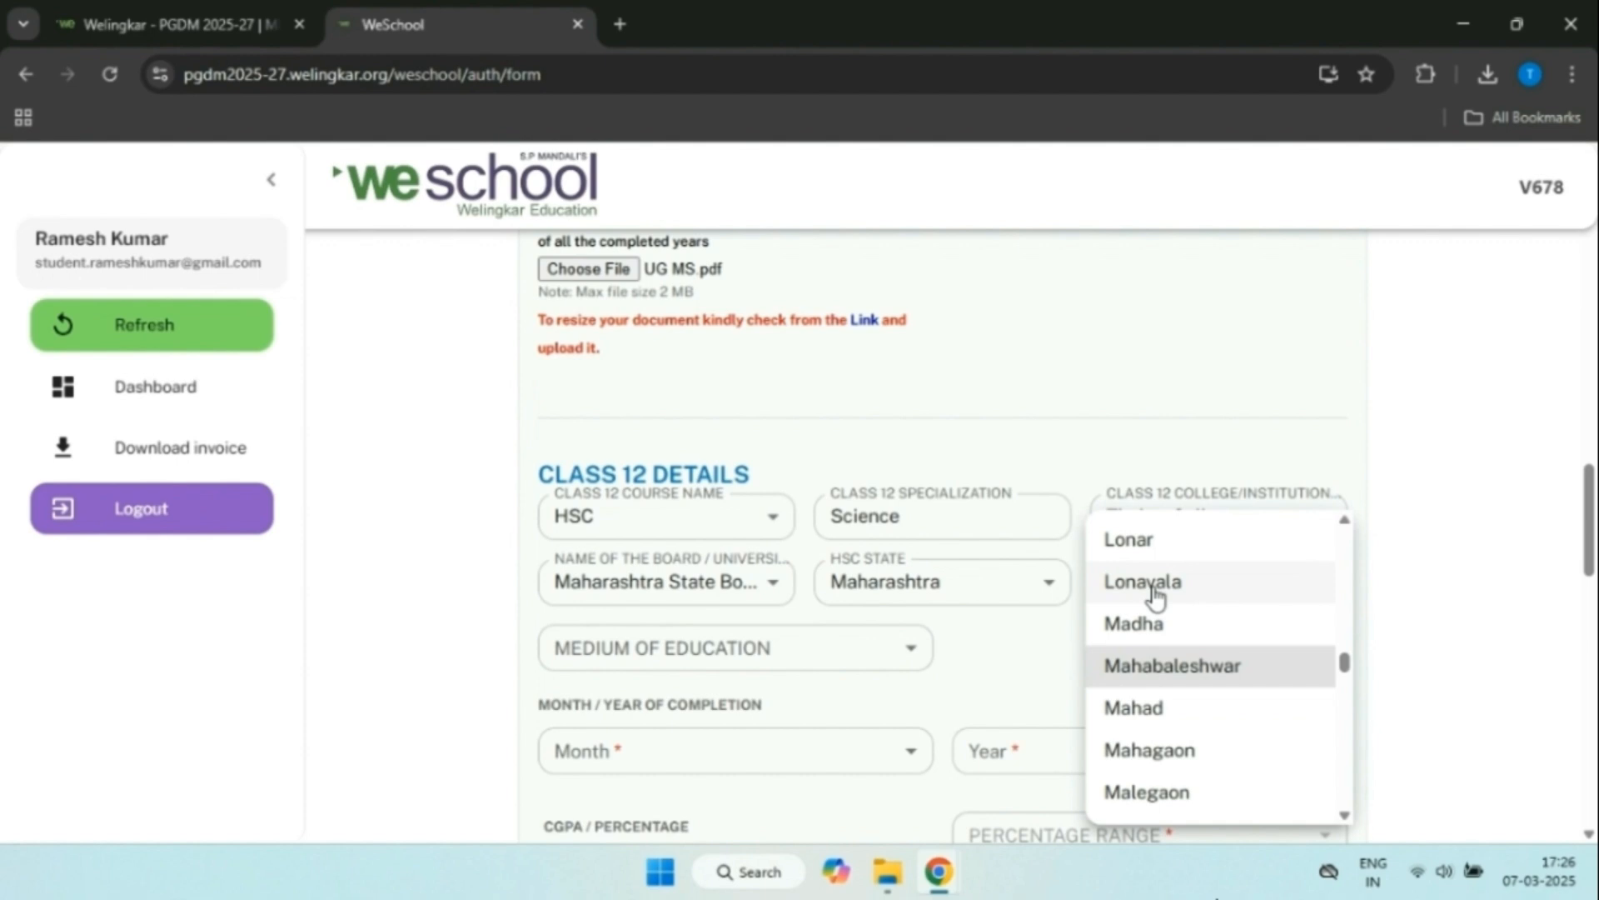
scroll(1148, 606, "down", 5)
left_click(1162, 671)
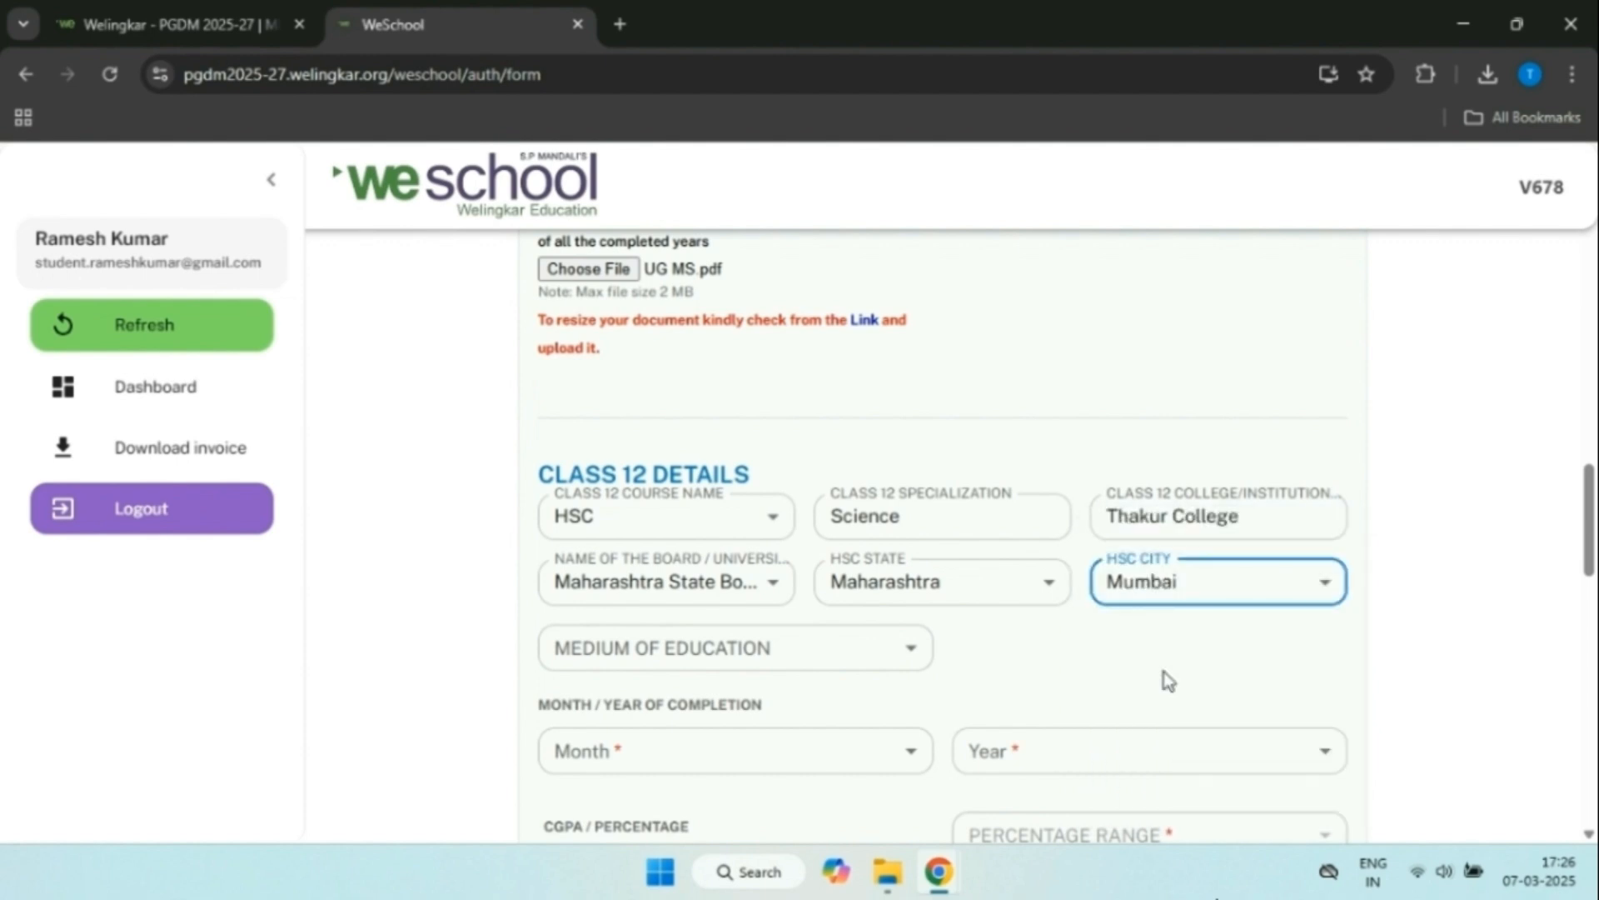
left_click(801, 654)
left_click(801, 666)
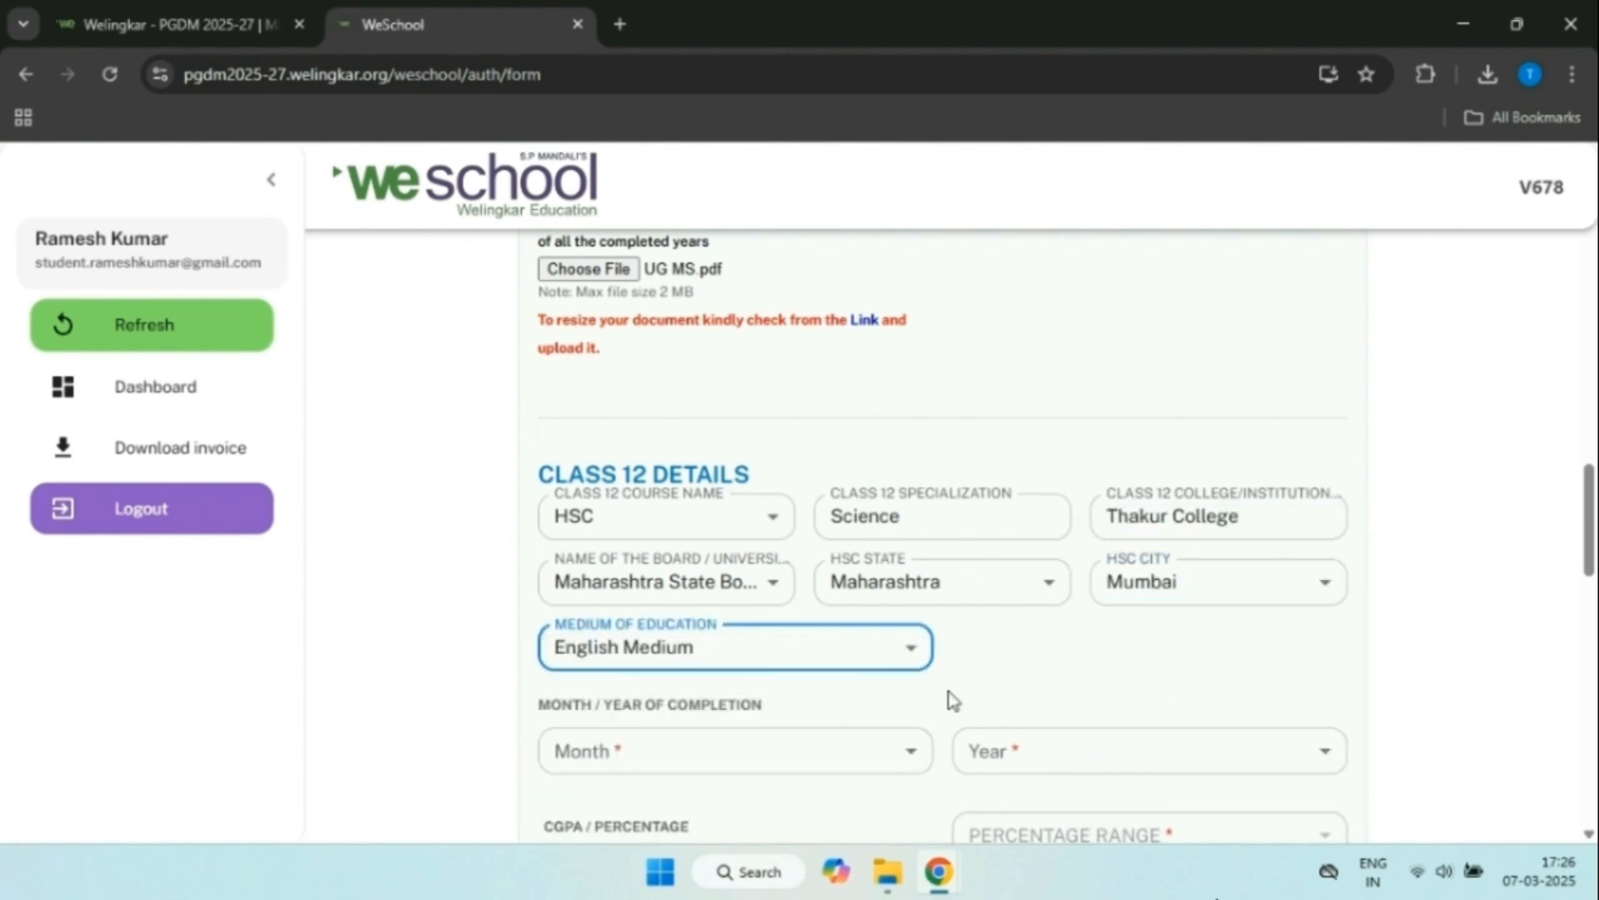
scroll(1408, 631, "down", 1)
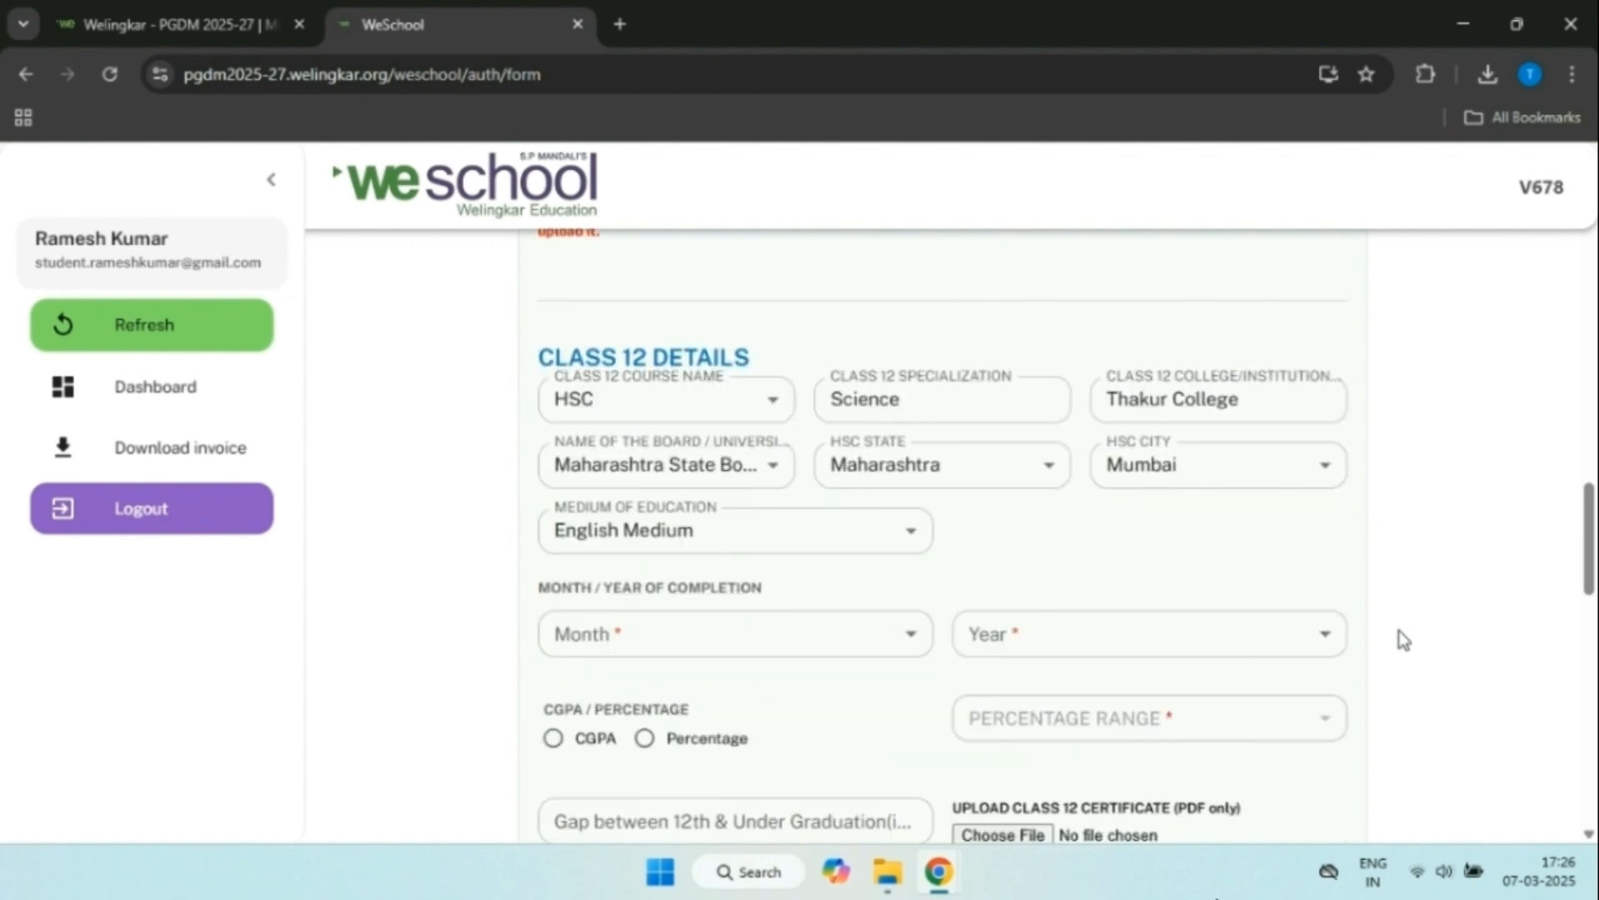
Set the Class 12 completion date to June 2022.
left_click(913, 643)
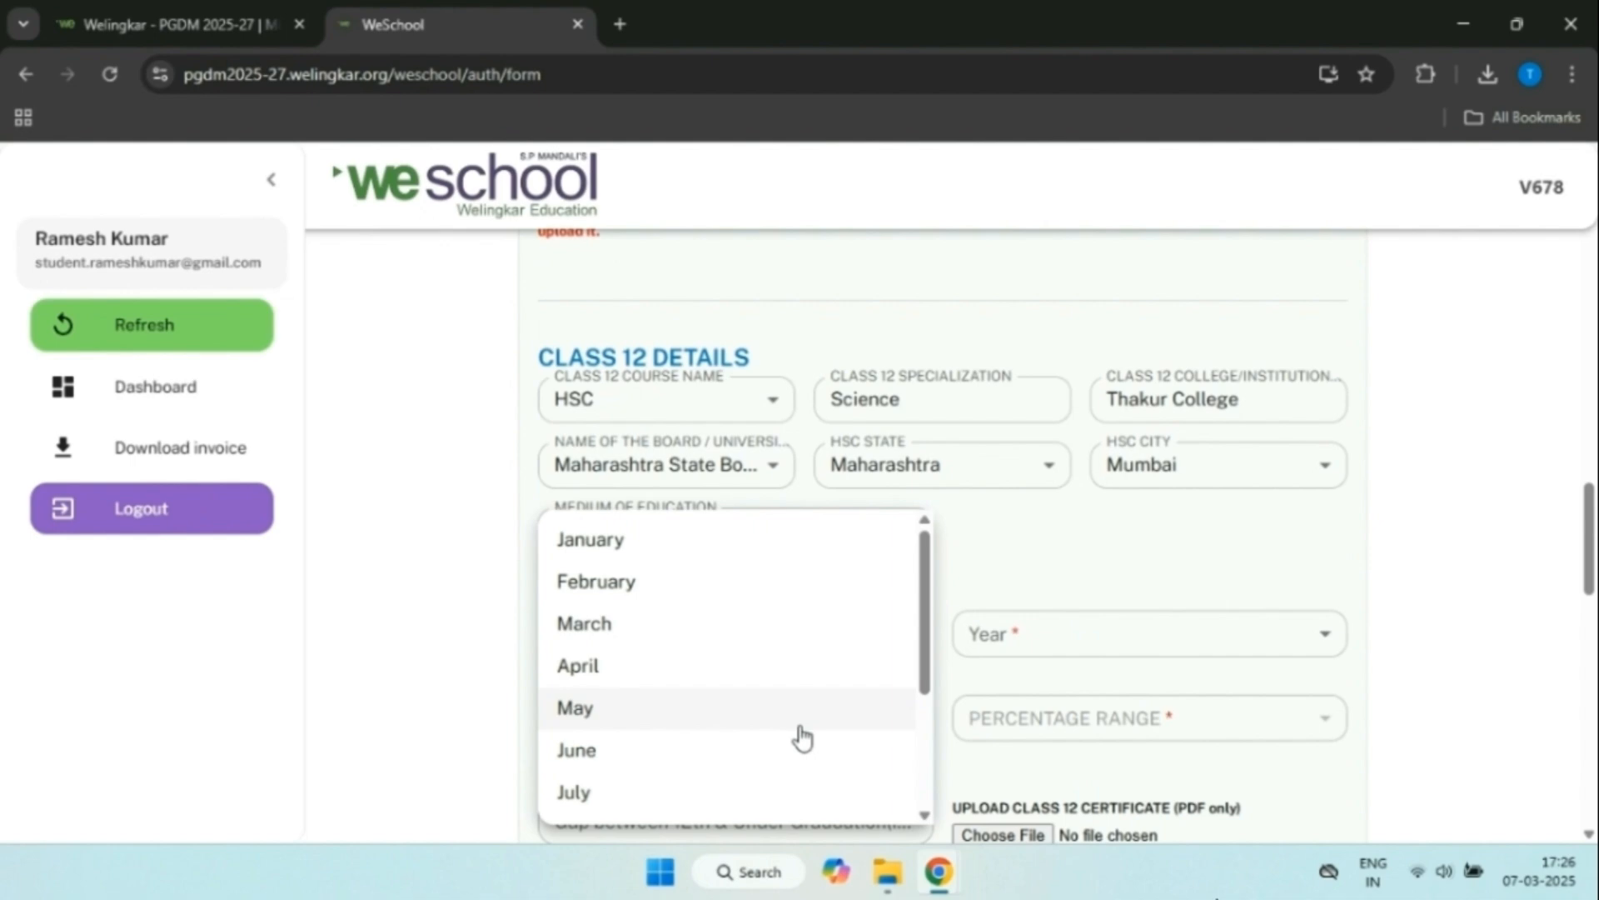
left_click(745, 765)
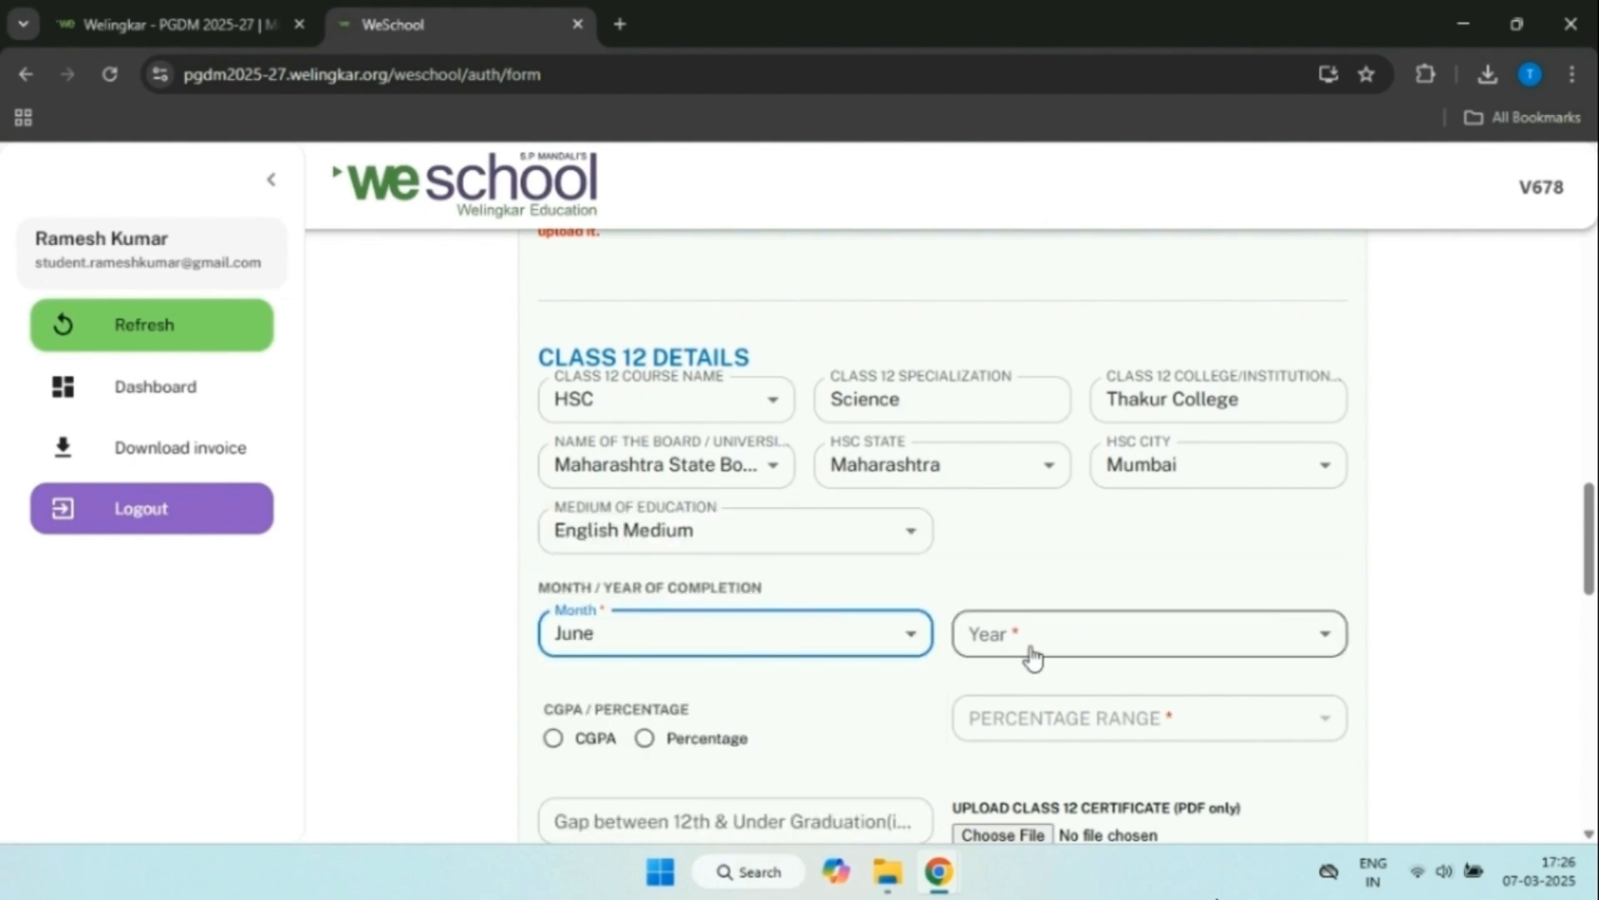
left_click(1033, 657)
scroll(1036, 657, "down", 5)
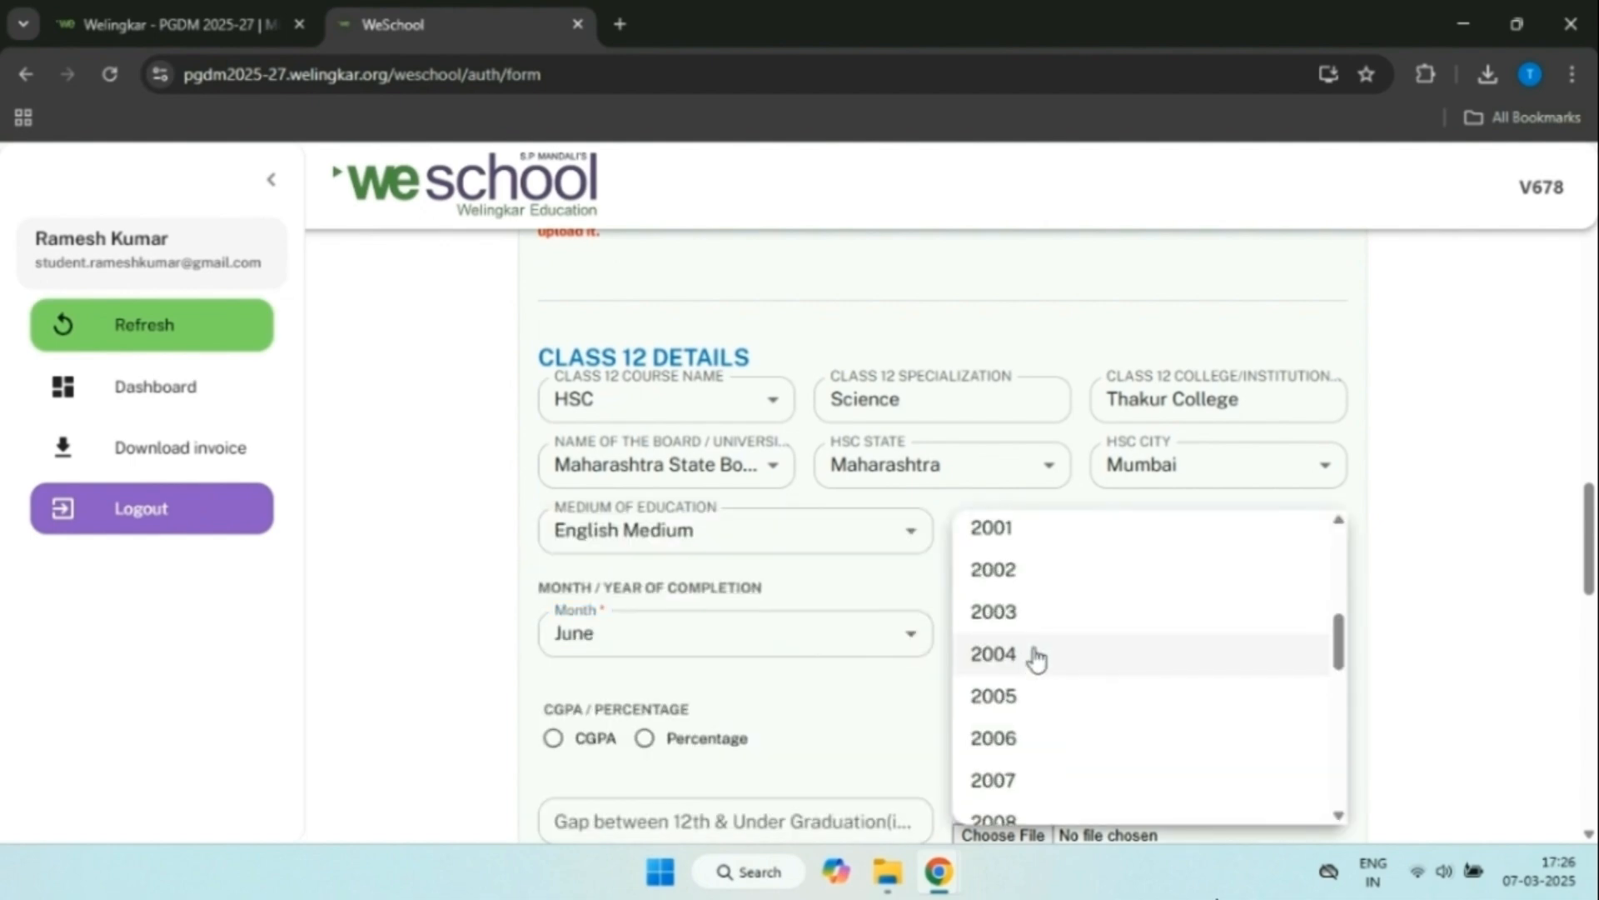
scroll(1035, 657, "down", 9)
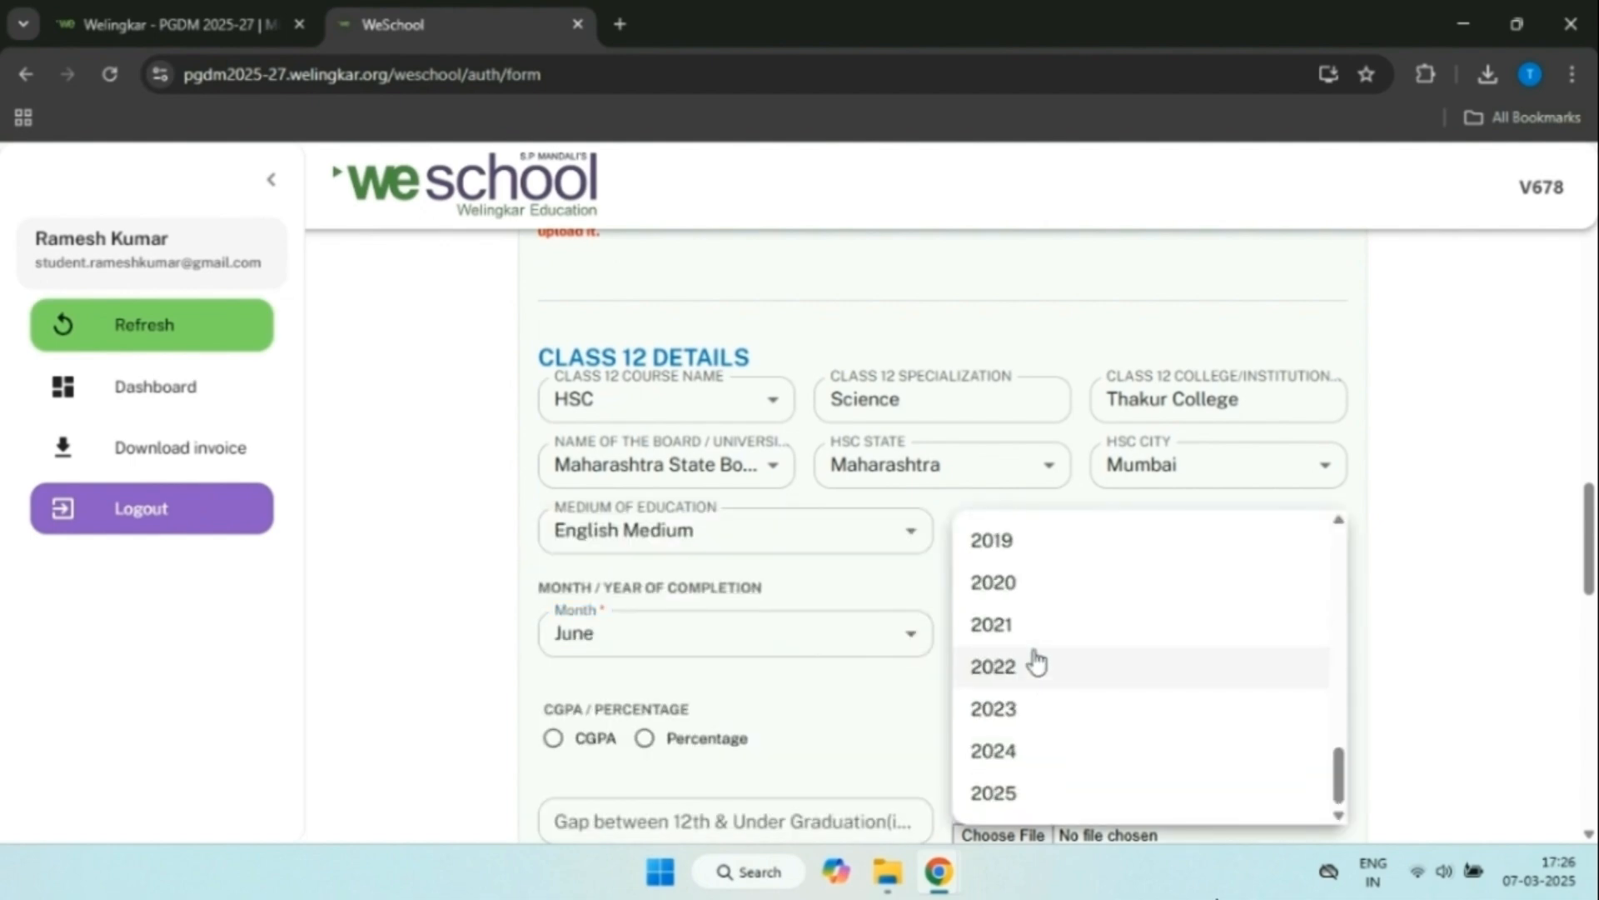
left_click(1000, 676)
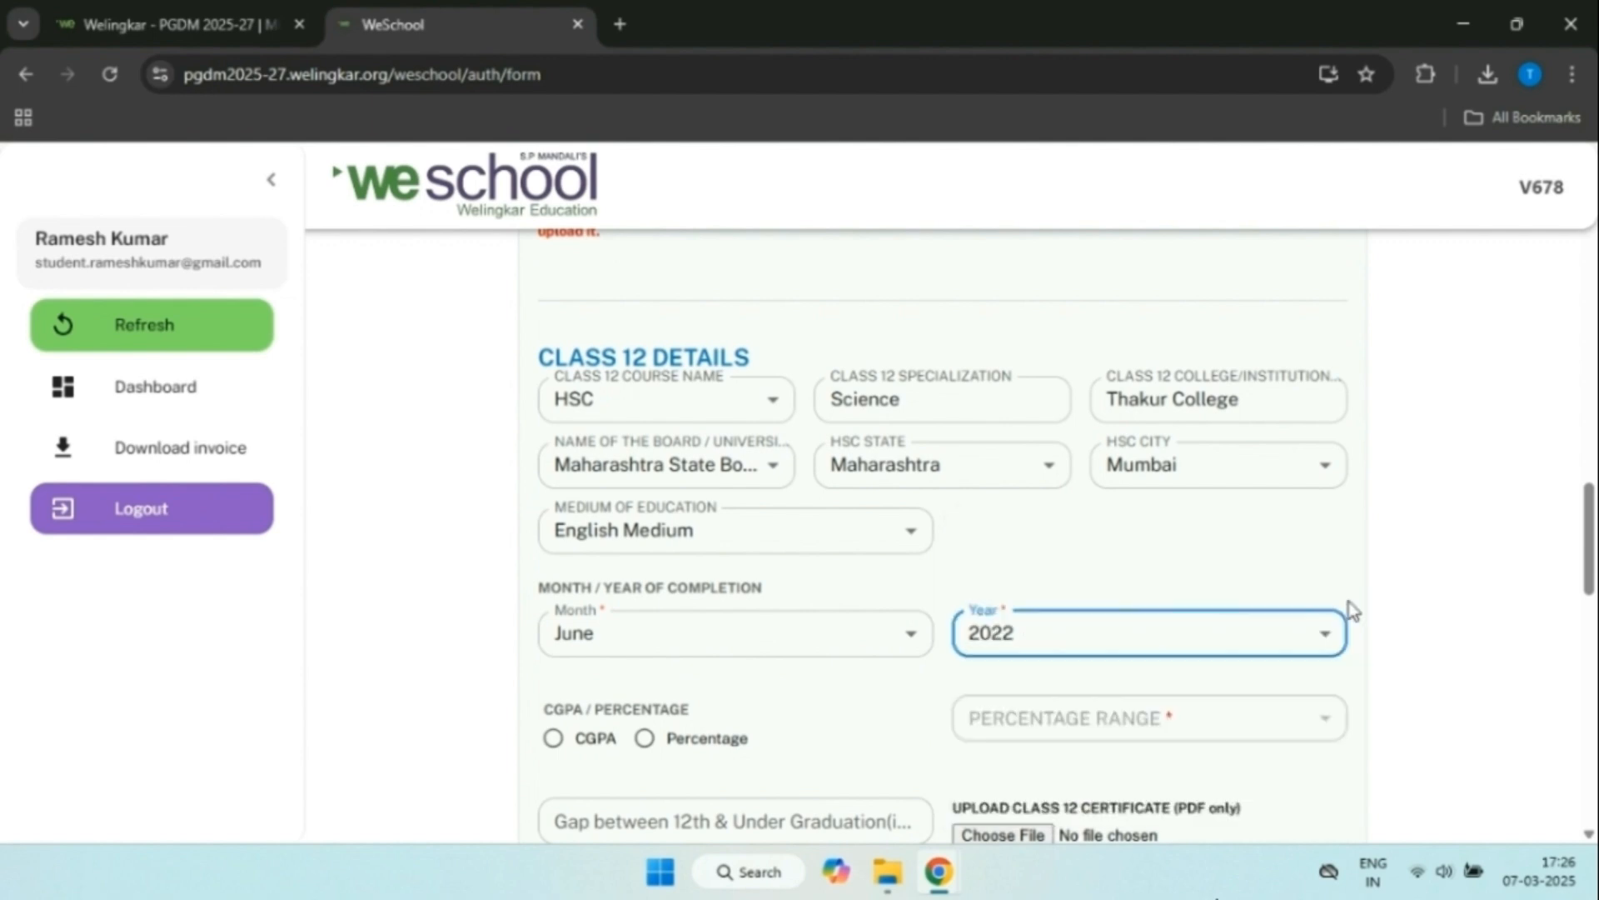
left_click(1249, 618)
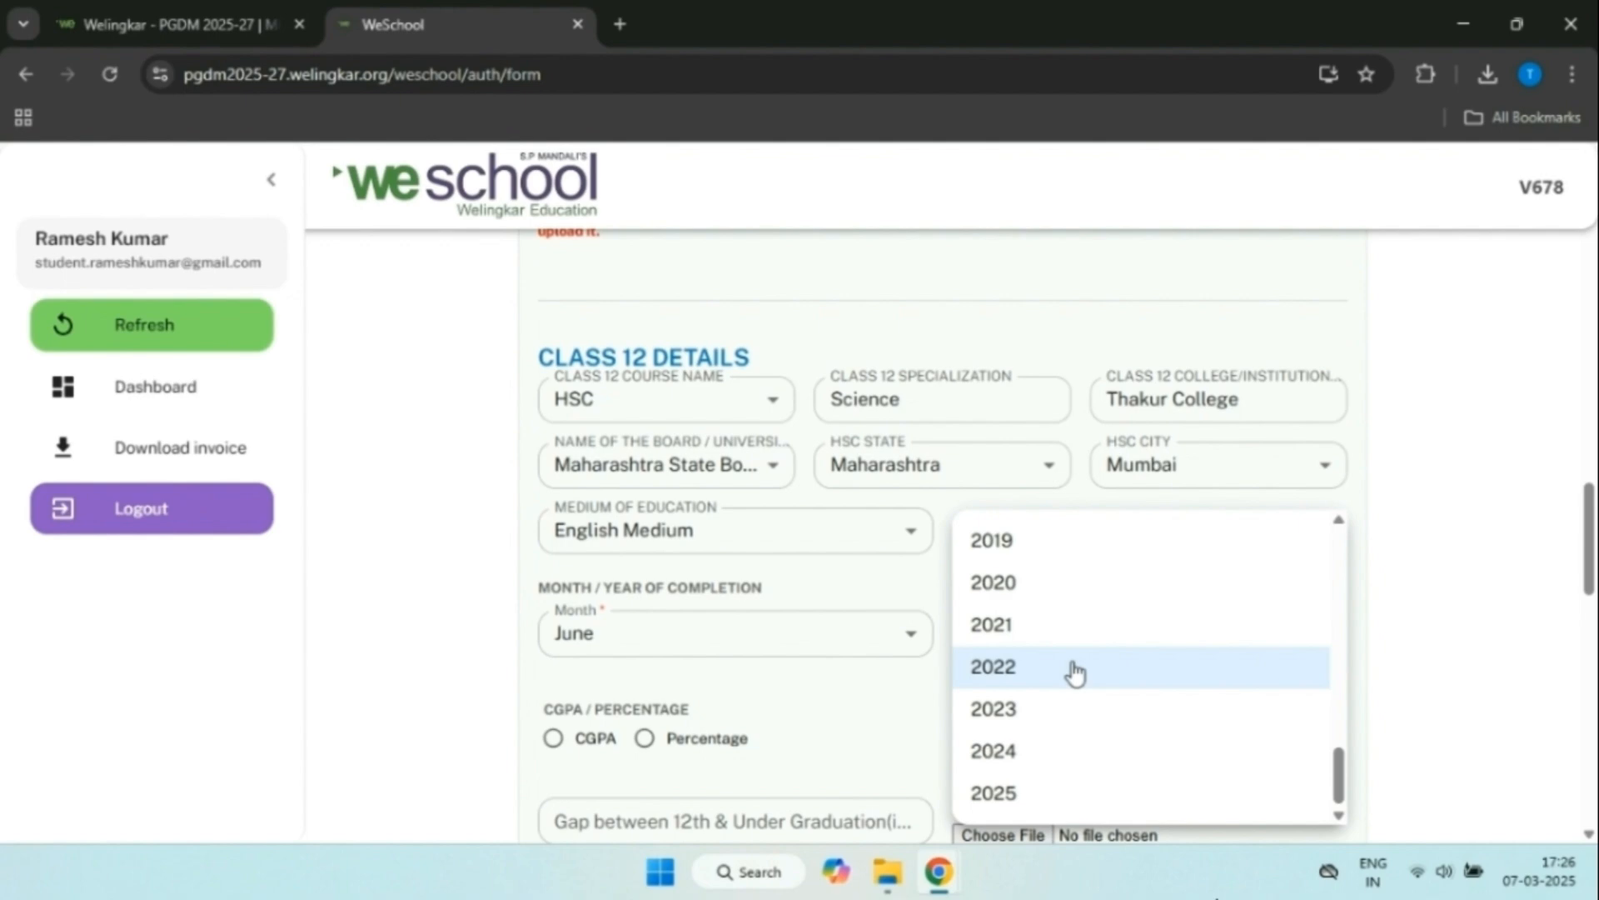
left_click(1038, 638)
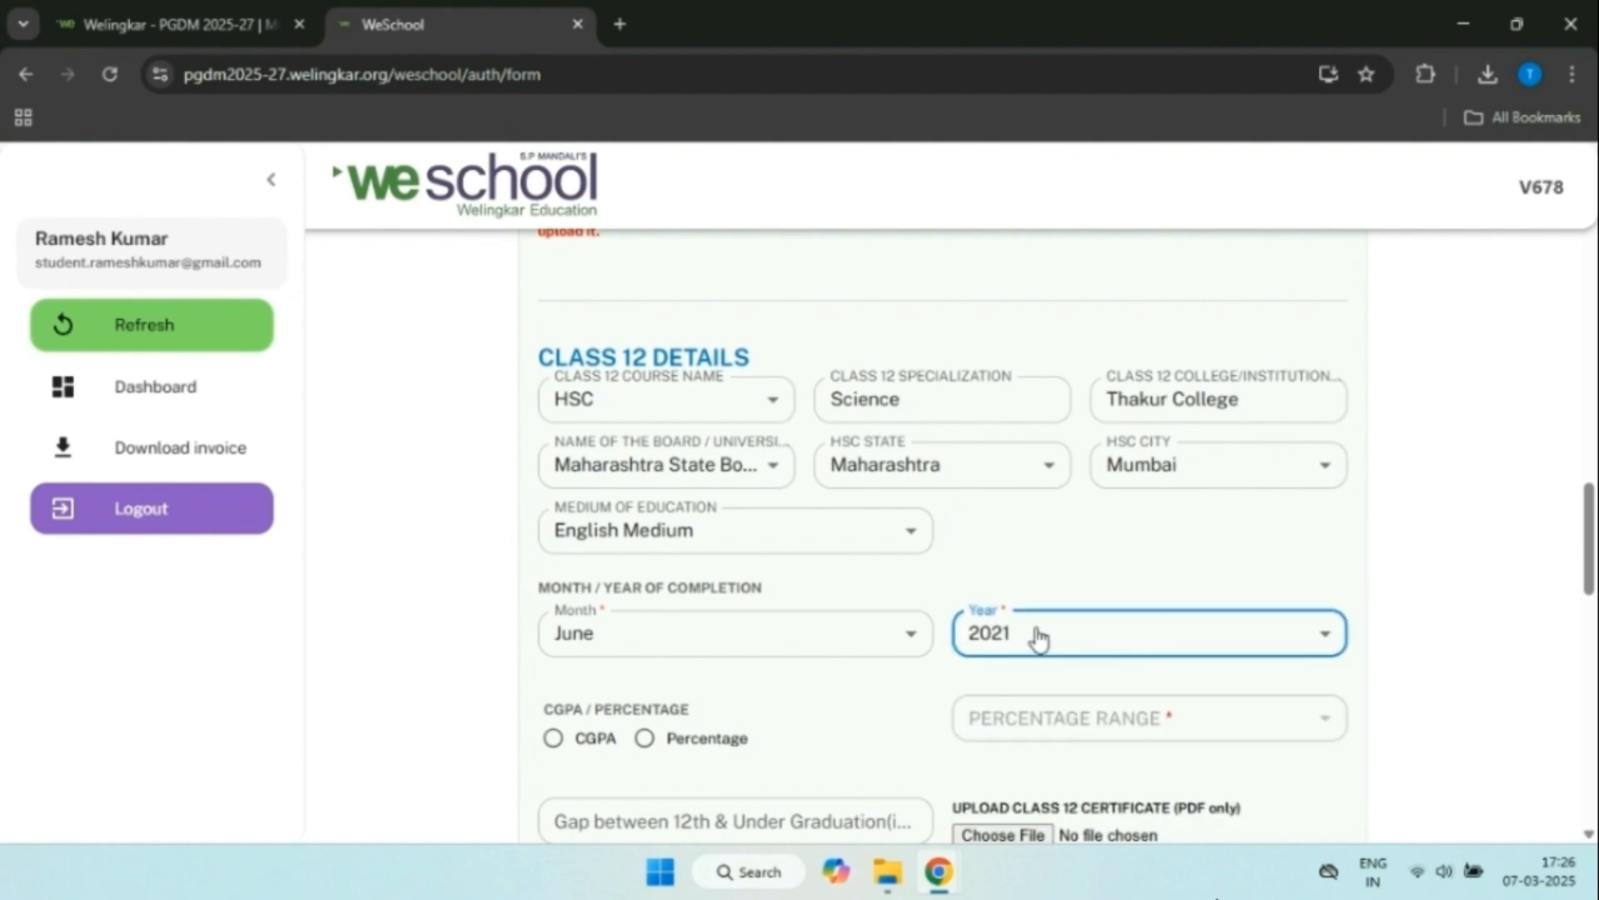
left_click(1039, 638)
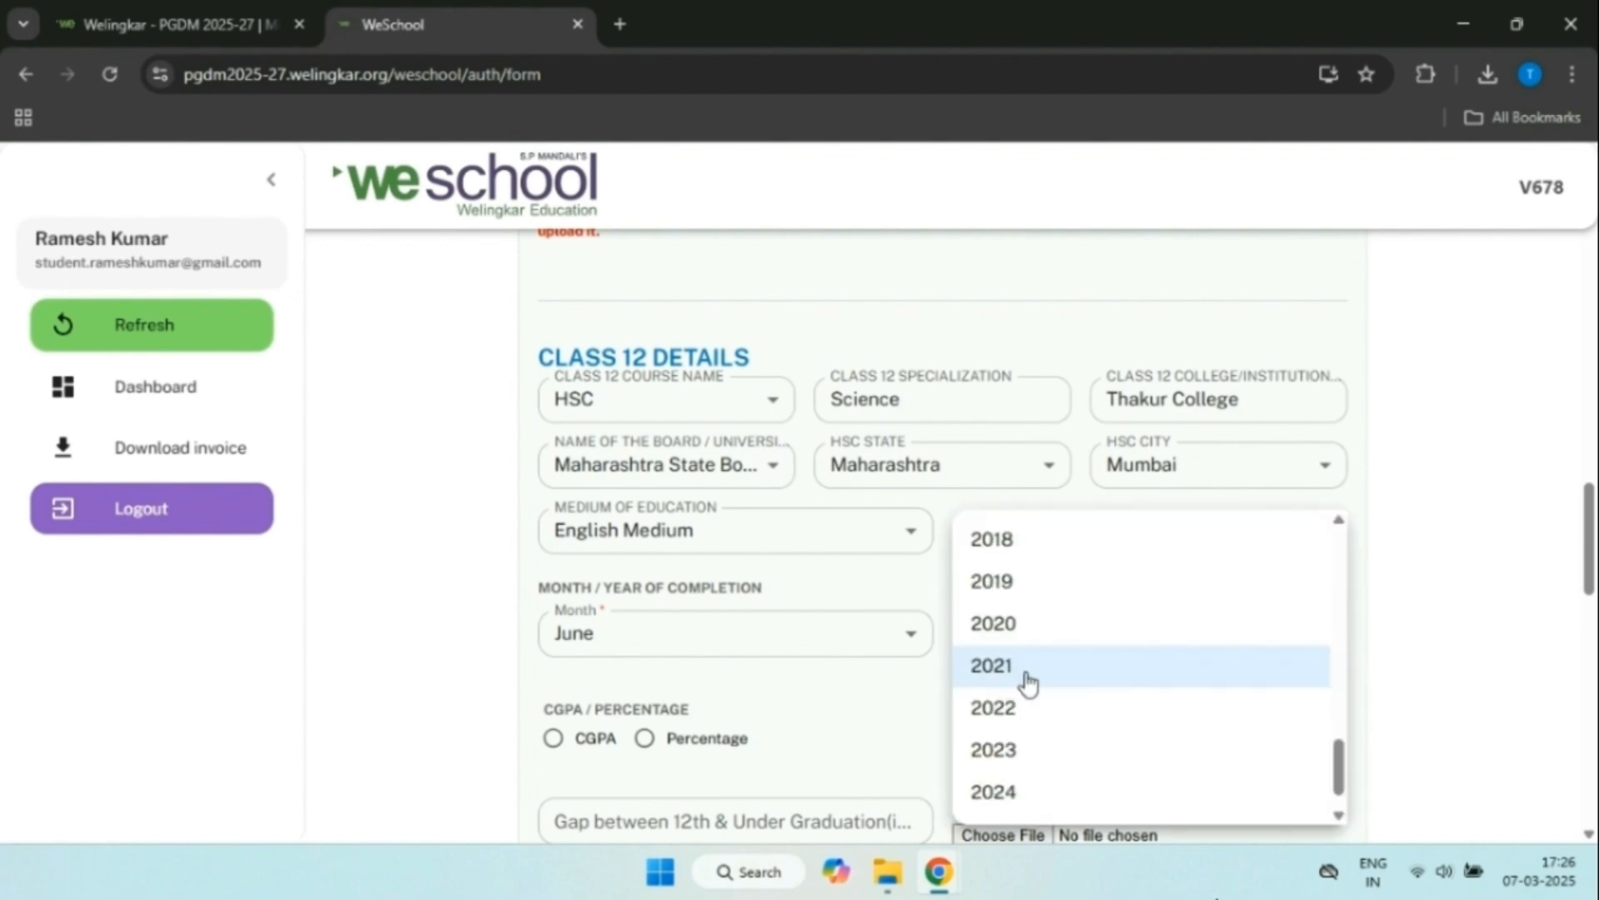
left_click(1013, 709)
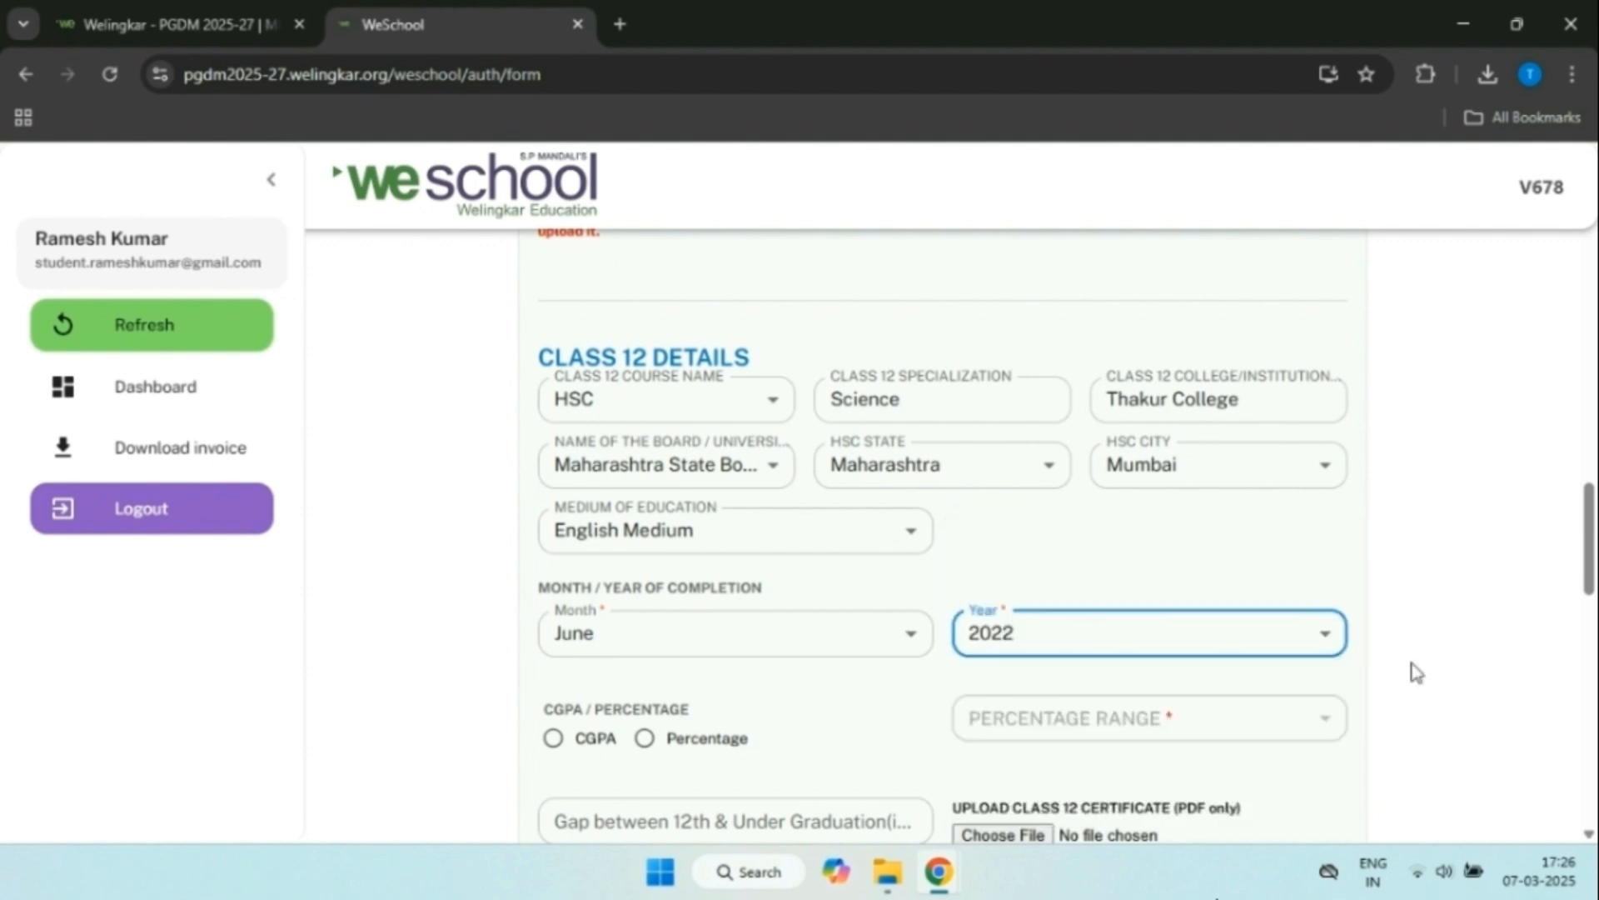
scroll(912, 604, "down", 3)
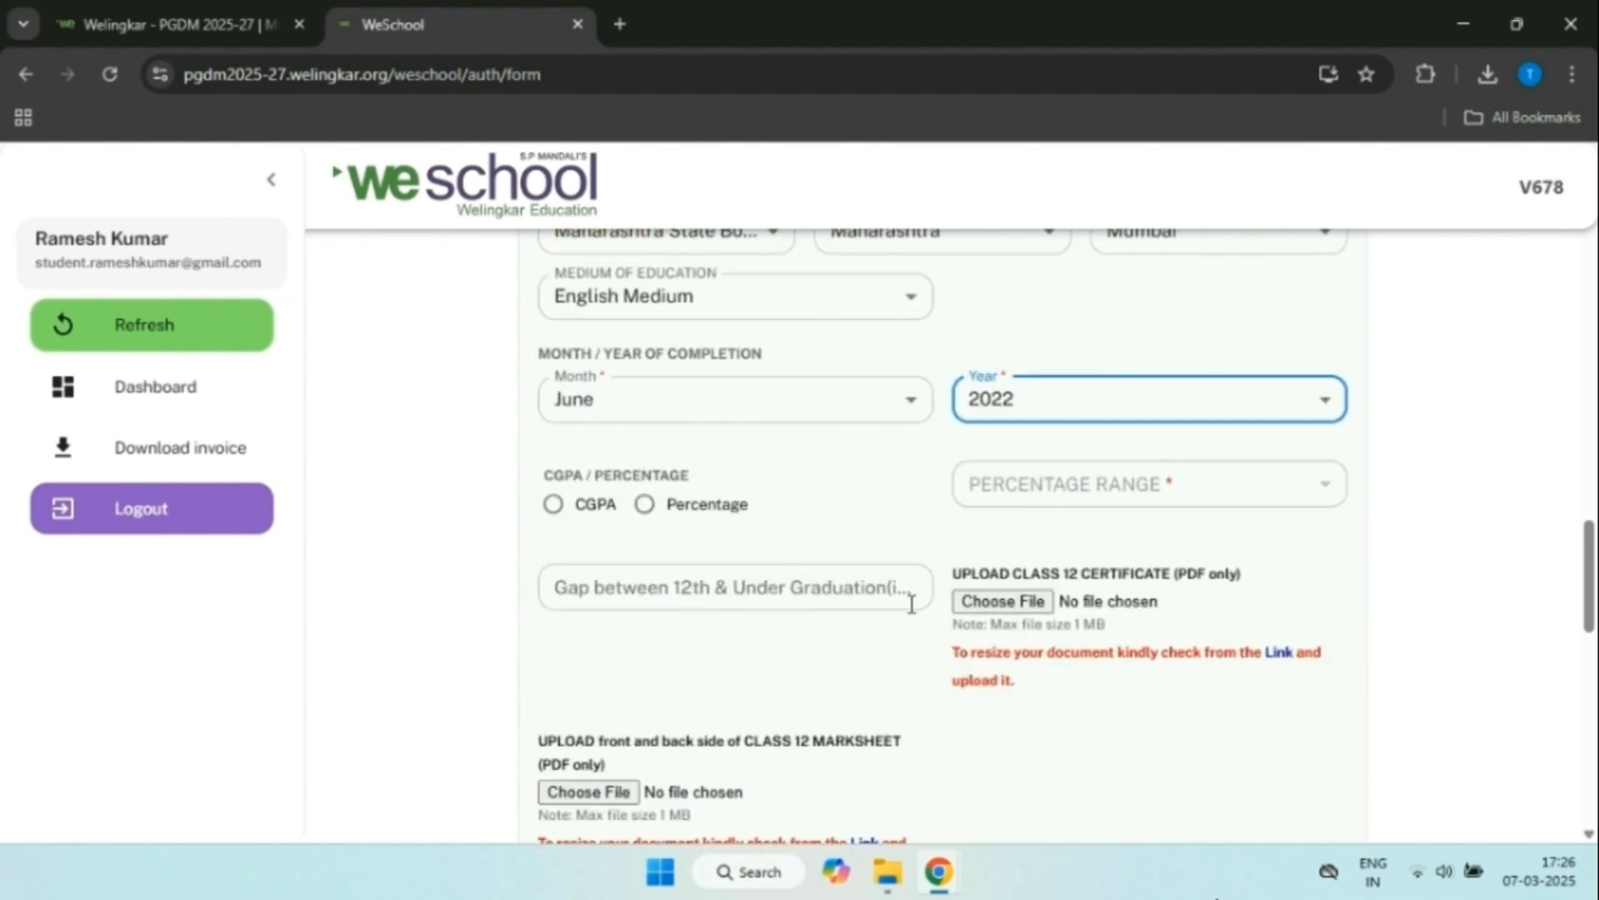
Record Class 12 results as a percentage: 800 of 1000 marks, First Class.
left_click(647, 506)
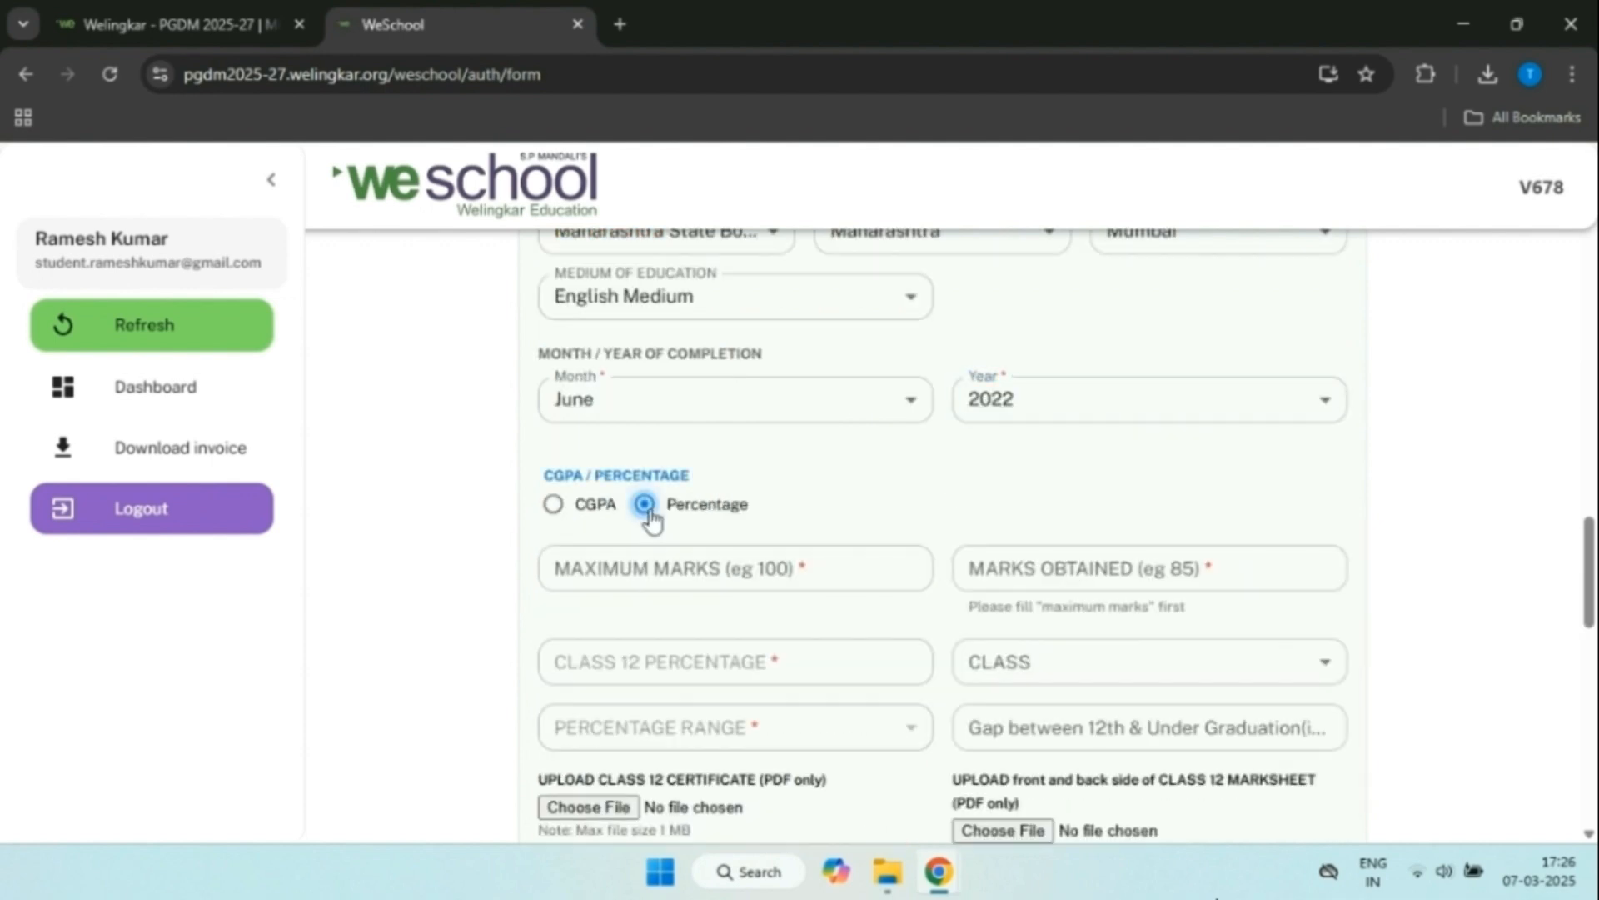
left_click(836, 583)
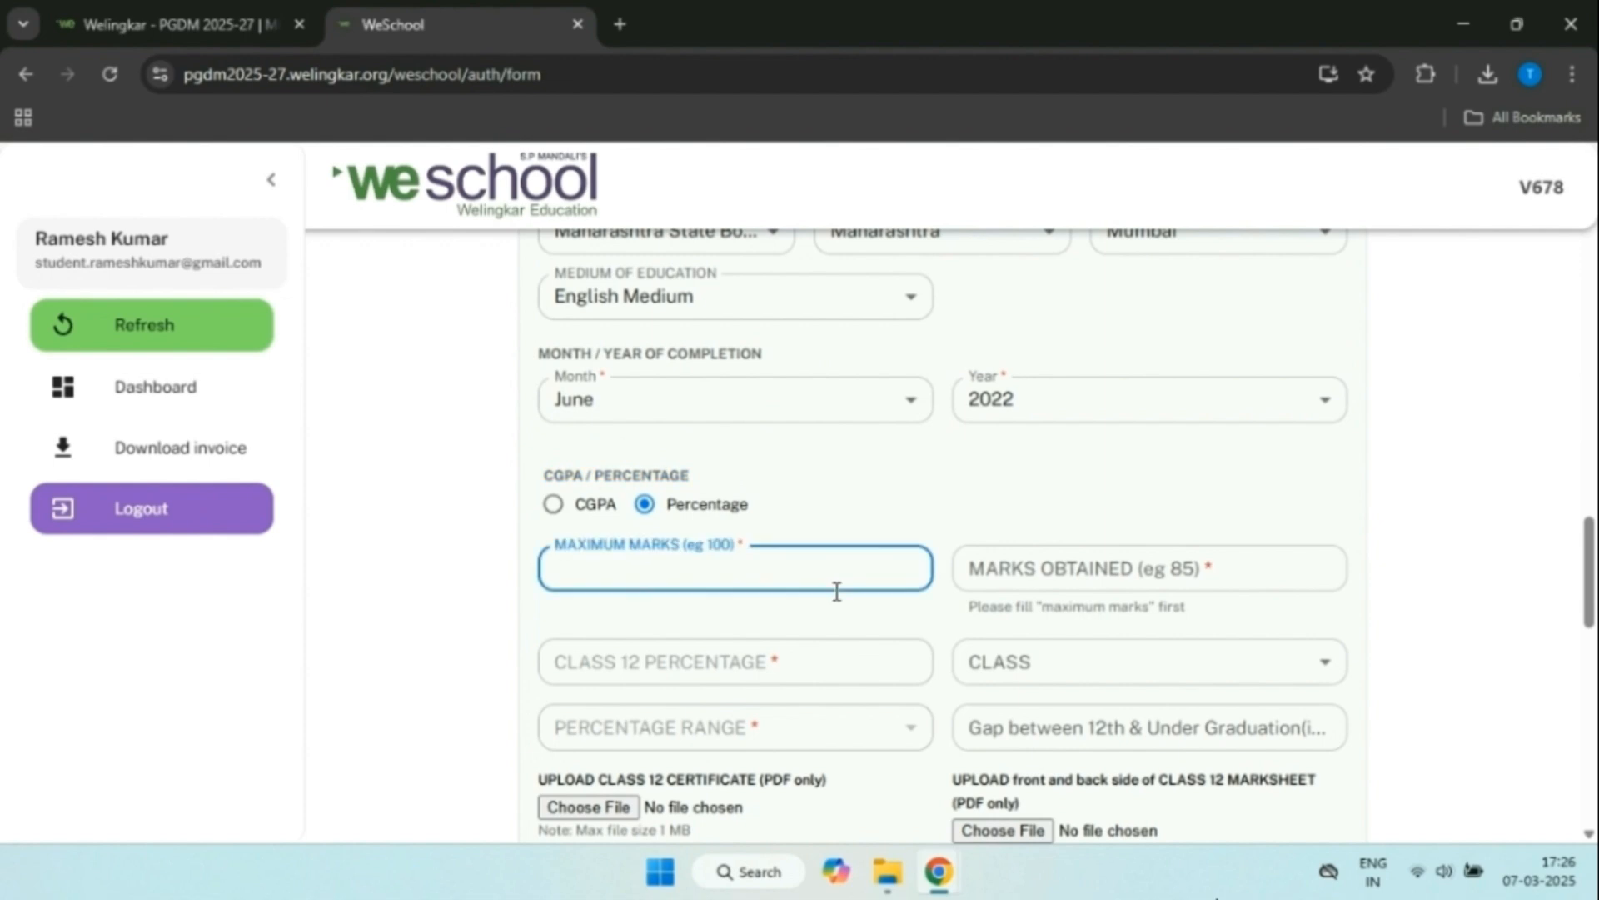
type("1000")
key("Tab")
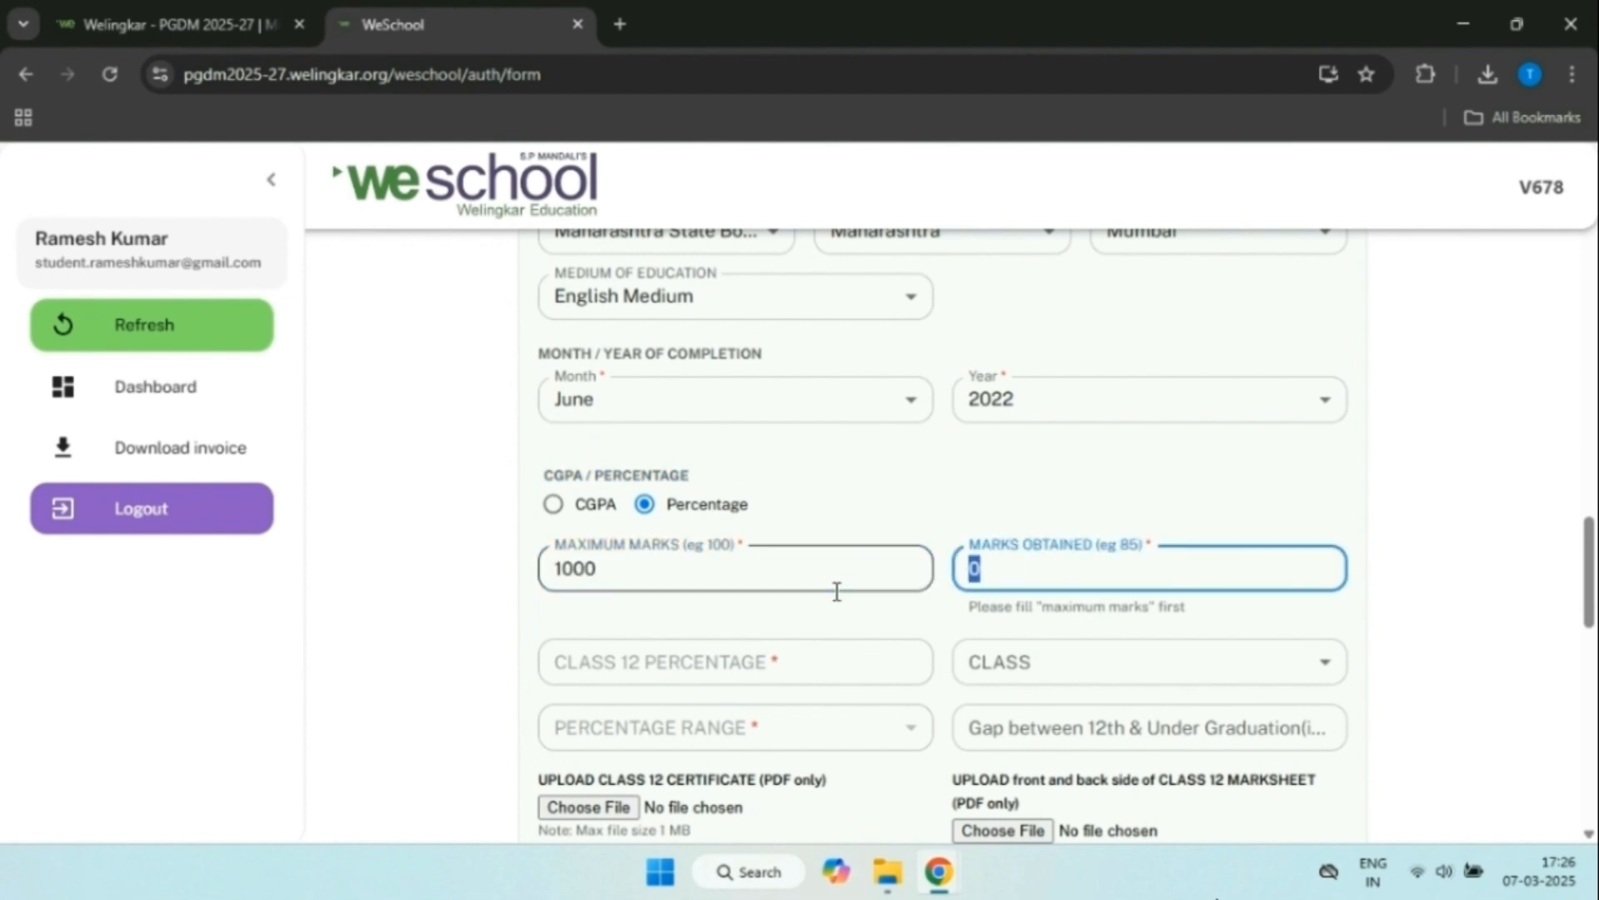
type("800")
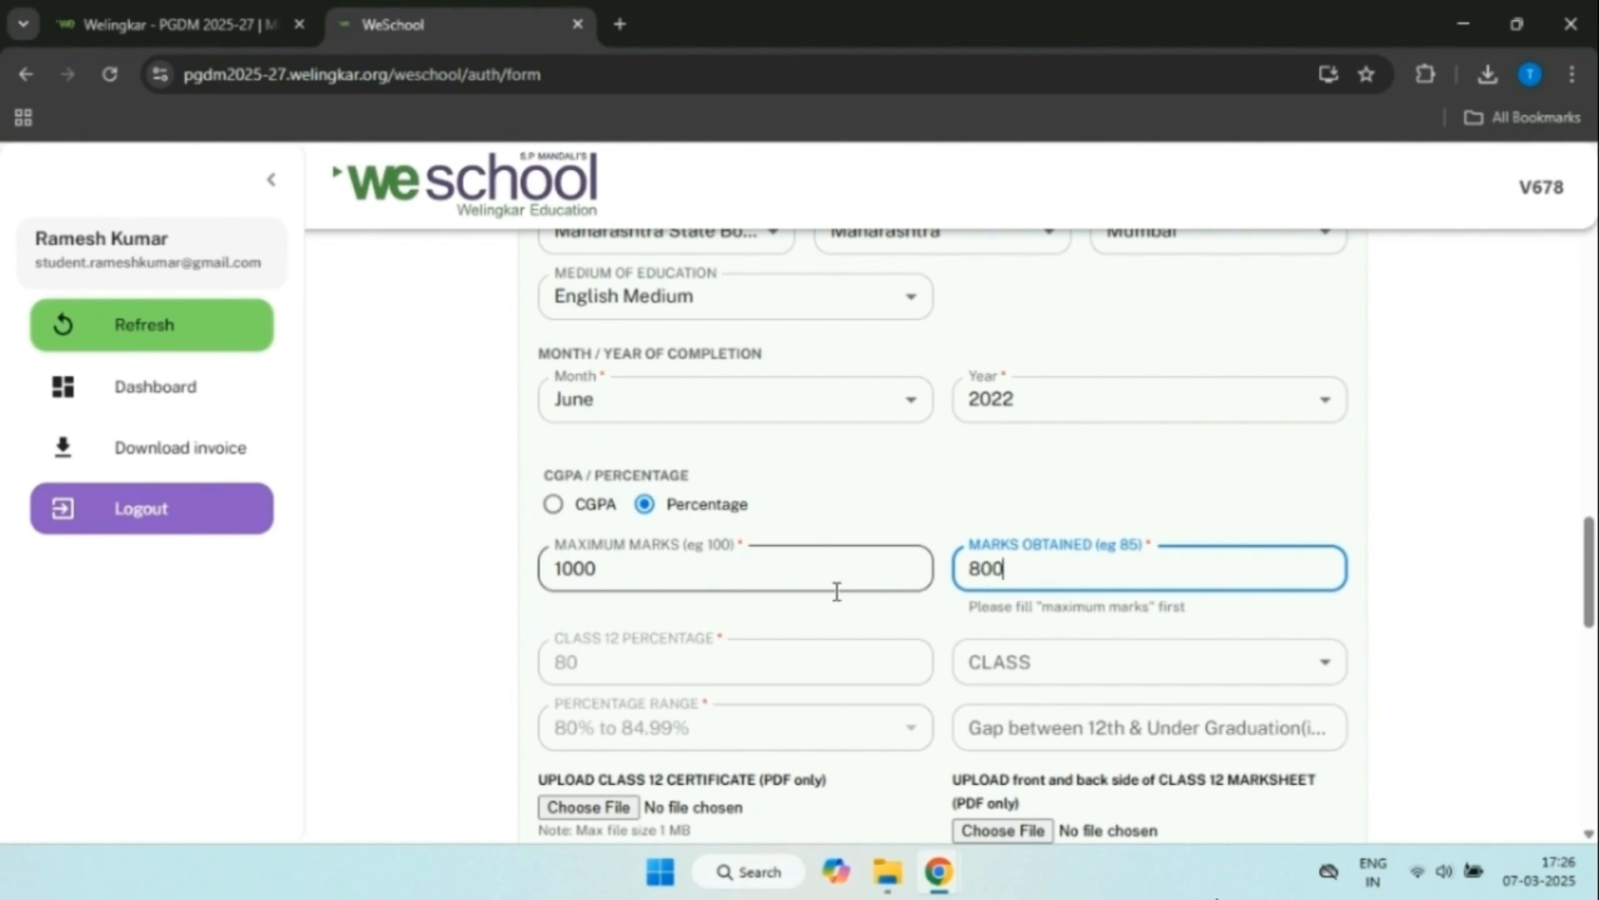
key("Tab")
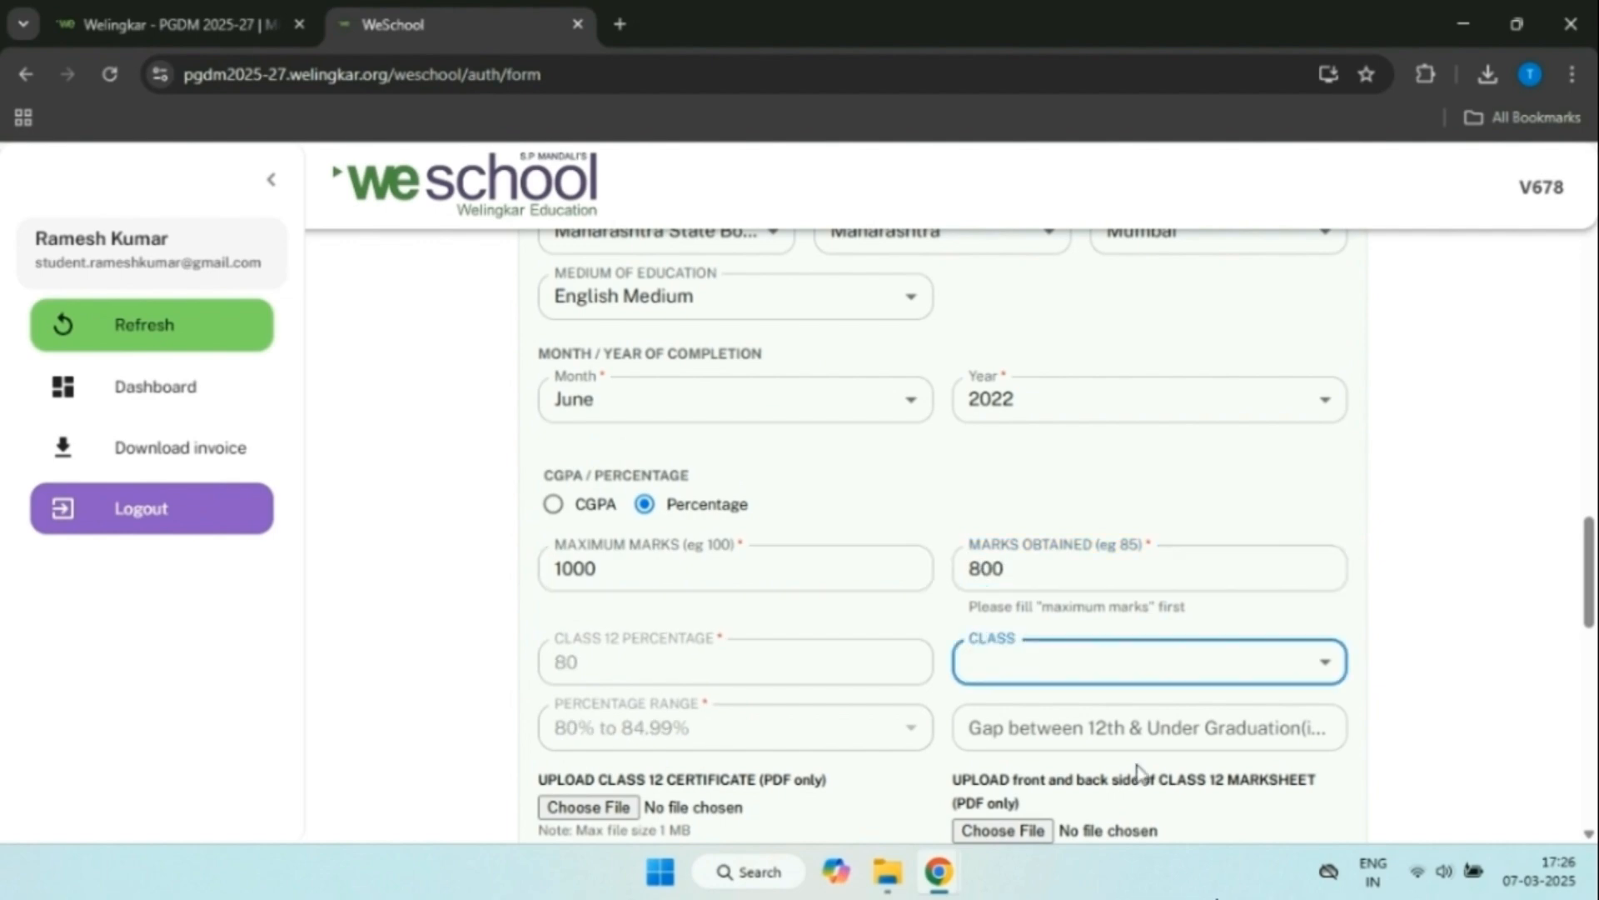
left_click(1162, 663)
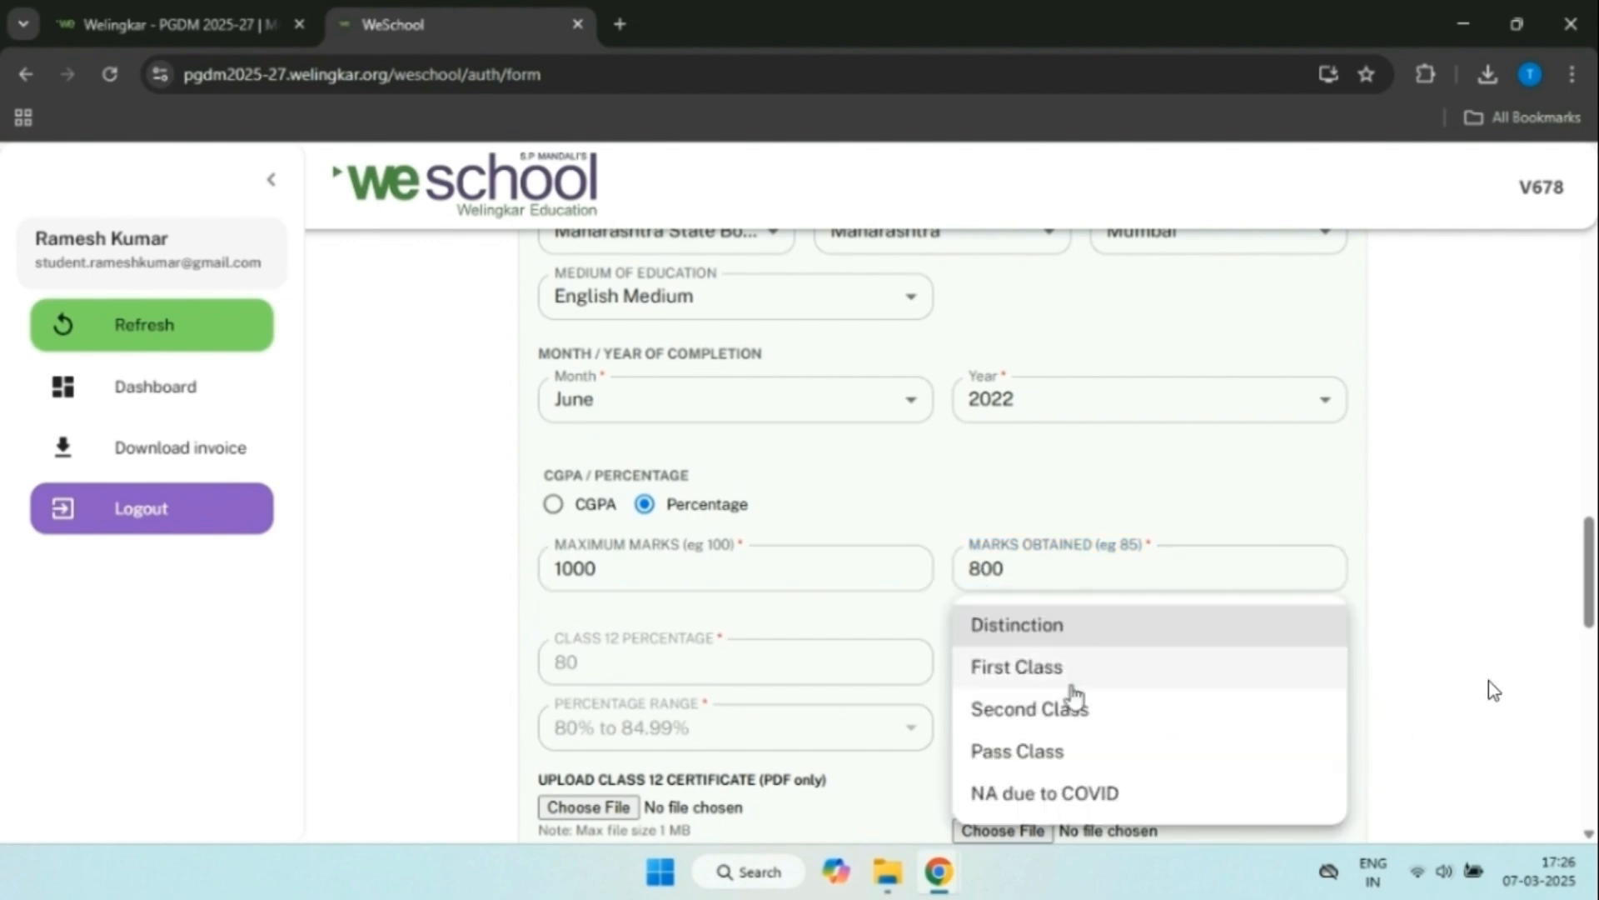
left_click(1020, 679)
key("Tab")
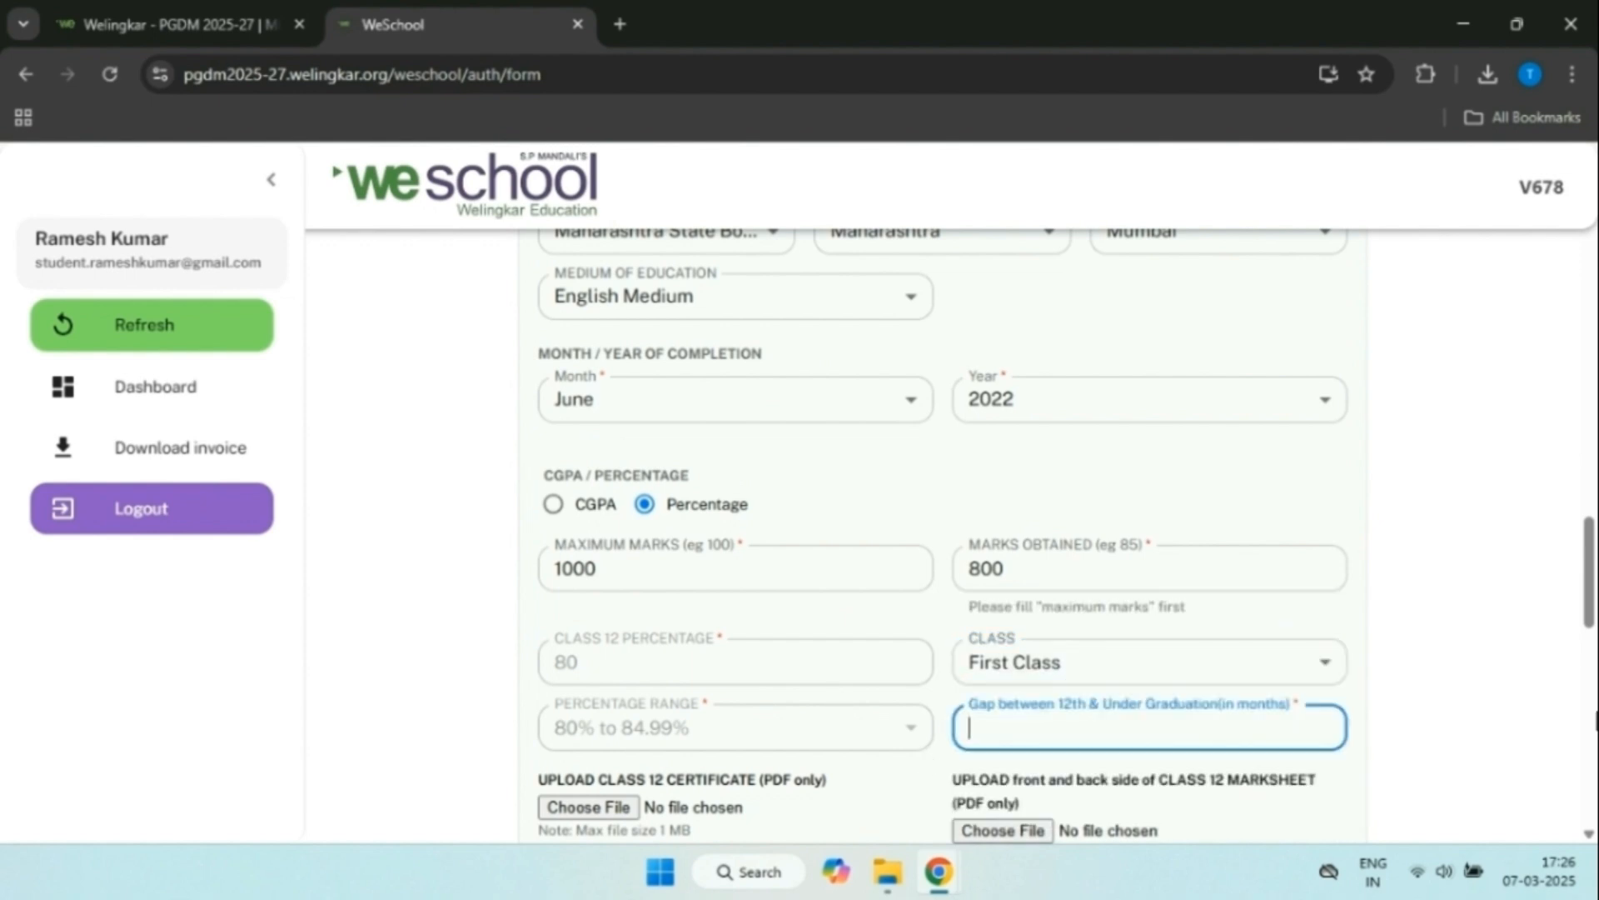
Enter a 0-month gap after Class 12.
type("0")
key("Tab")
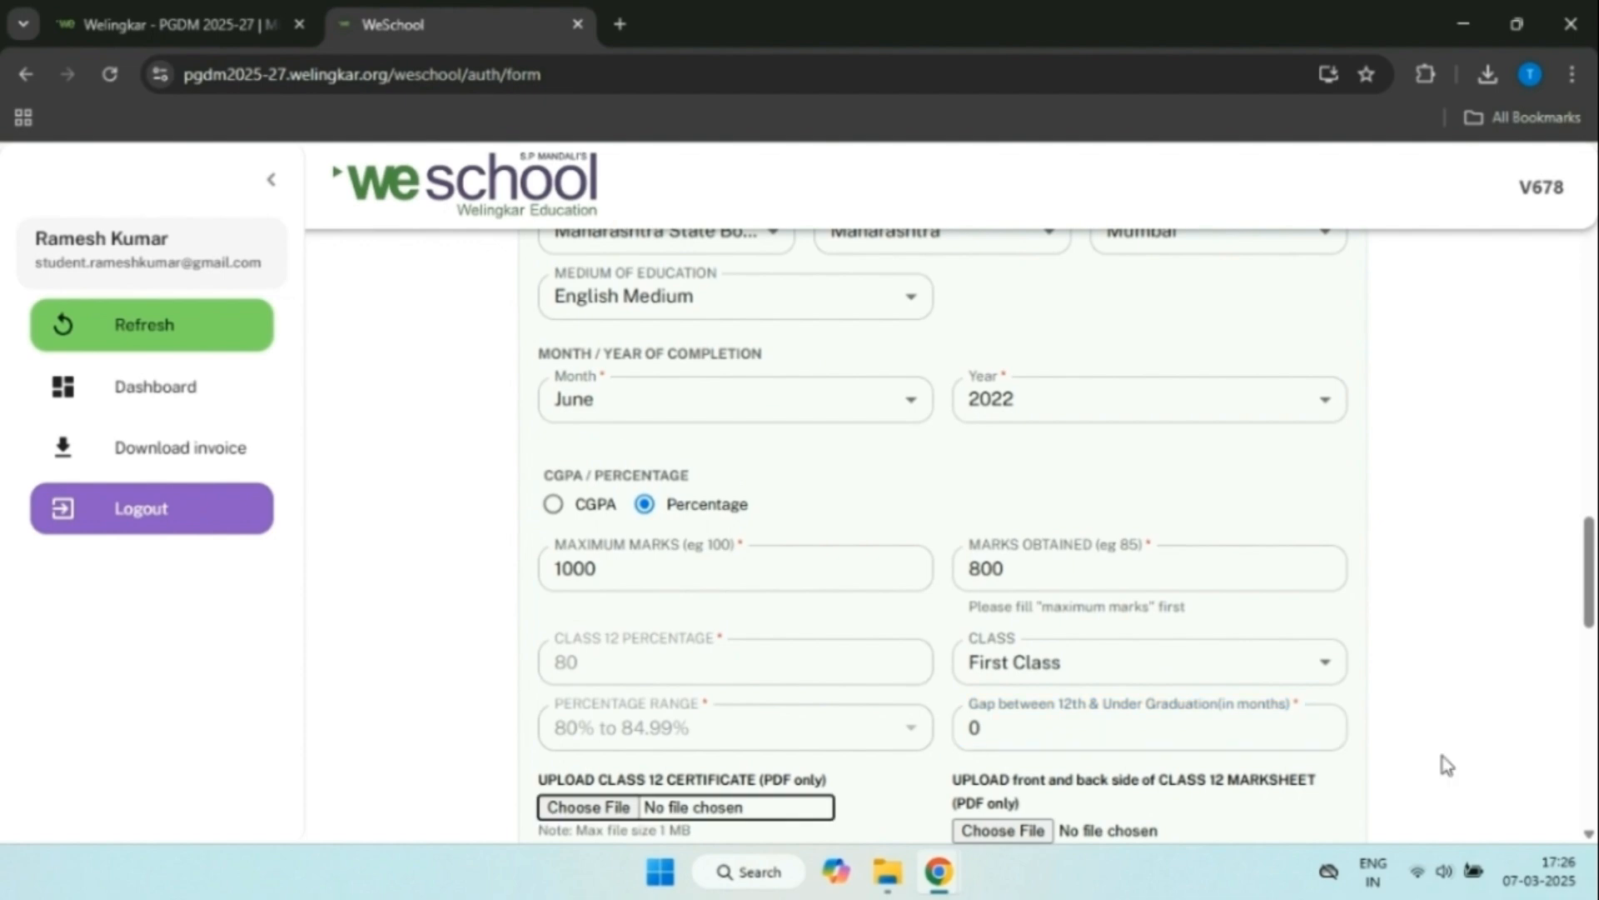
scroll(677, 574, "down", 3)
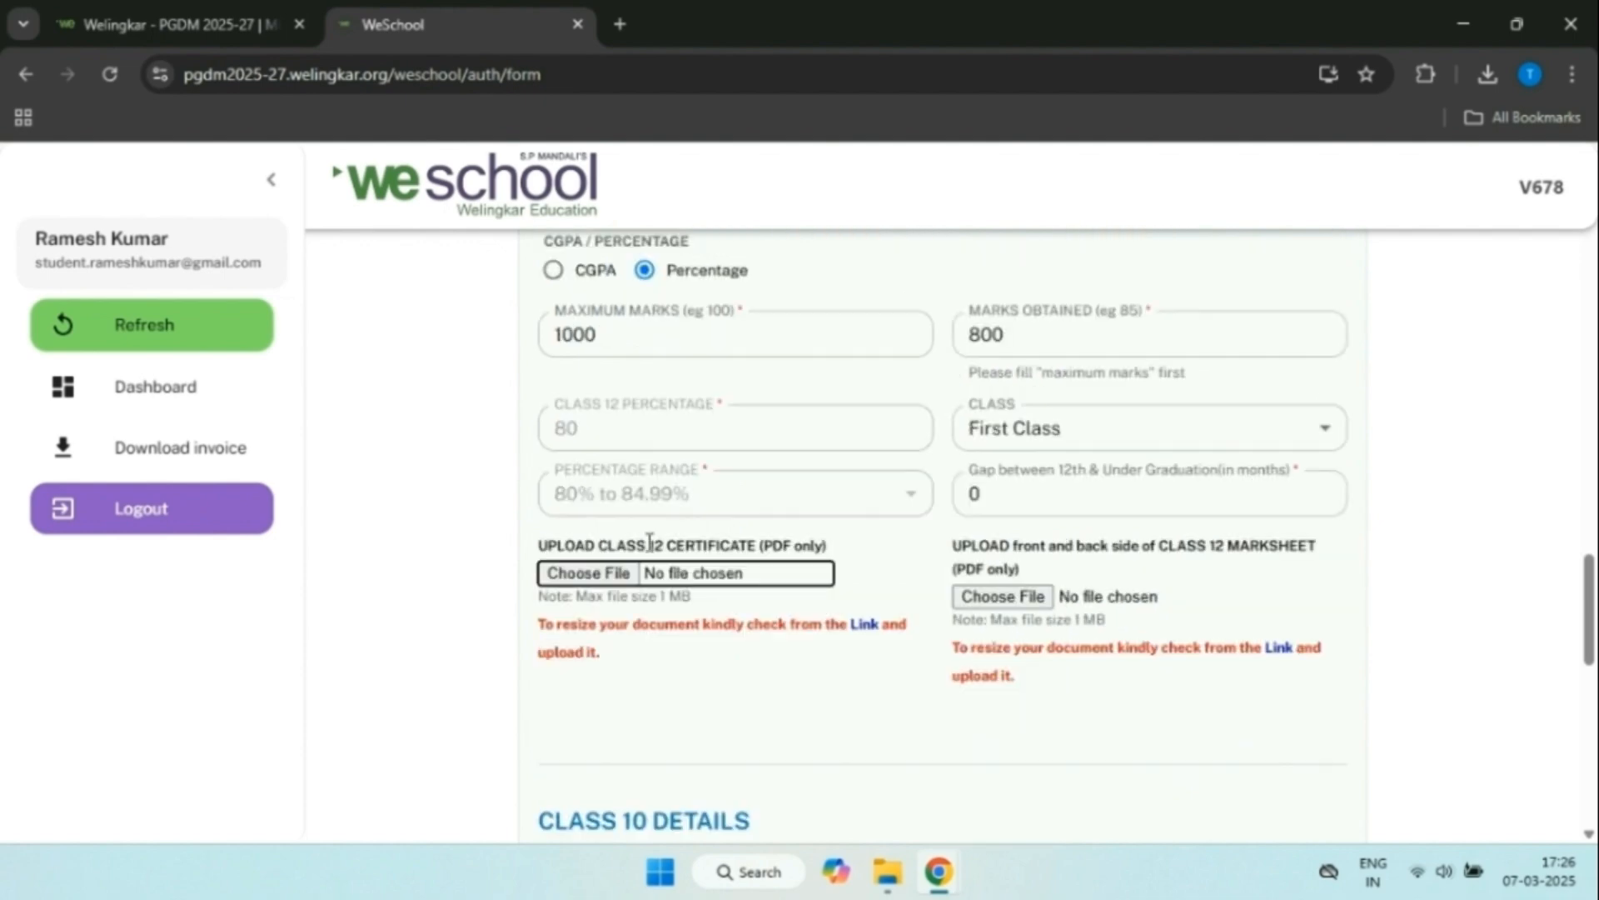
left_click_drag(648, 543, 755, 537)
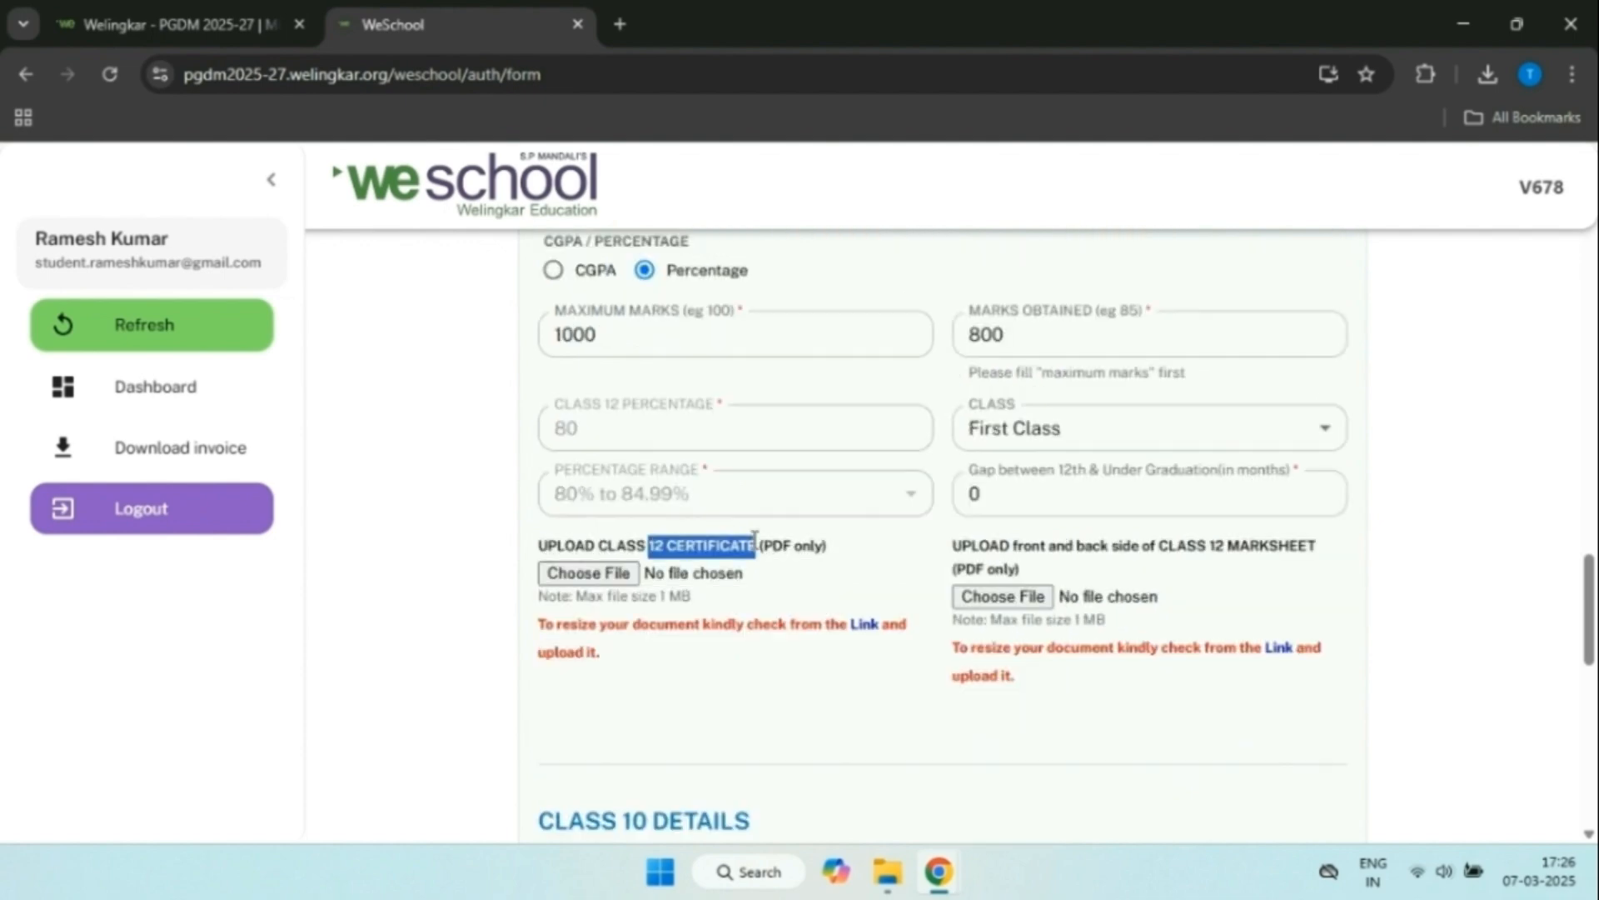
Attach 12 Cert.pdf as the Class 12 certificate and 12 MS.pdf as the marksheet.
left_click(588, 573)
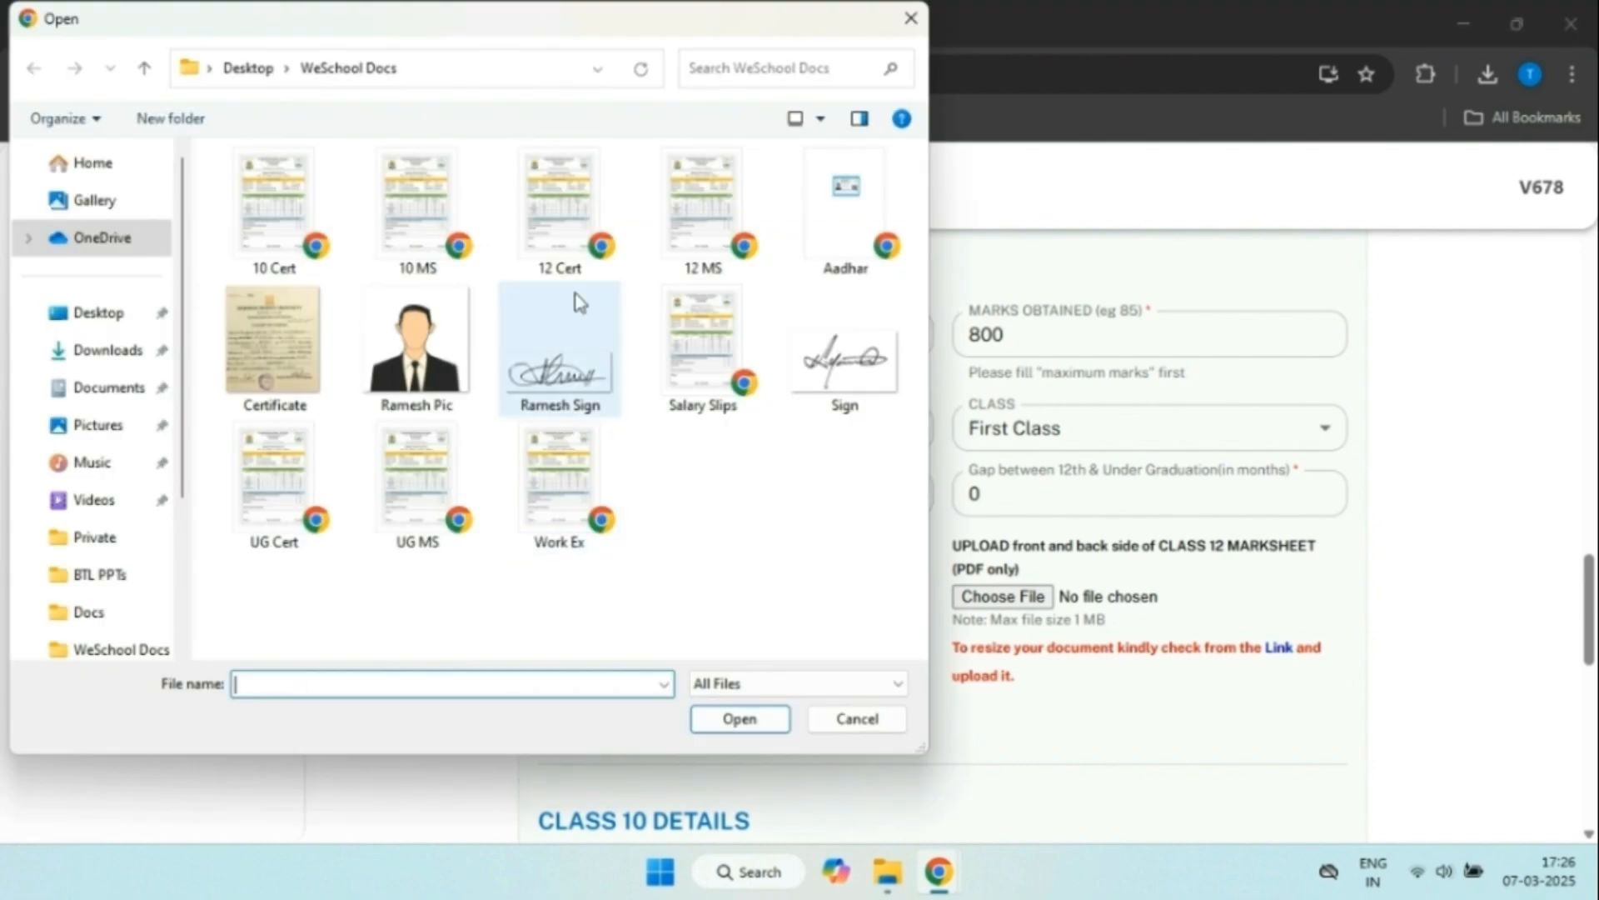
left_click(571, 212)
left_click(767, 721)
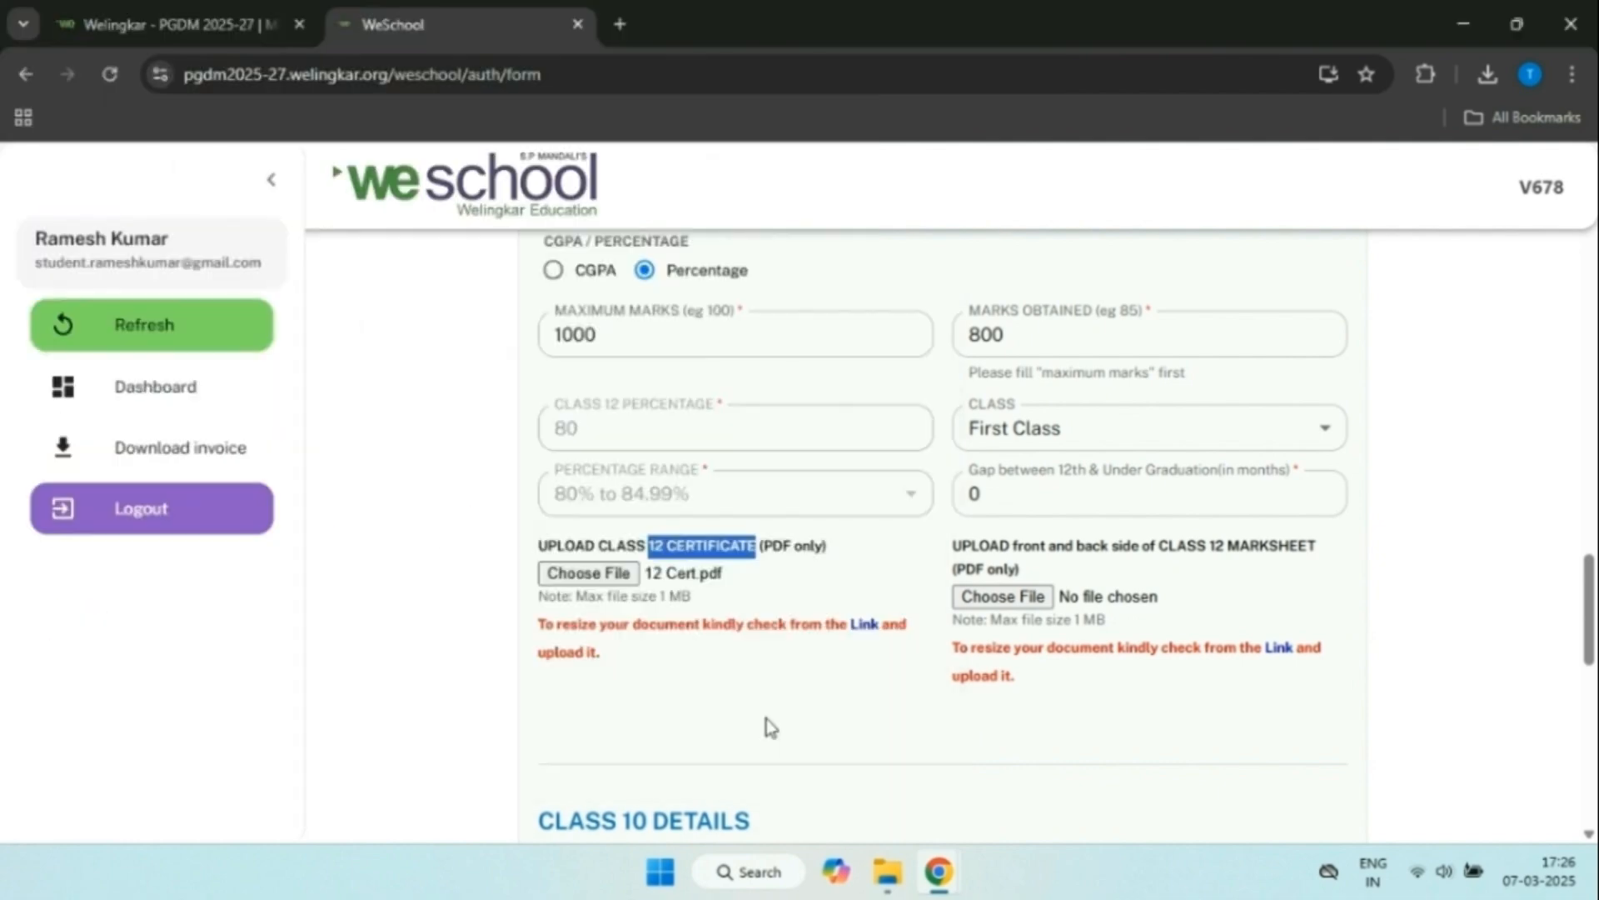
left_click(1021, 597)
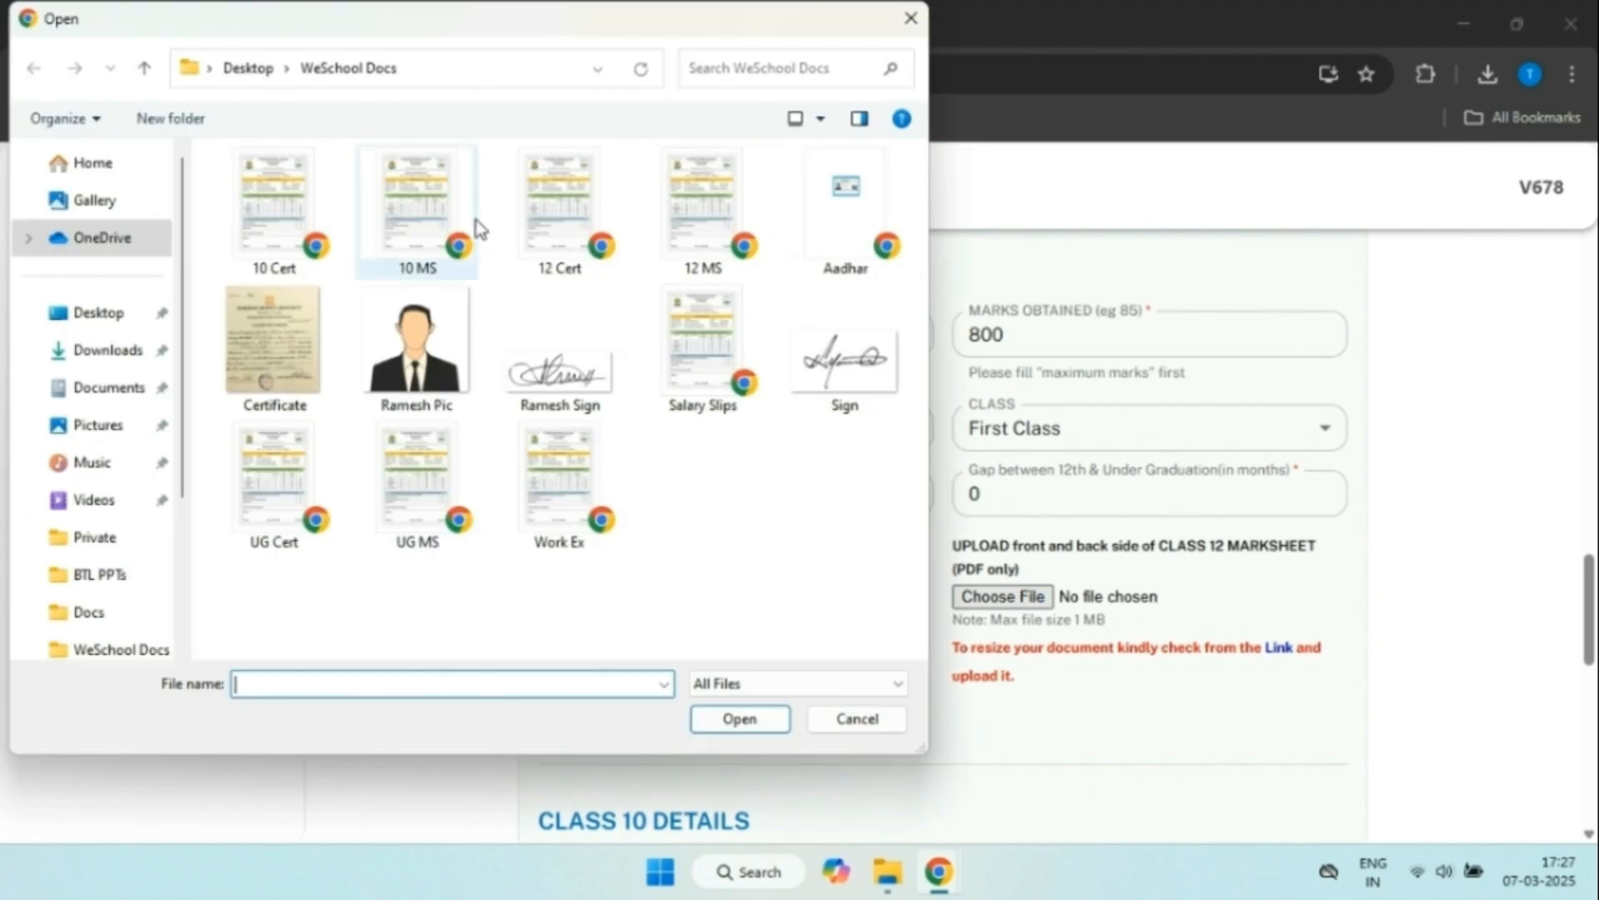
left_click(716, 165)
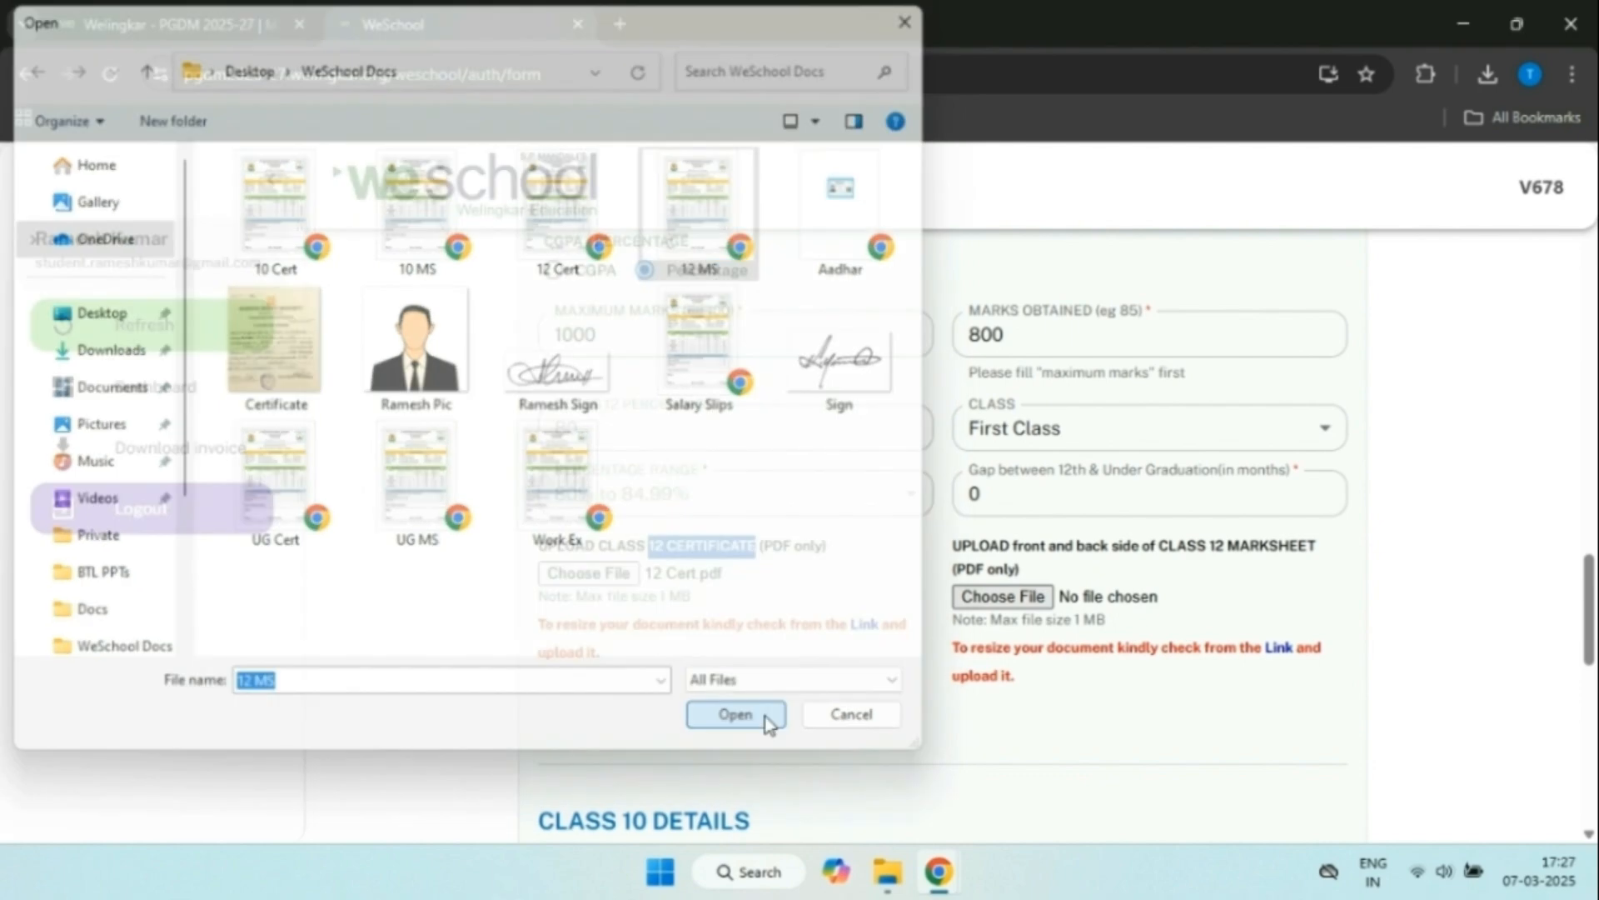
scroll(982, 684, "down", 2)
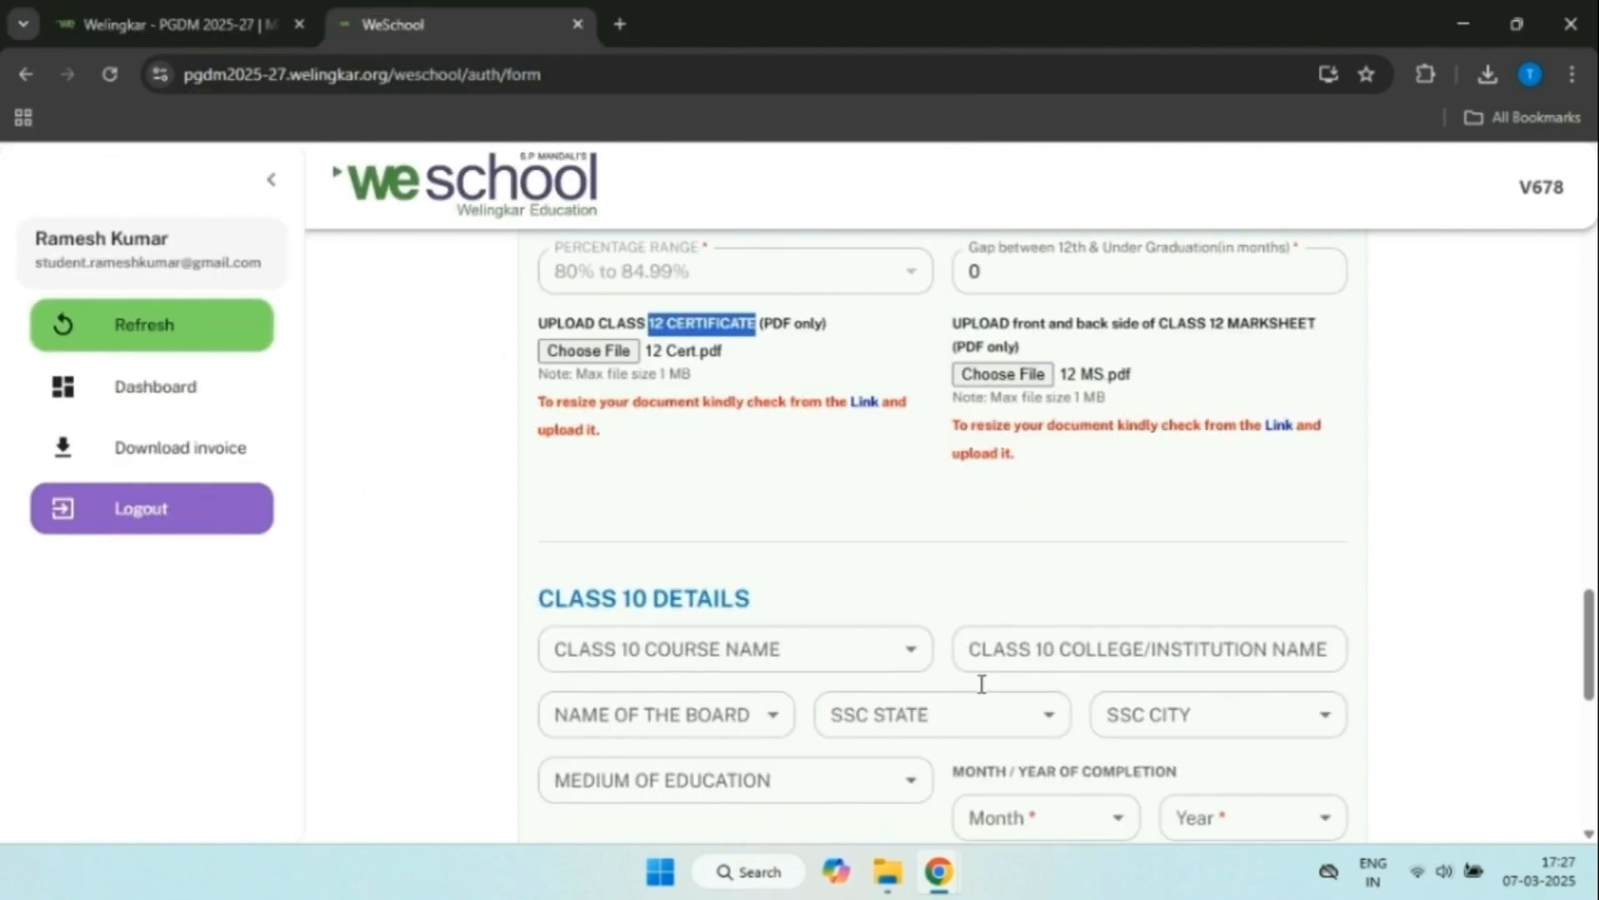
Set the Class 10 course to SSC at Patil School.
scroll(982, 684, "down", 2)
left_click(885, 534)
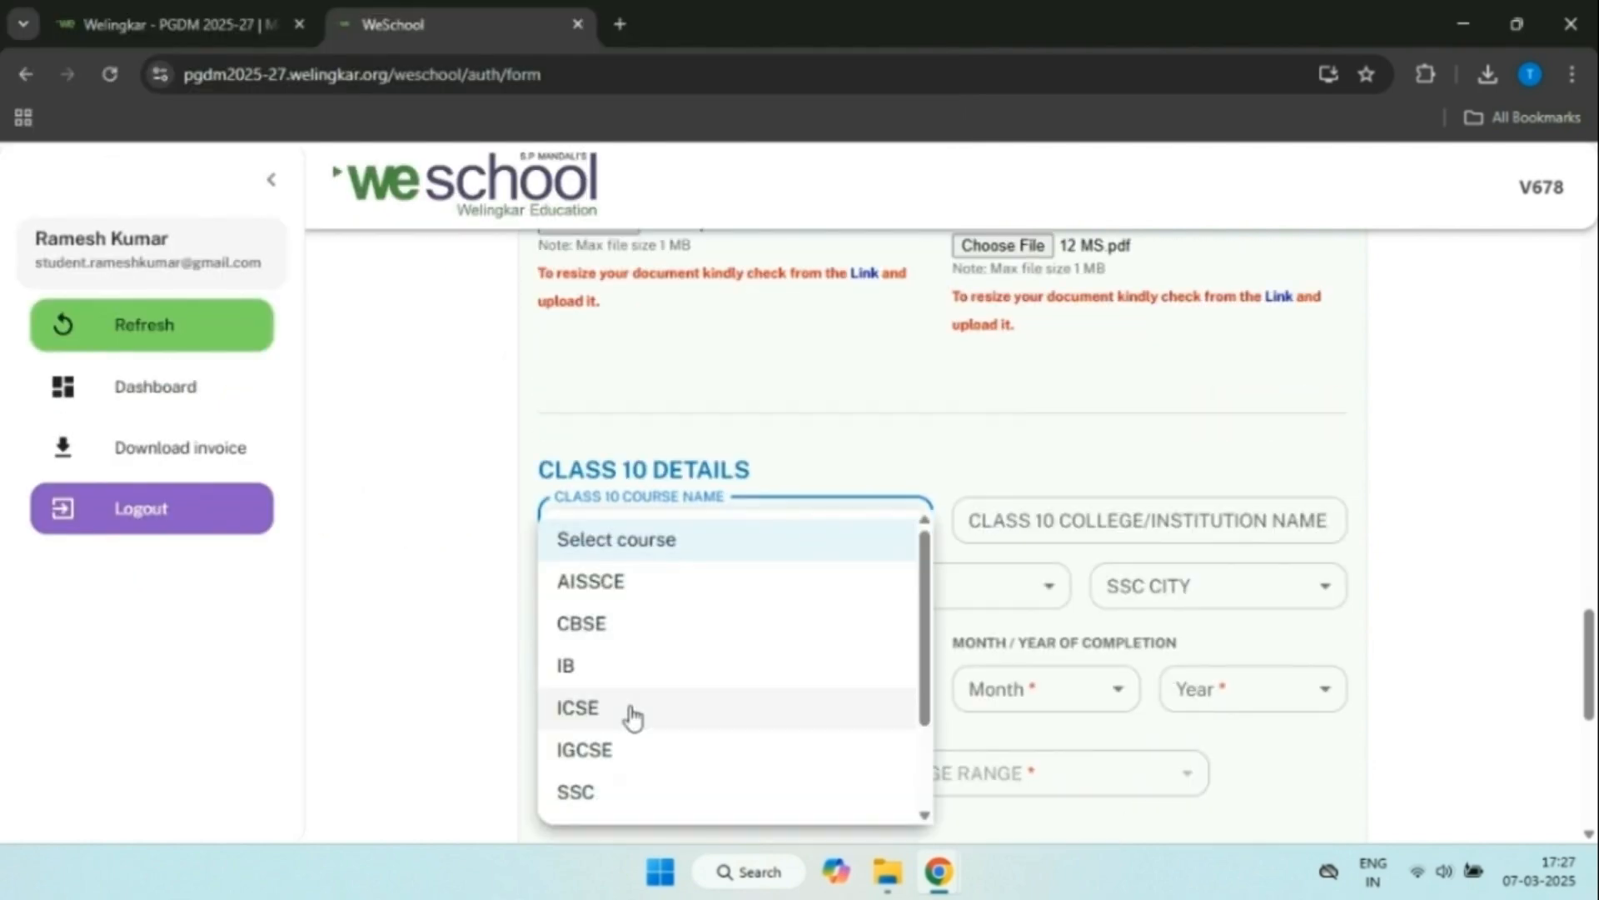
left_click(610, 795)
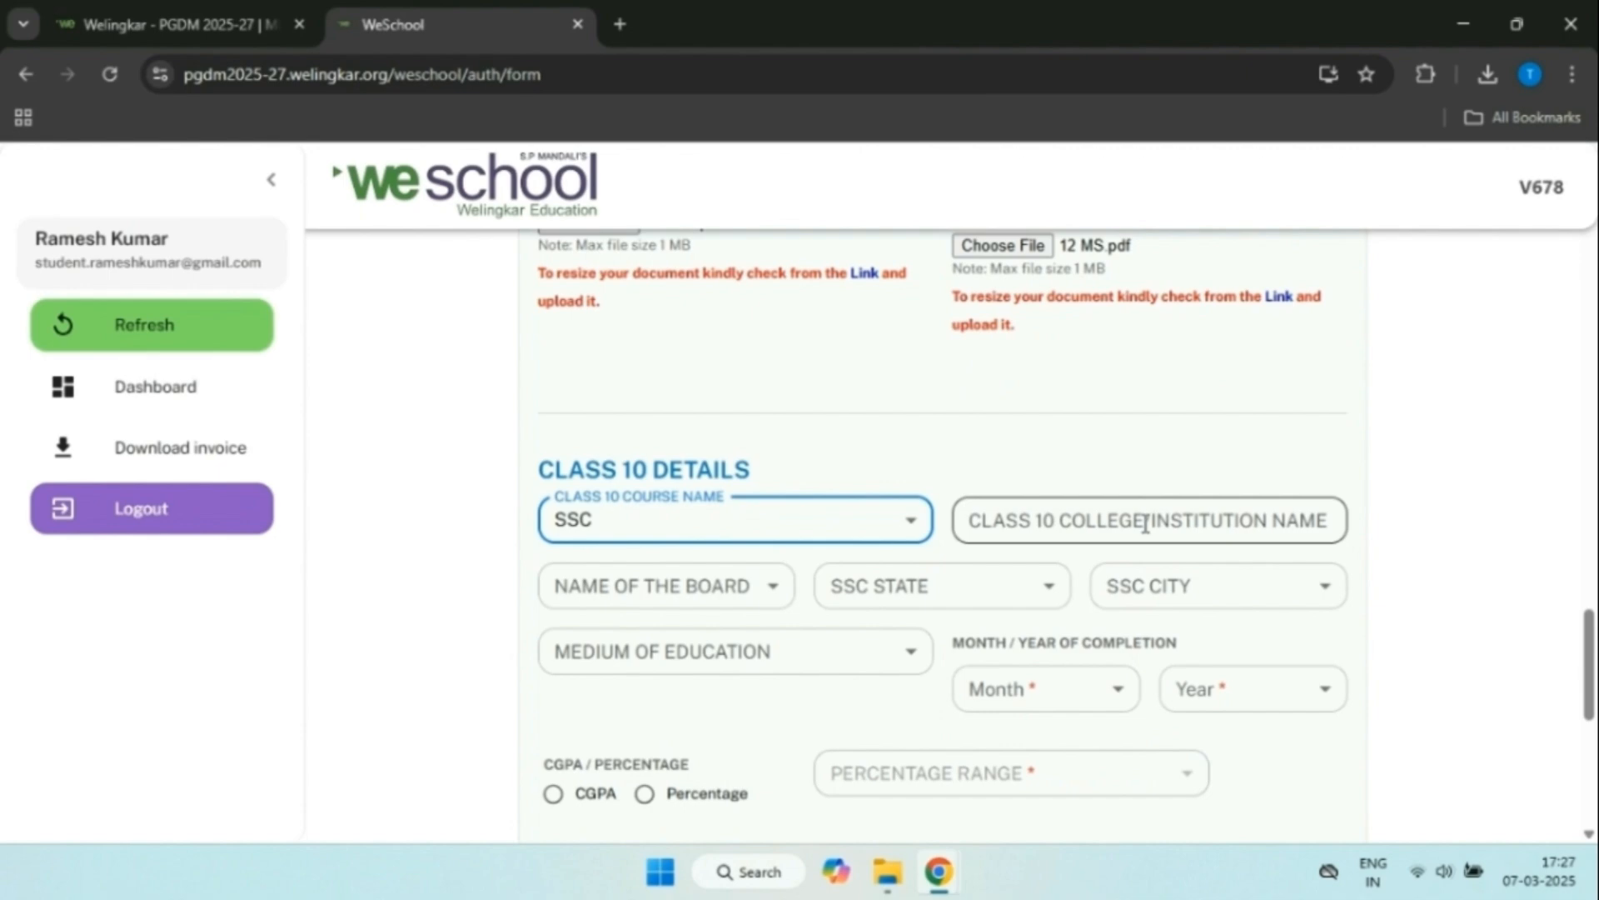
left_click(1254, 540)
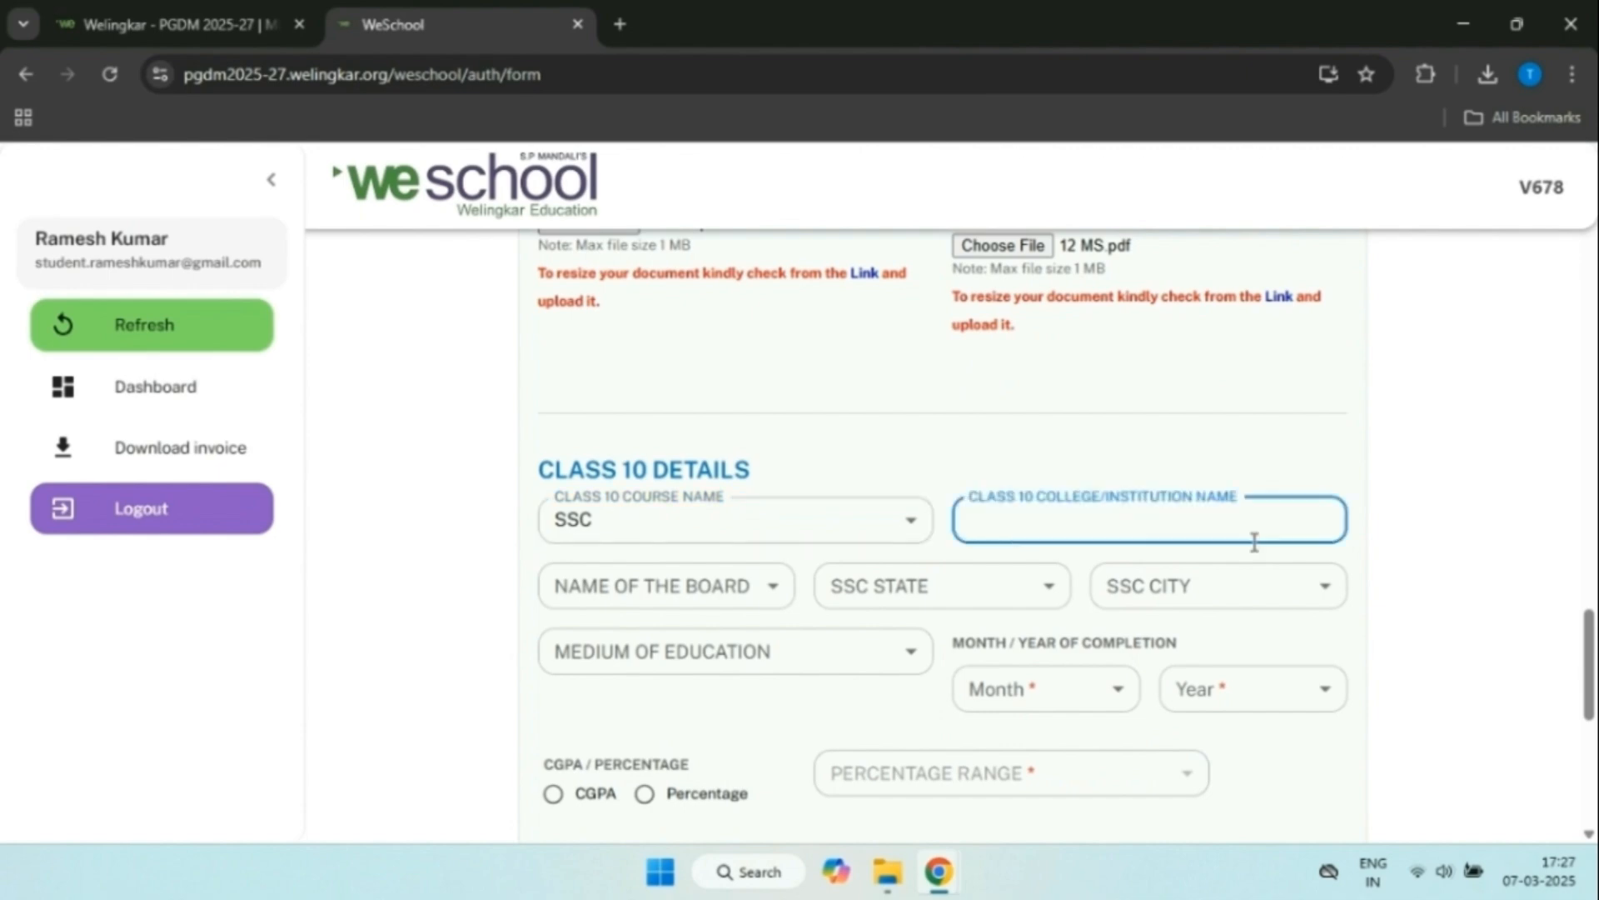
type("K")
key("BackSpace")
type("Patil School")
key("Tab")
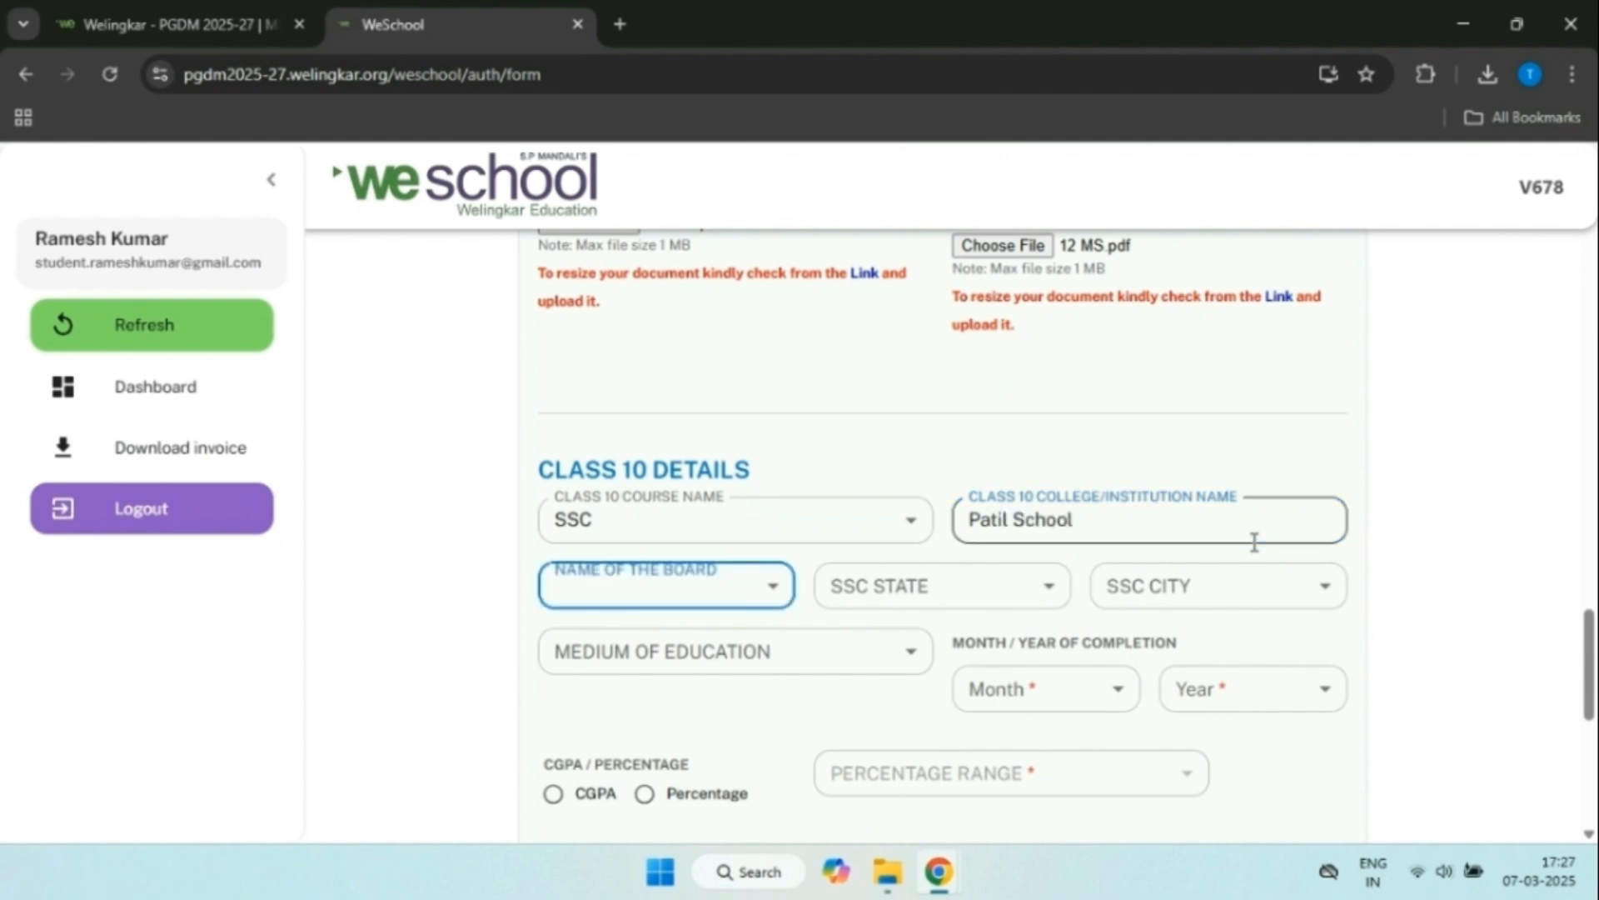
Choose Maharashtra State Board, state Maharashtra and city Mumbai for Class 10.
left_click(777, 613)
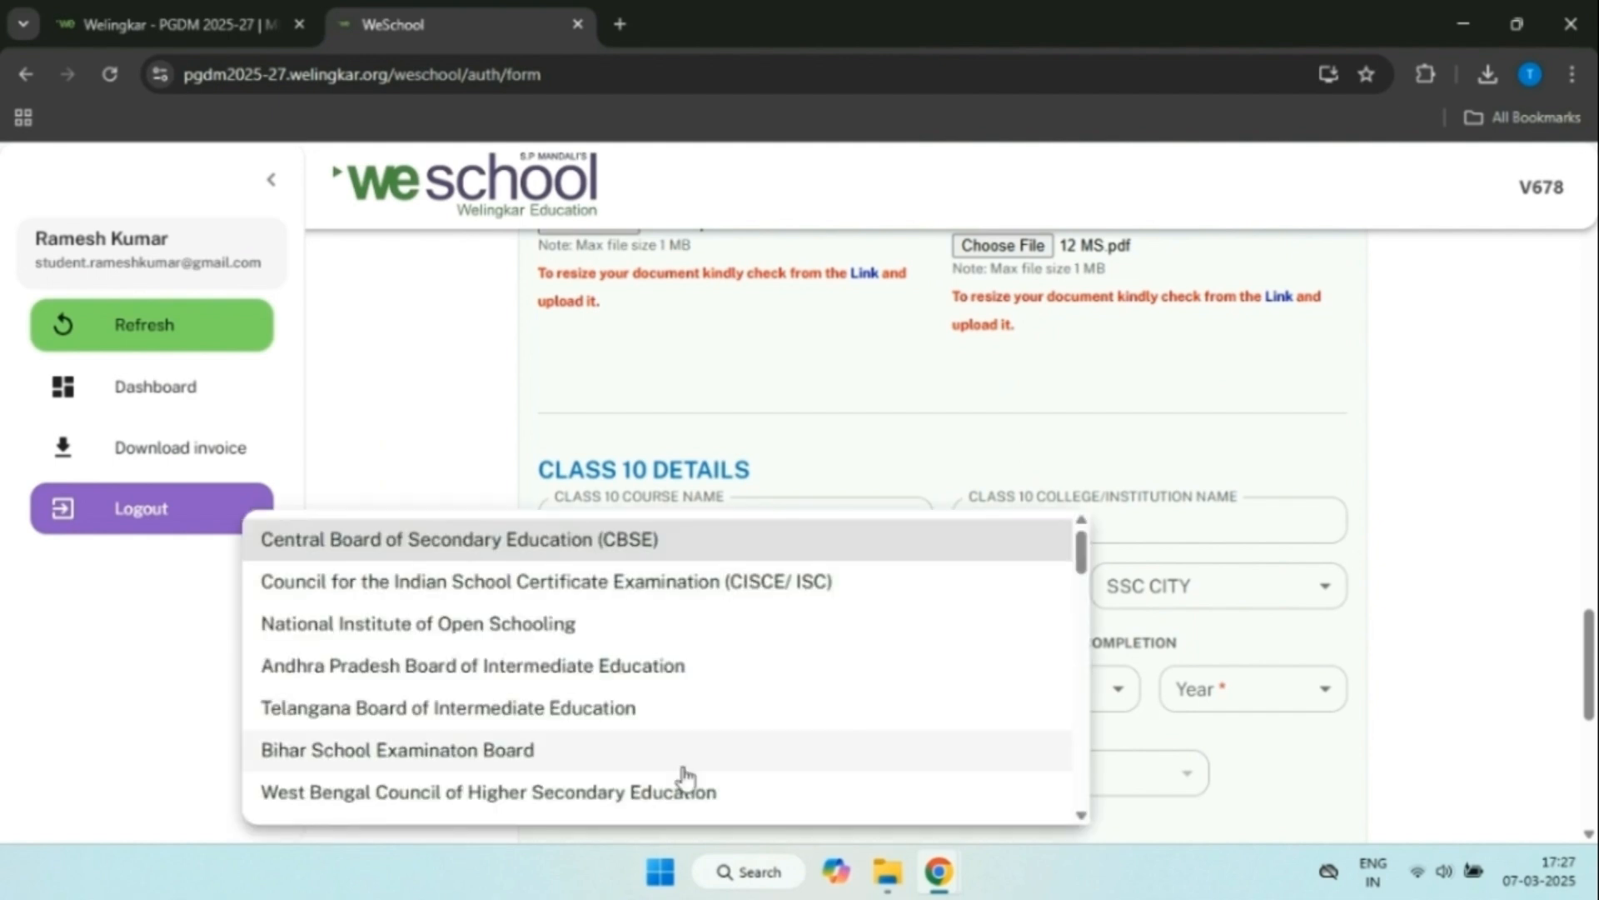
scroll(683, 777, "down", 1)
left_click(663, 724)
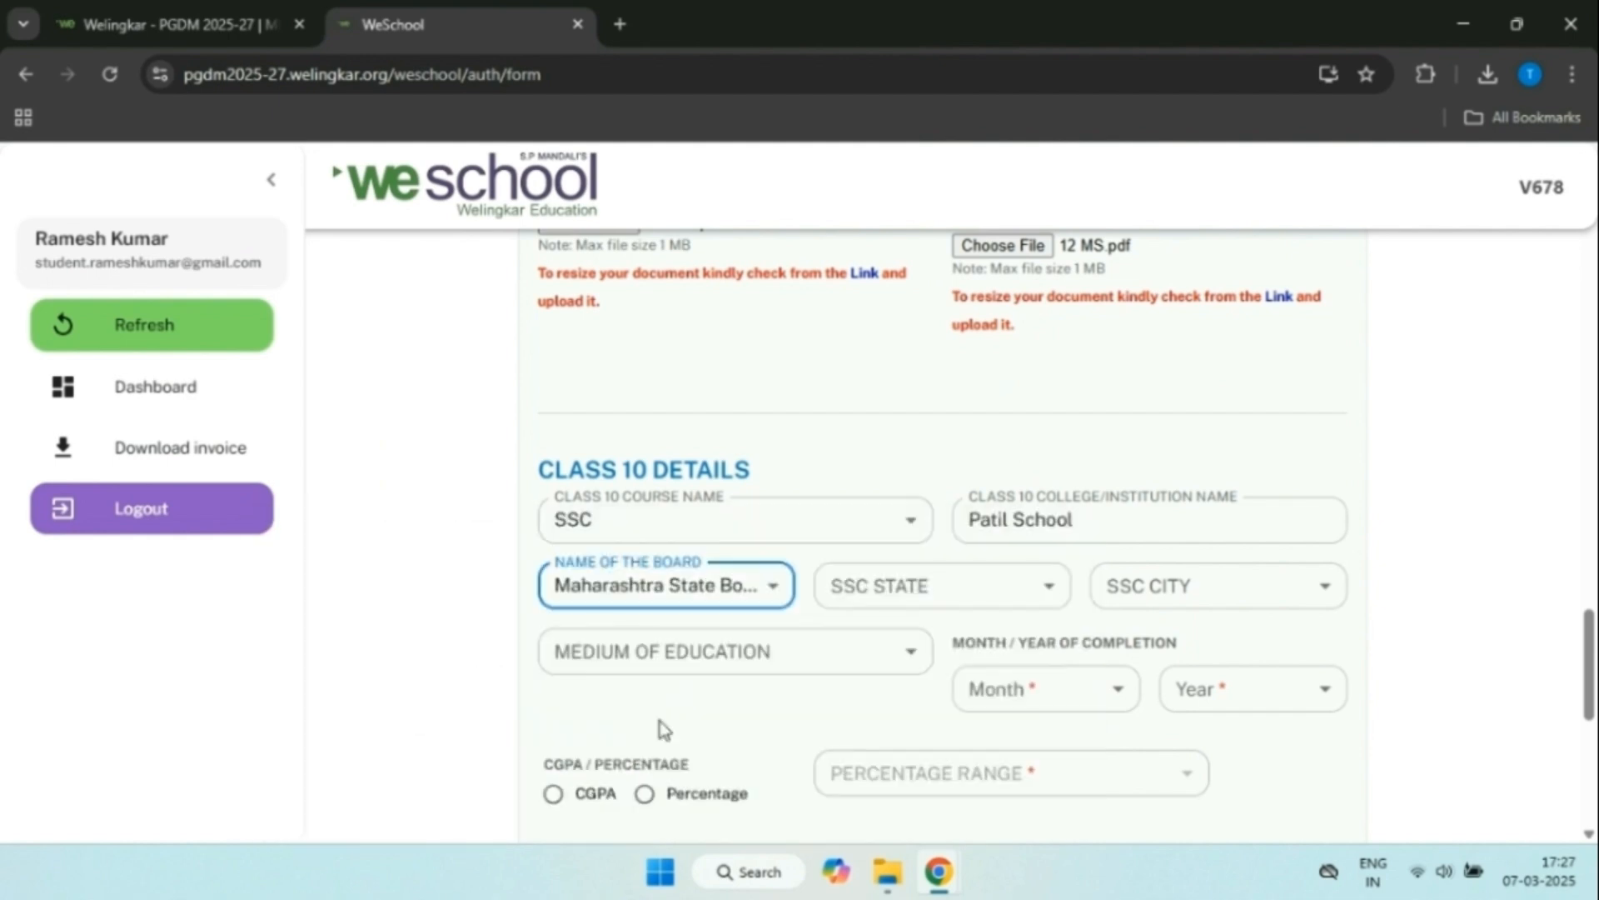
left_click(1026, 590)
left_click(1027, 589)
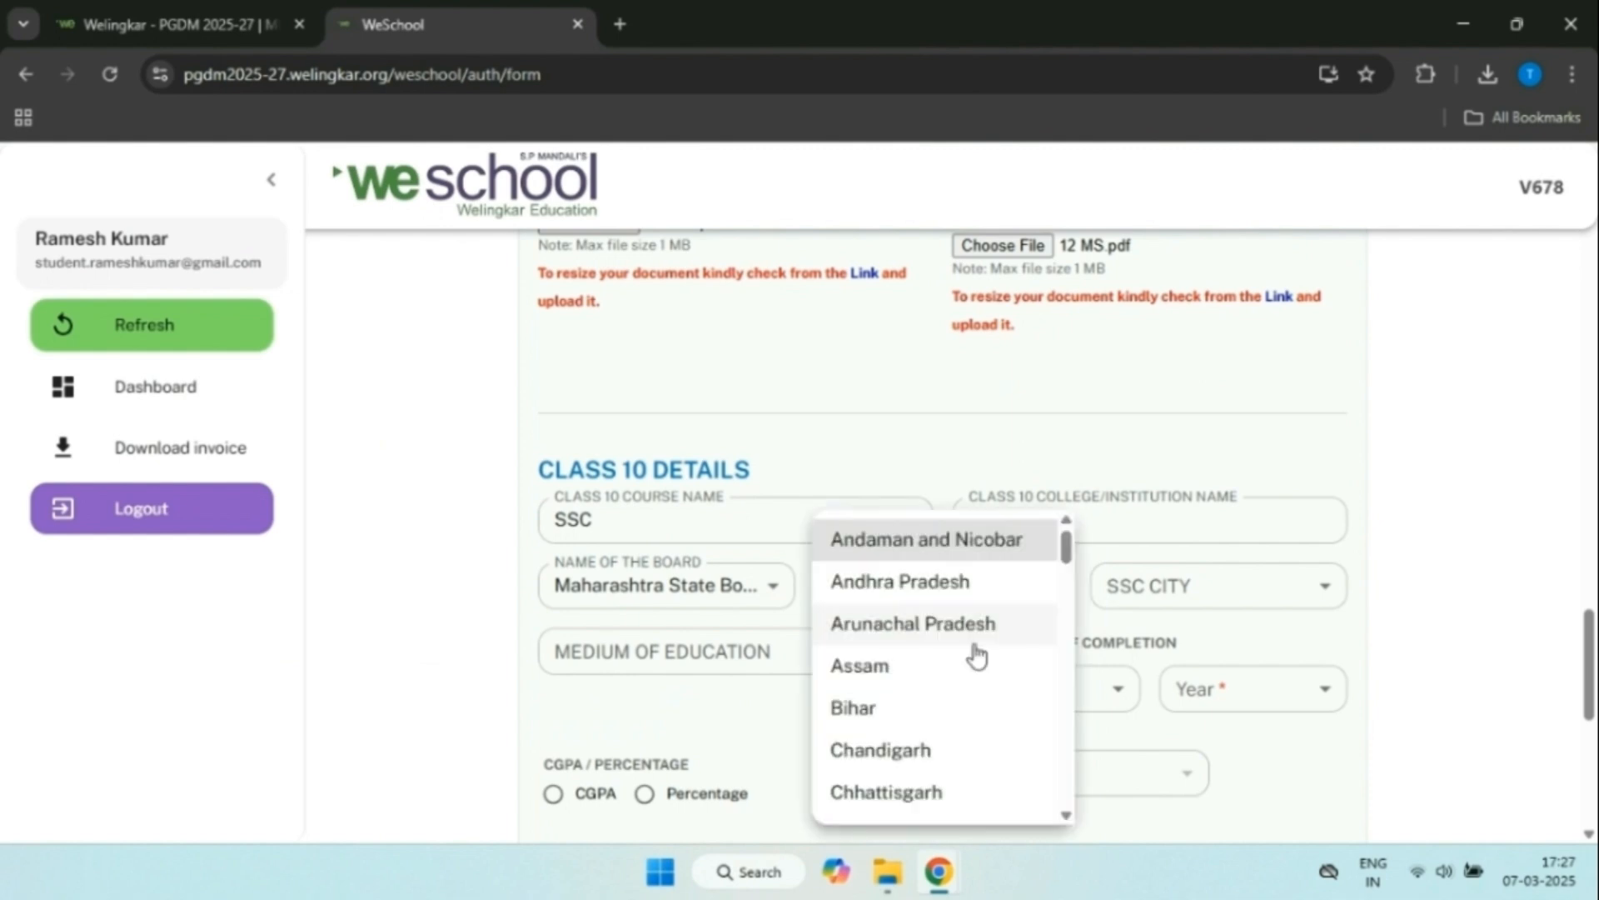
scroll(966, 679, "down", 5)
left_click(955, 705)
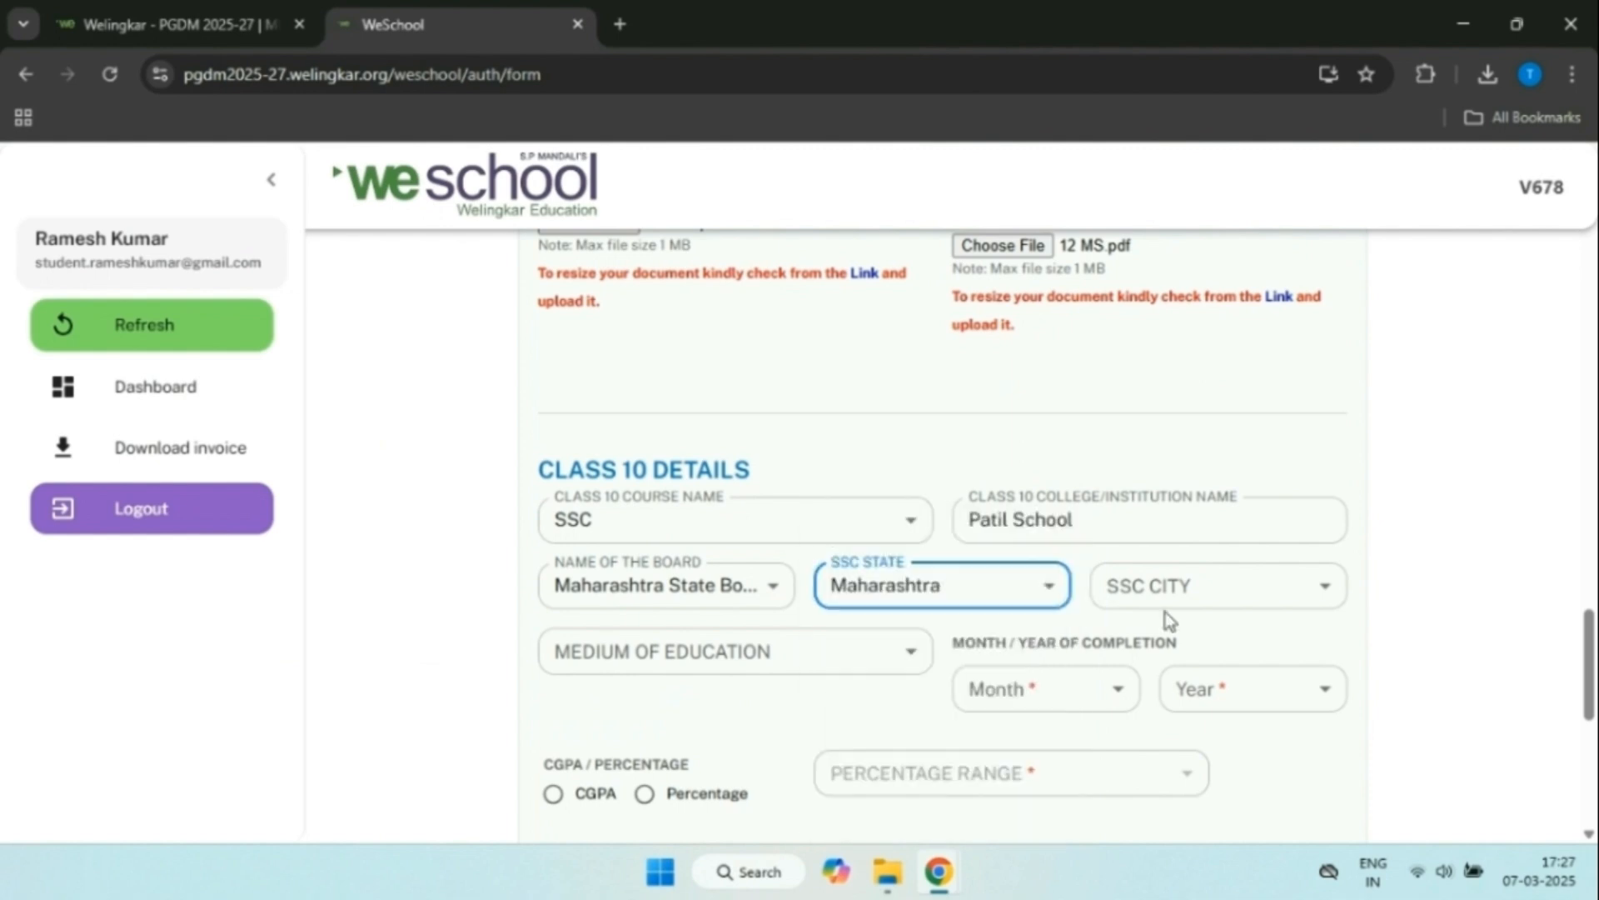
left_click(1166, 616)
type("mum")
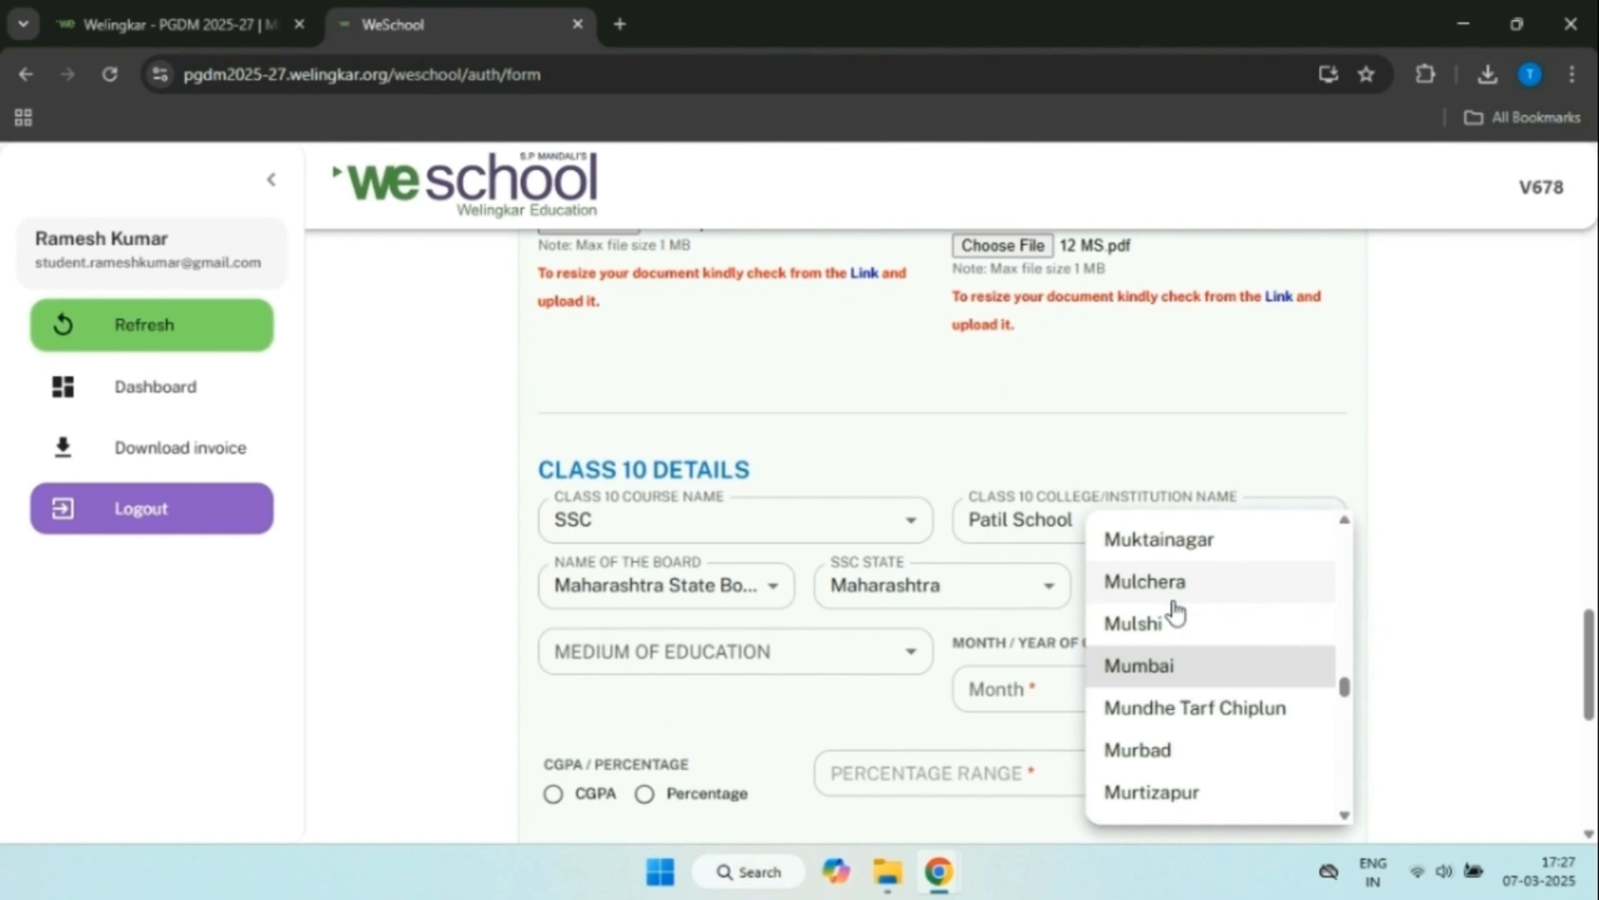
left_click(1171, 664)
Set the Class 10 medium to English Medium and completion to April 2020.
left_click(871, 658)
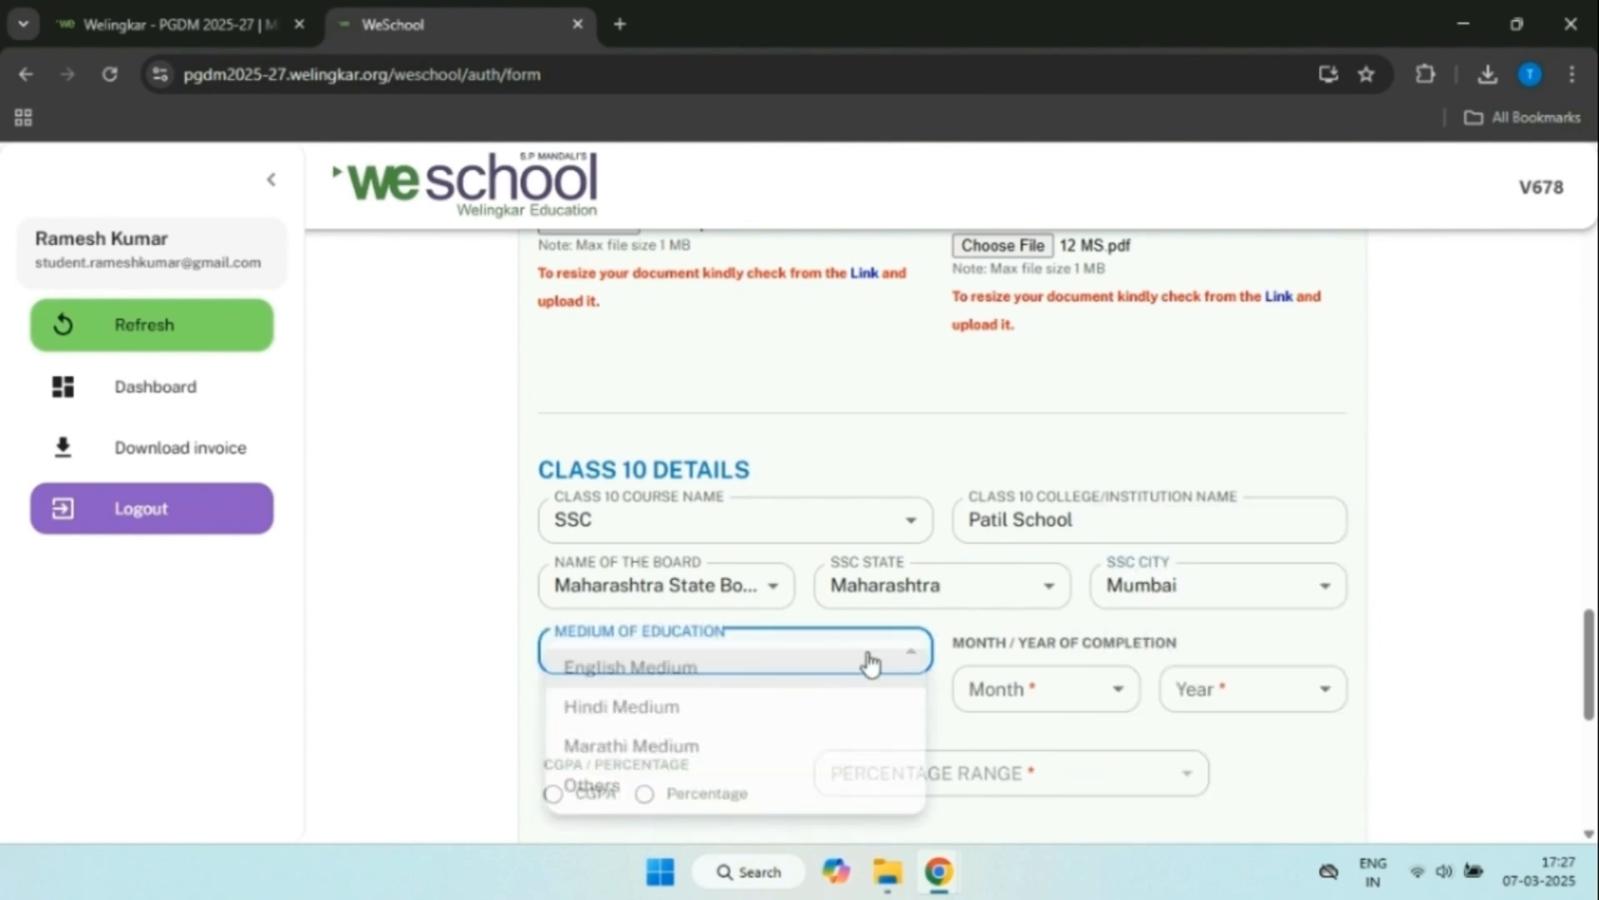
left_click(695, 679)
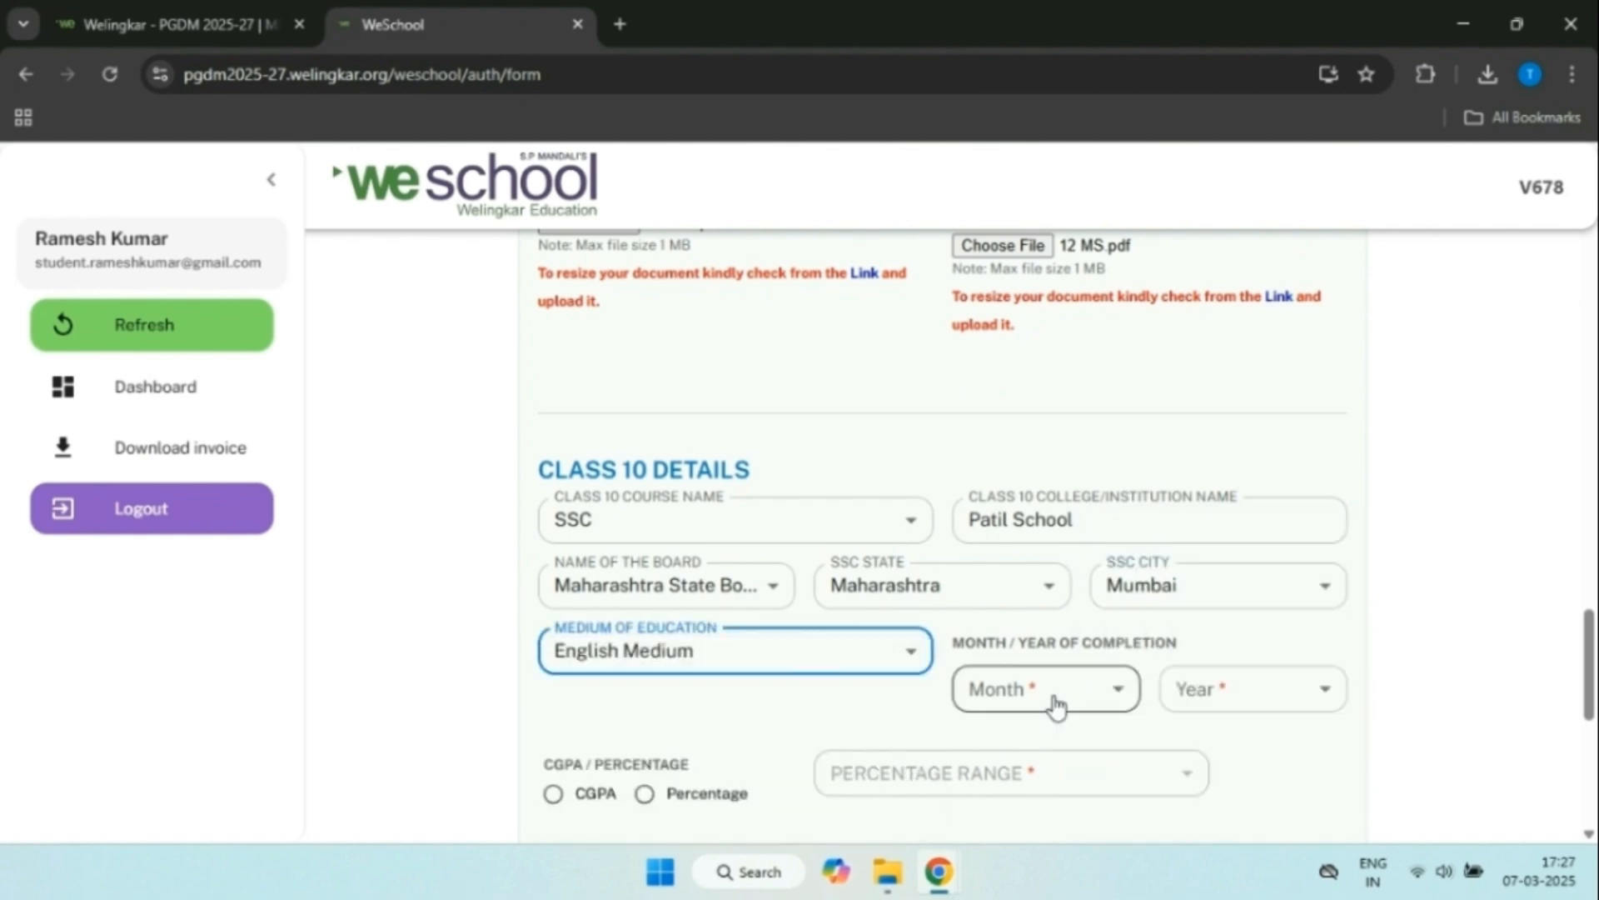
left_click(1055, 703)
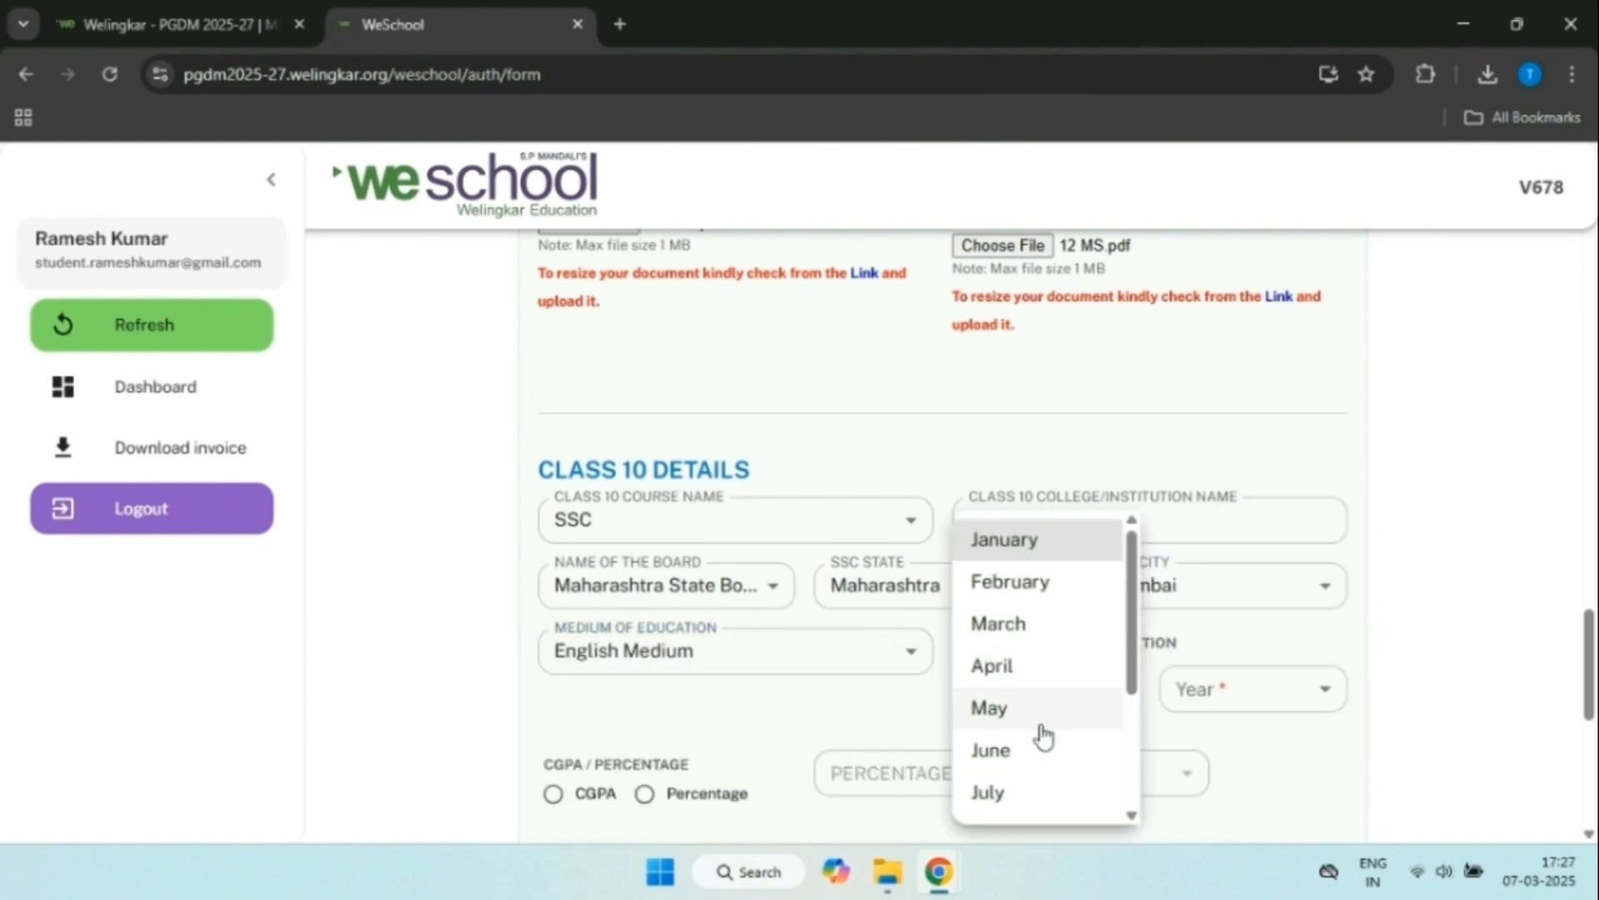
left_click(1011, 676)
left_click(1247, 705)
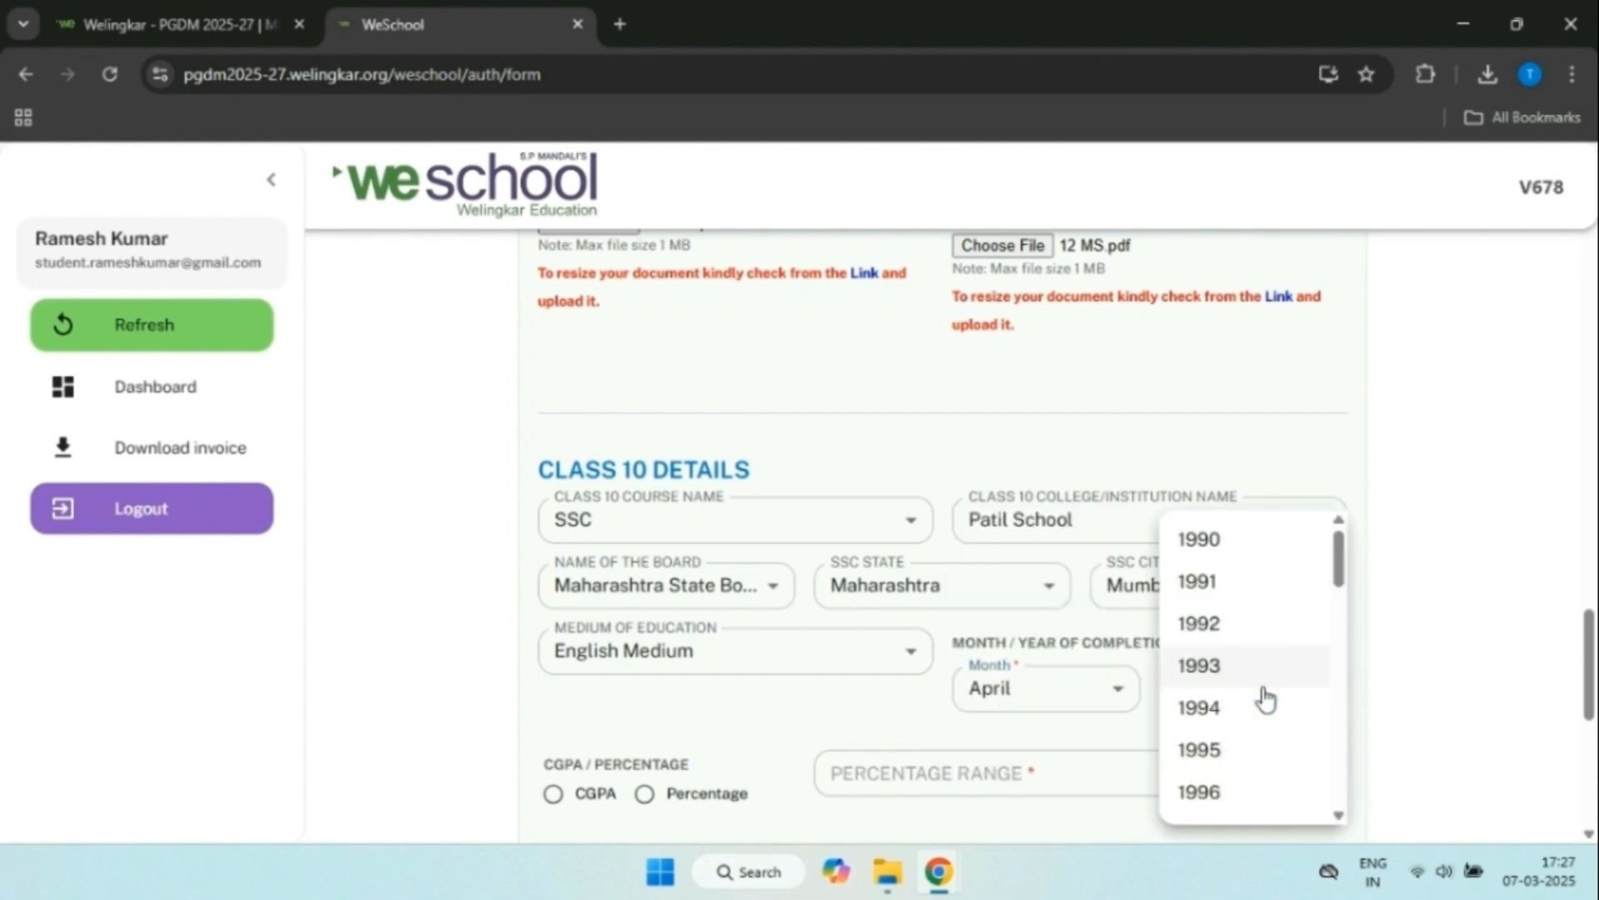
scroll(1266, 700, "down", 3)
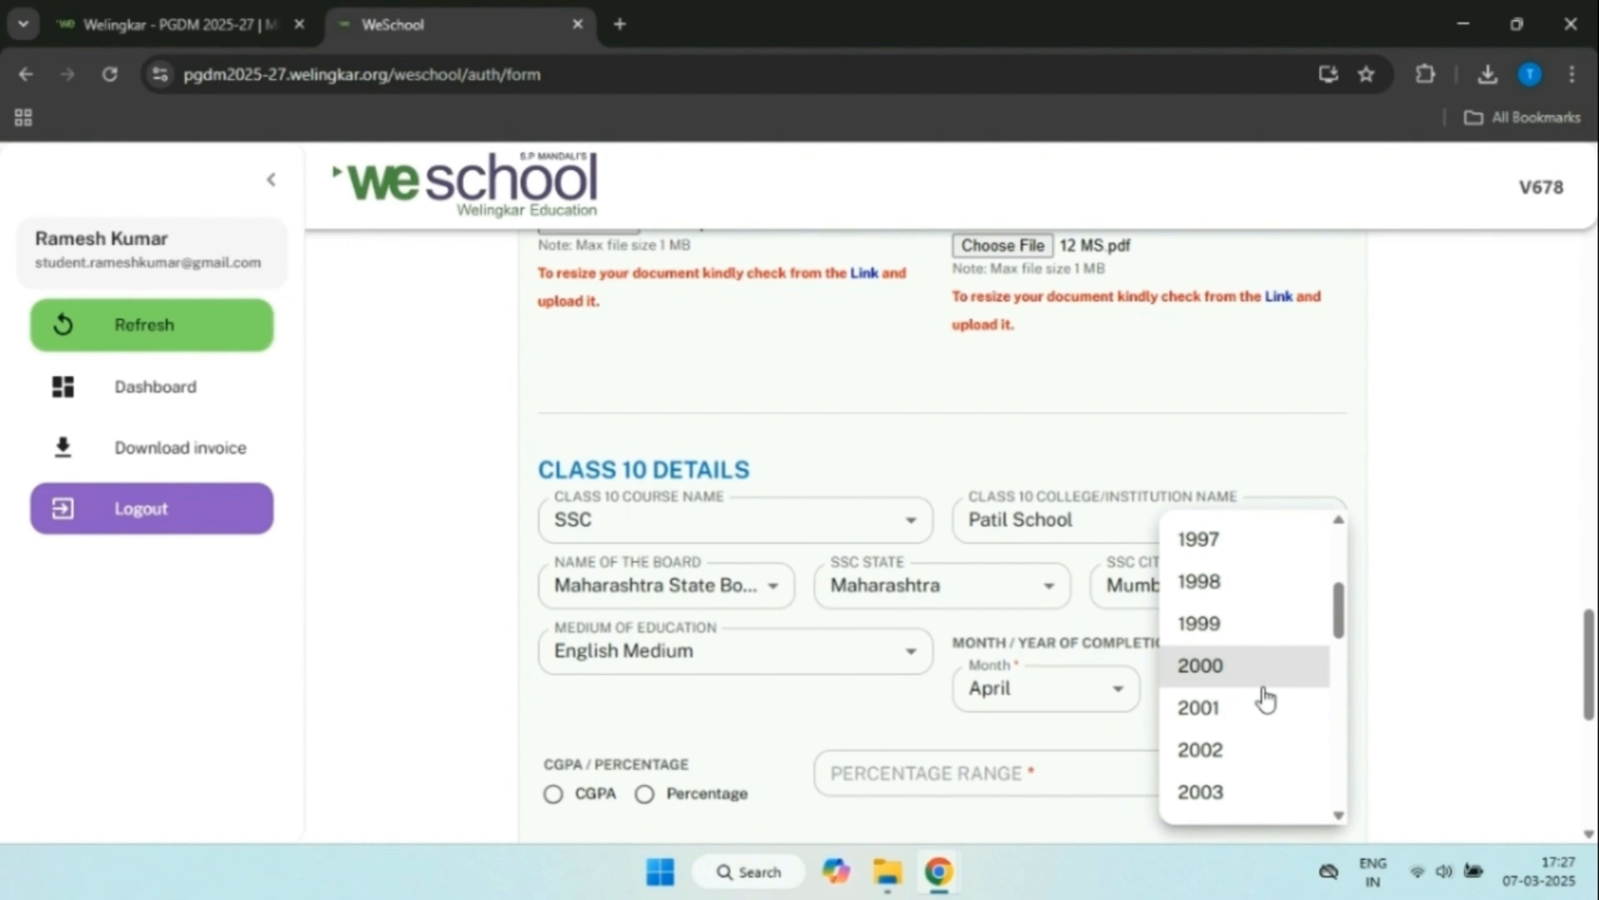
scroll(1343, 643, "down", 1)
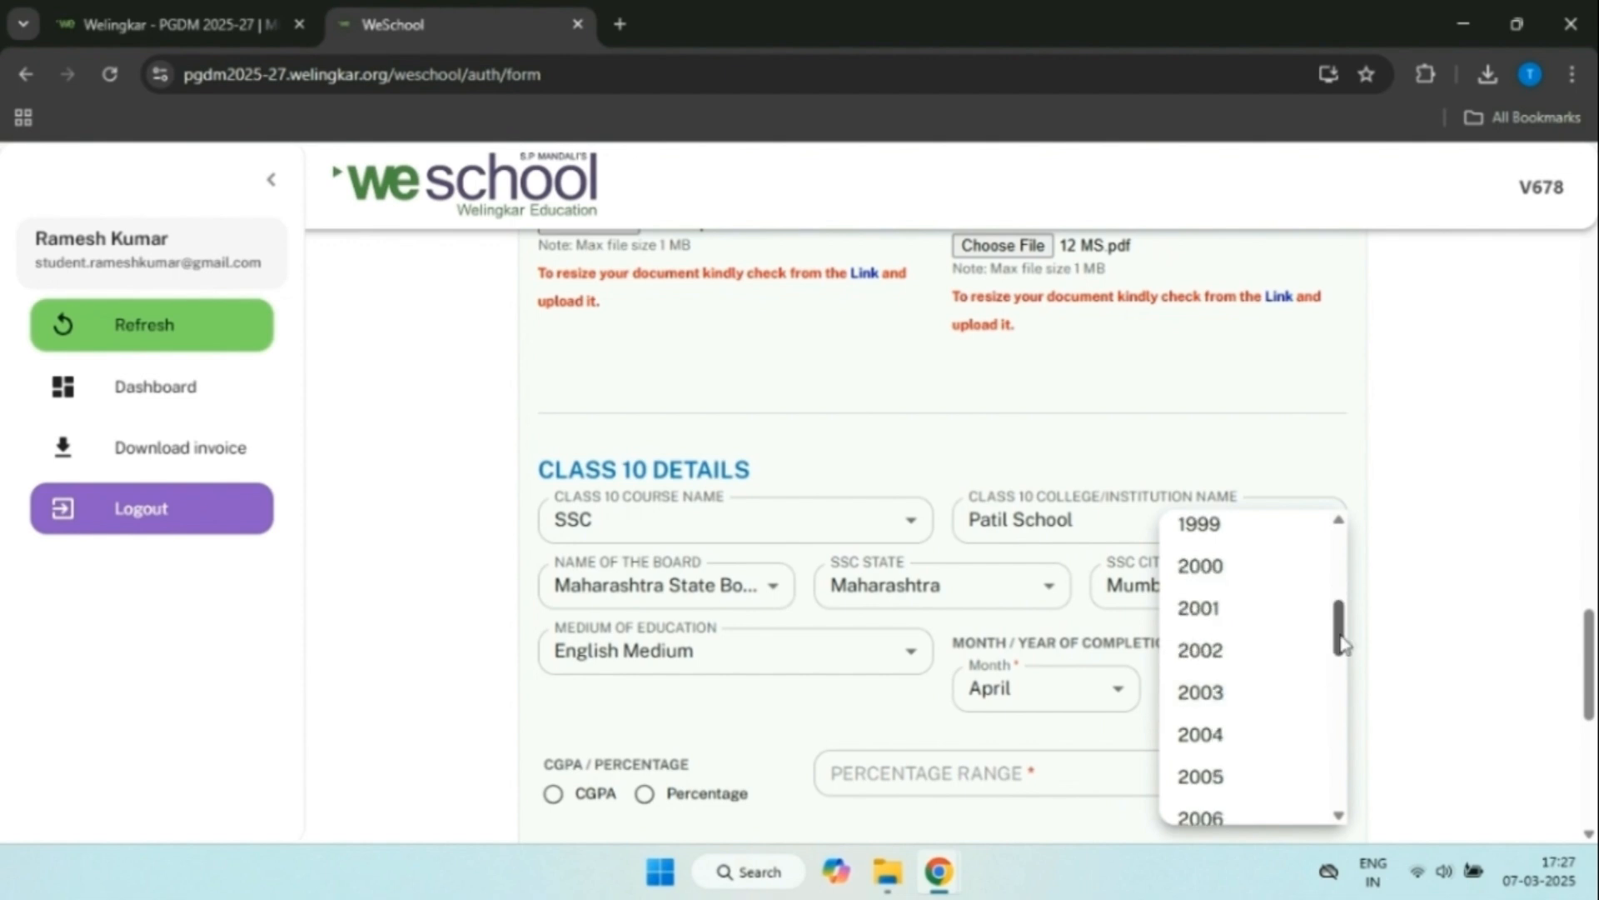
left_click_drag(1342, 643, 1228, 771)
left_click(1227, 768)
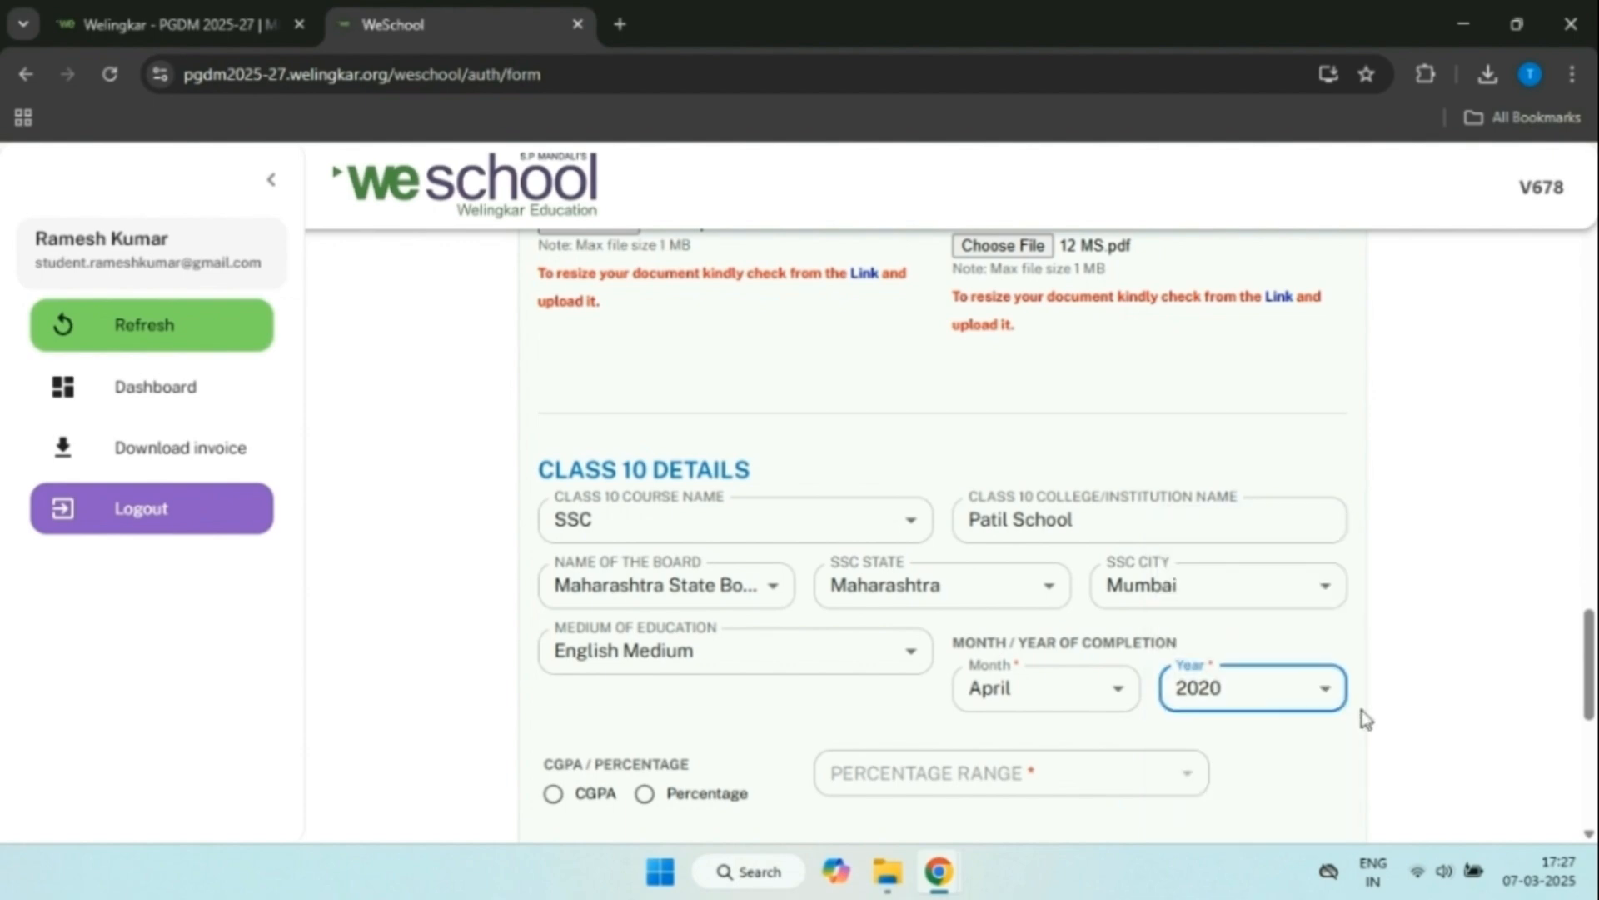
left_click(1364, 718)
scroll(1377, 631, "down", 1)
Report Class 10 results as a percentage: 700 out of 1000 marks.
scroll(1377, 630, "down", 3)
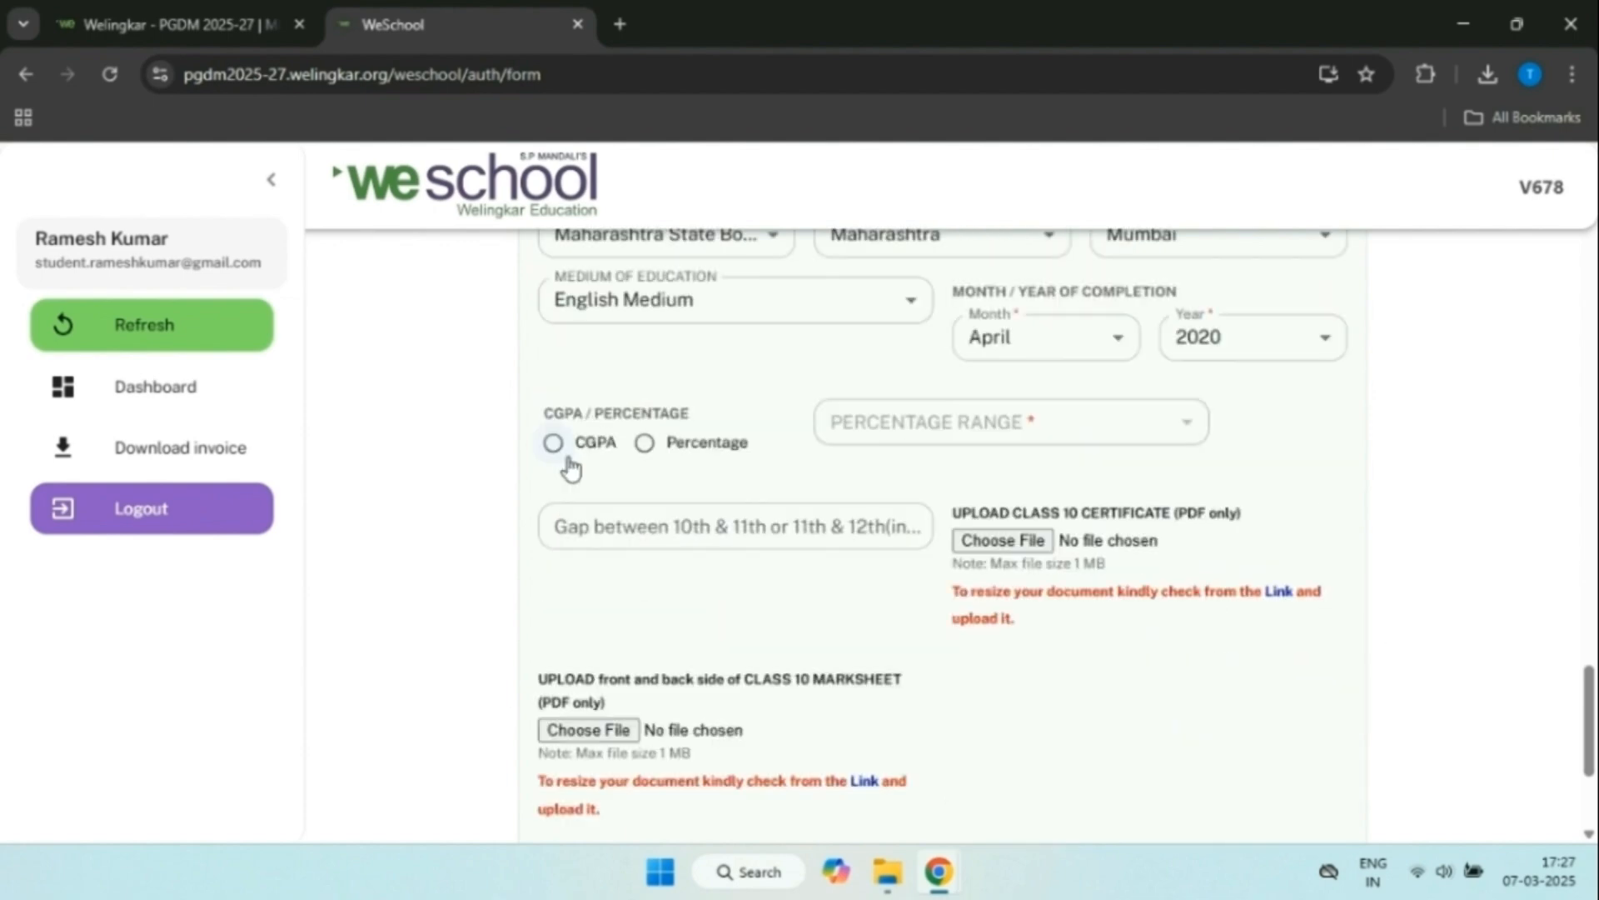
left_click(554, 444)
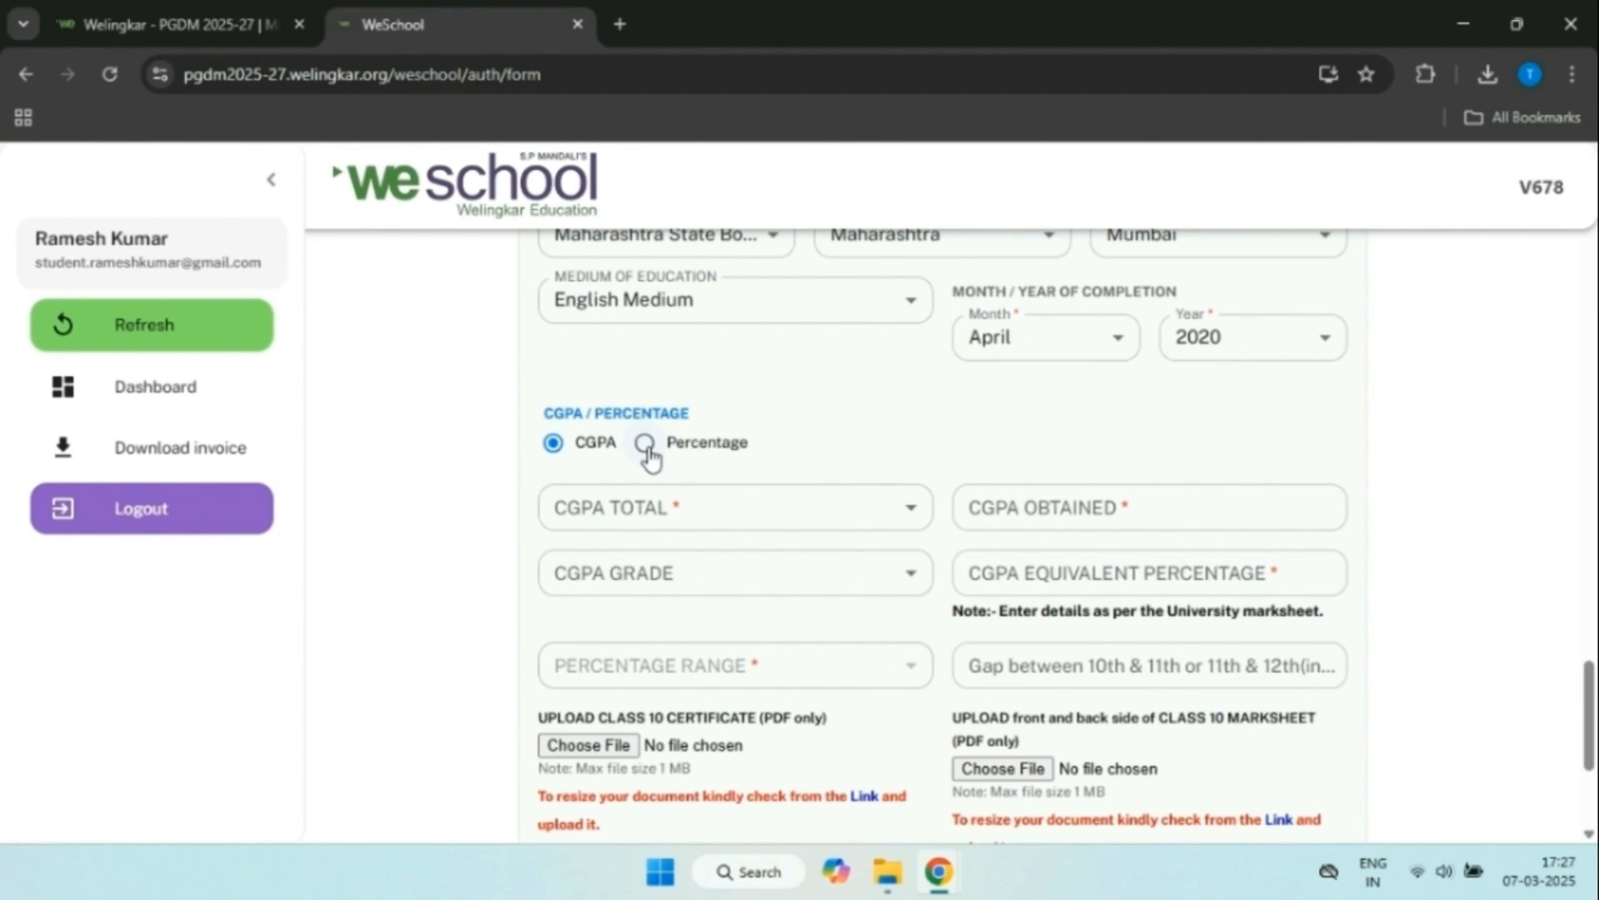
left_click(646, 446)
left_click(767, 509)
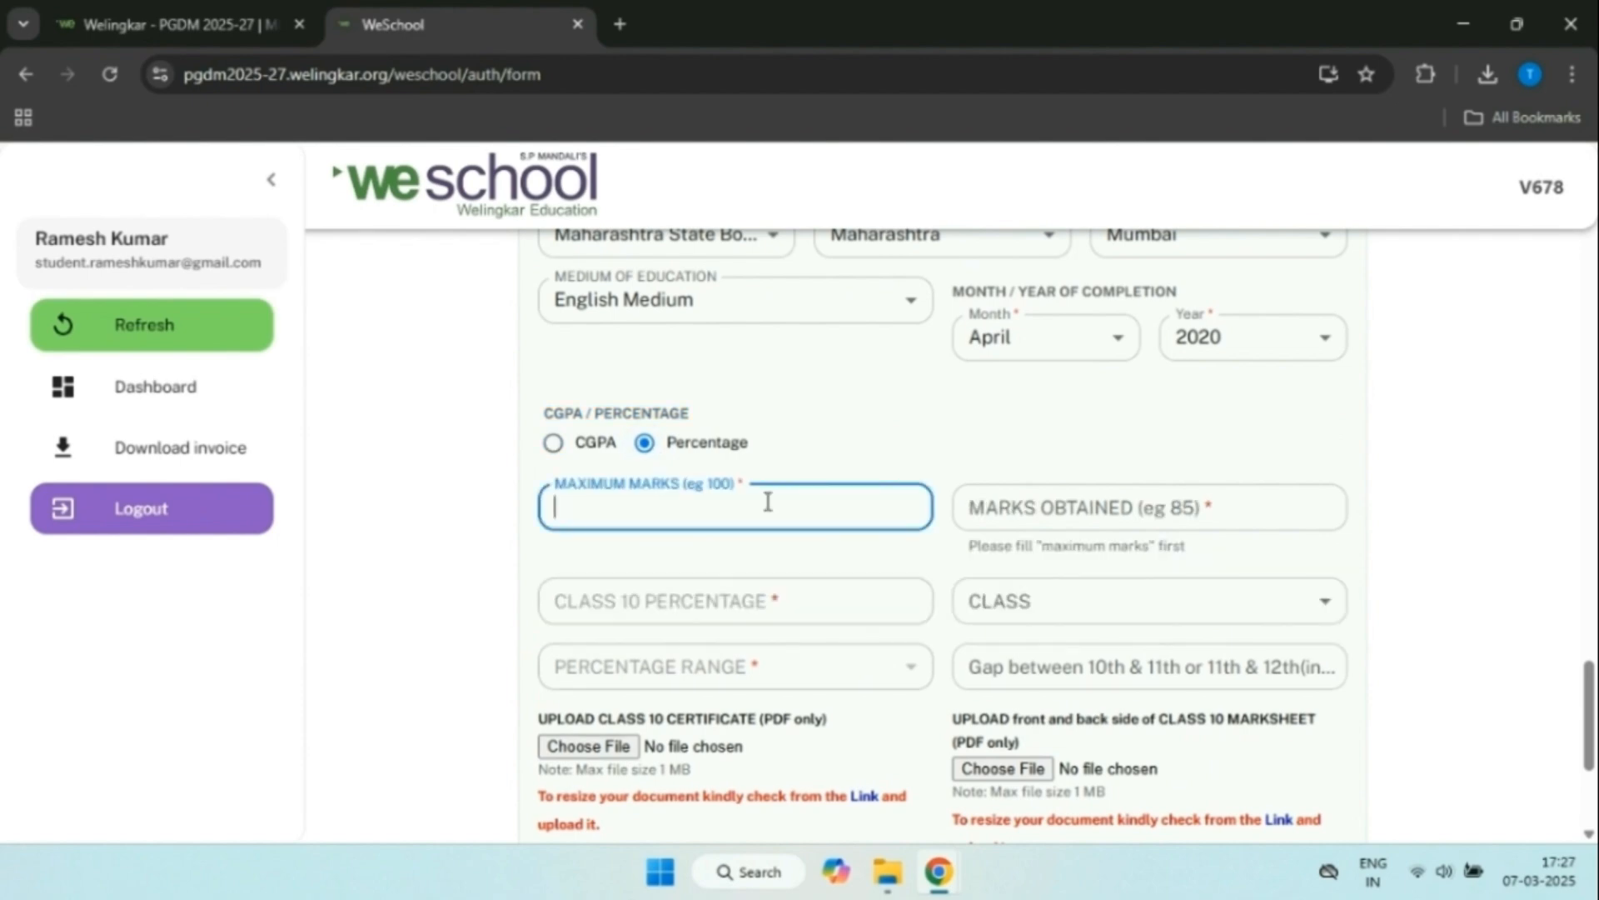
type("1")
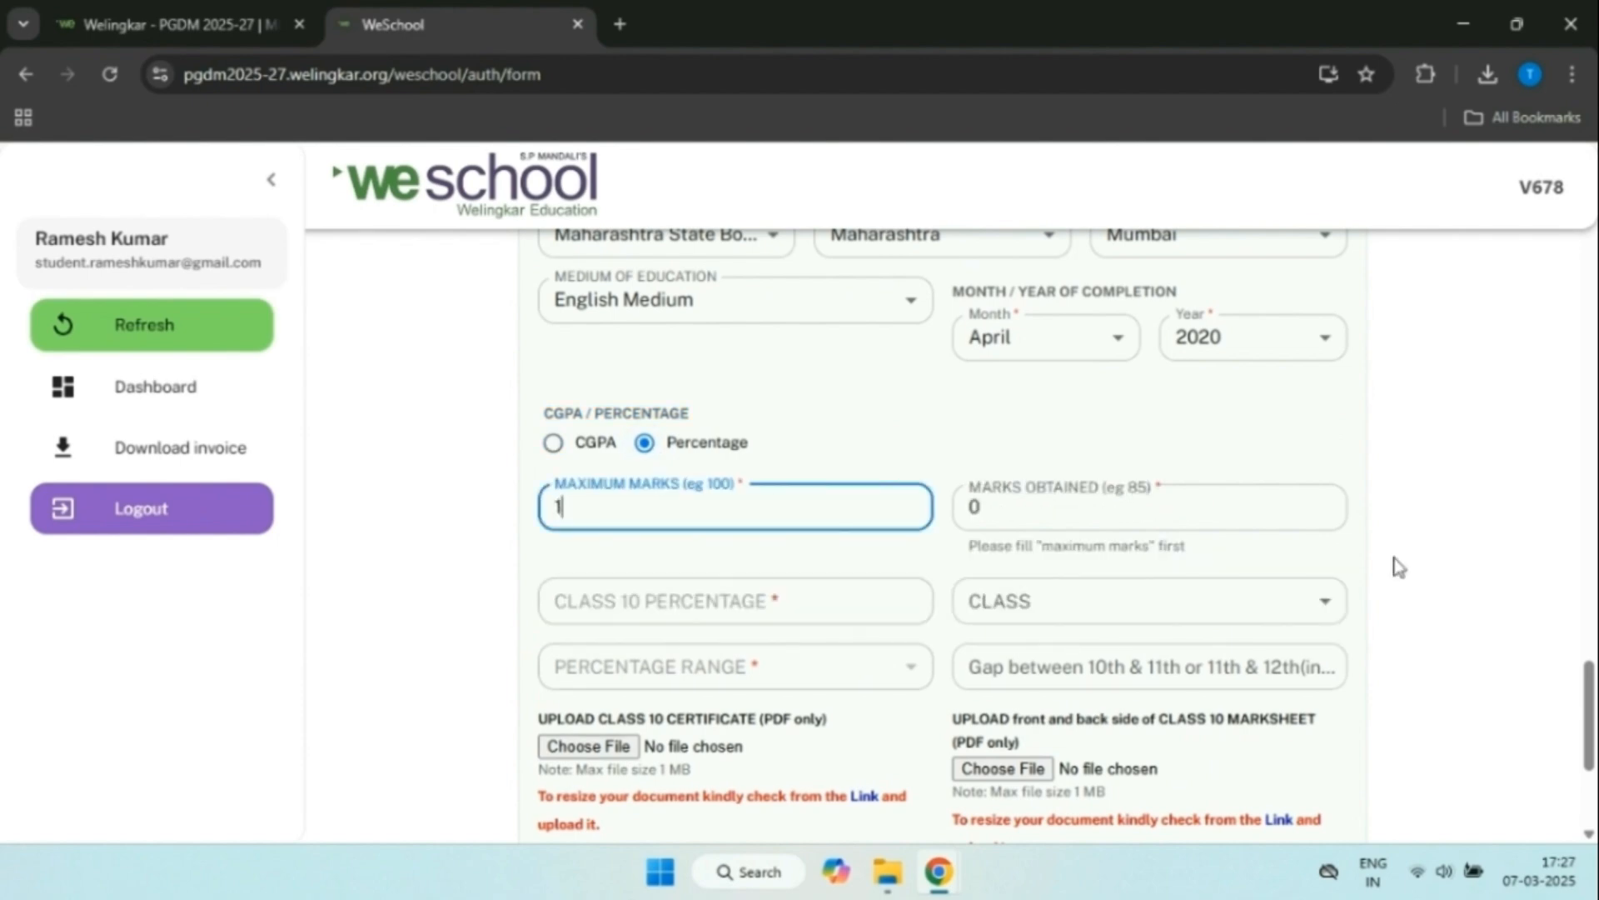
type("000")
key("Tab")
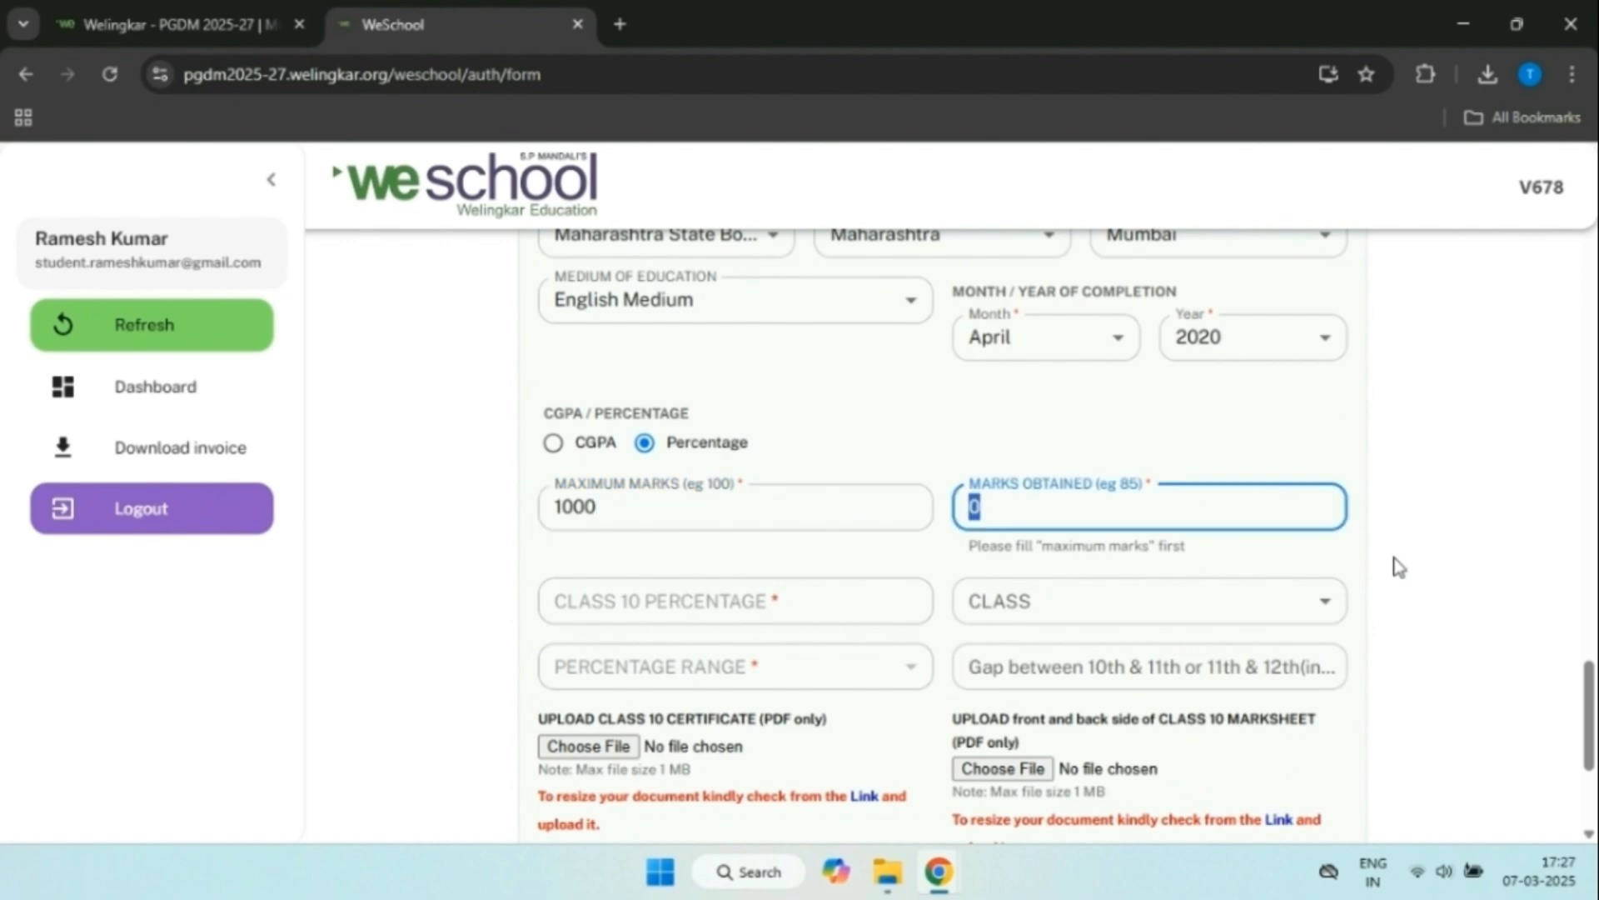
type("700")
key("Tab")
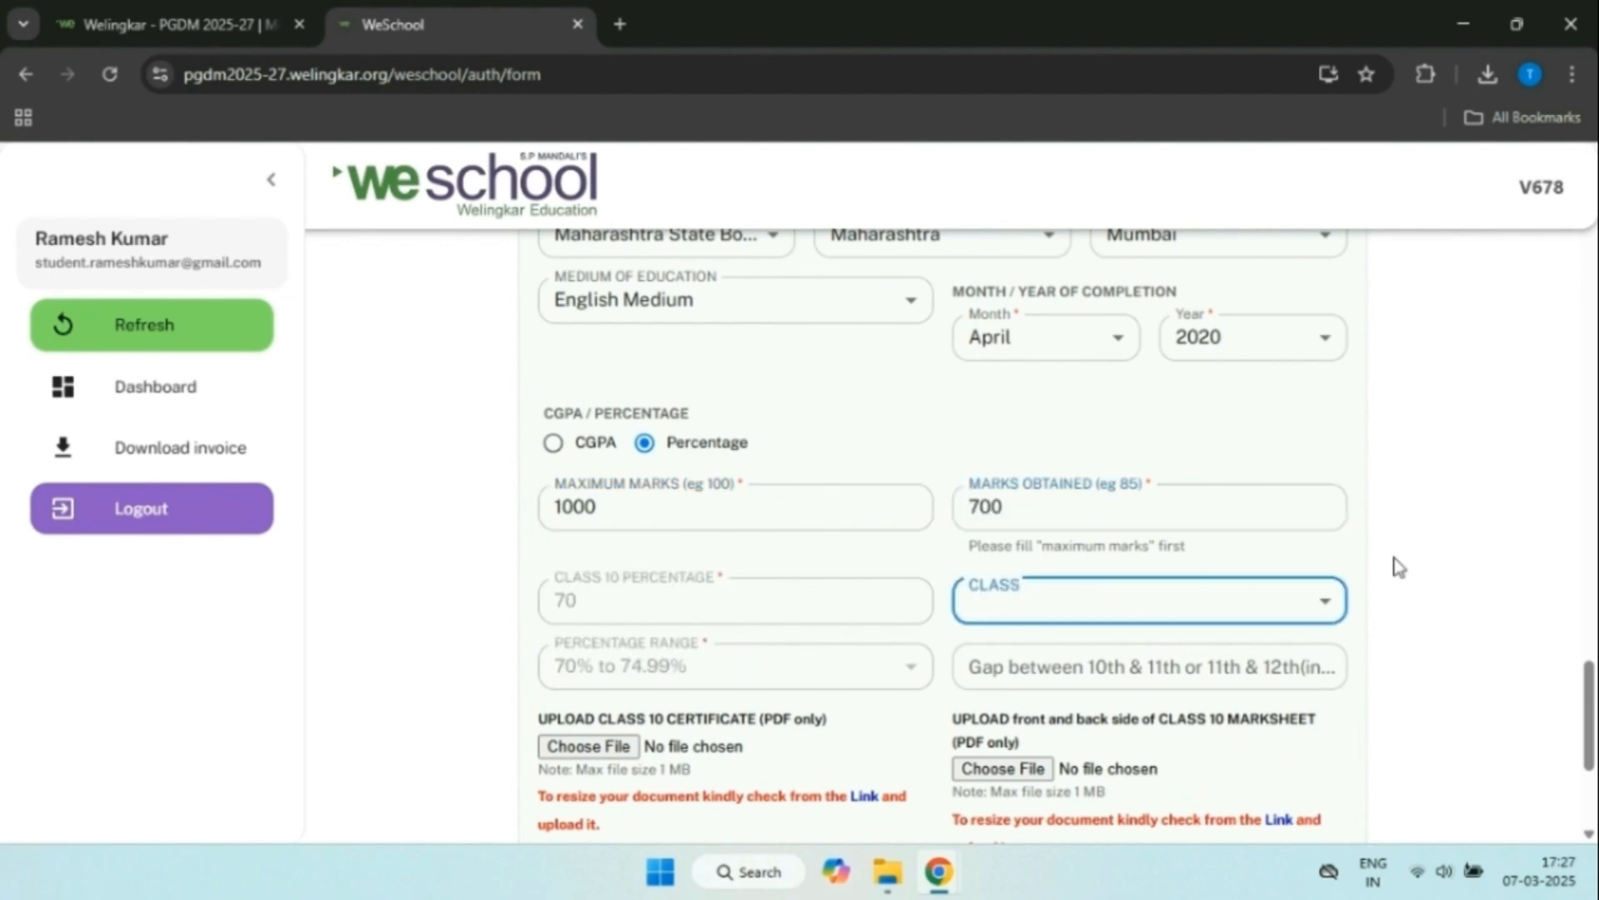
Set the Class 10 result to First Class with a 0-month gap.
left_click(1287, 603)
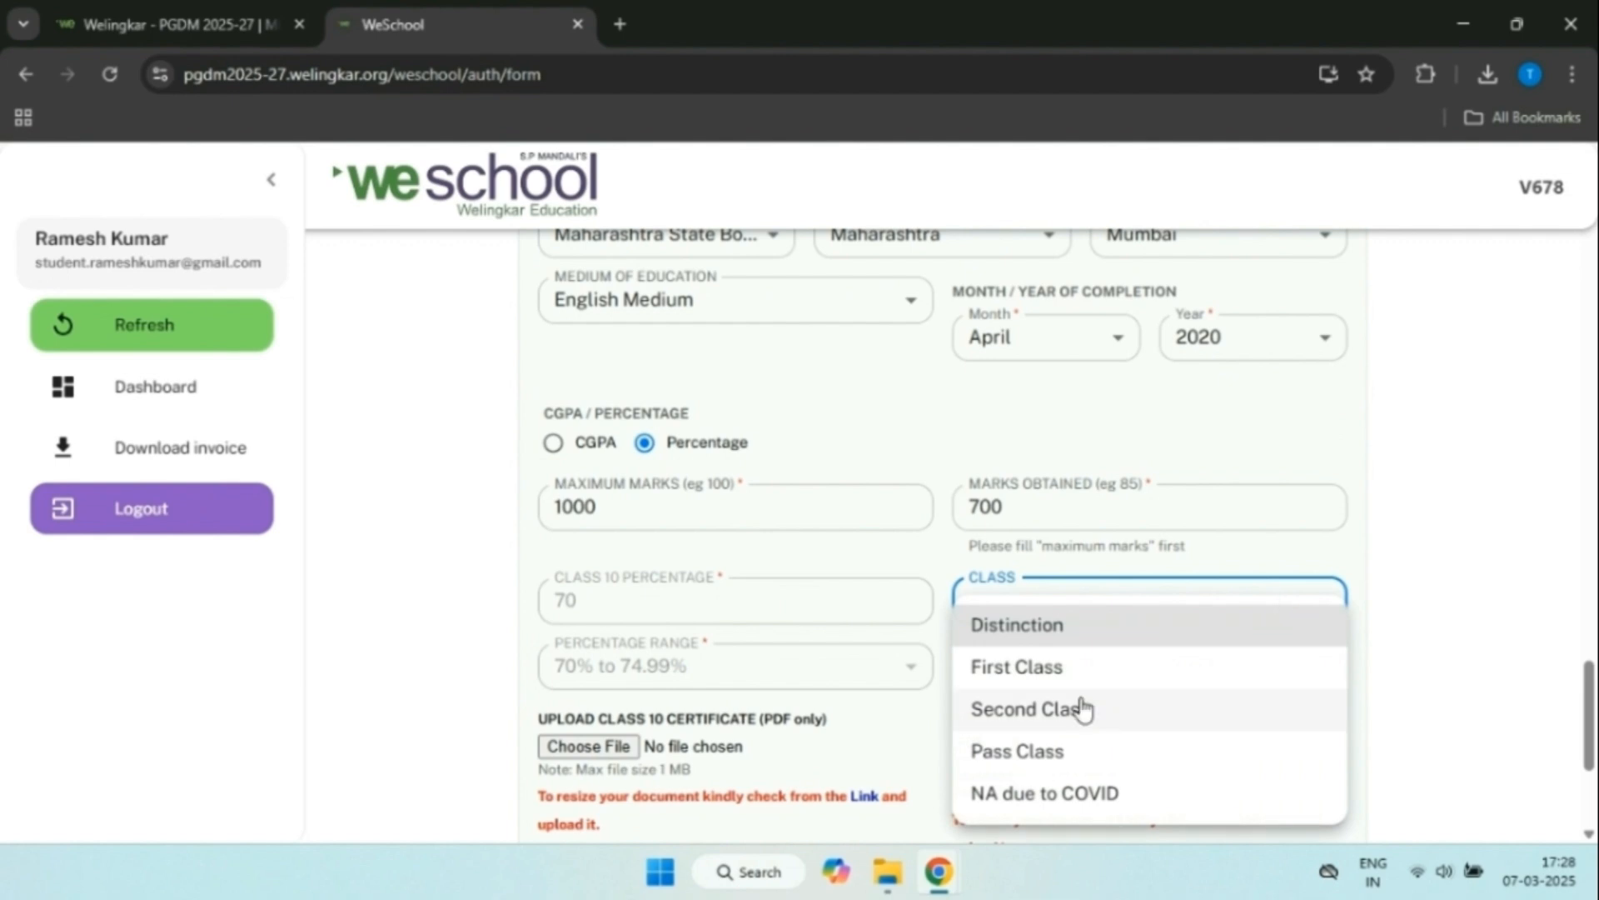
left_click(1041, 669)
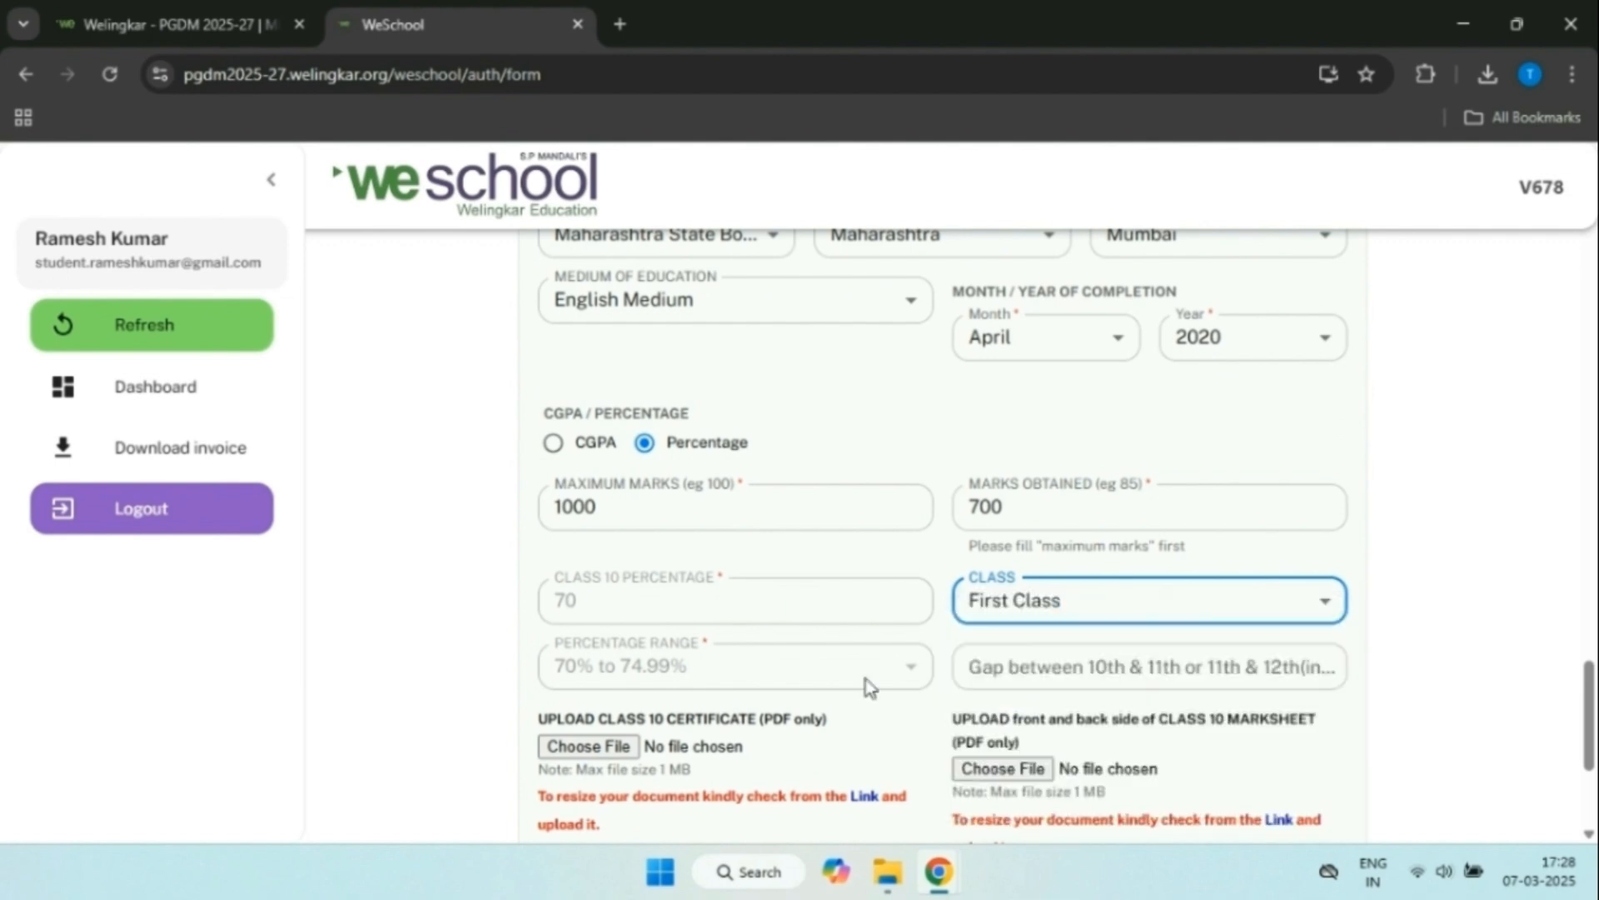
left_click(1087, 663)
type("0")
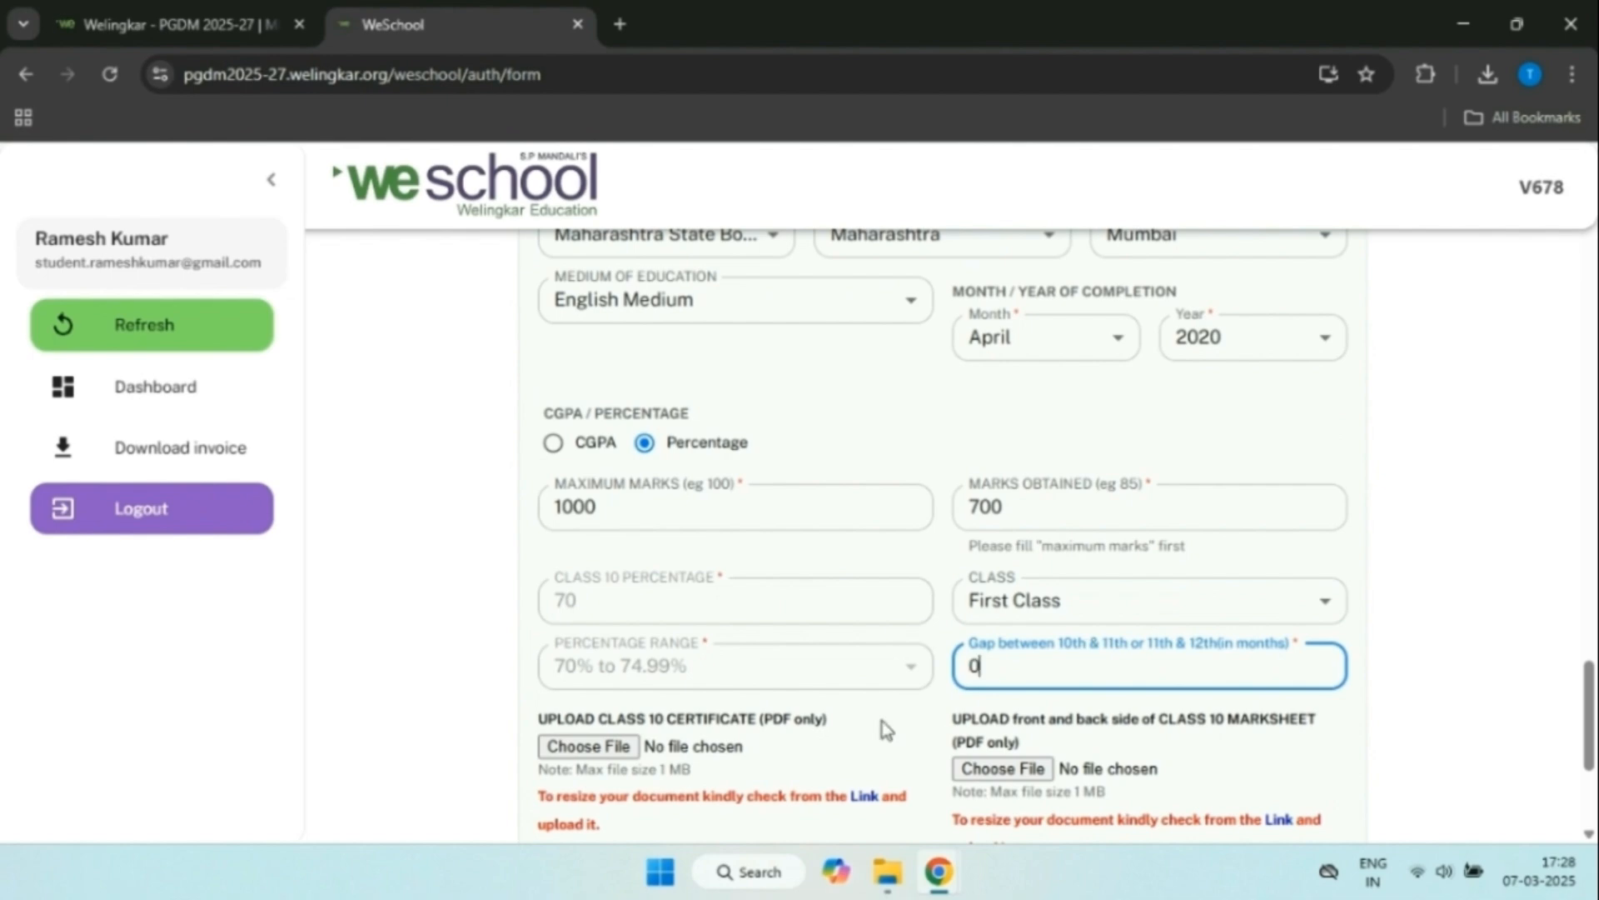
left_click(626, 748)
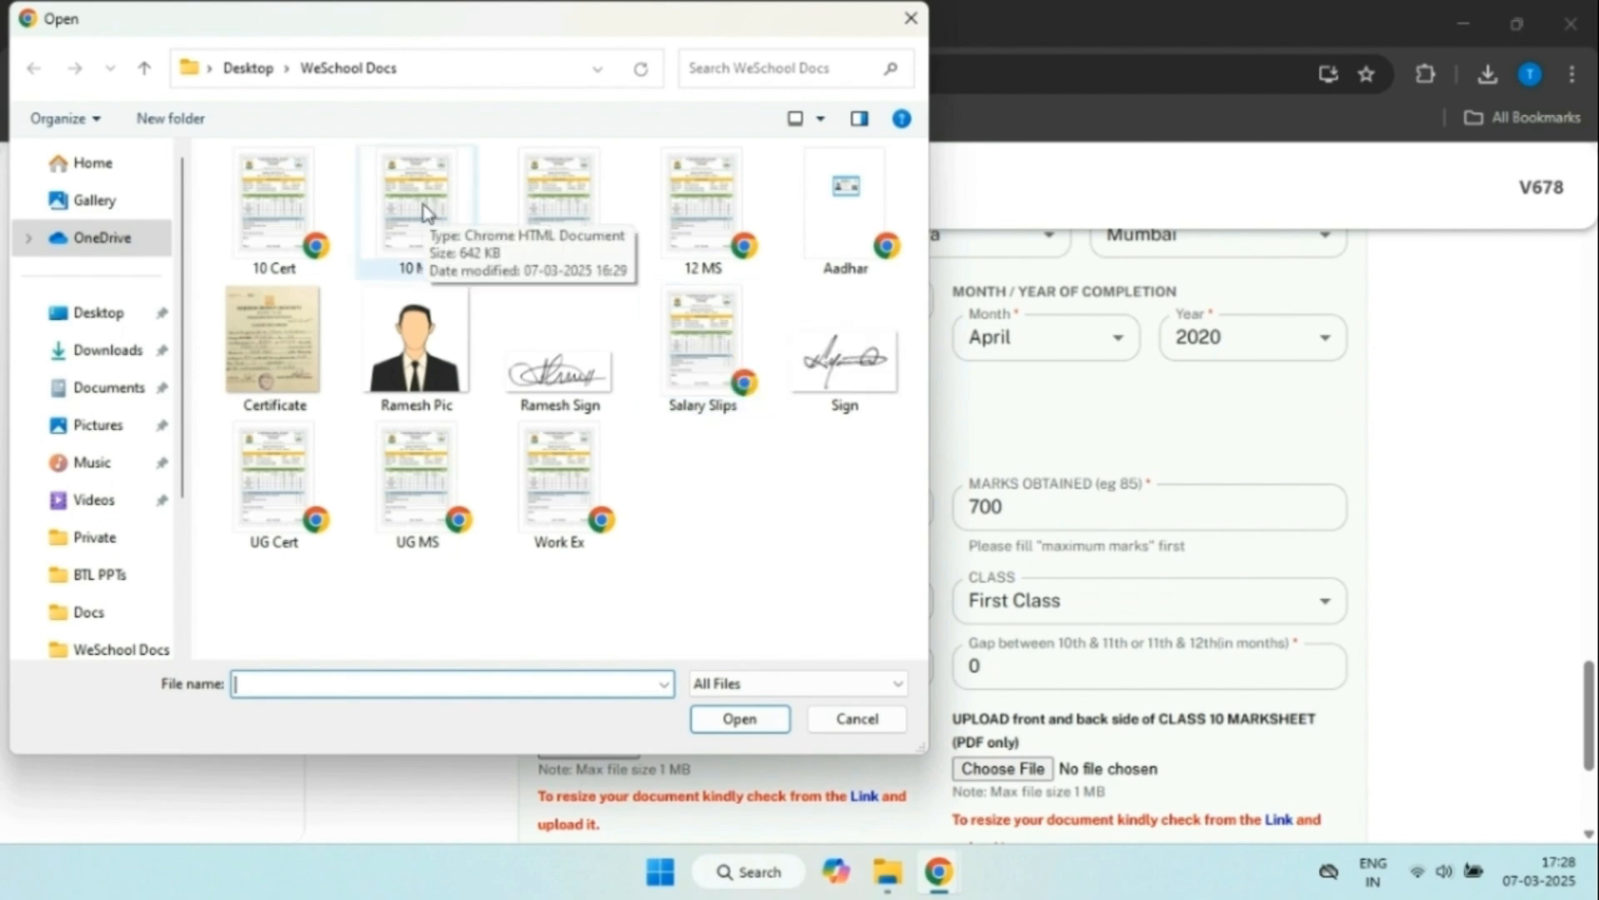
Attach 10 Cert.pdf as the Class 10 certificate and 10 MS.pdf as the marksheet.
left_click(275, 214)
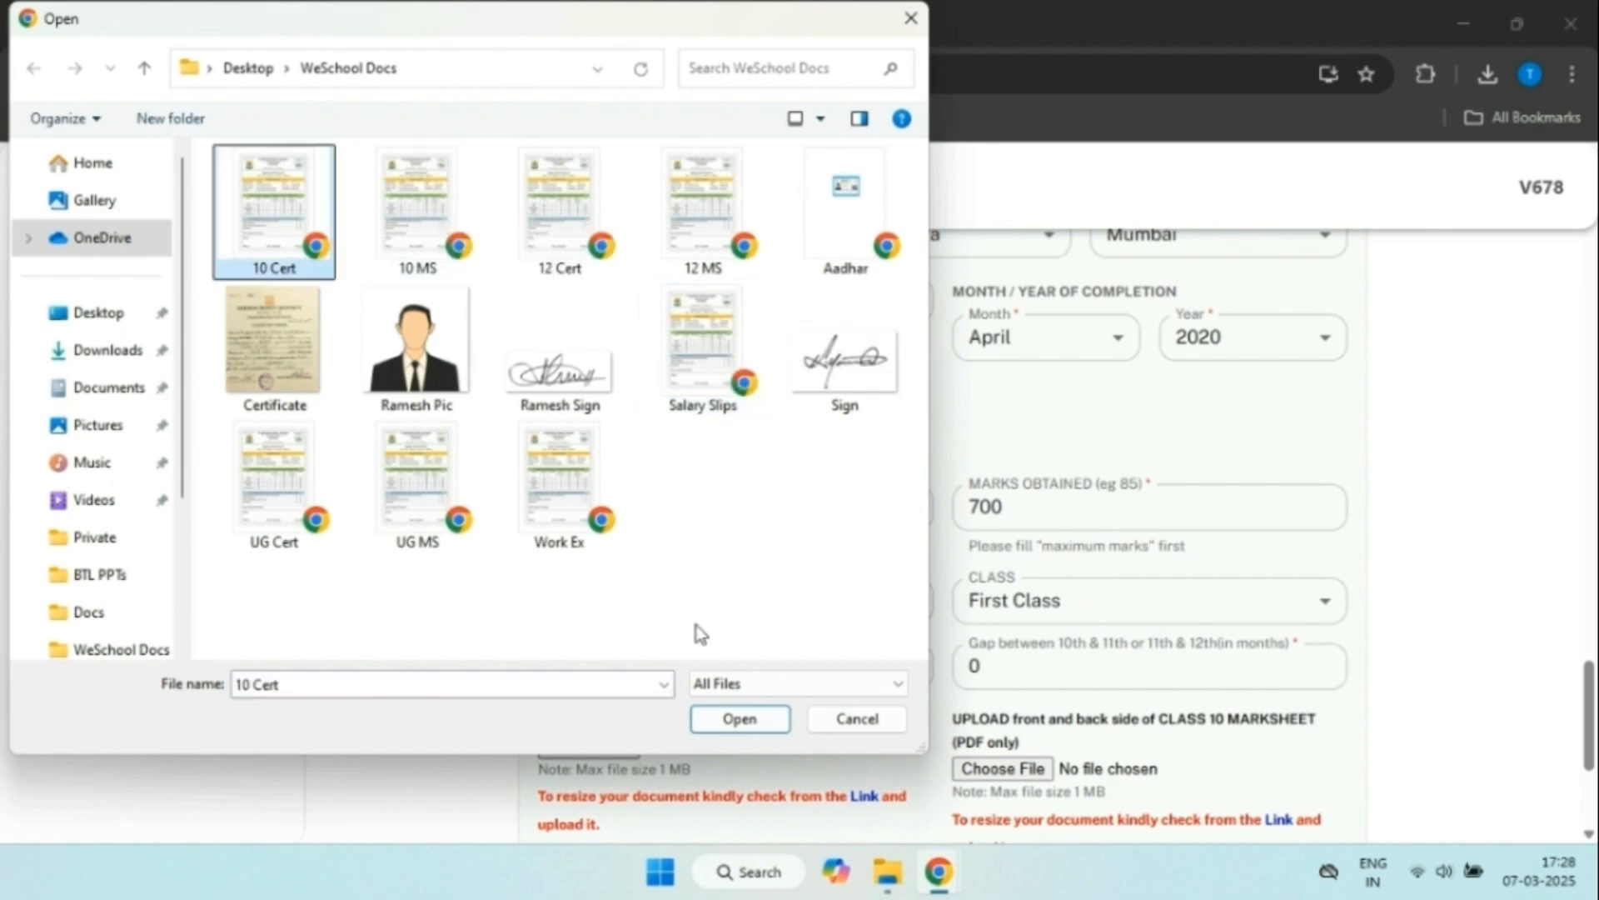
left_click(778, 718)
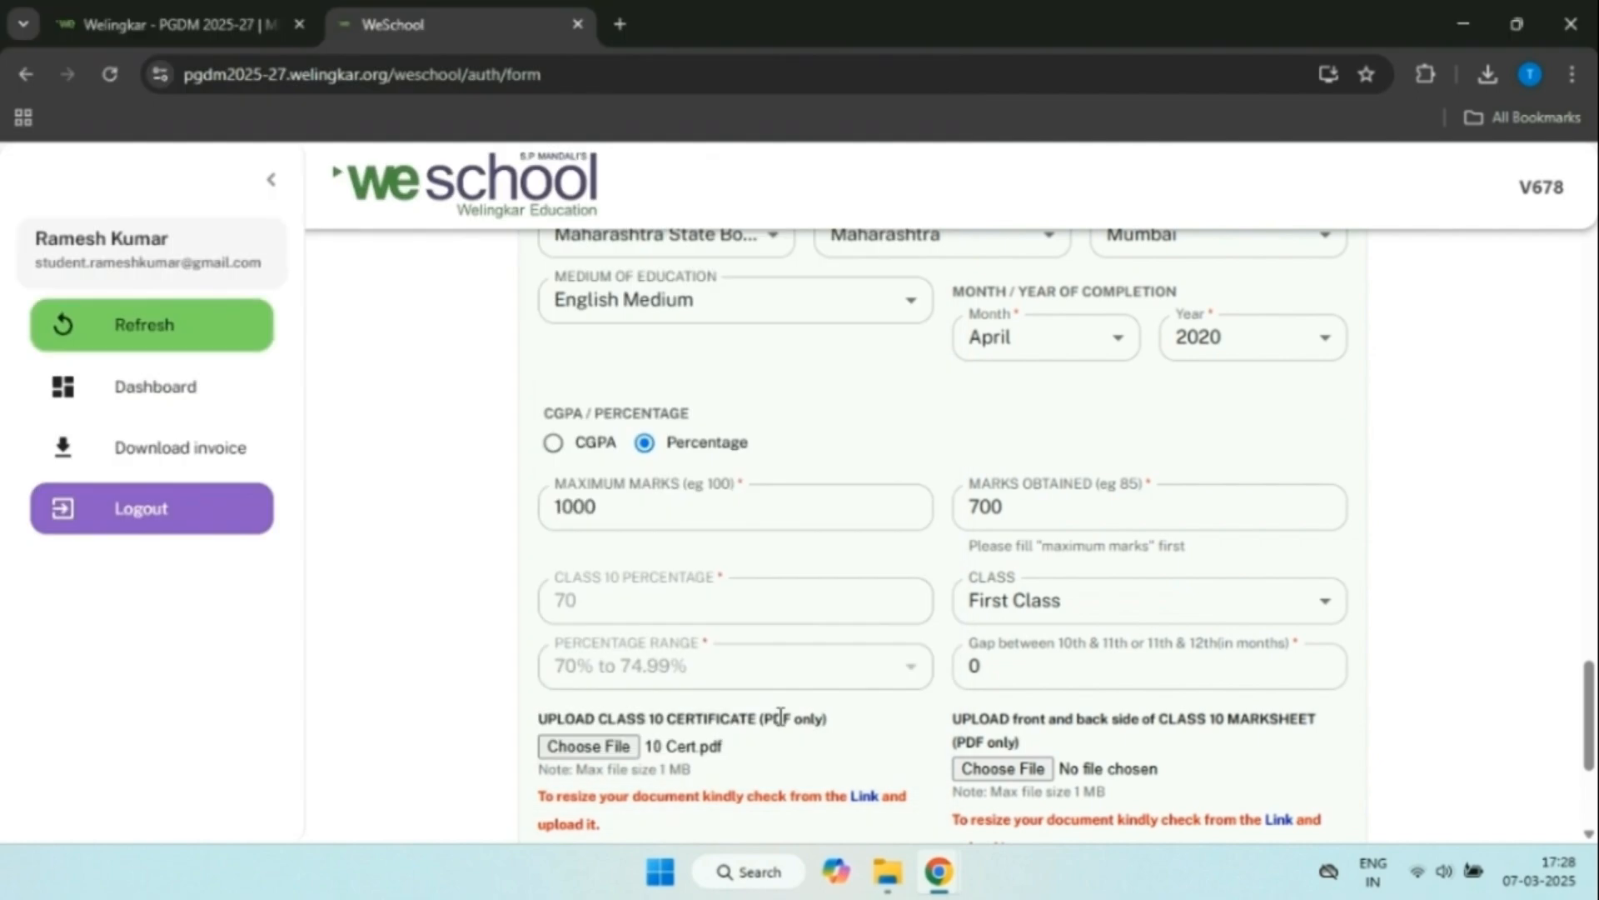
left_click(1009, 762)
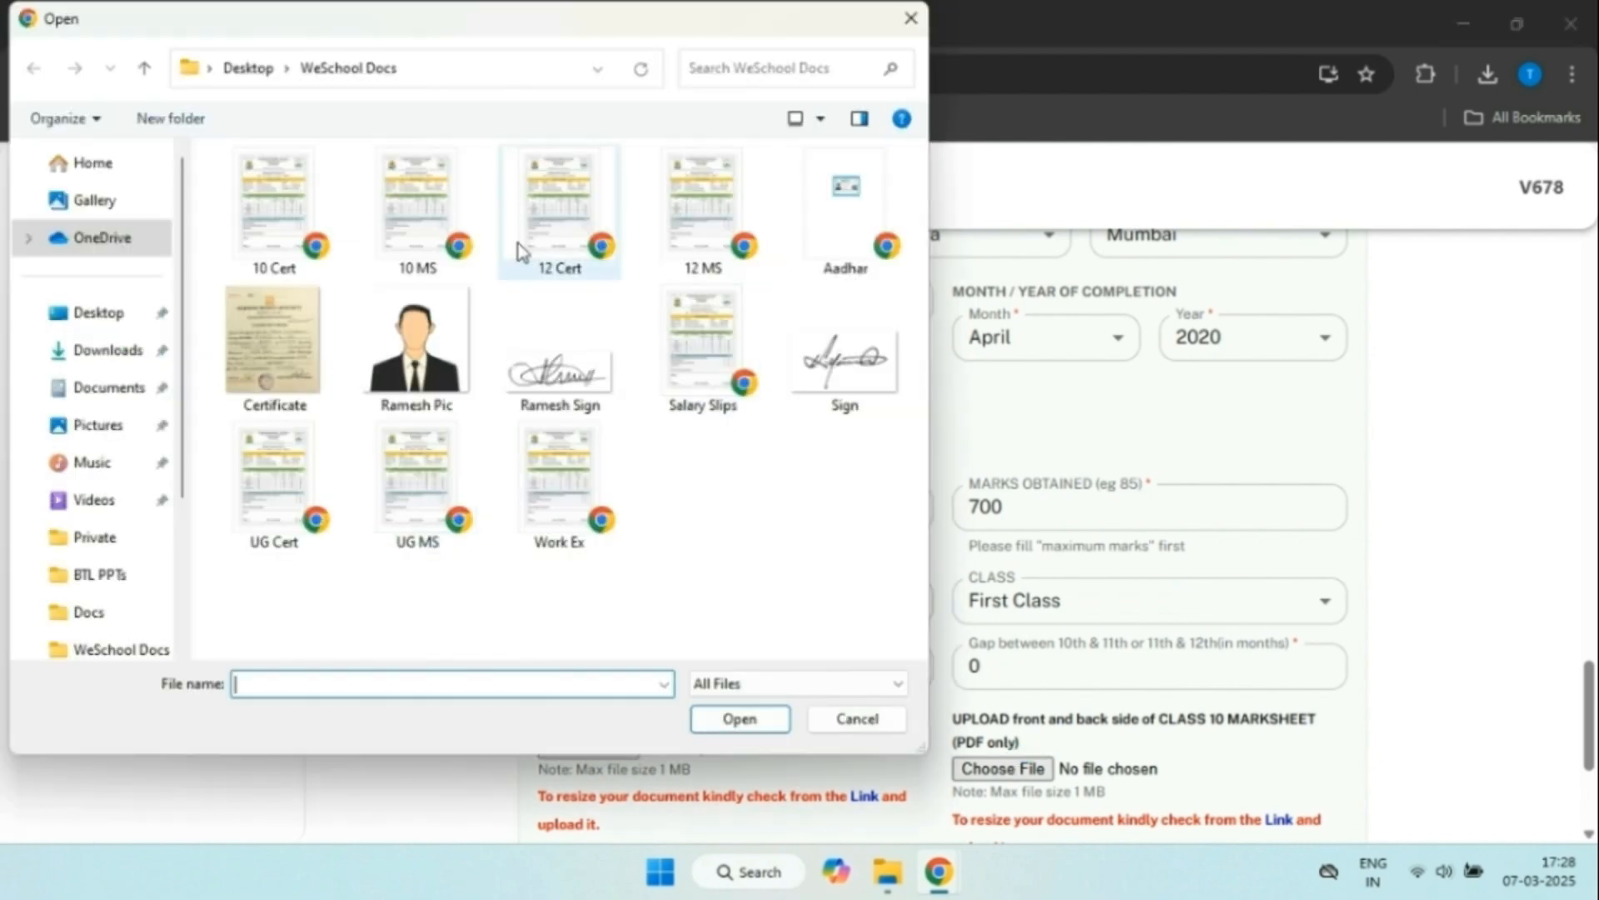
left_click(416, 213)
left_click(740, 718)
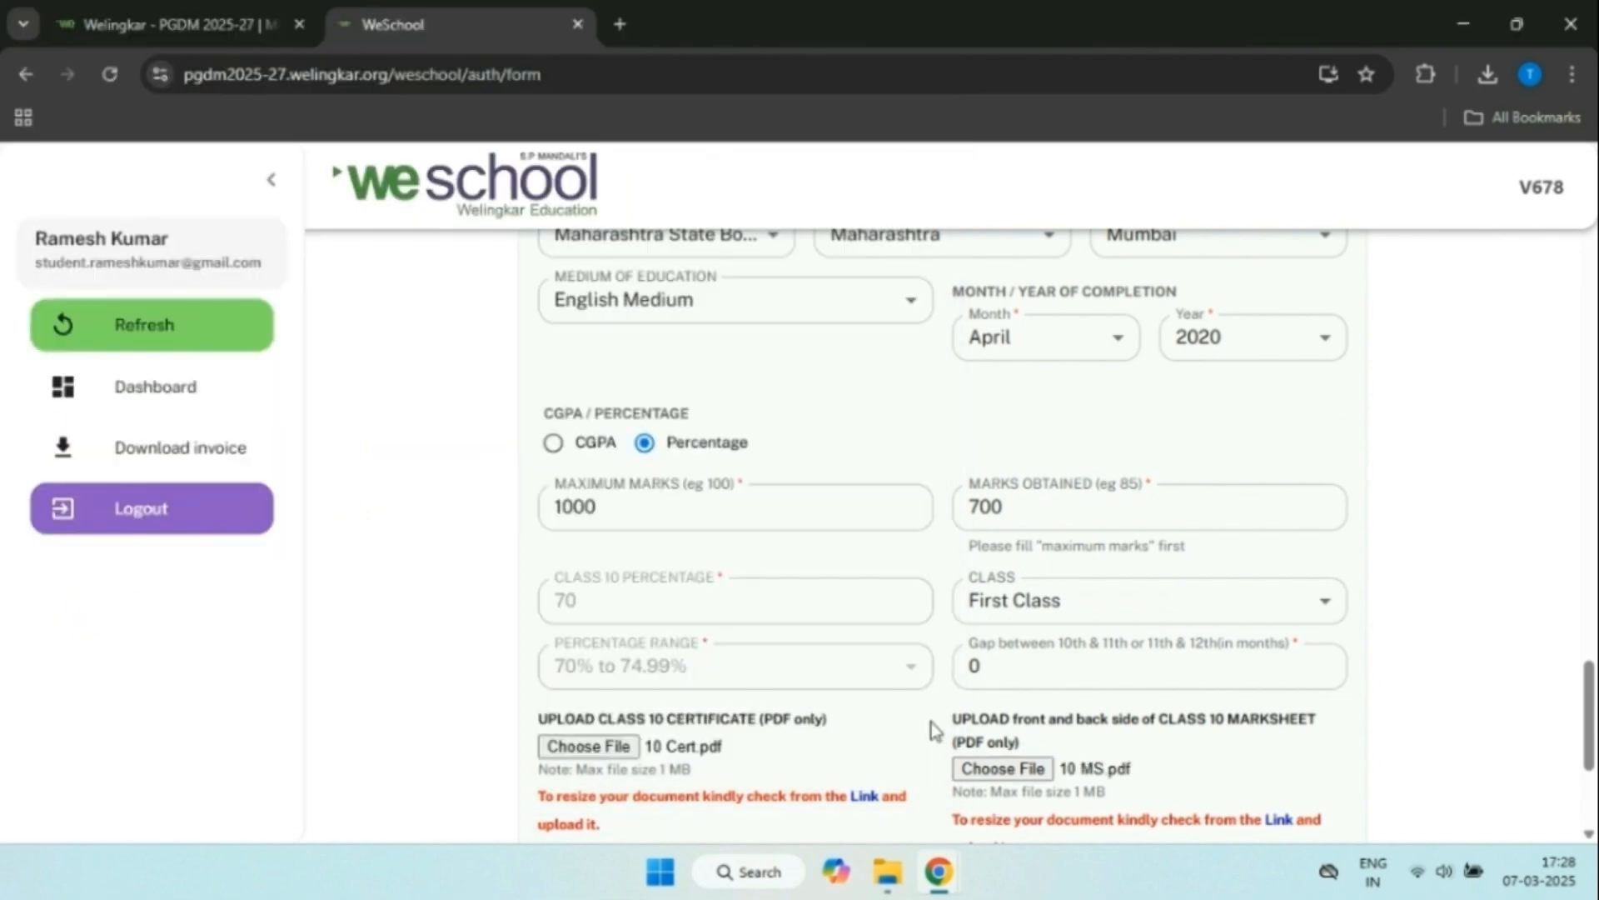
scroll(933, 730, "down", 2)
scroll(1336, 708, "down", 1)
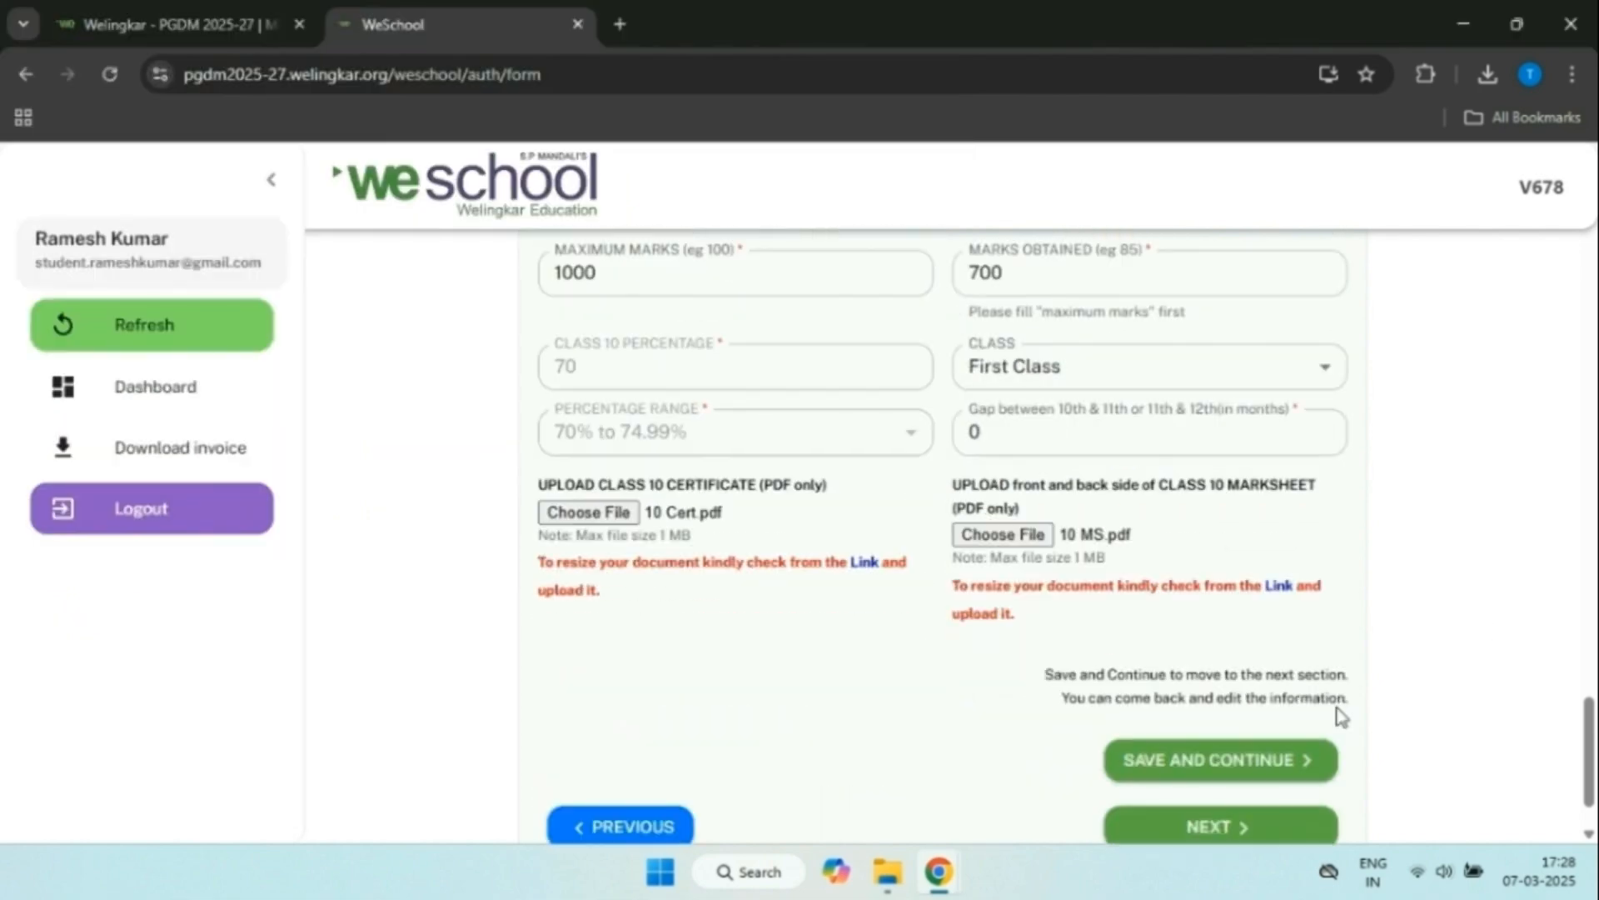
Save the education details and confirm them in the recheck alert.
left_click(1279, 762)
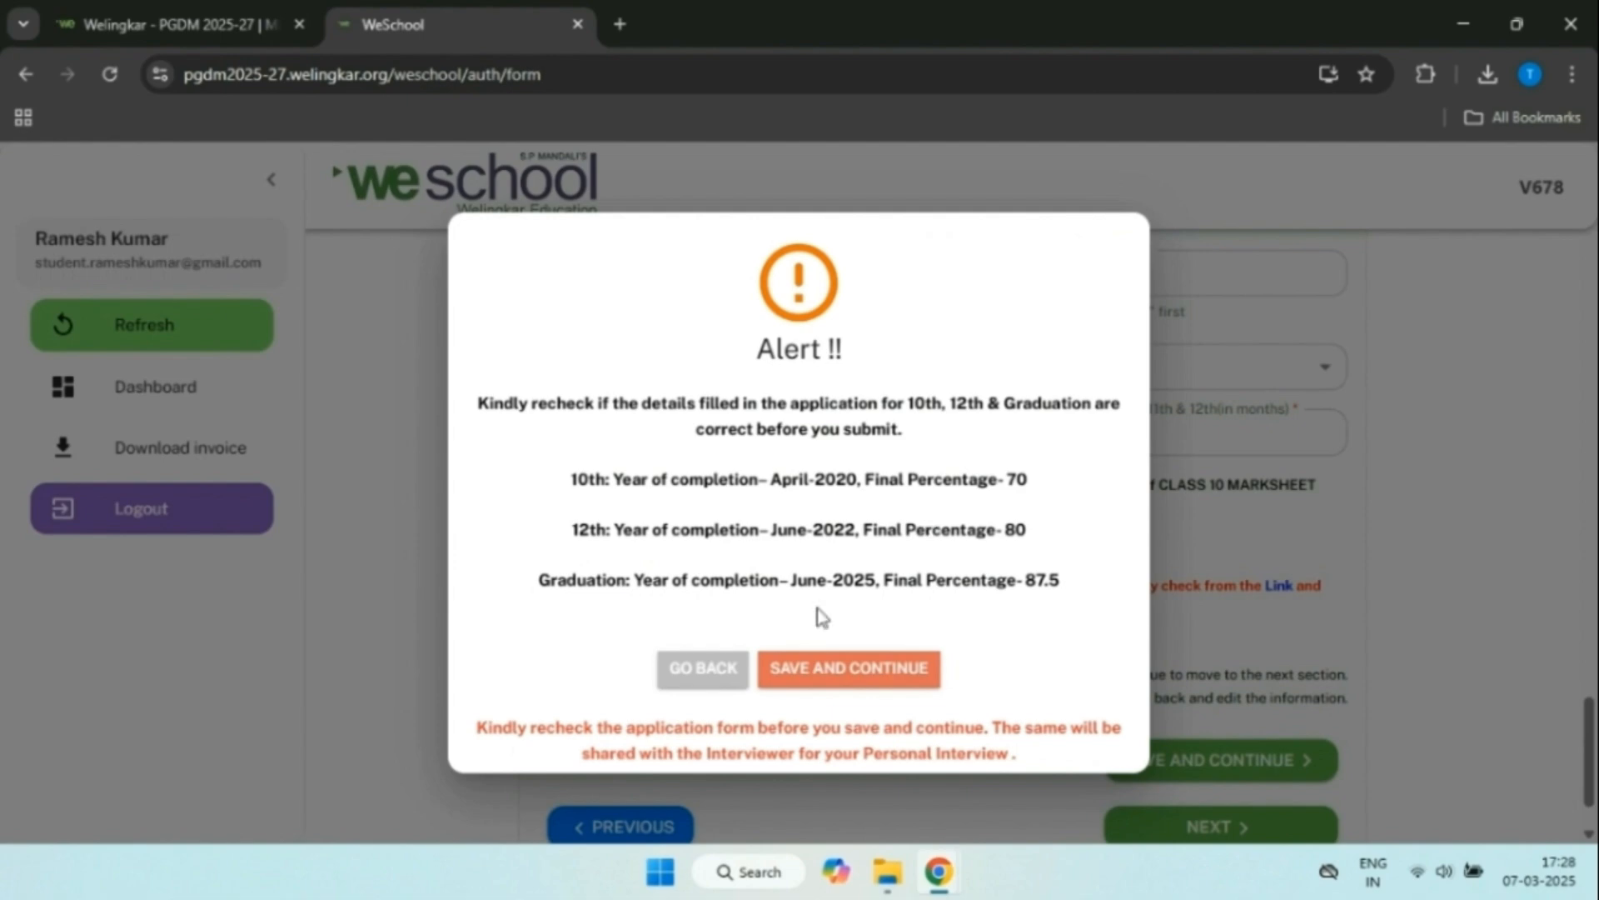
left_click(902, 675)
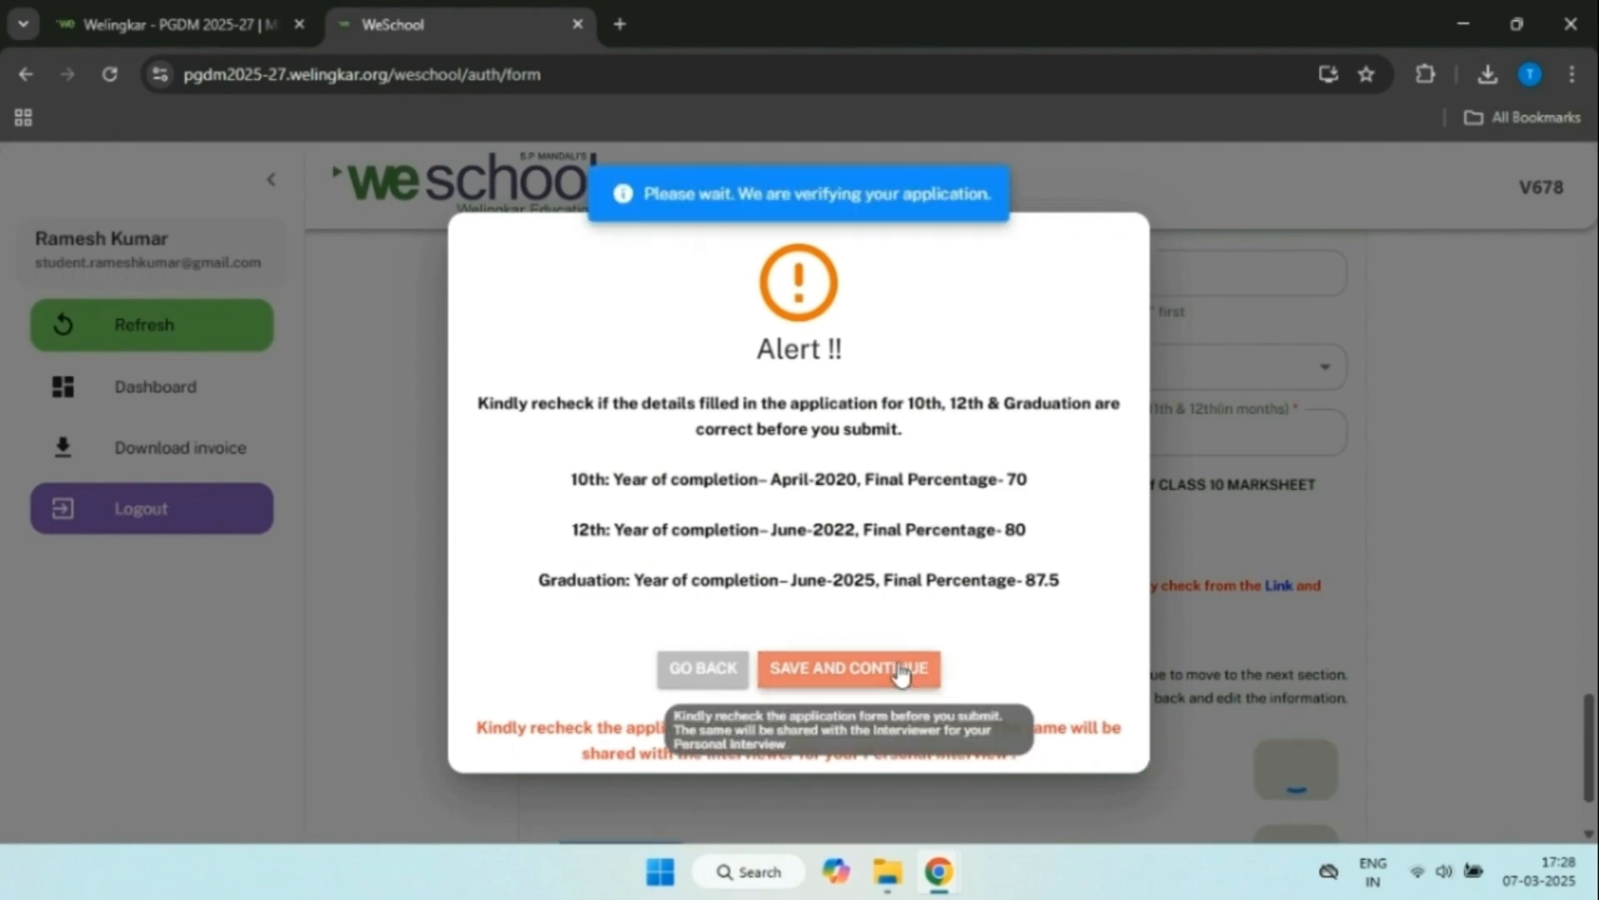
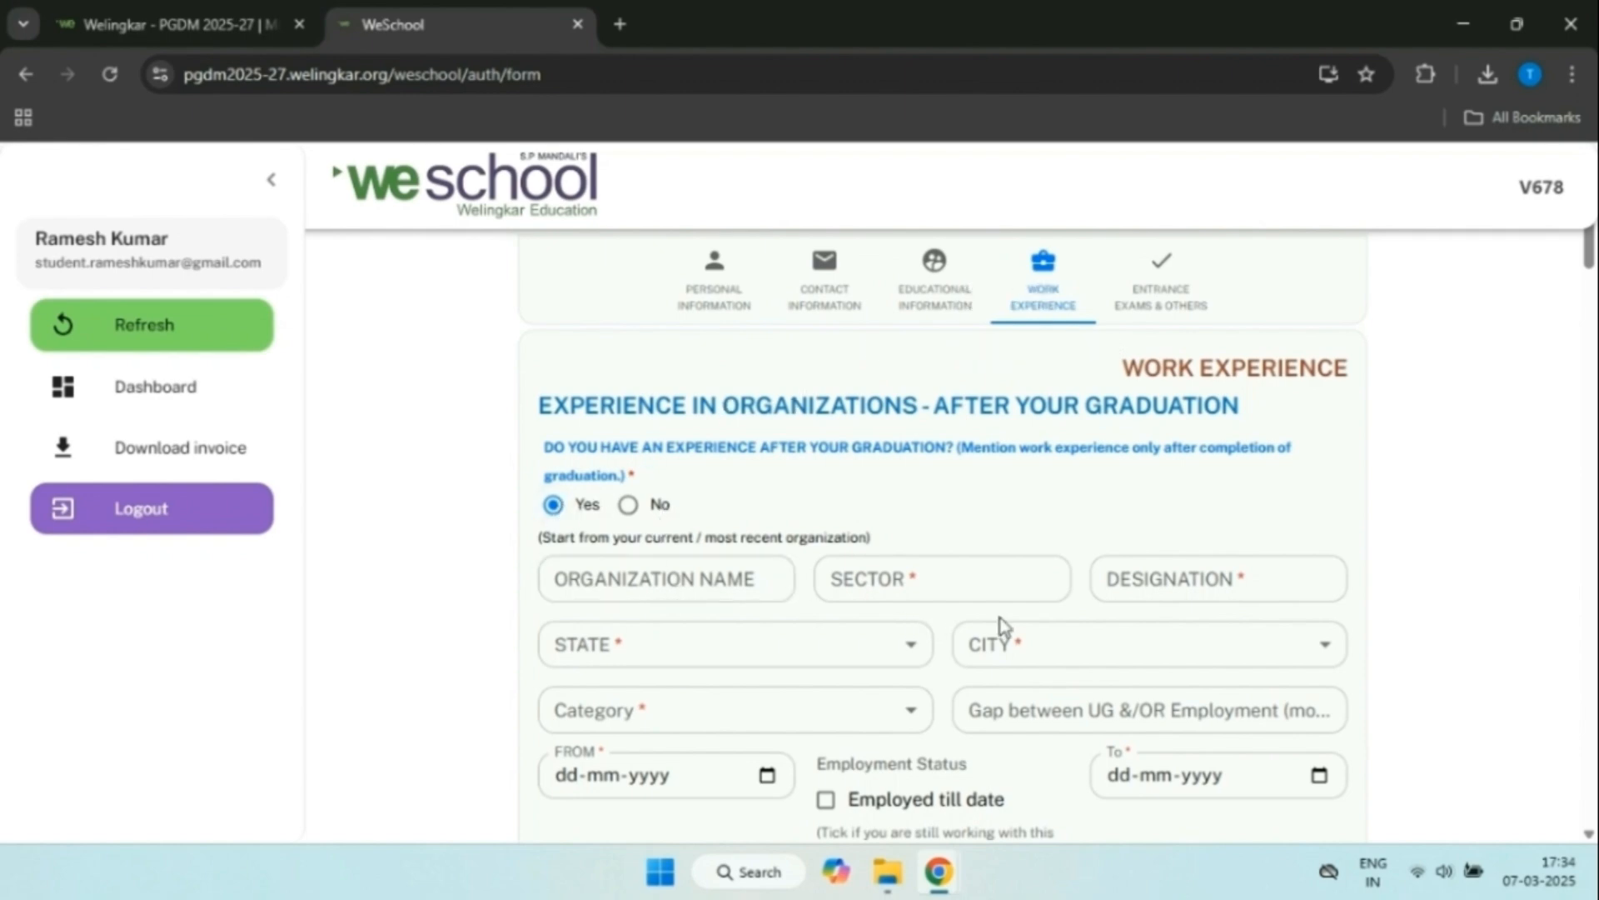
Answer No to post-graduation work experience and focus the achievements answer box.
scroll(1001, 627, "down", 5)
scroll(1007, 616, "up", 3)
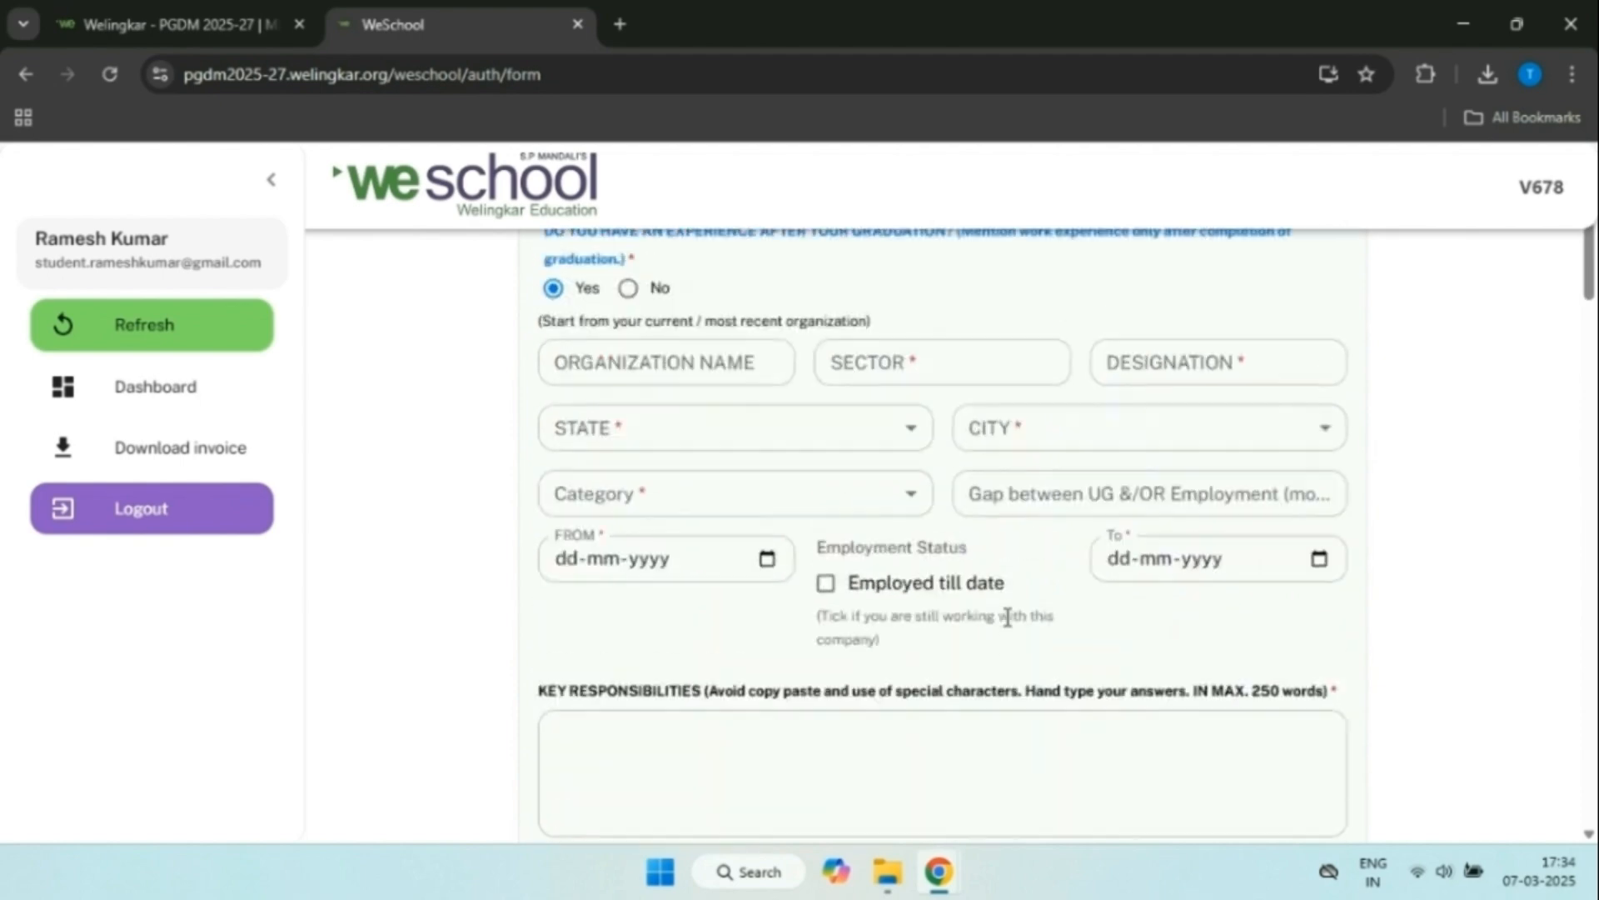
scroll(1007, 617, "up", 1)
left_click(628, 387)
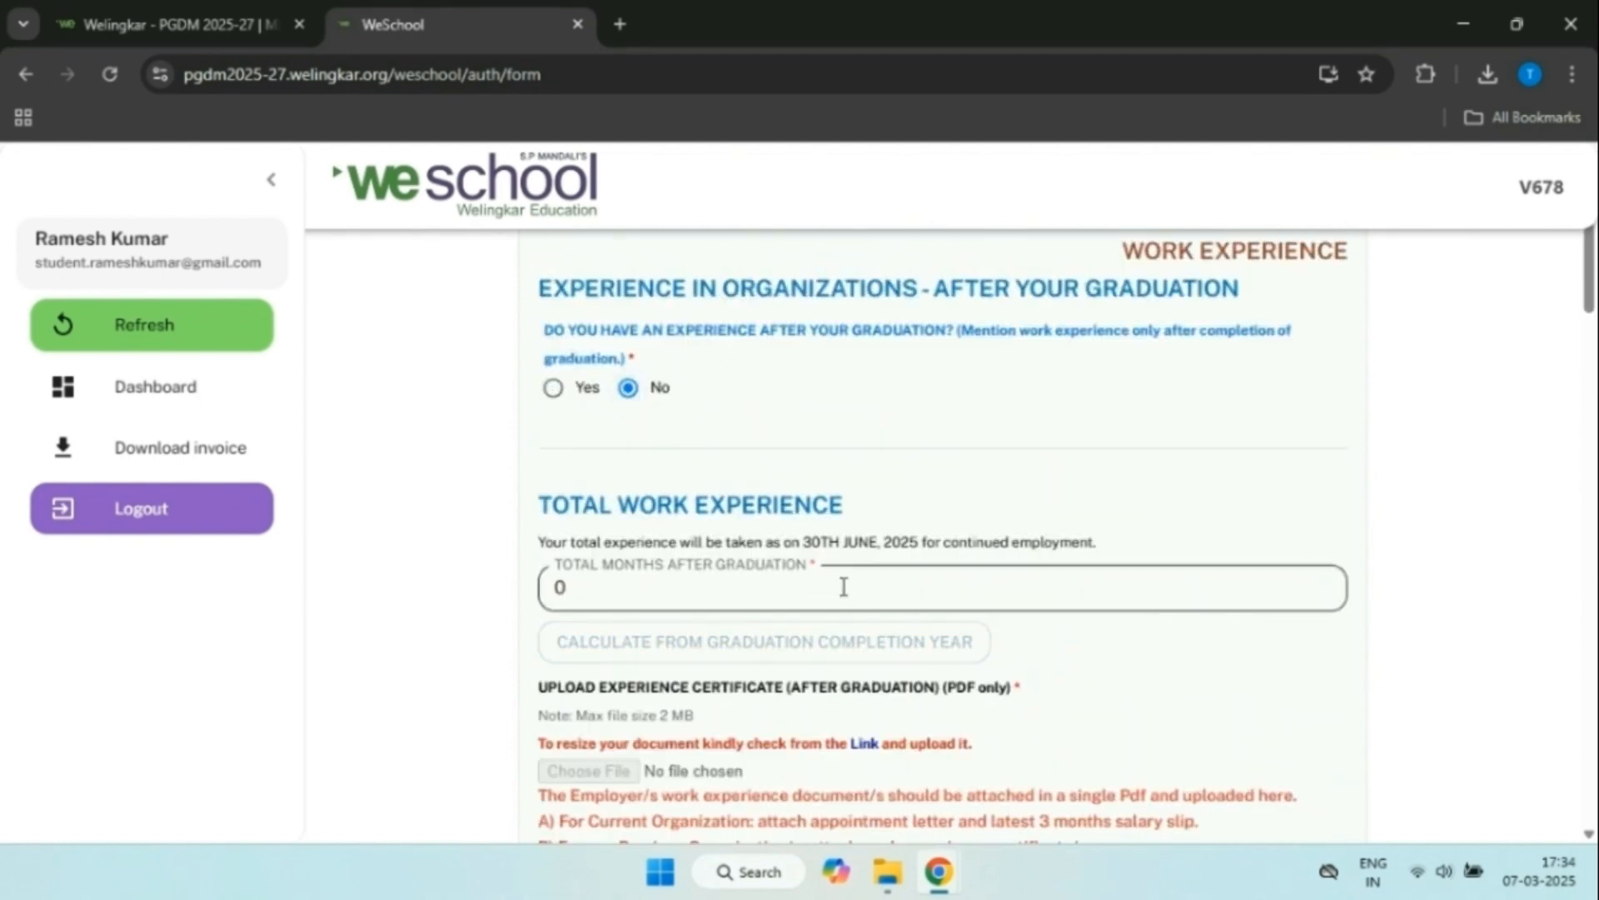
scroll(841, 583, "down", 2)
scroll(840, 576, "up", 1)
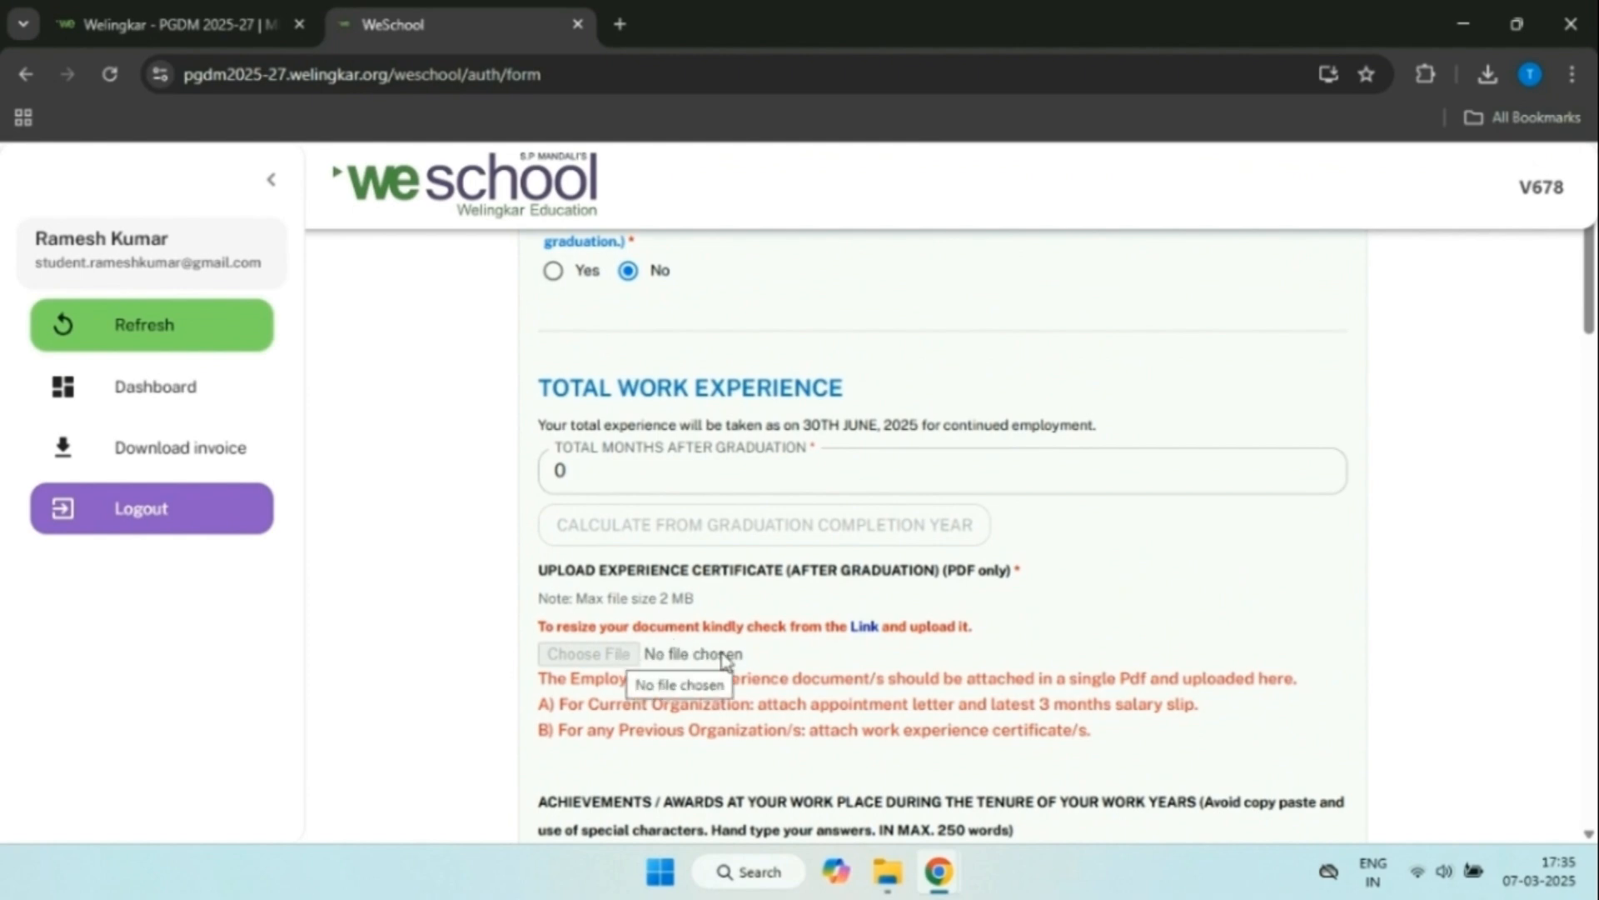
scroll(792, 653, "down", 4)
left_click(677, 520)
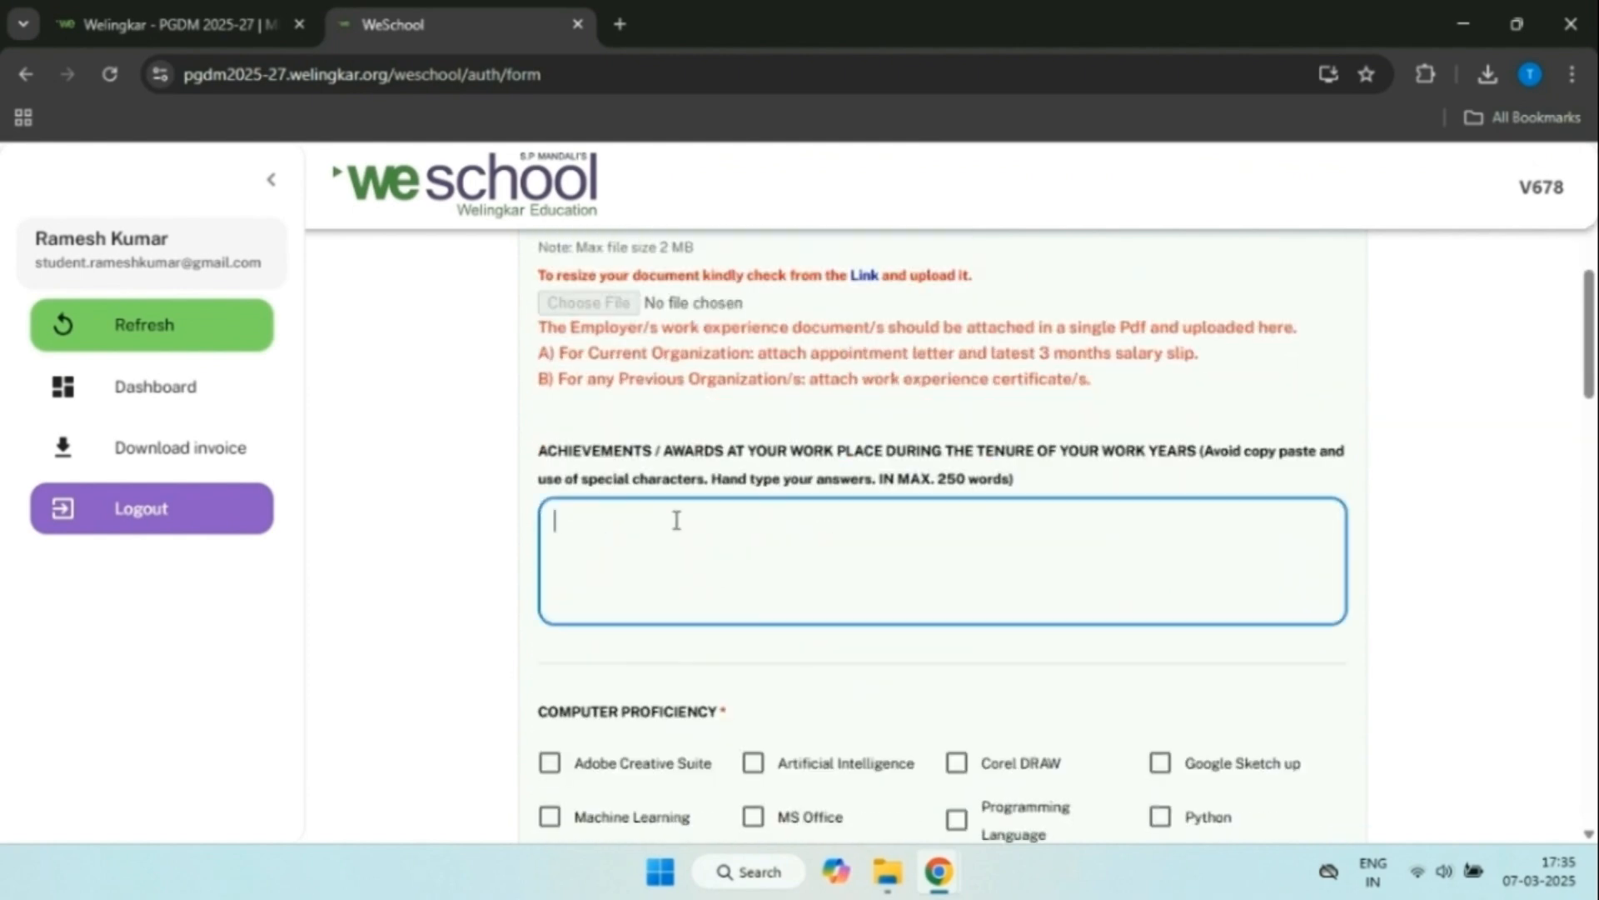
Try Machine Learning, MS Office, Programming Language, Python and OTHER, leaving Computer Proficiency as NONE.
scroll(837, 561, "down", 3)
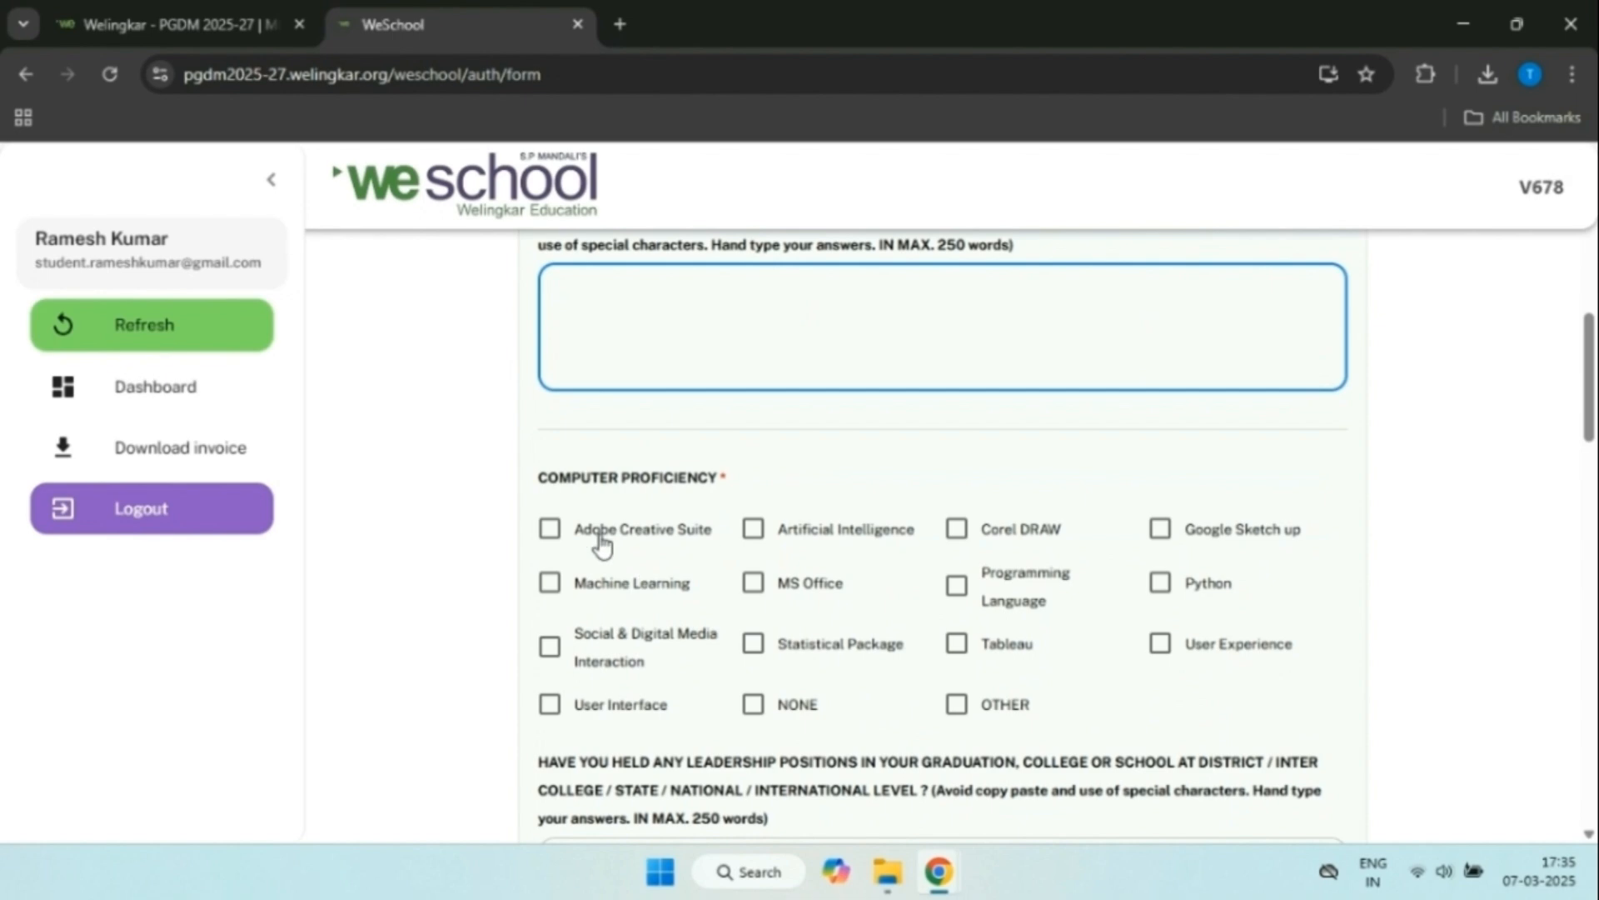
left_click(551, 584)
left_click(754, 583)
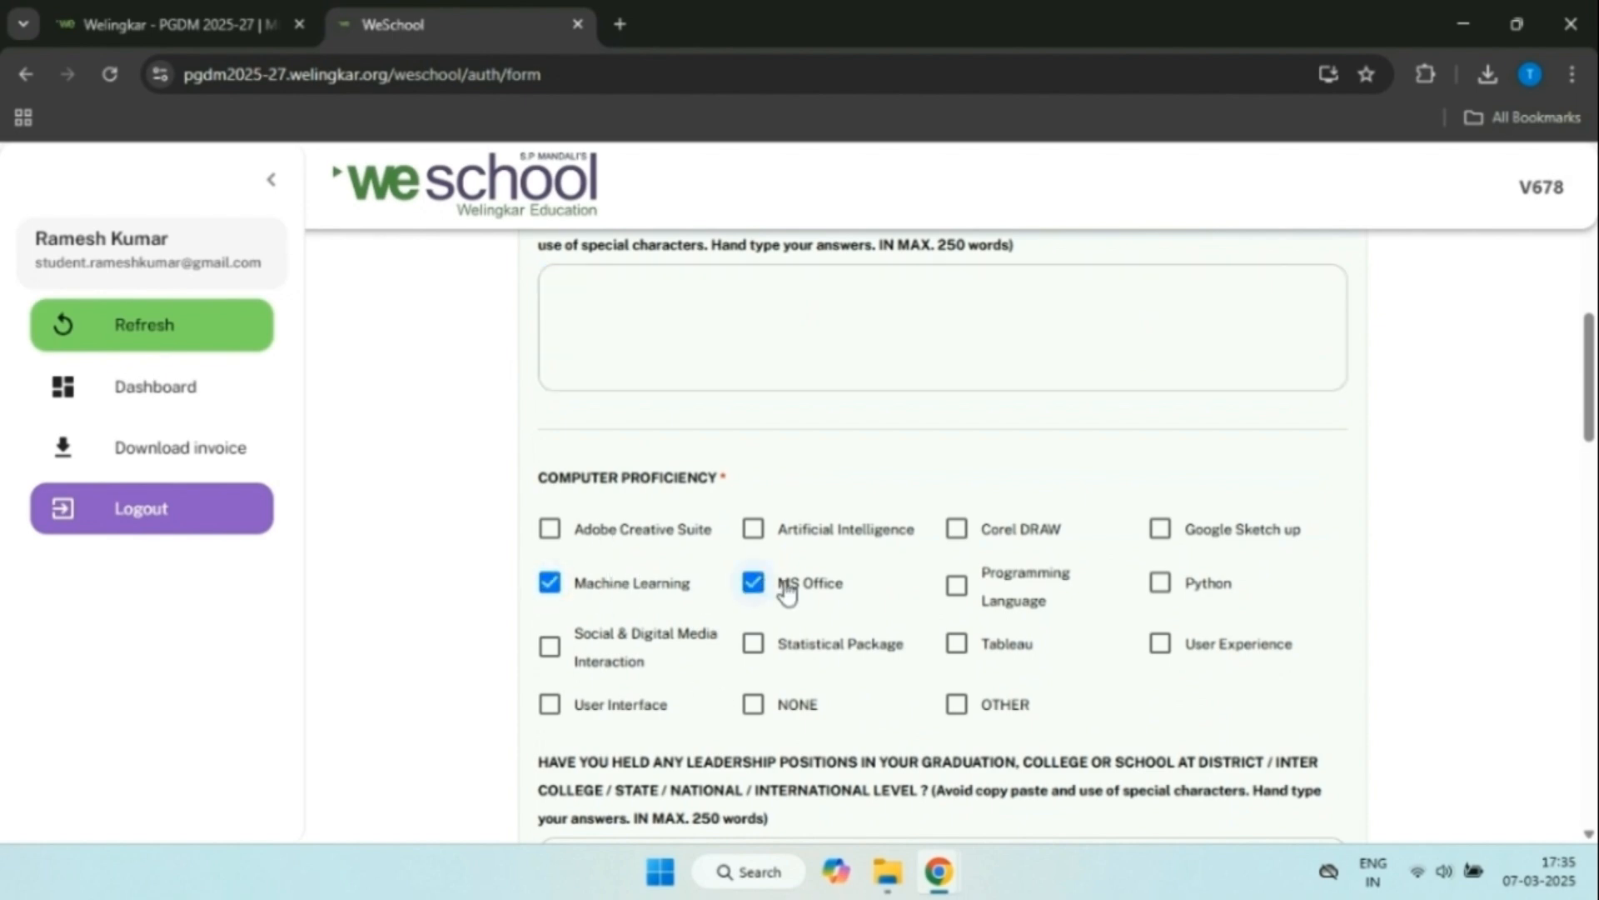
left_click(957, 585)
left_click(1160, 583)
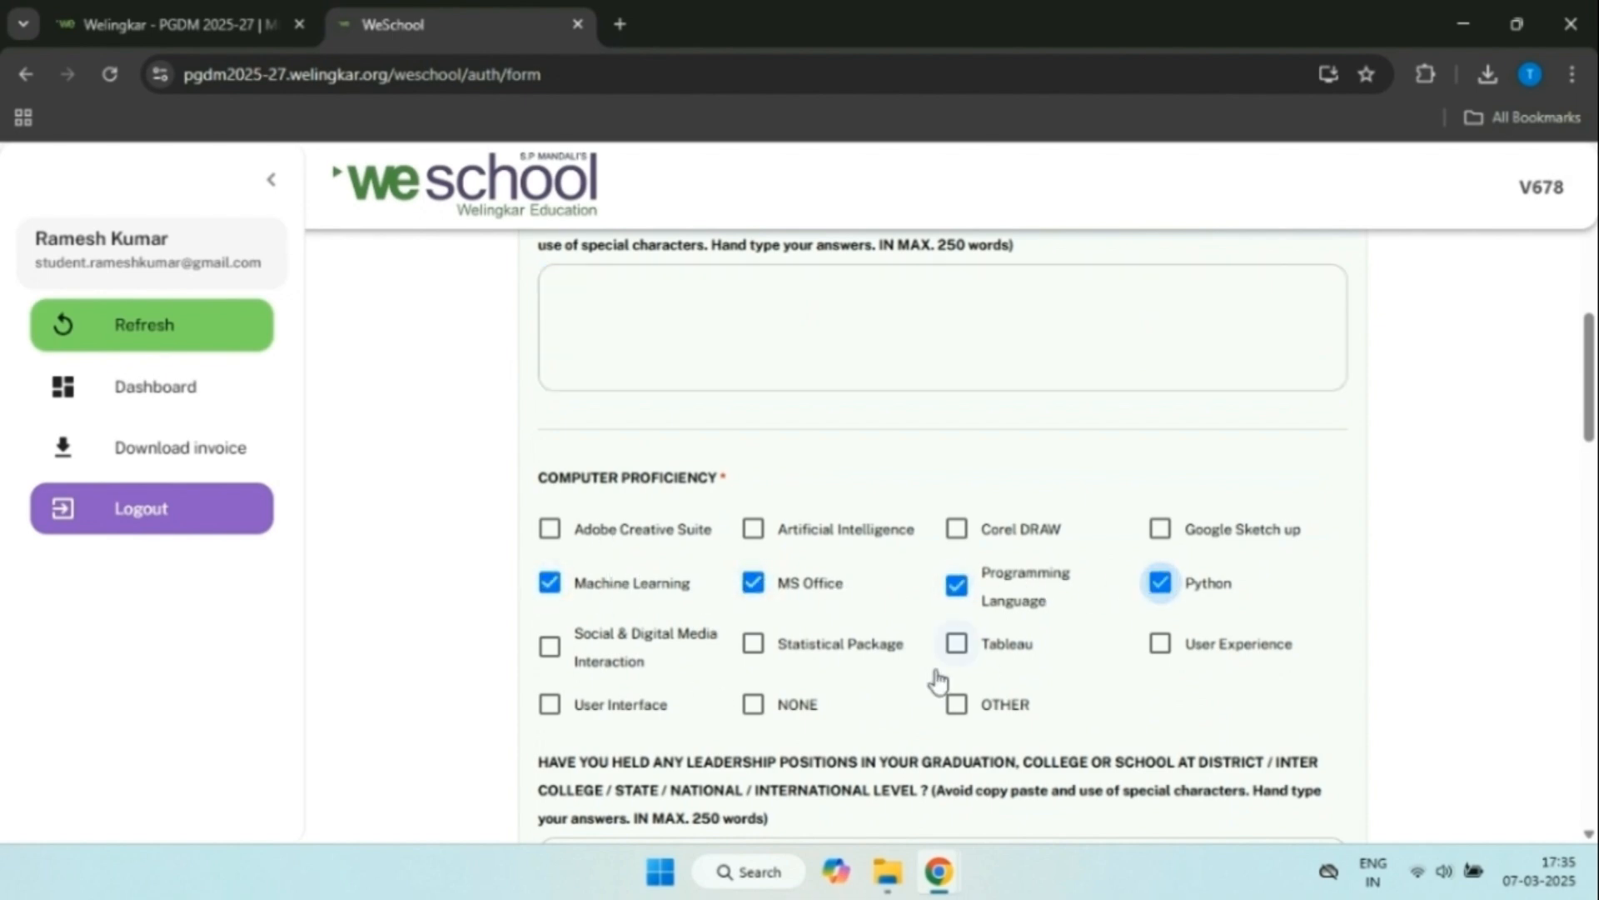
left_click(754, 706)
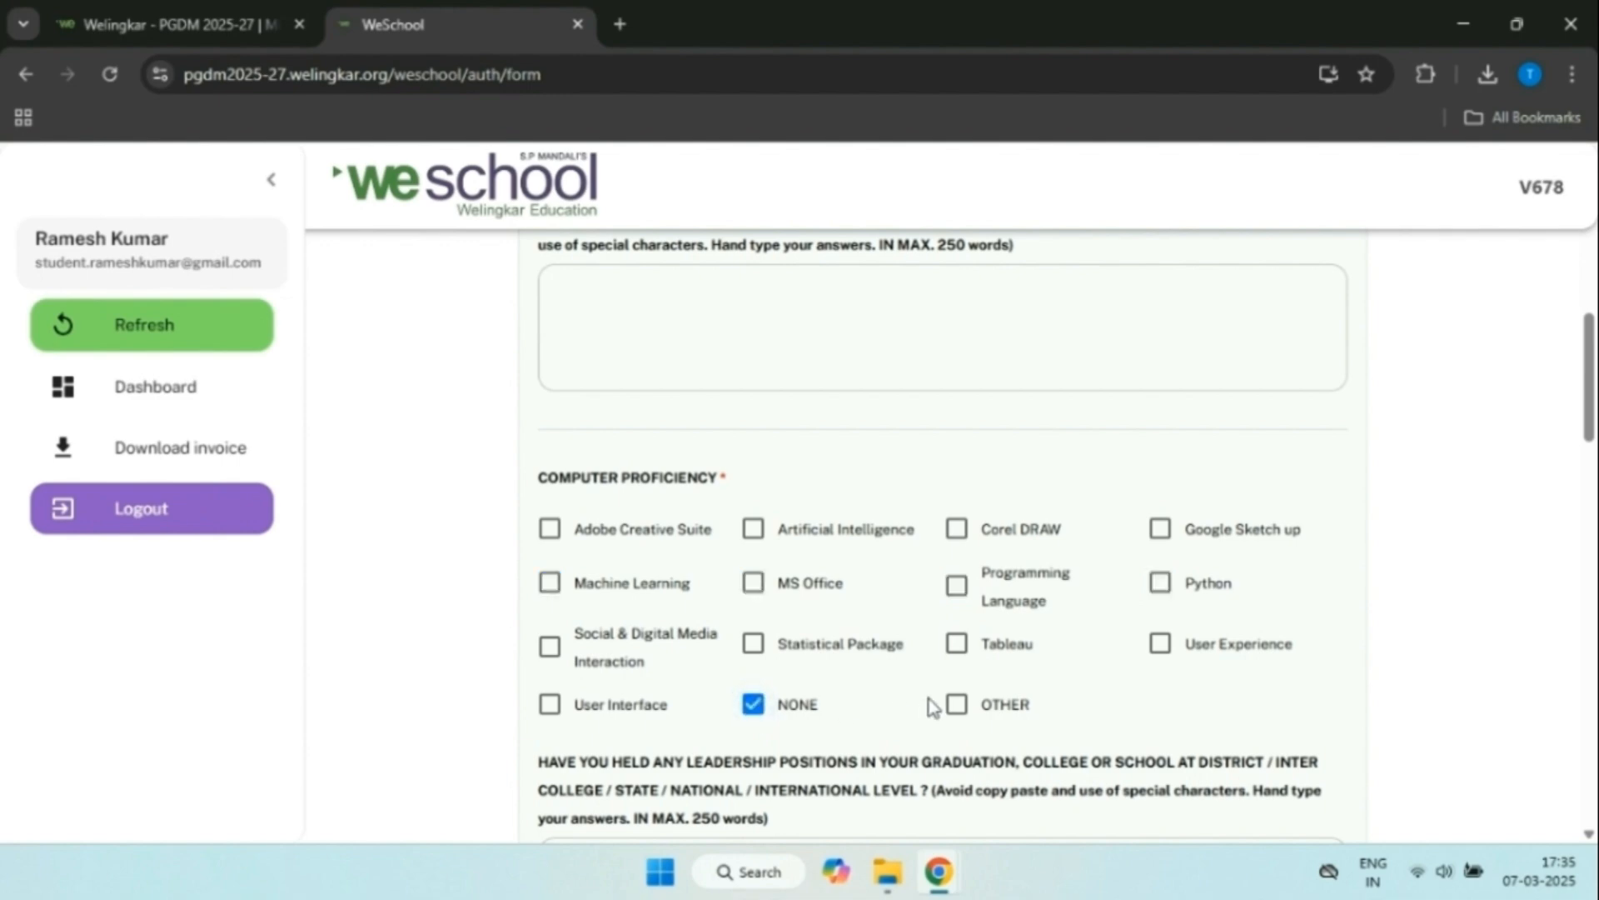
left_click(956, 705)
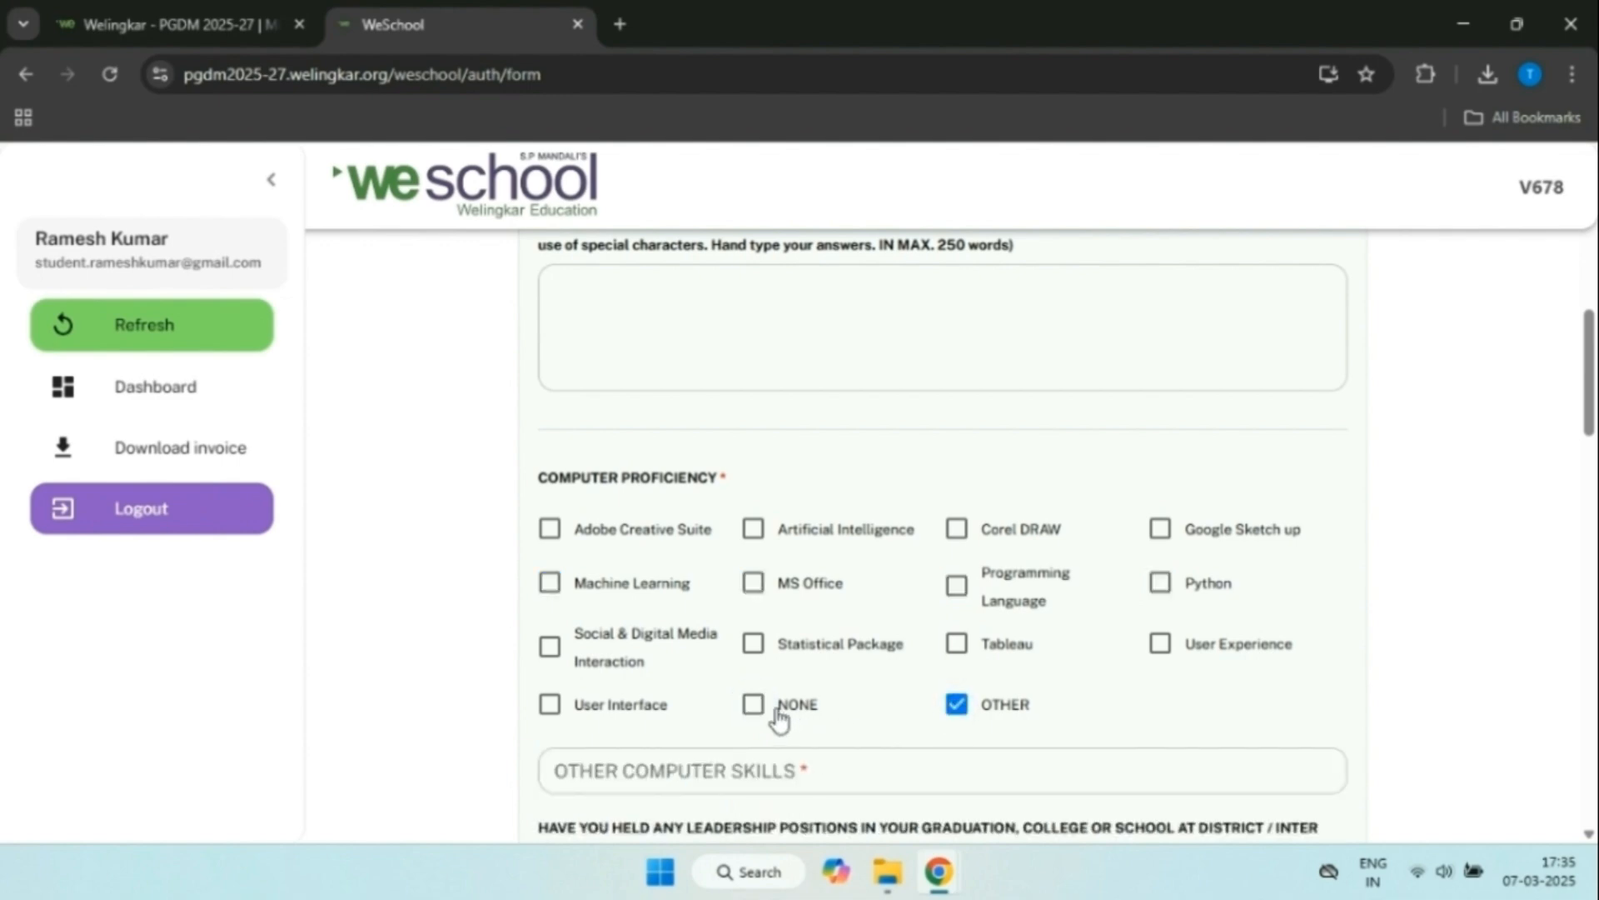
left_click(753, 704)
Focus the leadership positions answer and view Award 1's competition level choices.
scroll(910, 650, "down", 3)
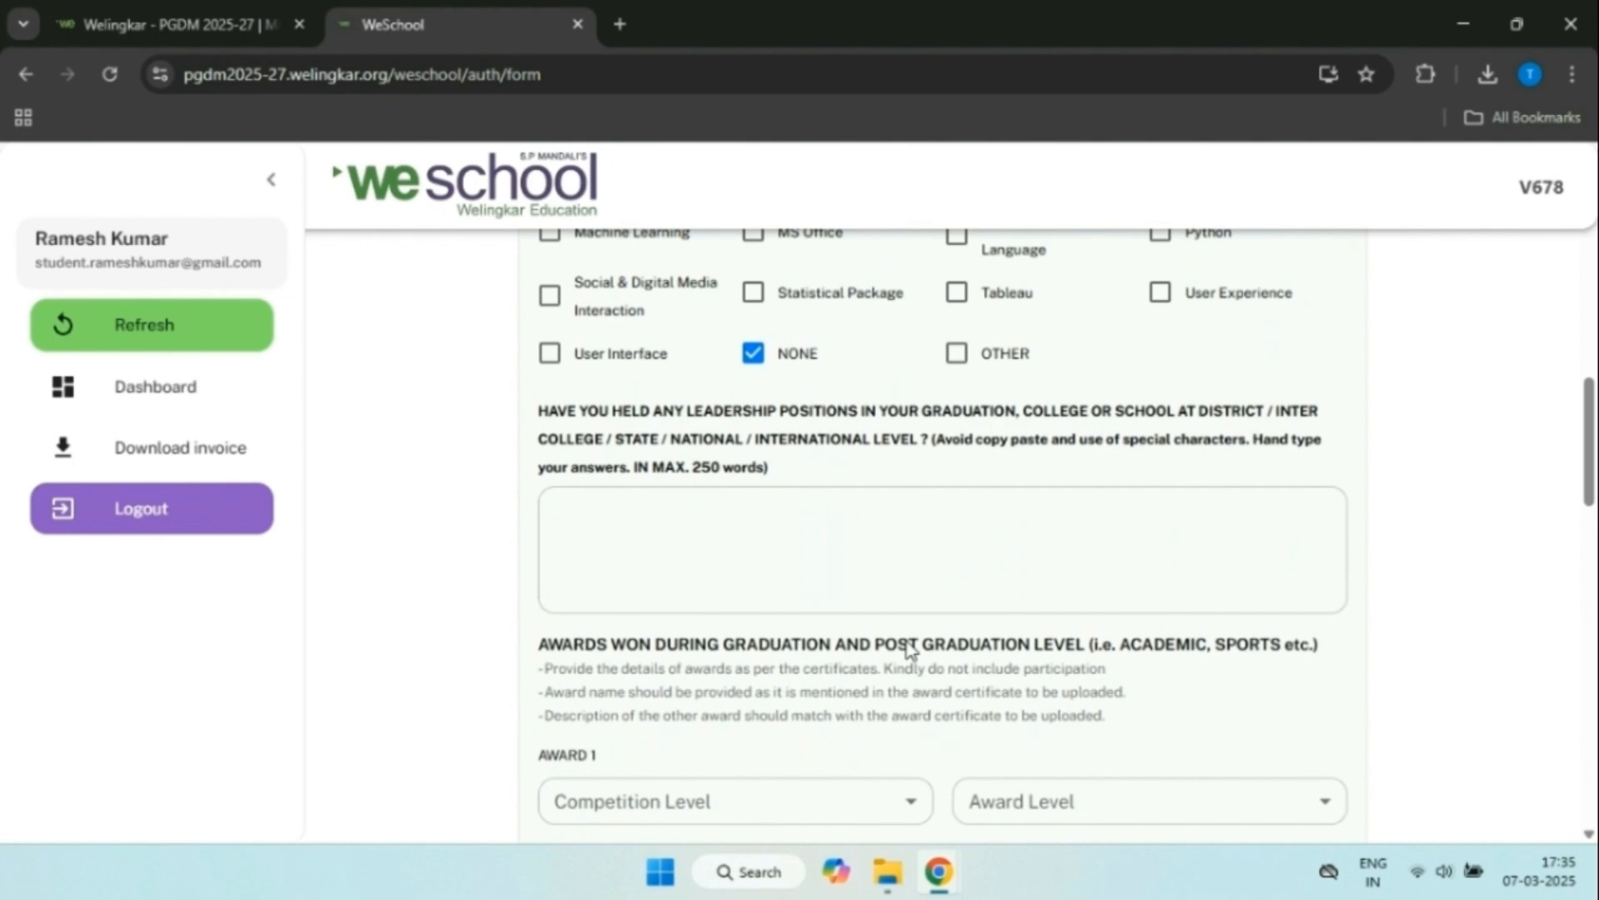
left_click(796, 546)
scroll(858, 620, "down", 1)
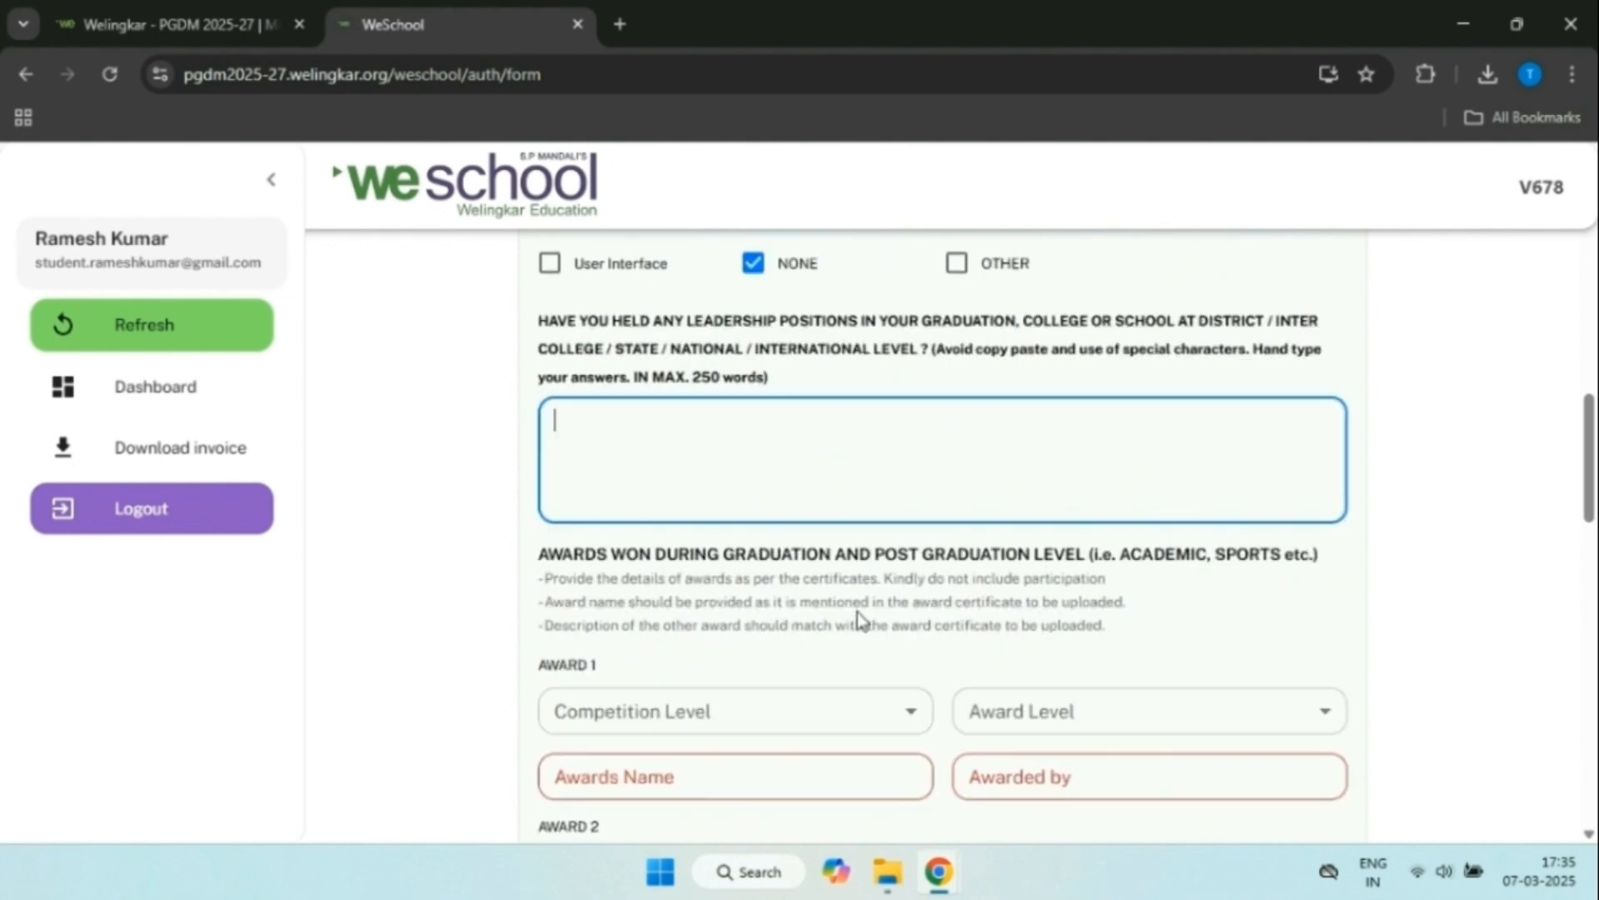
scroll(860, 620, "down", 2)
left_click(916, 583)
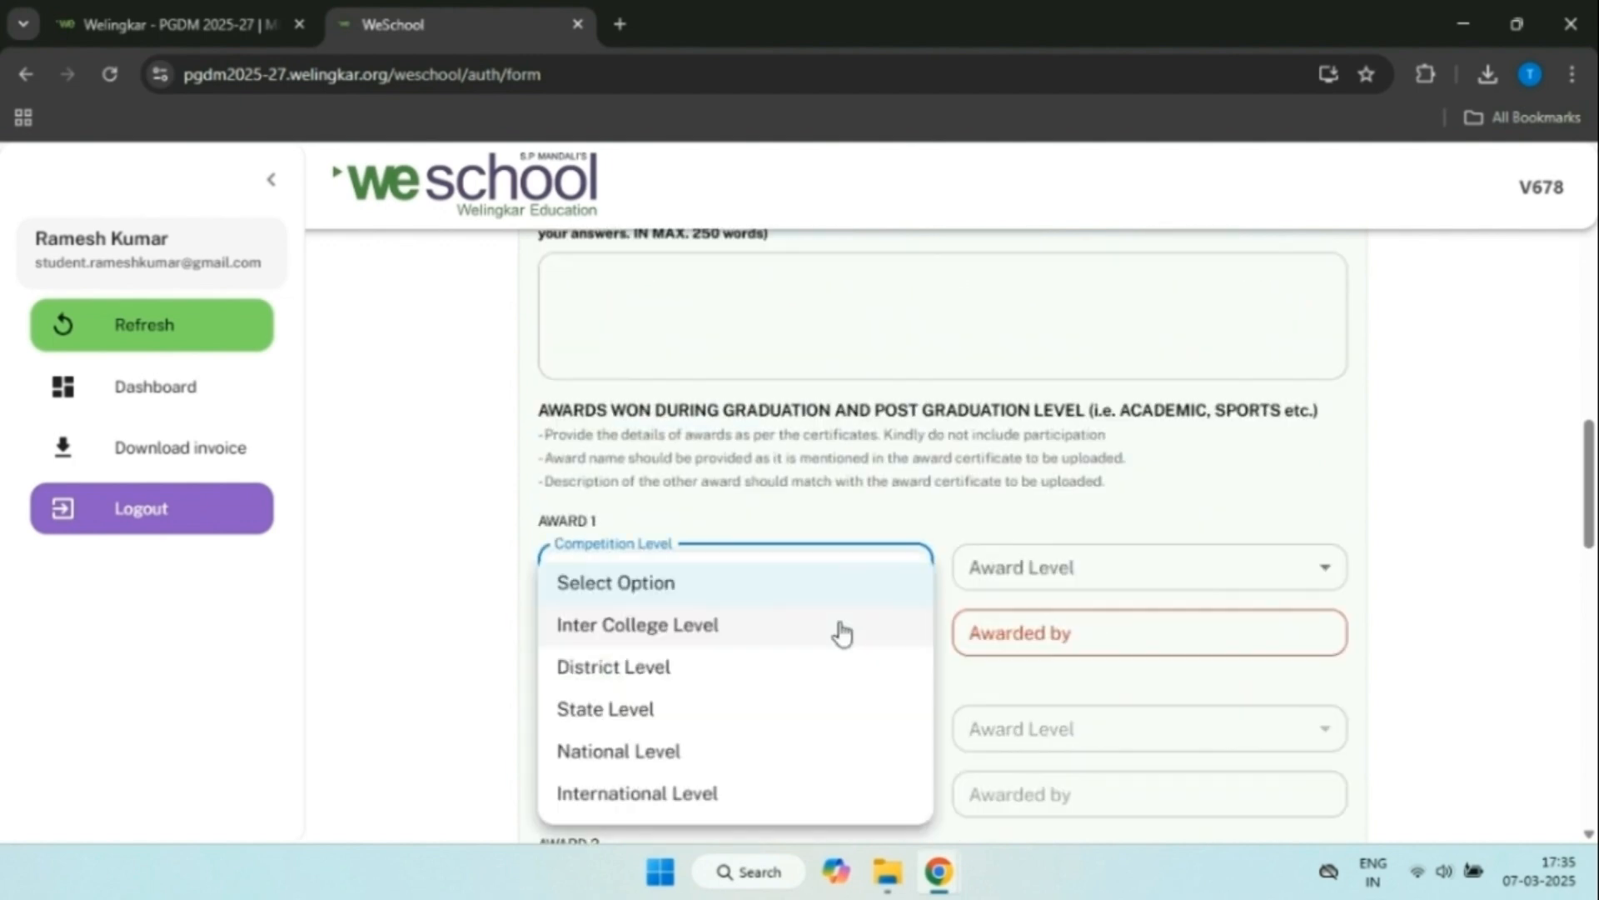
Set Award 1 to Inter College Level and First Prize, then clear both levels again.
left_click(842, 635)
left_click(1017, 594)
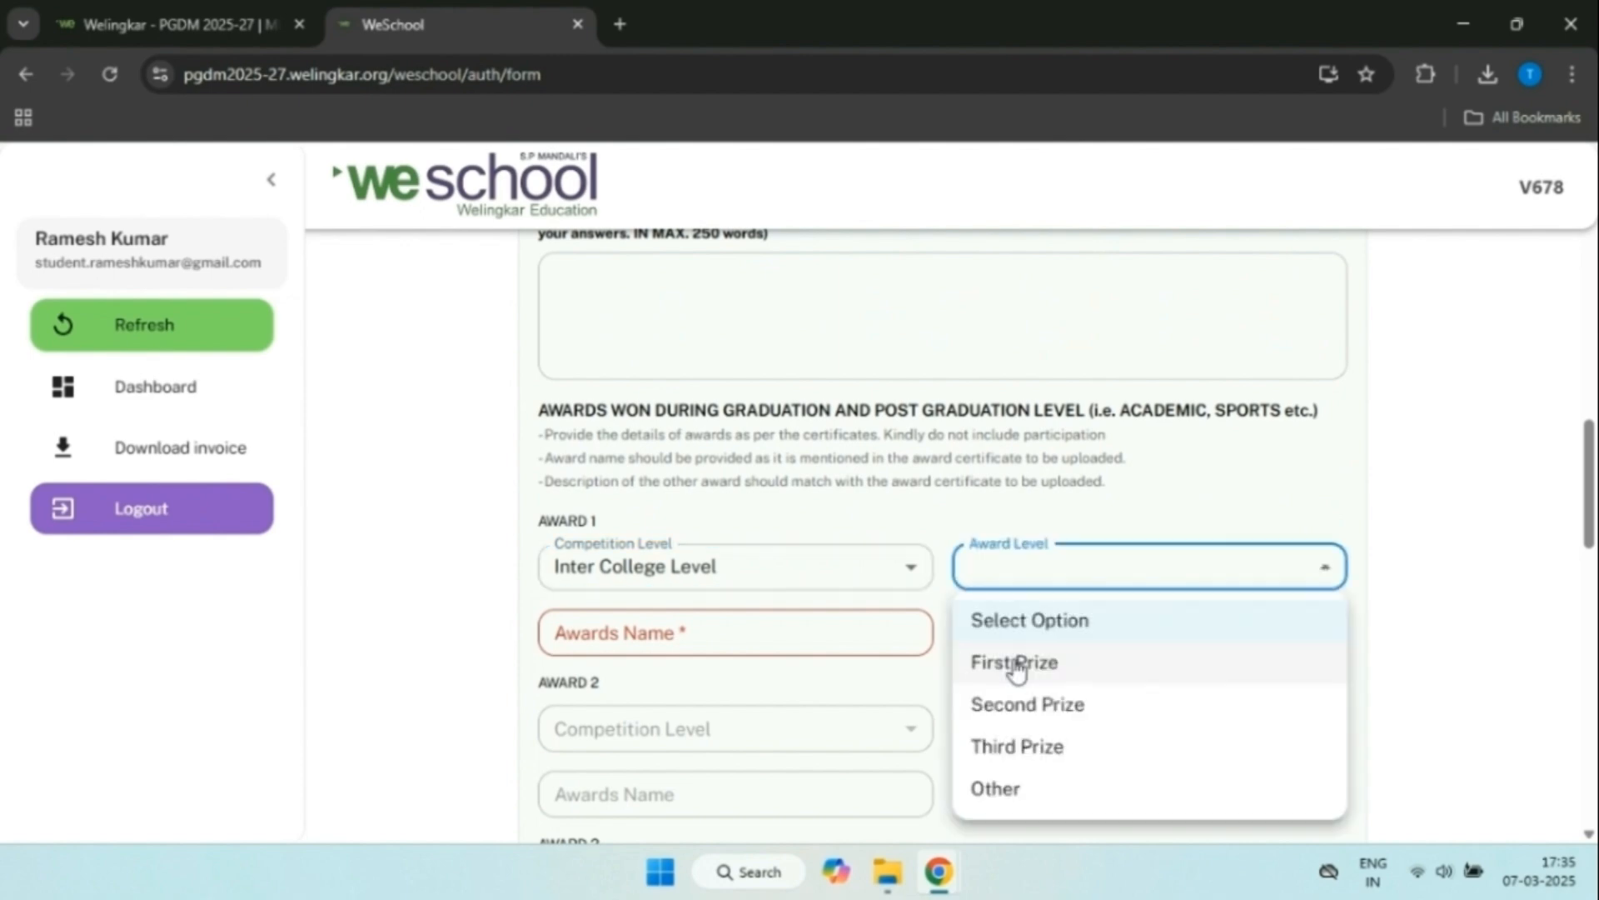
left_click(1017, 663)
left_click(861, 635)
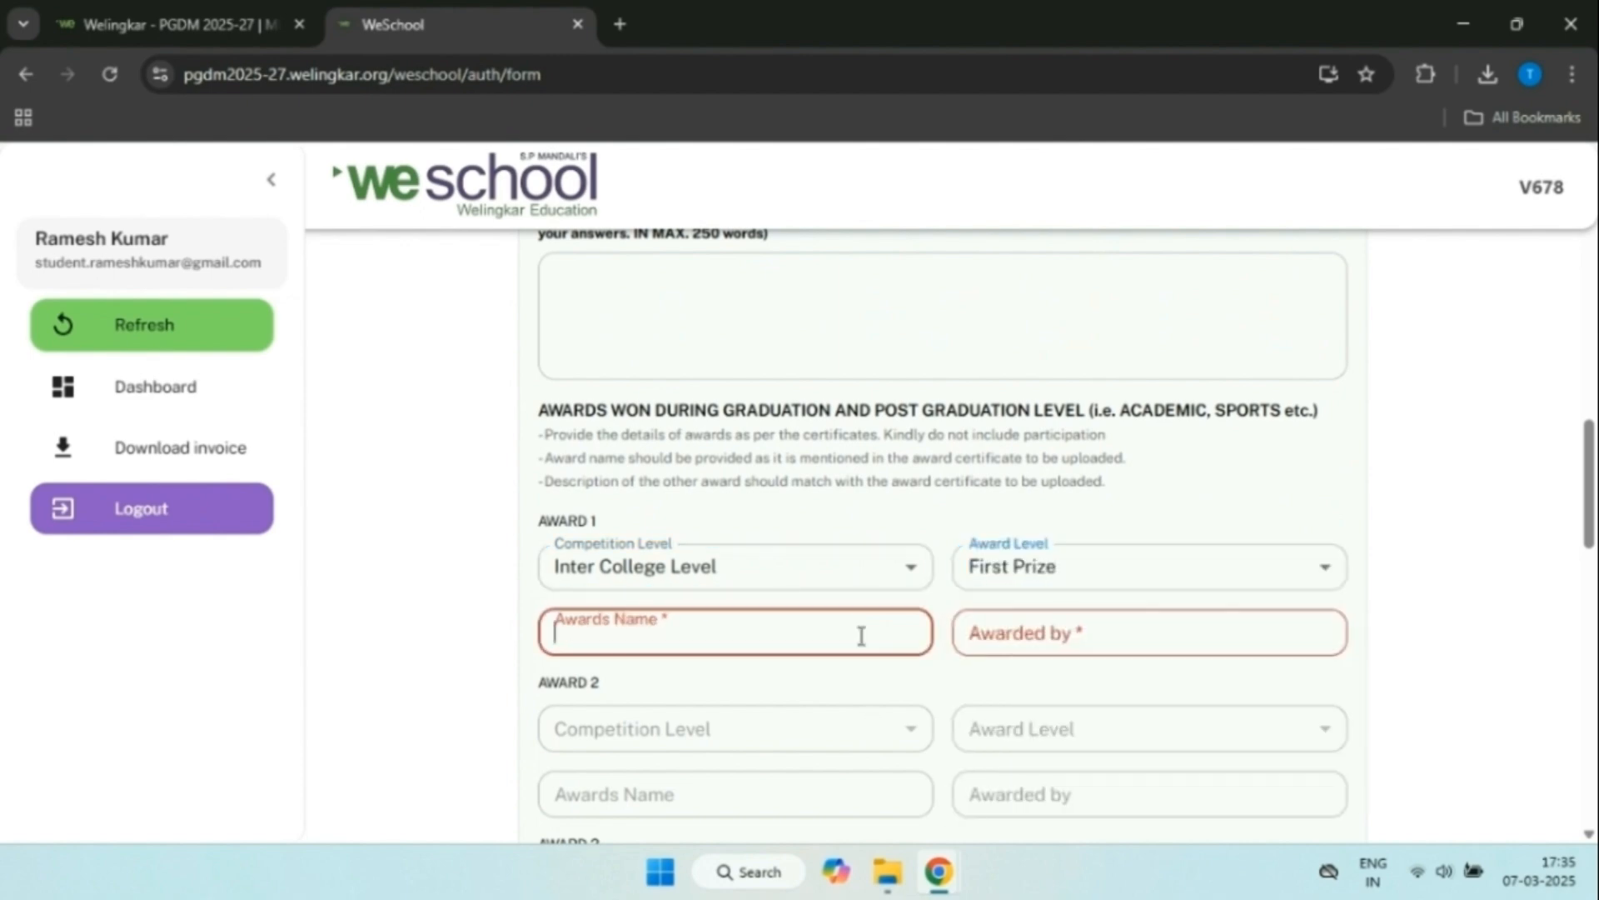
left_click(1083, 631)
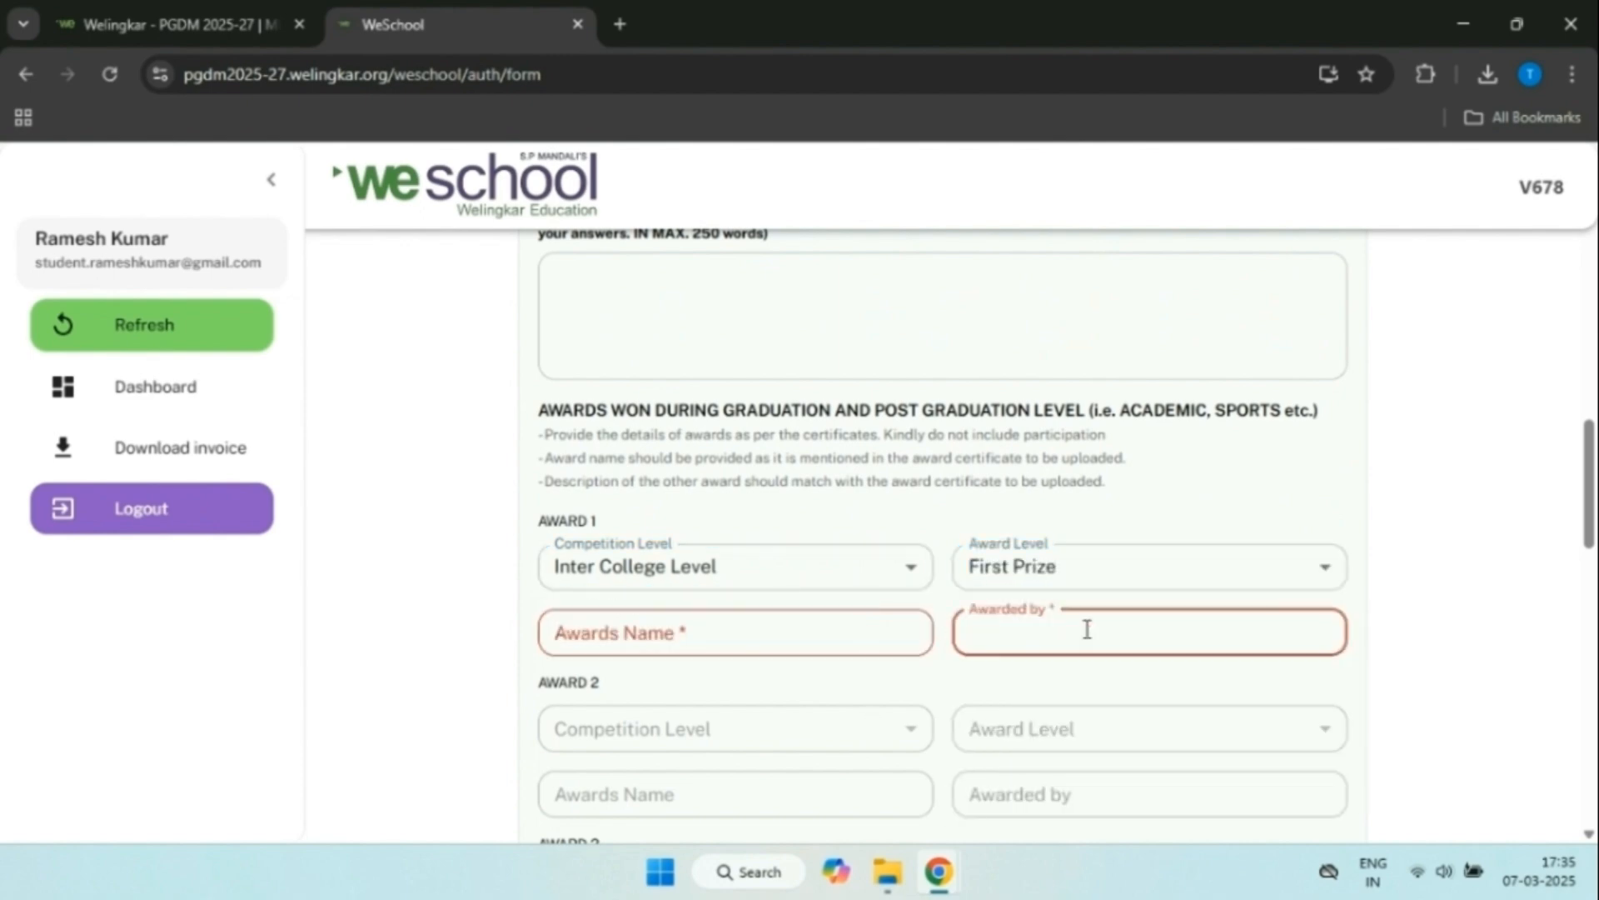
left_click(897, 573)
left_click(1010, 581)
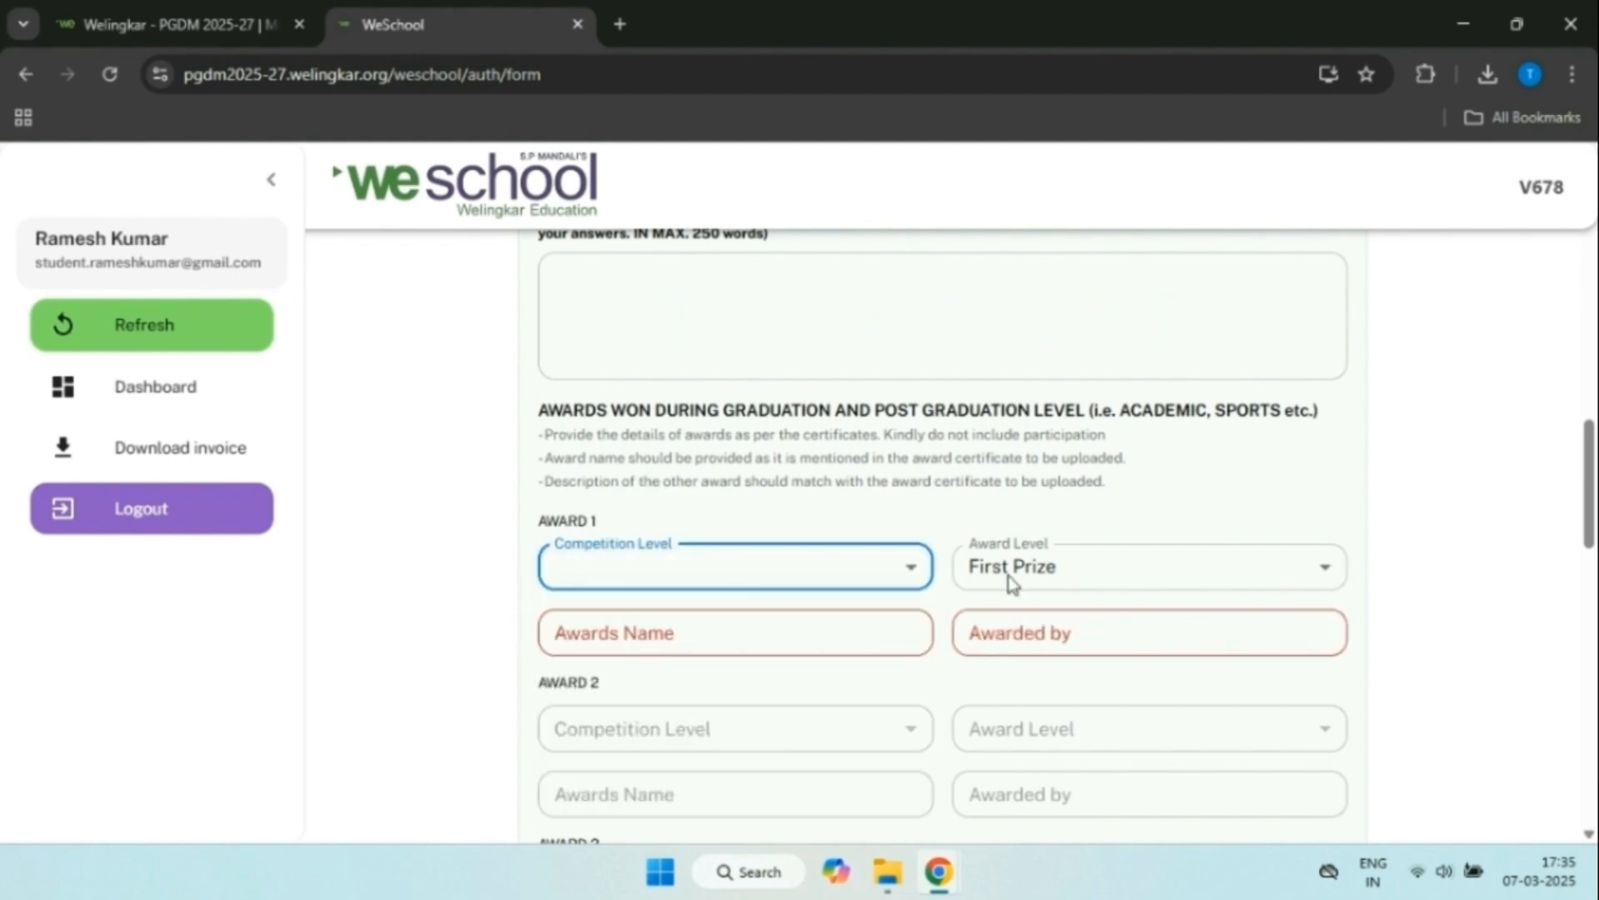
left_click(1010, 581)
left_click(1014, 625)
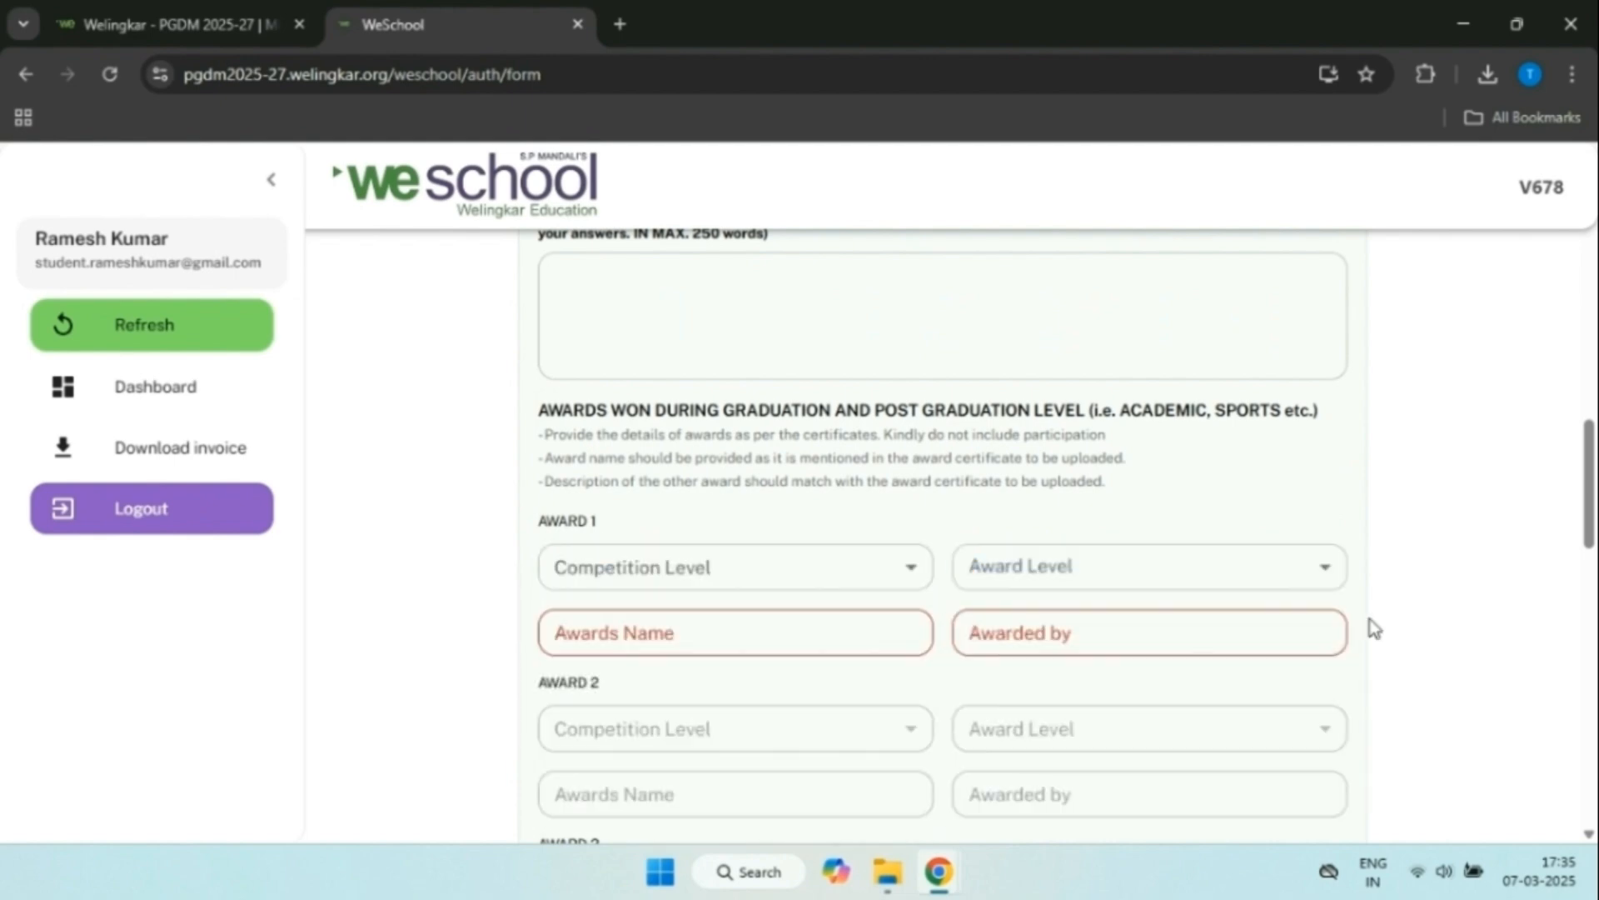
Select the Awards file for the award certificate upload, then cancel without attaching it.
scroll(1373, 628, "down", 4)
scroll(1366, 629, "down", 2)
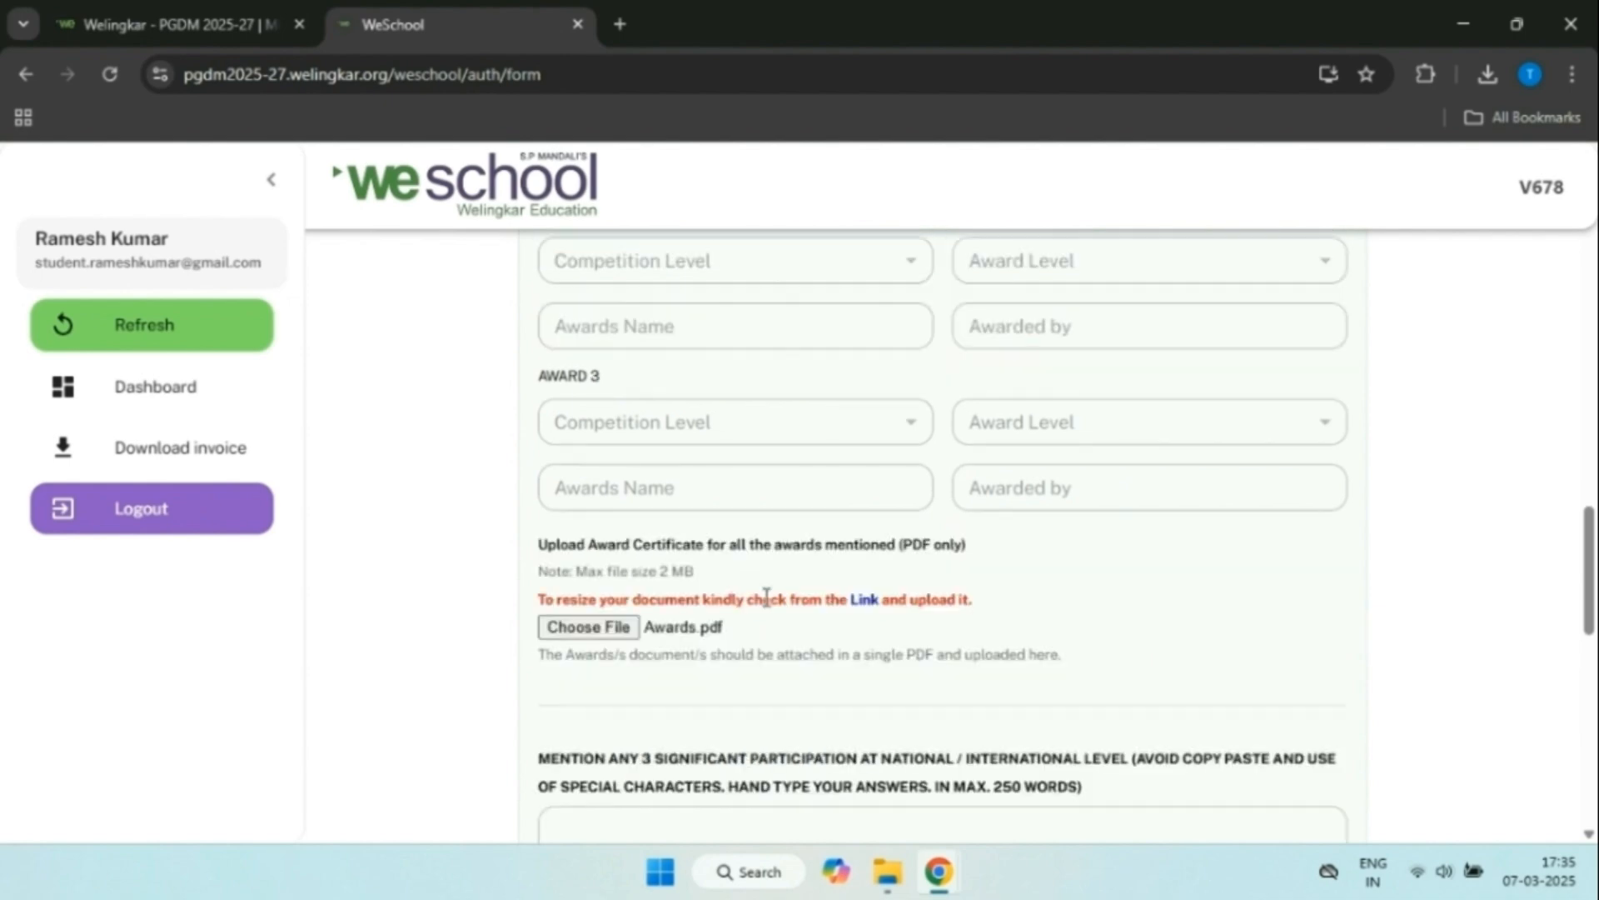
left_click(589, 628)
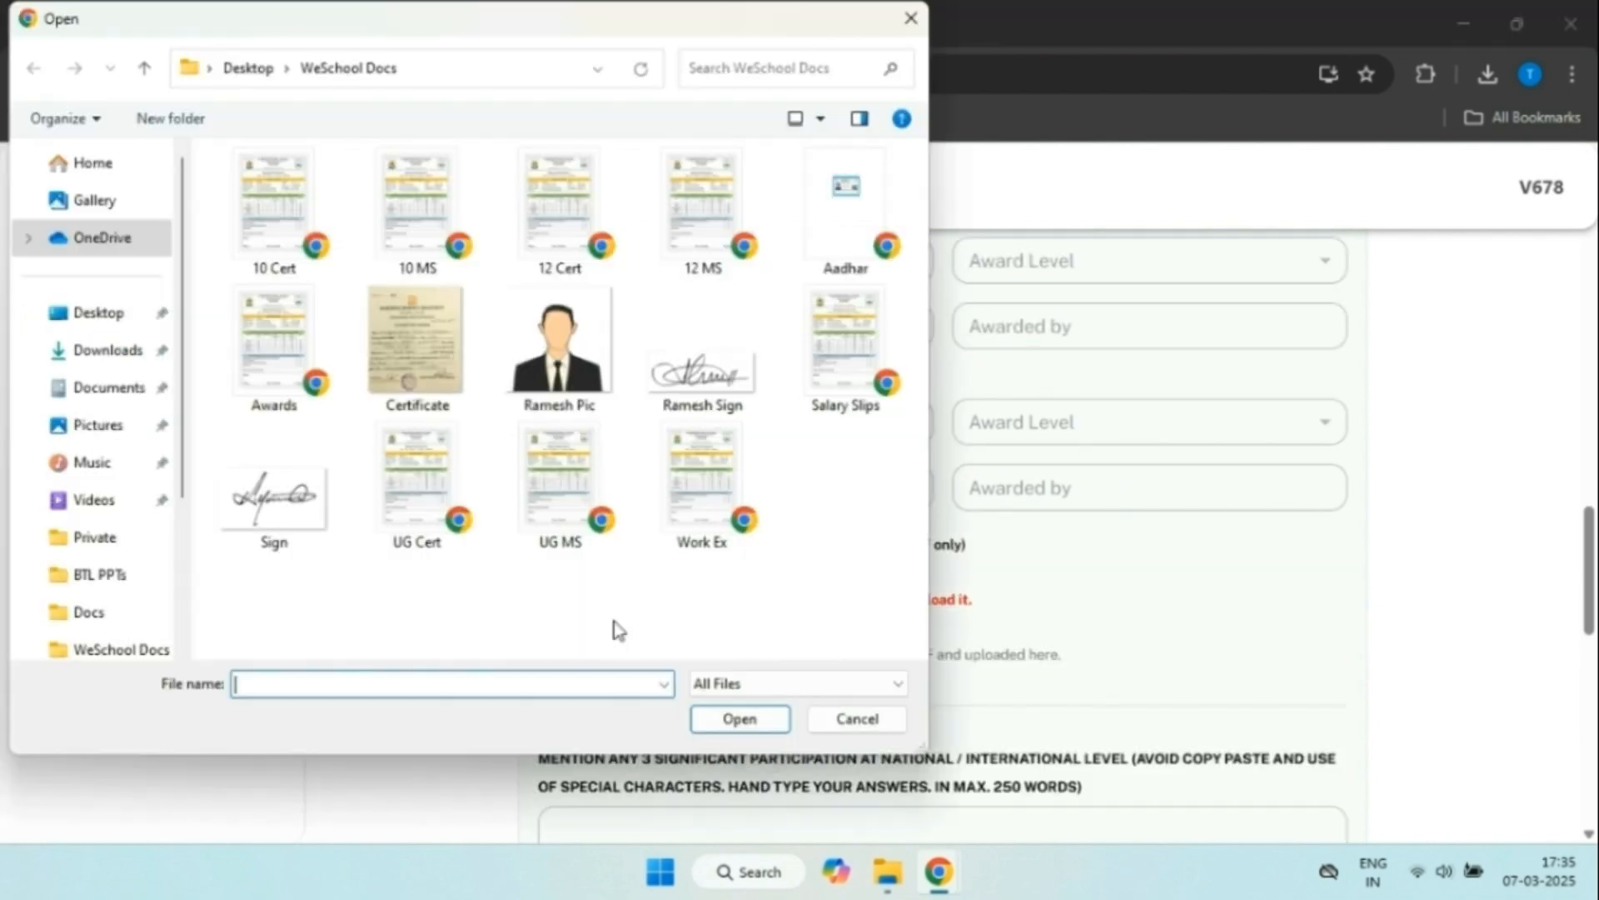
left_click(283, 349)
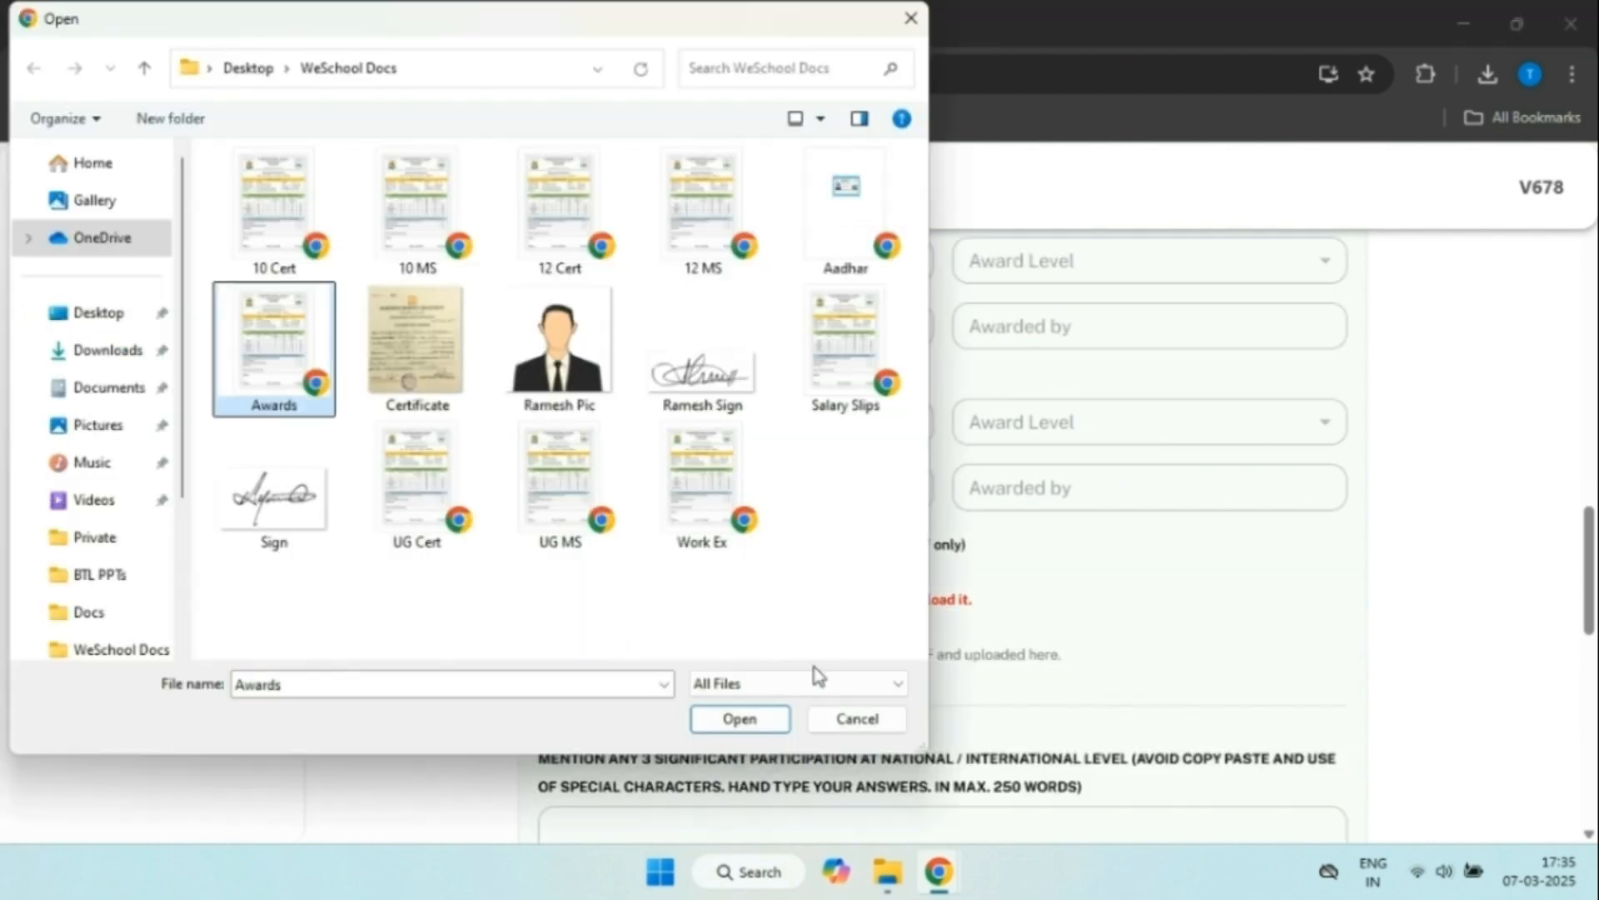
left_click(863, 719)
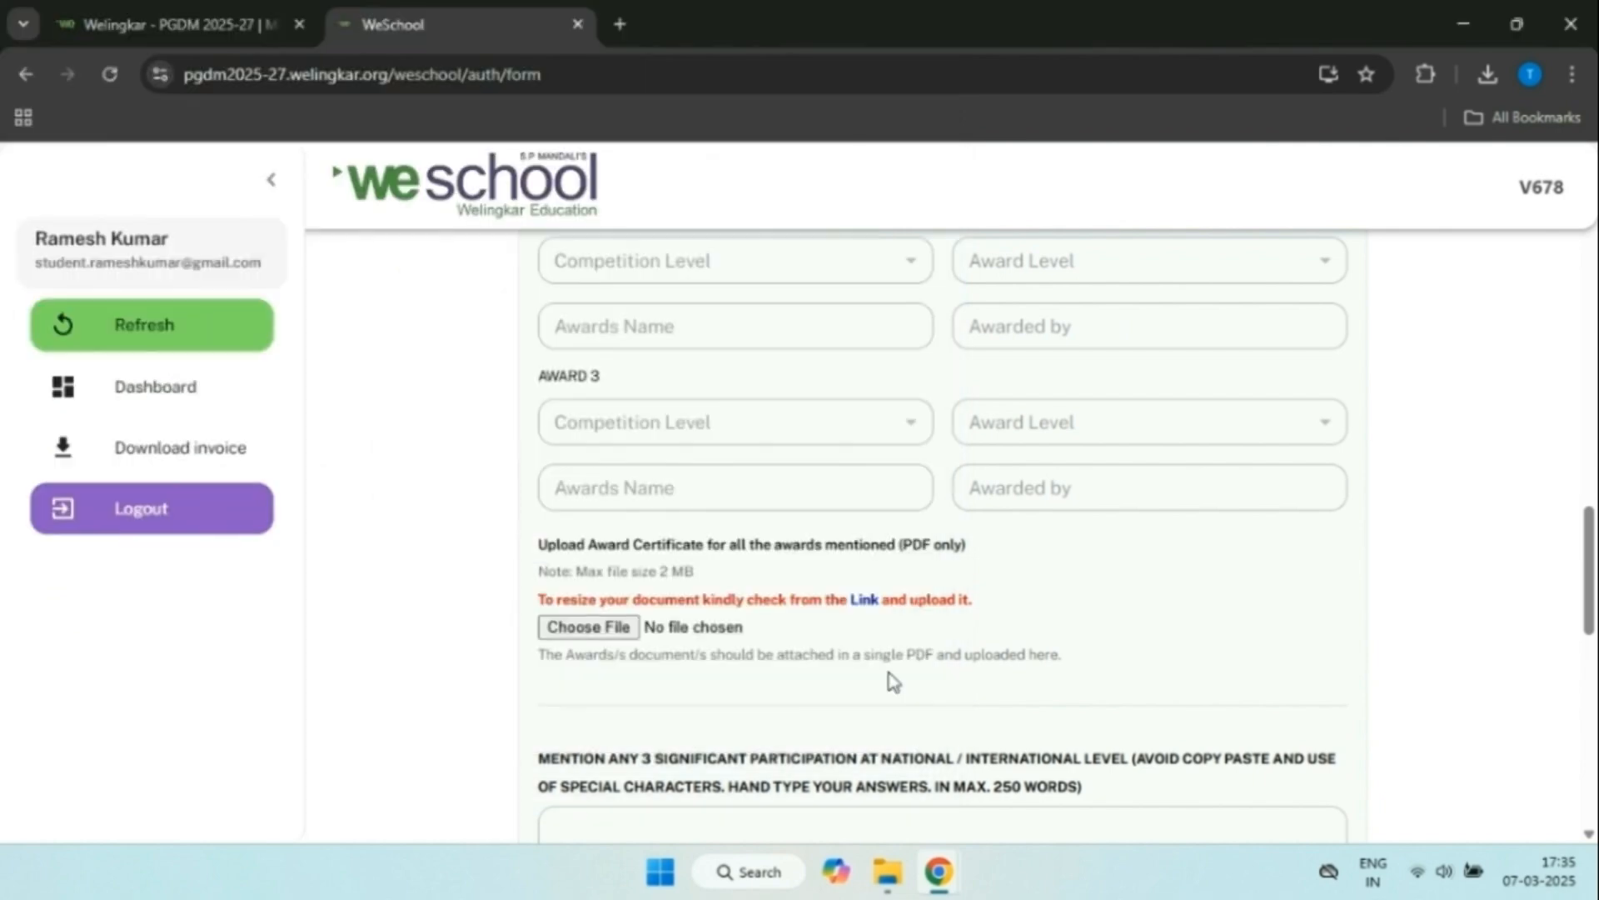
Answer No to the additional professional qualifications question.
scroll(925, 645, "down", 4)
left_click(876, 511)
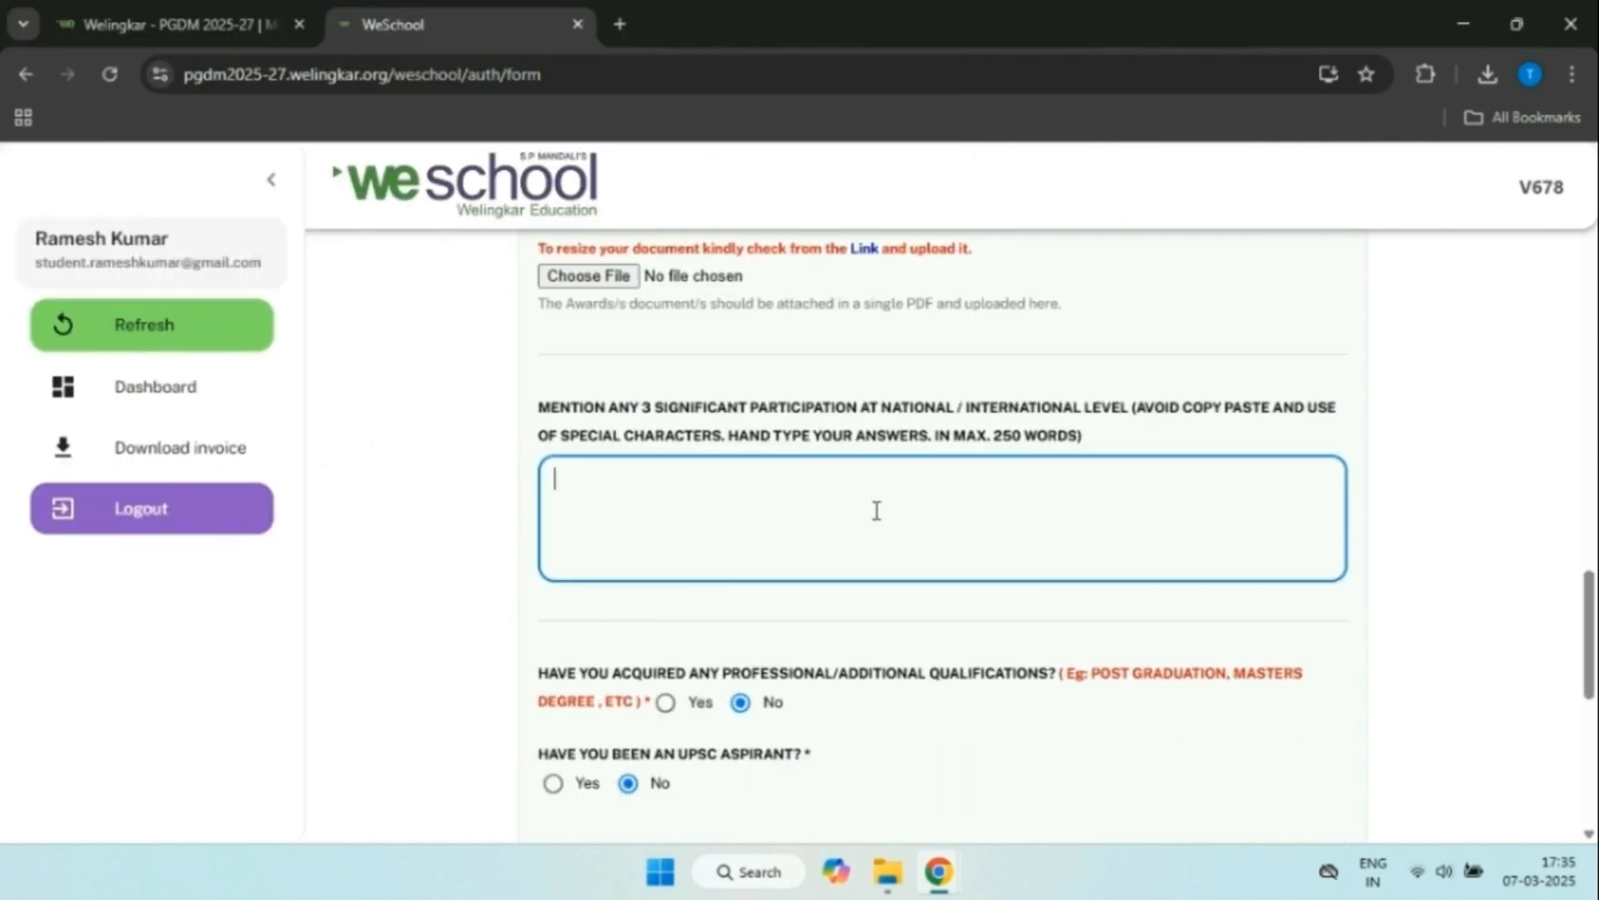
scroll(927, 648, "down", 3)
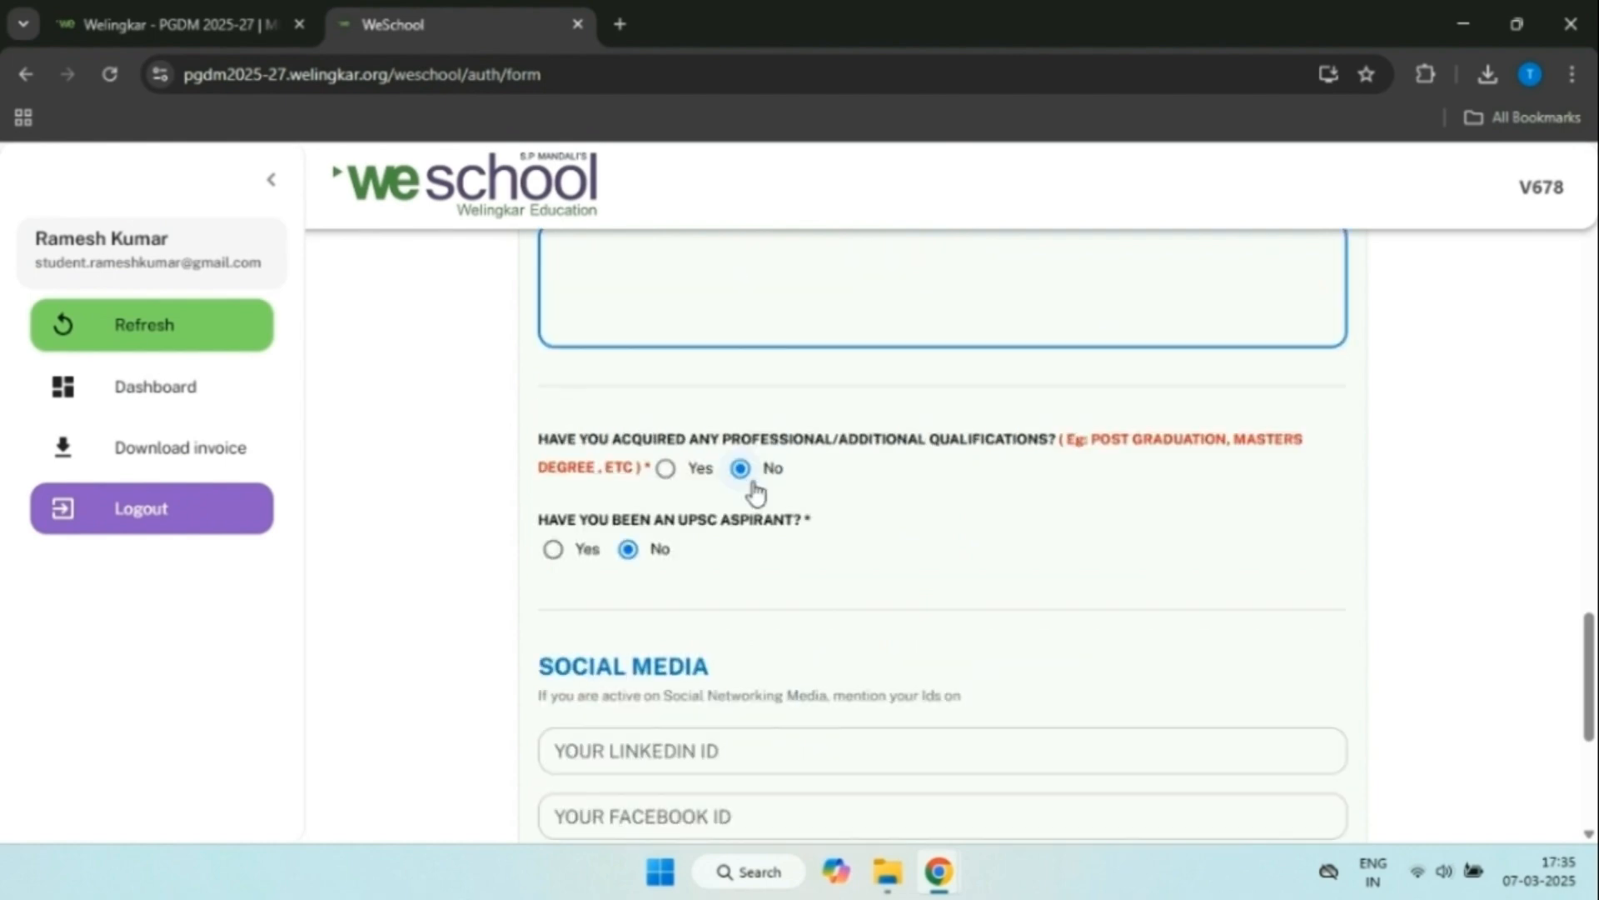
left_click(667, 469)
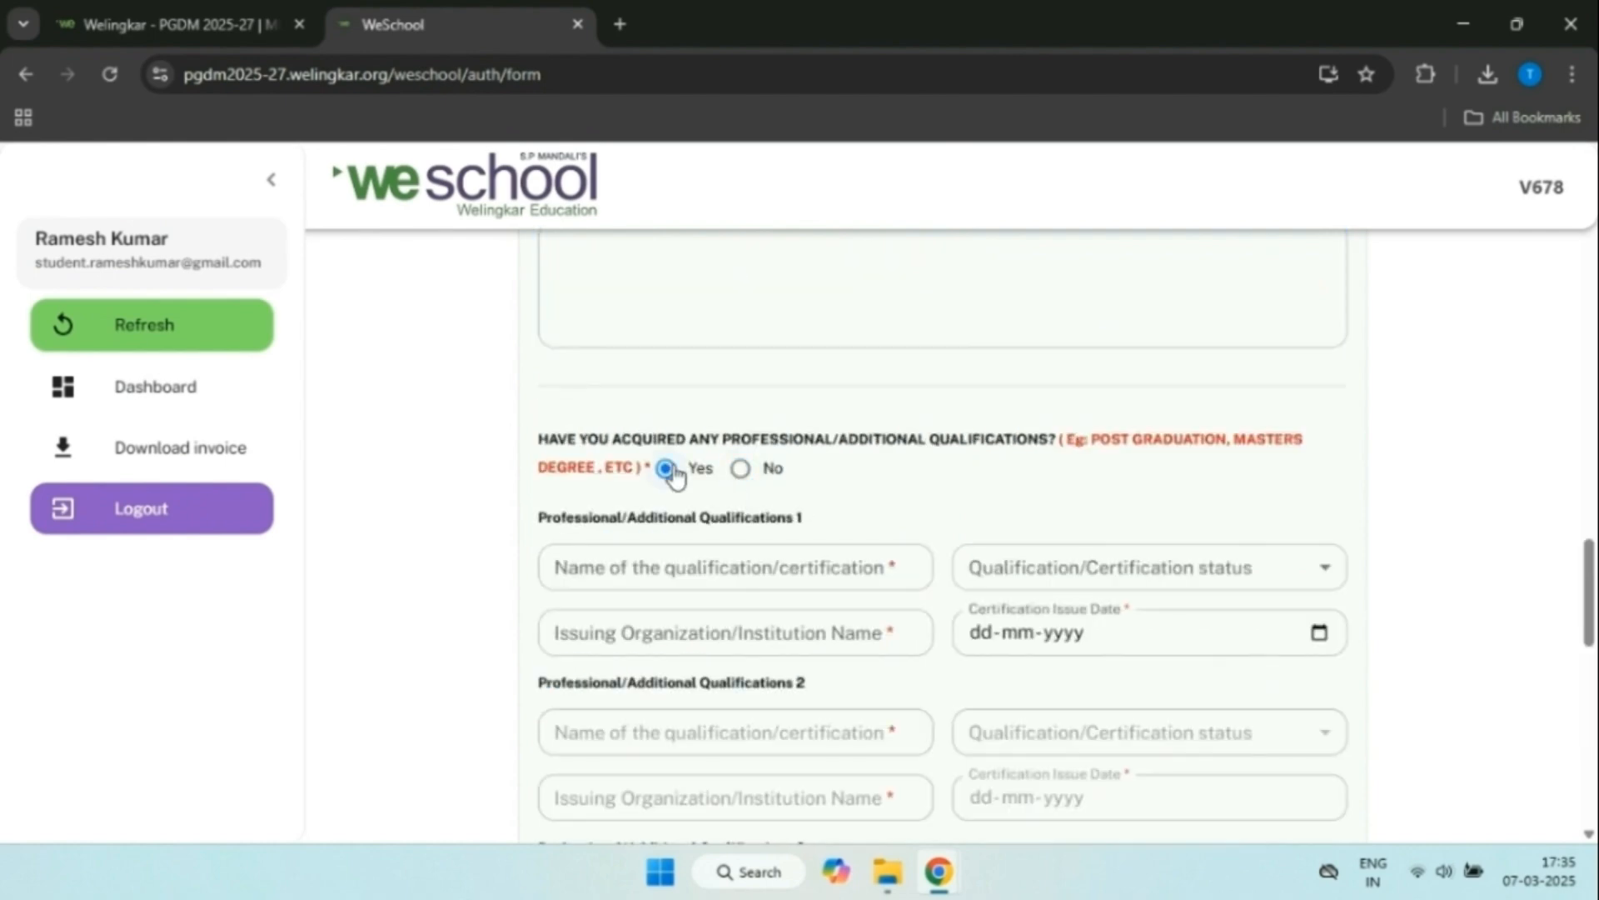
left_click(741, 469)
Answer No to the UPSC aspirant question and save the work experience section.
scroll(842, 506, "down", 1)
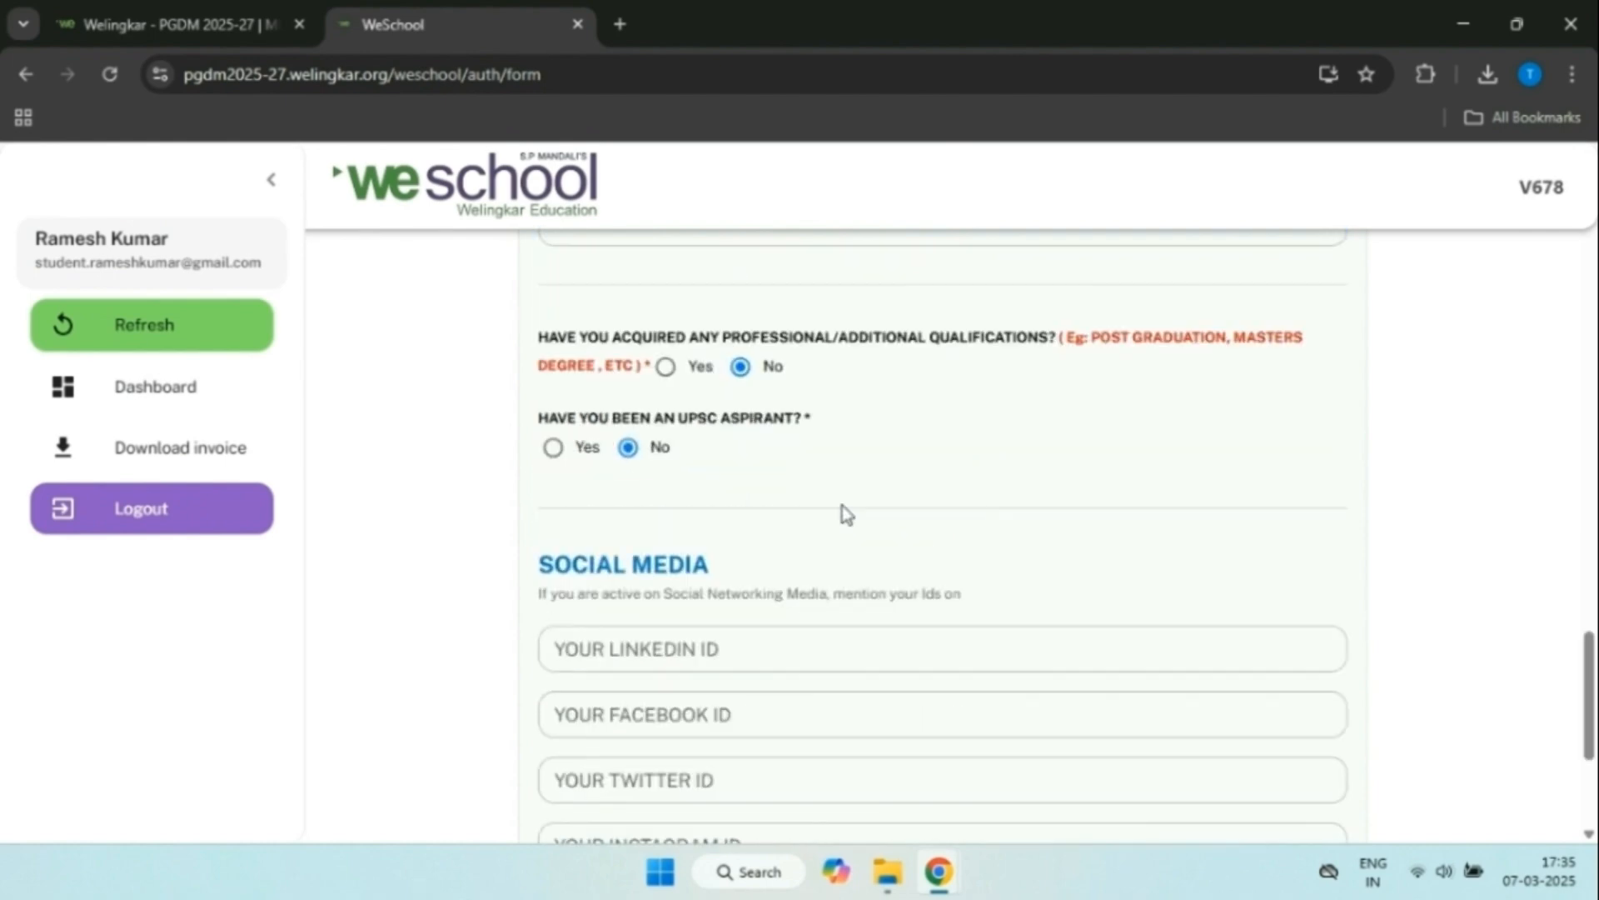
scroll(843, 507, "down", 1)
scroll(821, 484, "up", 1)
left_click(555, 432)
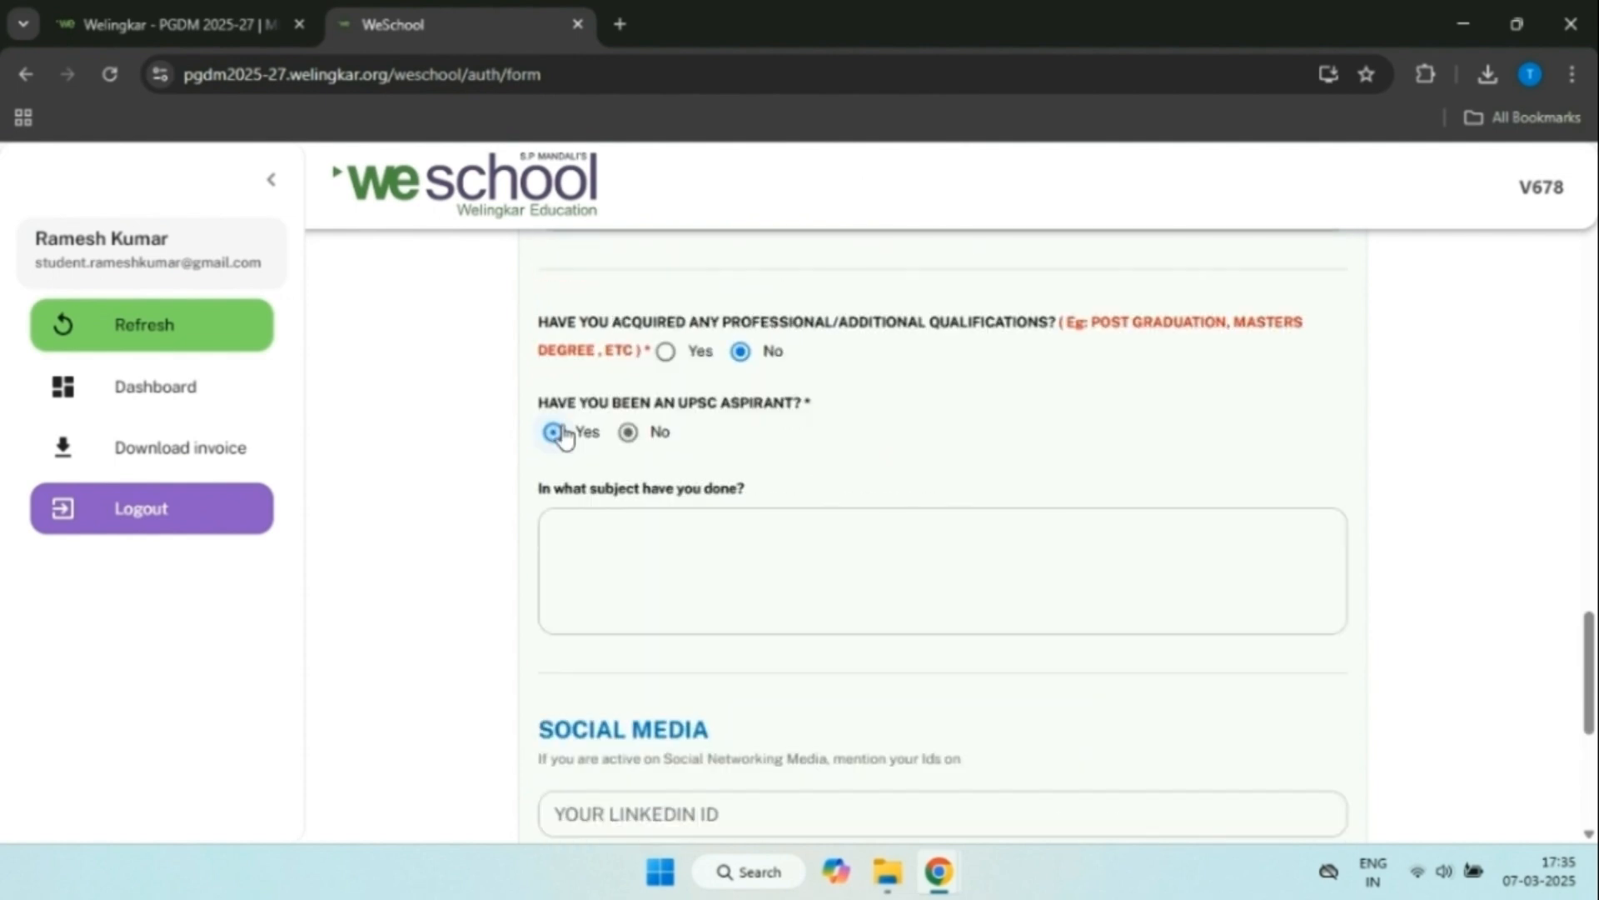
left_click(629, 432)
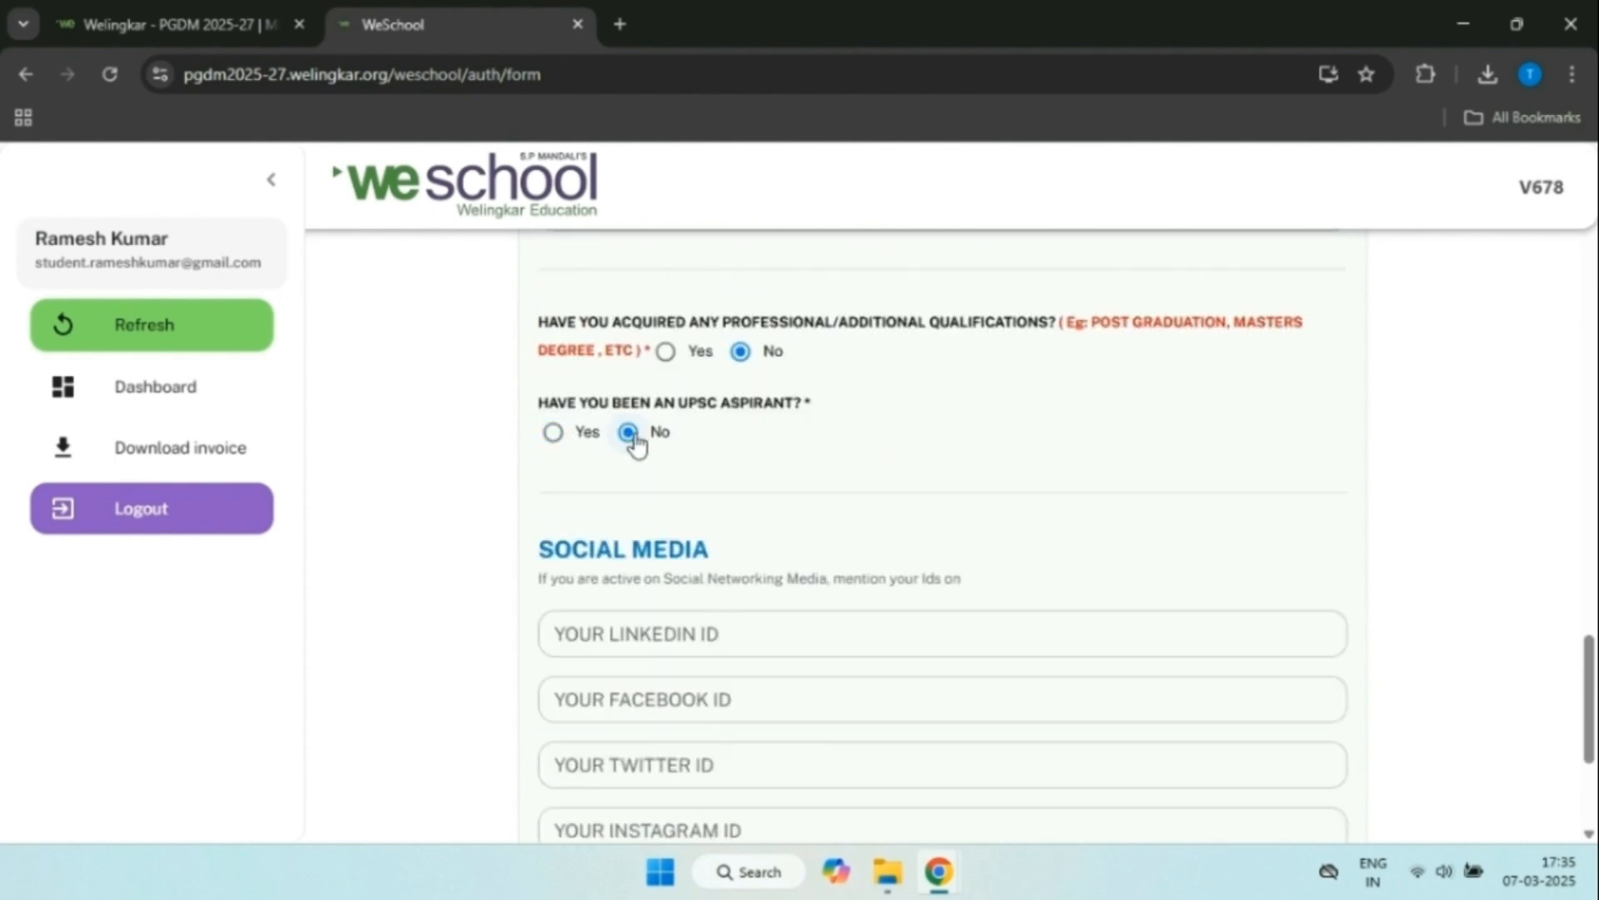
scroll(717, 449, "down", 3)
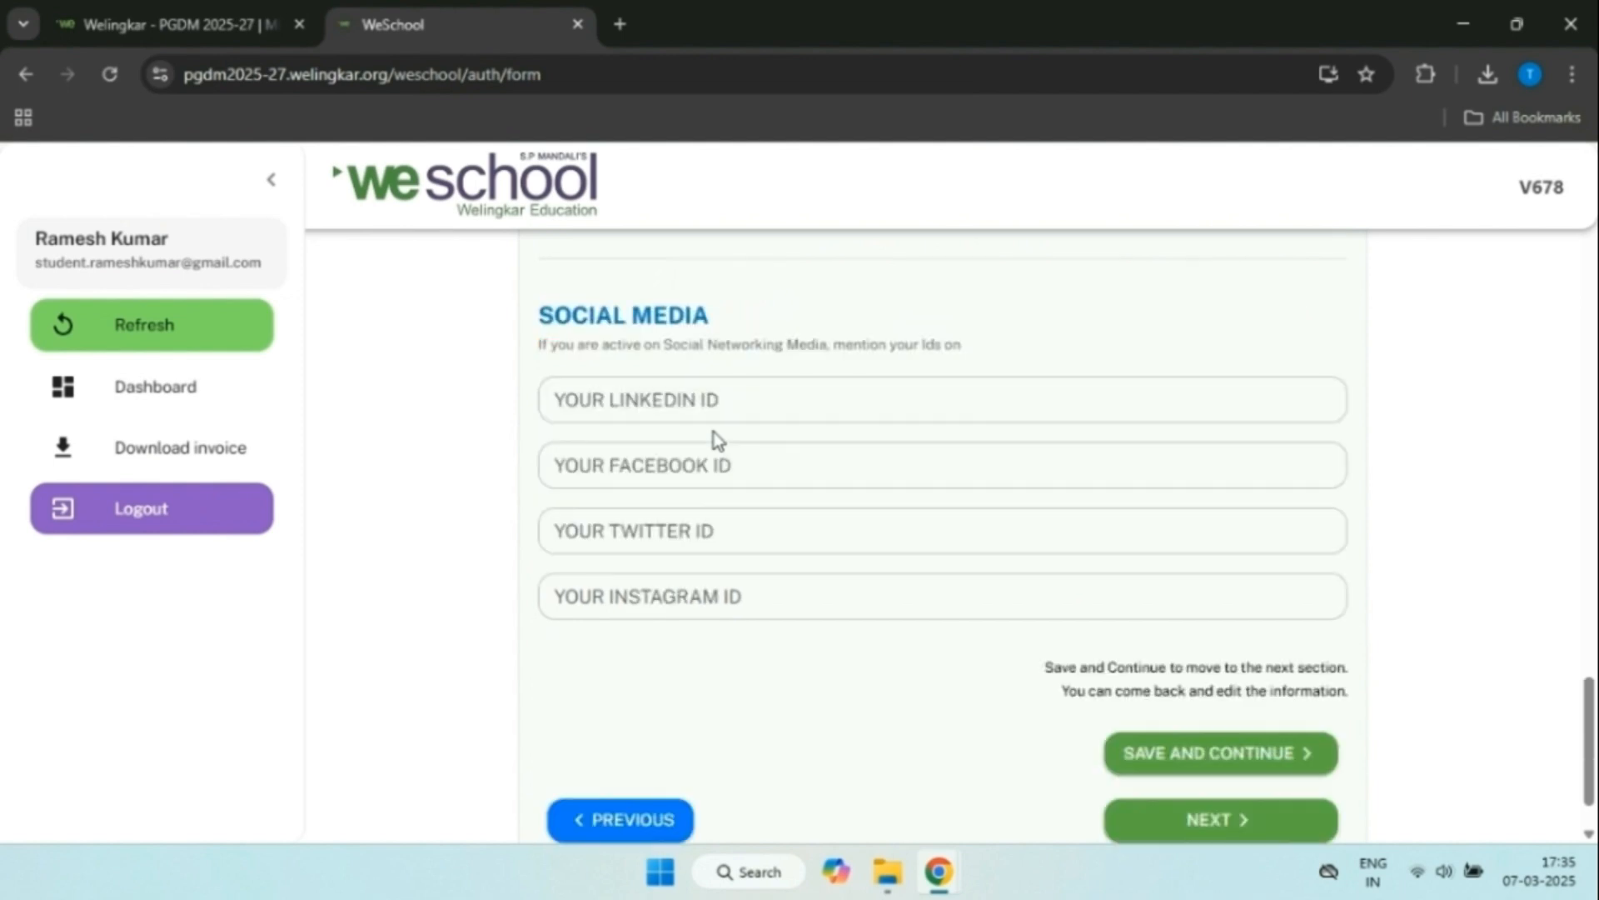
left_click(754, 599)
left_click(1191, 758)
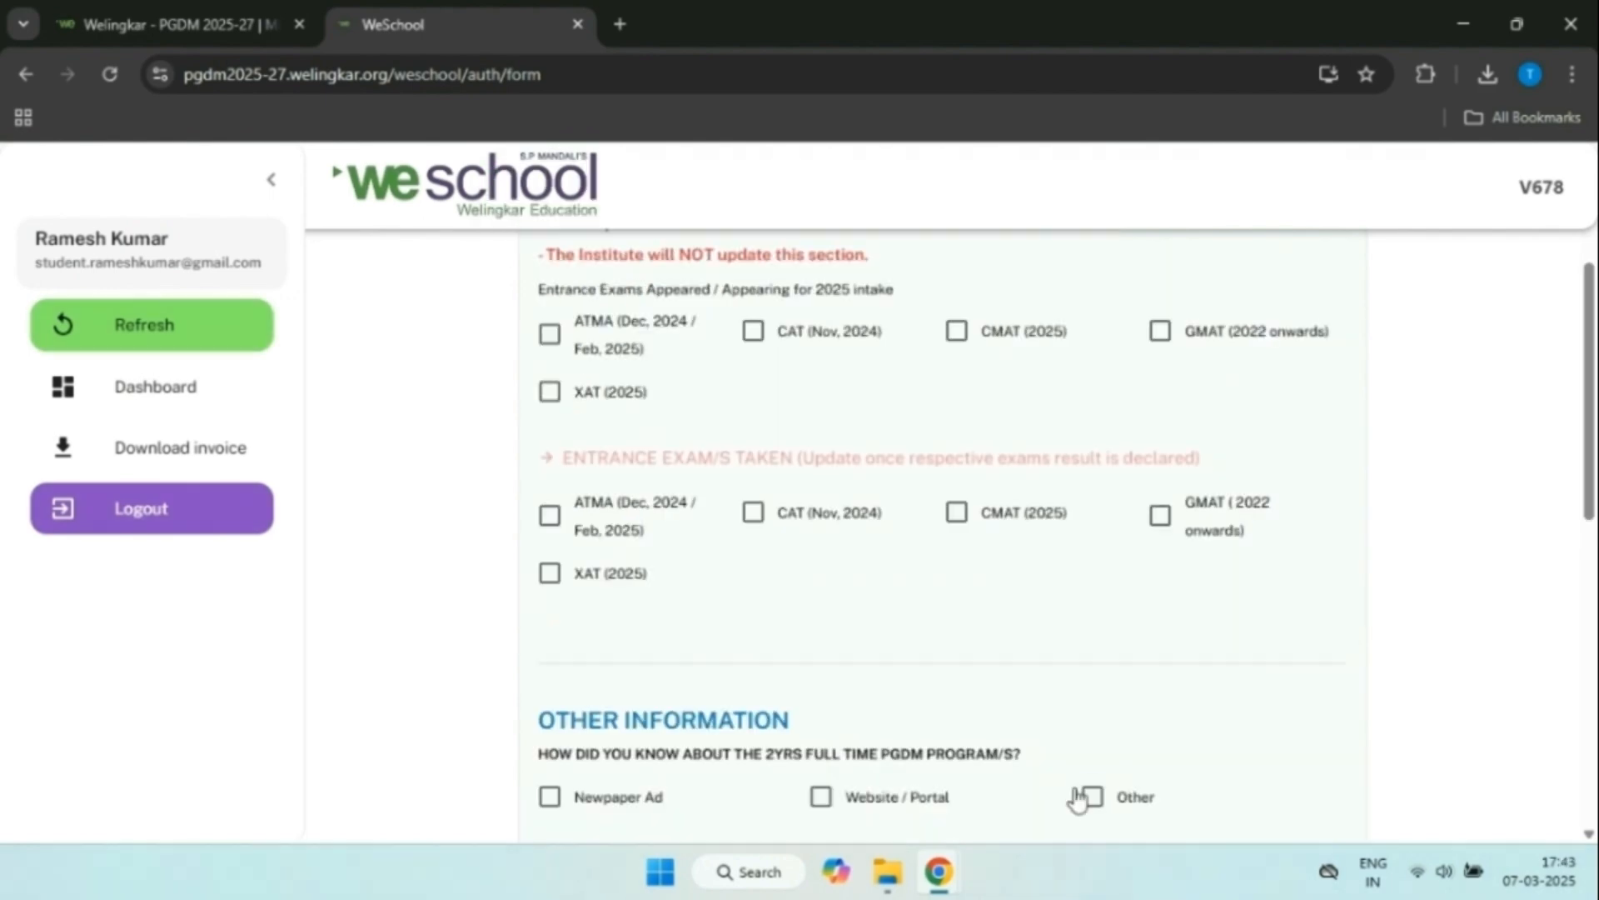
Tick CMAT (2025) and CAT (Nov, 2024) under both Exams Appeared and Exams Taken.
scroll(1207, 737, "up", 4)
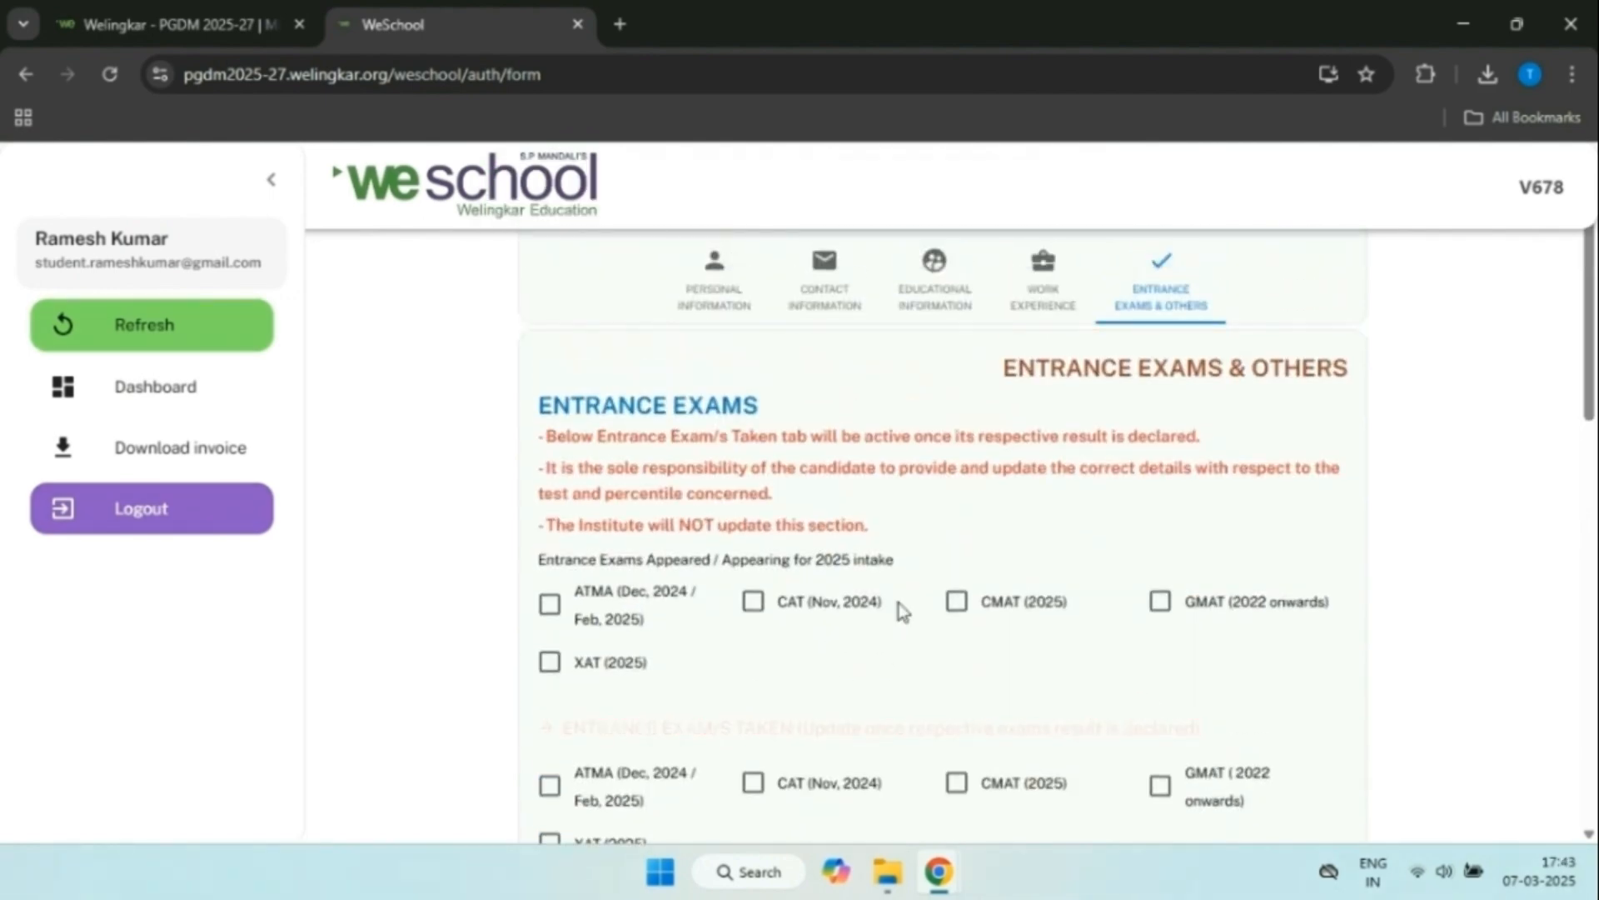
left_click(956, 603)
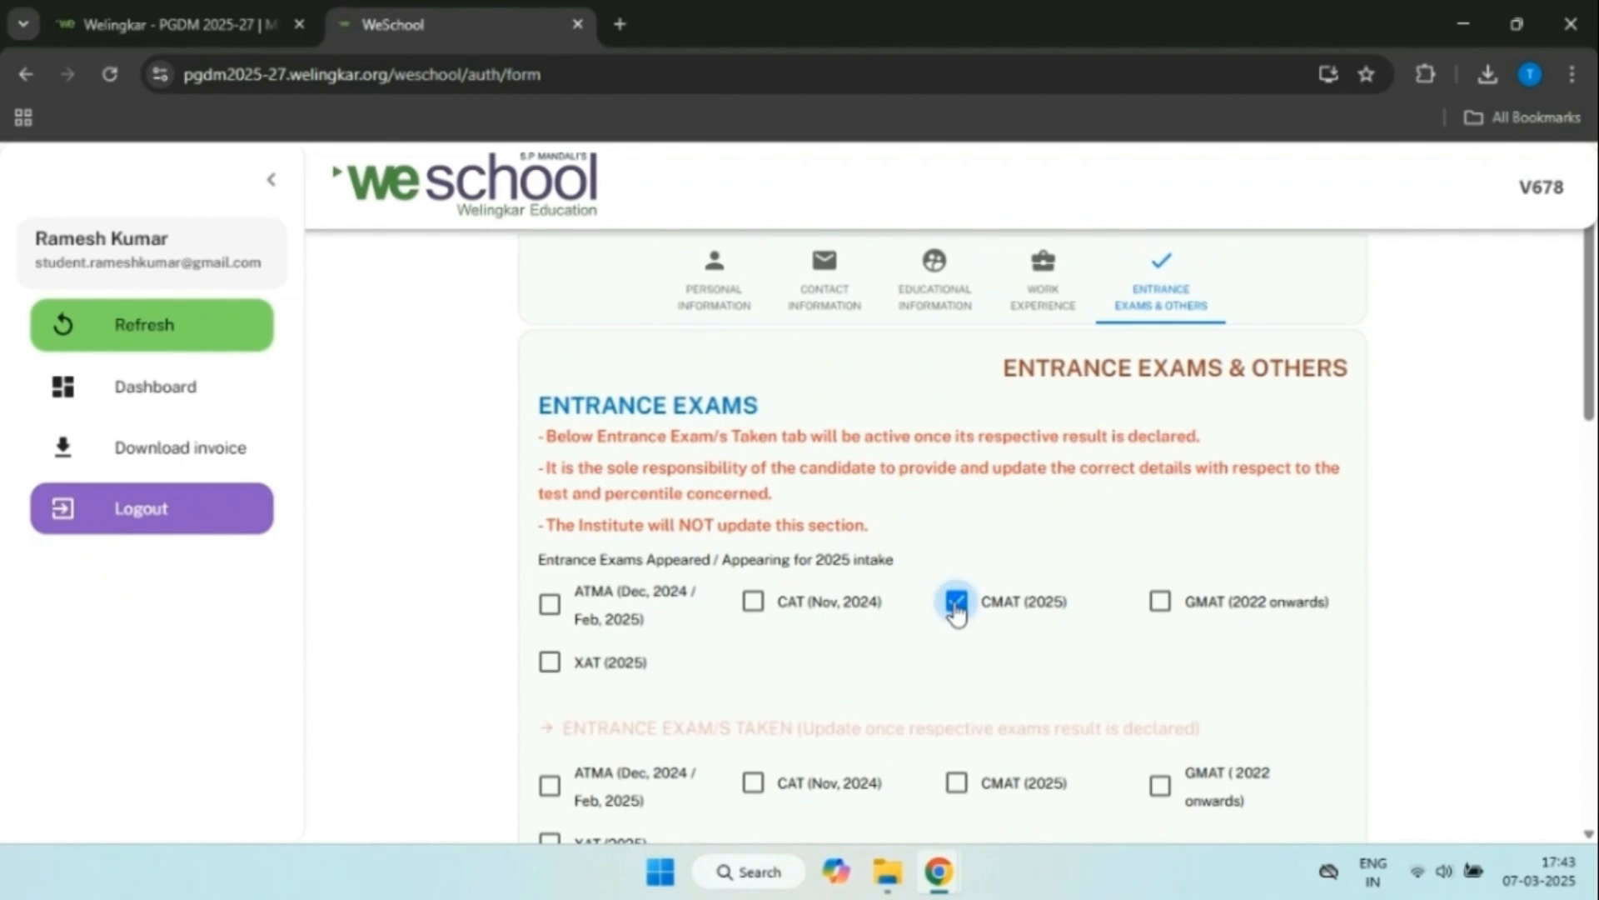
left_click(753, 601)
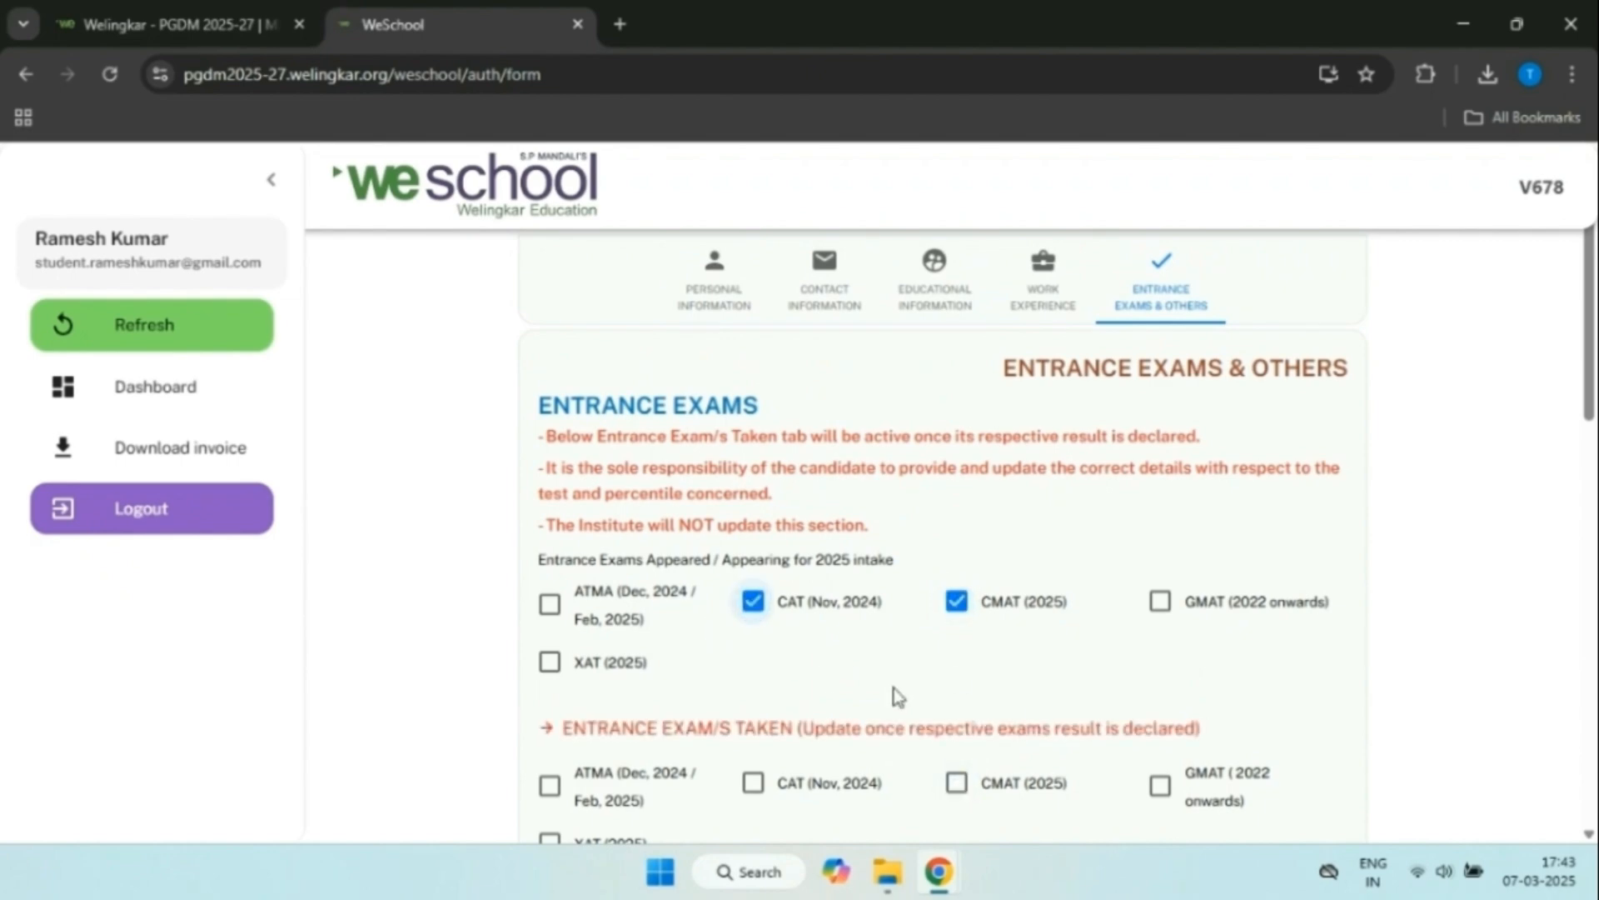
scroll(895, 691, "down", 4)
left_click(753, 432)
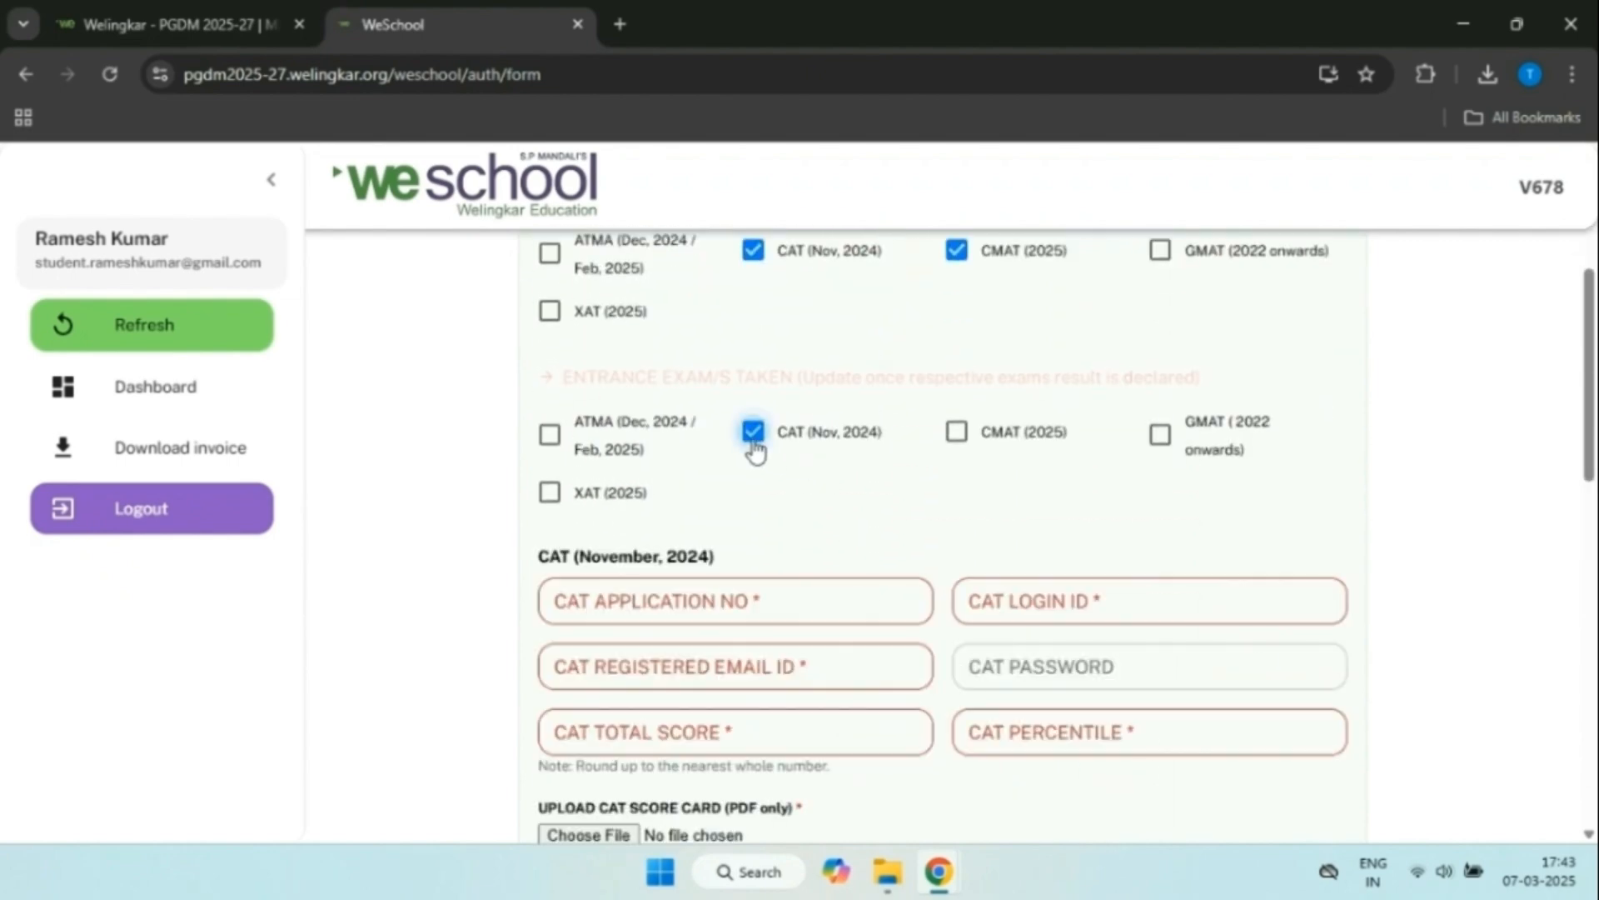
left_click(956, 431)
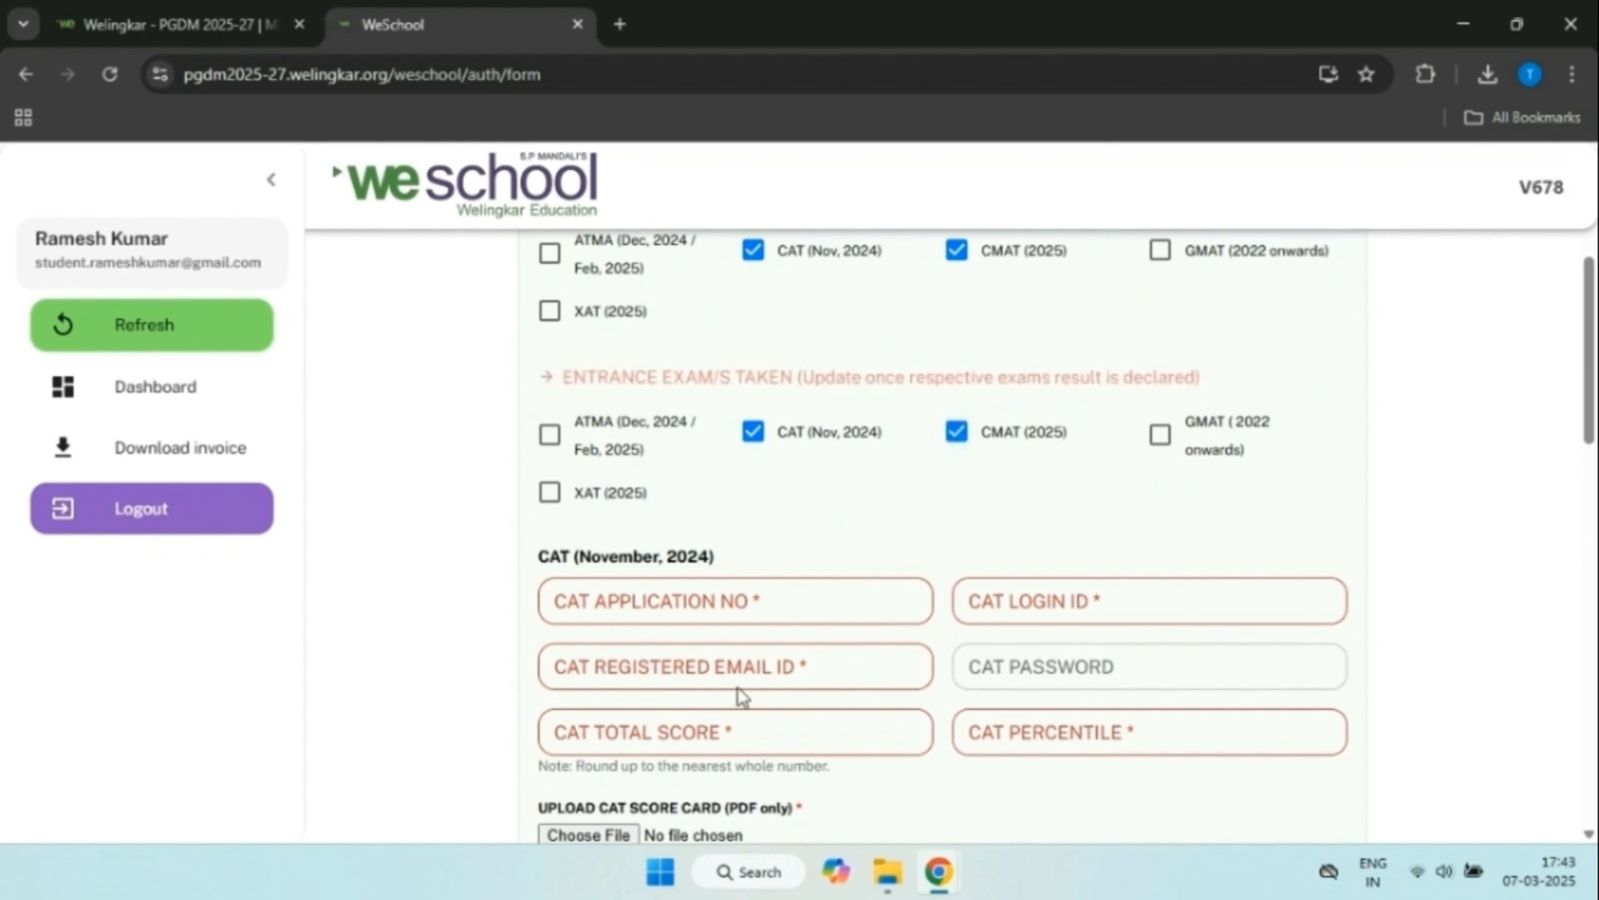
scroll(900, 658, "down", 3)
scroll(900, 671, "down", 3)
scroll(900, 672, "up", 7)
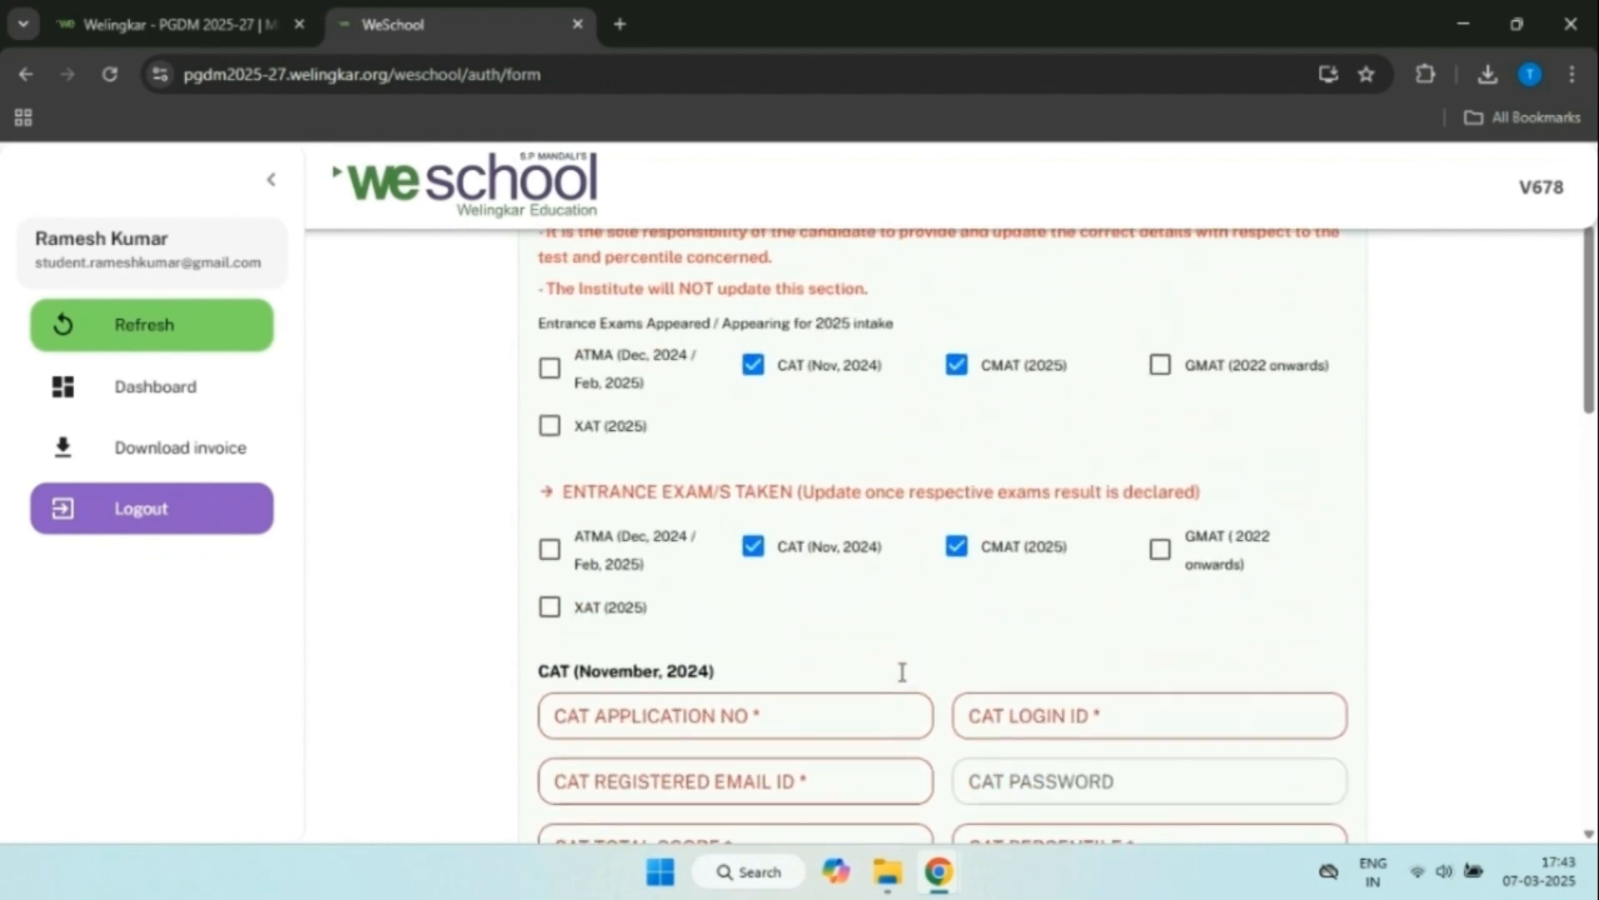
Untick CAT and enter the CMAT application number, total 90 and rank 500.
left_click(753, 372)
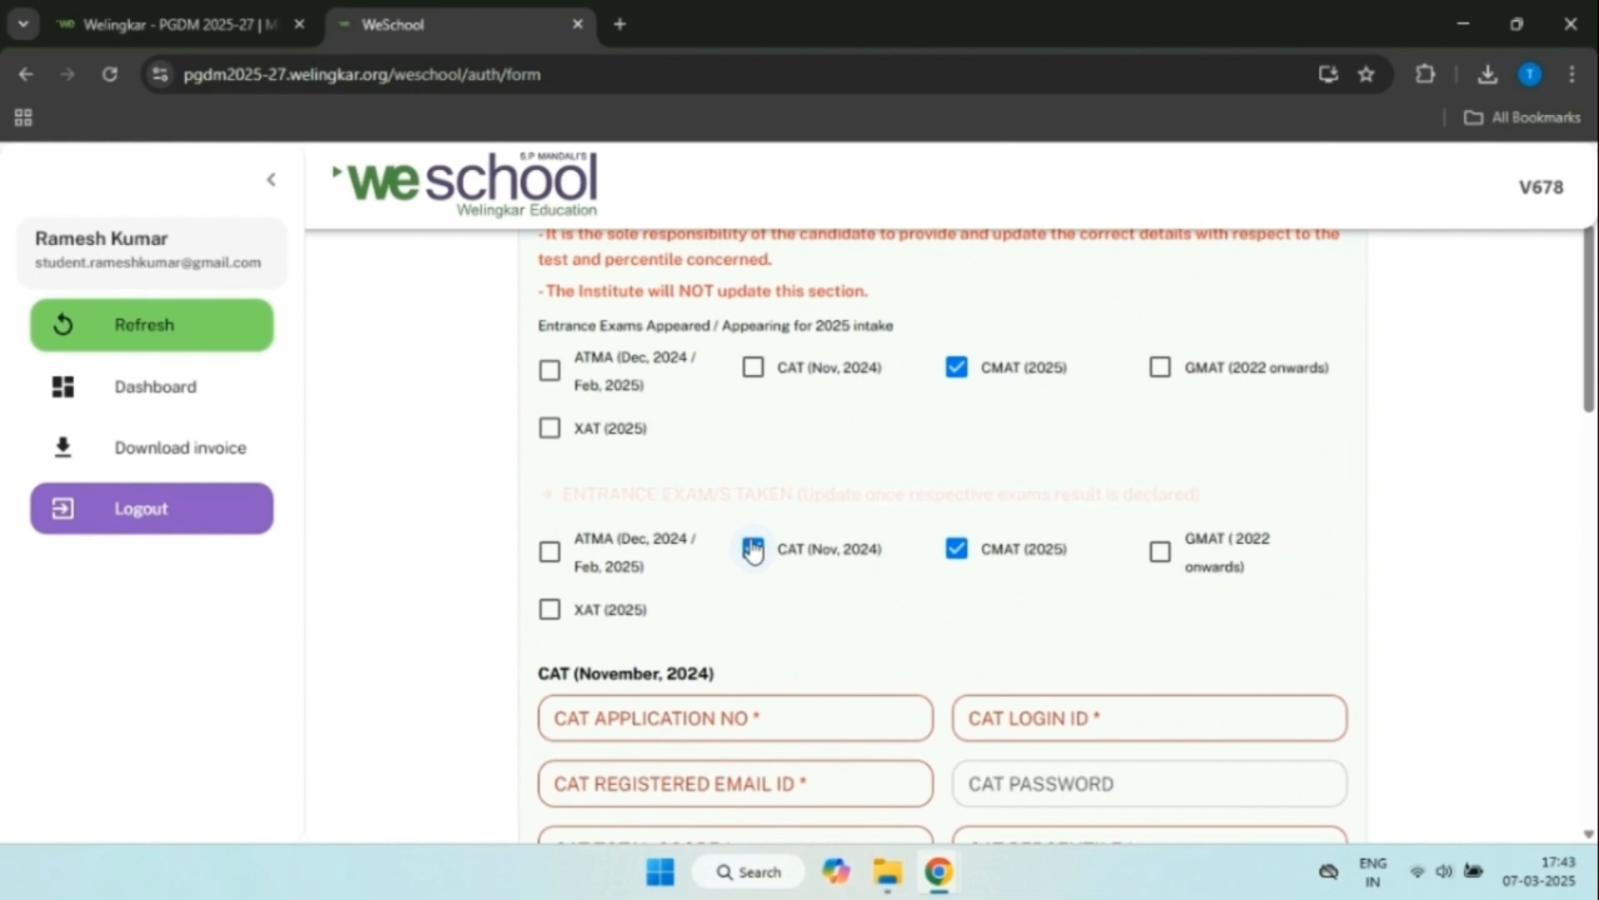
left_click(753, 548)
scroll(932, 636, "down", 1)
left_click(867, 588)
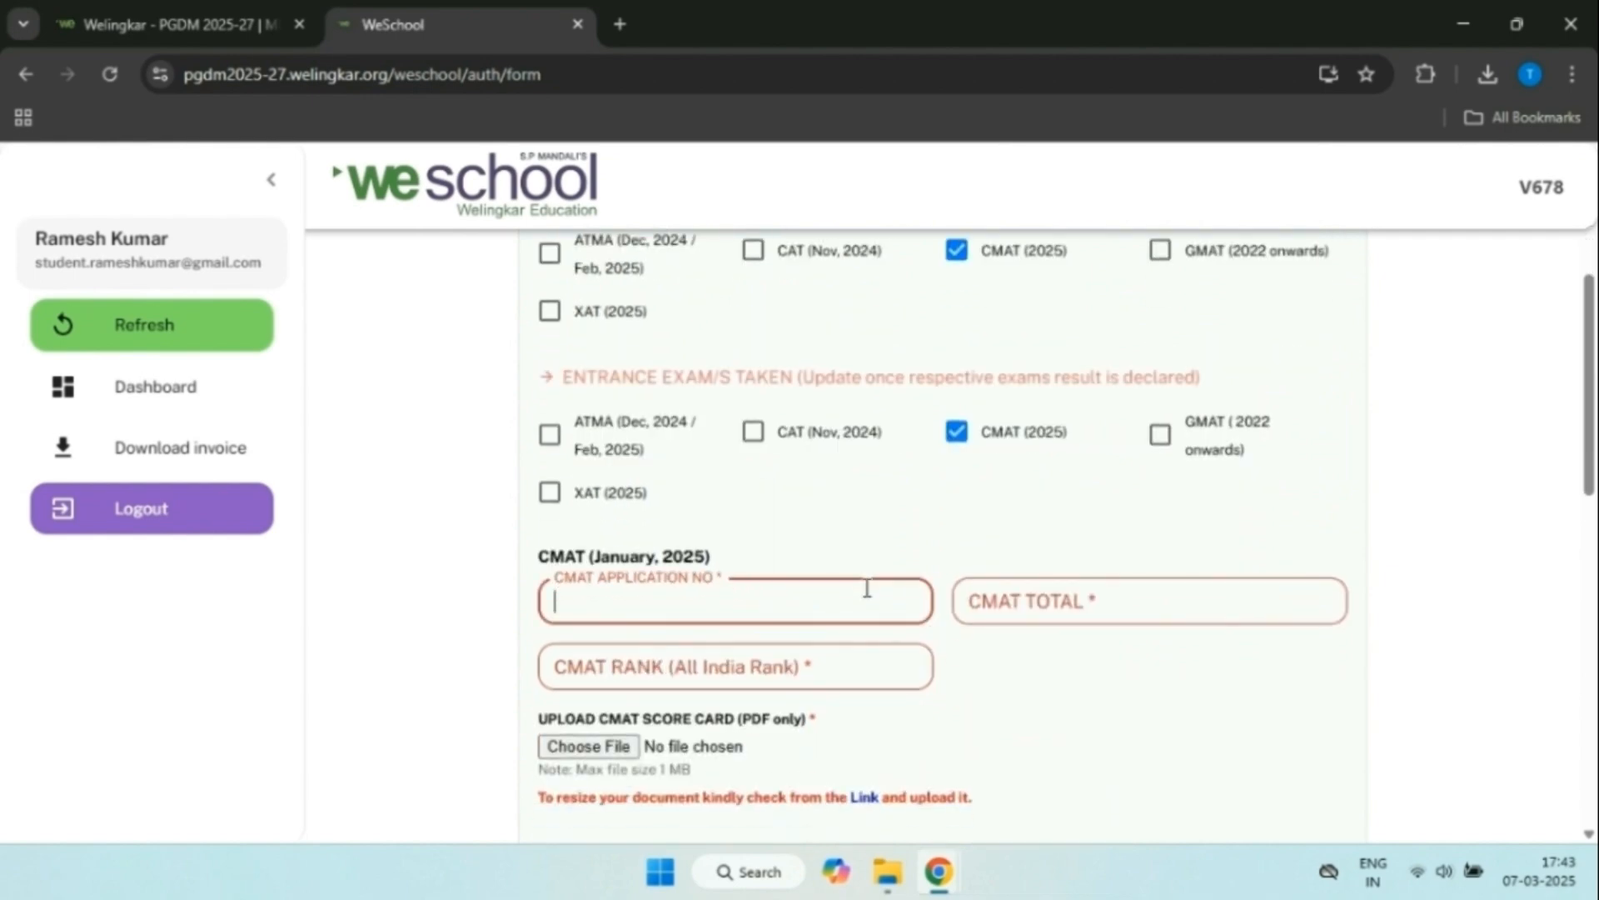
type("1234567")
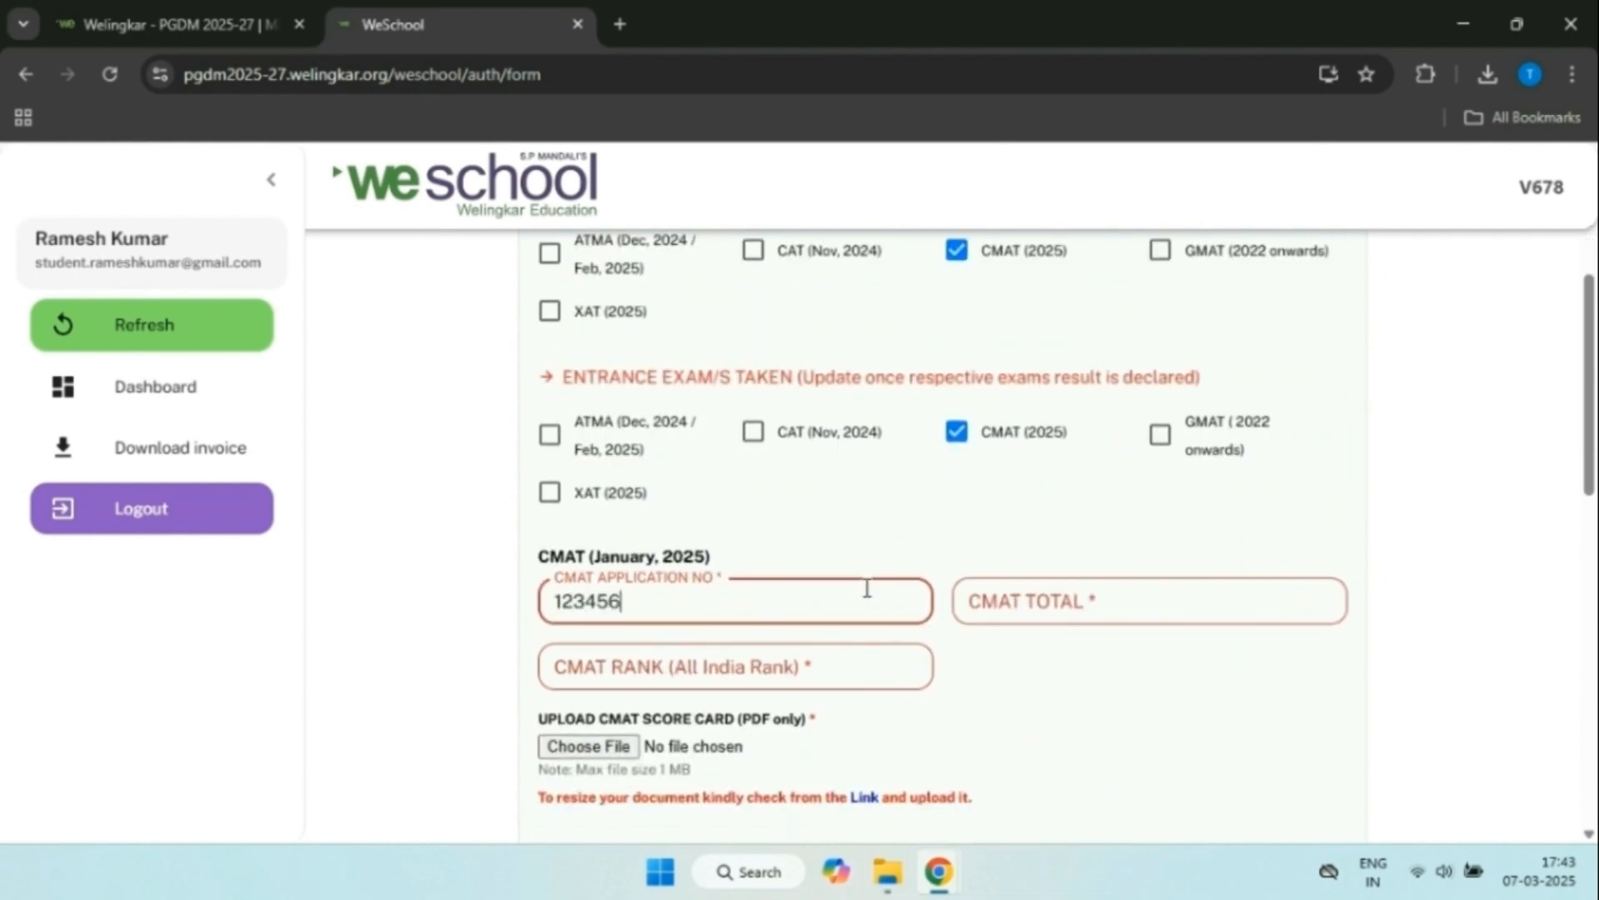
left_click(967, 619)
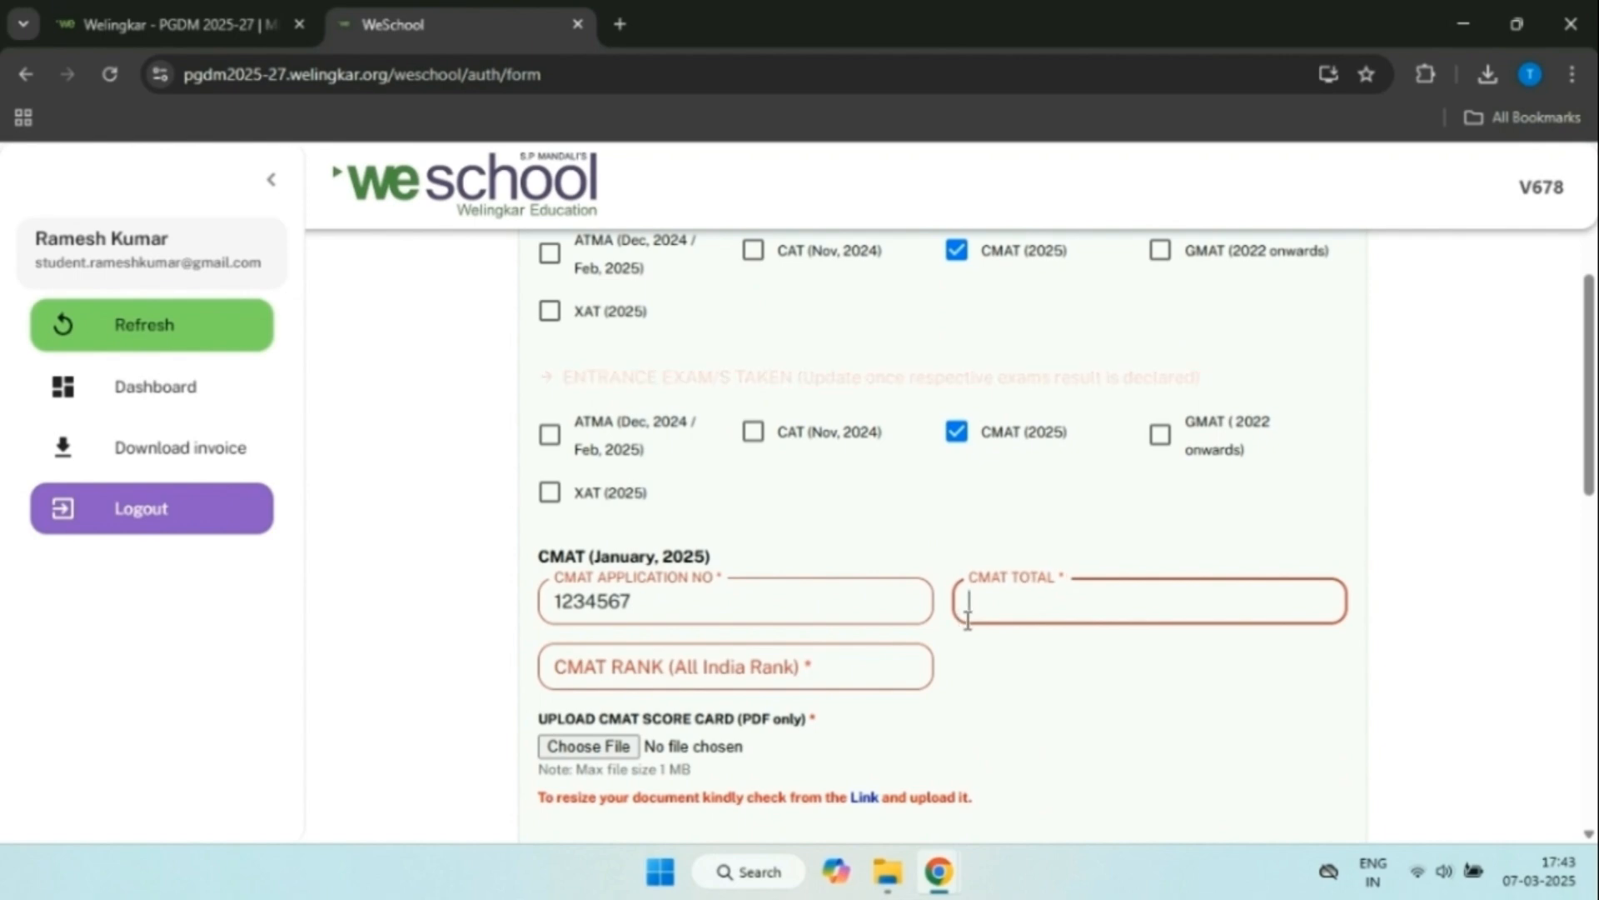
type("90")
key("Tab")
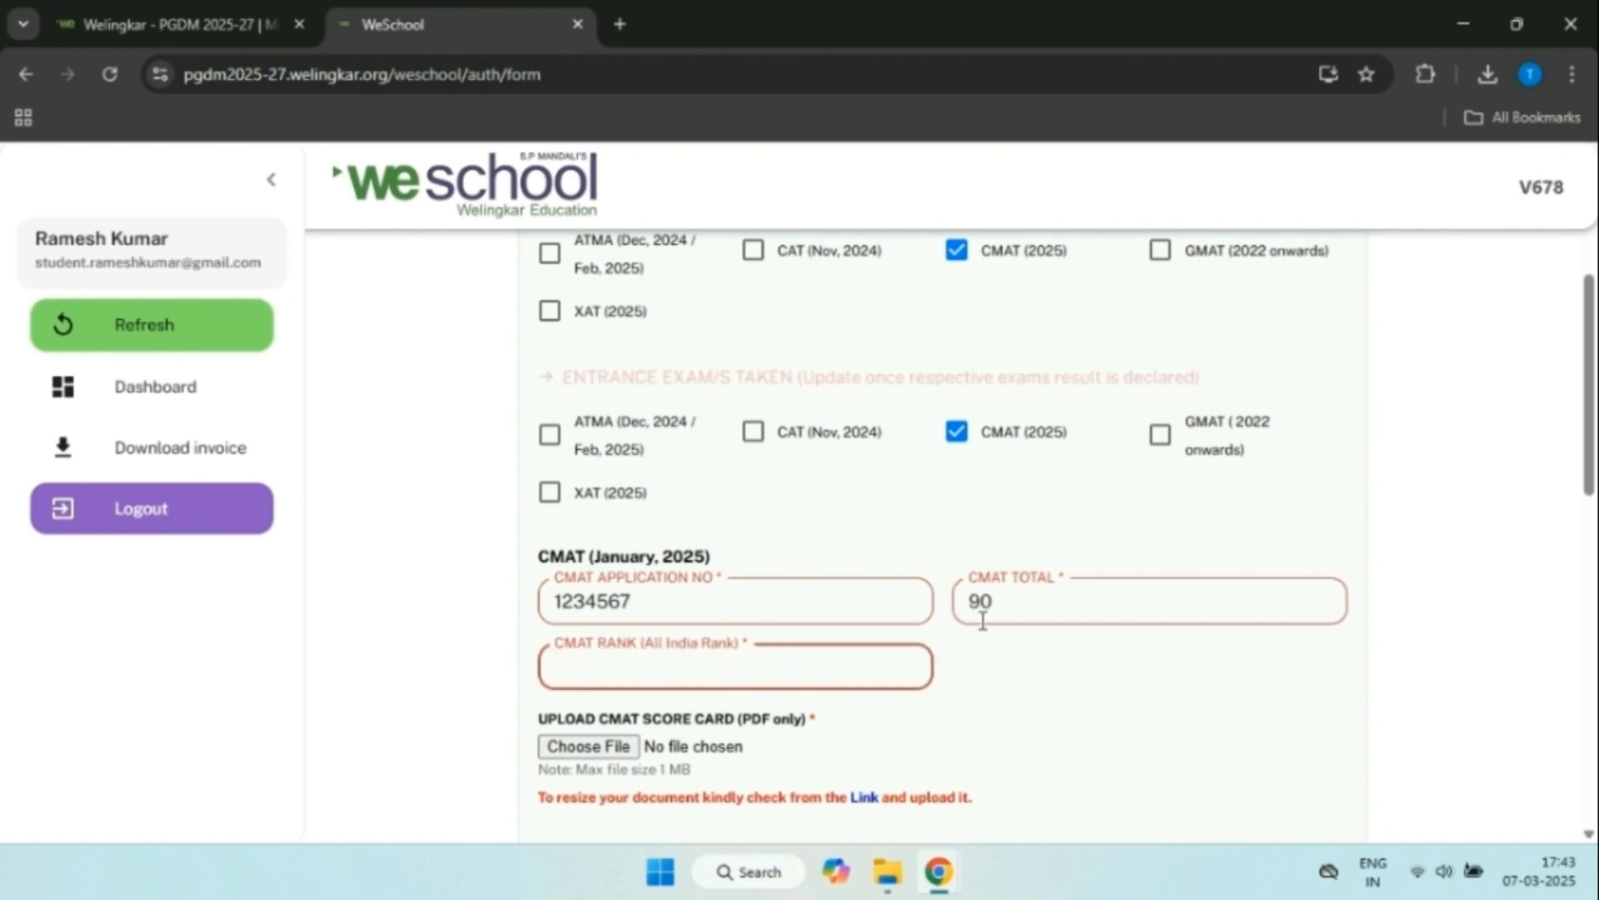
type("500")
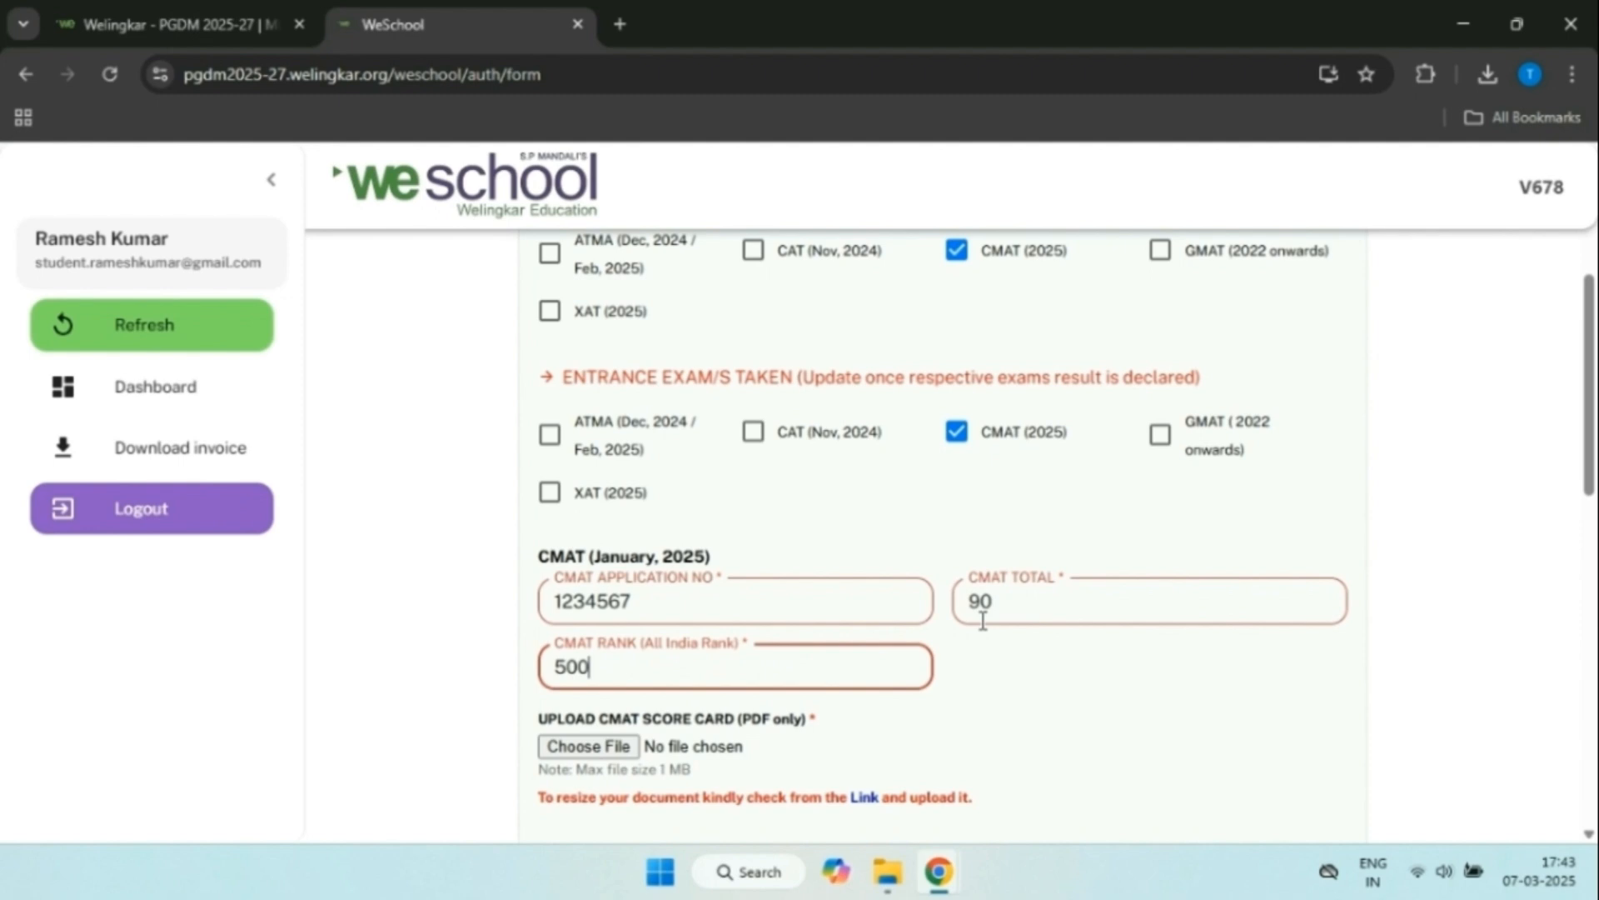
key("Tab")
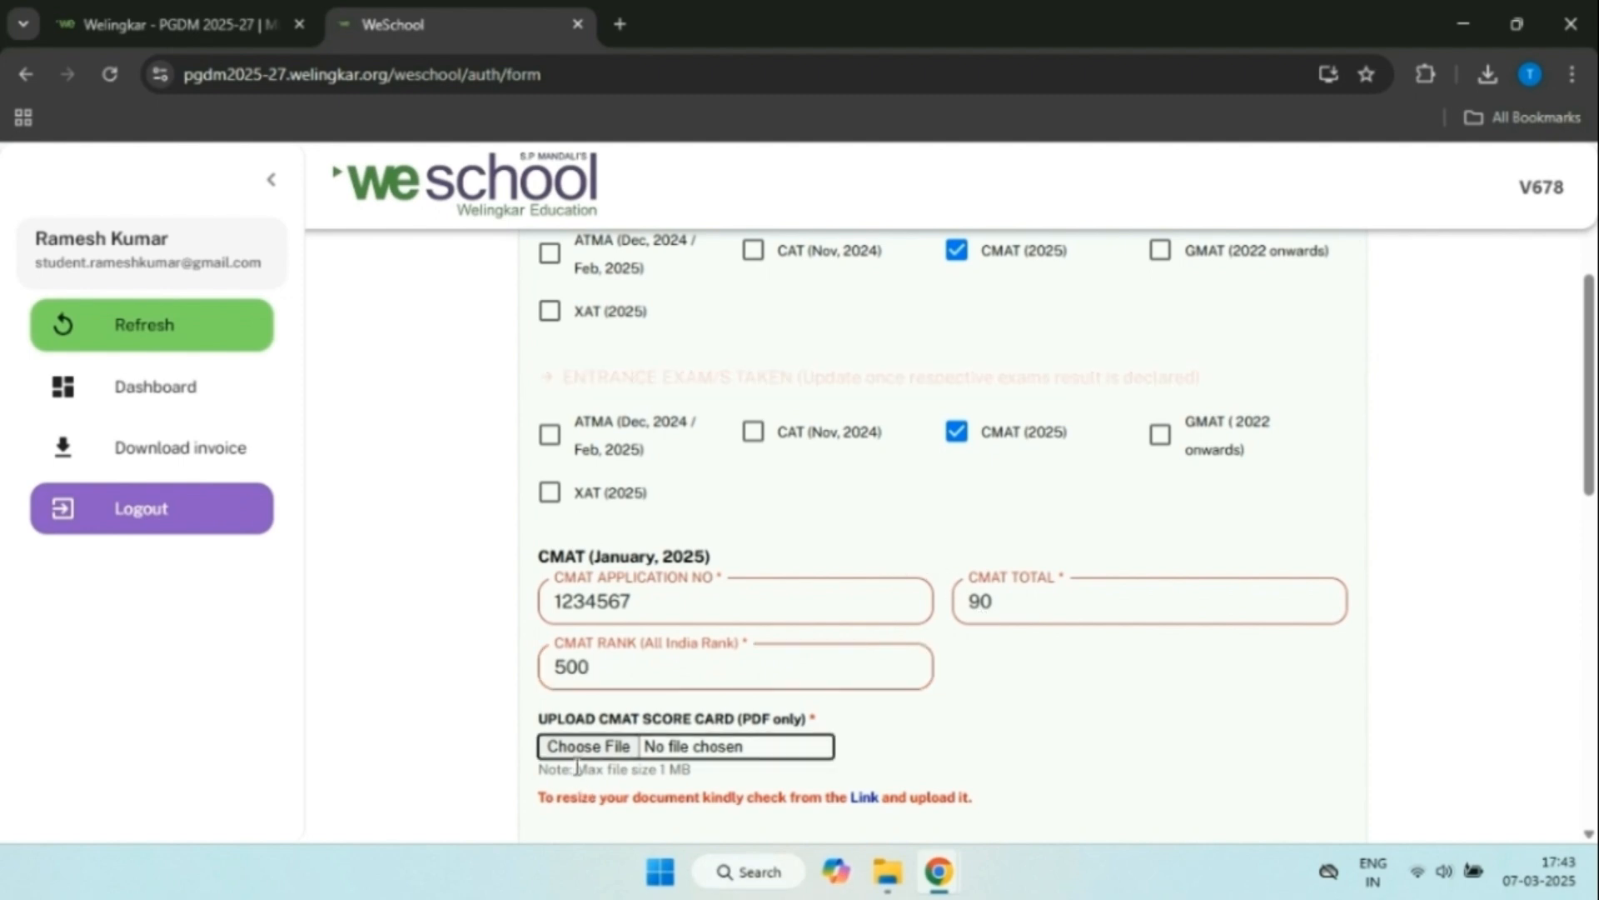
Attach CMAT Score.pdf as the CMAT score card.
left_click(581, 753)
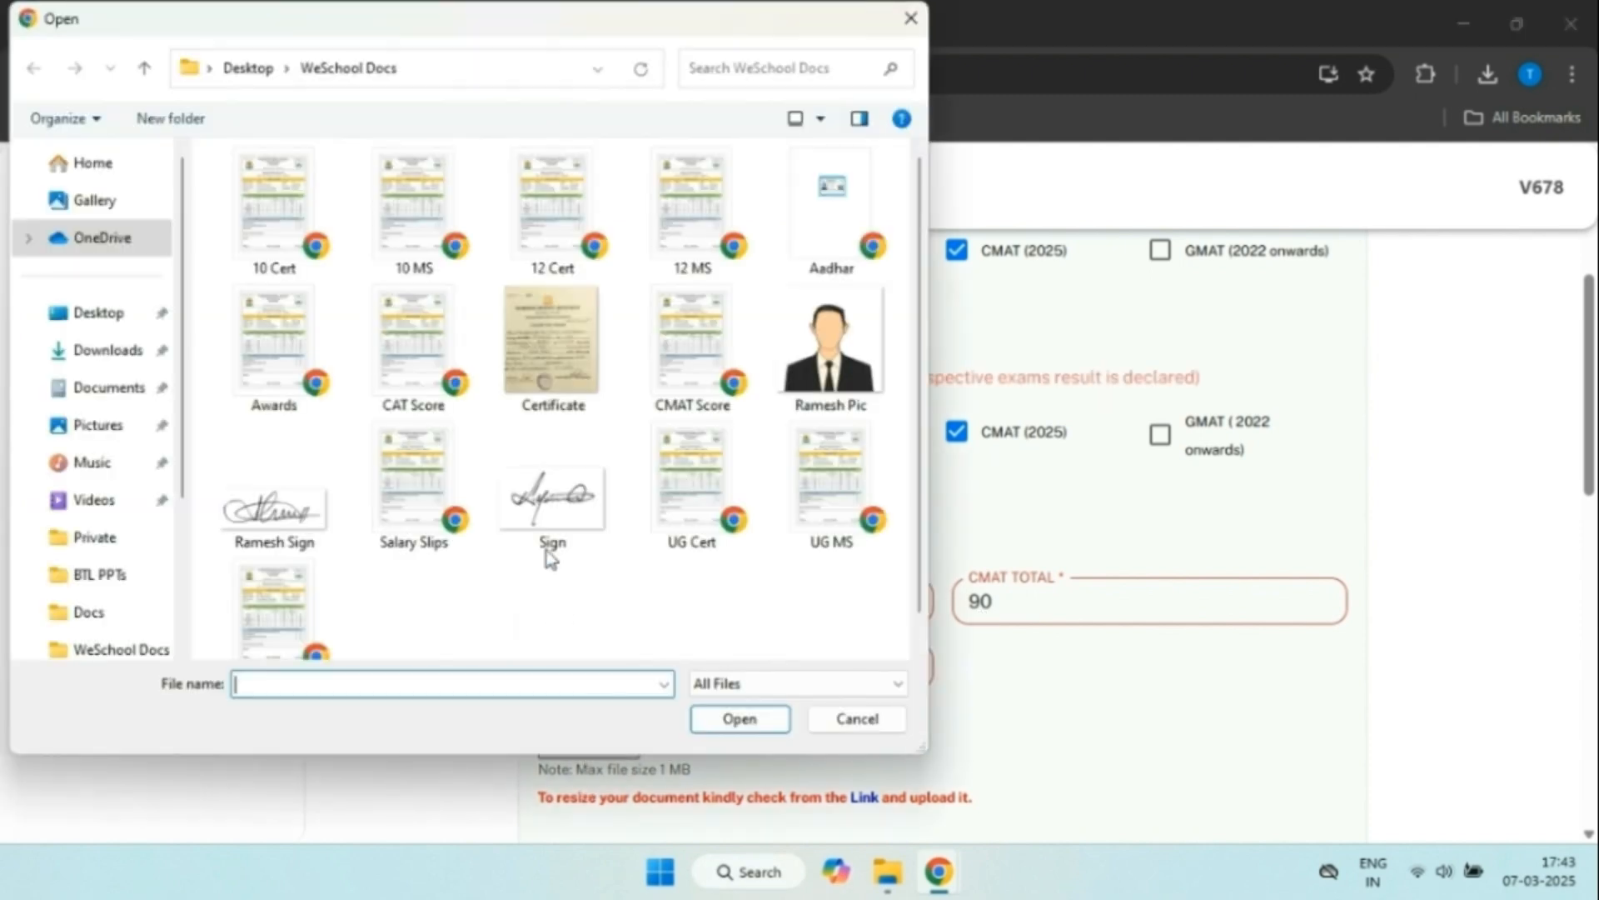
left_click(688, 364)
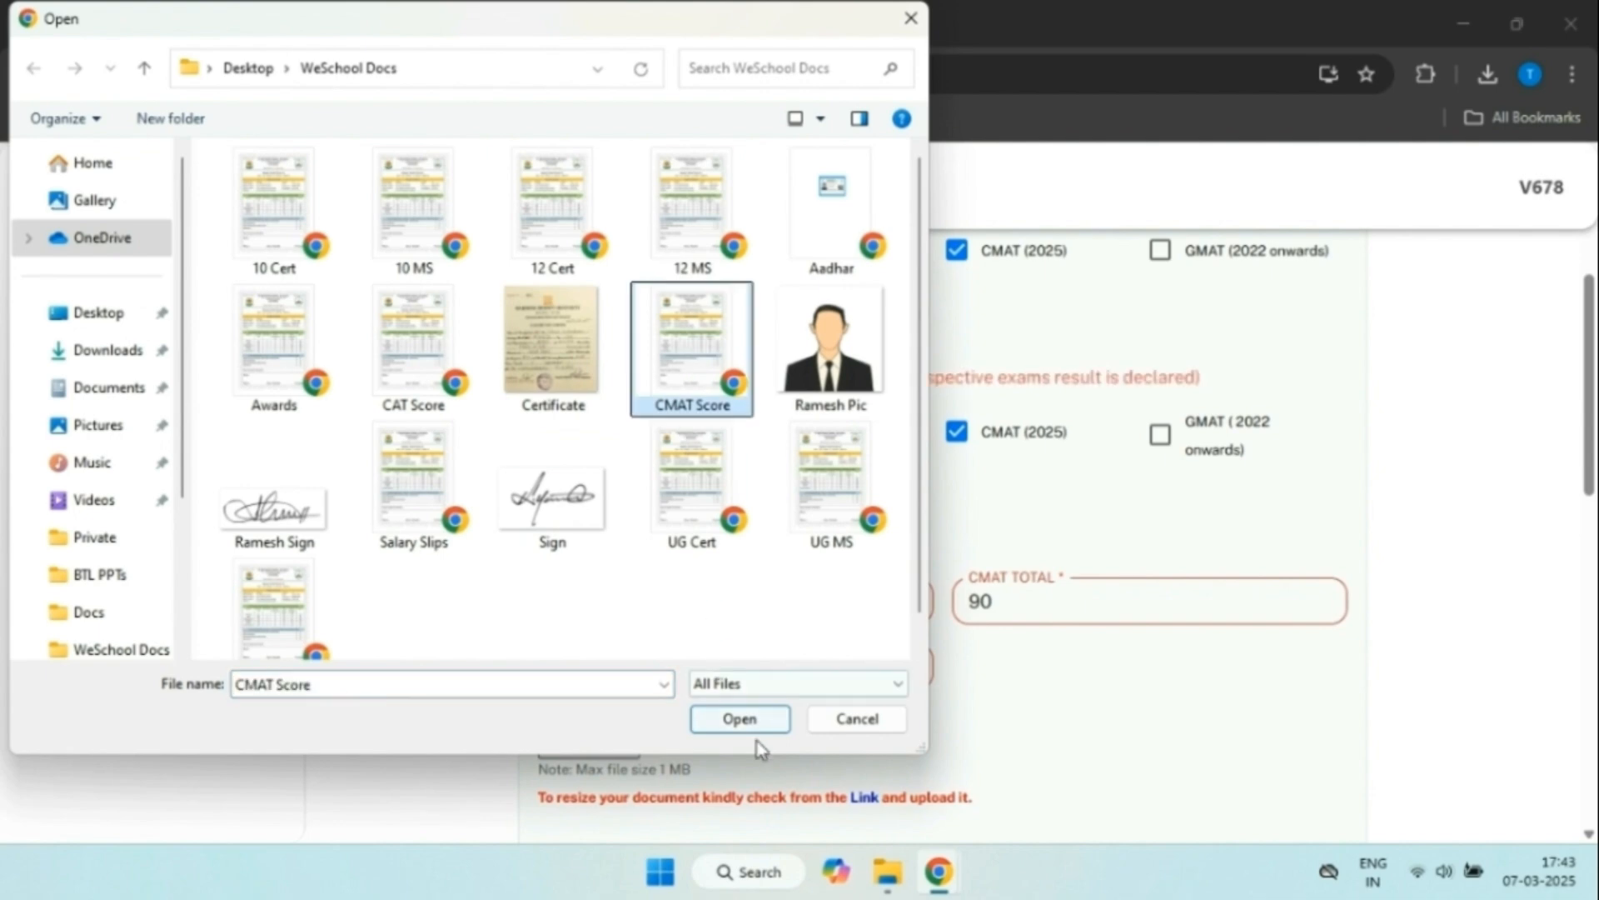
left_click(740, 720)
scroll(886, 766, "down", 4)
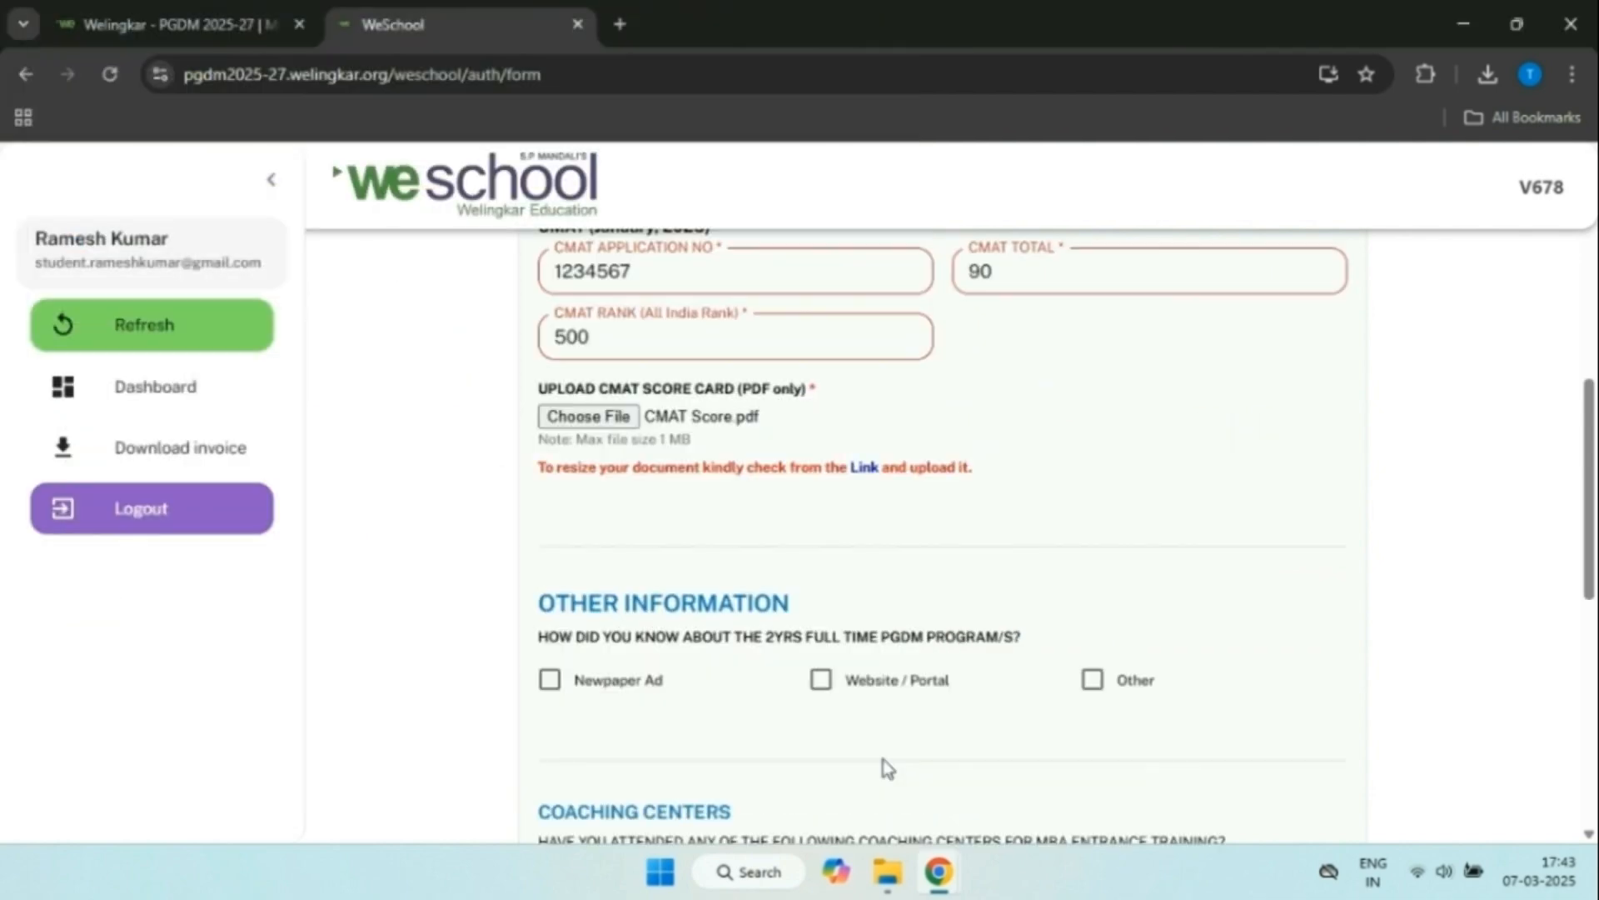
Choose Website / Portal as the programme source and CrossQ as the first coaching centre.
scroll(886, 766, "down", 2)
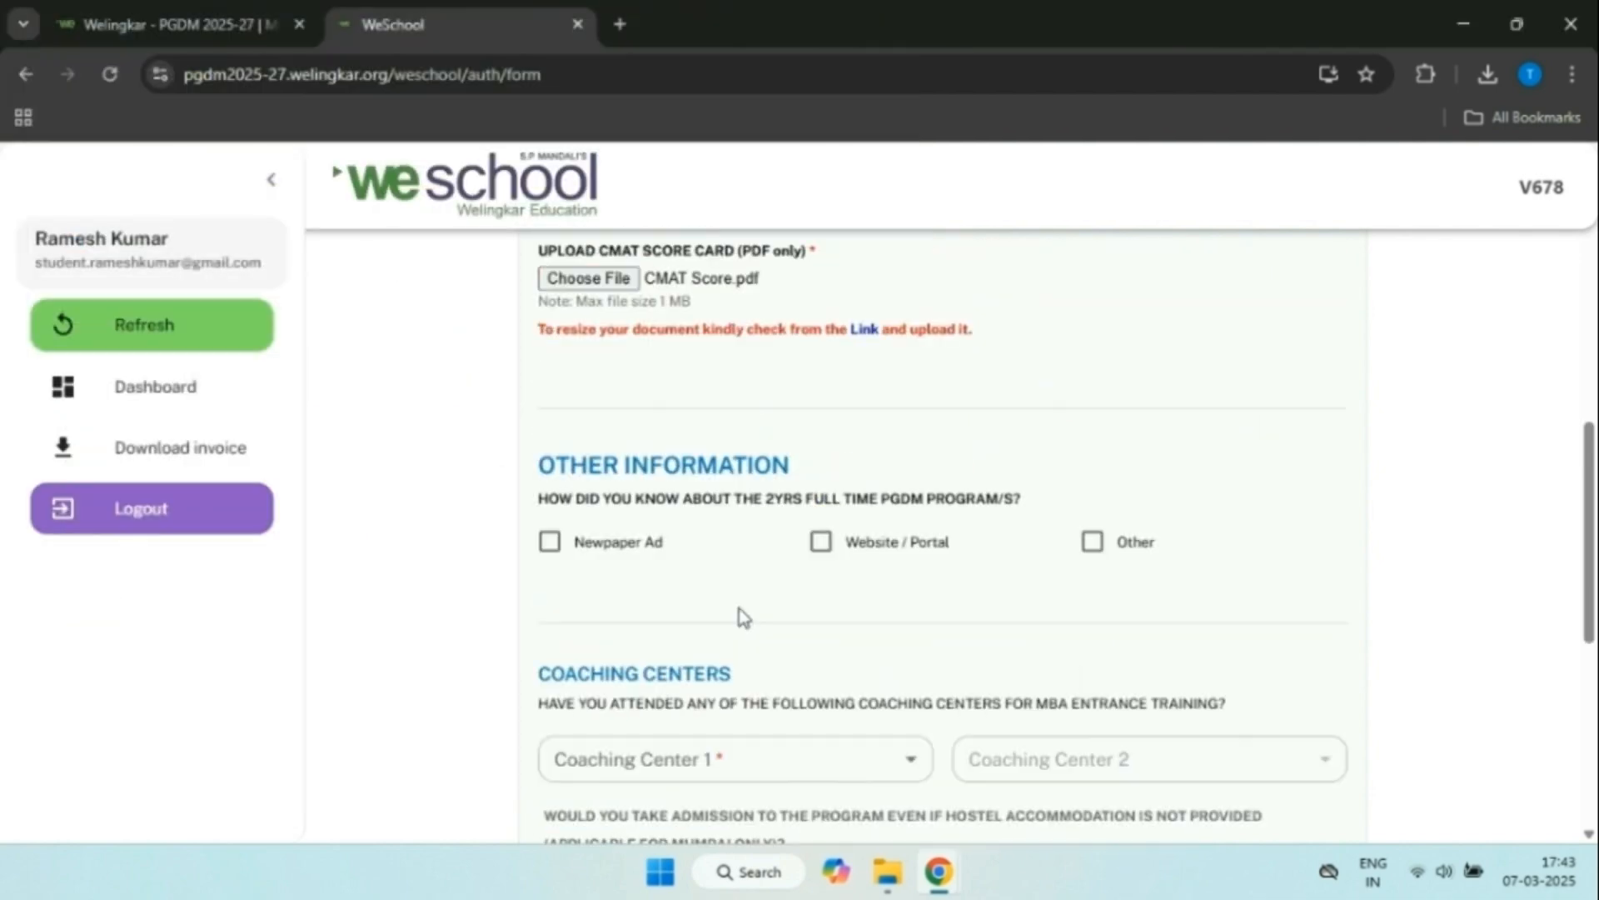
left_click(850, 551)
left_click(847, 607)
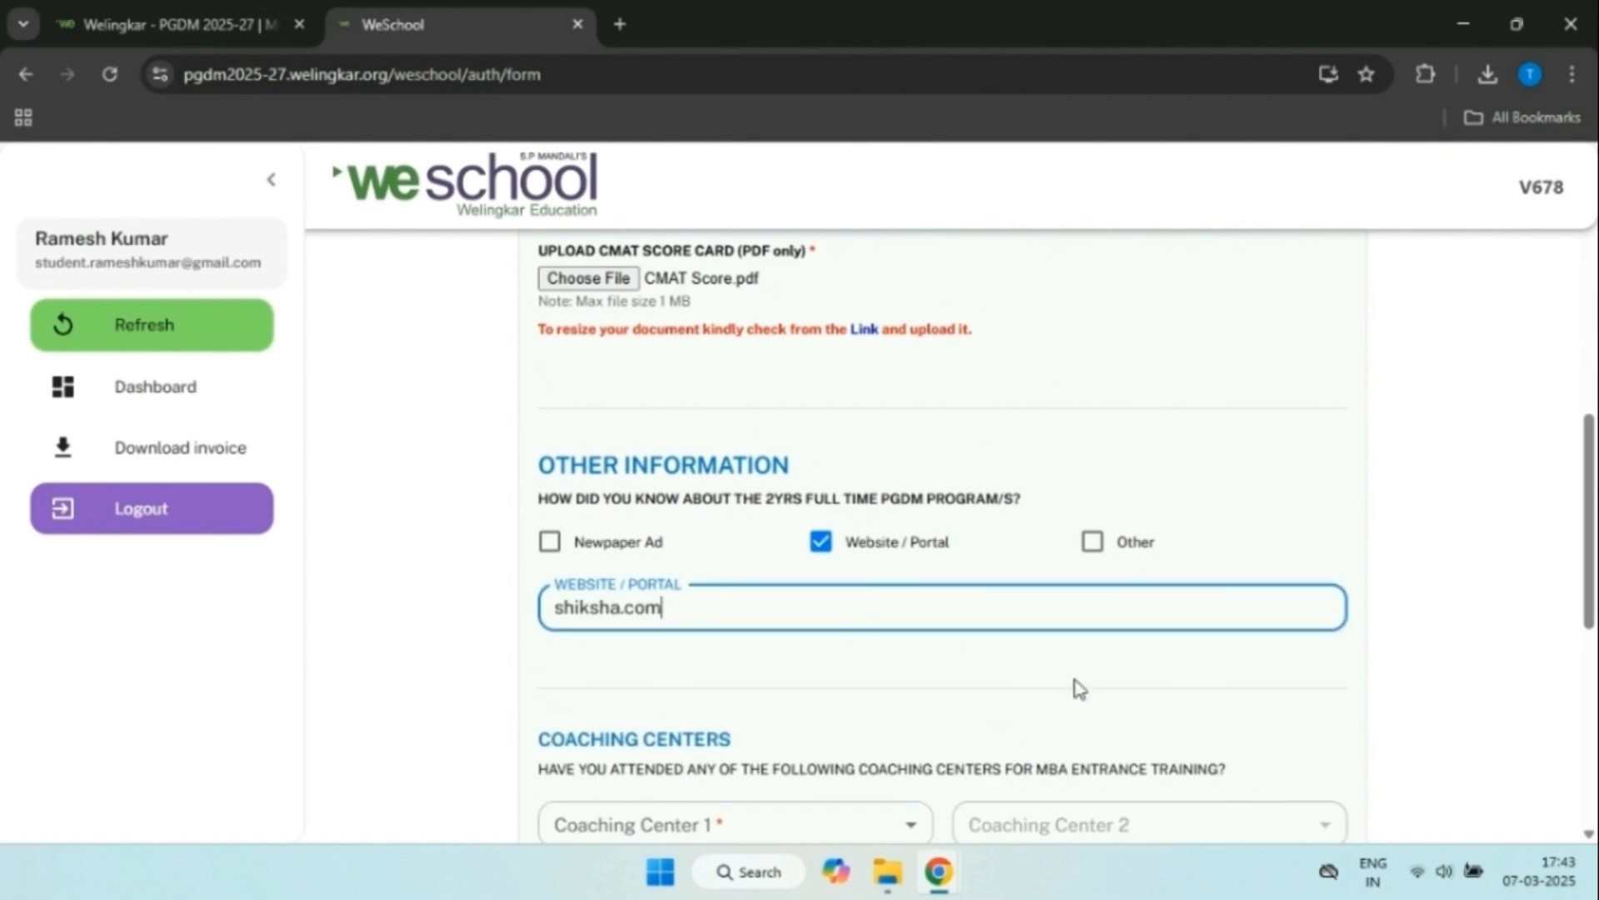
scroll(1079, 688, "down", 3)
left_click(843, 600)
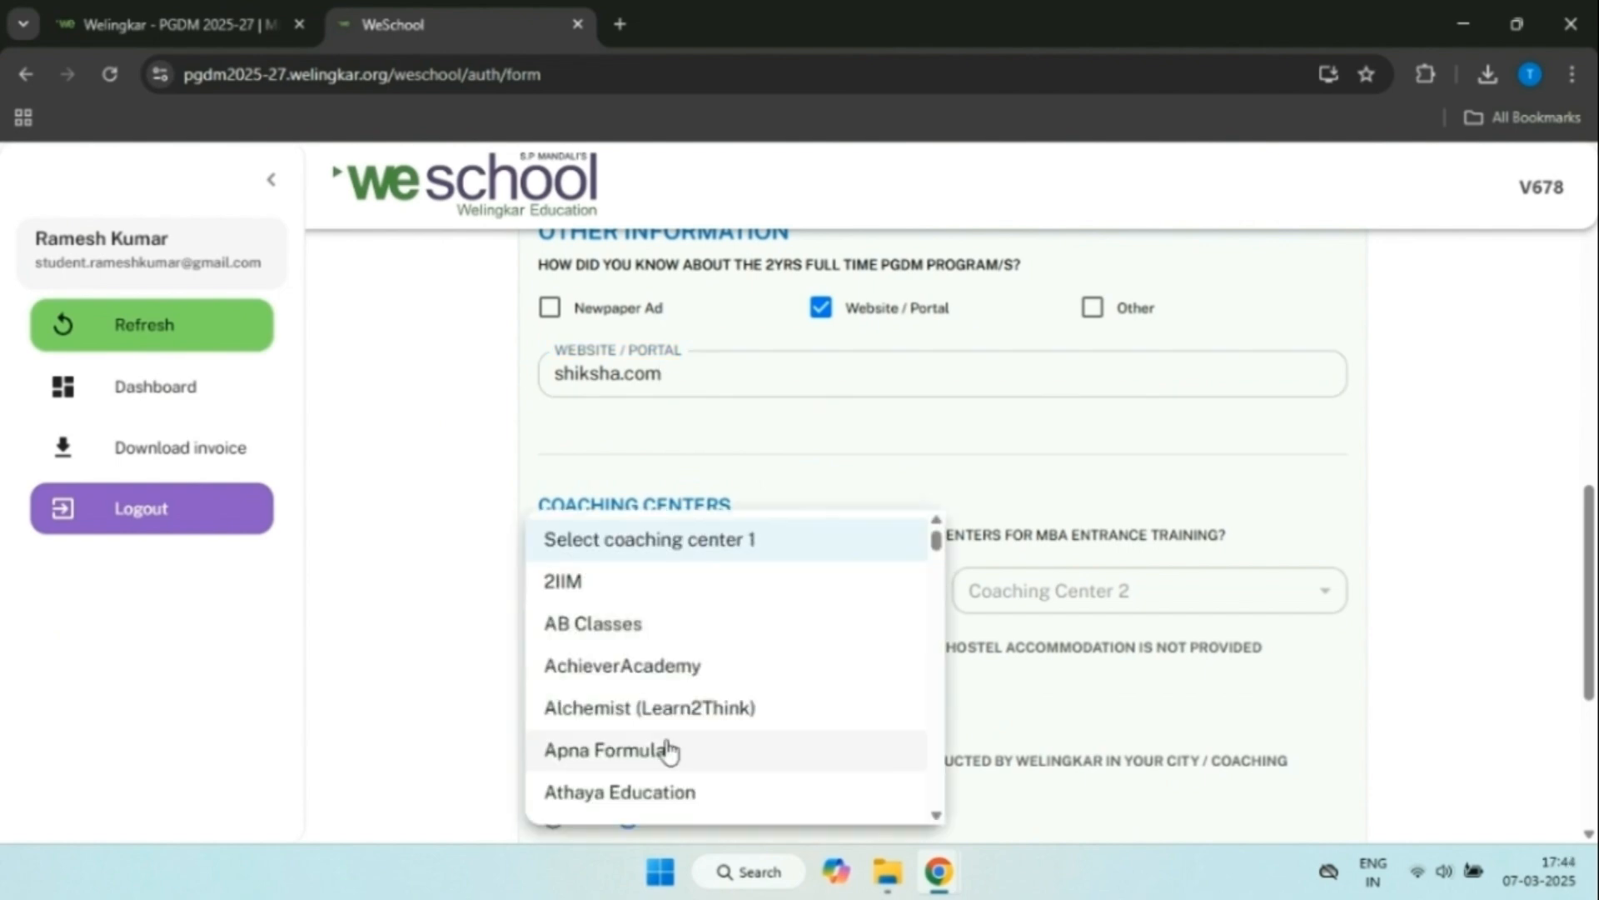
scroll(669, 751, "down", 5)
scroll(666, 754, "down", 3)
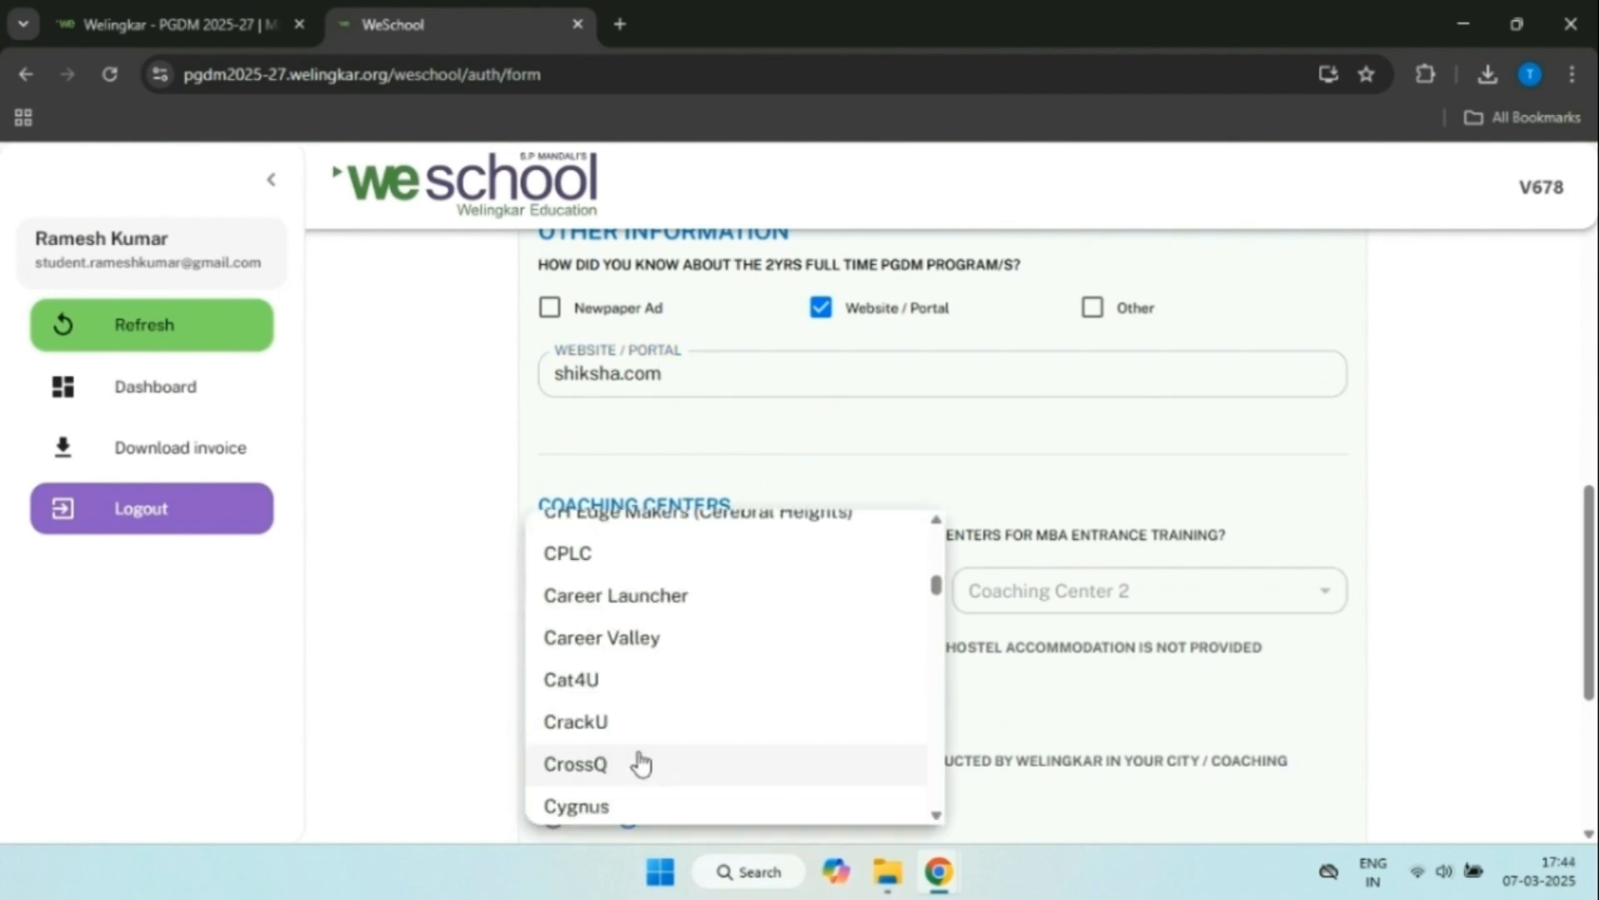
left_click(669, 760)
Set the second coaching centre to CrossQ as well.
left_click(999, 593)
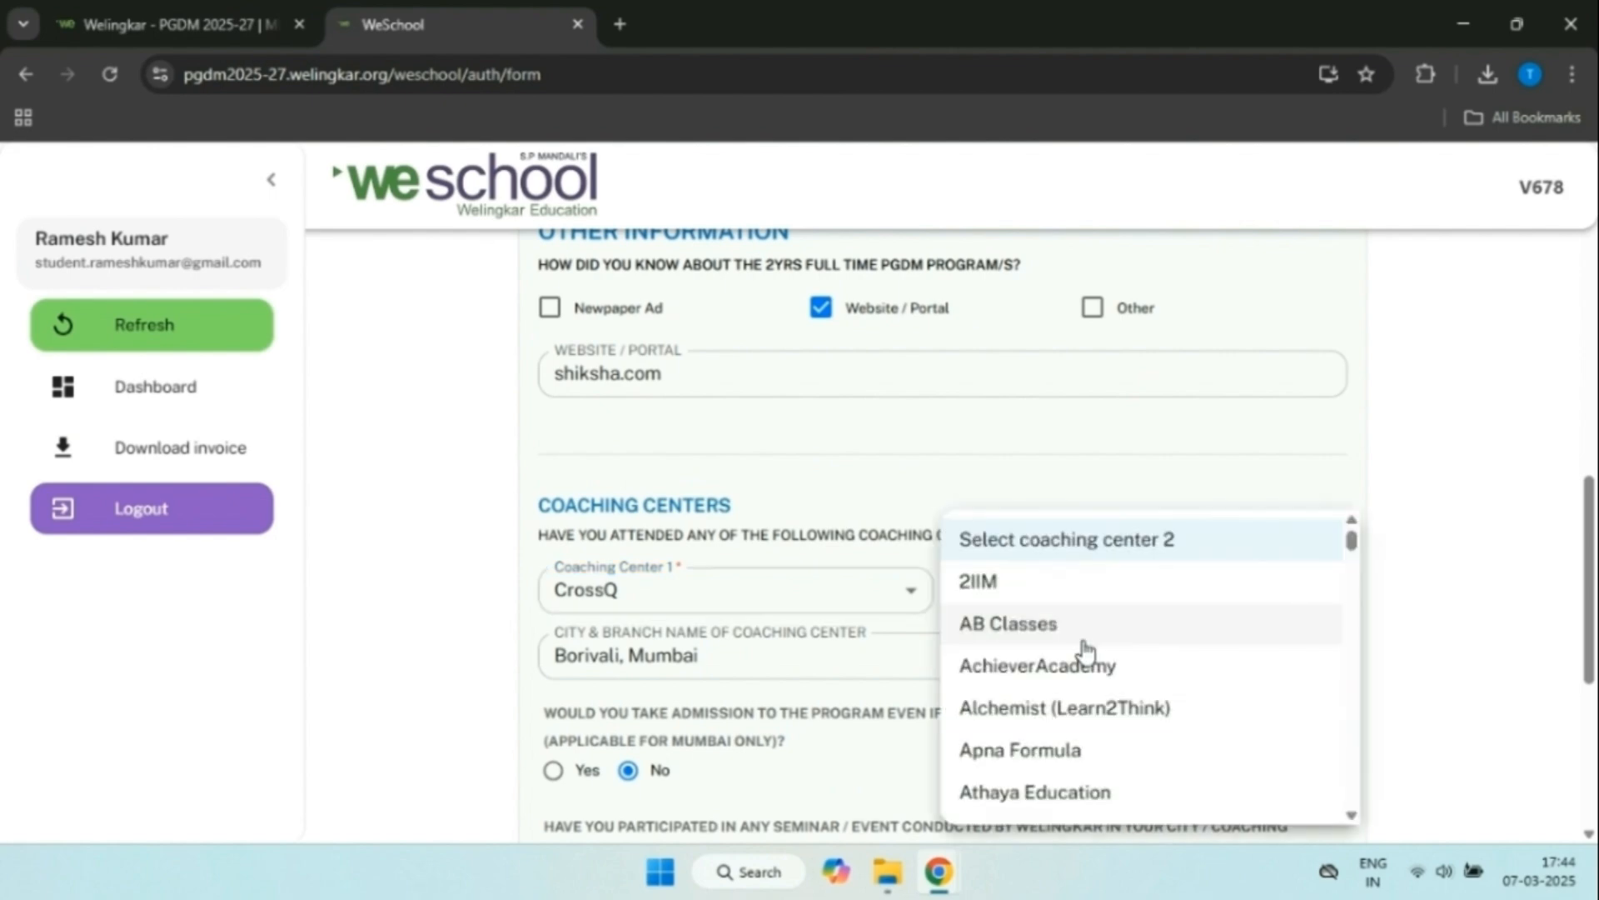
scroll(1080, 689, "down", 5)
scroll(1081, 690, "up", 1)
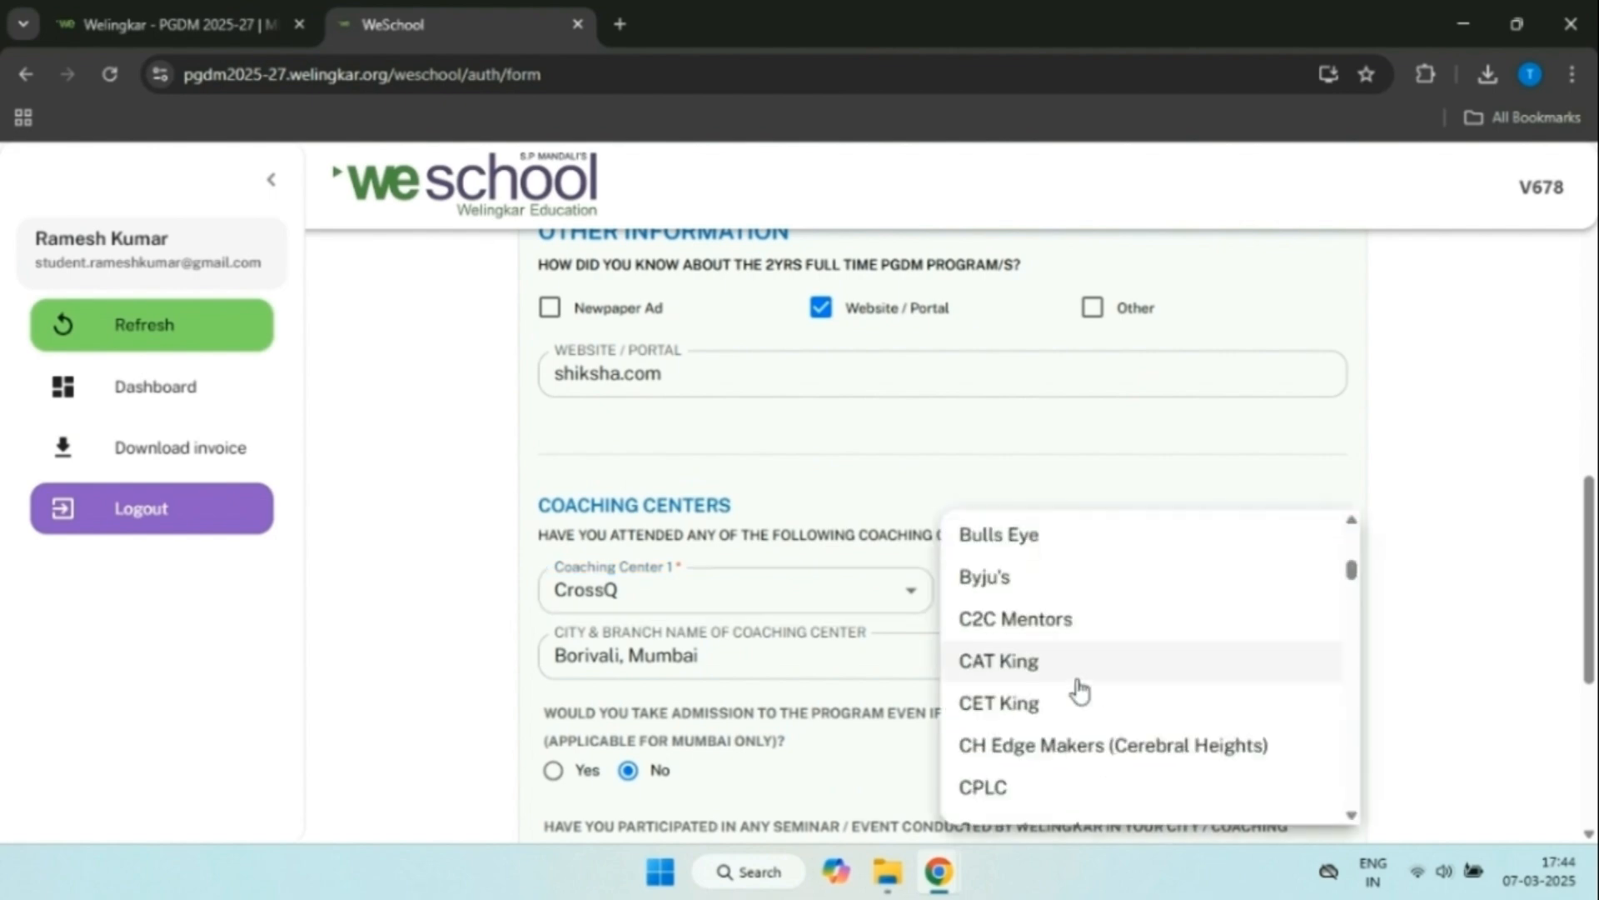
scroll(1080, 689, "down", 3)
scroll(1081, 690, "down", 1)
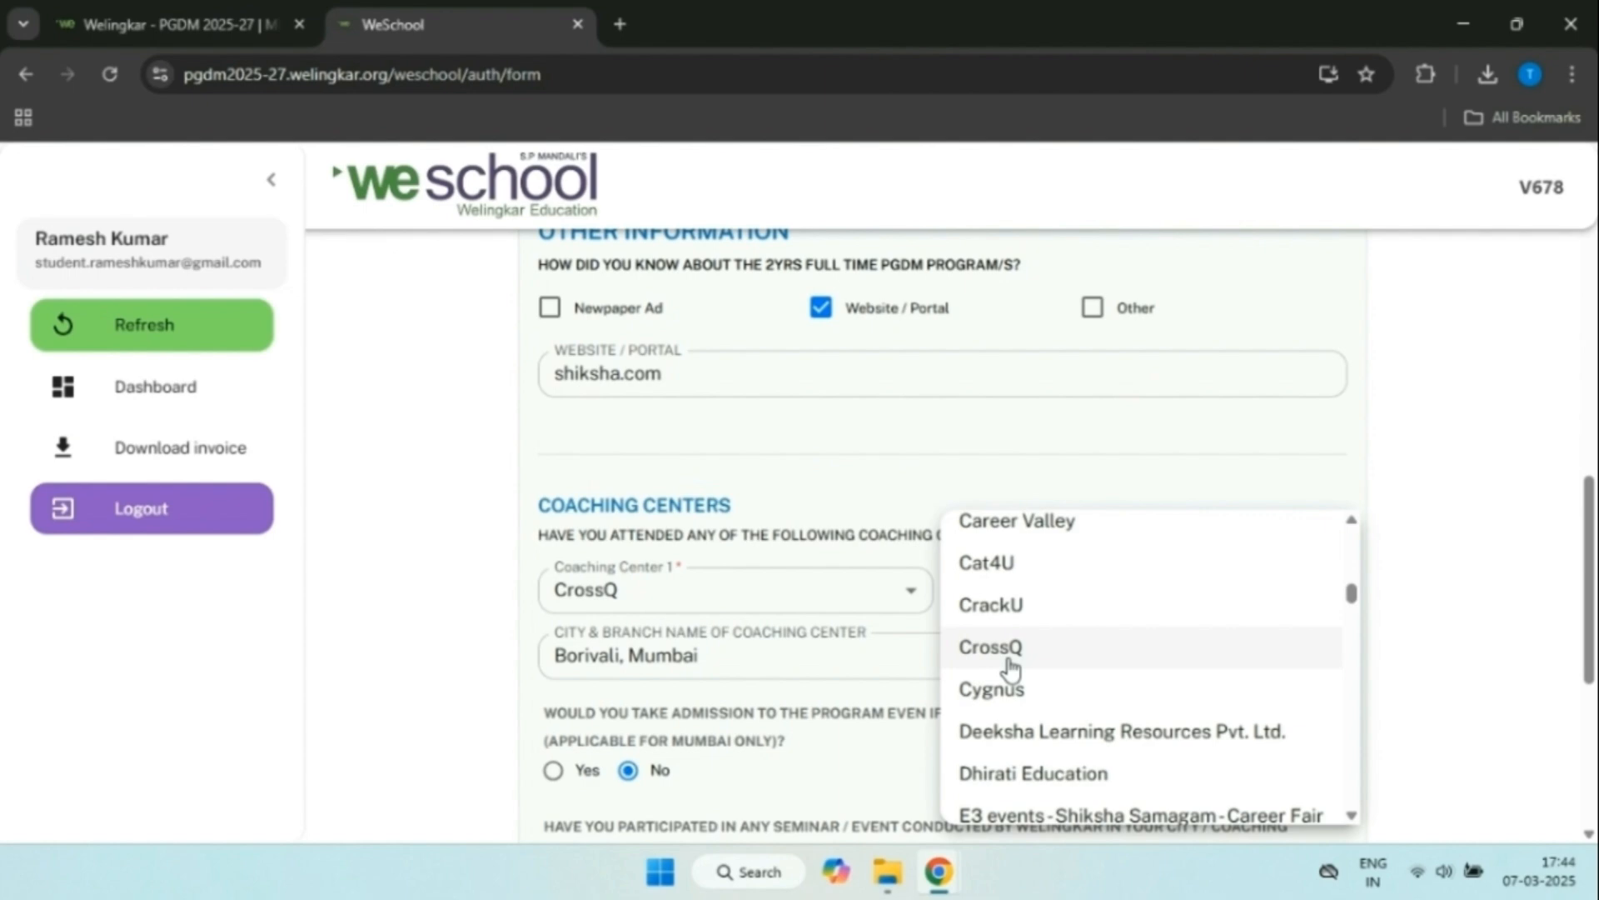
left_click(1008, 648)
scroll(1104, 704, "down", 1)
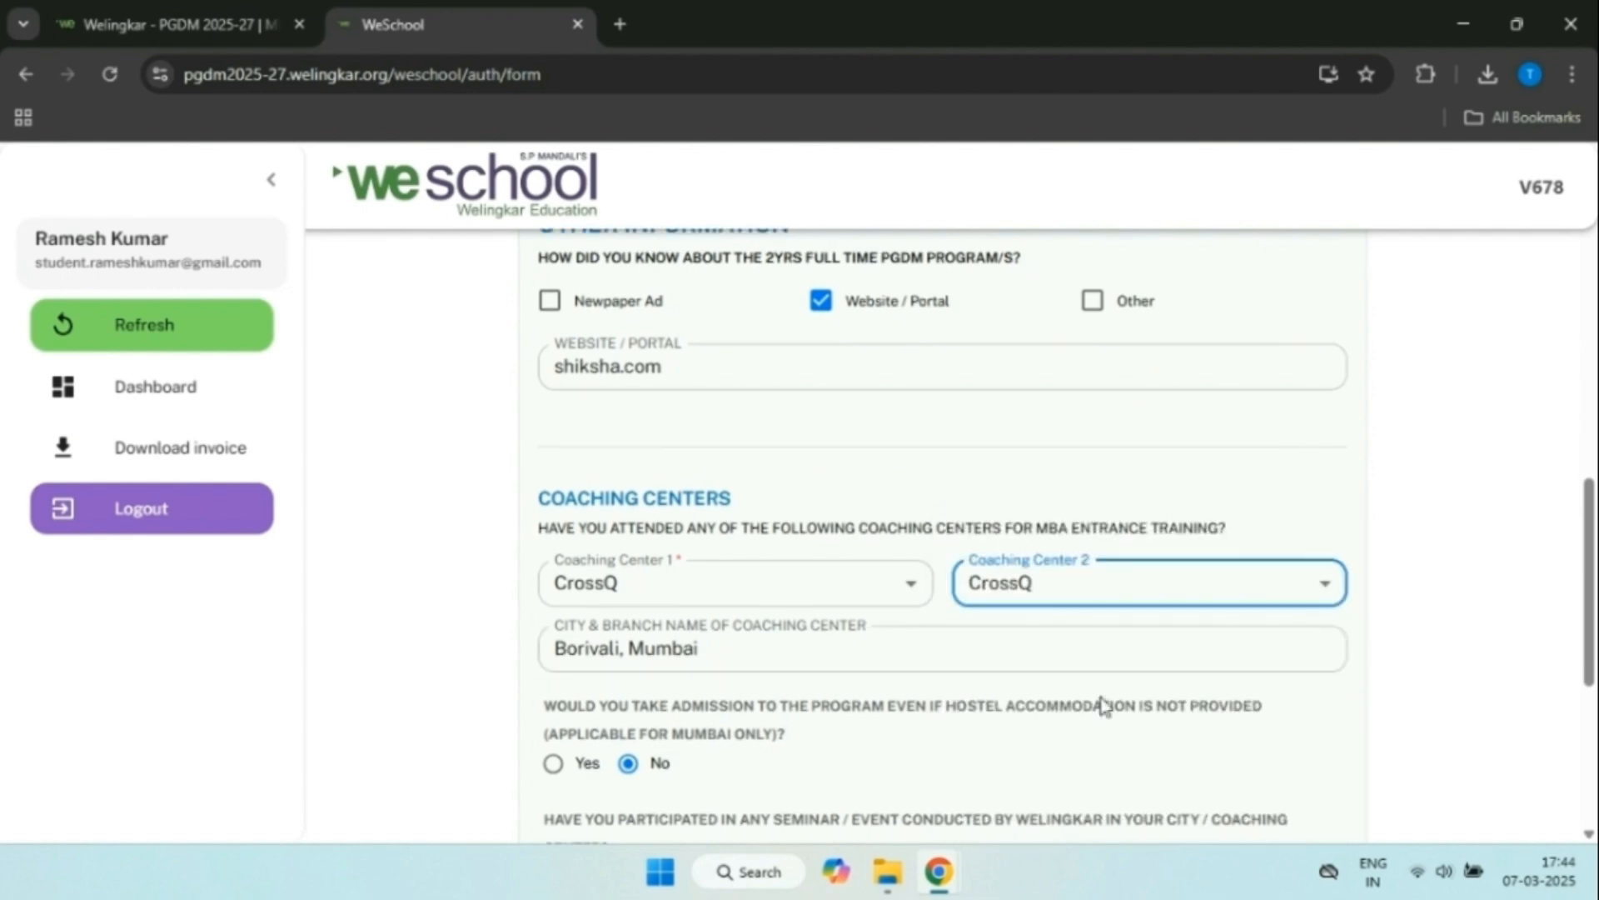
scroll(1104, 704, "down", 3)
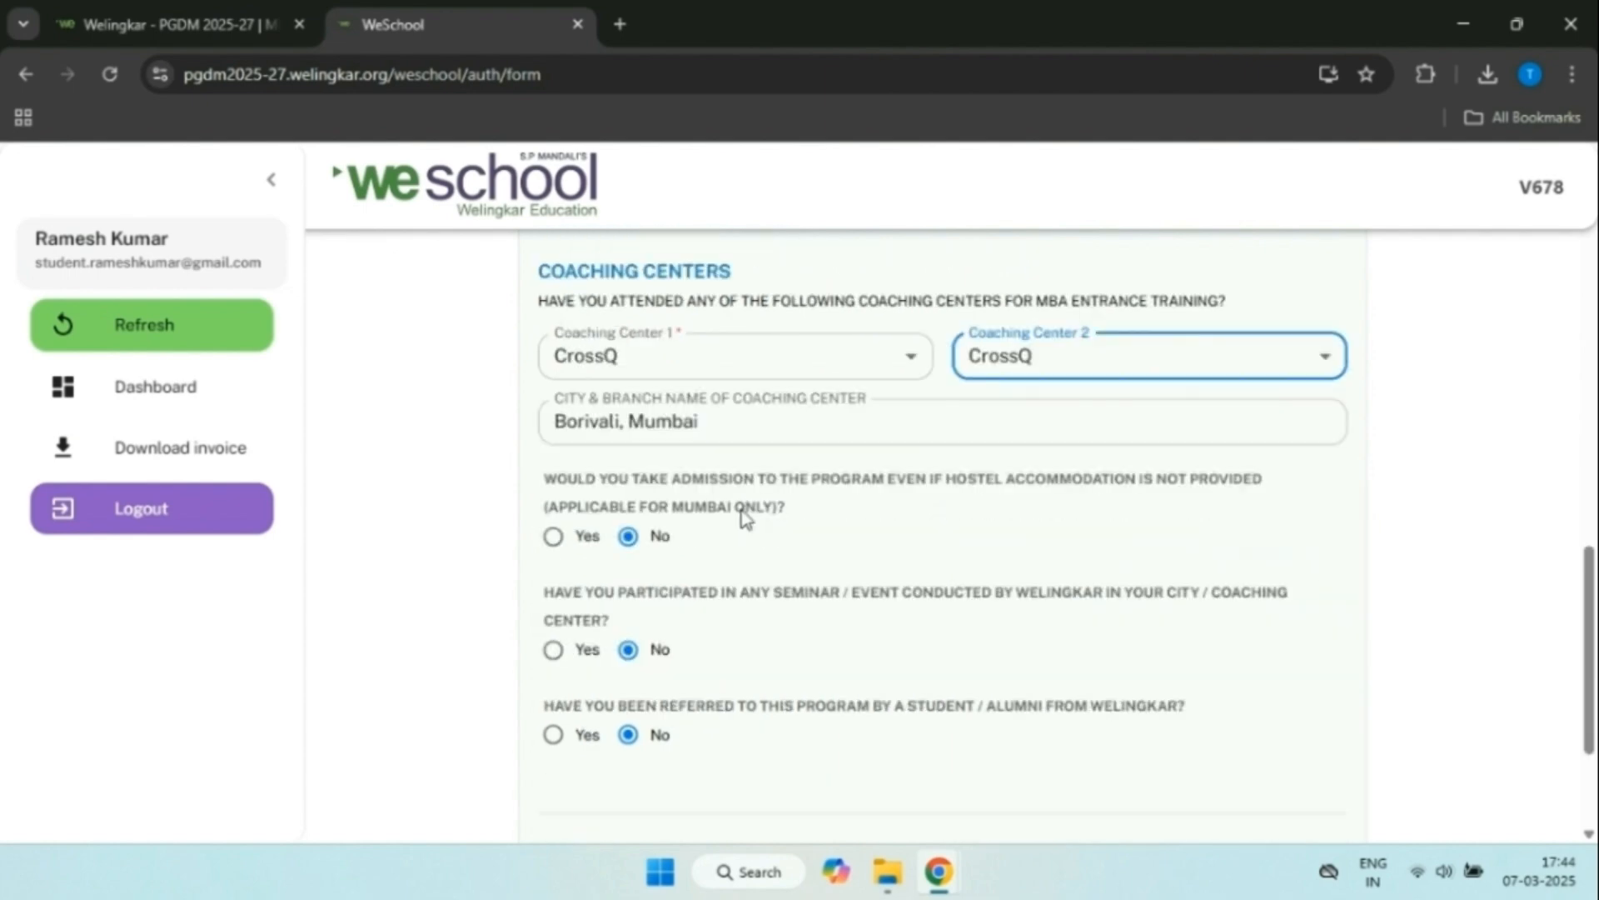
Answer Yes to seminar participation with comment 'in my college', keeping hostel and referral on No.
left_click(579, 540)
left_click(628, 537)
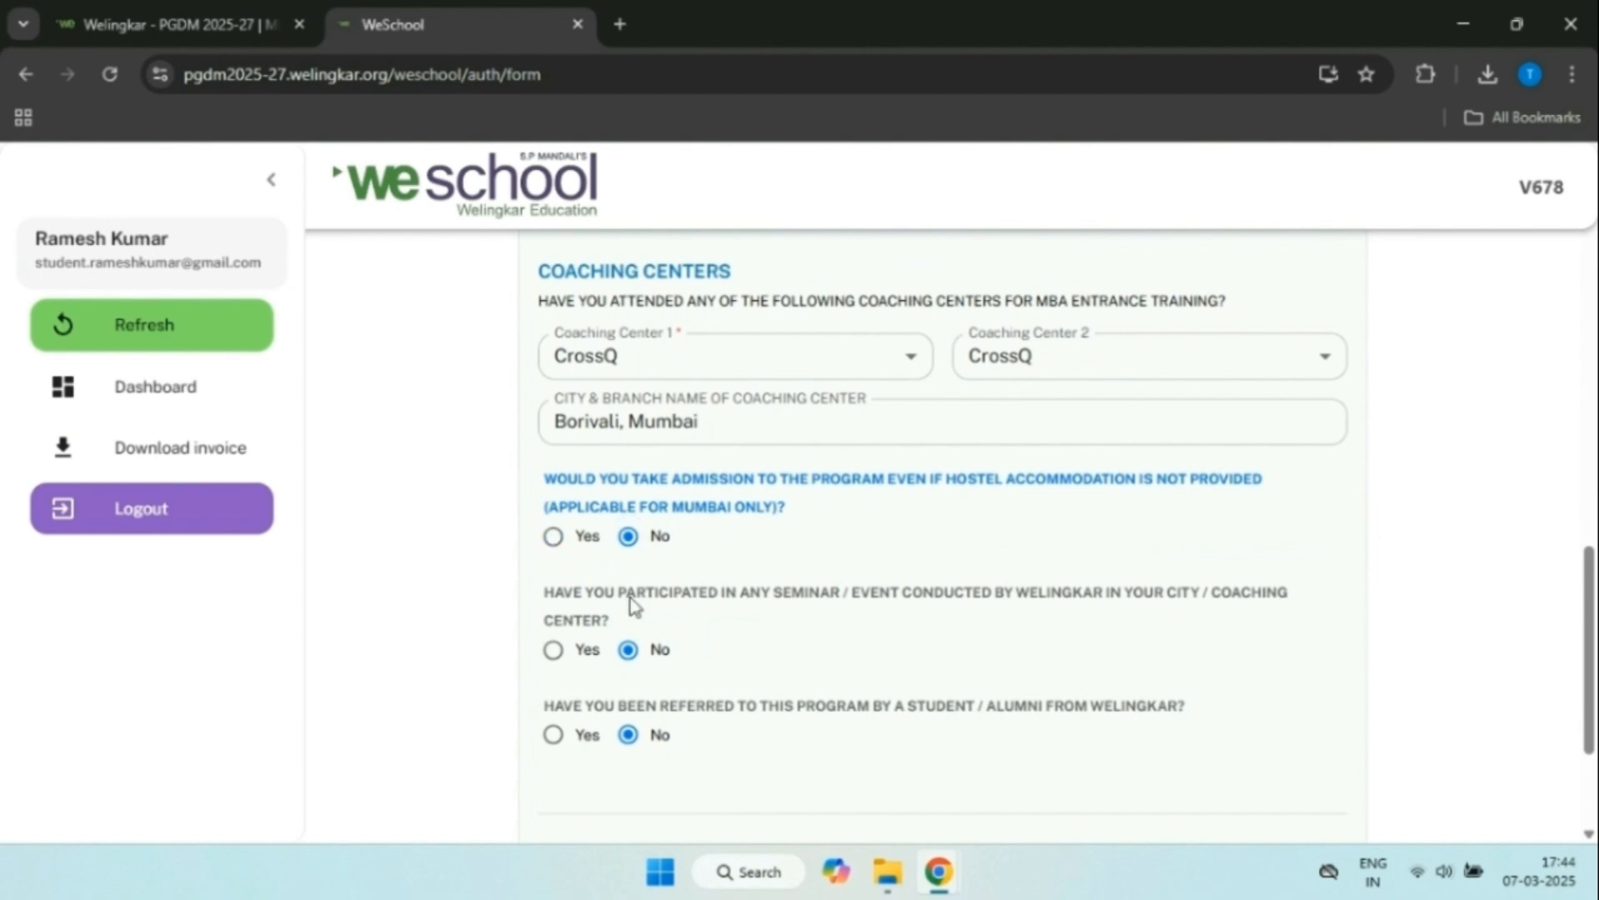
left_click(551, 652)
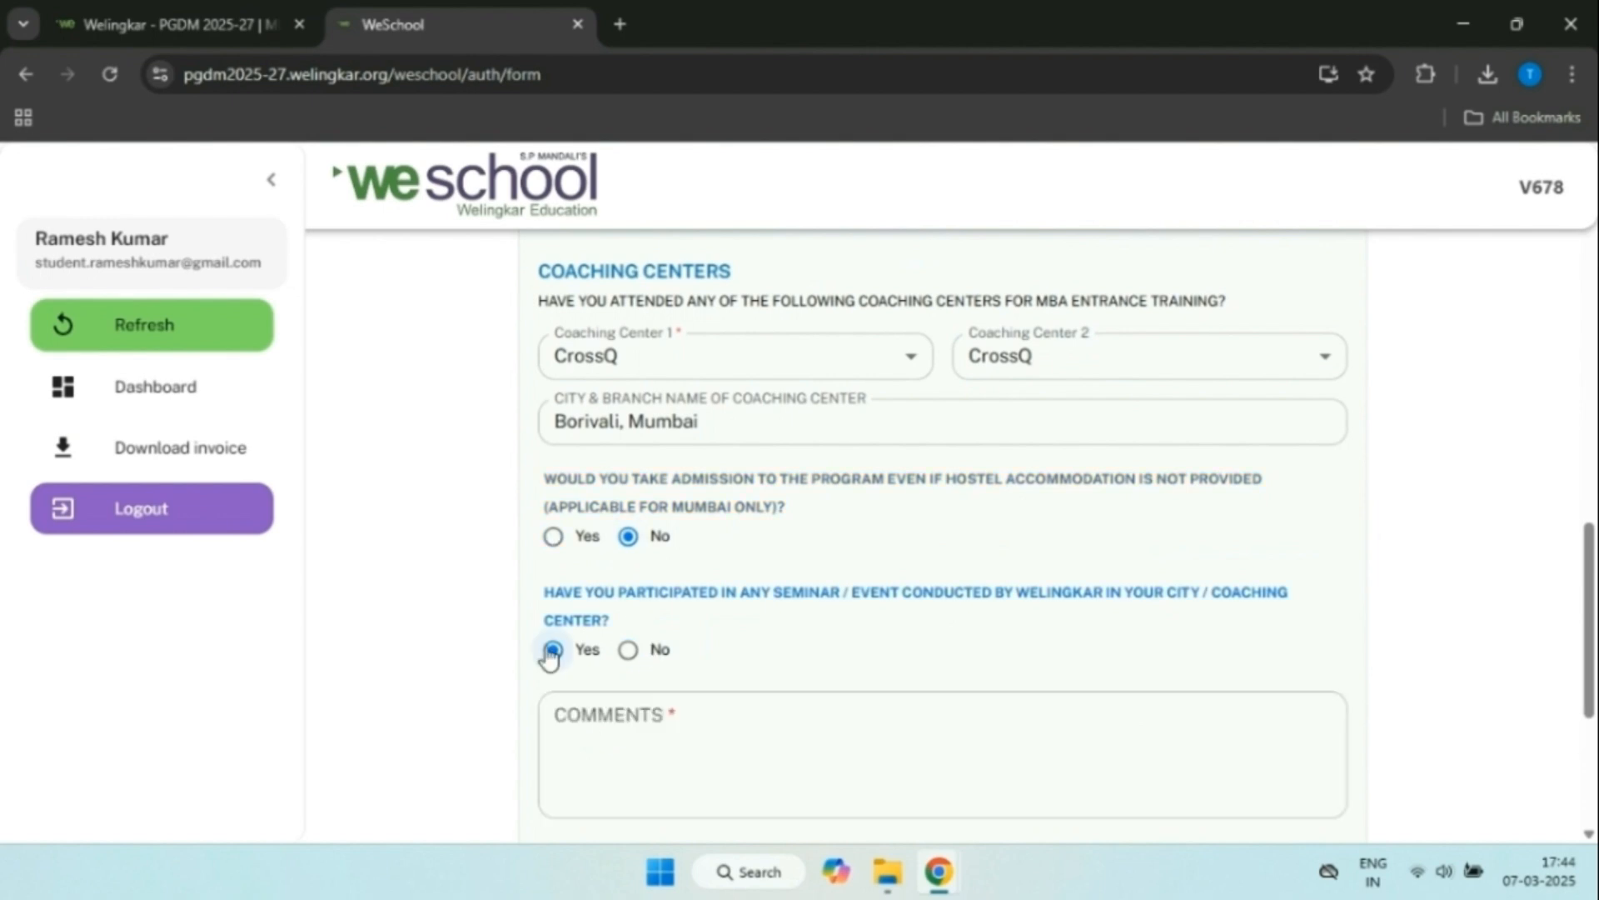
left_click(854, 791)
type("in ")
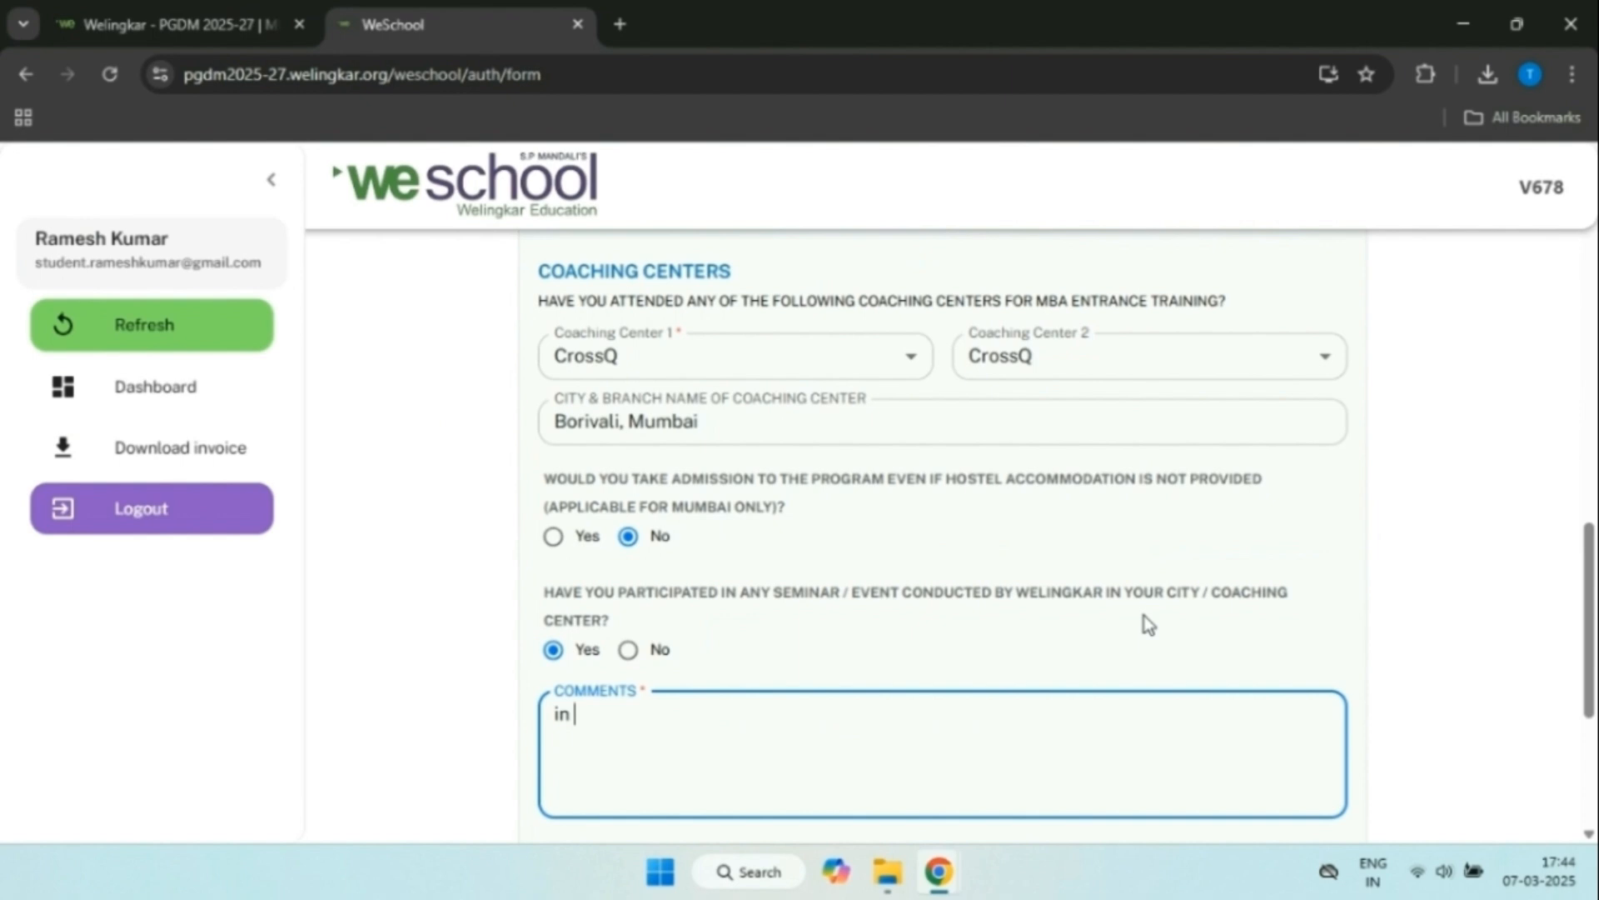
type("my college")
key("Tab")
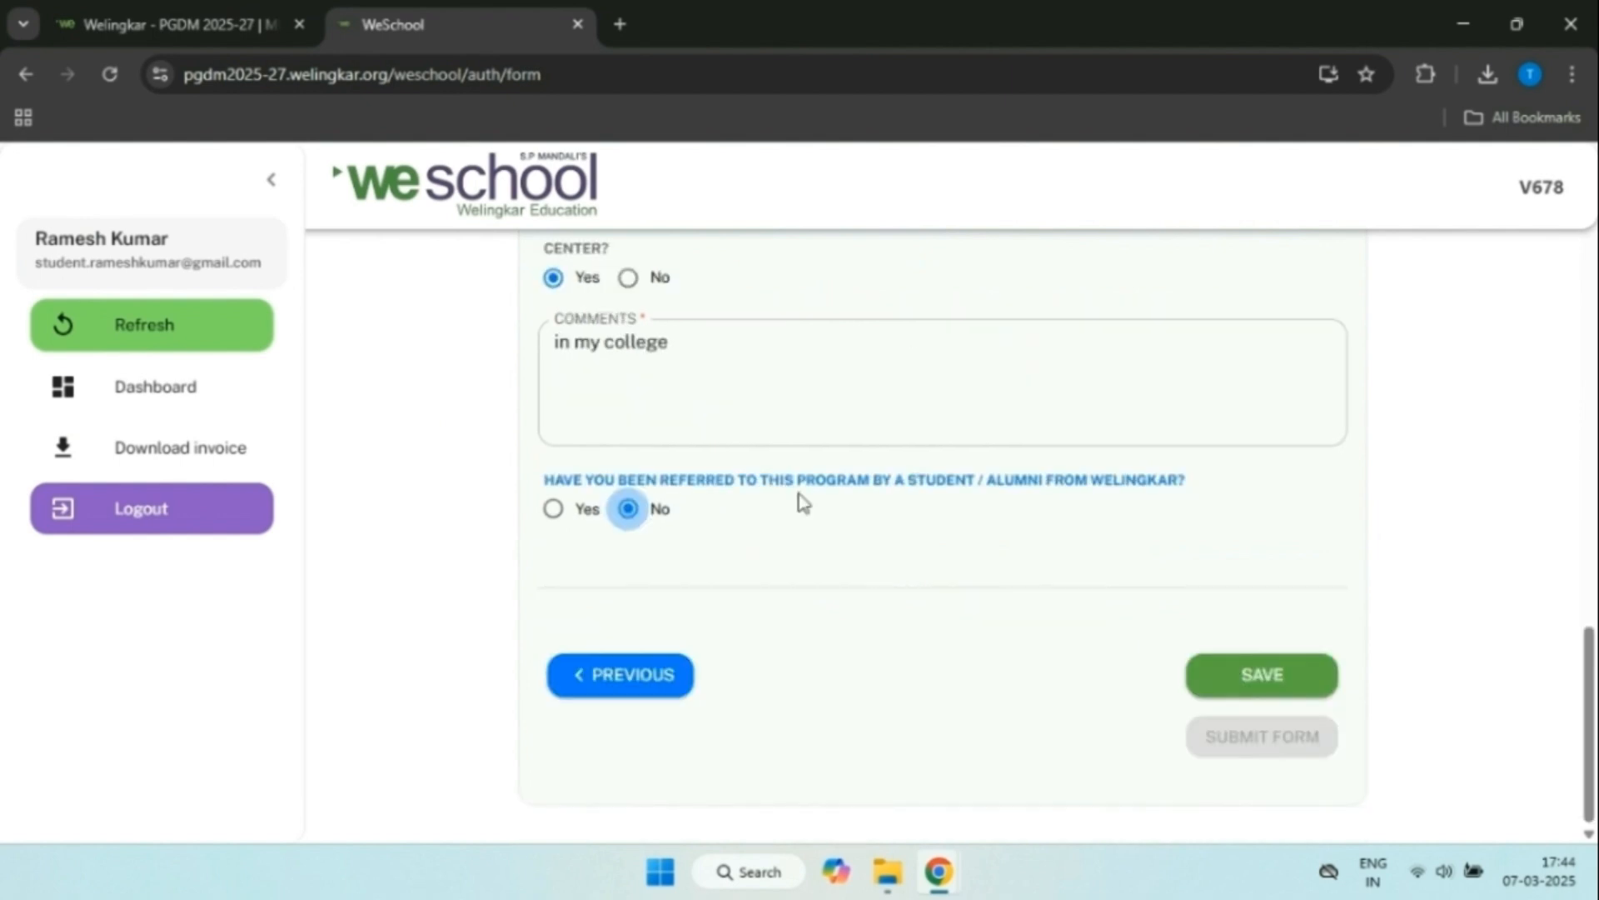
left_click(553, 509)
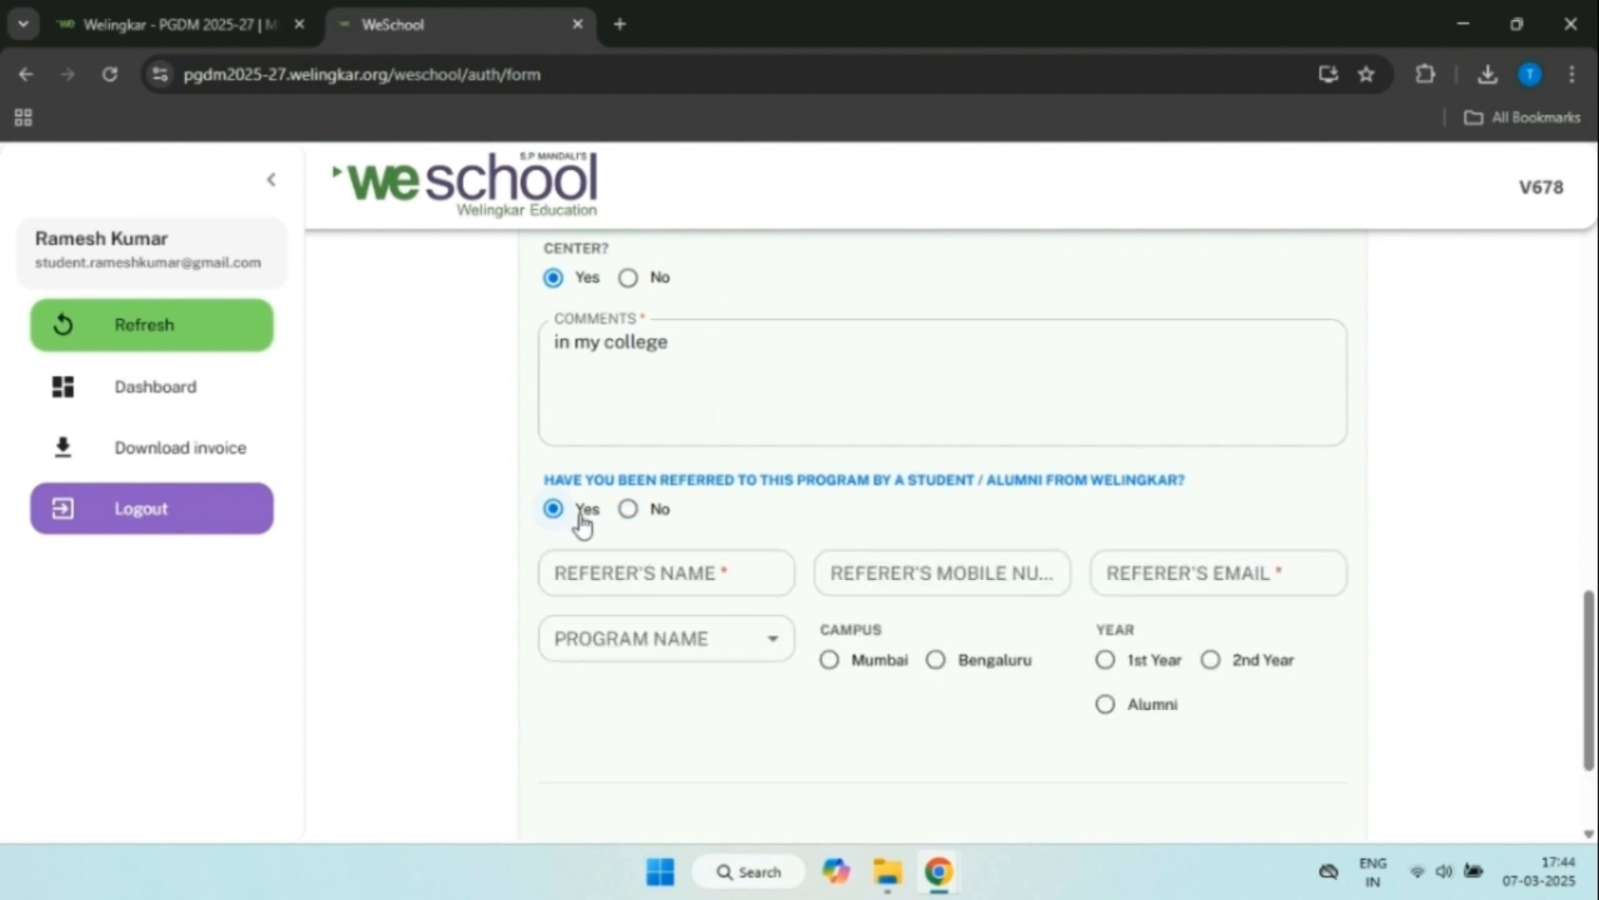
left_click(628, 508)
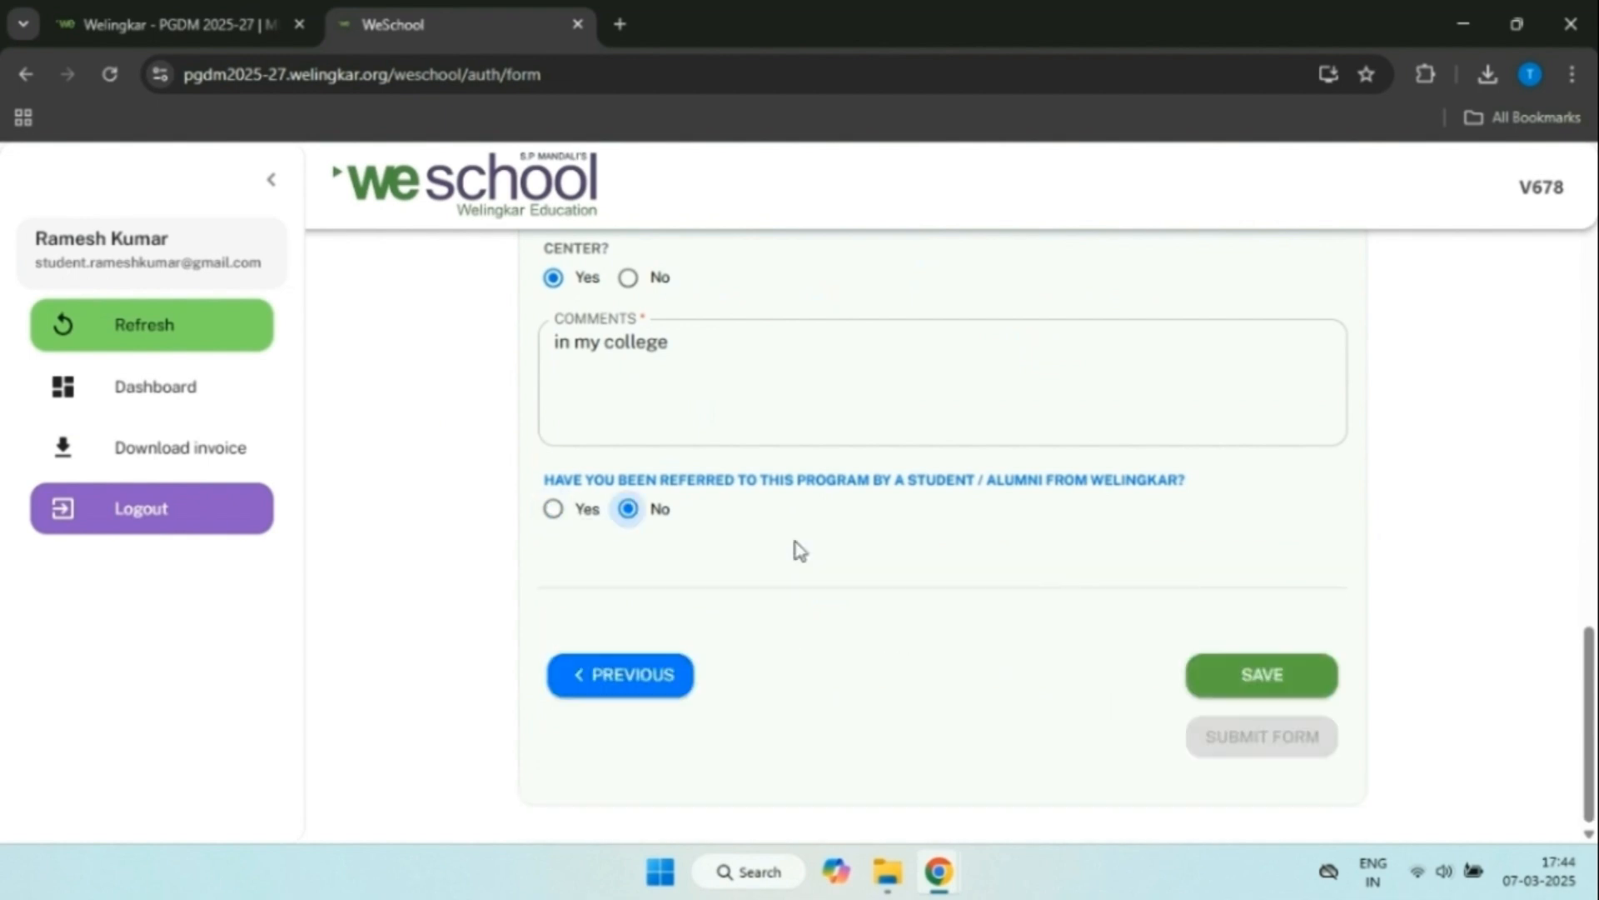
Save the Entrance Exams section and review the form down to the SUBMIT FORM button.
left_click(1275, 676)
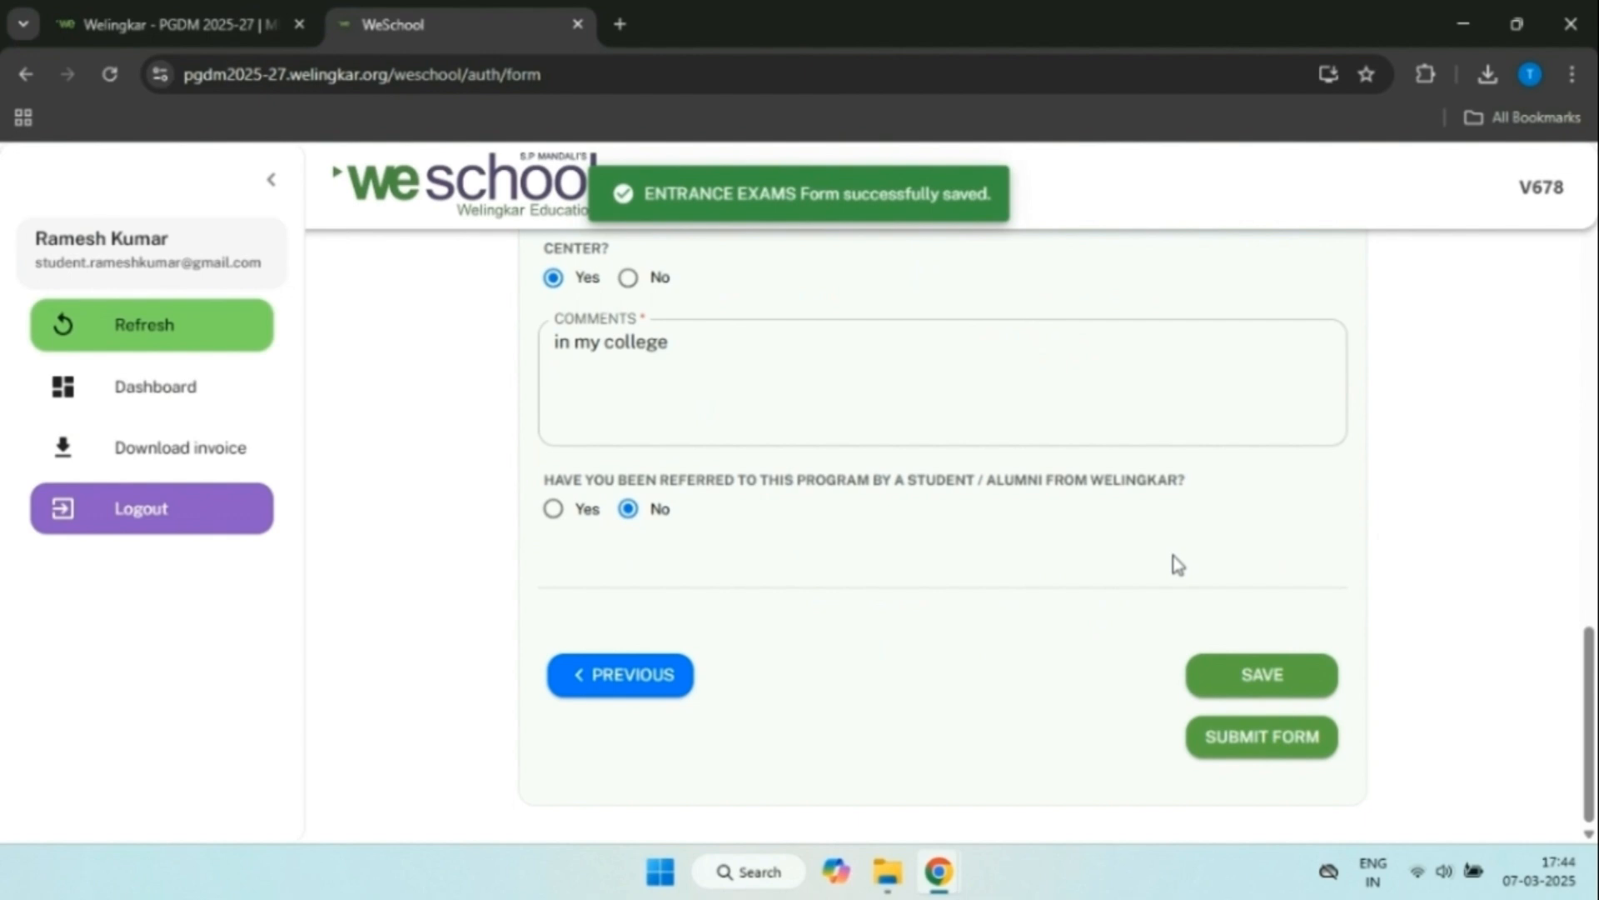
scroll(1161, 565, "up", 7)
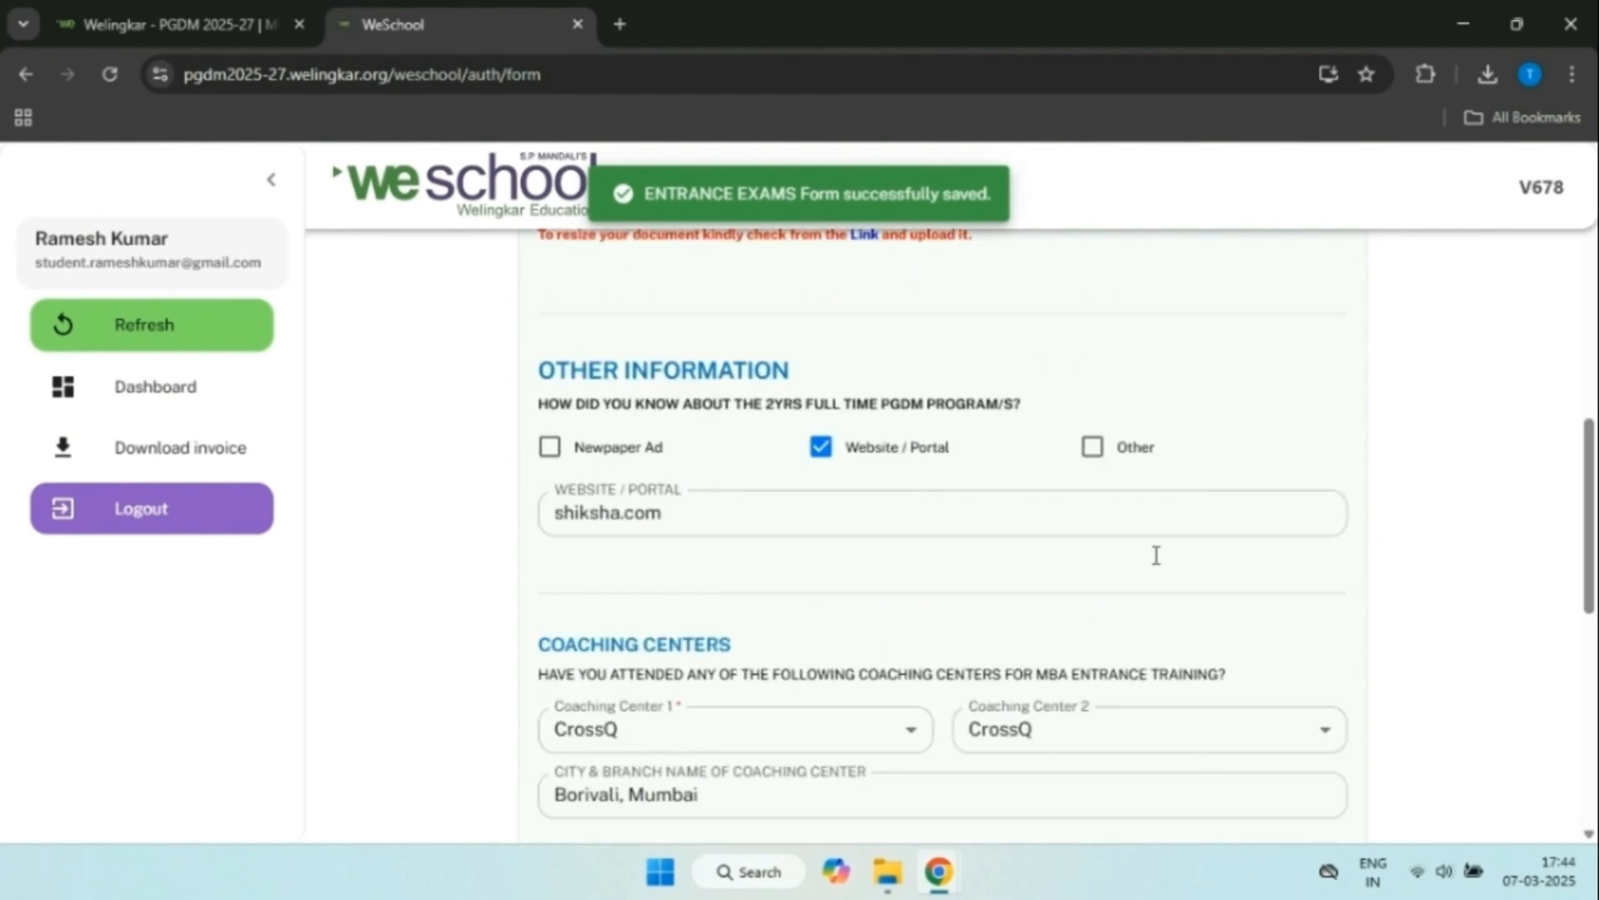
scroll(1156, 555, "up", 10)
scroll(1156, 555, "up", 1)
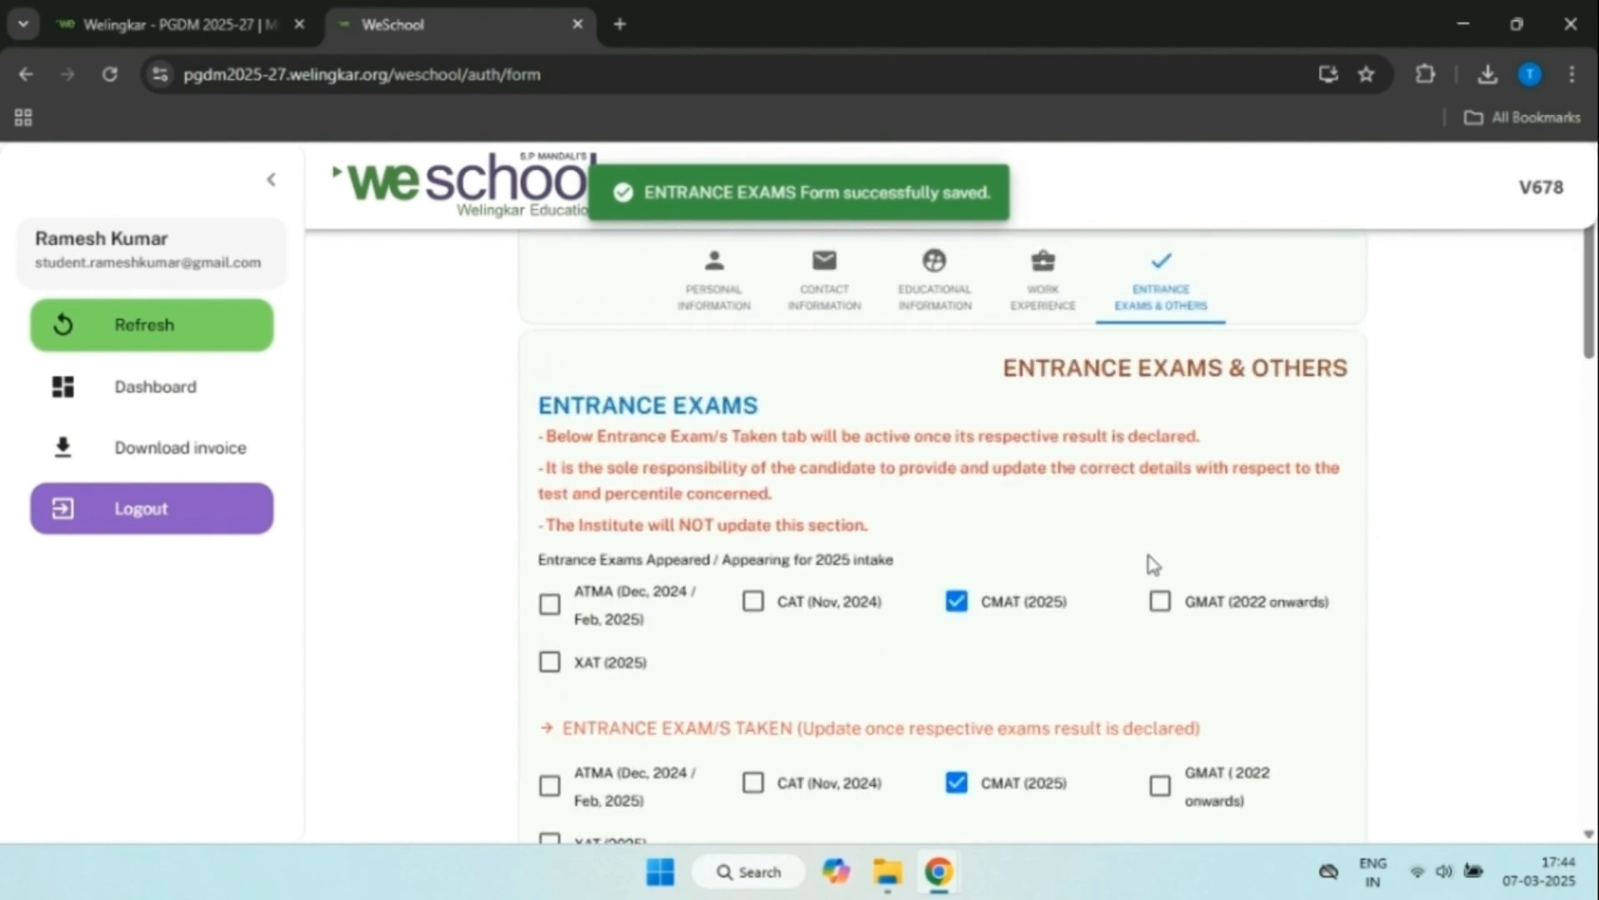
scroll(1325, 702, "down", 10)
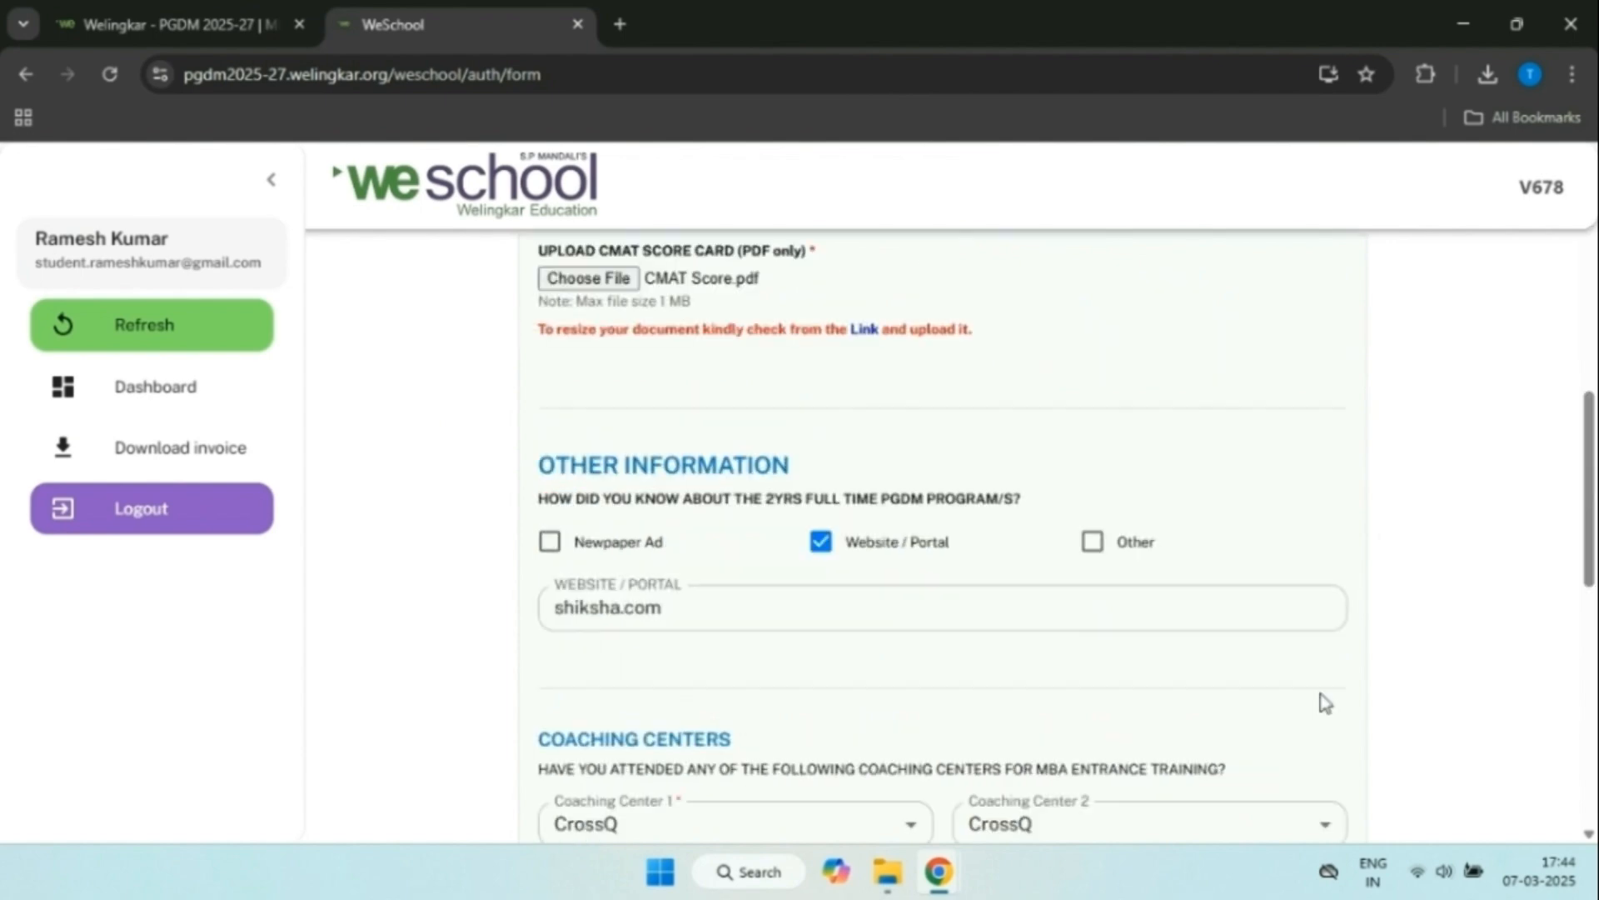
scroll(1325, 702, "down", 10)
scroll(1324, 702, "down", 1)
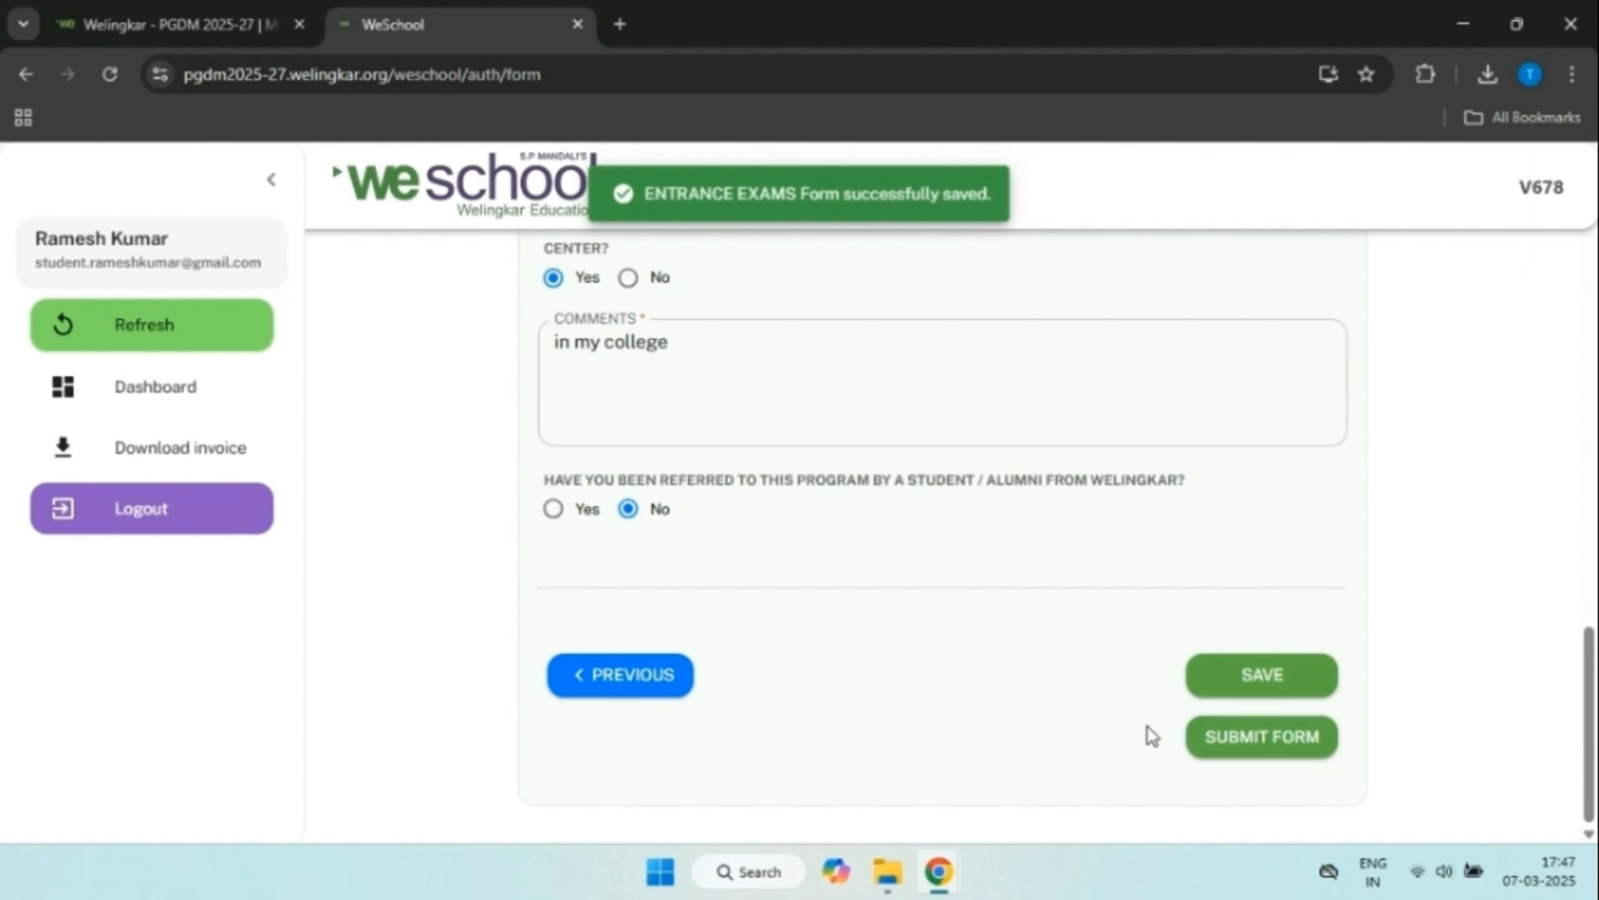
Submit the application form, confirming with SUBMIT NOW.
left_click(1250, 741)
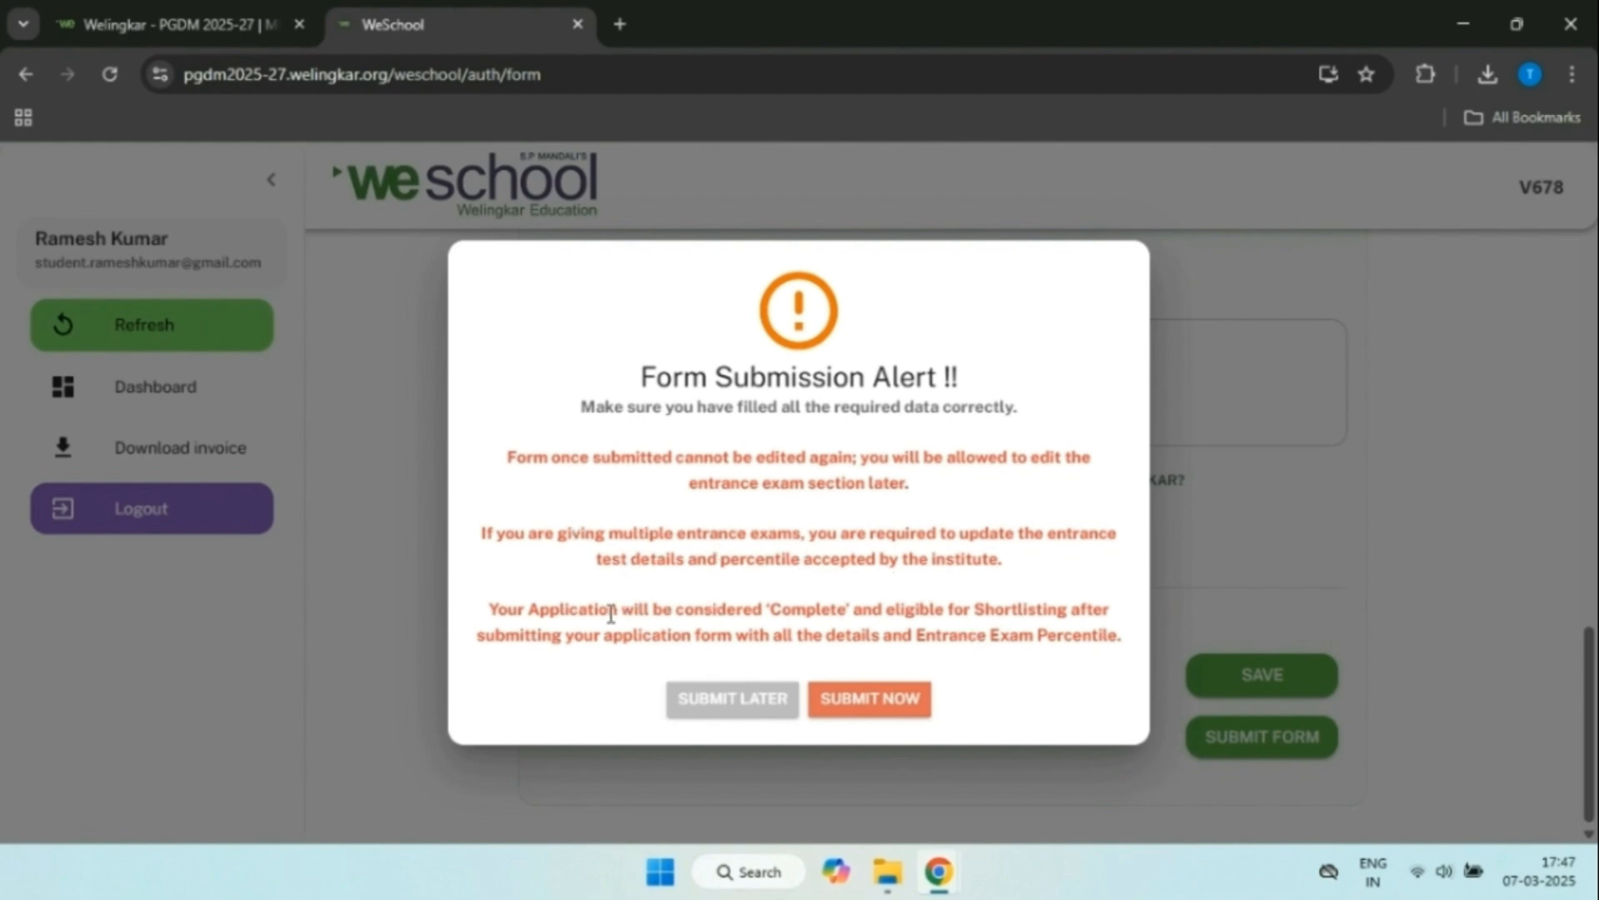
left_click(896, 704)
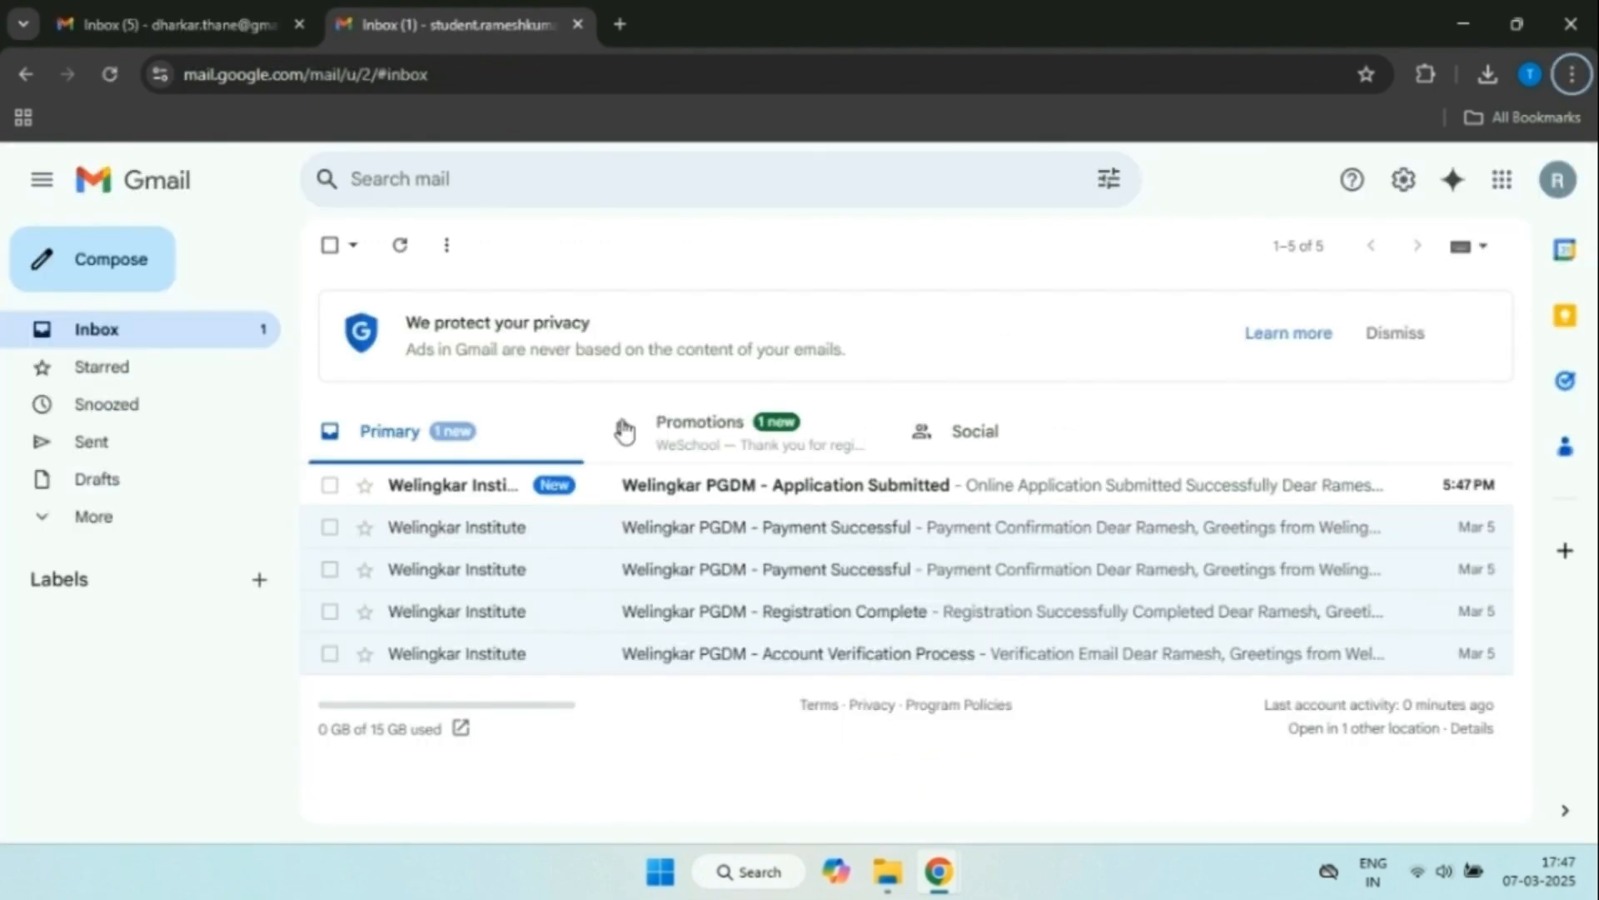
Open the 'Welingkar PGDM - Application Submitted' email and select the registered roll number.
left_click(910, 490)
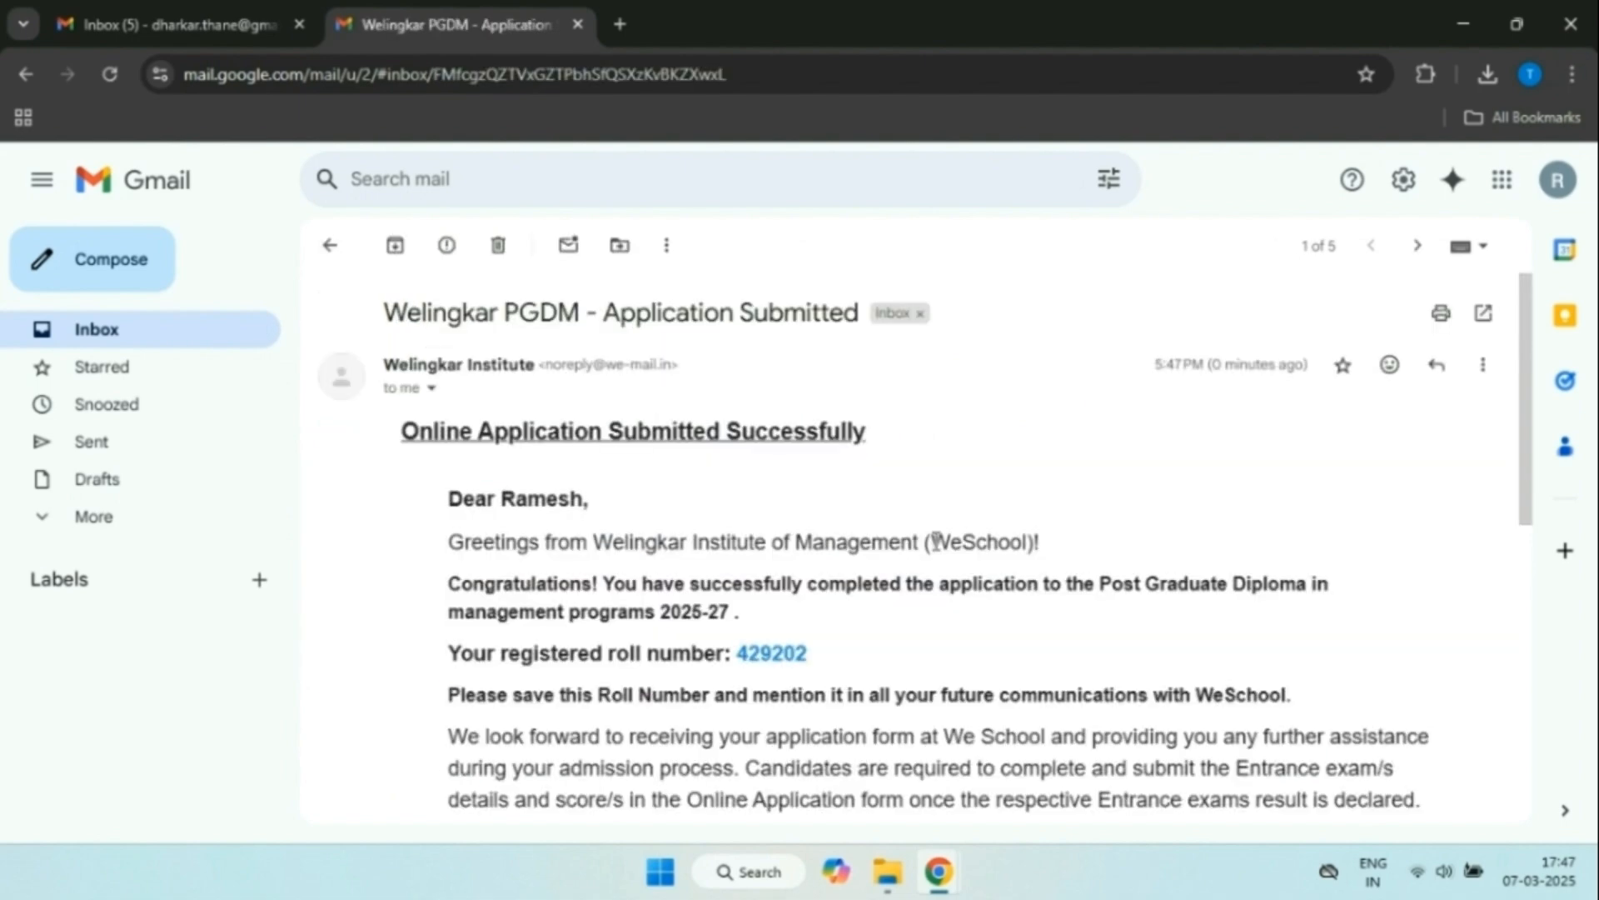
scroll(613, 414, "down", 2)
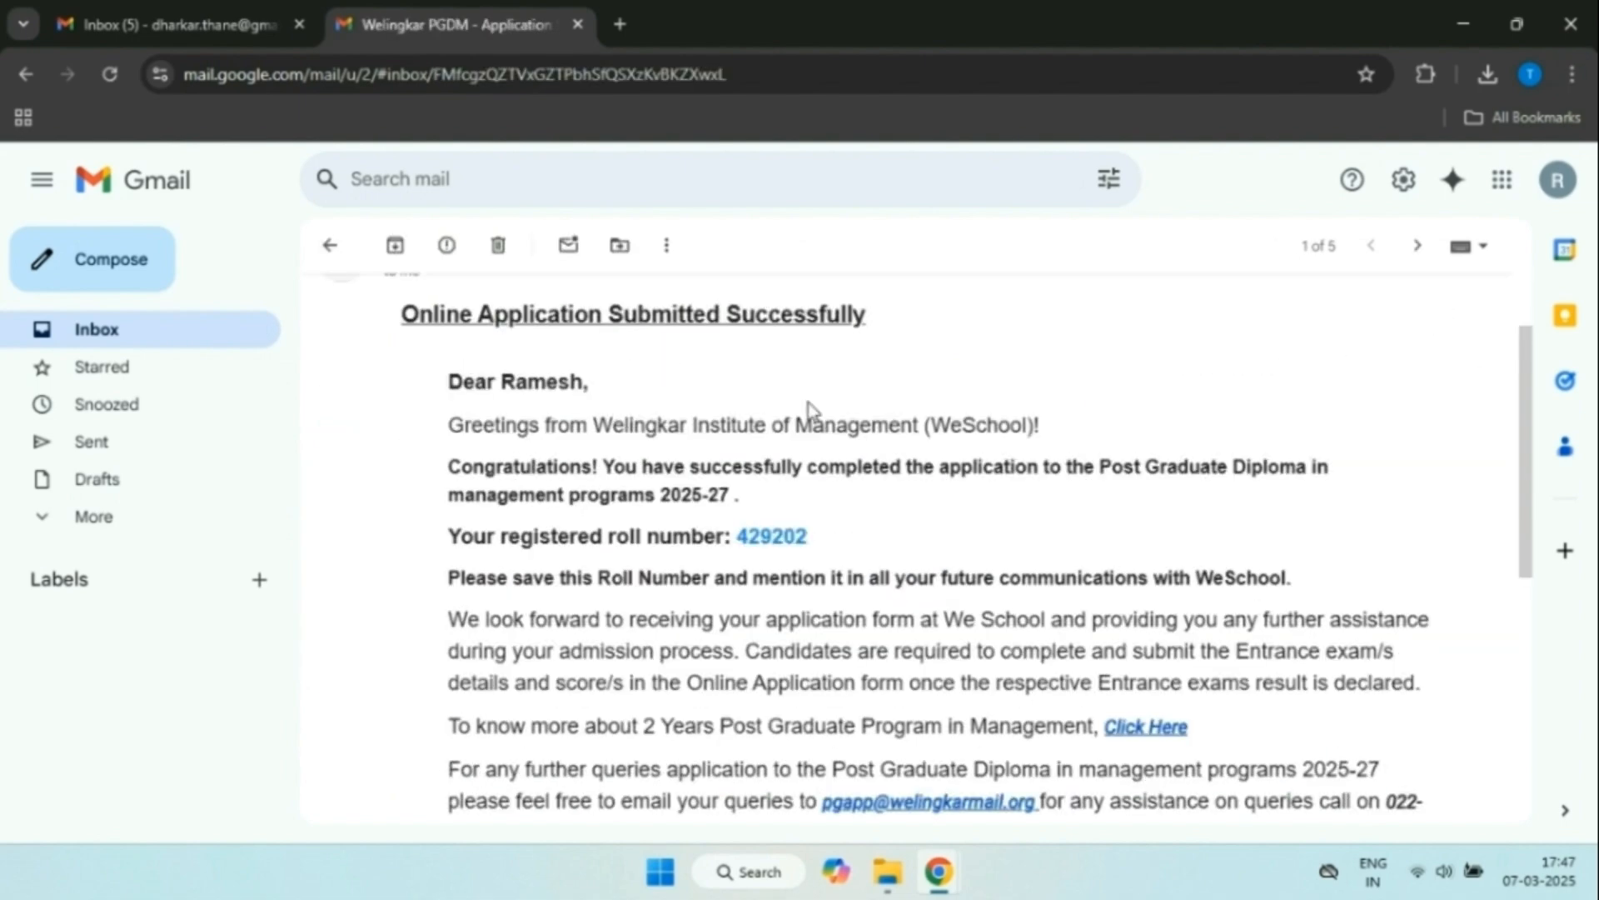
double_click(771, 536)
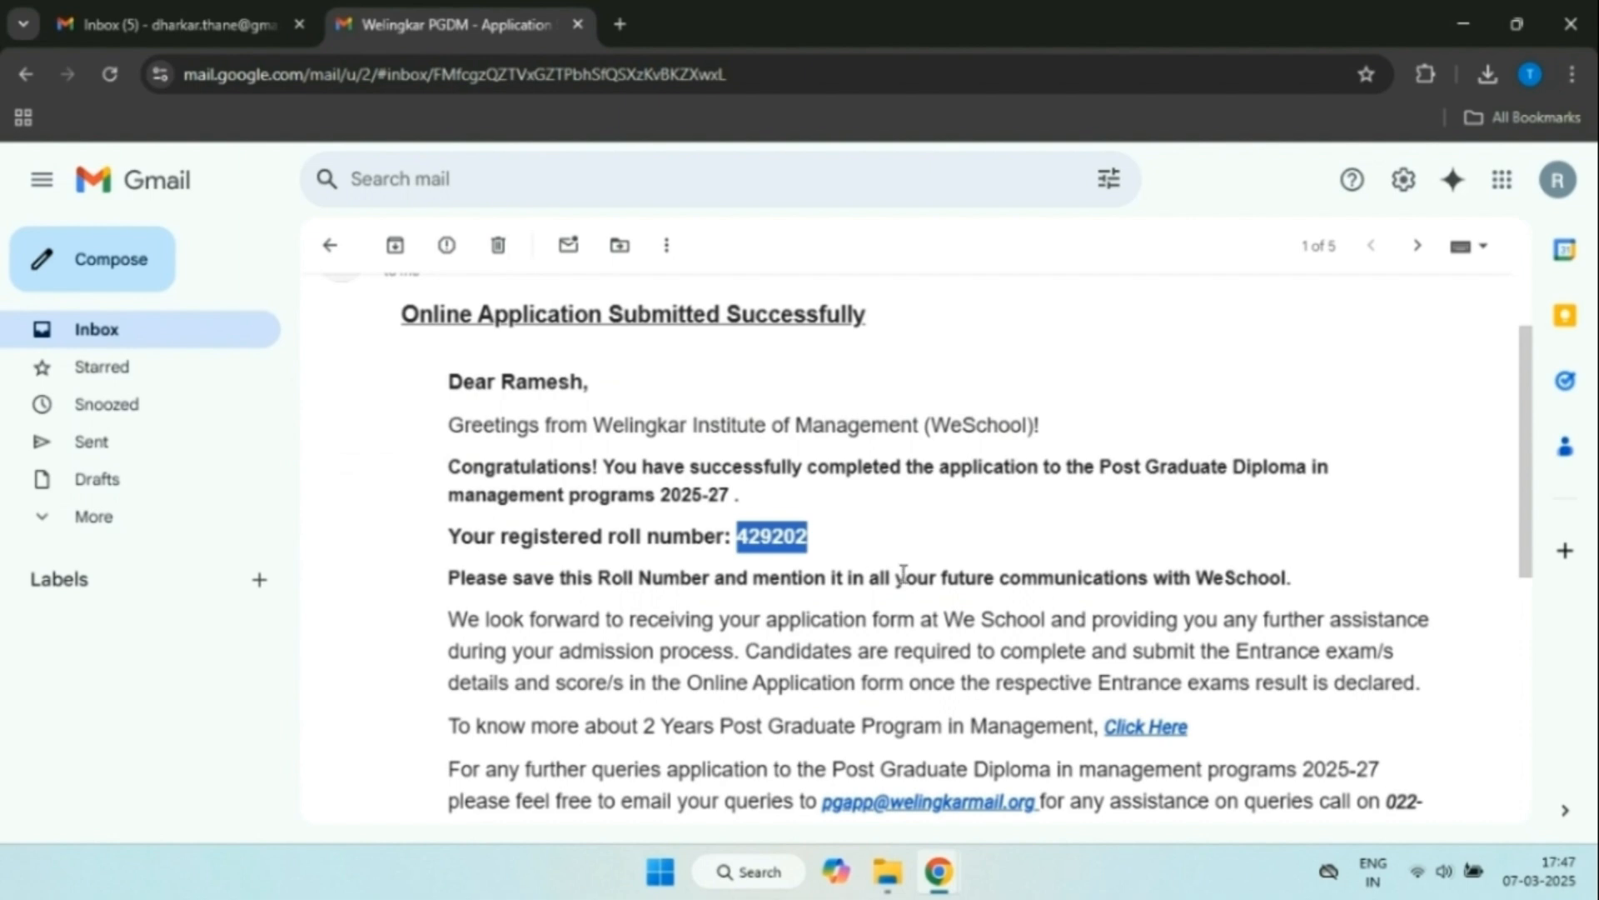
scroll(903, 574, "up", 1)
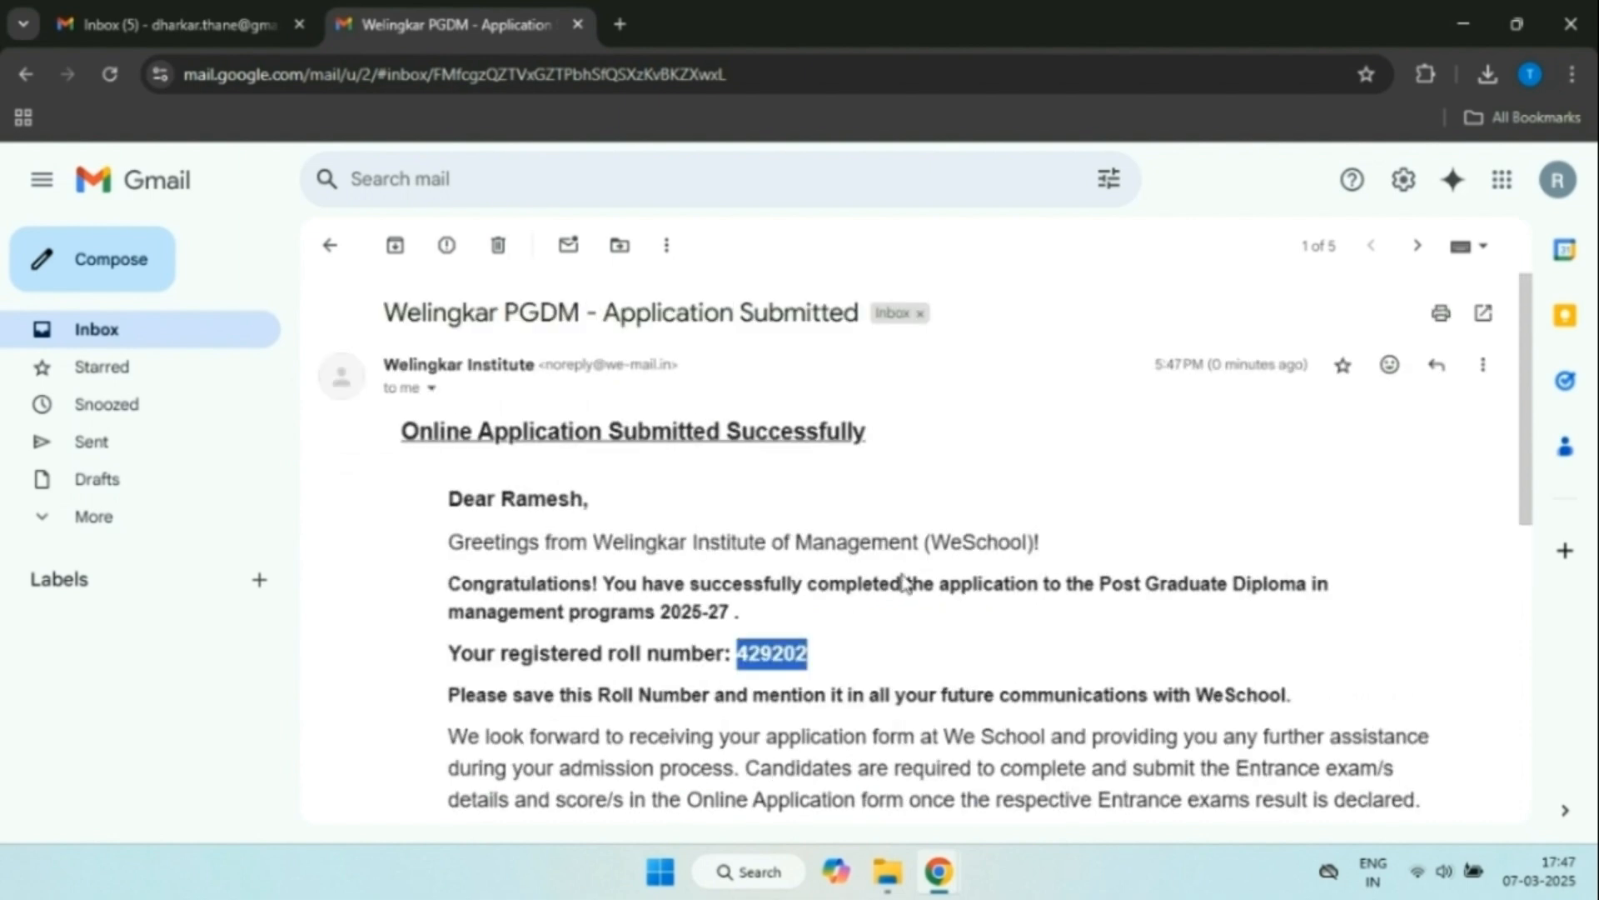